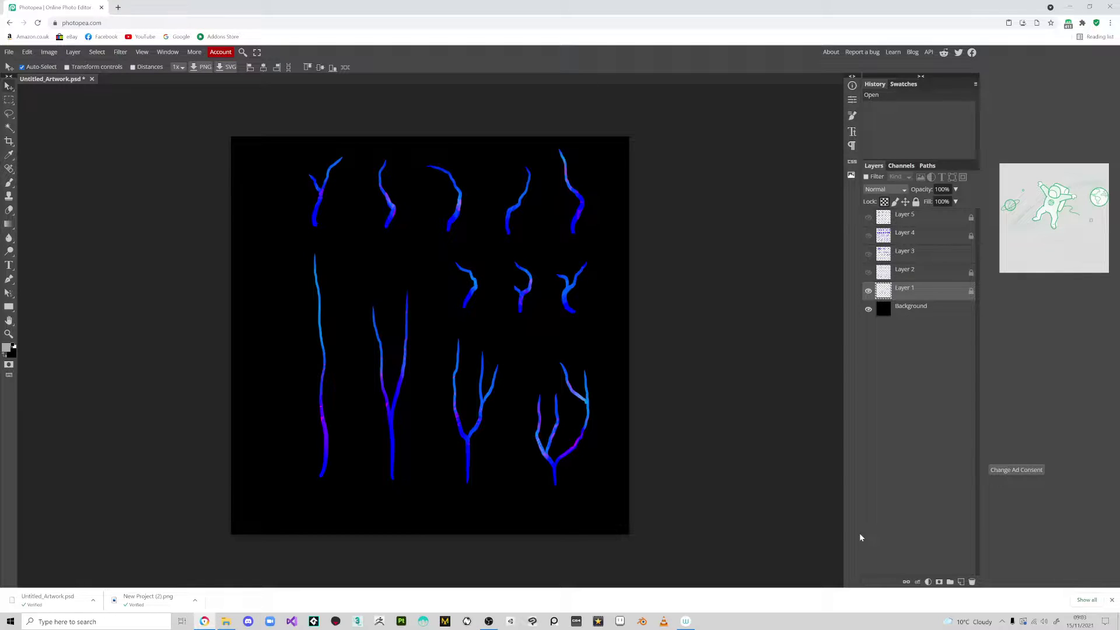
- Inspect the Blue, Green and Red channels of the branch artwork individually, ending on the full RGB composite
{"action": "scroll", "coordinate": [490, 458], "scroll_direction": "up", "scroll_amount": 8}
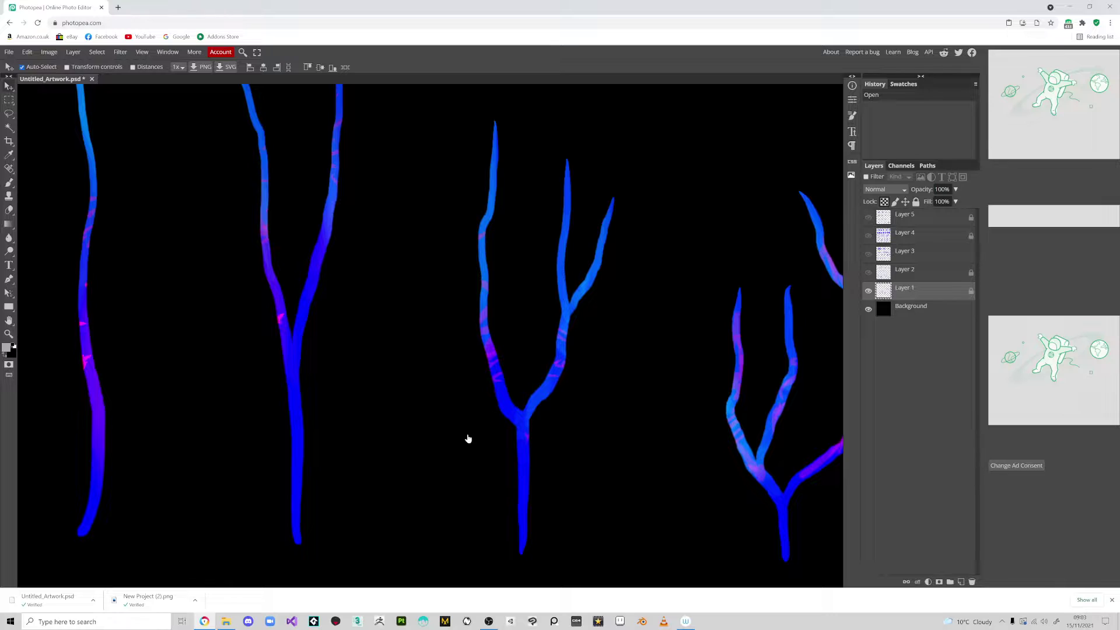
{"action": "left_click", "coordinate": [900, 165]}
{"action": "left_click", "coordinate": [901, 230]}
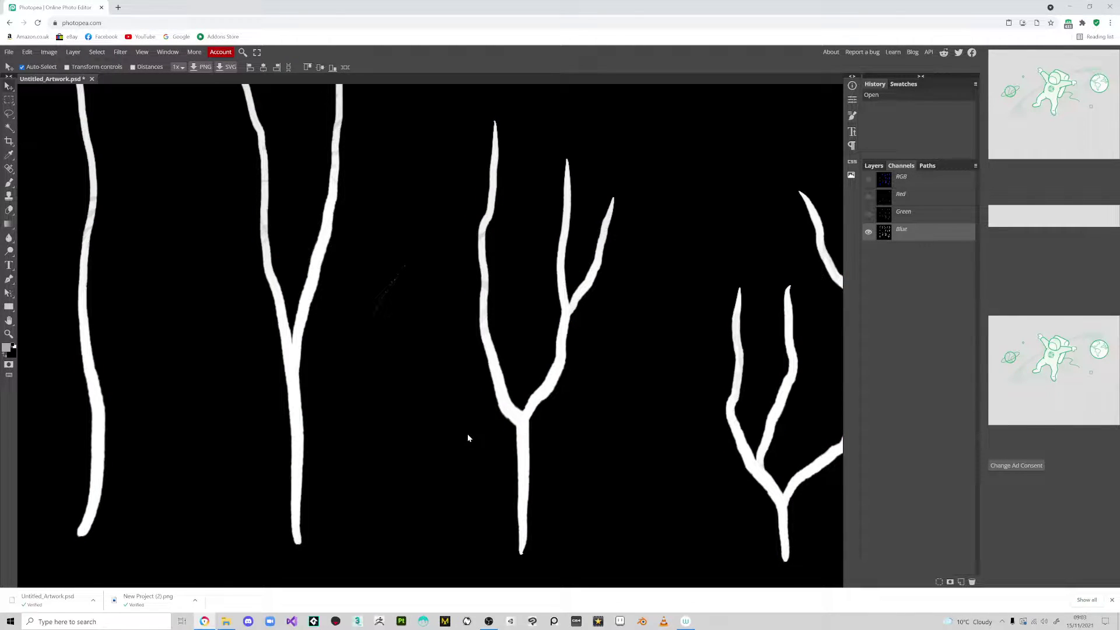
{"action": "left_click", "coordinate": [903, 213]}
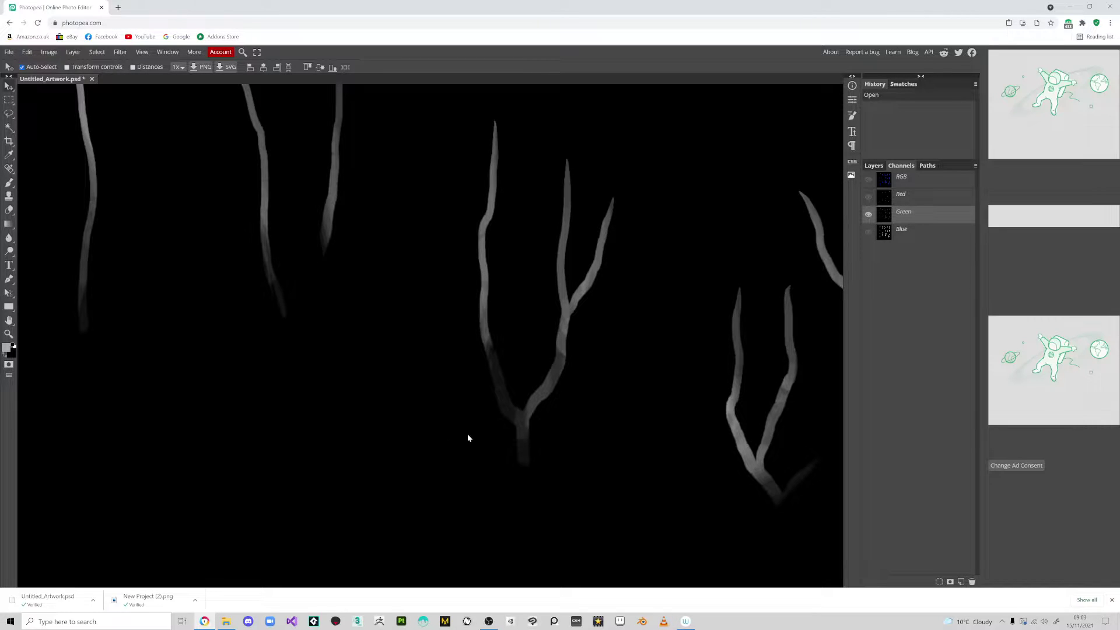
{"action": "left_click", "coordinate": [901, 196]}
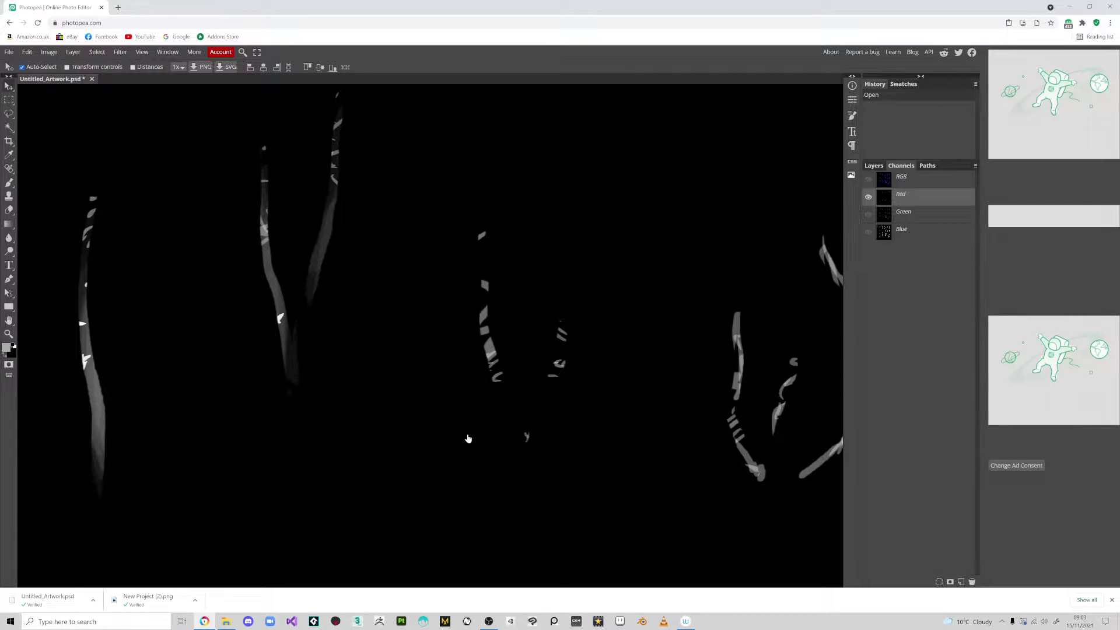
{"action": "key", "text": "ctrl+5"}
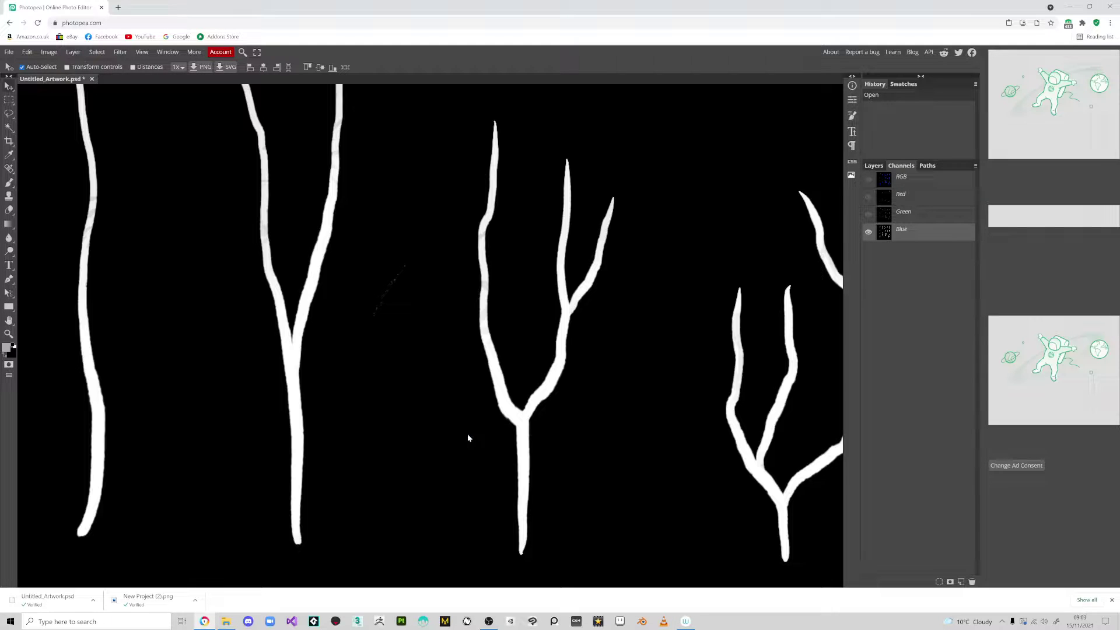
{"action": "key", "text": "ctrl+2"}
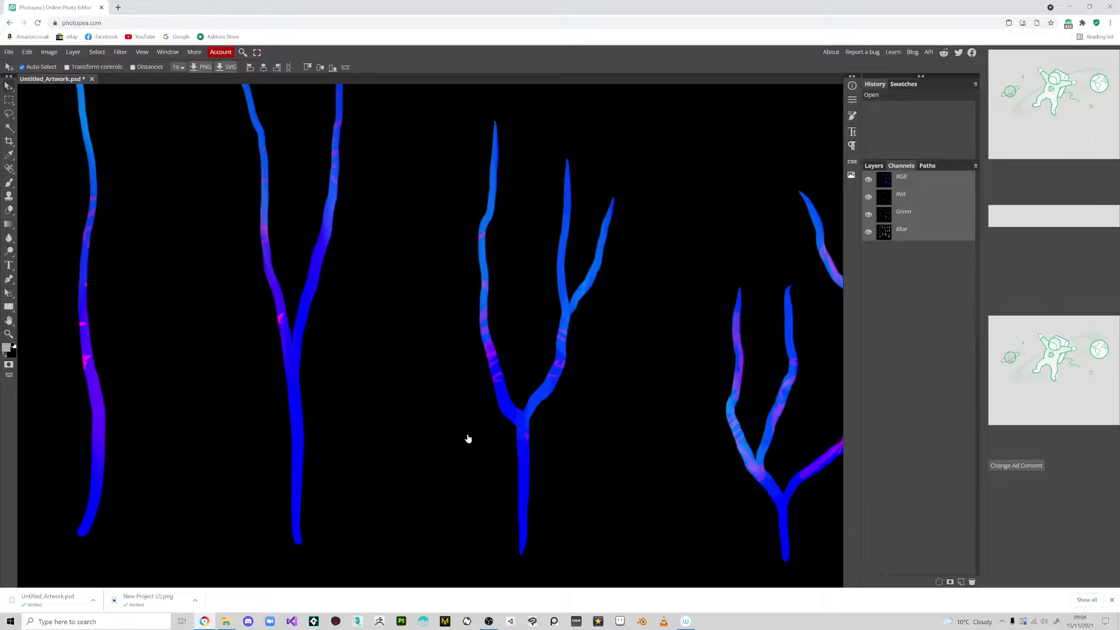
- Paint over the faint stray specks between the second and third tall branches in the Blue channel with a black brush
{"action": "key", "text": "ctrl+5"}
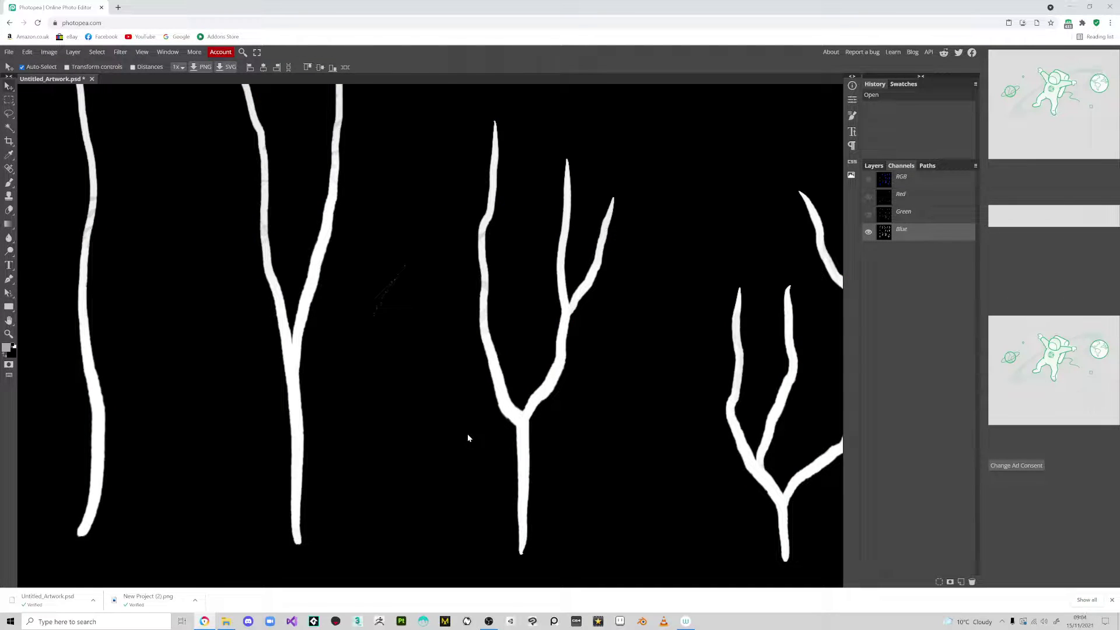
{"action": "key", "text": "b"}
{"action": "key", "text": "d"}
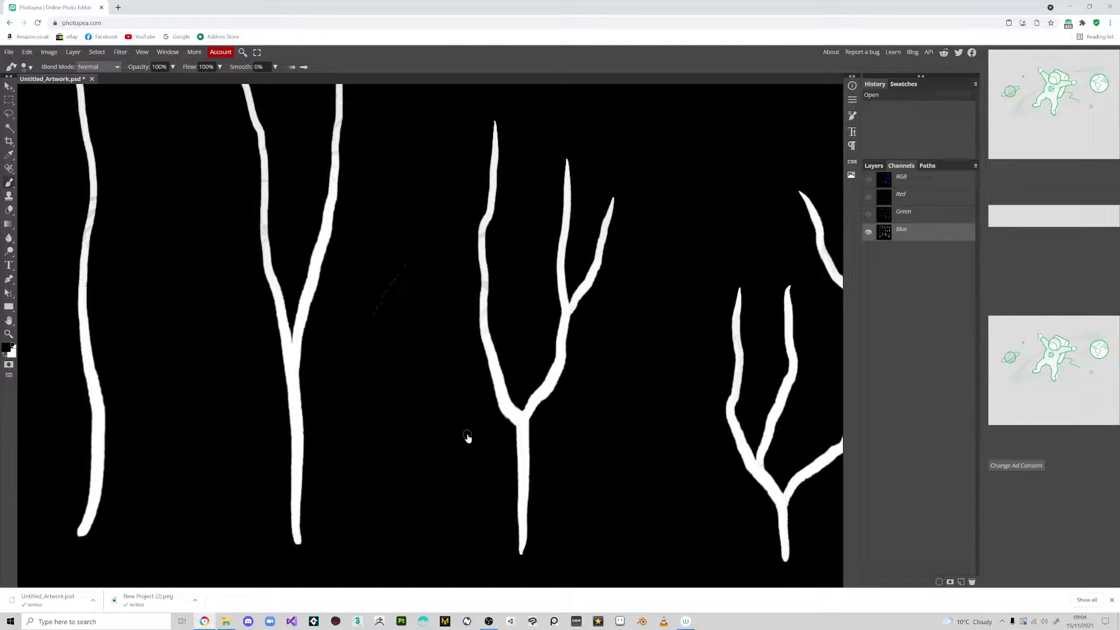
{"action": "mouse_move", "coordinate": [400, 280]}
{"action": "left_mouse_down"}
{"action": "mouse_move", "coordinate": [362, 330]}
{"action": "mouse_move", "coordinate": [363, 312]}
{"action": "left_mouse_up"}
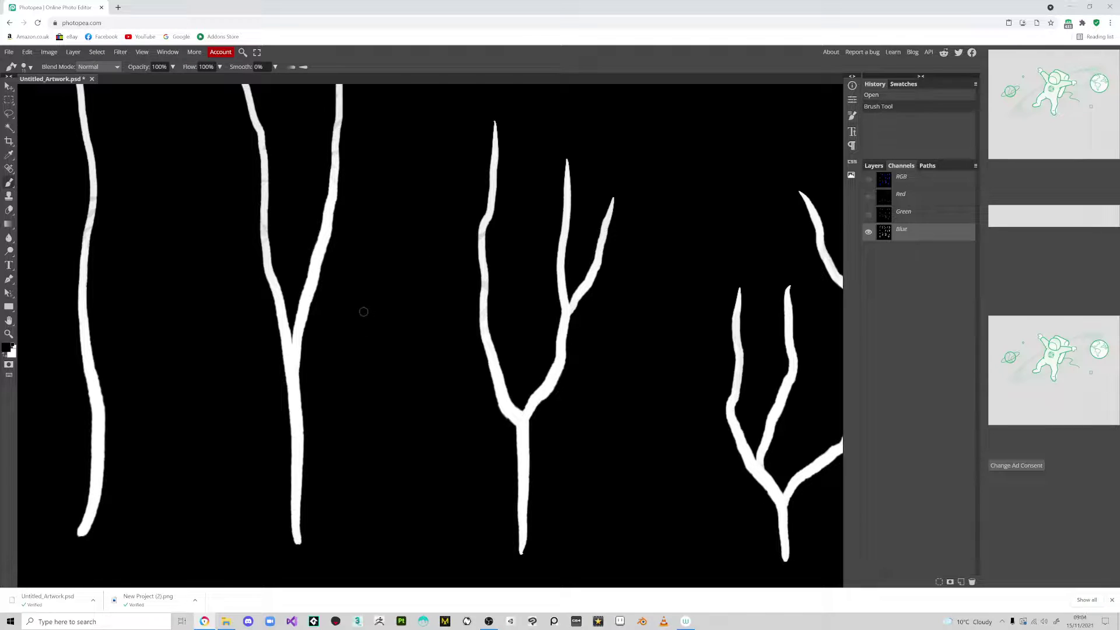
- Check the whole sheet in the Blue, Green and Red channels for stray marks, then return to the RGB composite and layer list
{"action": "scroll", "coordinate": [469, 431], "scroll_direction": "down", "scroll_amount": 4}
{"action": "scroll", "coordinate": [495, 232], "scroll_direction": "up", "scroll_amount": 2}
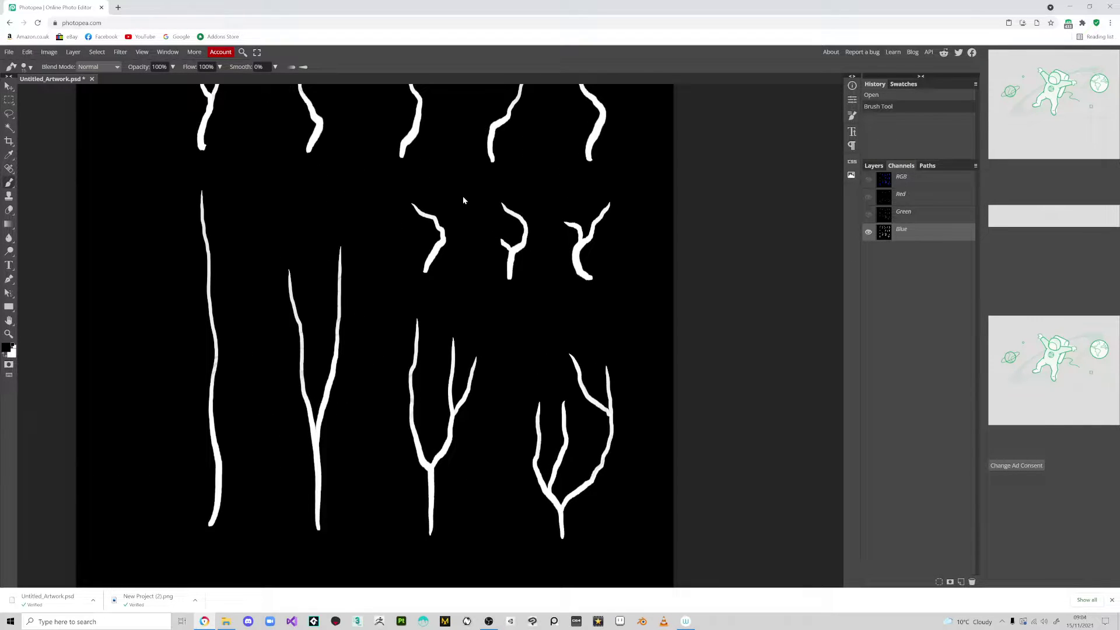
{"action": "scroll", "coordinate": [463, 196], "scroll_direction": "up", "scroll_amount": 2}
{"action": "scroll", "coordinate": [458, 196], "scroll_direction": "down", "scroll_amount": 4}
{"action": "scroll", "coordinate": [465, 190], "scroll_direction": "up", "scroll_amount": 2}
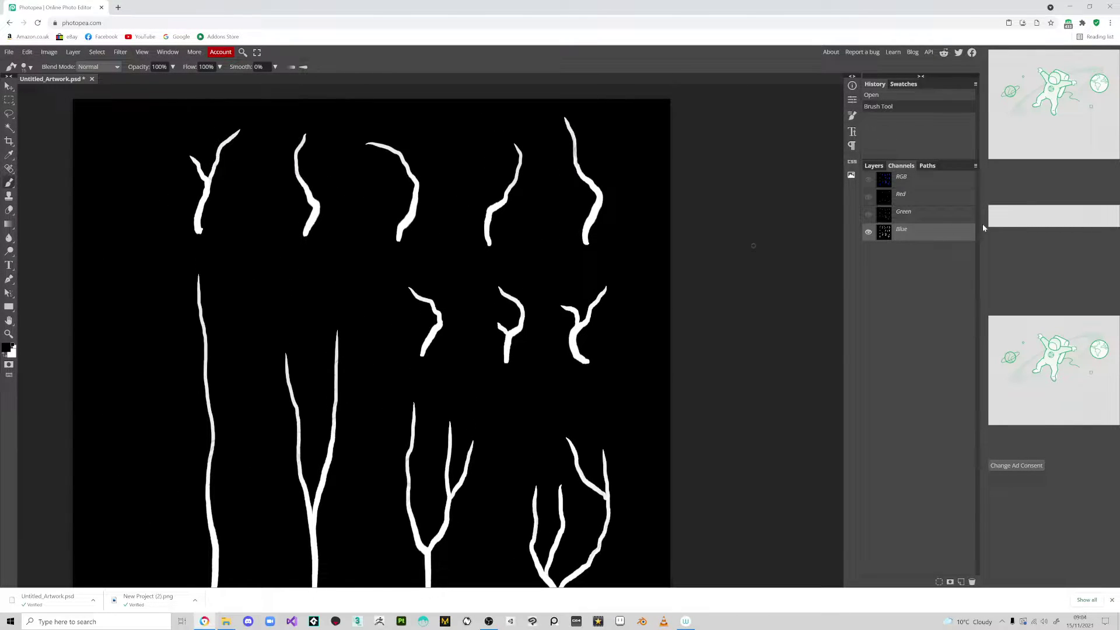
{"action": "left_click", "coordinate": [905, 217]}
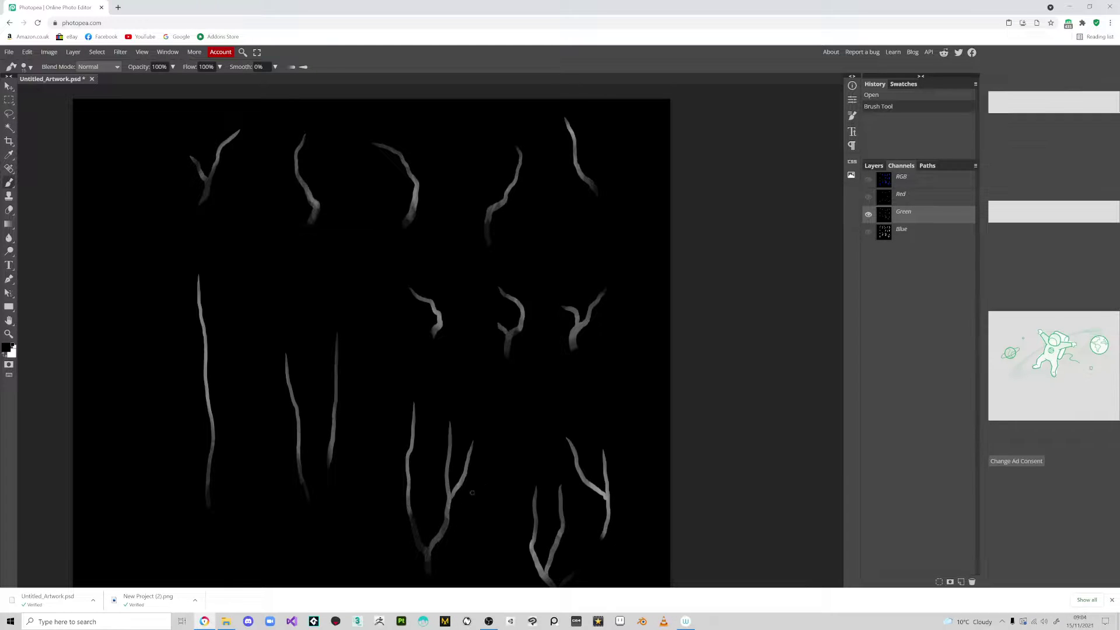
{"action": "scroll", "coordinate": [442, 489], "scroll_direction": "up", "scroll_amount": 3}
{"action": "scroll", "coordinate": [708, 349], "scroll_direction": "down", "scroll_amount": 1}
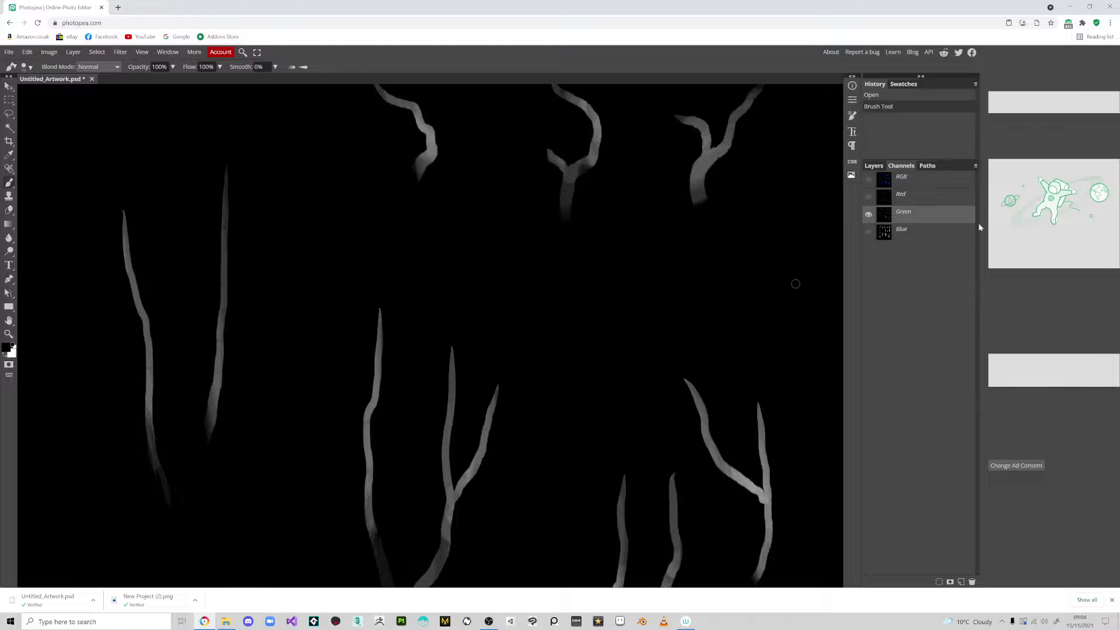
{"action": "left_click", "coordinate": [913, 199]}
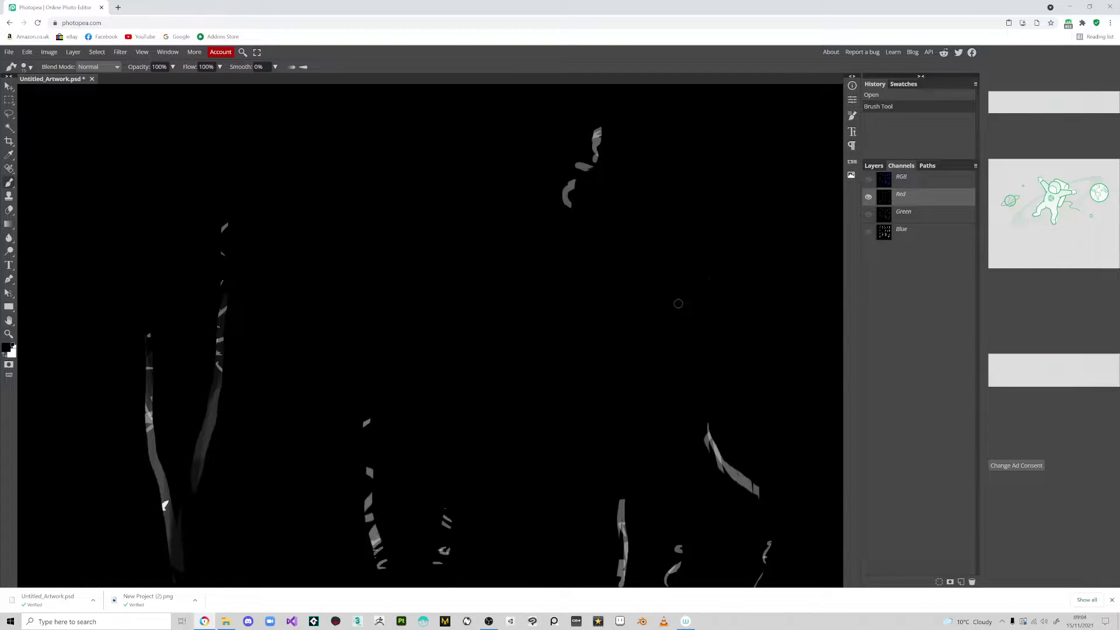
{"action": "left_click", "coordinate": [926, 184]}
{"action": "scroll", "coordinate": [570, 261], "scroll_direction": "down", "scroll_amount": 4}
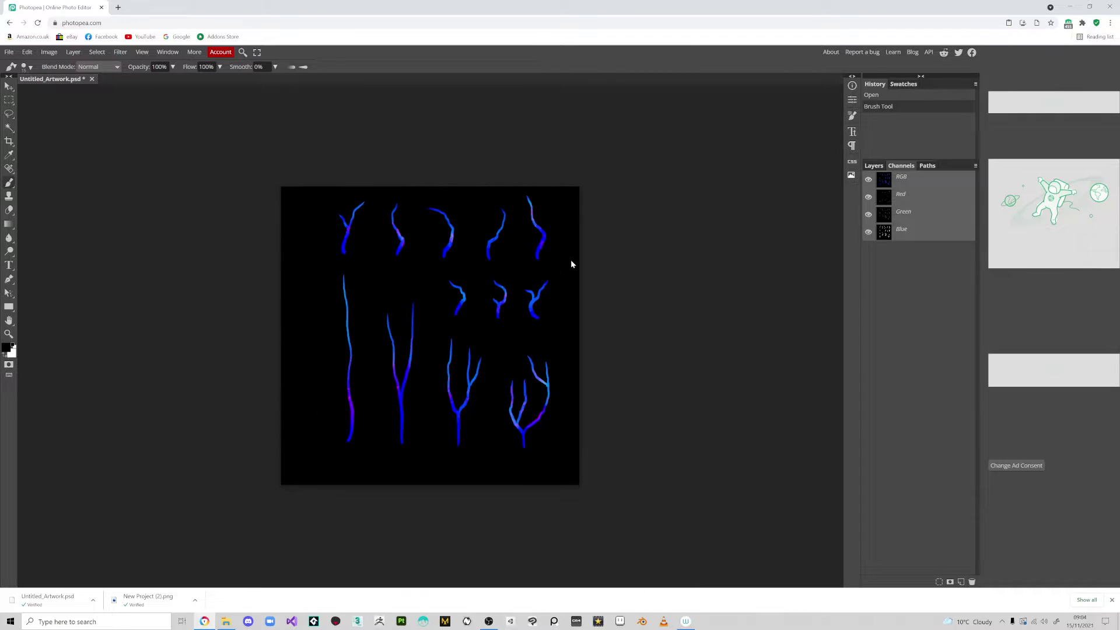
{"action": "scroll", "coordinate": [645, 238], "scroll_direction": "up", "scroll_amount": 1}
{"action": "left_click", "coordinate": [872, 166]}
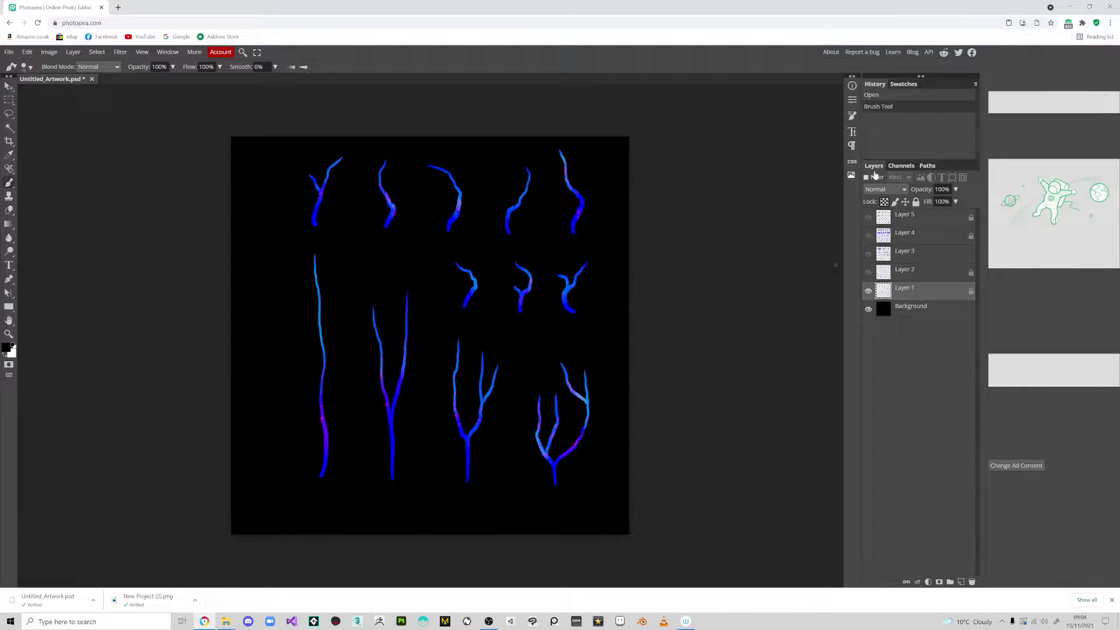
- Review the artwork on Layers 2, 3, 4 and 5 by toggling their visibility in turn over the black background
{"action": "left_click", "coordinate": [867, 272]}
{"action": "left_click", "coordinate": [867, 291]}
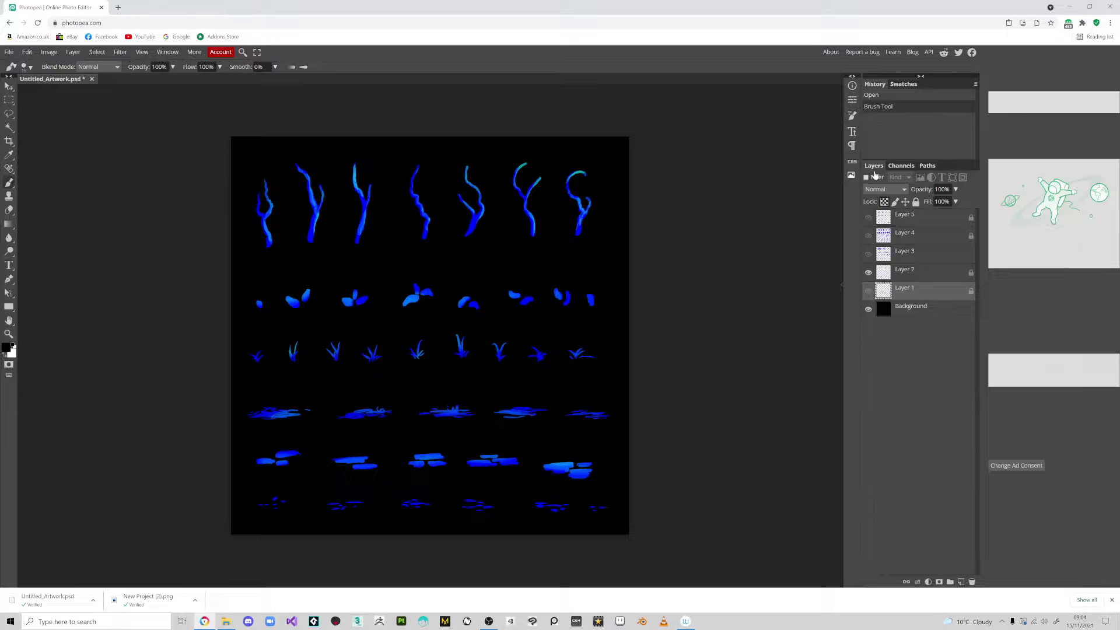
{"action": "left_click", "coordinate": [868, 254]}
{"action": "left_click", "coordinate": [868, 272]}
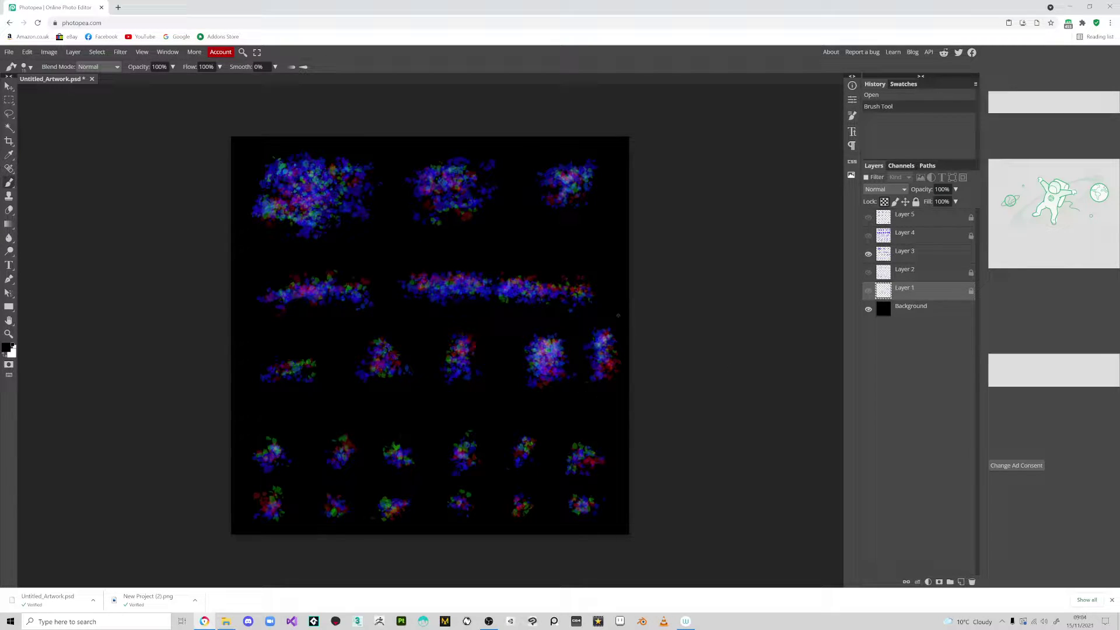
{"action": "left_click", "coordinate": [868, 254]}
{"action": "left_click", "coordinate": [867, 236]}
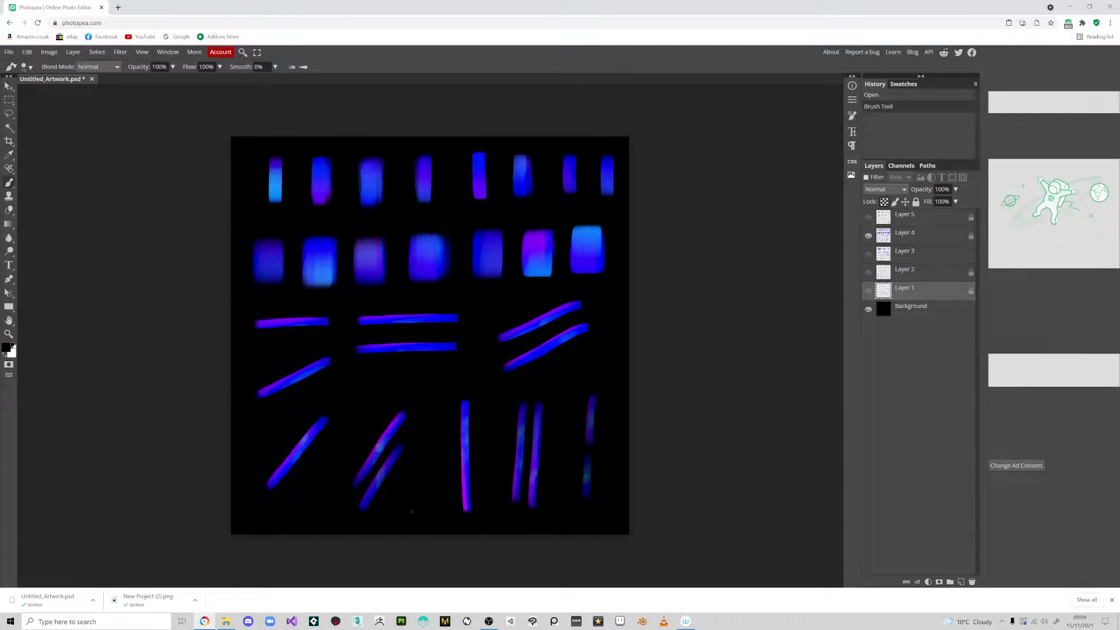
{"action": "left_click", "coordinate": [867, 217]}
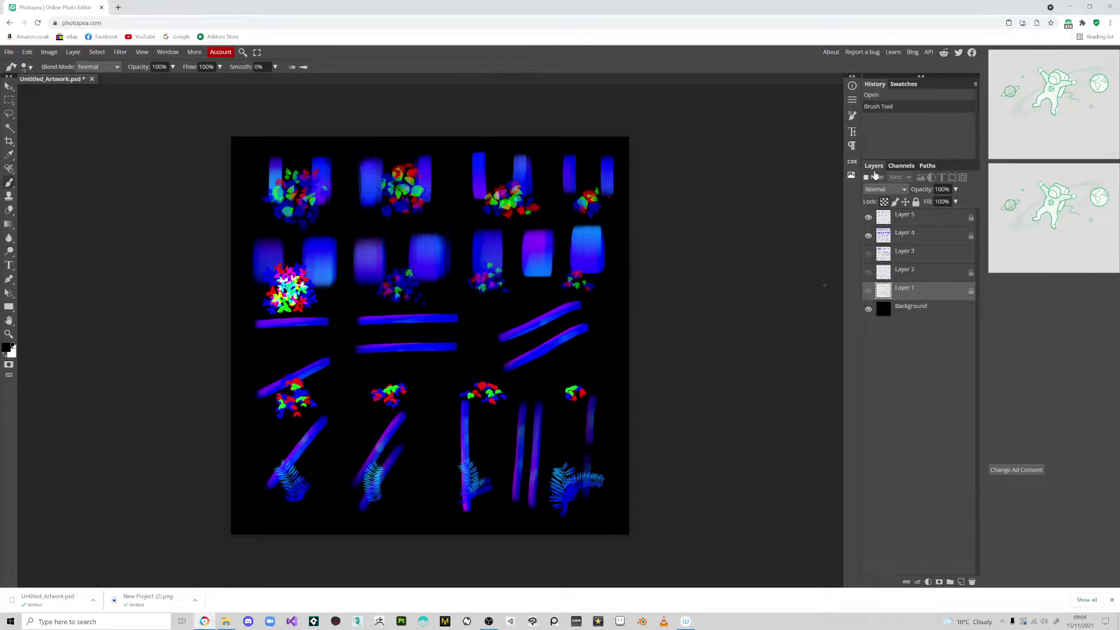
{"action": "left_click", "coordinate": [867, 235]}
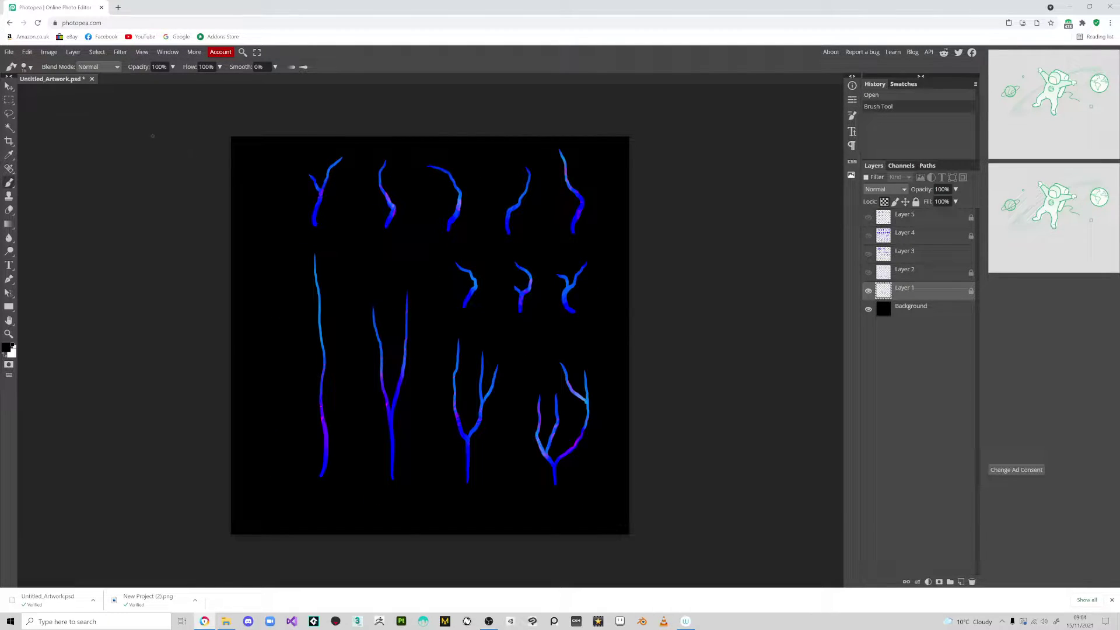
- Rename the document as 1
{"action": "left_click", "coordinate": [7, 51]}
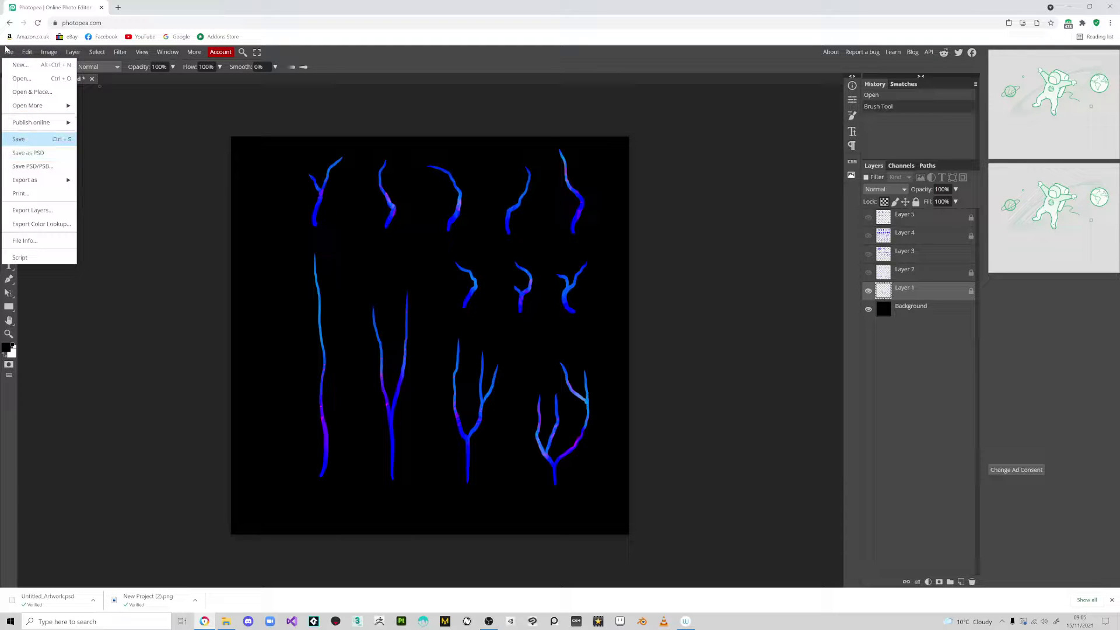
{"action": "left_click", "coordinate": [106, 86]}
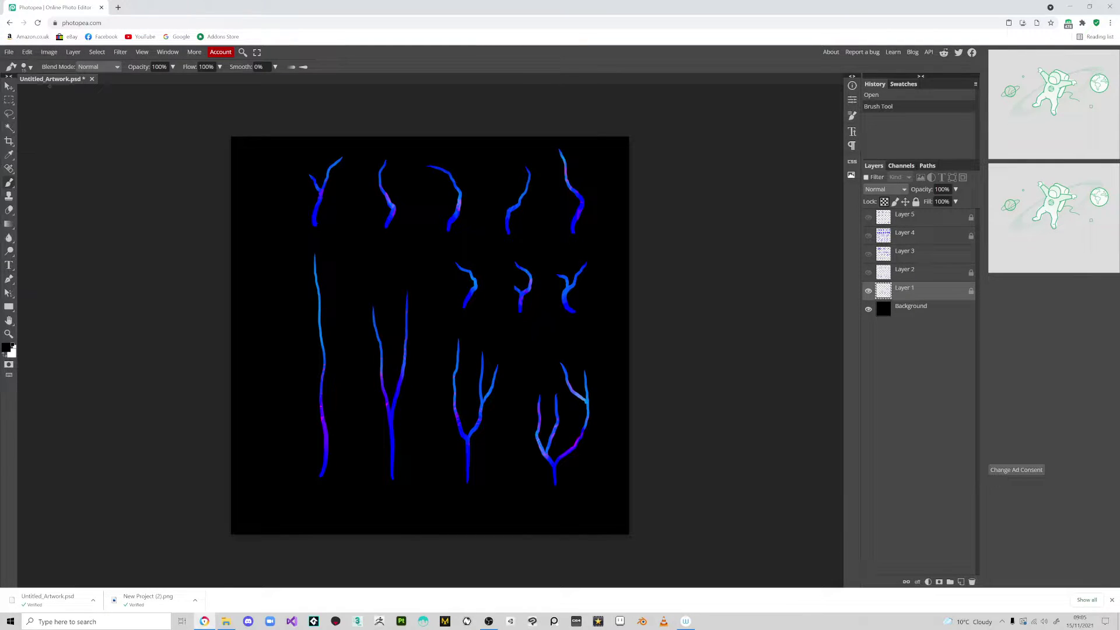
{"action": "double_click", "coordinate": [51, 80]}
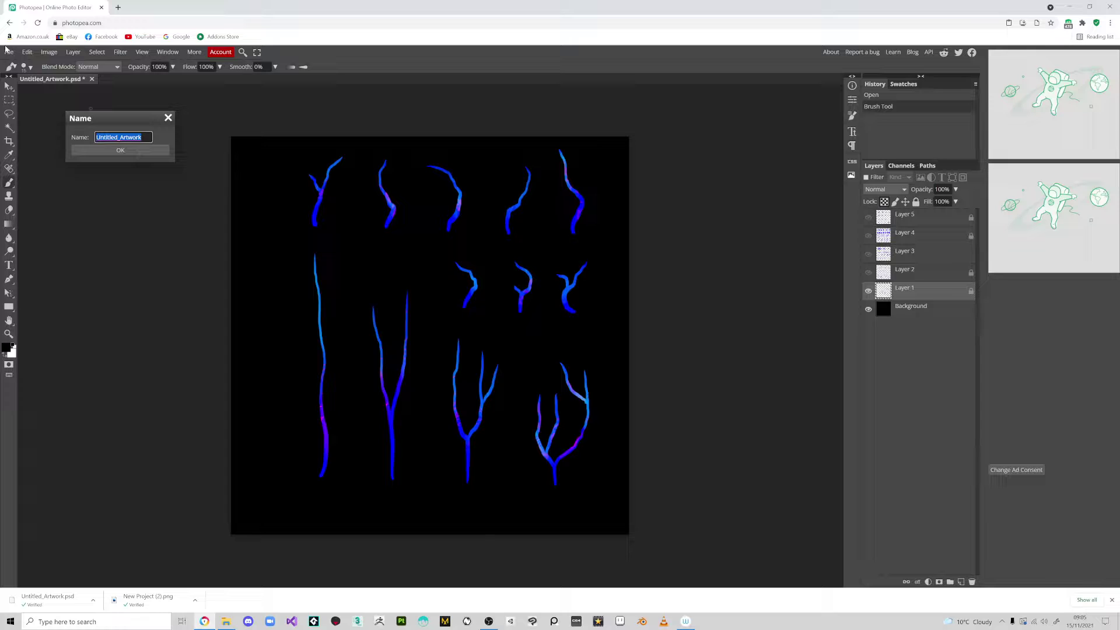
{"action": "type", "text": "1"}
{"action": "key", "text": "Return"}
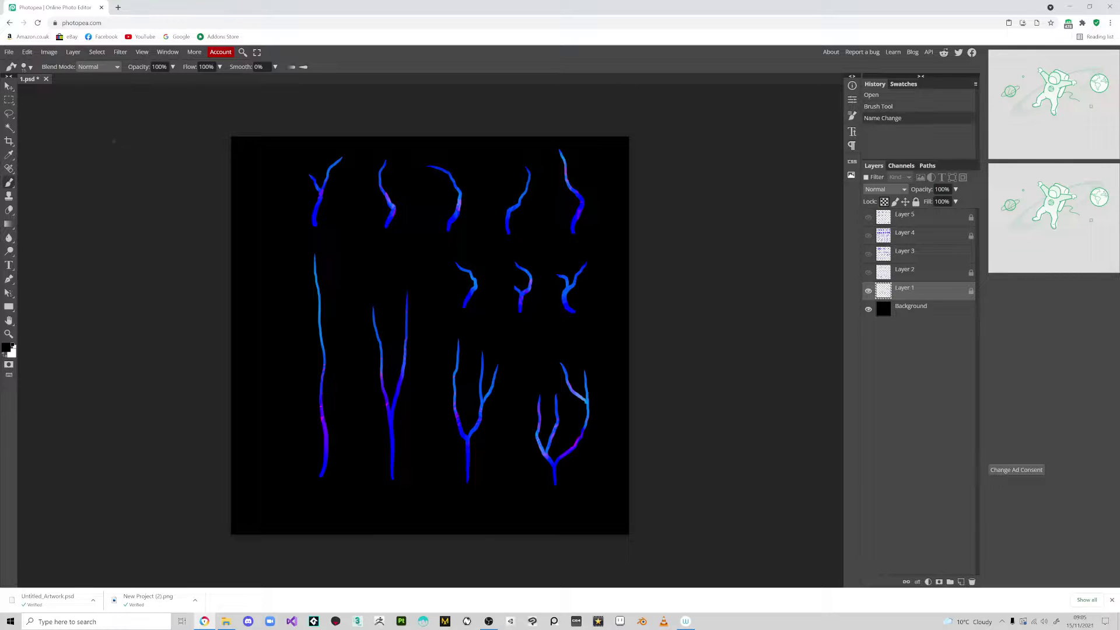
- Export the Layer 1 branch sheet on its black background as a PNG named 1
{"action": "left_click", "coordinate": [8, 51]}
{"action": "mouse_move", "coordinate": [35, 180]}
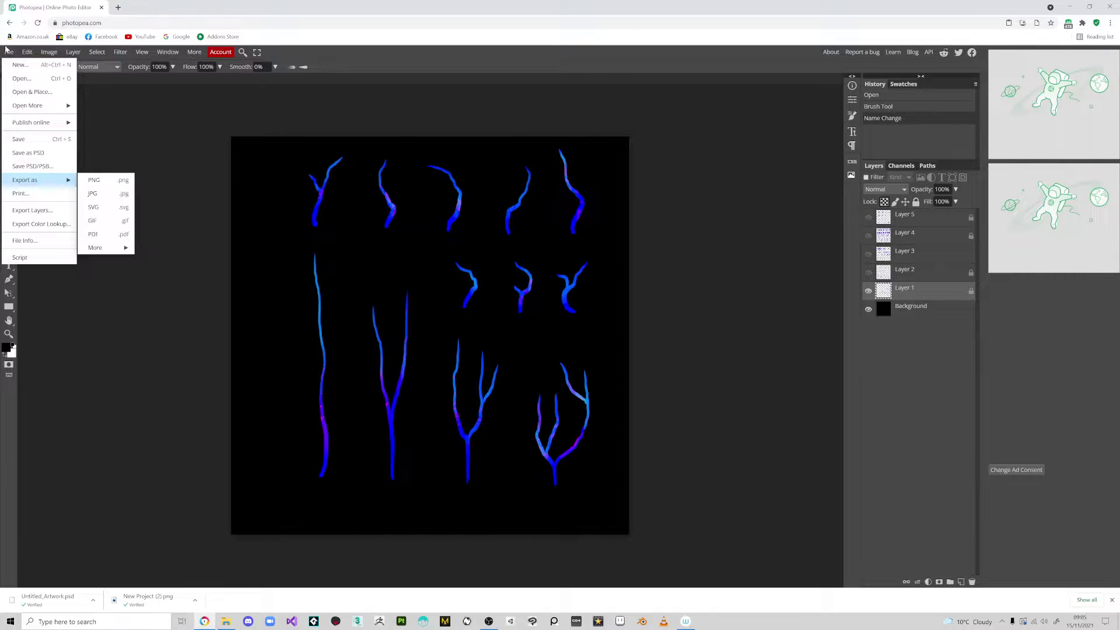
{"action": "left_click", "coordinate": [95, 179]}
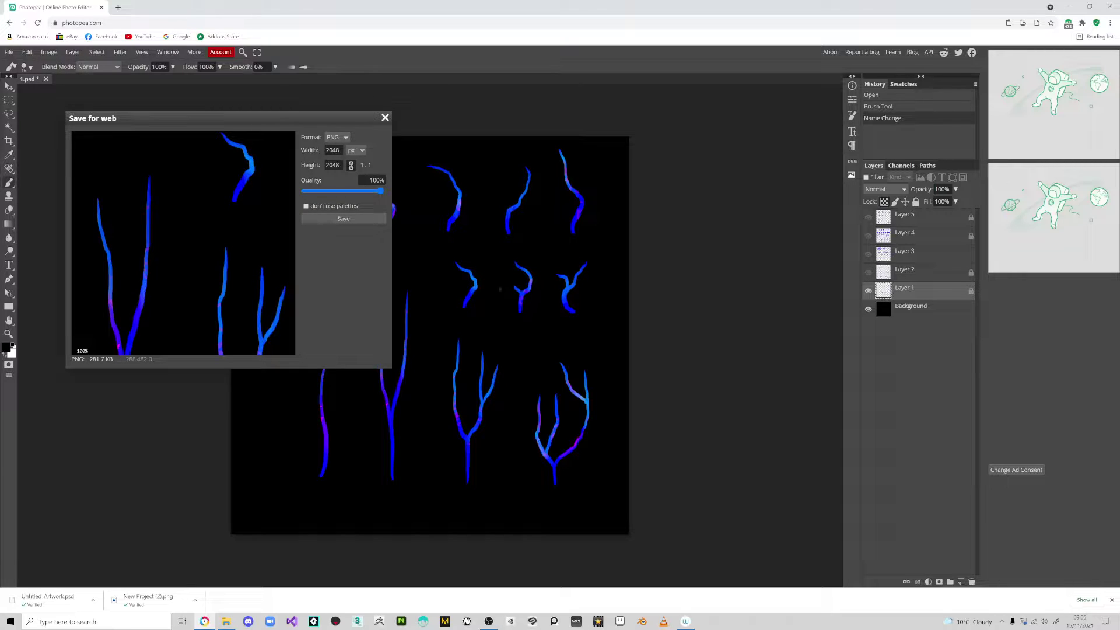
{"action": "left_click", "coordinate": [376, 219]}
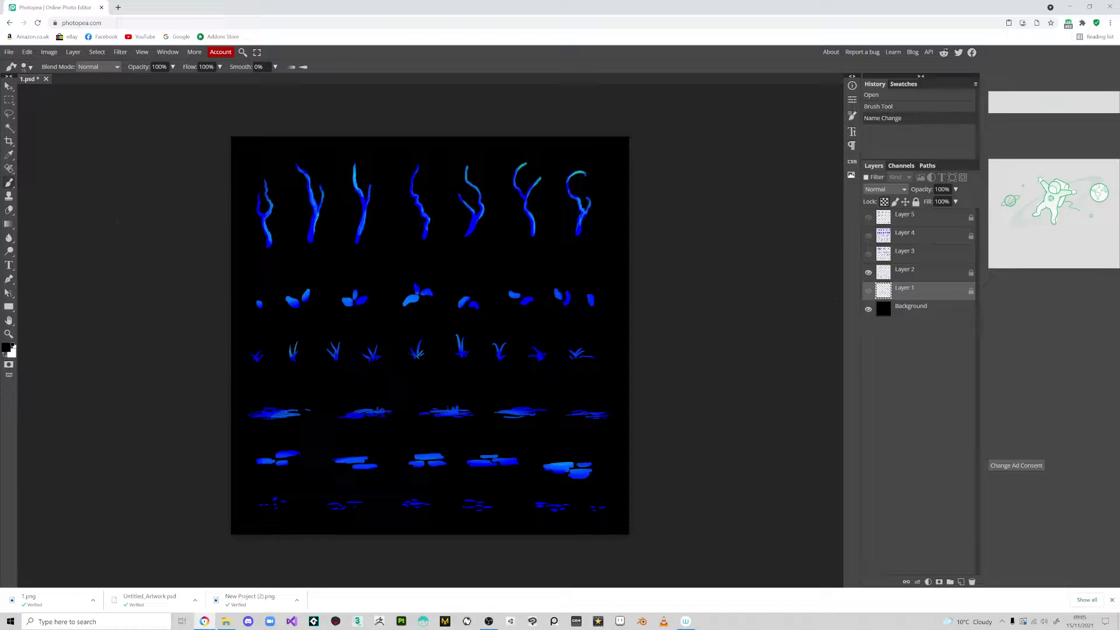
- Rename the document as 2 for the Layer 2 sheet
{"action": "left_click", "coordinate": [9, 52]}
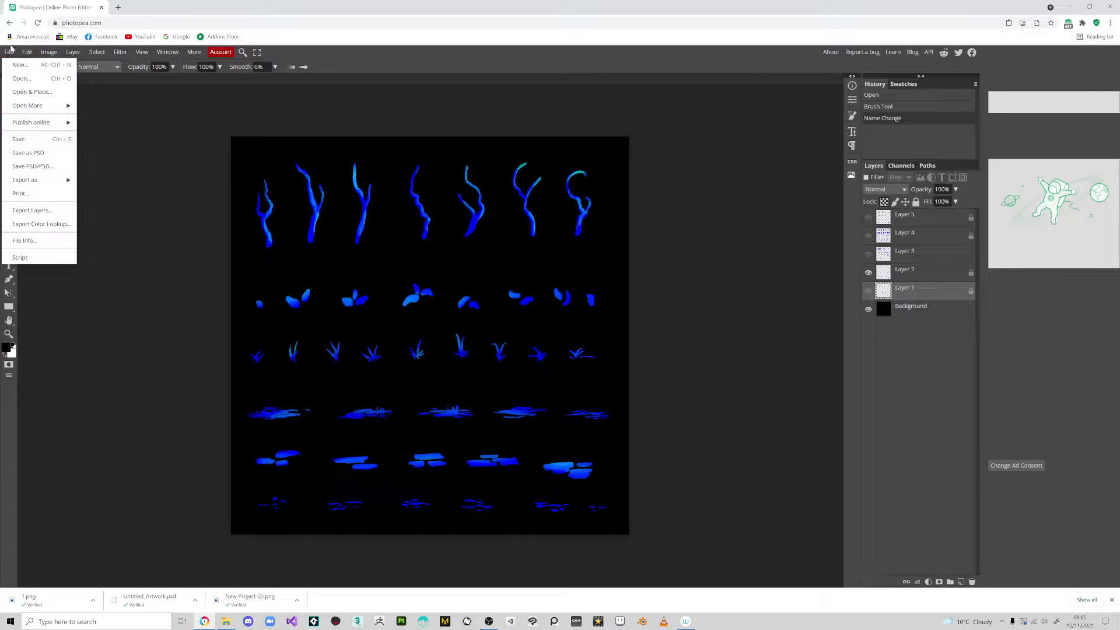
{"action": "mouse_move", "coordinate": [39, 180]}
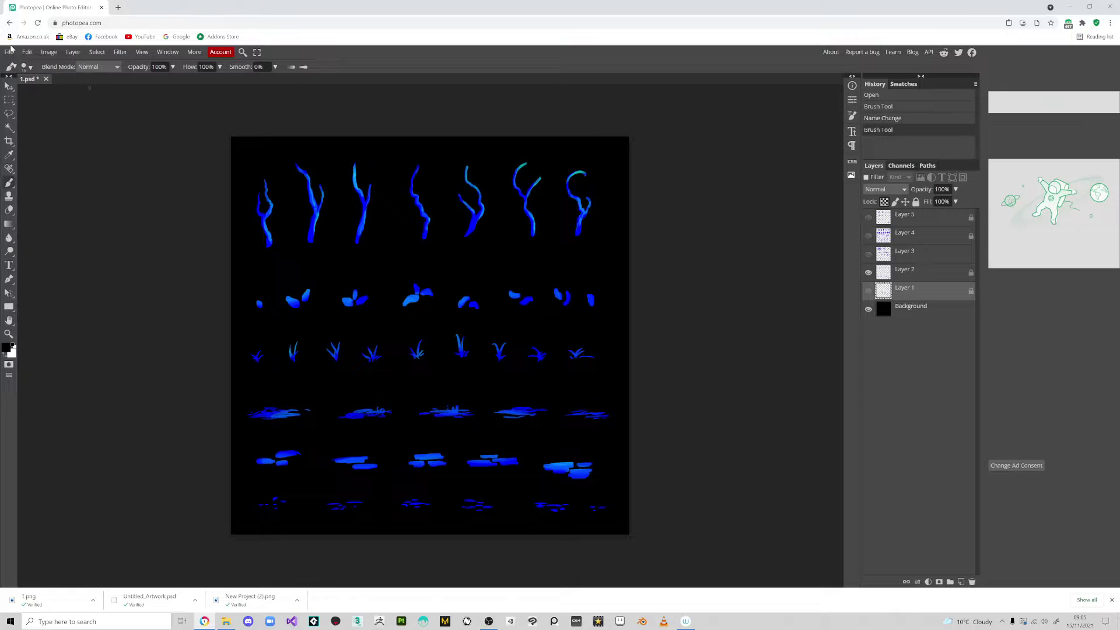
{"action": "left_click", "coordinate": [93, 180]}
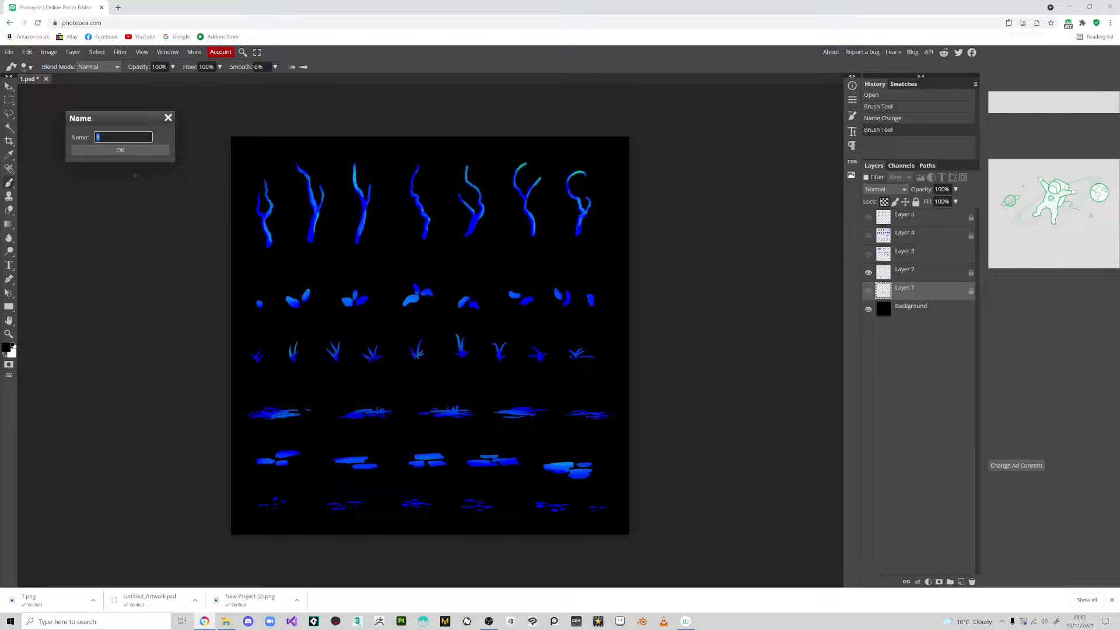
{"action": "type", "text": "2"}
{"action": "left_click", "coordinate": [120, 150]}
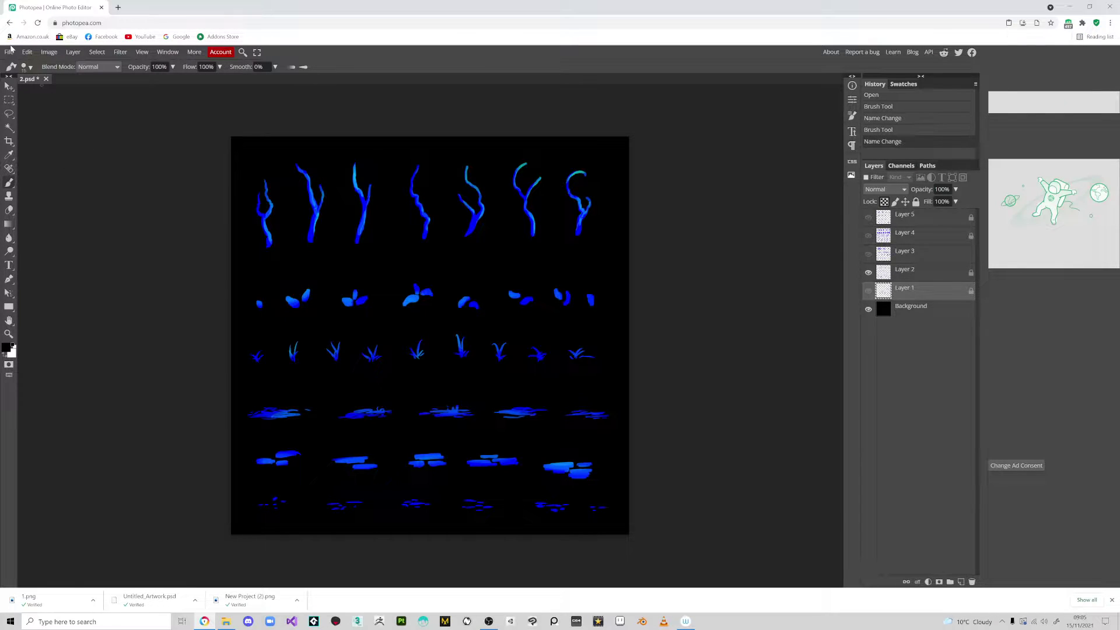
- Export the Layer 2 sheet of branches, leaves, grass and stones as a PNG named 2
{"action": "left_click", "coordinate": [9, 52]}
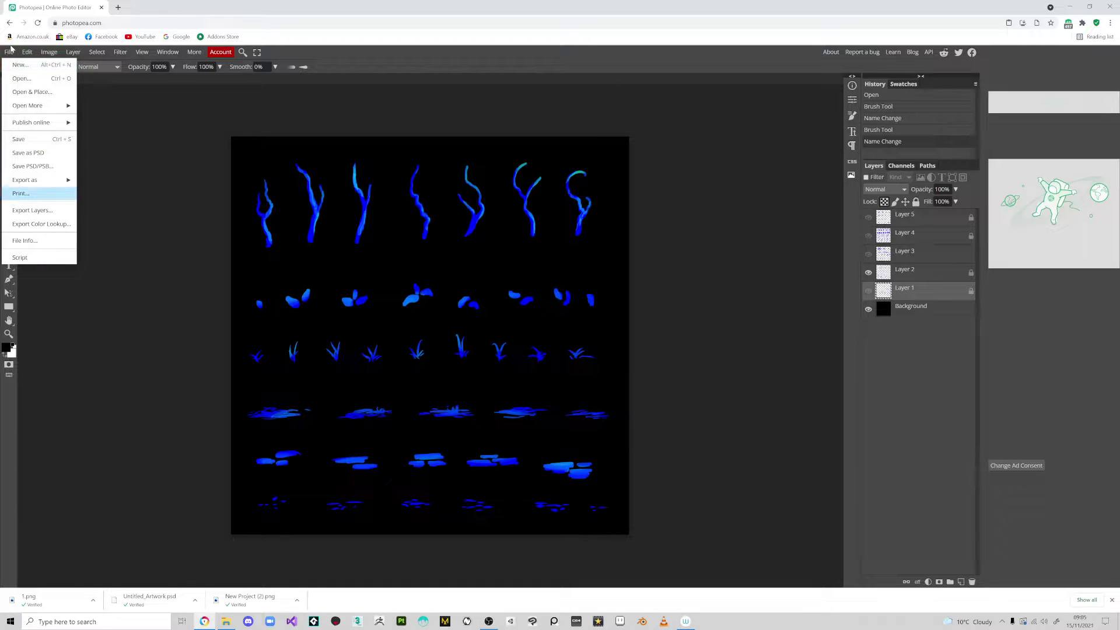
{"action": "mouse_move", "coordinate": [39, 180]}
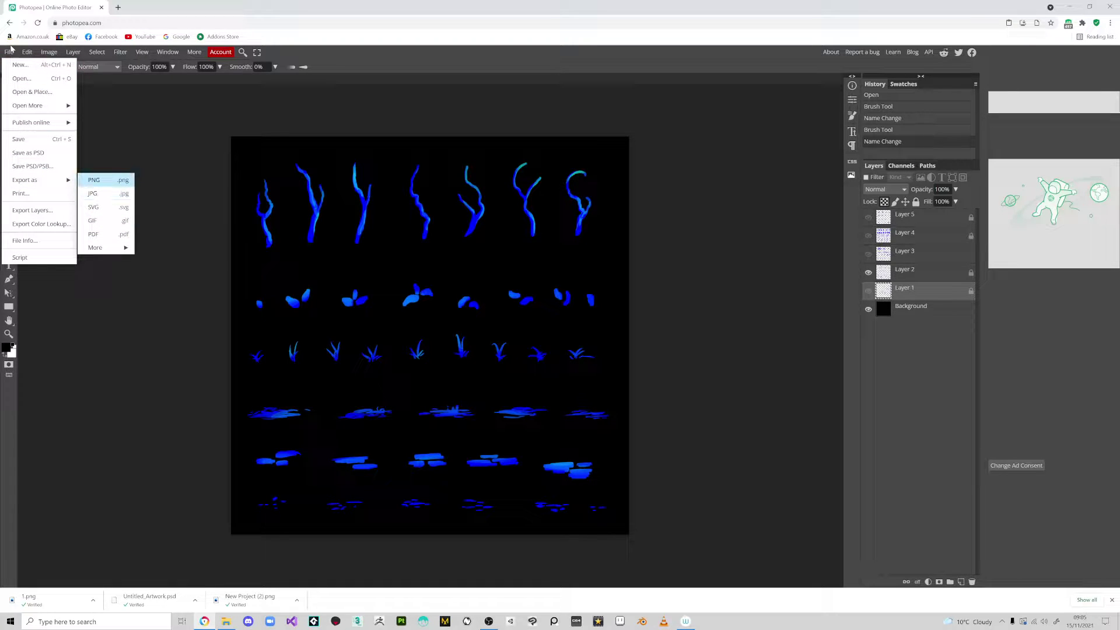
{"action": "left_click", "coordinate": [94, 180]}
{"action": "left_click", "coordinate": [343, 219]}
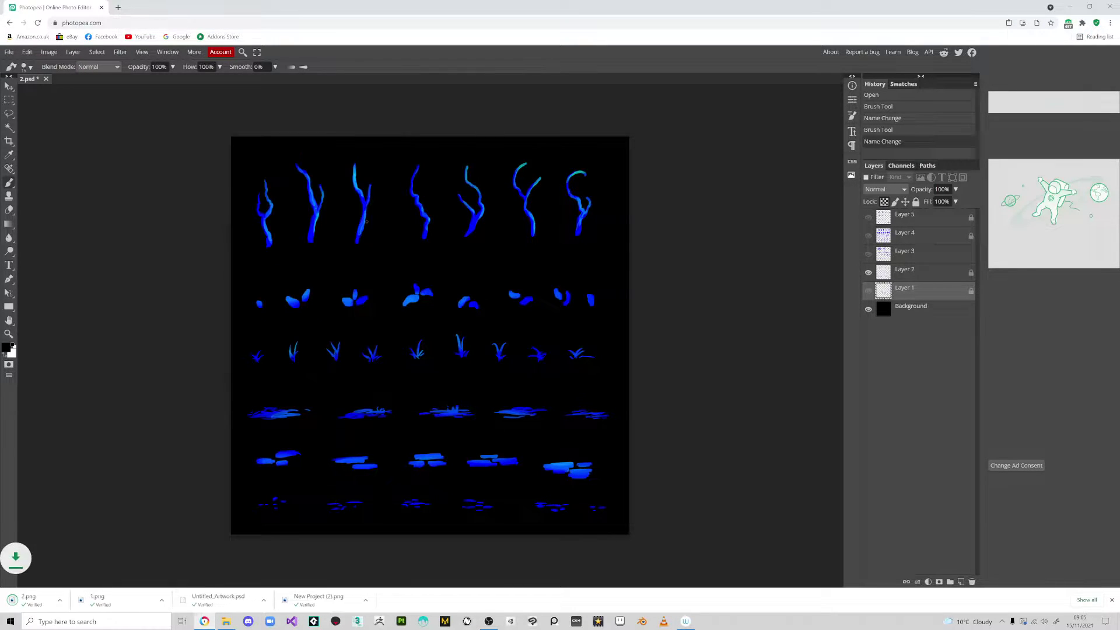
- Show Layer 3 instead of Layer 2 over the black background and make it the active layer
{"action": "left_click", "coordinate": [868, 255]}
{"action": "left_click", "coordinate": [868, 272]}
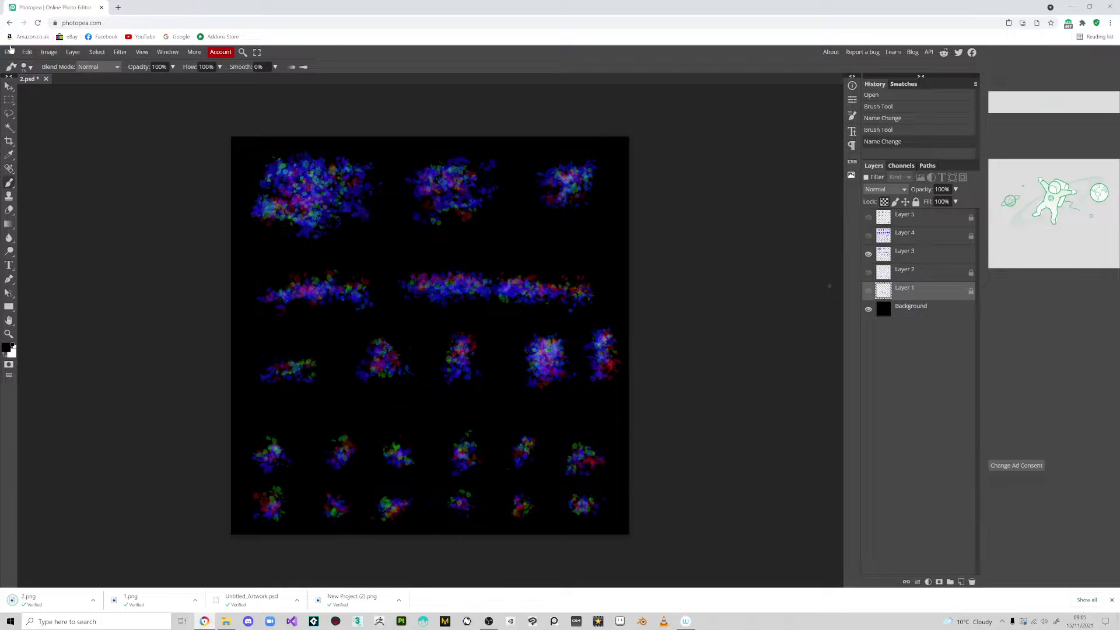
{"action": "left_click", "coordinate": [913, 253]}
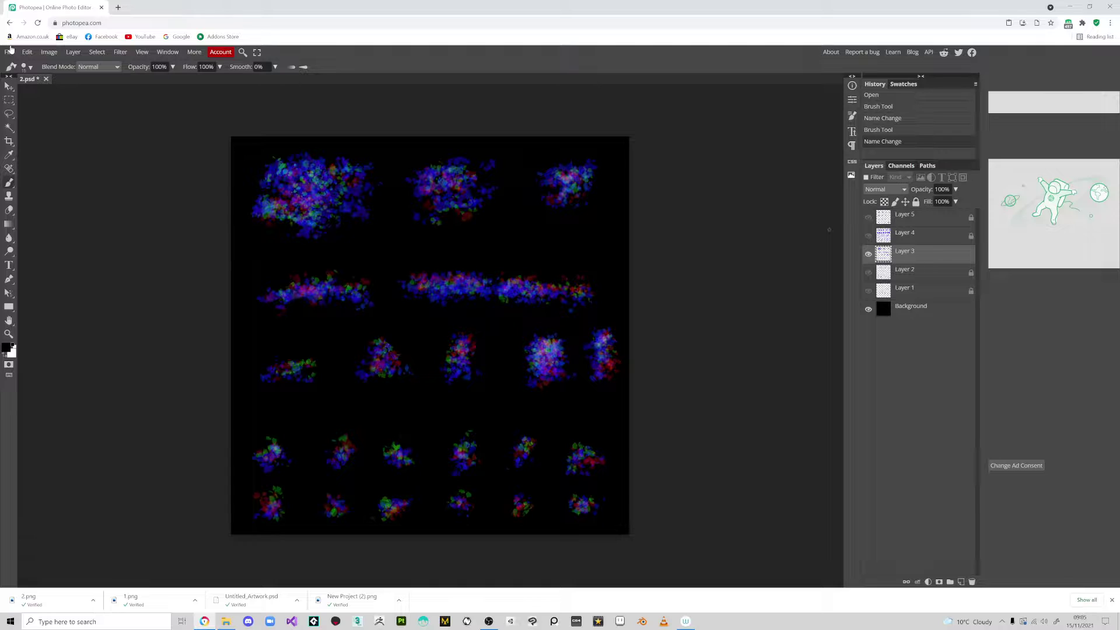
- Duplicate Layer 3 and merge the copy with the original layer
{"action": "right_click", "coordinate": [892, 258]}
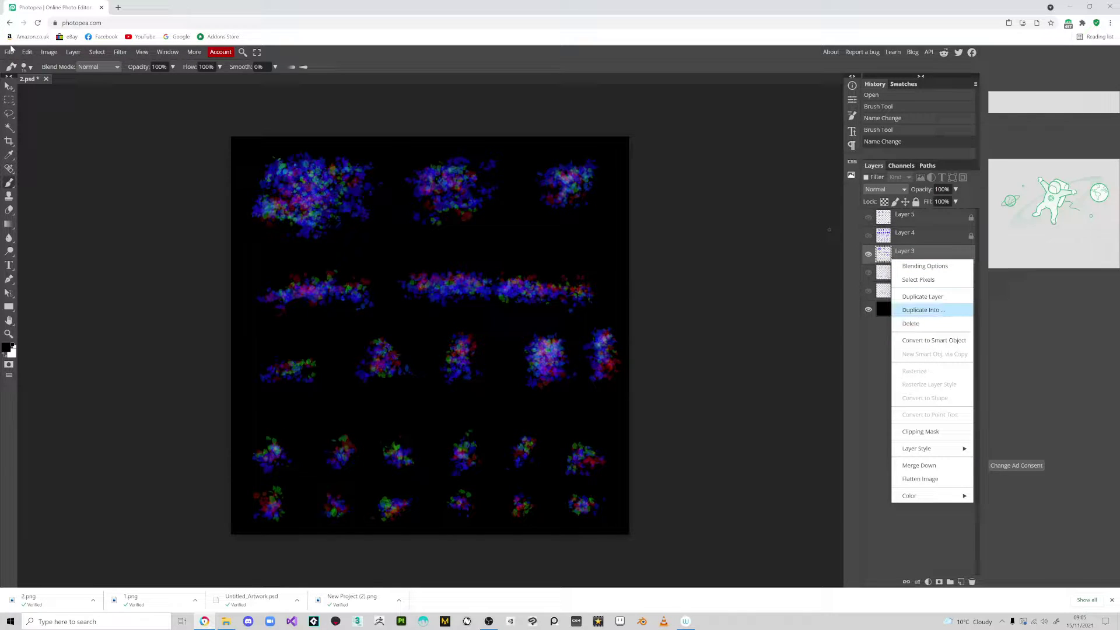
{"action": "left_click", "coordinate": [922, 296]}
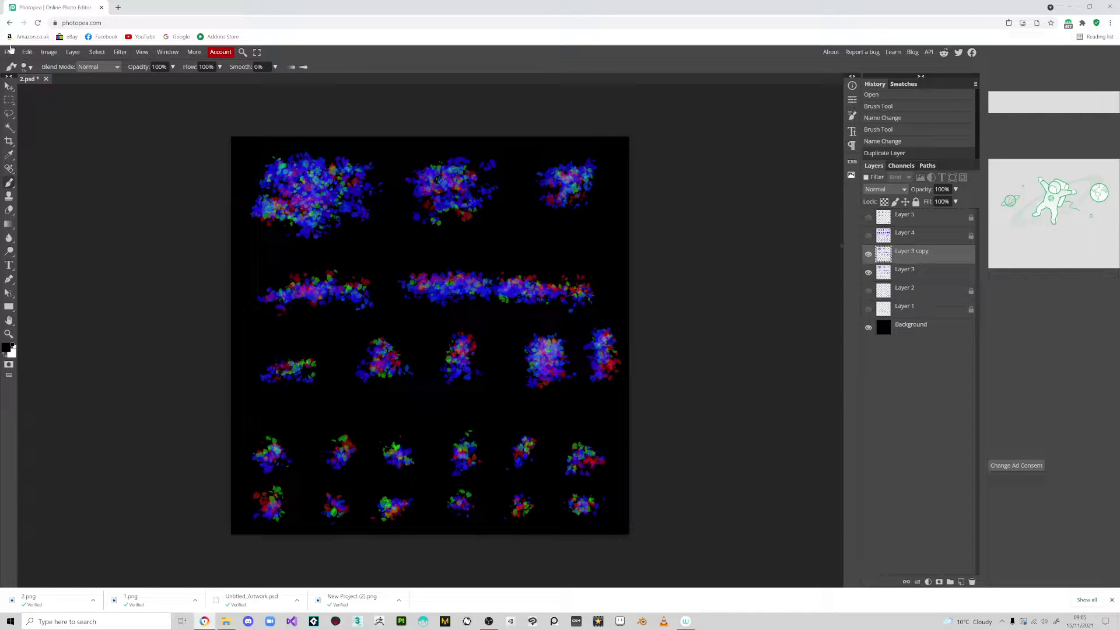
{"action": "left_click", "coordinate": [901, 272], "text": "ctrl"}
{"action": "right_click", "coordinate": [899, 269]}
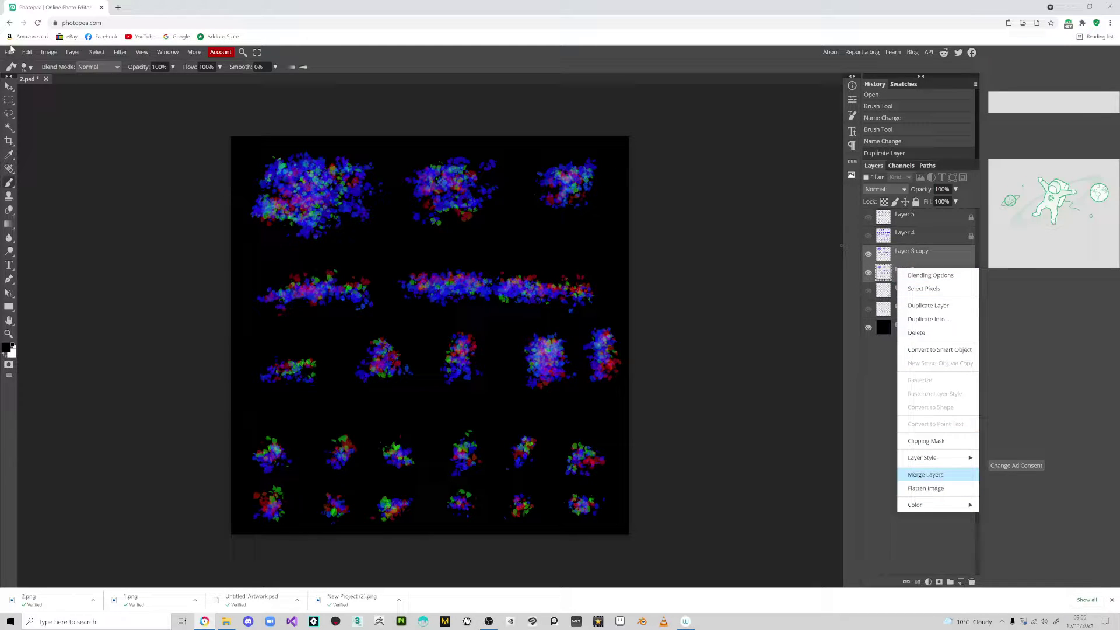
{"action": "left_click", "coordinate": [925, 474]}
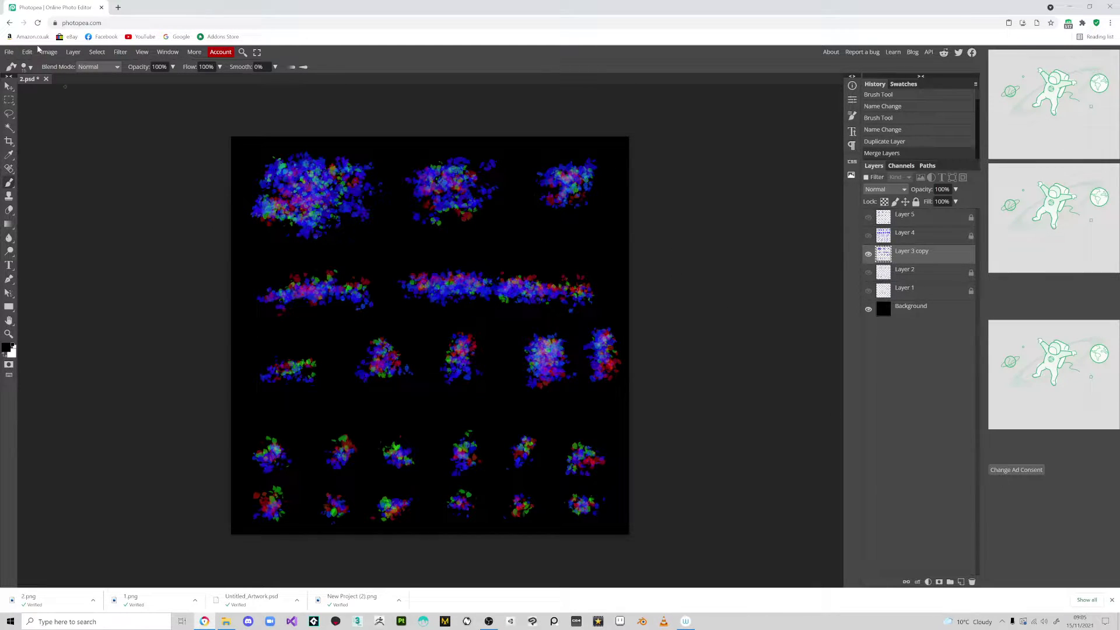
- Rename the document as 3 and export the merged Layer 3 foliage sheet on black as a PNG
{"action": "double_click", "coordinate": [31, 78]}
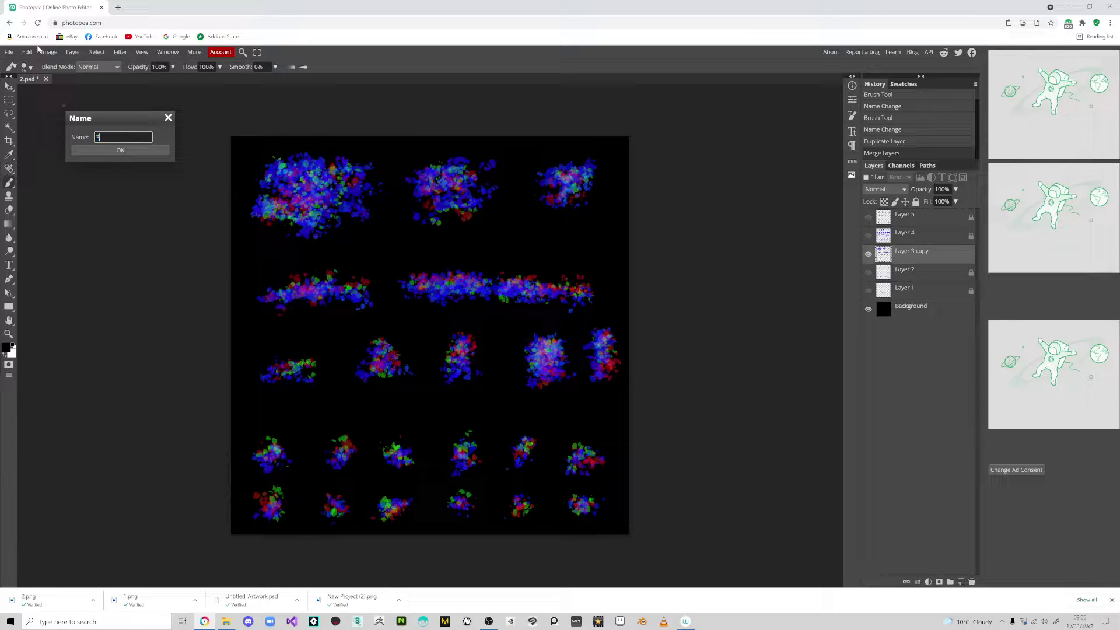
{"action": "key", "text": "Return"}
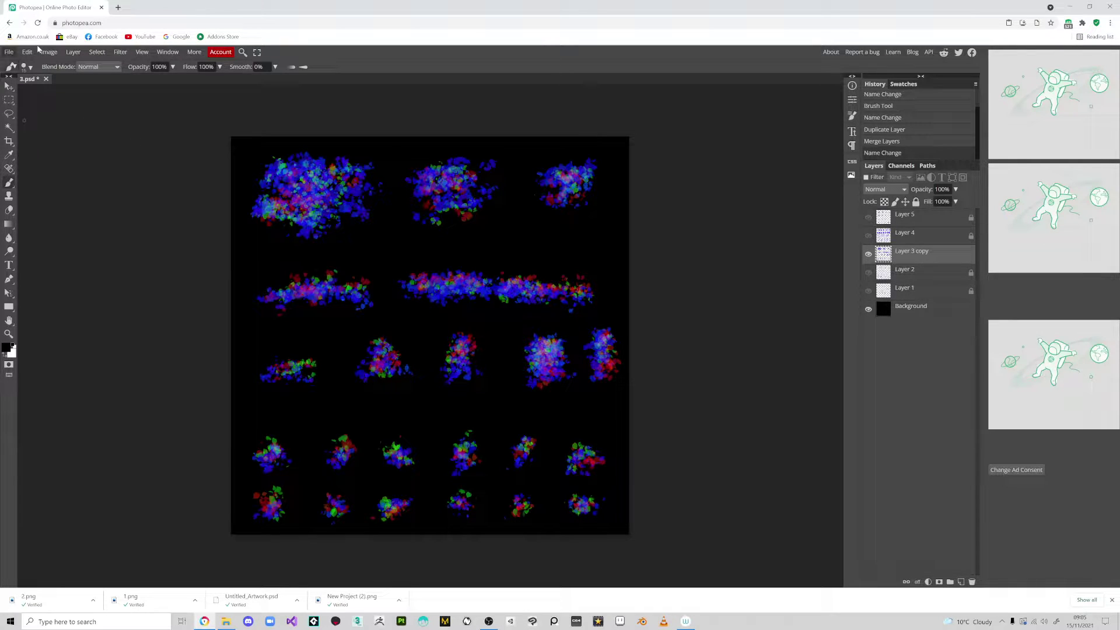
{"action": "left_click", "coordinate": [8, 52]}
{"action": "mouse_move", "coordinate": [37, 180]}
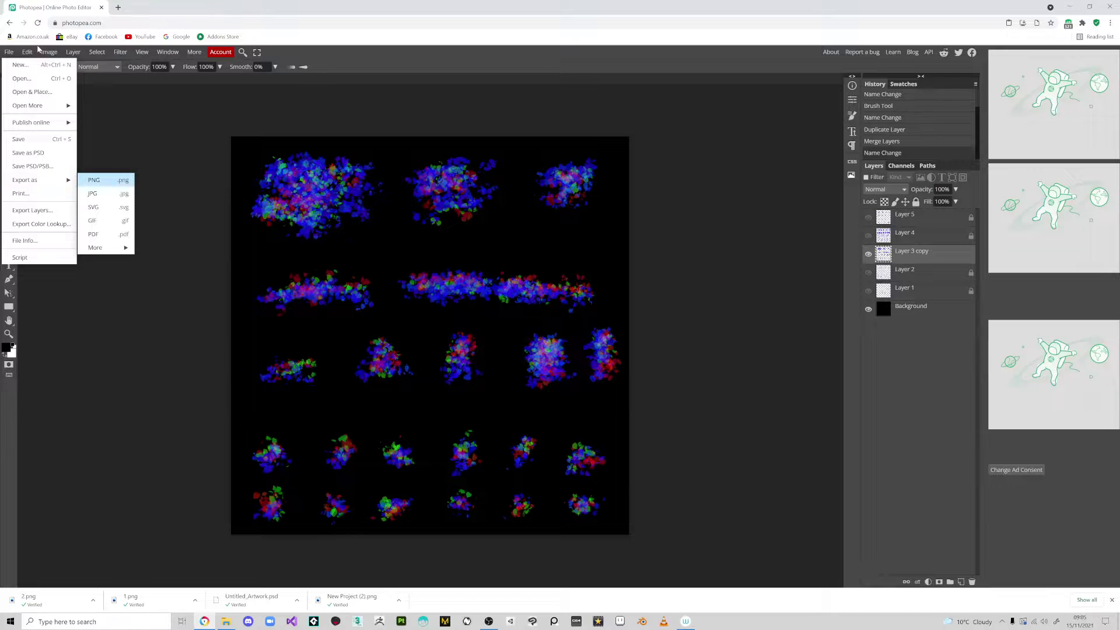
{"action": "left_click", "coordinate": [94, 179]}
{"action": "left_click", "coordinate": [344, 219]}
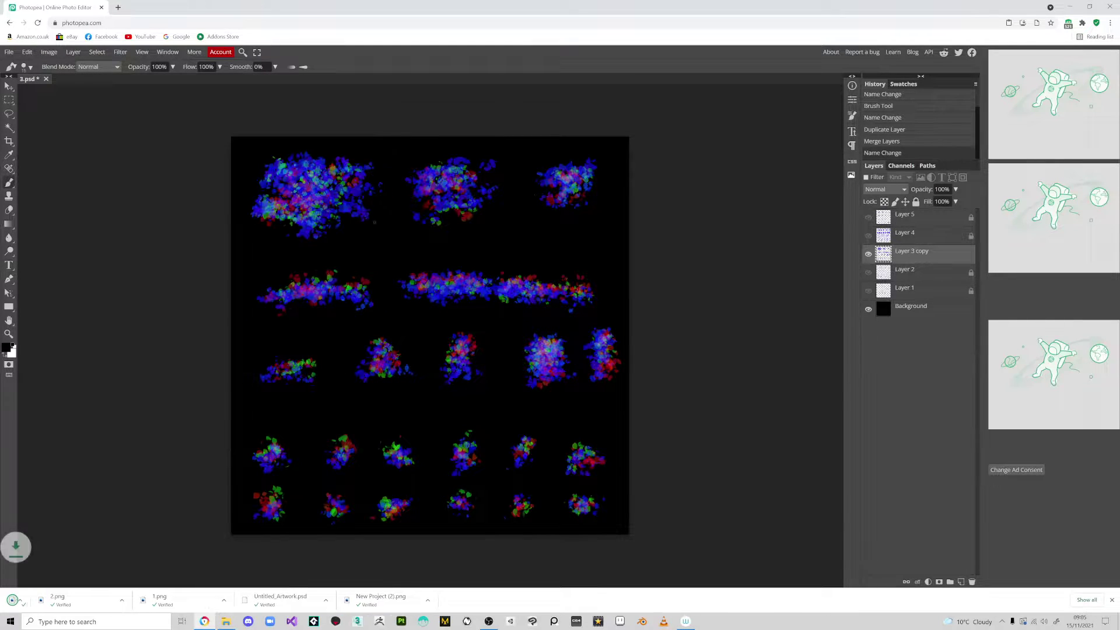
- Show Layer 4 instead of Layer 3 copy over the black background and rename the document as 4
{"action": "left_click", "coordinate": [867, 254]}
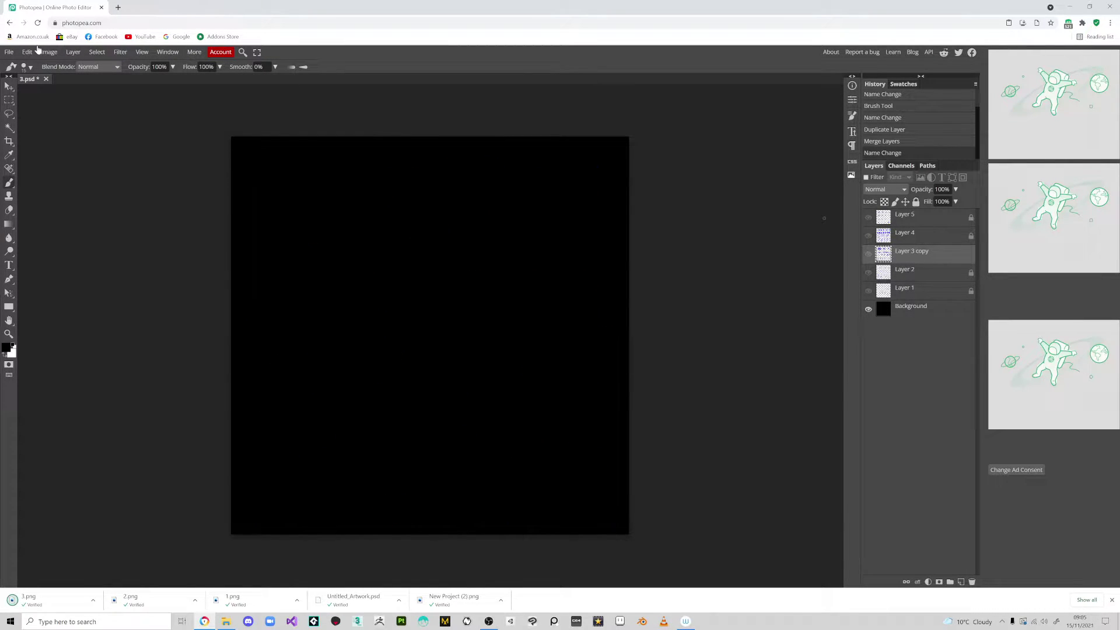
{"action": "left_click", "coordinate": [868, 235]}
{"action": "left_click", "coordinate": [905, 235]}
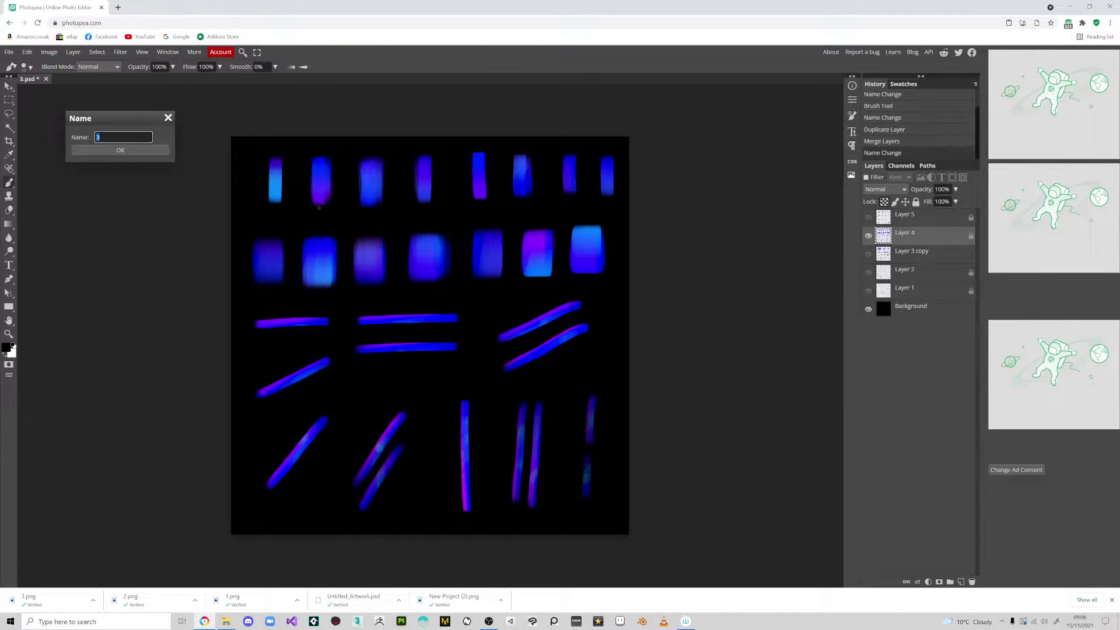
{"action": "left_click", "coordinate": [127, 151]}
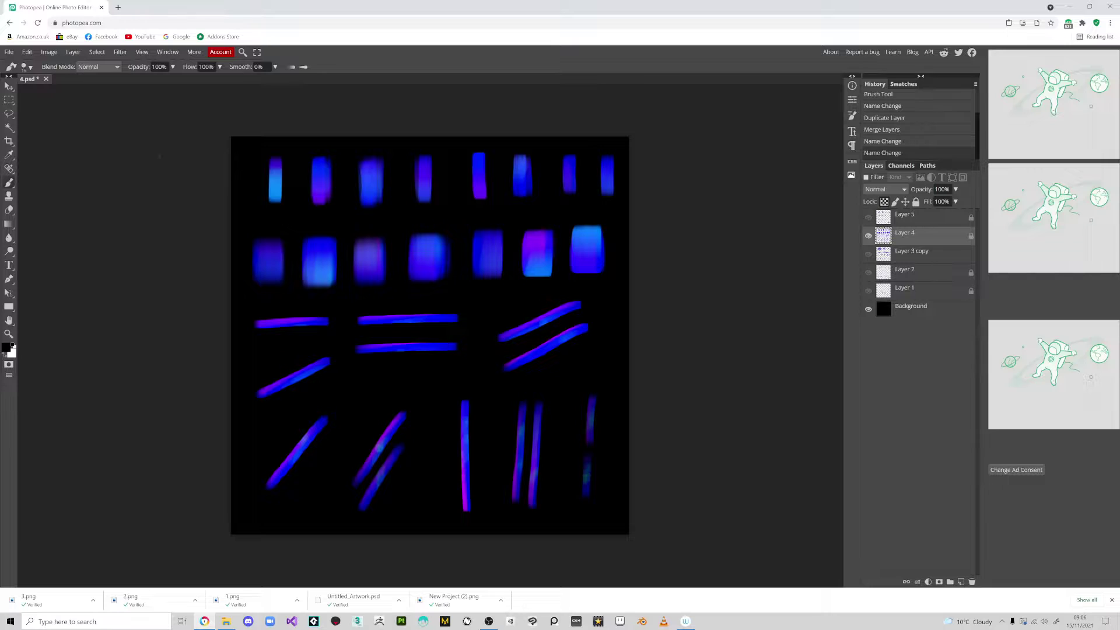
- Export the Layer 4 sheet of gradient blocks and strokes as a 2048 × 2048 px PNG named 4
{"action": "left_click", "coordinate": [9, 52]}
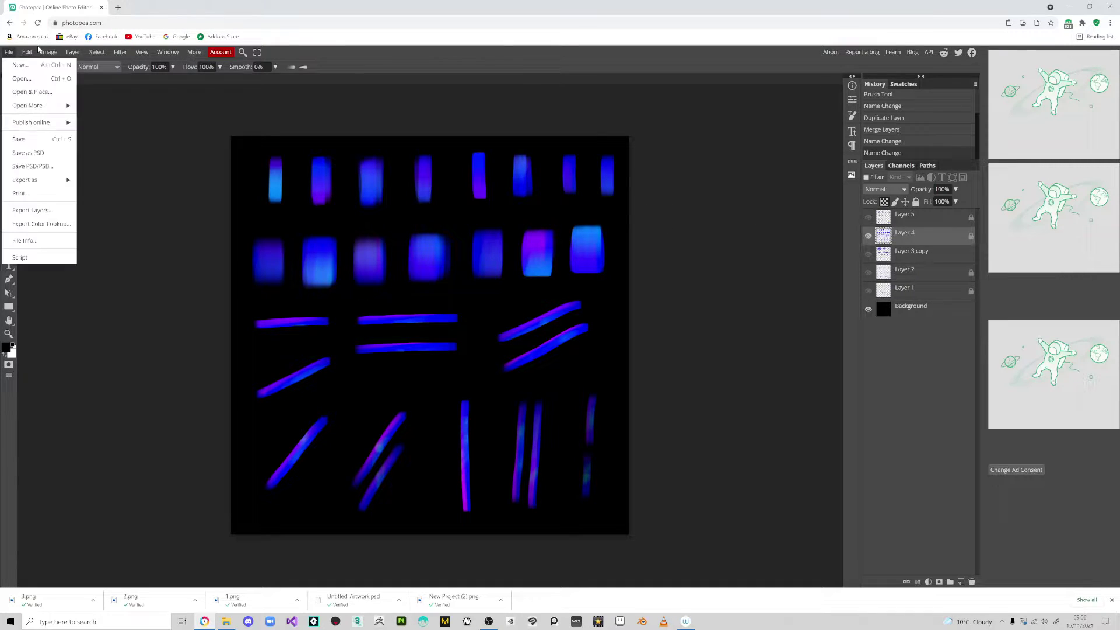
{"action": "mouse_move", "coordinate": [50, 181]}
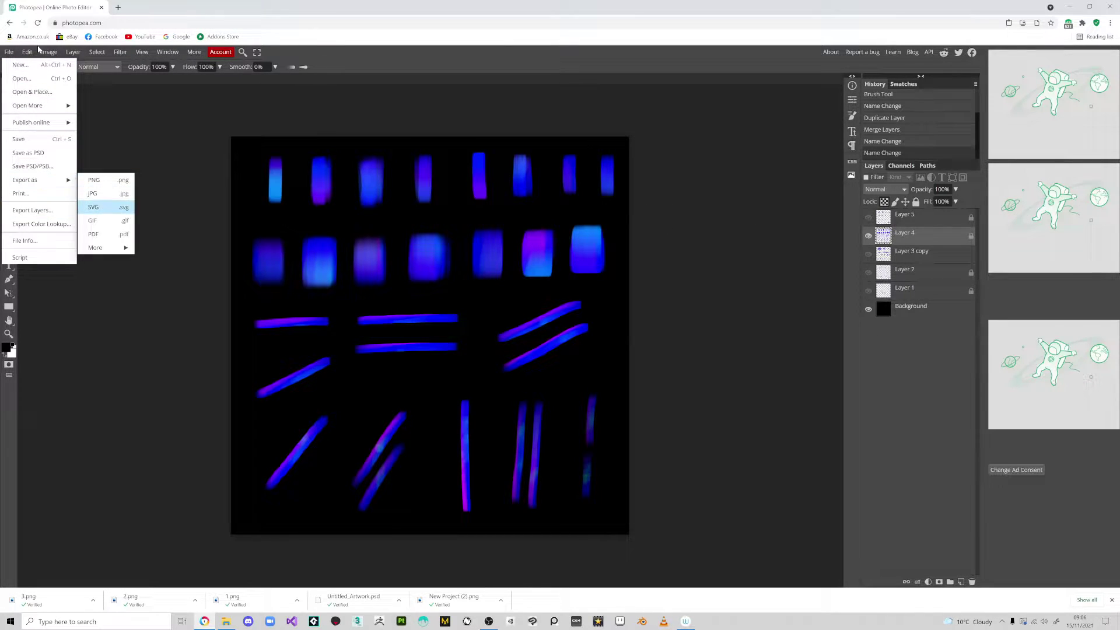
{"action": "left_click", "coordinate": [94, 180]}
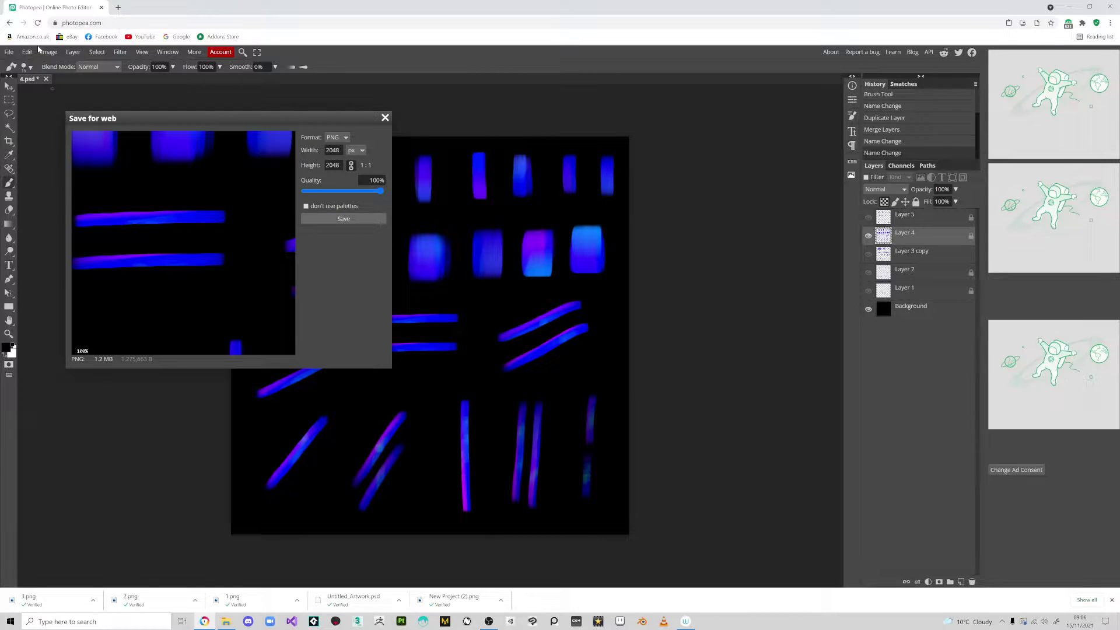
{"action": "left_click", "coordinate": [344, 219]}
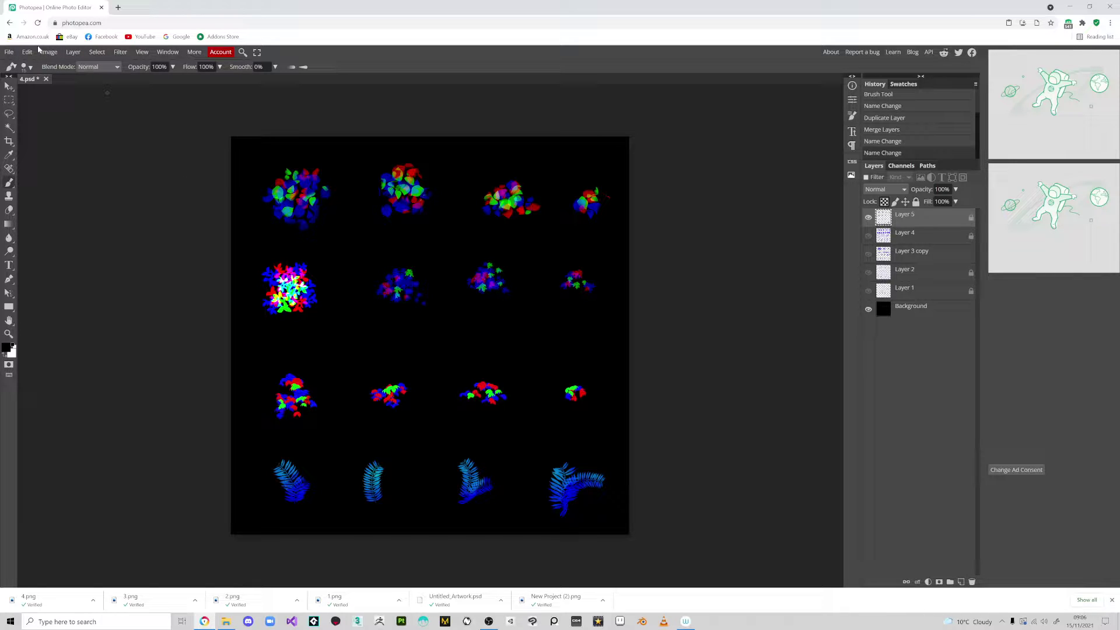
- Rename the document as 5 and export the Layer 5 sheet of leaf clusters and ferns on black as a PNG
{"action": "key", "text": "ctrl+s"}
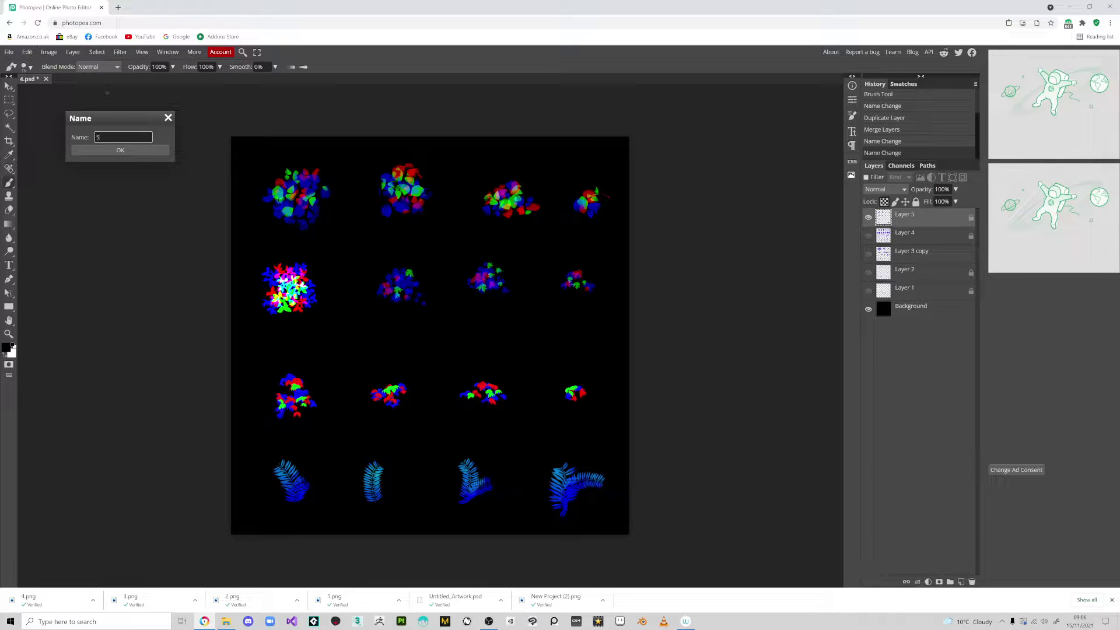
{"action": "type", "text": "5"}
{"action": "key", "text": "Return"}
{"action": "left_click", "coordinate": [9, 52]}
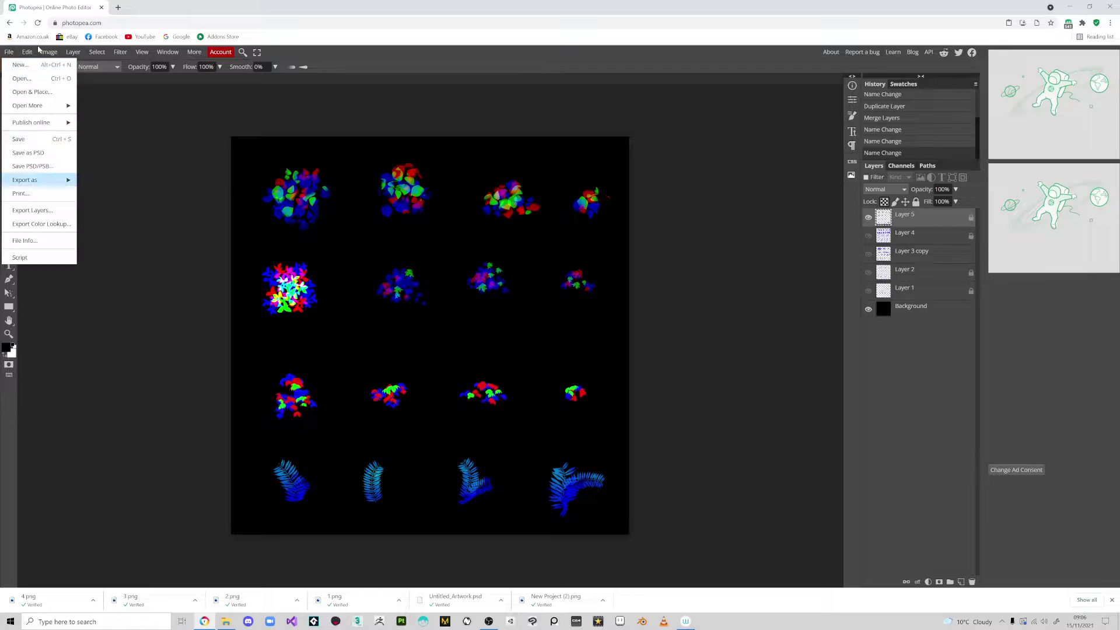
{"action": "key", "text": "Right"}
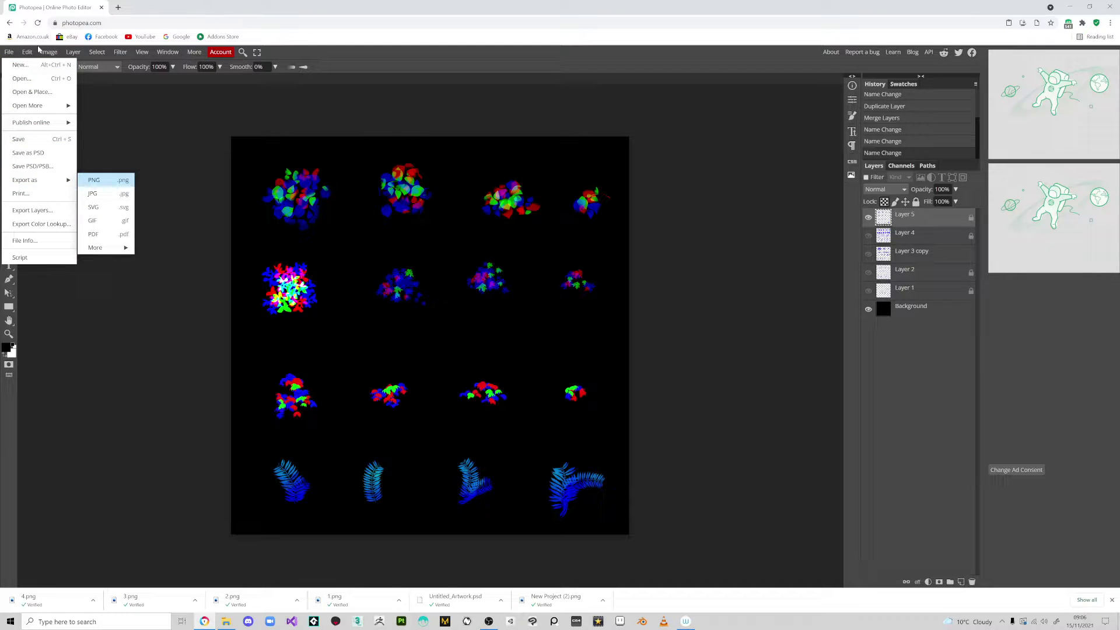
{"action": "key", "text": "Return"}
{"action": "left_click", "coordinate": [352, 219]}
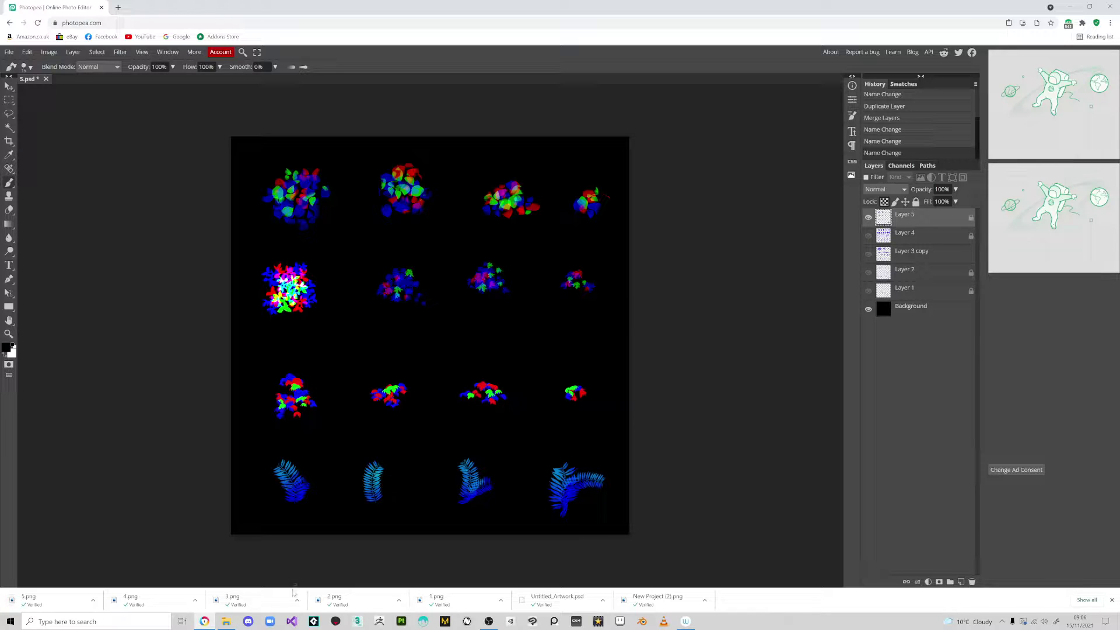
- Switch to Backdrop Designer by launching BackdropDesigner_1_34 and clear all of its custom brush files
{"action": "left_click", "coordinate": [226, 621]}
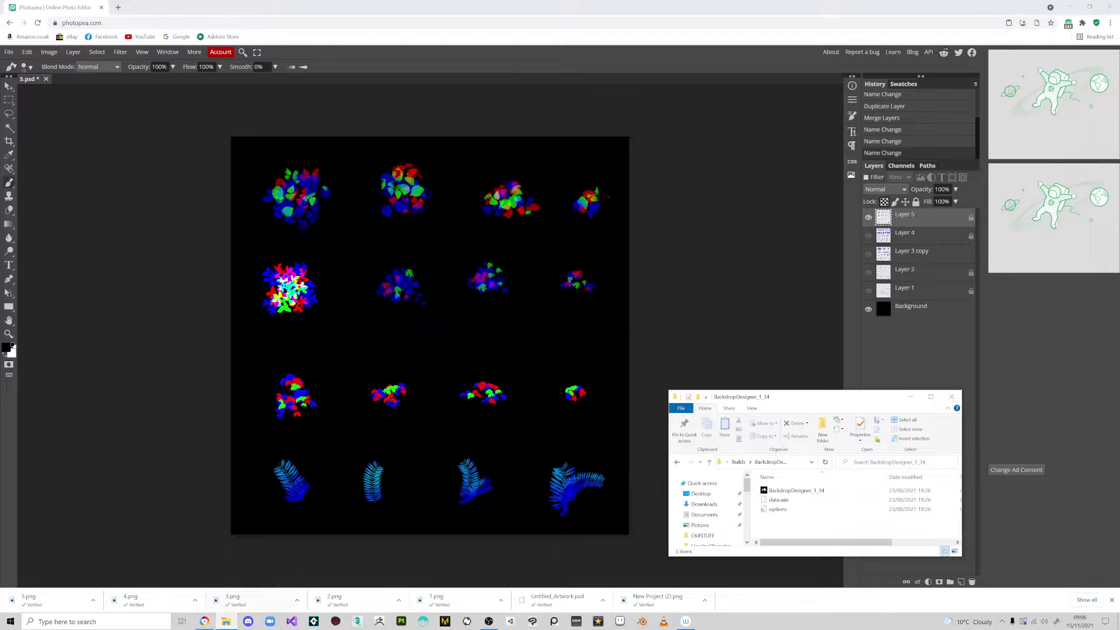
{"action": "double_click", "coordinate": [802, 491]}
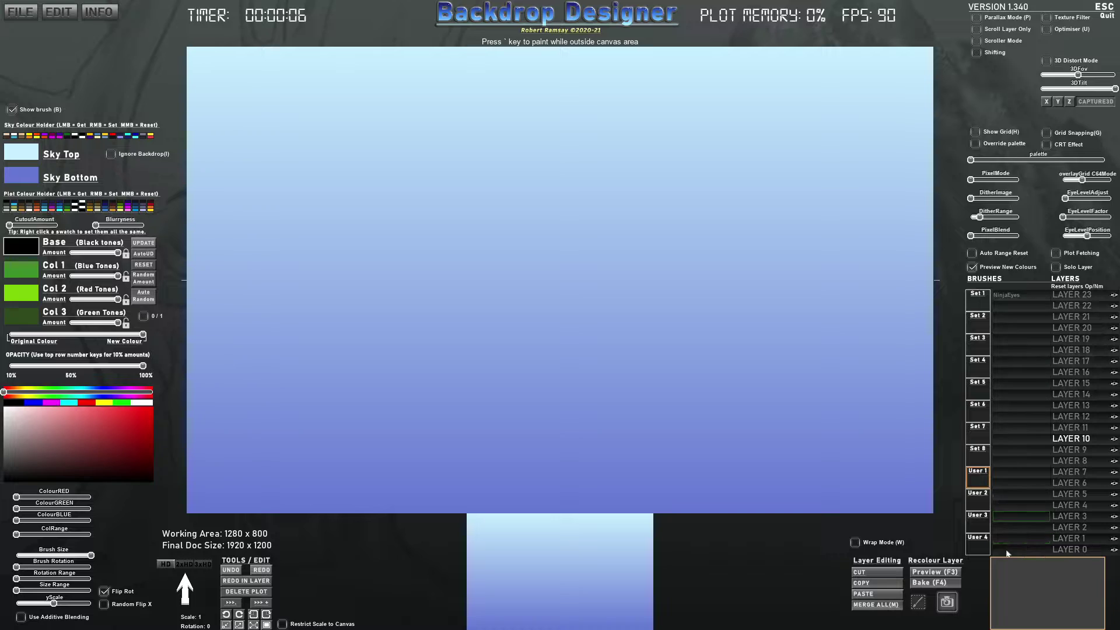
{"action": "left_click", "coordinate": [67, 12]}
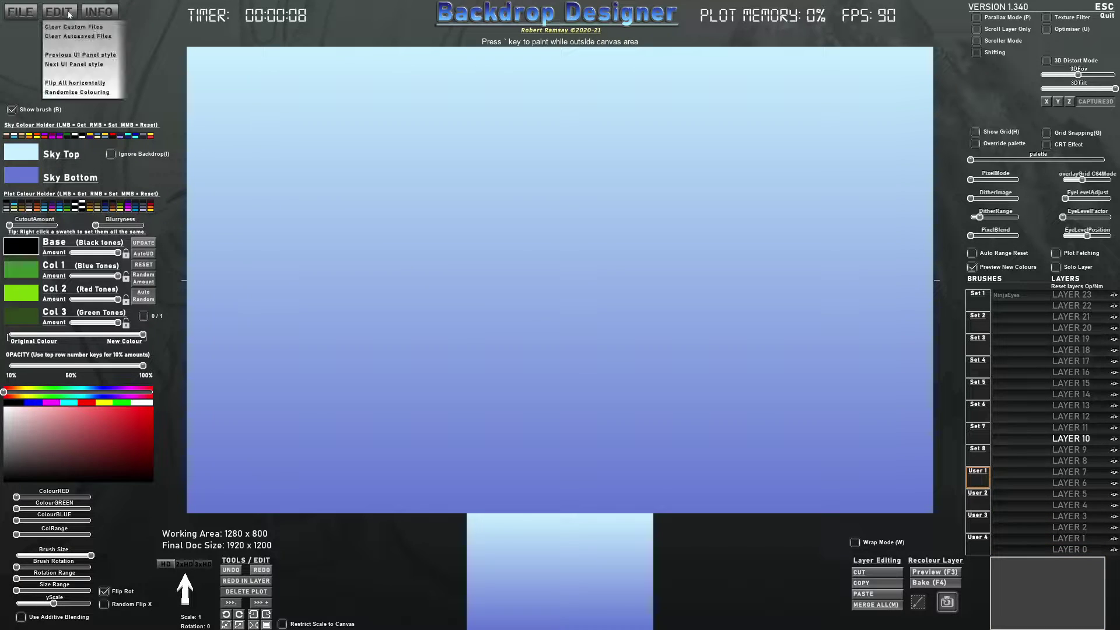
{"action": "left_click", "coordinate": [69, 28]}
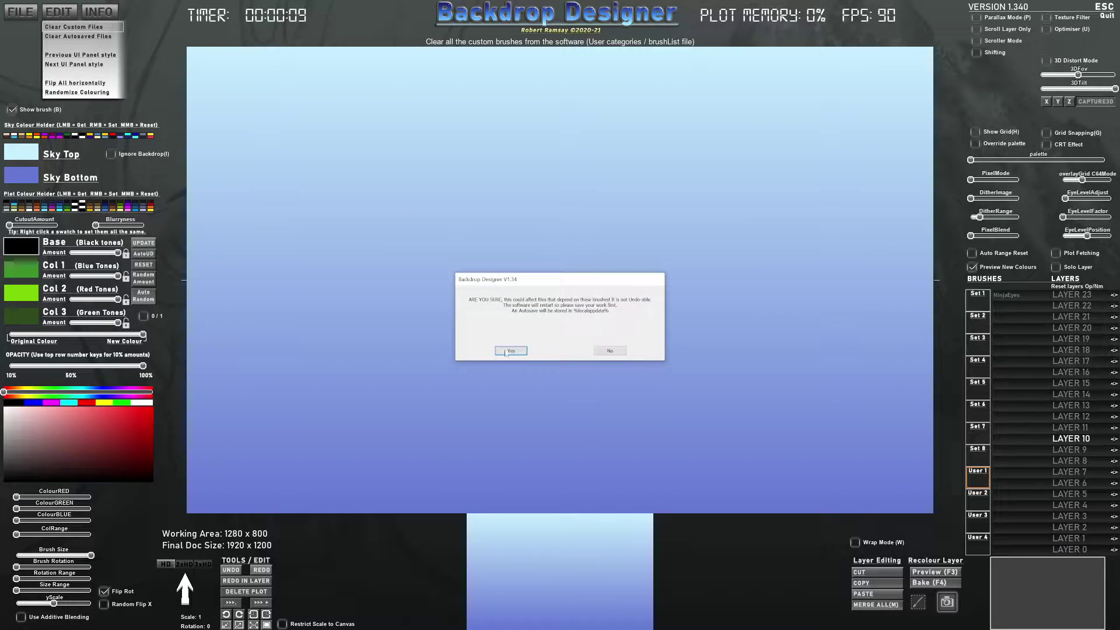
{"action": "left_click", "coordinate": [512, 353]}
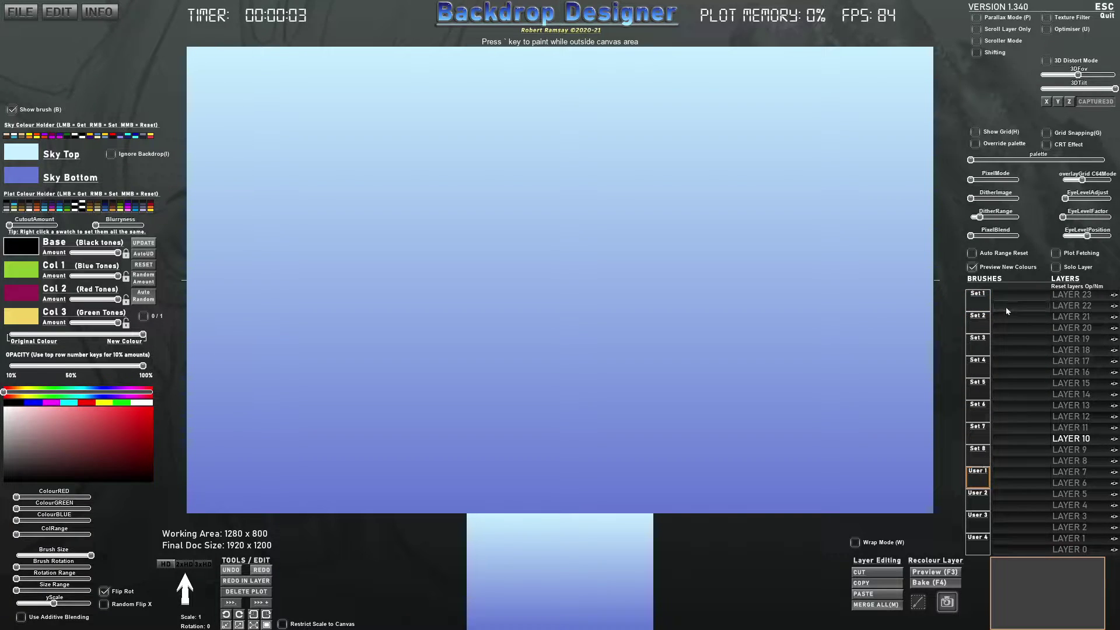
- Import image 1 from Downloads into the first User 1 brush slot, name it 1, and place it centred and fitted to the canvas
{"action": "left_click", "coordinate": [1012, 295]}
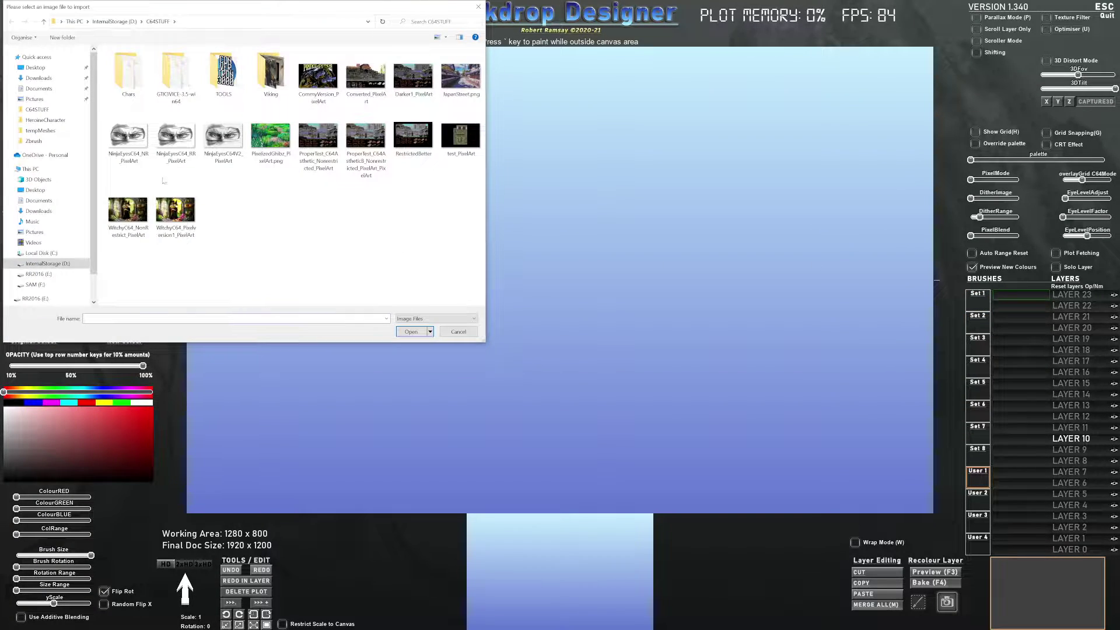
{"action": "left_click", "coordinate": [38, 78]}
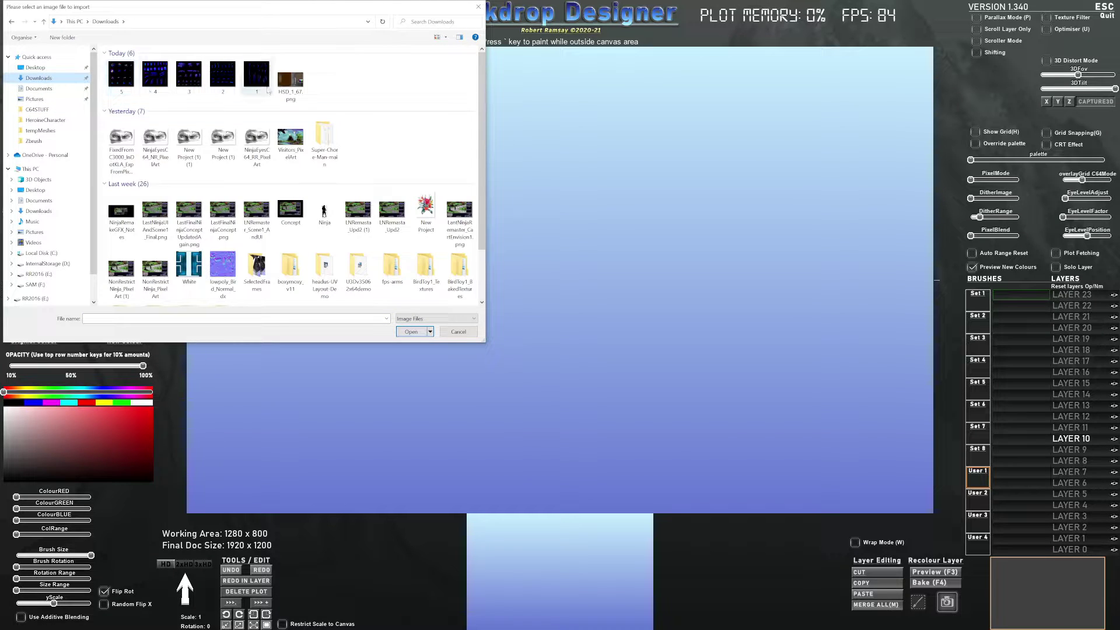
{"action": "double_click", "coordinate": [264, 80]}
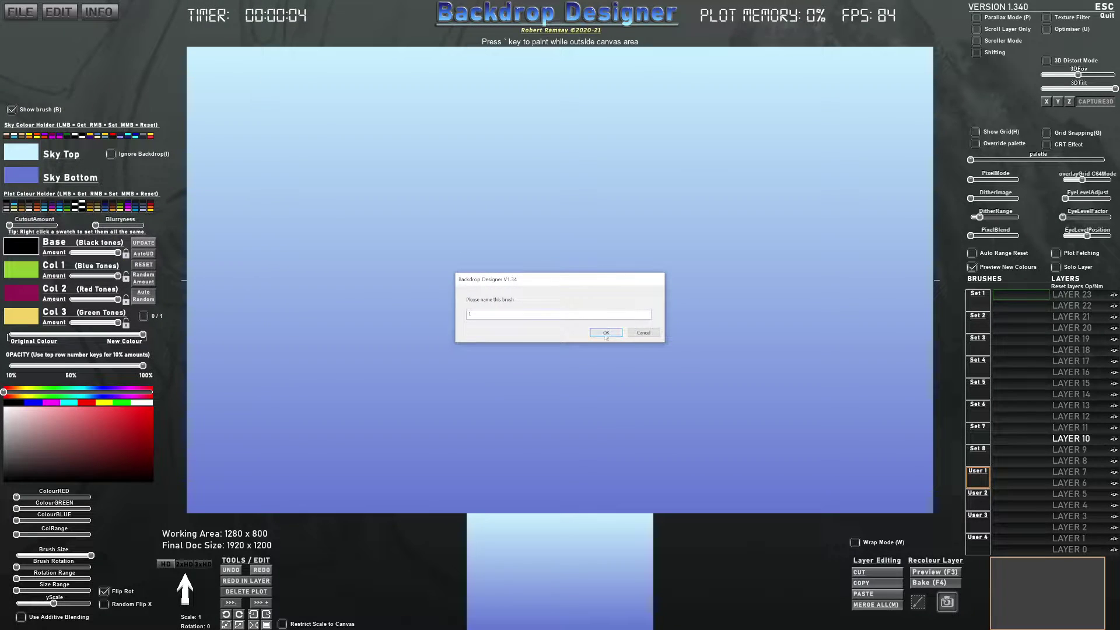
{"action": "left_click", "coordinate": [606, 332]}
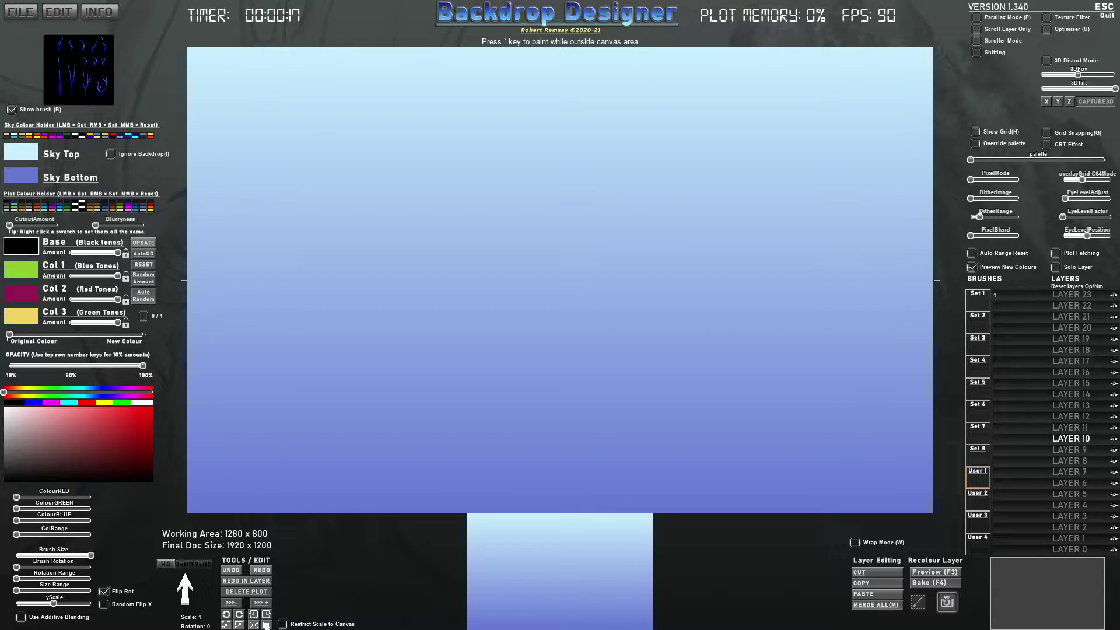
{"action": "left_click", "coordinate": [266, 626]}
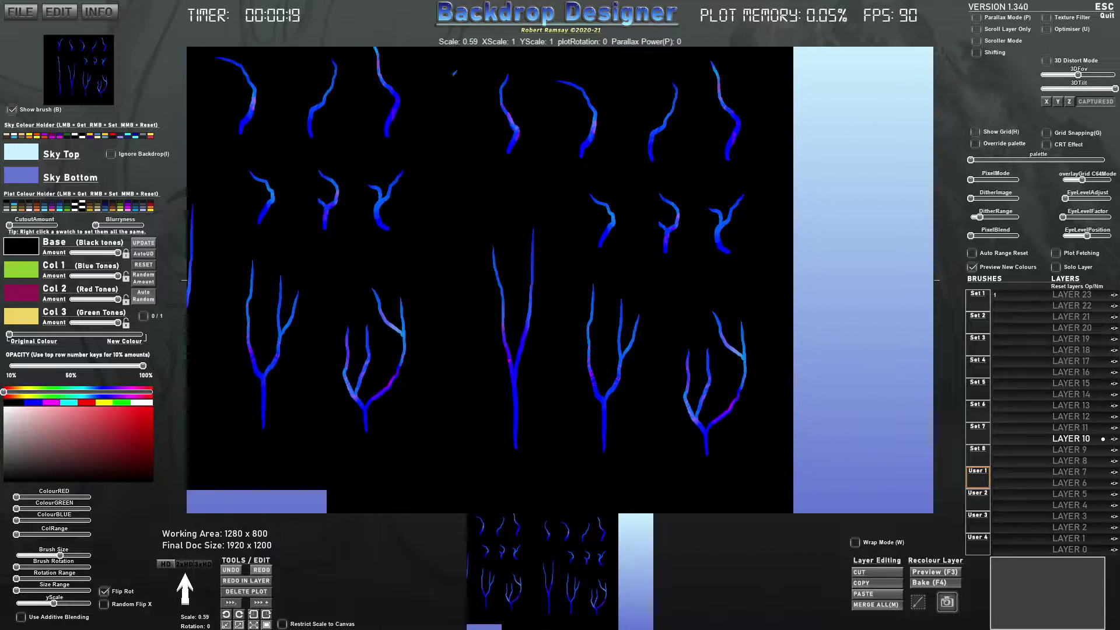
- Capture the forked branch at the sheet's upper-left corner as a new brush named NewBranch1
{"action": "left_click", "coordinate": [920, 608]}
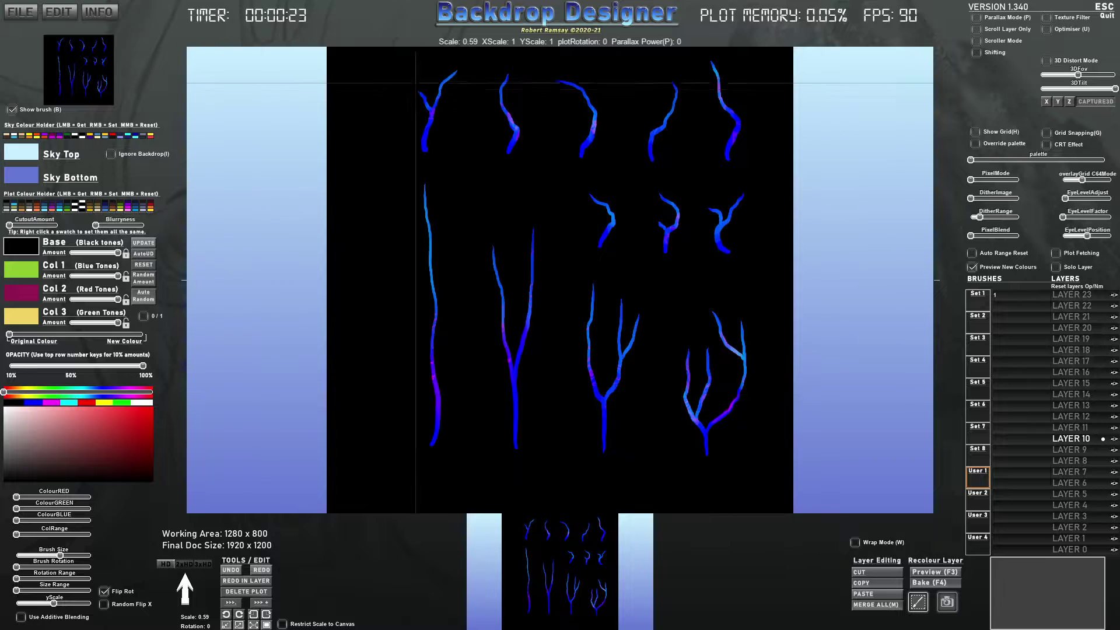
{"action": "left_click_drag", "start_coordinate": [403, 61], "coordinate": [464, 160]}
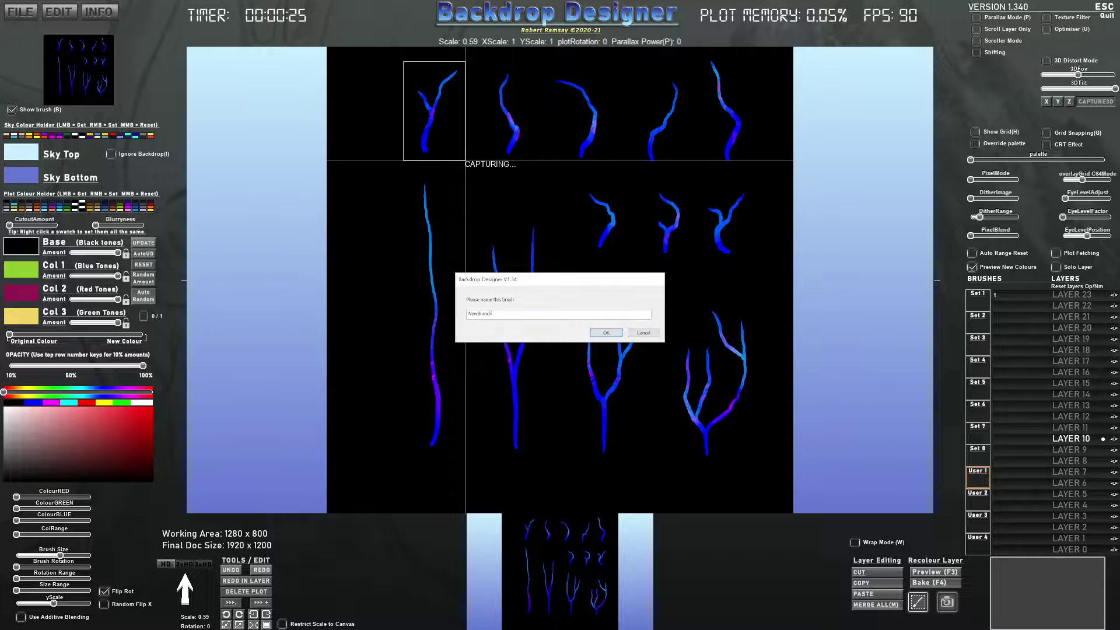
{"action": "key", "text": "Return"}
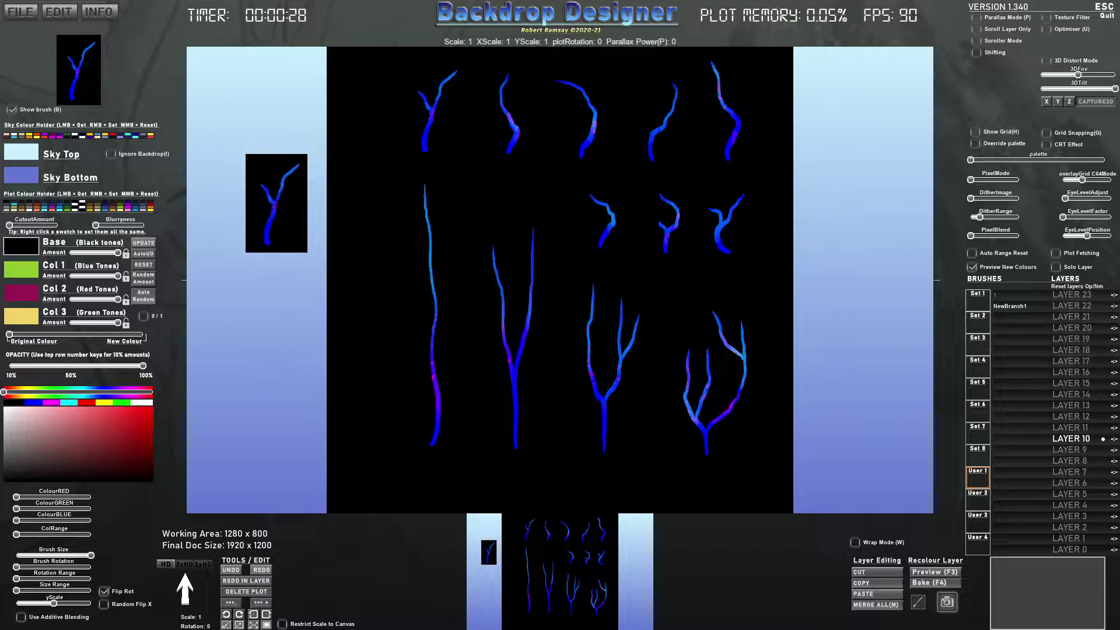
- Lower the Base (Black tones) amount to its minimum for the NewBranch1 brush
{"action": "left_click_drag", "start_coordinate": [112, 253], "coordinate": [69, 252]}
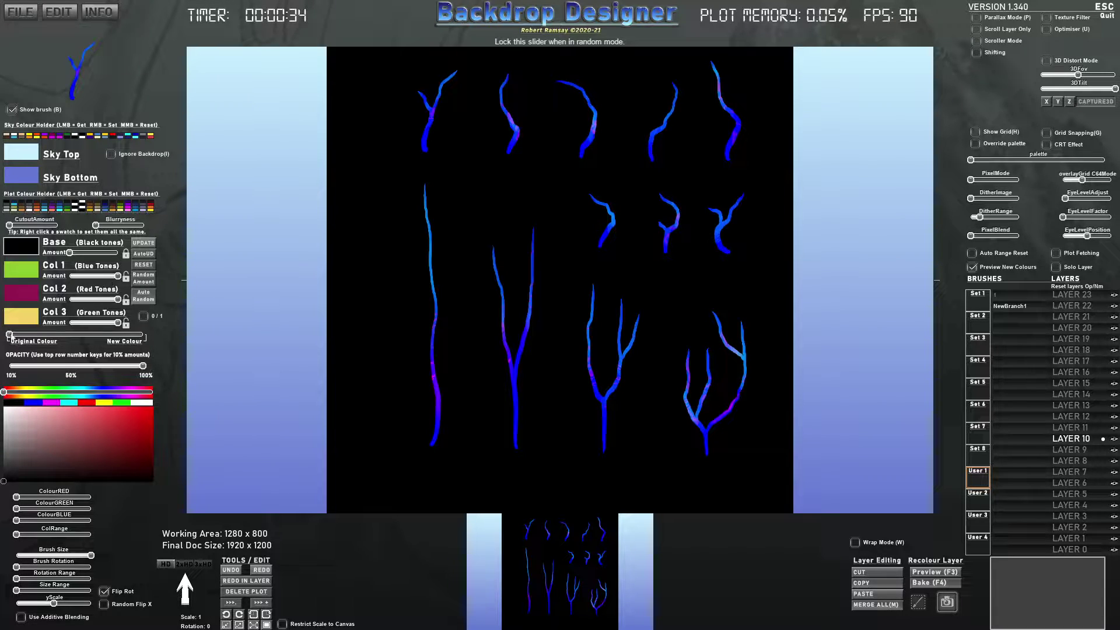
- Shift the NewBranch1 brush fully to New Colour and try out its cutout and Col 1 (Blue Tones) amounts
{"action": "left_click_drag", "start_coordinate": [23, 337], "coordinate": [143, 337]}
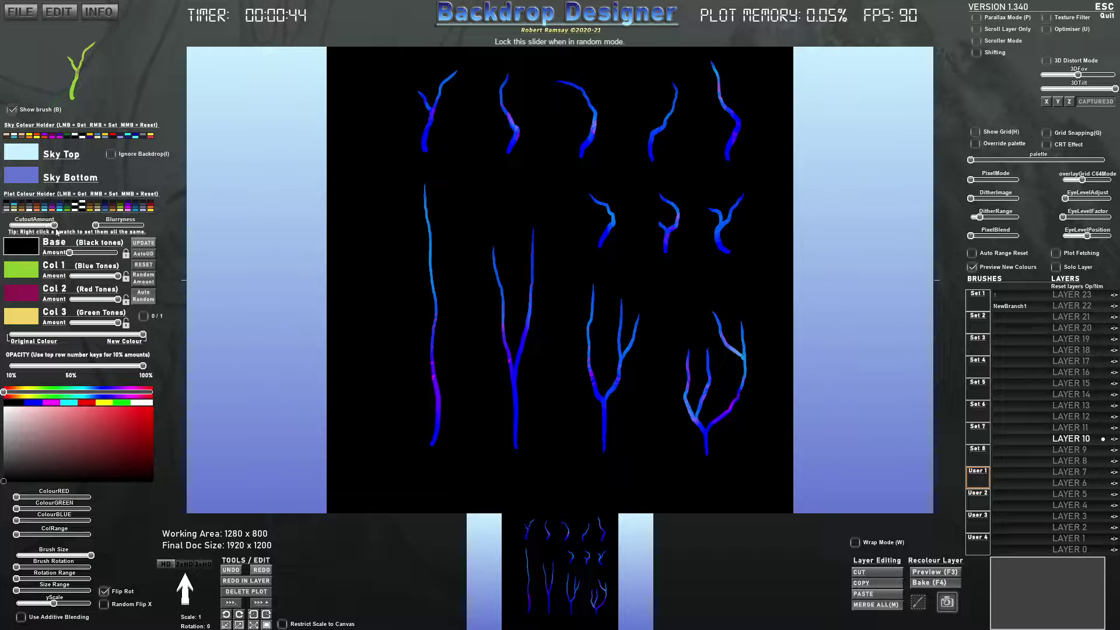
{"action": "left_click_drag", "start_coordinate": [56, 229], "coordinate": [109, 227]}
{"action": "left_click_drag", "start_coordinate": [118, 275], "coordinate": [67, 275]}
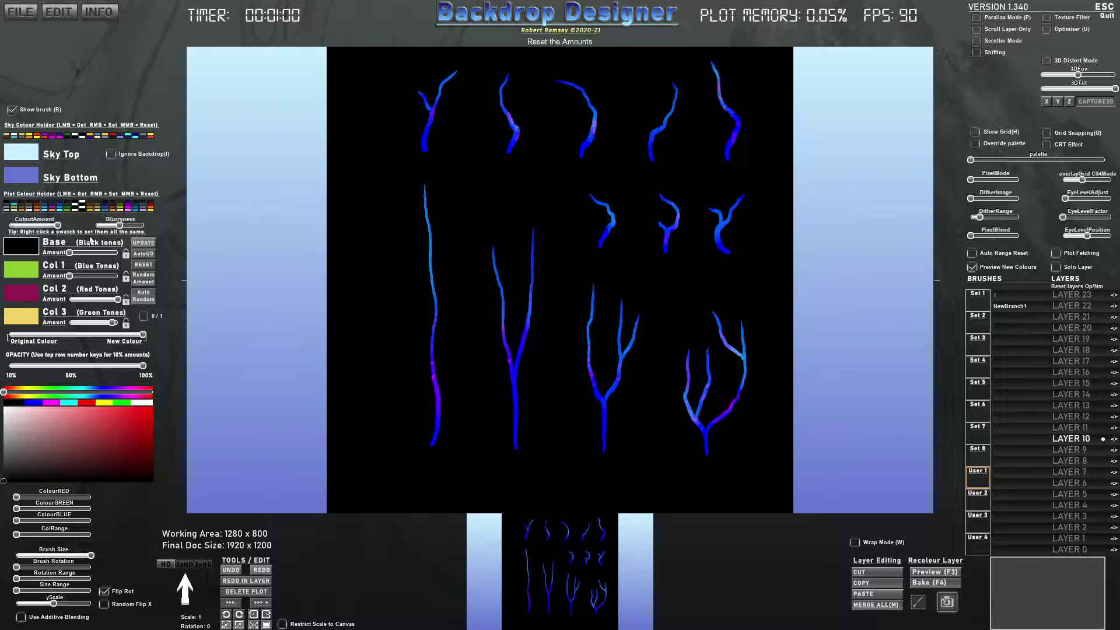
{"action": "left_click_drag", "start_coordinate": [56, 226], "coordinate": [7, 225]}
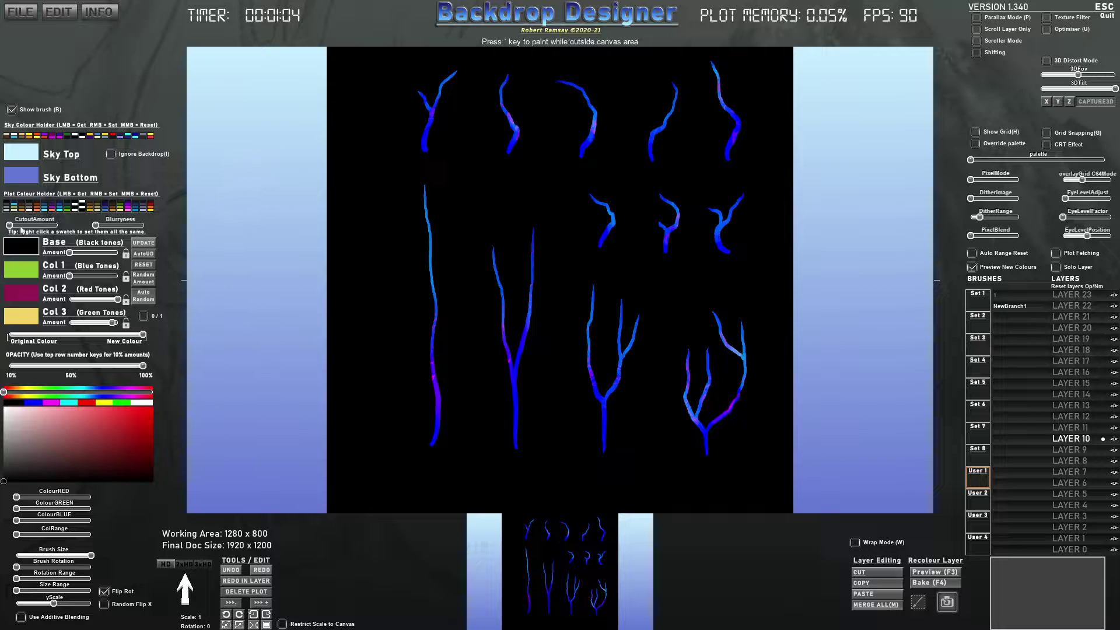
{"action": "left_click_drag", "start_coordinate": [73, 253], "coordinate": [114, 275]}
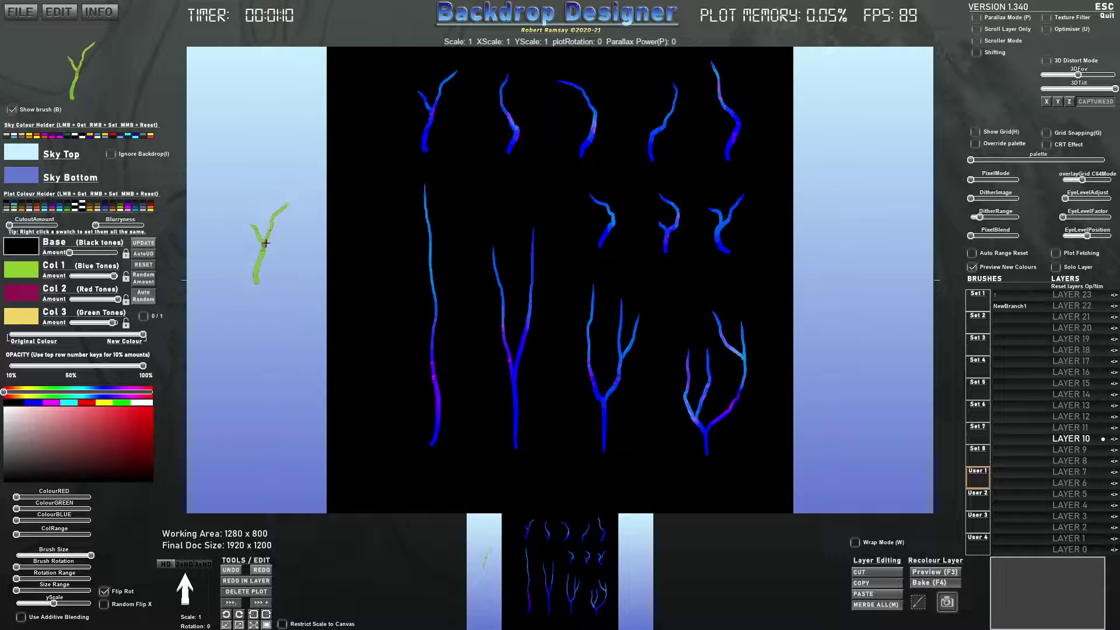
- Stamp the NewBranch1 brush at scale 4 on the sky beside the sheet and raise the Col 1 and Col 3 amounts to maximum
{"action": "scroll", "coordinate": [265, 243], "scroll_direction": "up", "scroll_amount": 10}
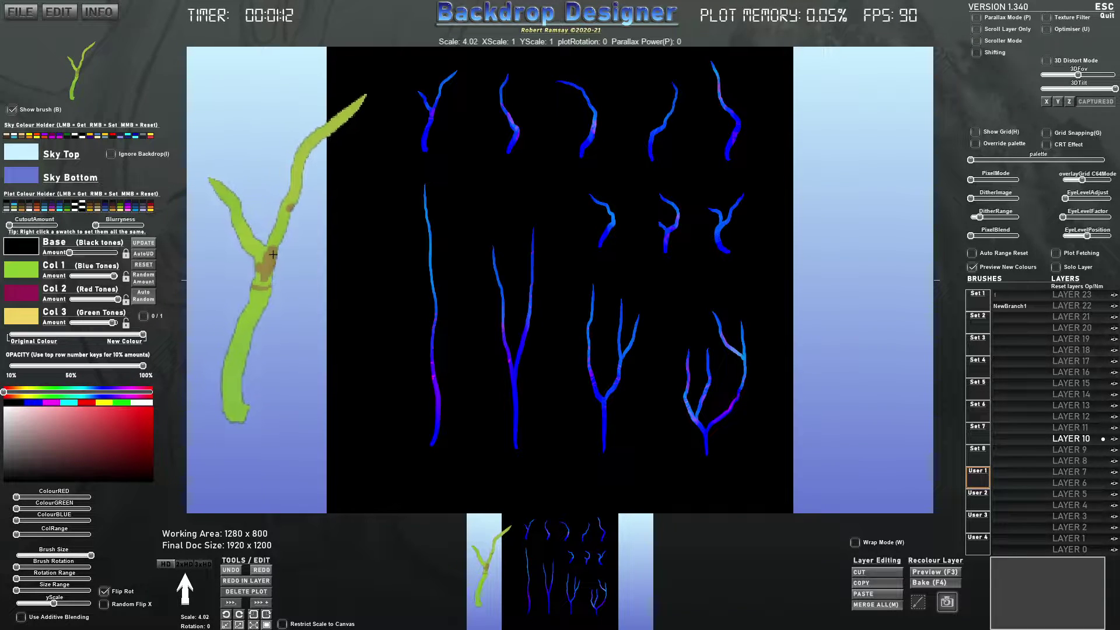
{"action": "left_click", "coordinate": [275, 255]}
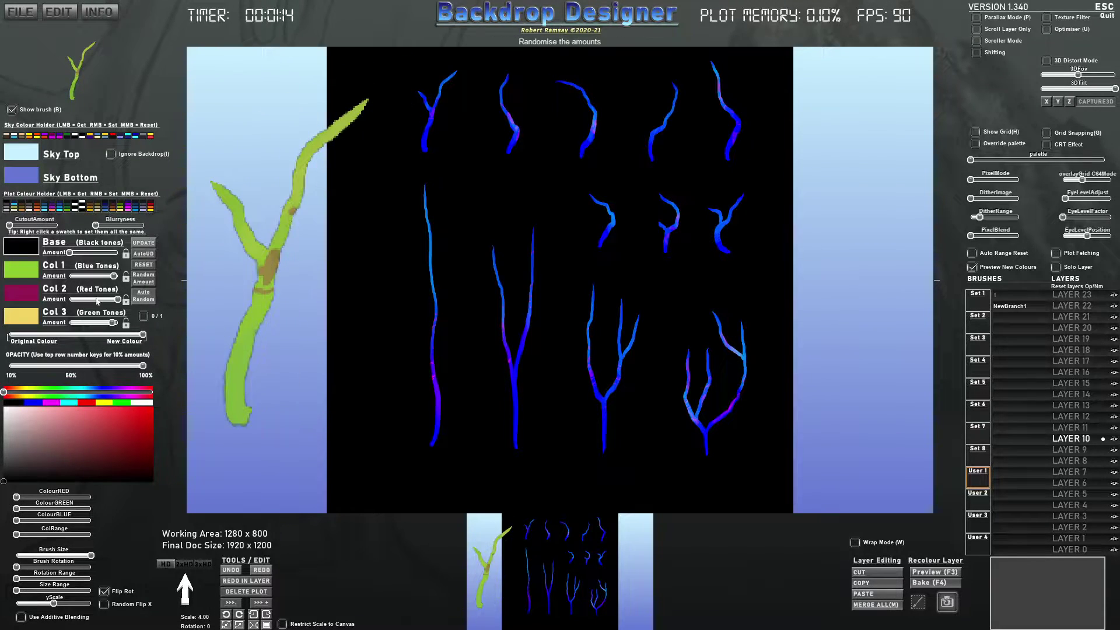
{"action": "mouse_move", "coordinate": [114, 276]}
{"action": "left_mouse_down"}
{"action": "mouse_move", "coordinate": [76, 257]}
{"action": "mouse_move", "coordinate": [76, 277]}
{"action": "mouse_move", "coordinate": [139, 281]}
{"action": "mouse_move", "coordinate": [97, 300]}
{"action": "mouse_move", "coordinate": [121, 322]}
{"action": "left_mouse_up"}
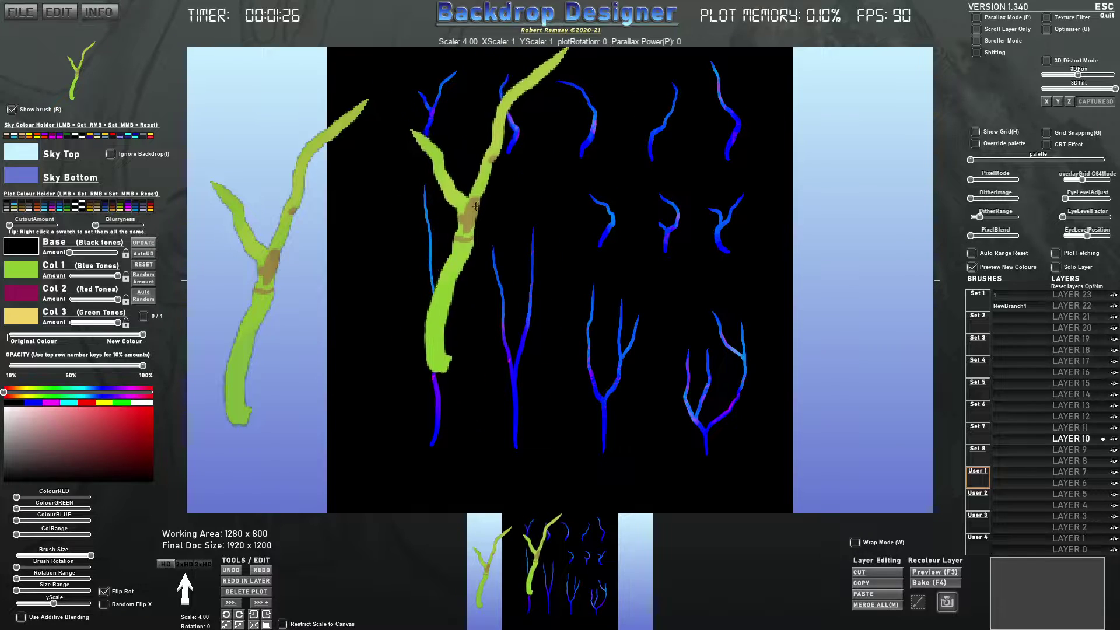
- Switch to Photopea, hide the Background and Layer 5 with Layer 1 selected, and rename the document 1
{"action": "key", "text": "alt+Tab"}
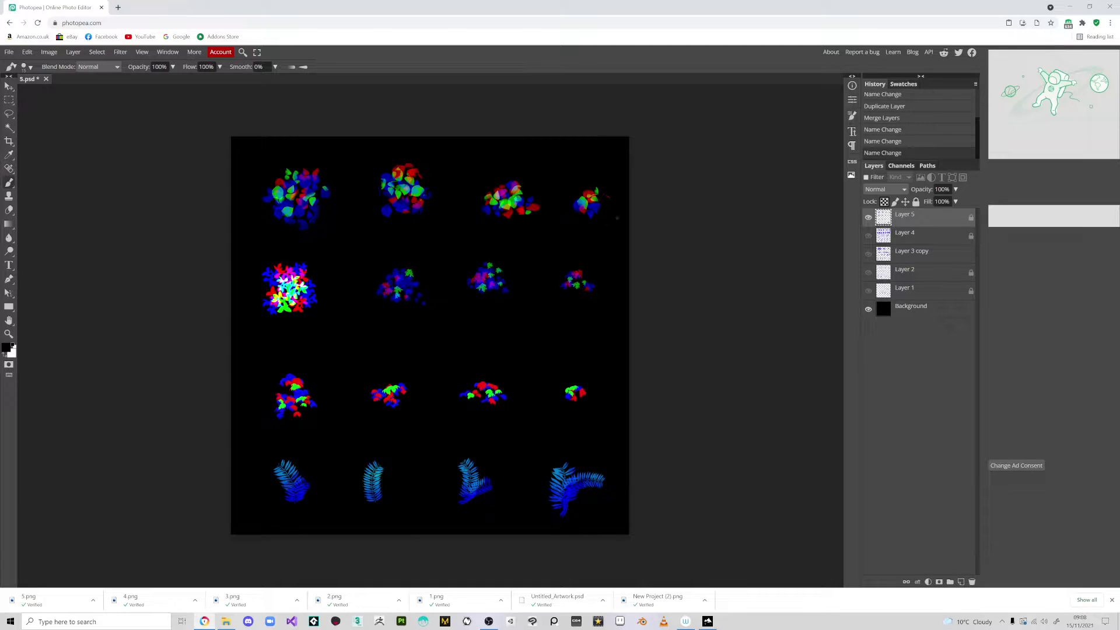
{"action": "left_click", "coordinate": [868, 309]}
{"action": "left_click", "coordinate": [905, 291]}
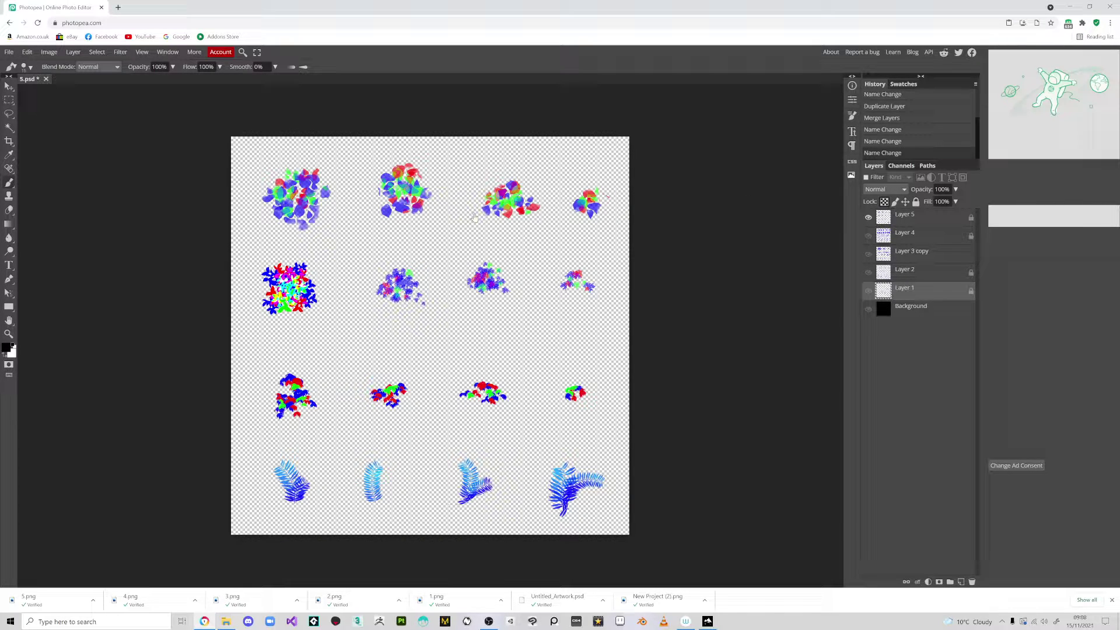
{"action": "left_click", "coordinate": [868, 217]}
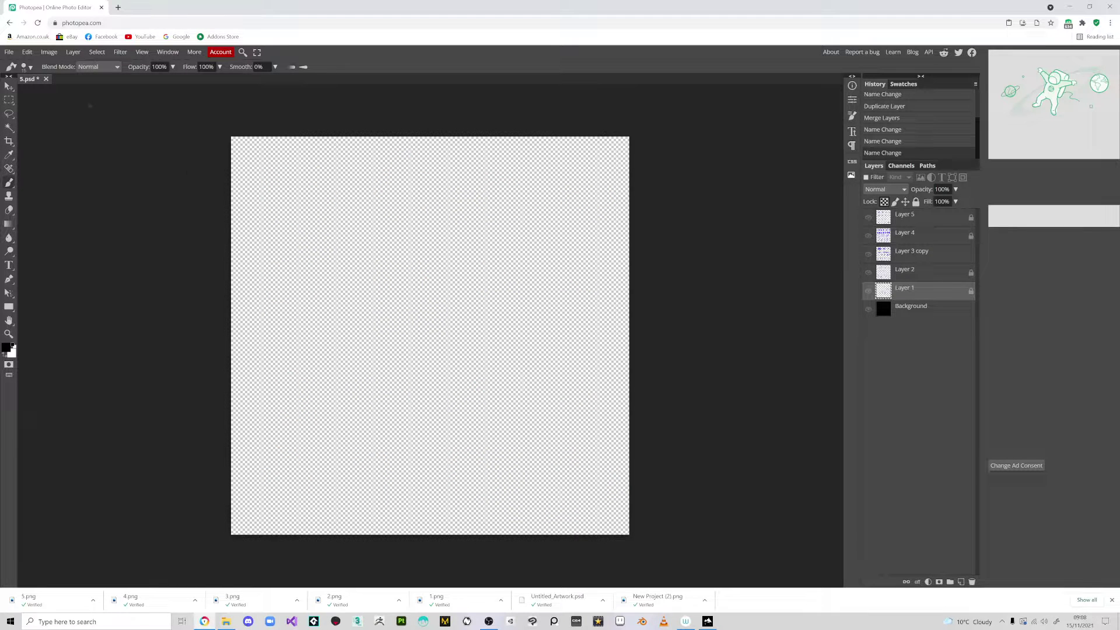
{"action": "key", "text": "ctrl+s"}
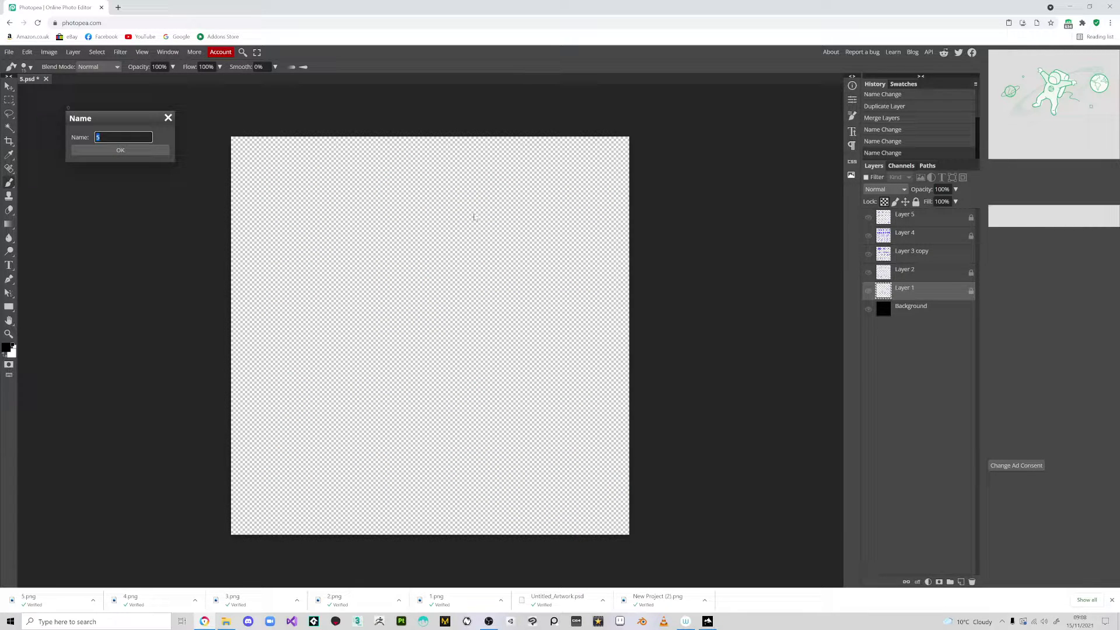
{"action": "key", "text": "Return"}
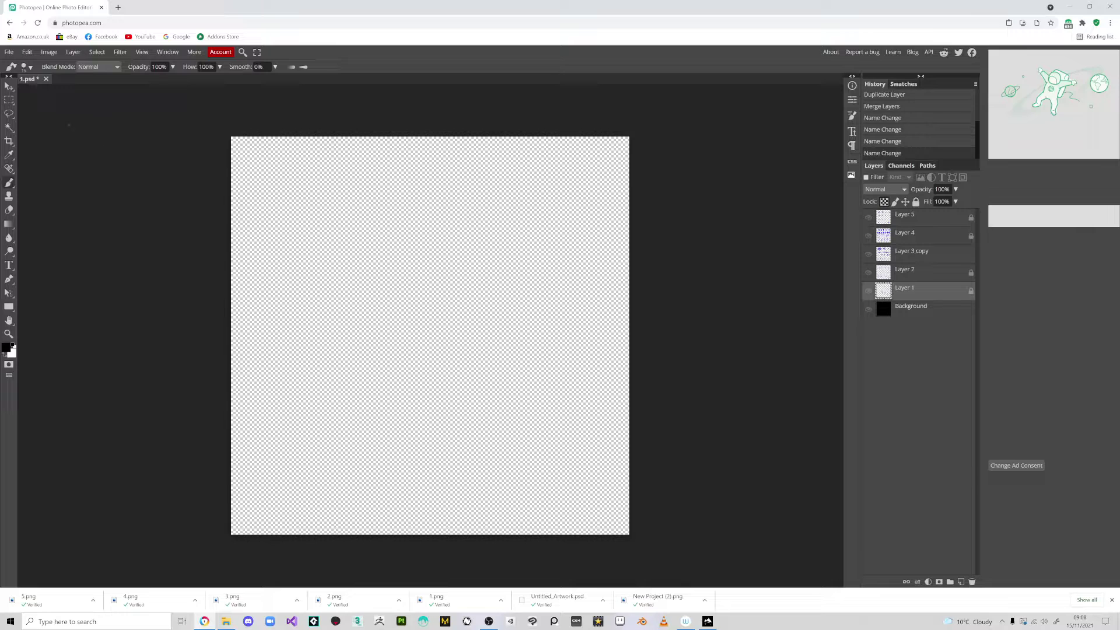
- Export the document as a 2048 × 2048 px PNG at 100% quality
{"action": "left_click", "coordinate": [9, 52]}
{"action": "mouse_move", "coordinate": [26, 180]}
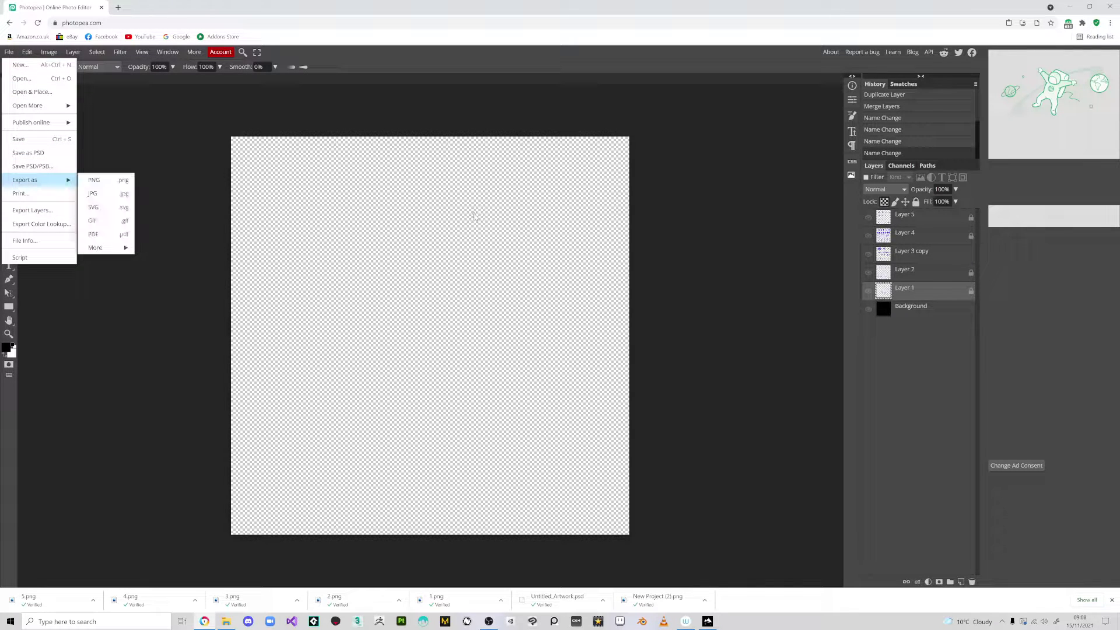
{"action": "left_click", "coordinate": [101, 180]}
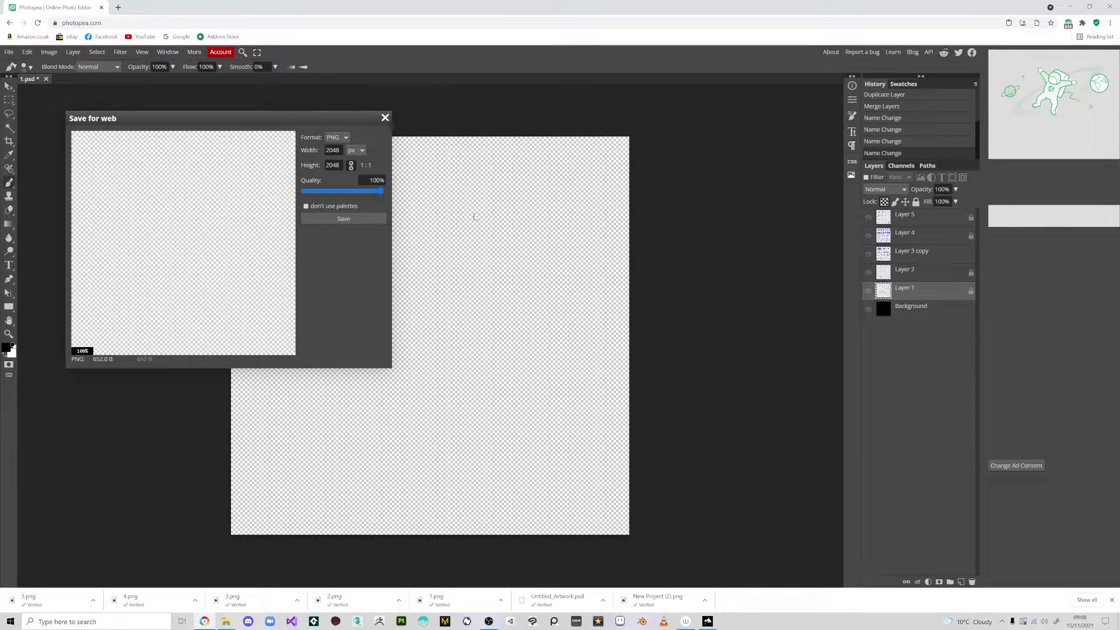
{"action": "left_click", "coordinate": [344, 219]}
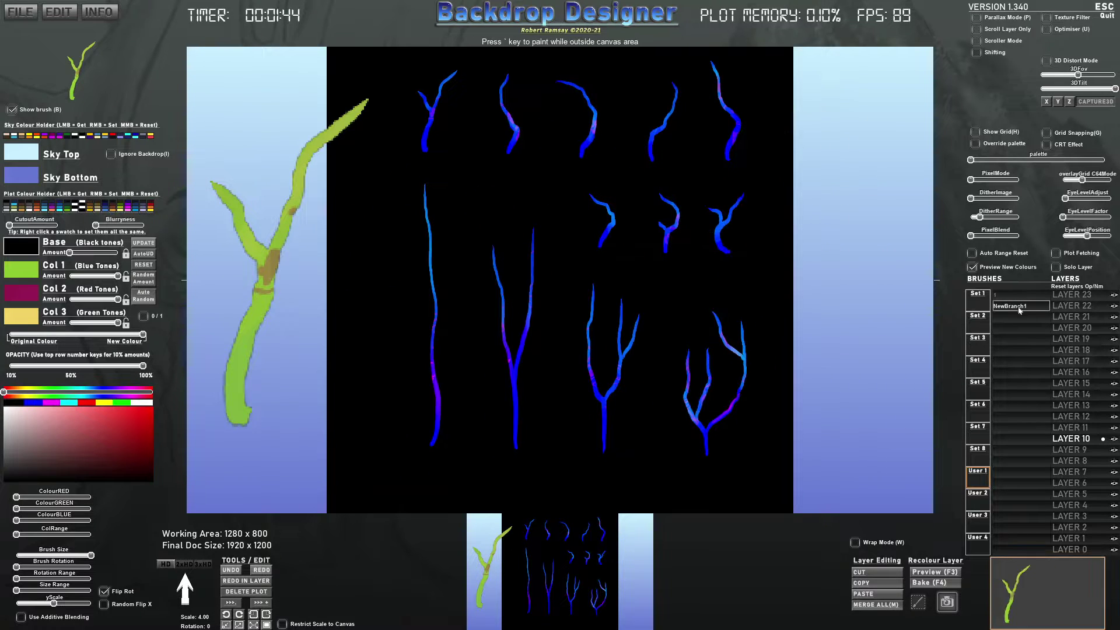
- Switch to Backdrop Designer, import image 1 (1) into the brush slot below NewBranch1, and undo the stamped branch
{"action": "left_click", "coordinate": [1013, 316]}
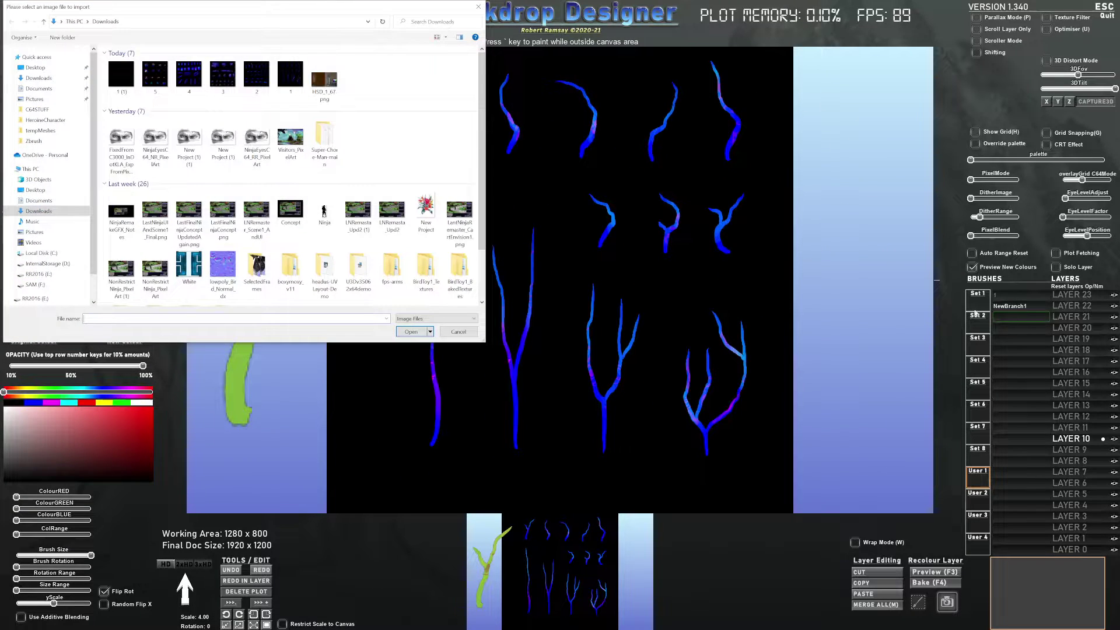
{"action": "double_click", "coordinate": [118, 81]}
{"action": "left_click", "coordinate": [603, 332]}
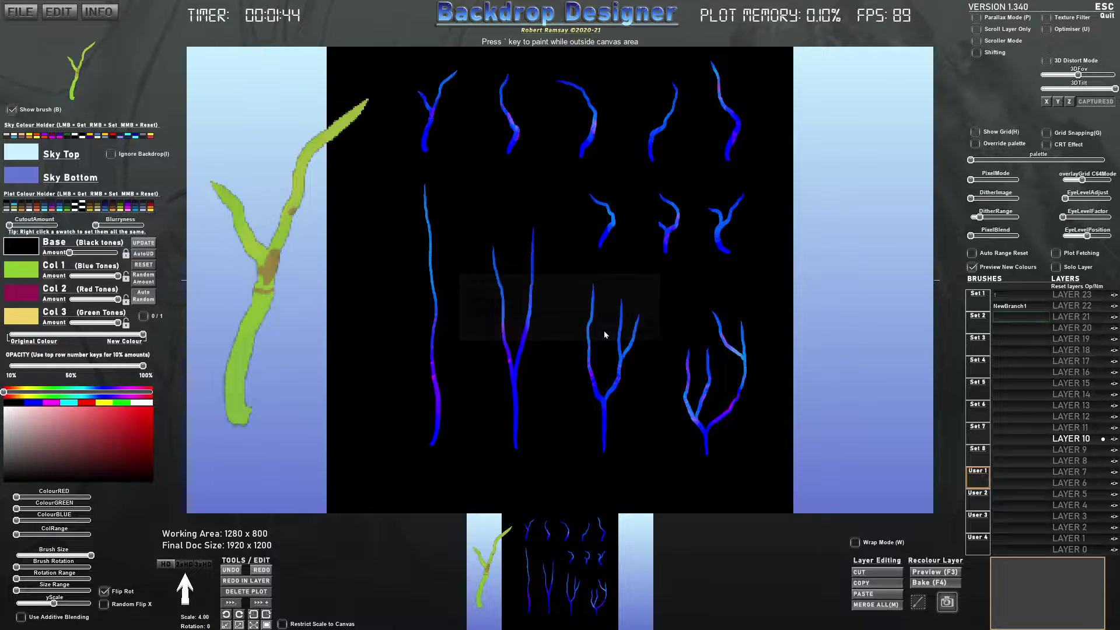
{"action": "key", "text": "ctrl+z"}
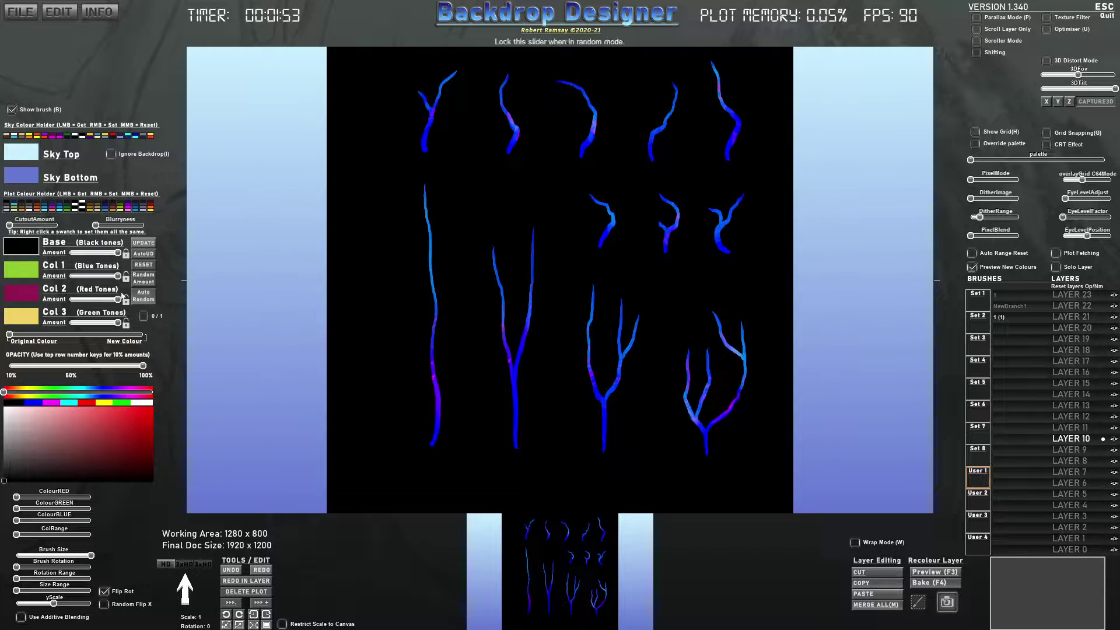
{"action": "left_click", "coordinate": [146, 266]}
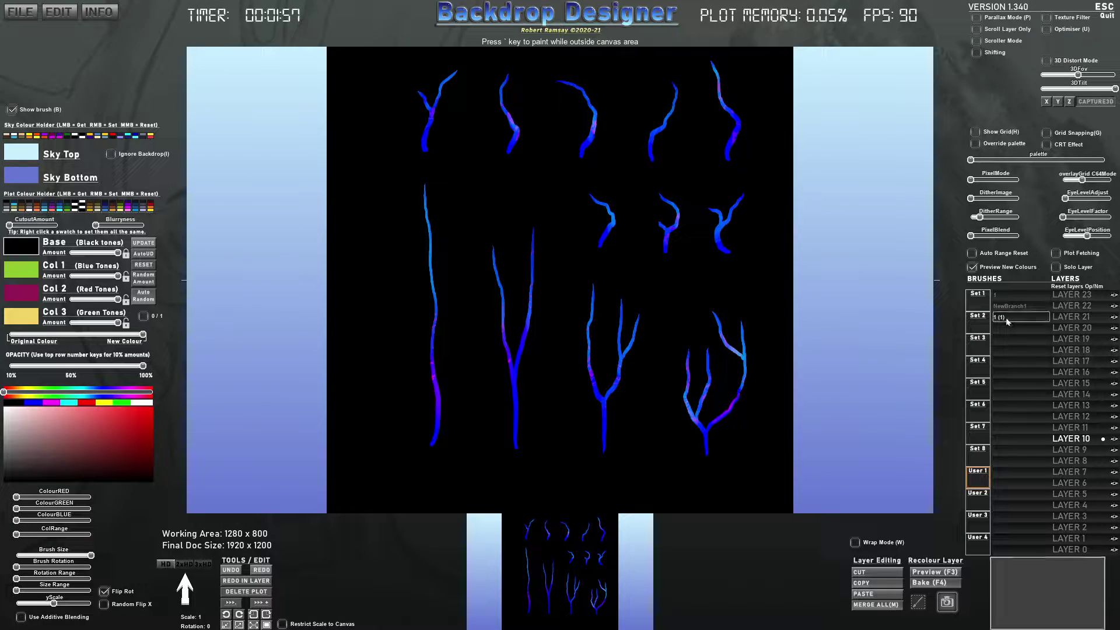
- Switch to Photopea and export the Layer 1 branch sheet on a transparent background as a PNG
{"action": "key", "text": "alt+Tab"}
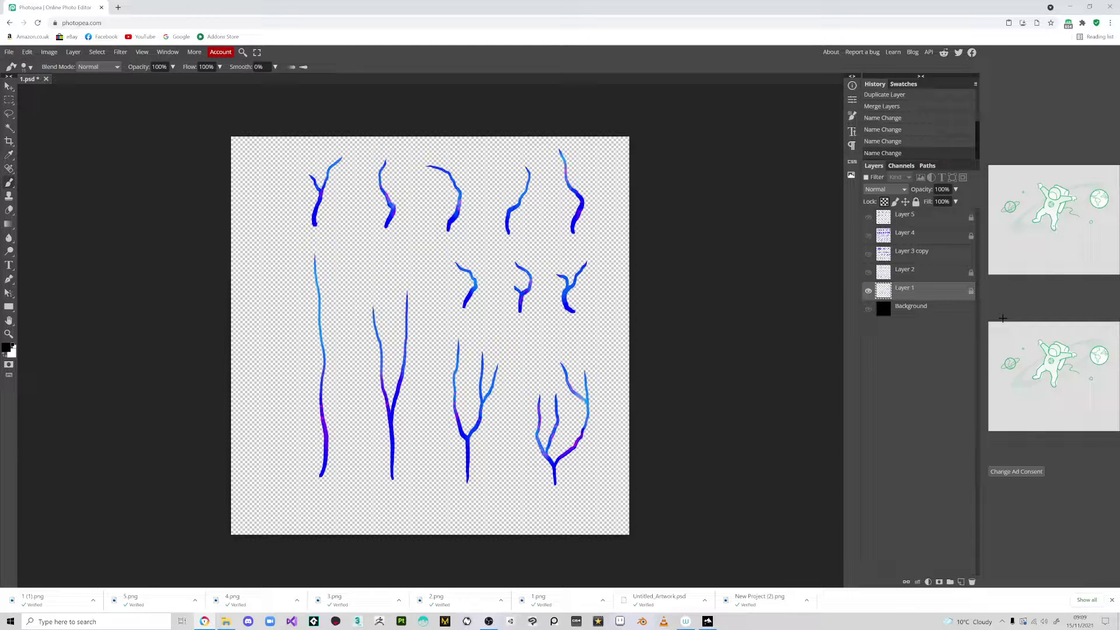
{"action": "left_click", "coordinate": [10, 52]}
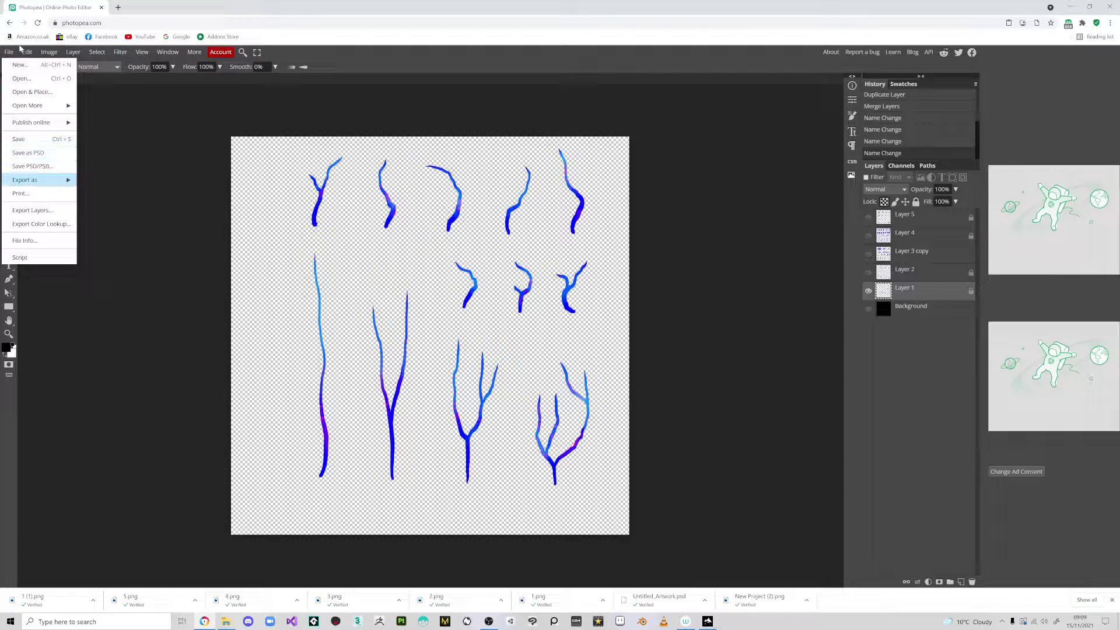
{"action": "mouse_move", "coordinate": [36, 179]}
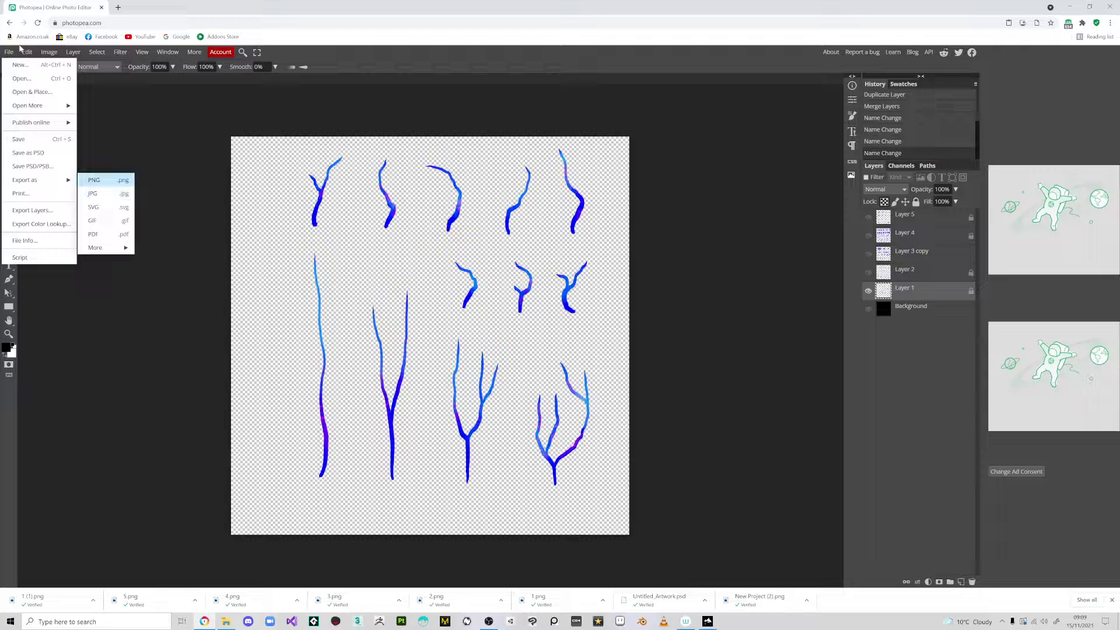
{"action": "left_click", "coordinate": [94, 180]}
{"action": "left_click", "coordinate": [343, 219]}
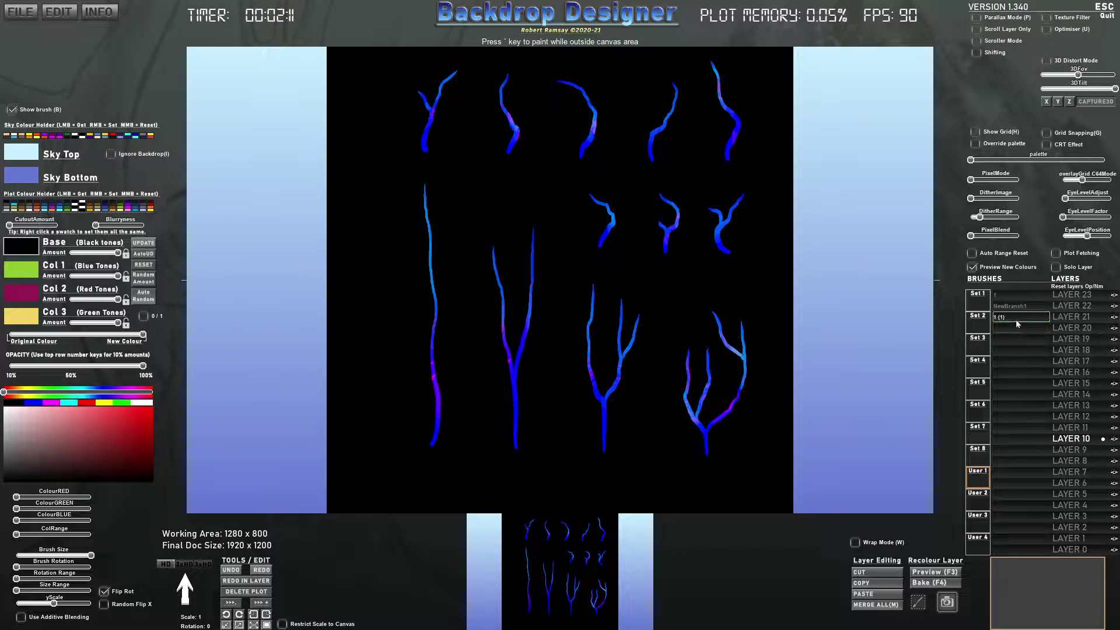
- Switch to Backdrop Designer, delete the 1 (1) brush and import image 1 (2) from Downloads into its slot
{"action": "right_click", "coordinate": [1020, 320]}
{"action": "left_click", "coordinate": [519, 323]}
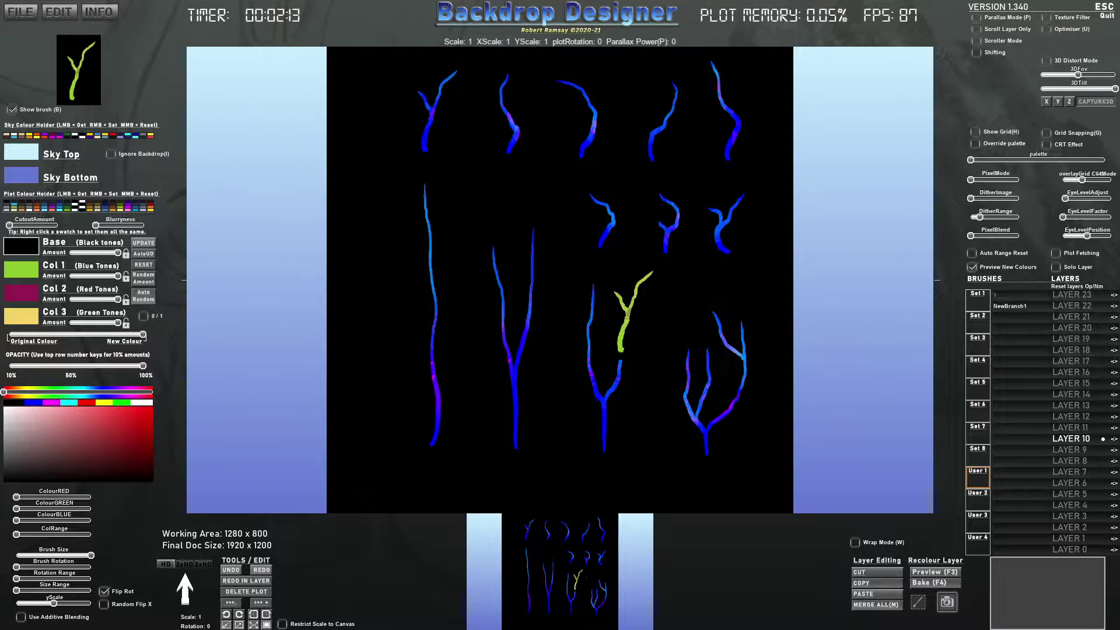
{"action": "left_click", "coordinate": [1011, 318]}
{"action": "left_click", "coordinate": [122, 75]}
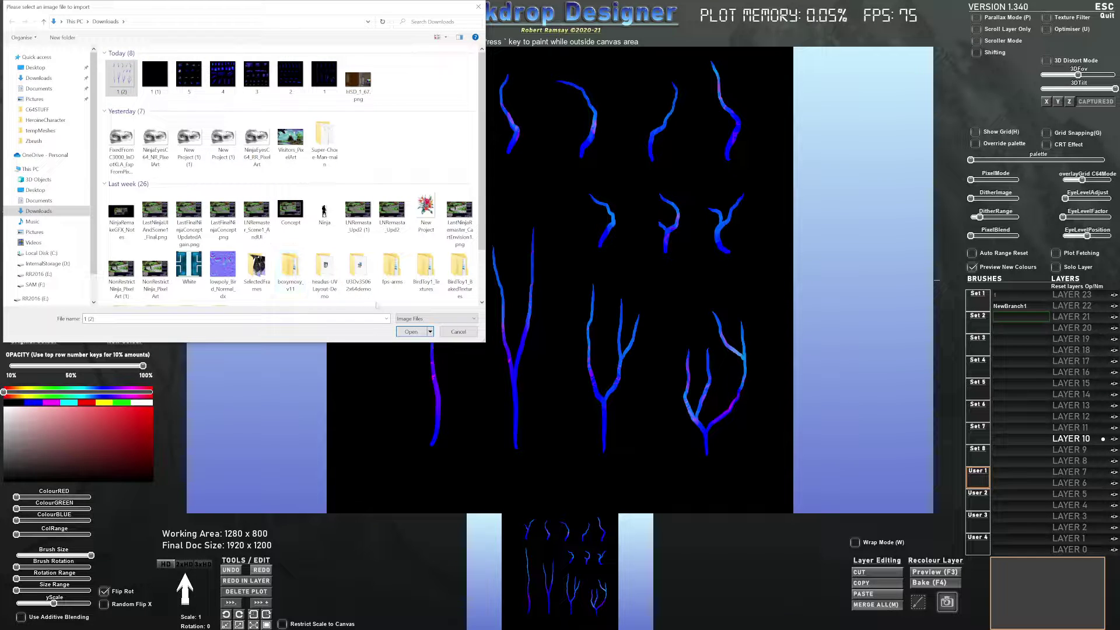
{"action": "left_click", "coordinate": [411, 331]}
{"action": "left_click", "coordinate": [606, 332]}
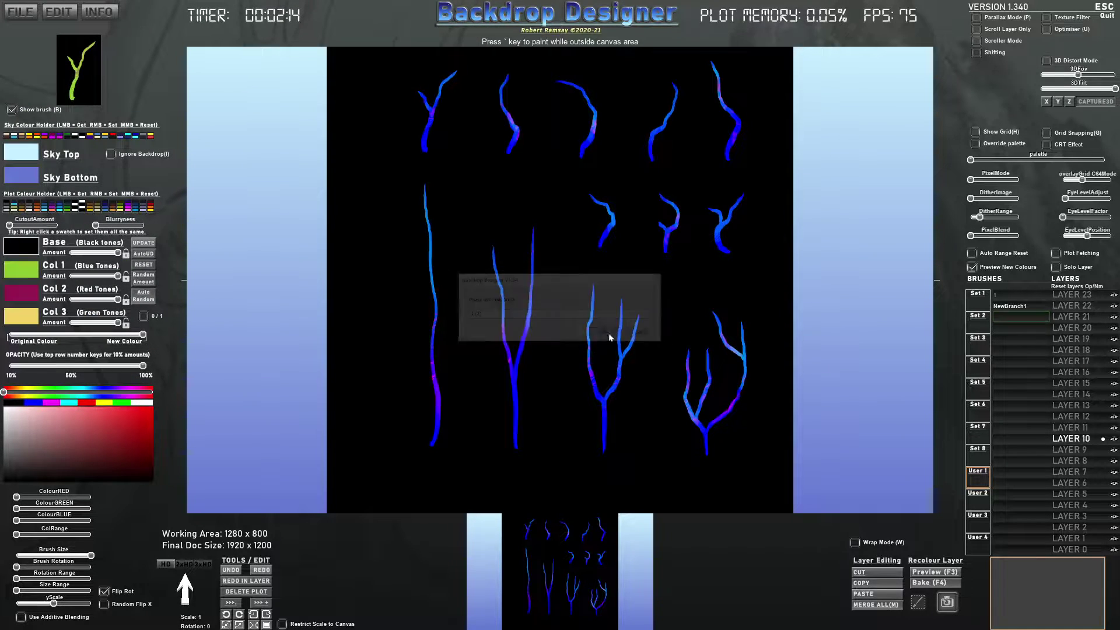
- Reset all plot data and stamp the transparent 1 (2) branch sheet onto the empty canvas
{"action": "key", "text": "Delete"}
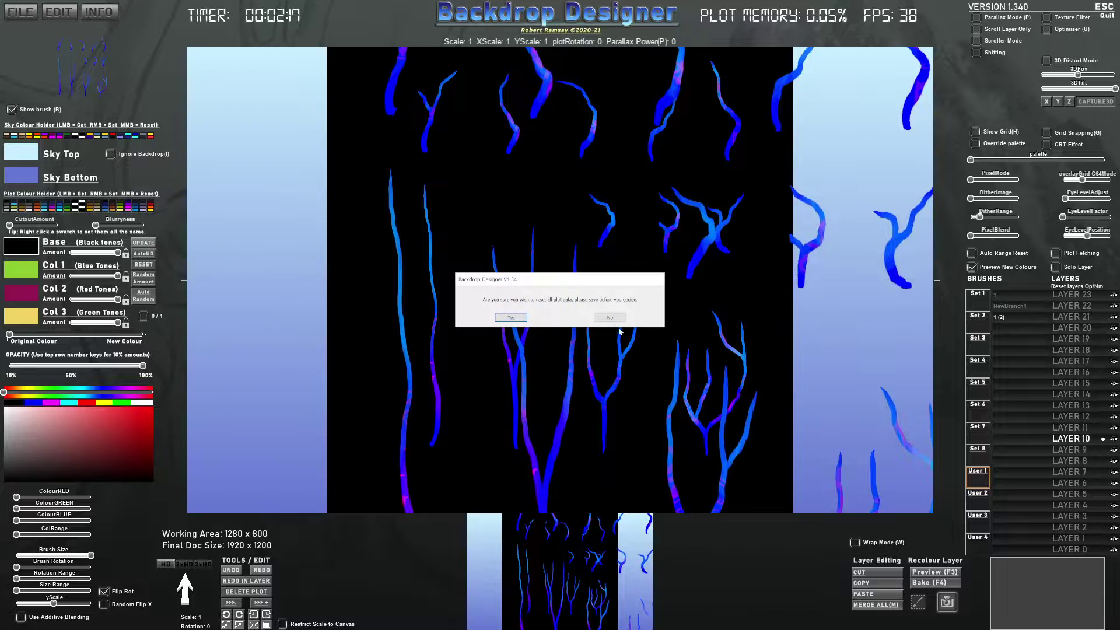
{"action": "left_click", "coordinate": [511, 318]}
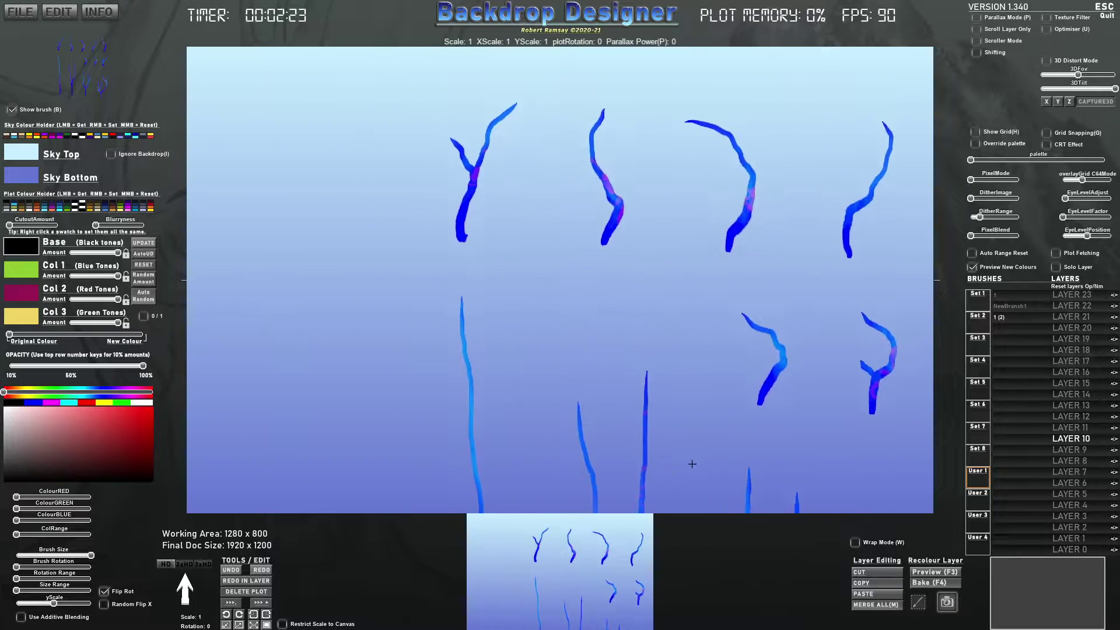
{"action": "left_click", "coordinate": [745, 489]}
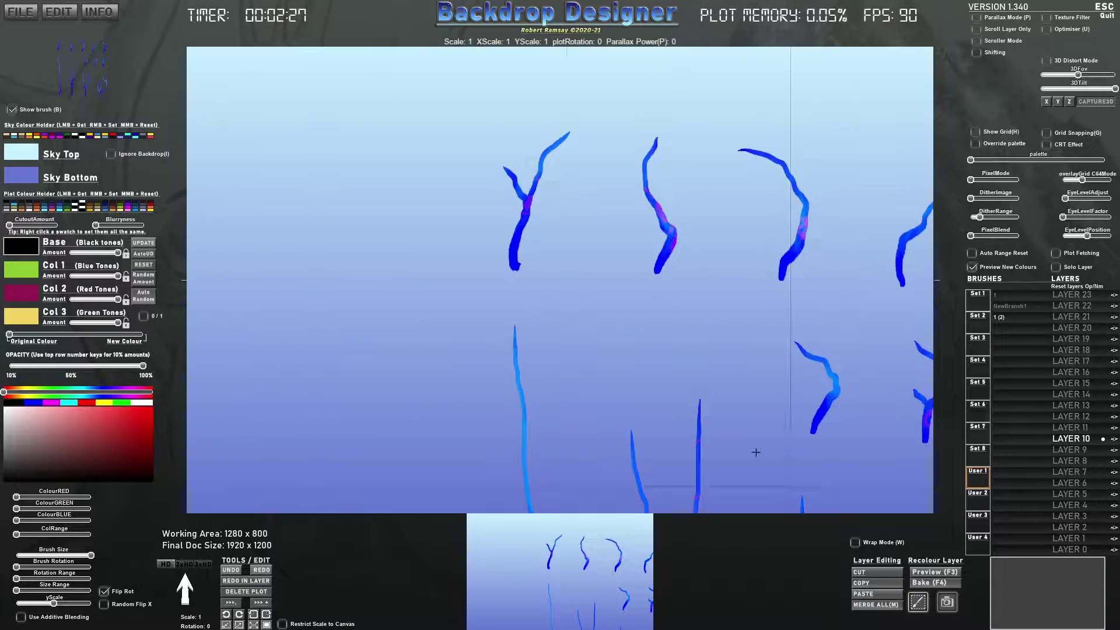
- Capture the forked branch at the sheet's upper-left corner as a new brush named NewBranch_1
{"action": "left_click_drag", "start_coordinate": [479, 121], "coordinate": [585, 280]}
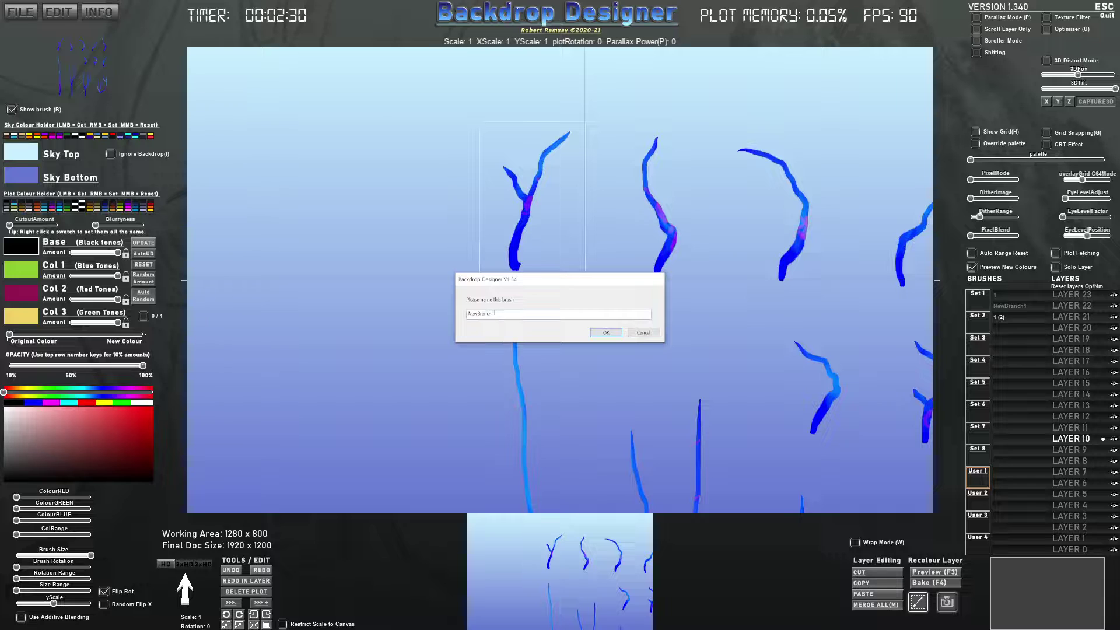
{"action": "type", "text": "NewBranch_1"}
{"action": "key", "text": "Return"}
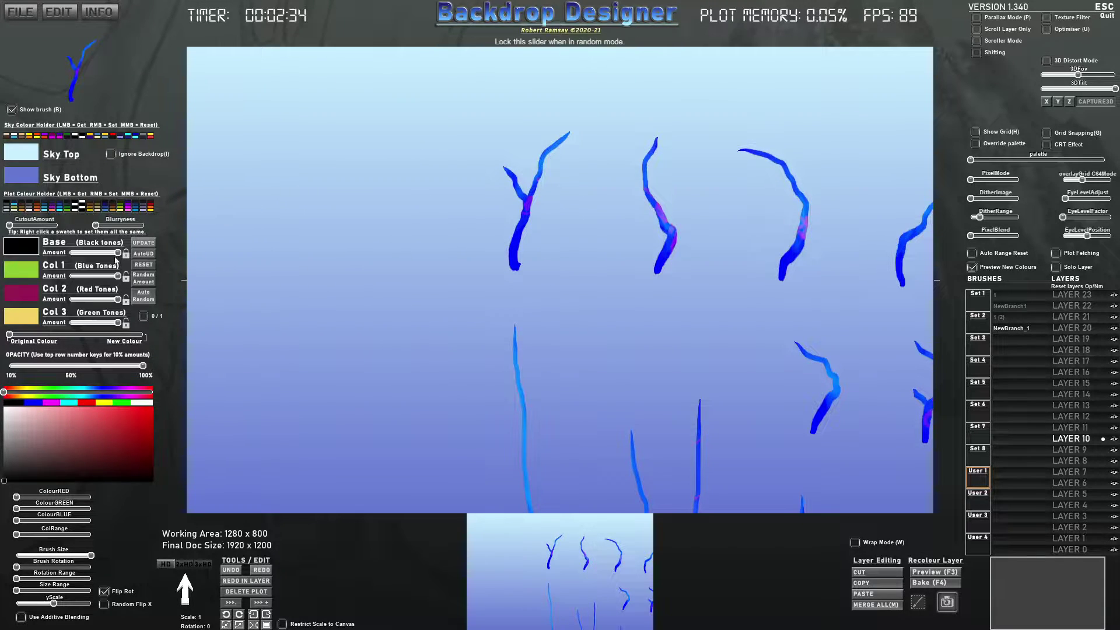
- Shift the NewBranch_1 brush fully to New Colour and lower its Col 1 (Blue Tones) amount to about half
{"action": "left_click_drag", "start_coordinate": [99, 252], "coordinate": [118, 252]}
{"action": "left_click_drag", "start_coordinate": [18, 334], "coordinate": [141, 335]}
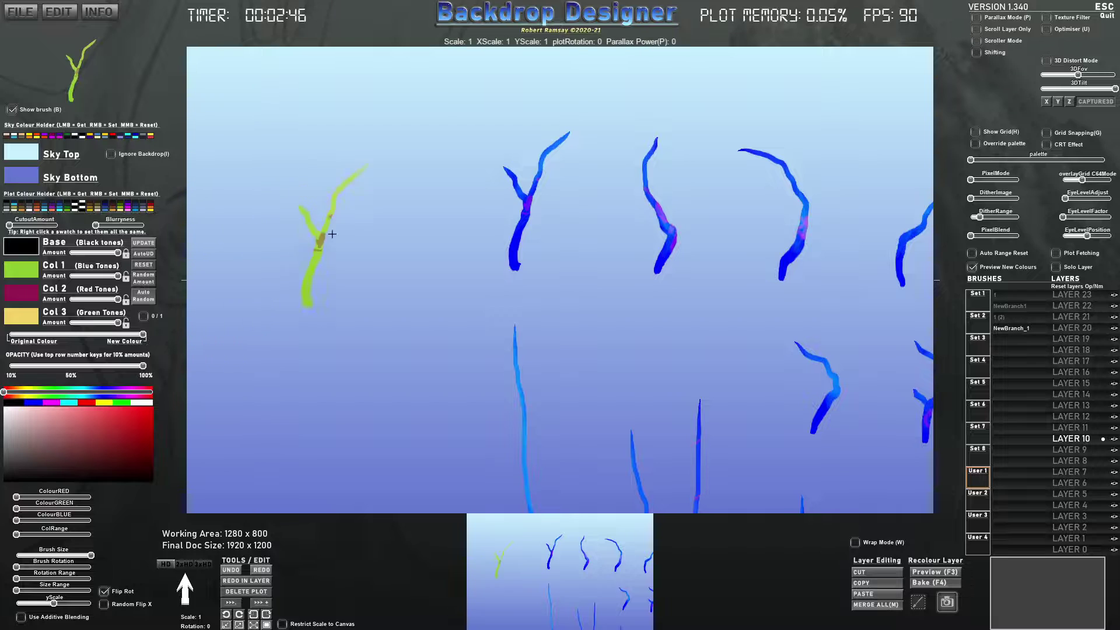
{"action": "left_click_drag", "start_coordinate": [117, 276], "coordinate": [70, 277]}
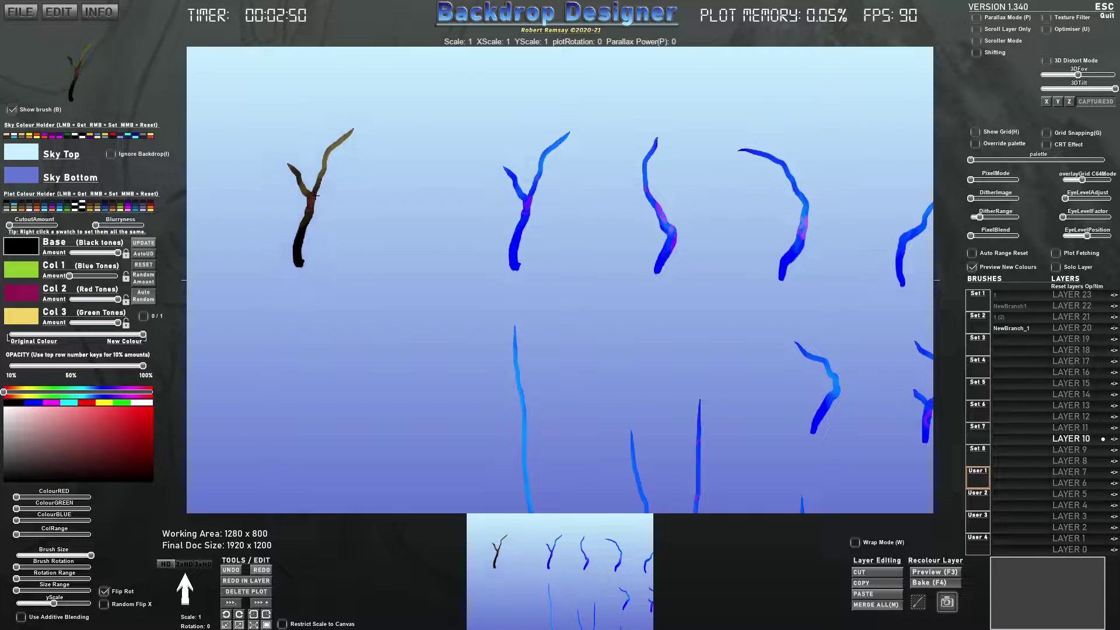
{"action": "mouse_move", "coordinate": [71, 277]}
{"action": "left_mouse_down"}
{"action": "mouse_move", "coordinate": [96, 277]}
{"action": "mouse_move", "coordinate": [125, 304]}
{"action": "left_mouse_up"}
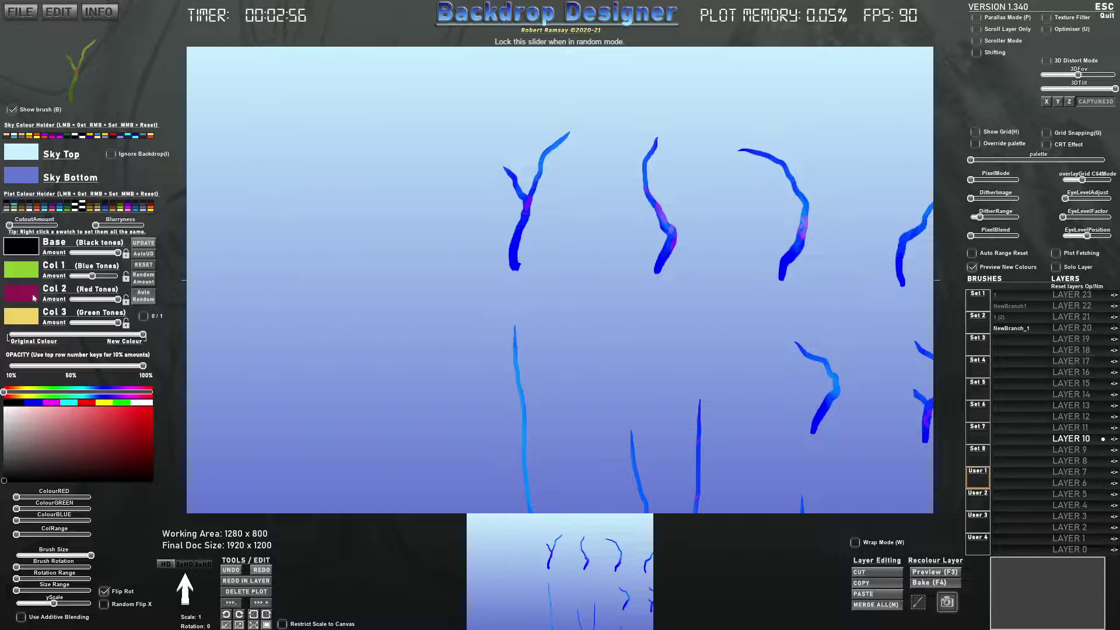
- Change the Col 2 (Red Tones) colour to a bright pink
{"action": "left_click", "coordinate": [32, 295]}
{"action": "left_click_drag", "start_coordinate": [105, 430], "coordinate": [113, 411]}
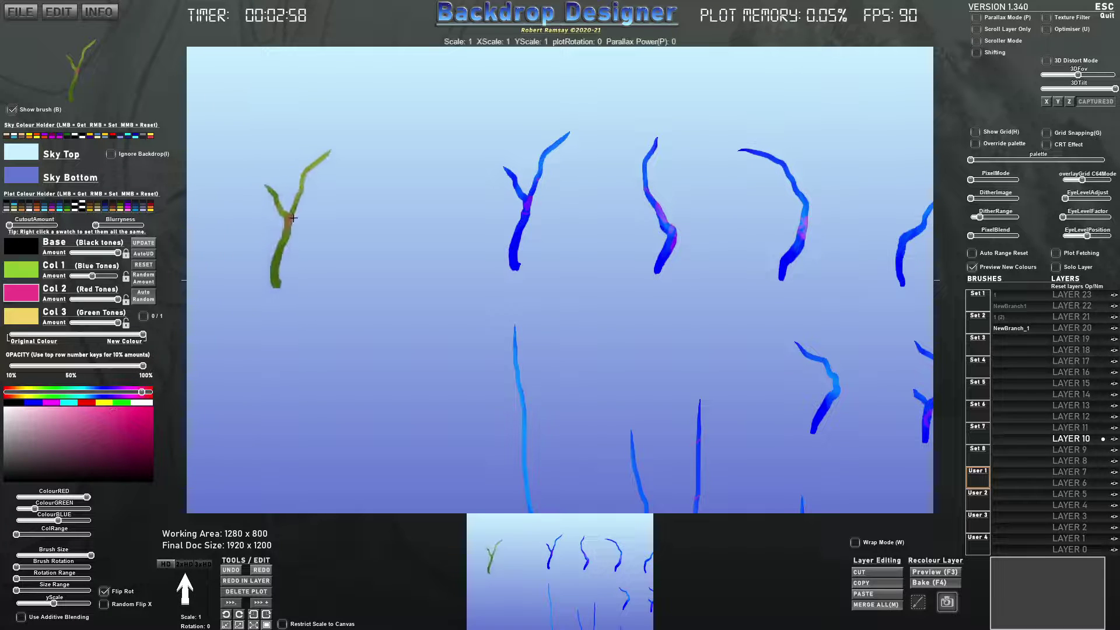
- Stamp the forked branch once with the pink Col 2, change Col 2 (Red Tones) to blue, and stamp a second branch beside it
{"action": "left_click", "coordinate": [297, 218]}
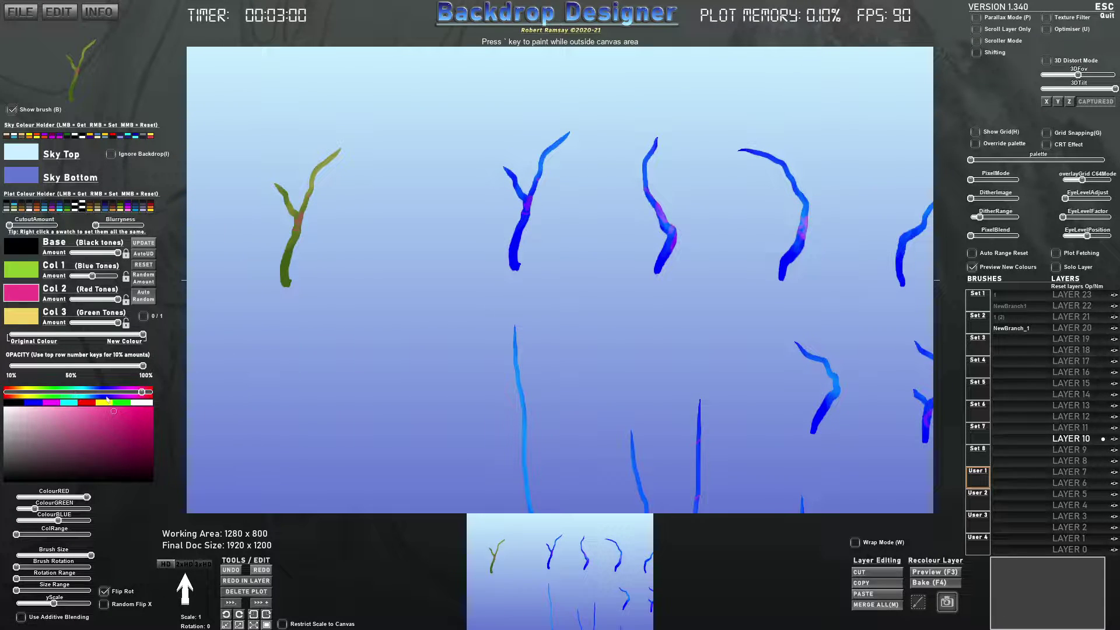
{"action": "left_click_drag", "start_coordinate": [108, 398], "coordinate": [99, 391]}
{"action": "left_click", "coordinate": [361, 221]}
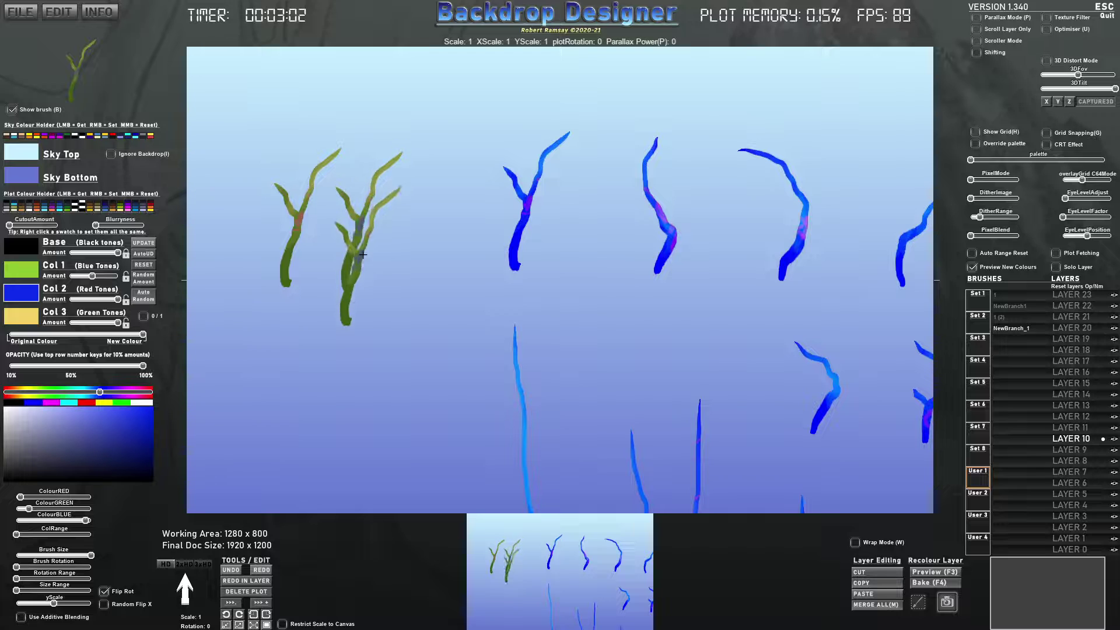
- Stamp a branch below the first pair with Col 3 (Green Tones) set to white, and change Col 3 to a muted tan
{"action": "left_click", "coordinate": [29, 322]}
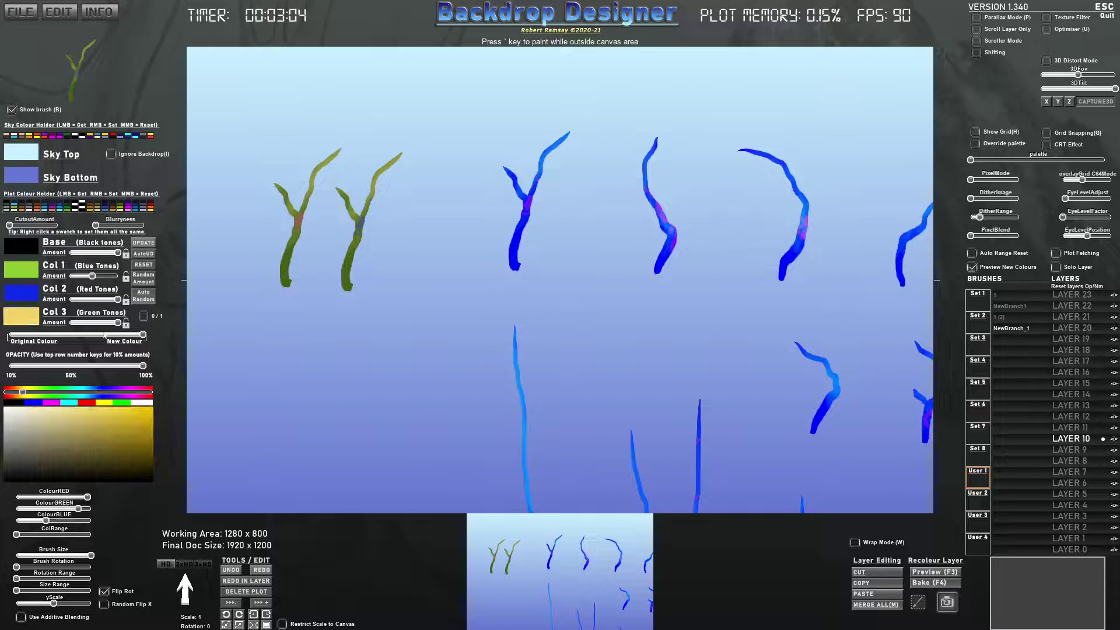
{"action": "left_click_drag", "start_coordinate": [88, 412], "coordinate": [114, 431]}
{"action": "left_click", "coordinate": [138, 402]}
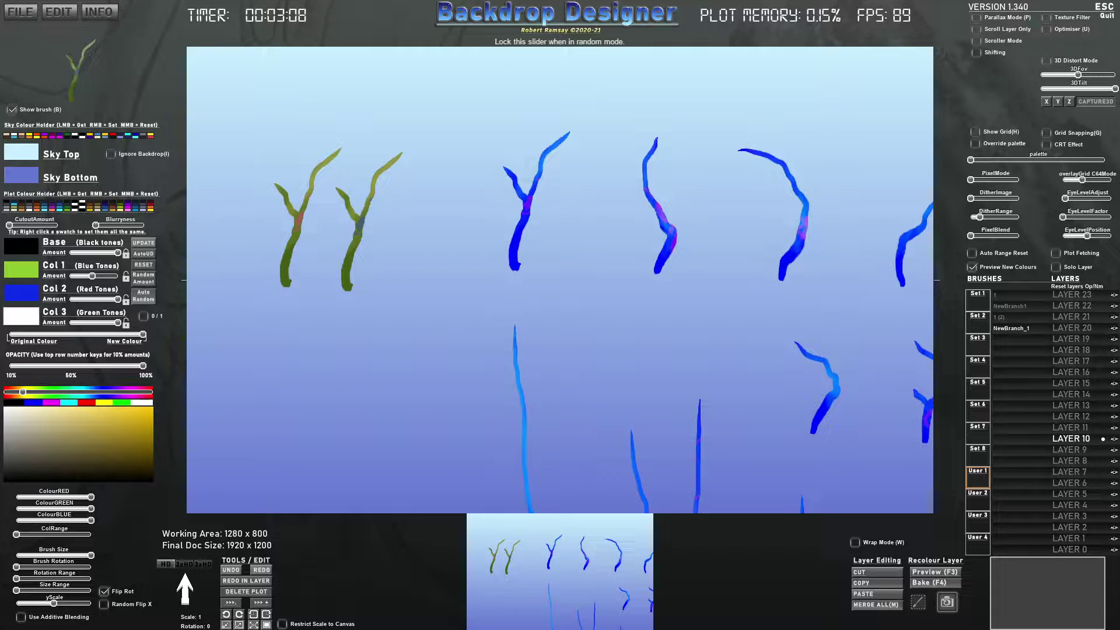
{"action": "left_click", "coordinate": [274, 373]}
{"action": "left_click", "coordinate": [98, 434]}
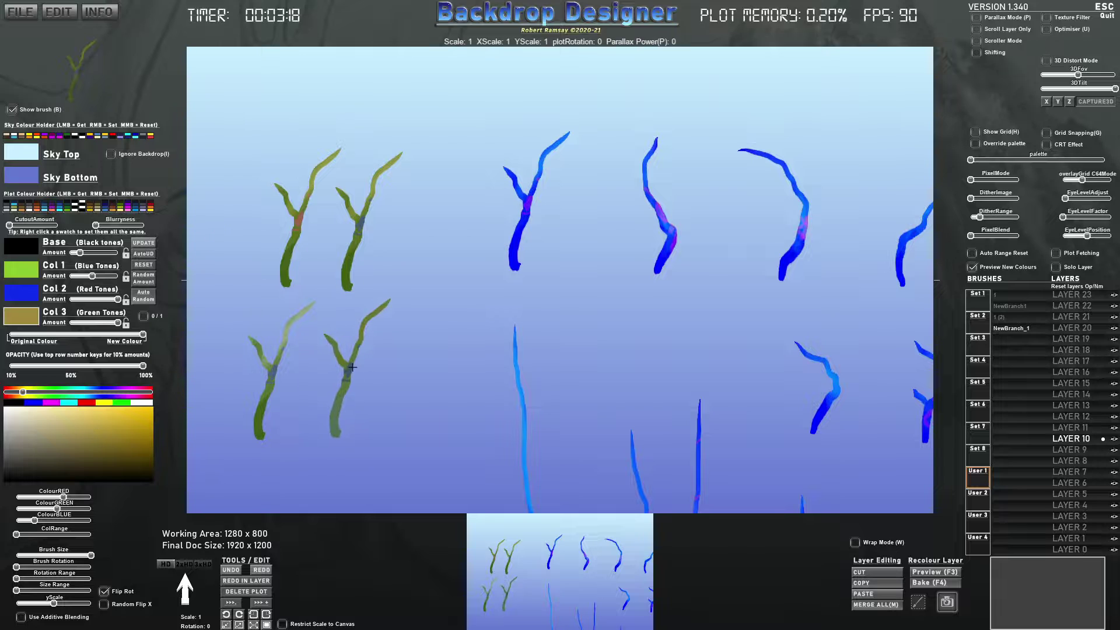
- Stamp three more branches along the lower row, varying the Base, Col 1, Col 2 and Col 3 amounts
{"action": "left_click", "coordinate": [356, 368]}
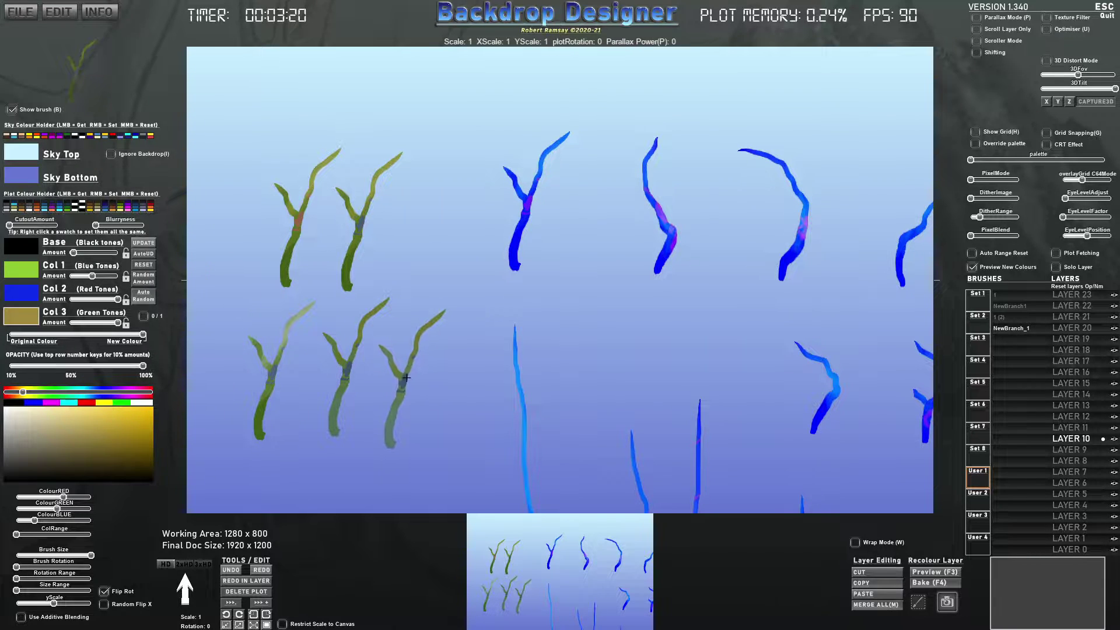
{"action": "left_click", "coordinate": [411, 376]}
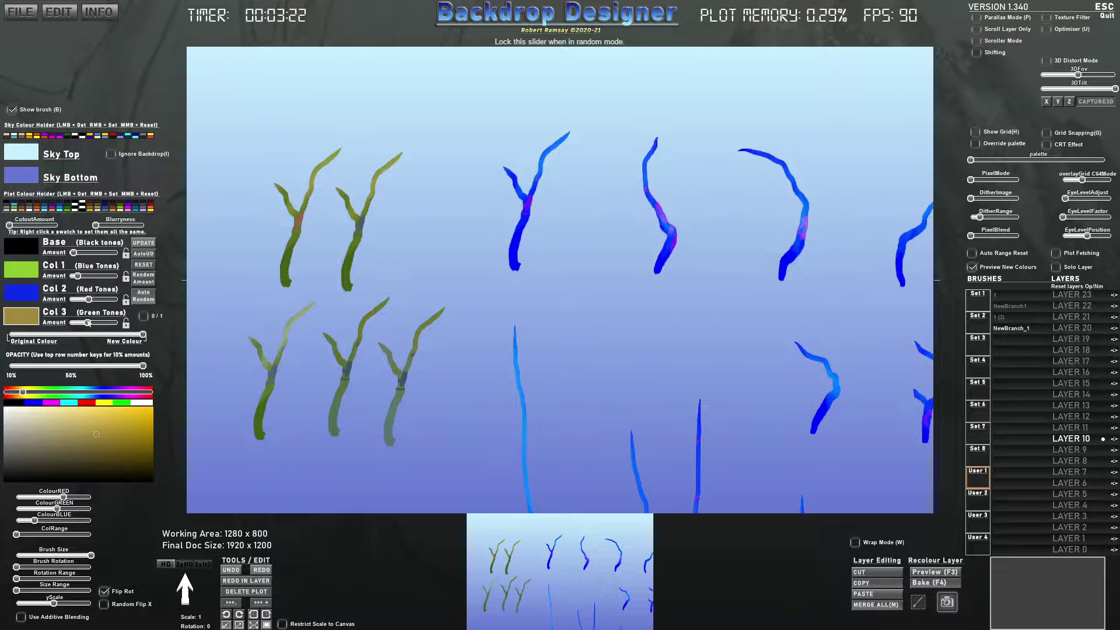
{"action": "left_click", "coordinate": [453, 370]}
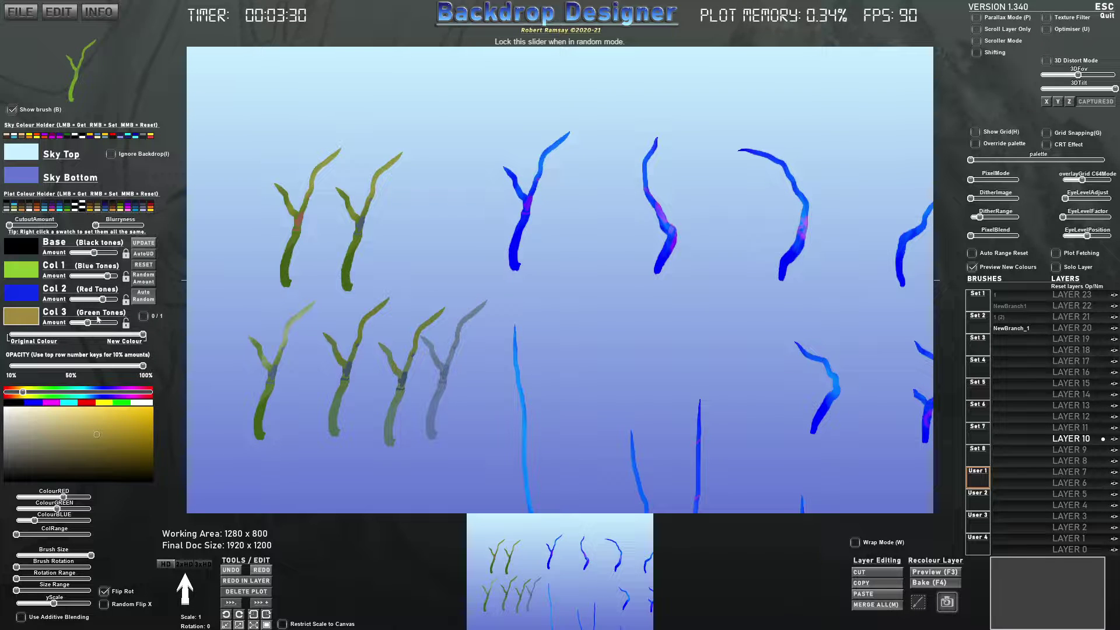
- Randomise the colour amounts several times and stamp two branches side by side near the canvas's upper-left corner
{"action": "left_click", "coordinate": [150, 283]}
{"action": "left_click", "coordinate": [150, 283]}
{"action": "left_click", "coordinate": [149, 283]}
{"action": "left_click", "coordinate": [149, 283]}
{"action": "left_click", "coordinate": [150, 283]}
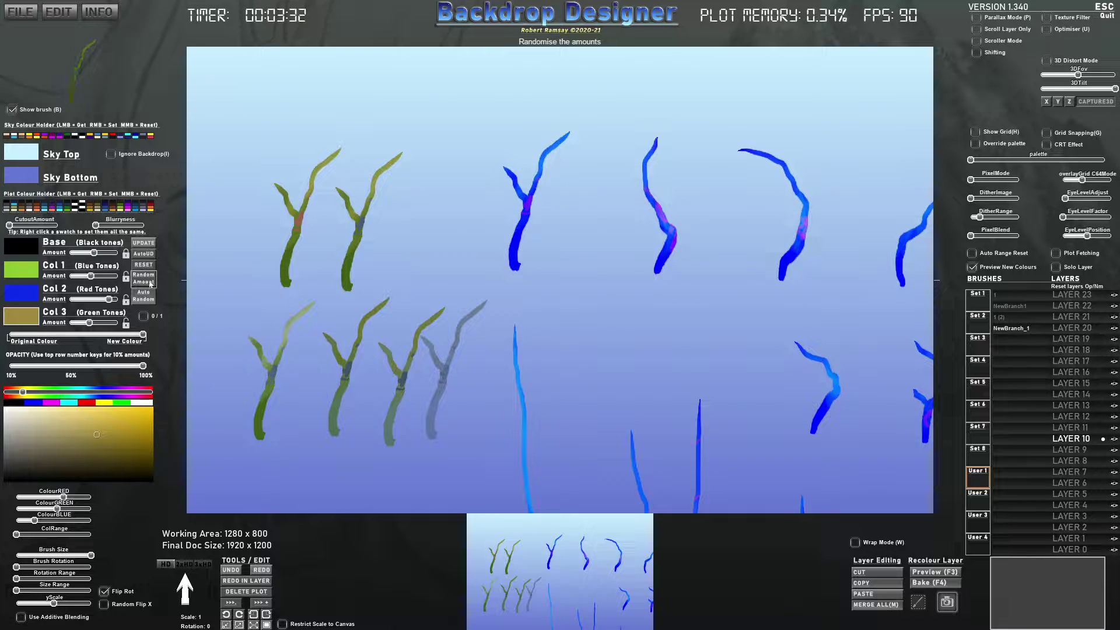
{"action": "left_click", "coordinate": [150, 283]}
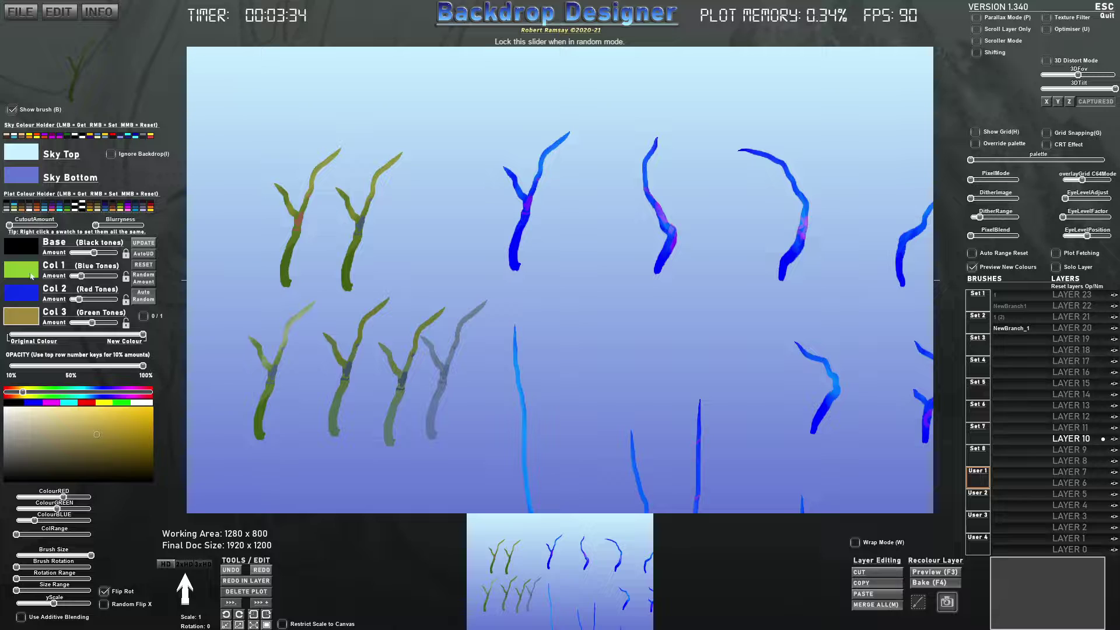
{"action": "left_click", "coordinate": [256, 161]}
{"action": "left_click", "coordinate": [288, 158]}
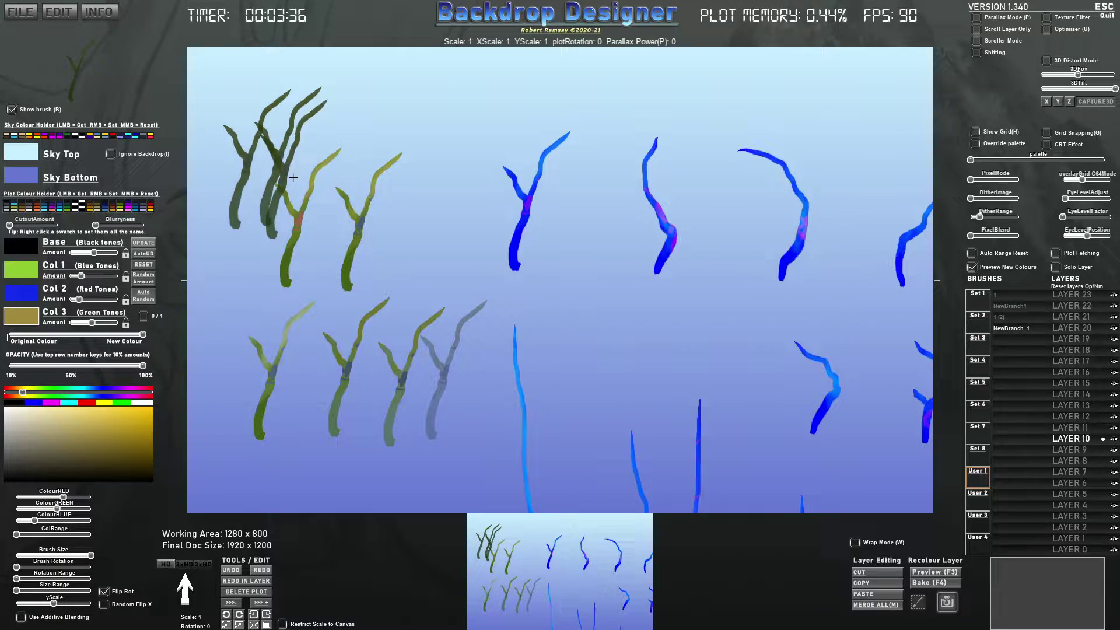
- Turn on Auto Random and stamp about sixteen overlapping branches across the upper-left part of the canvas
{"action": "left_click", "coordinate": [146, 295]}
{"action": "left_click", "coordinate": [322, 155]}
{"action": "left_click", "coordinate": [357, 156]}
{"action": "left_click", "coordinate": [385, 156]}
{"action": "left_click", "coordinate": [411, 161]}
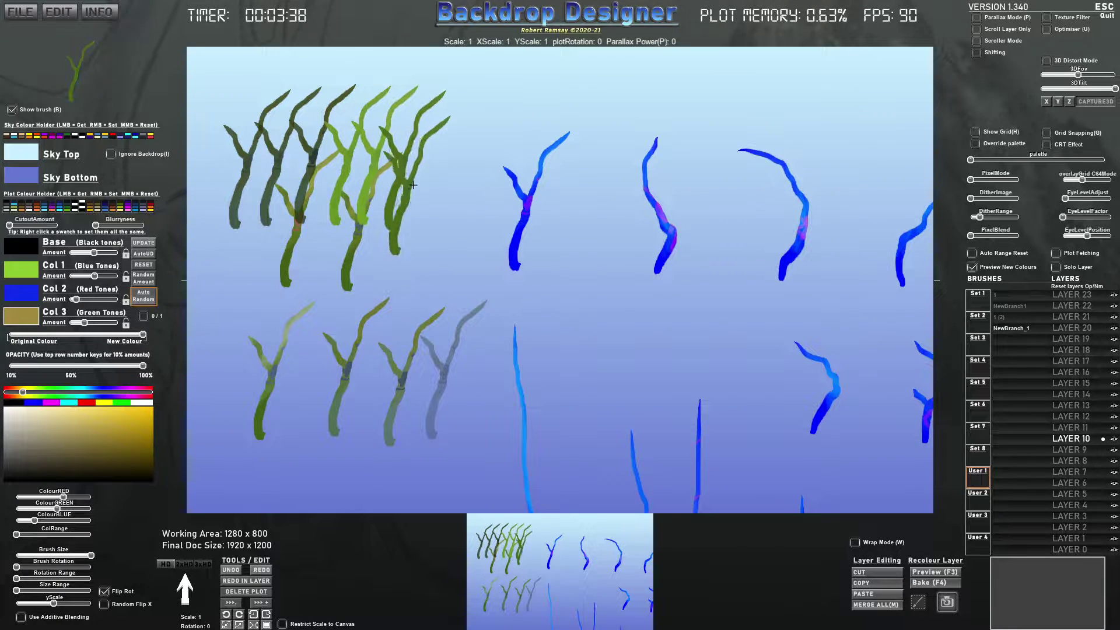
{"action": "left_click", "coordinate": [418, 187]}
{"action": "left_click", "coordinate": [397, 222]}
{"action": "left_click", "coordinate": [362, 228]}
{"action": "left_click", "coordinate": [313, 239]}
{"action": "left_click", "coordinate": [264, 243]}
{"action": "left_click", "coordinate": [247, 255]}
{"action": "left_click", "coordinate": [252, 279]}
{"action": "left_click", "coordinate": [272, 282]}
{"action": "left_click", "coordinate": [286, 281]}
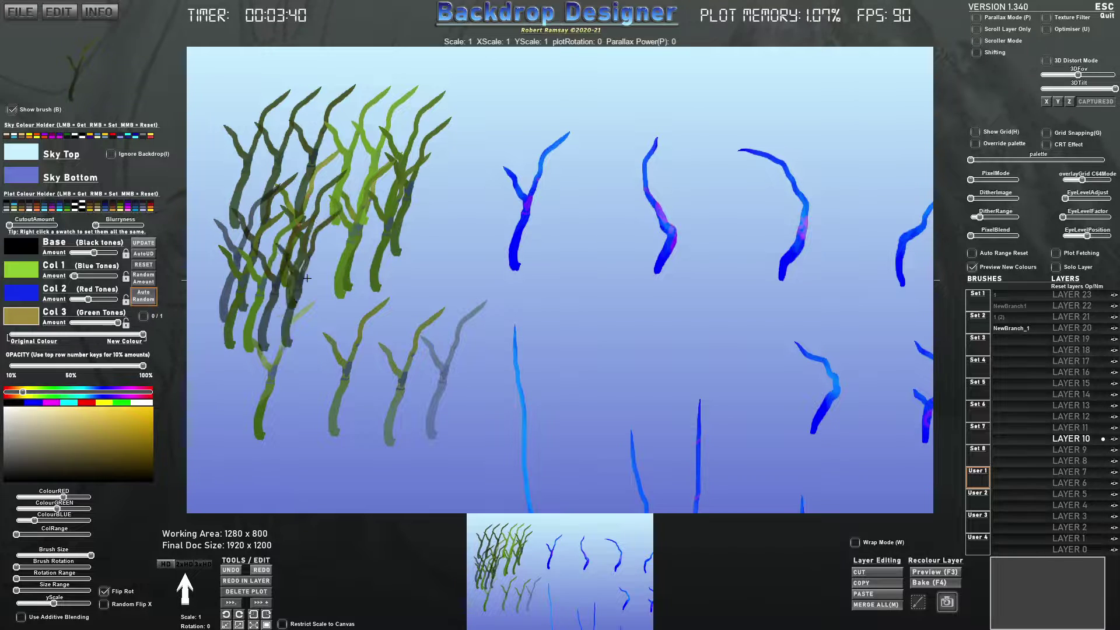
{"action": "left_click", "coordinate": [312, 278]}
{"action": "left_click", "coordinate": [238, 309]}
{"action": "left_click", "coordinate": [276, 309]}
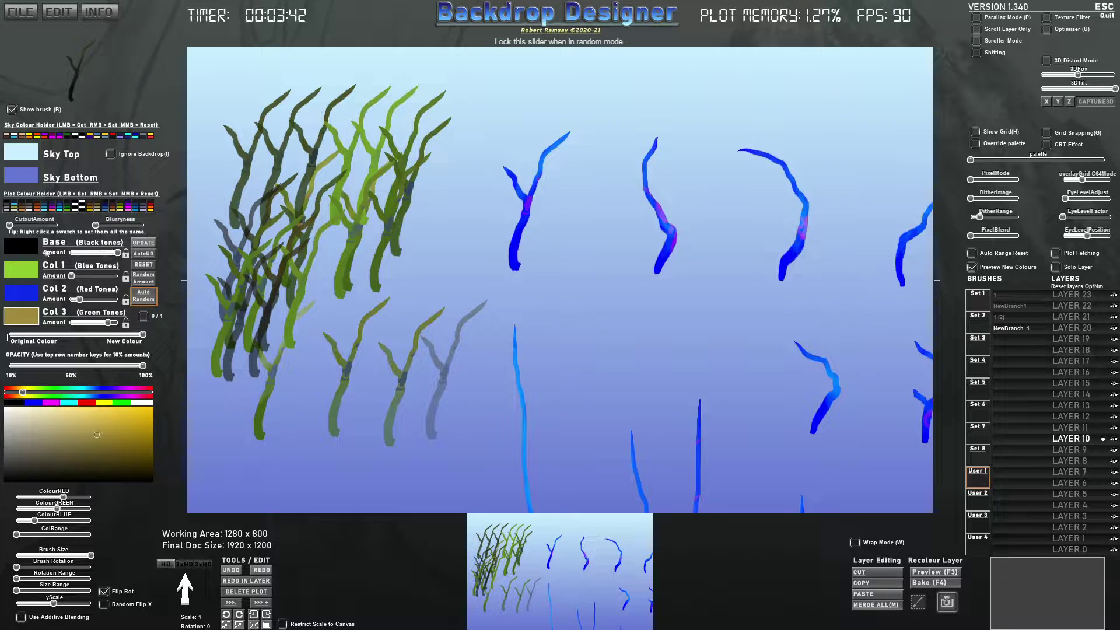
- Change the Base (Black tones) colour to a dark brown and paint a cluster of branches near the canvas's lower-left corner
{"action": "left_click", "coordinate": [21, 250]}
{"action": "left_click_drag", "start_coordinate": [64, 391], "coordinate": [21, 391]}
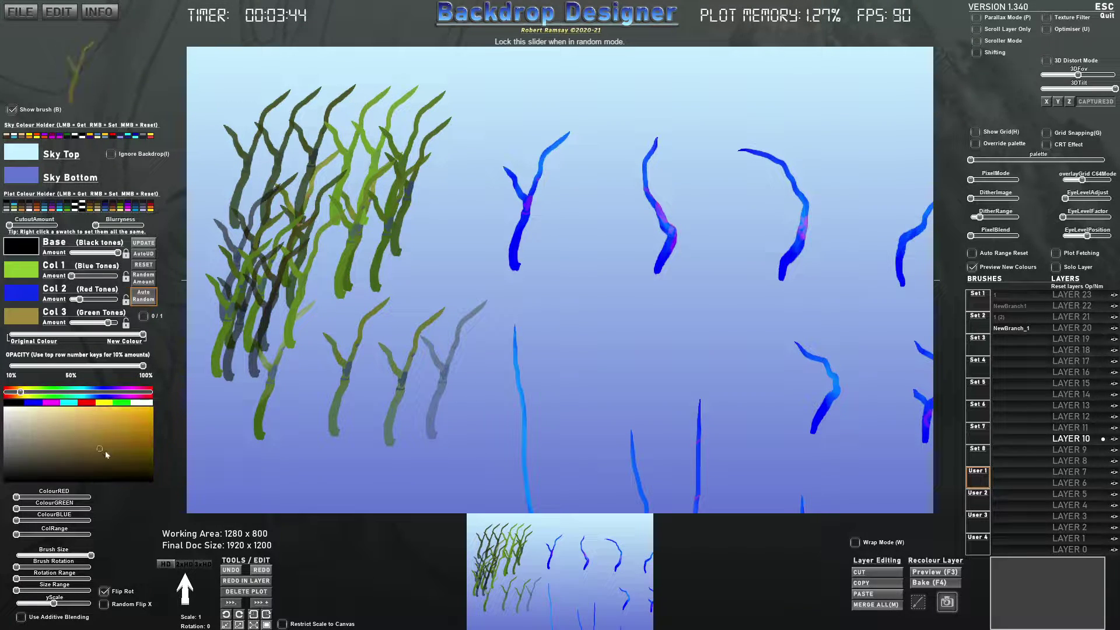
{"action": "left_click", "coordinate": [119, 467]}
{"action": "left_click_drag", "start_coordinate": [233, 415], "coordinate": [350, 414]}
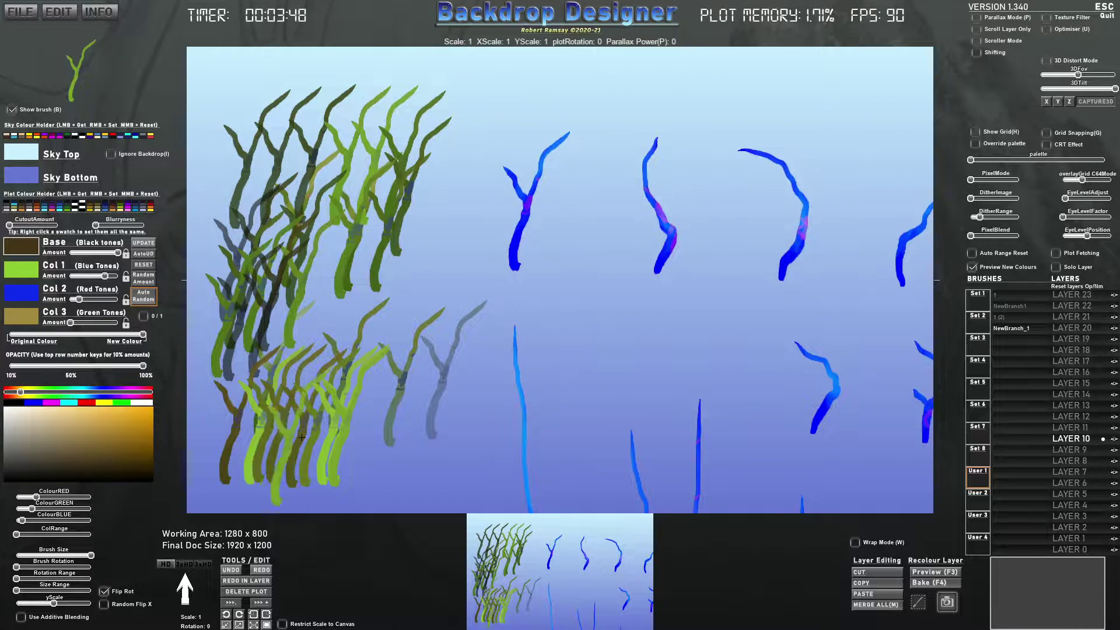
{"action": "mouse_move", "coordinate": [279, 441]}
{"action": "left_mouse_down"}
{"action": "mouse_move", "coordinate": [343, 437]}
{"action": "mouse_move", "coordinate": [309, 400]}
{"action": "left_mouse_up"}
- Set Col 1 (Blue Tones) to a muted dark green and Col 2 (Red Tones) to a brighter mid green
{"action": "left_click", "coordinate": [23, 269]}
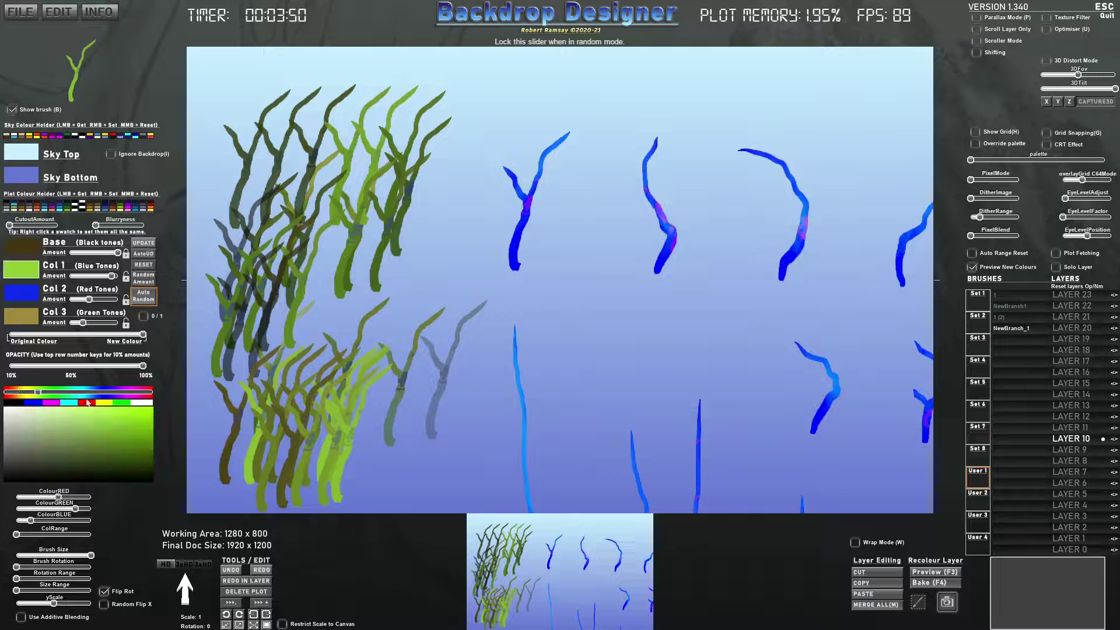
{"action": "left_click_drag", "start_coordinate": [128, 423], "coordinate": [78, 424]}
{"action": "left_click", "coordinate": [107, 447]}
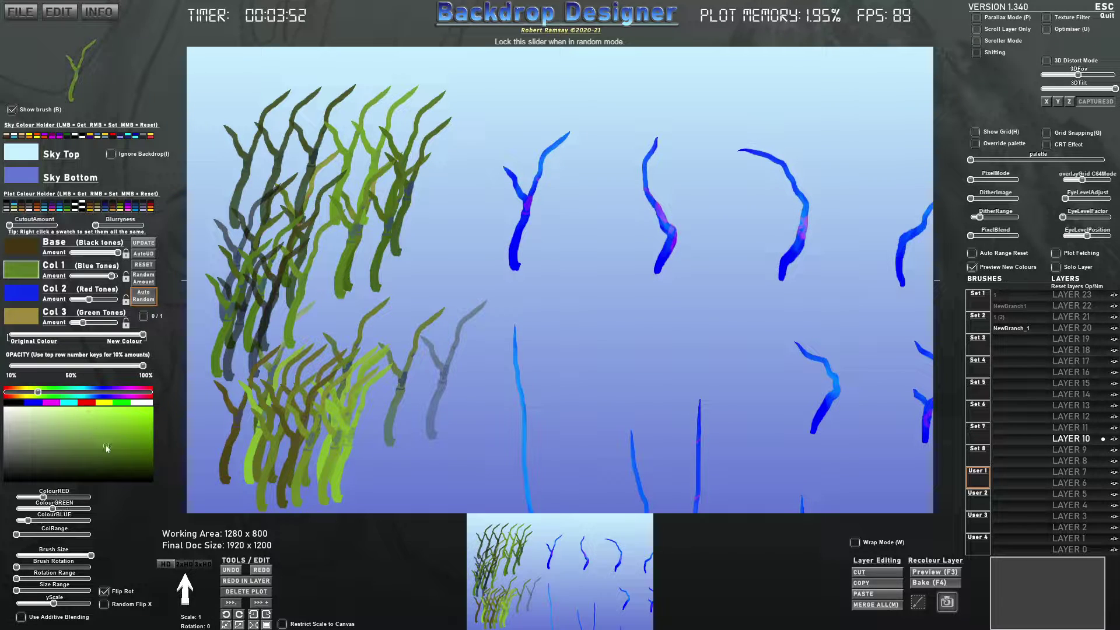
{"action": "left_click", "coordinate": [10, 296]}
{"action": "left_click", "coordinate": [71, 392]}
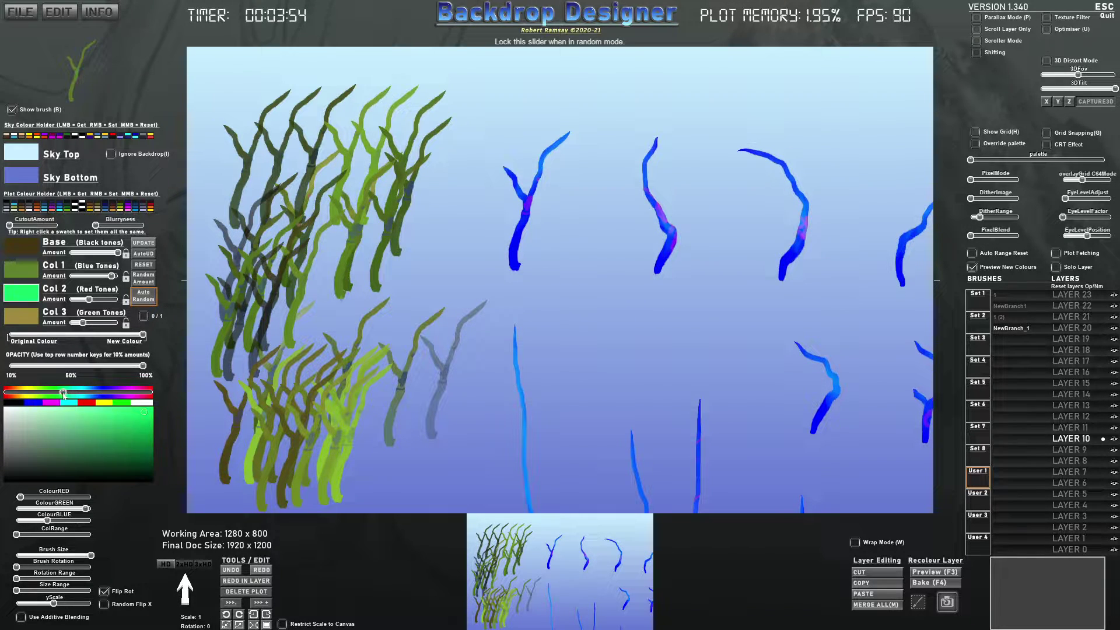
{"action": "left_click_drag", "start_coordinate": [63, 393], "coordinate": [42, 393]}
{"action": "left_click", "coordinate": [117, 444]}
- Darken Col 3 (Green Tones) to an olive brown and paint more branches over the lower-left cluster
{"action": "left_click", "coordinate": [28, 325]}
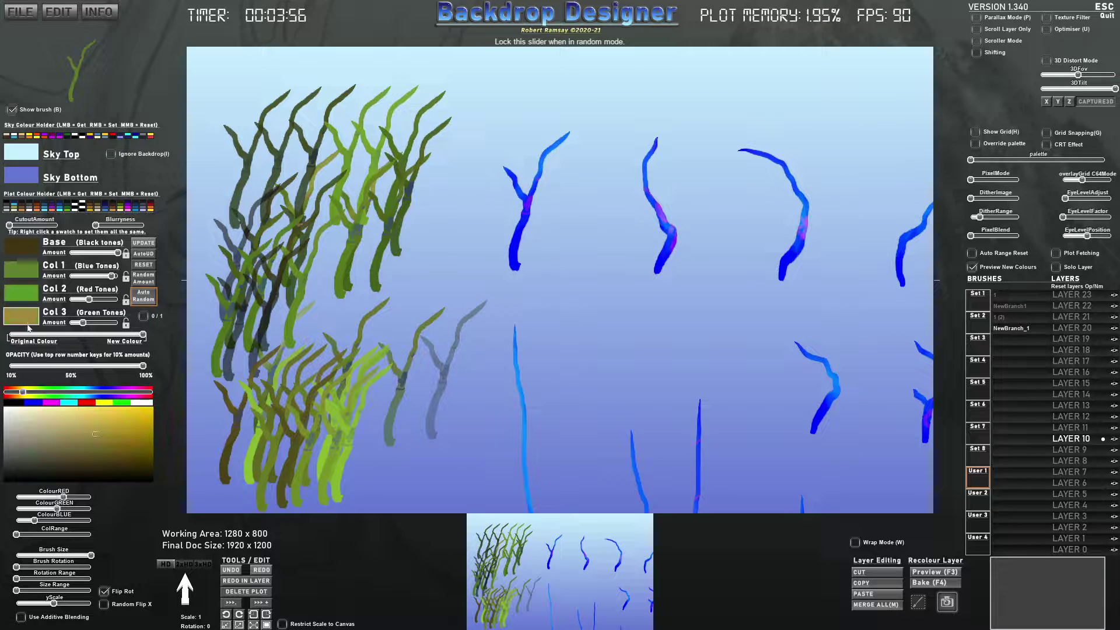
{"action": "left_click", "coordinate": [109, 459]}
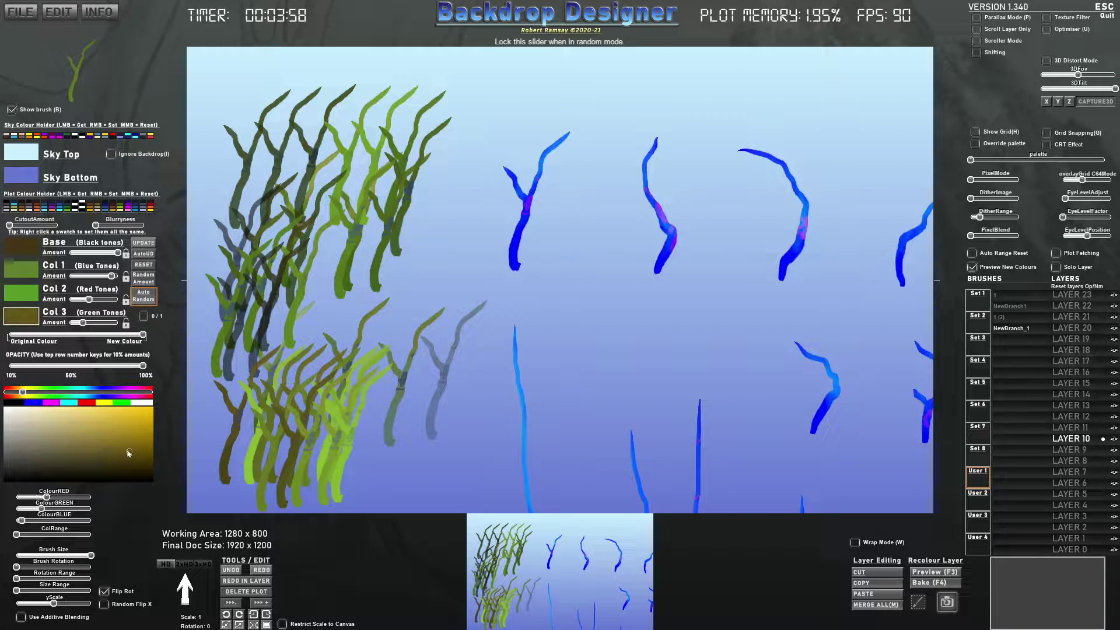
{"action": "mouse_move", "coordinate": [296, 414]}
{"action": "left_mouse_down"}
{"action": "mouse_move", "coordinate": [382, 432]}
{"action": "mouse_move", "coordinate": [359, 434]}
{"action": "mouse_move", "coordinate": [389, 432]}
{"action": "mouse_move", "coordinate": [434, 395]}
{"action": "mouse_move", "coordinate": [380, 394]}
{"action": "mouse_move", "coordinate": [383, 334]}
{"action": "left_mouse_up"}
- Reset all plot data and enable Random Flip X with a small Rotation Range and a moderate Size Range
{"action": "key", "text": "Delete"}
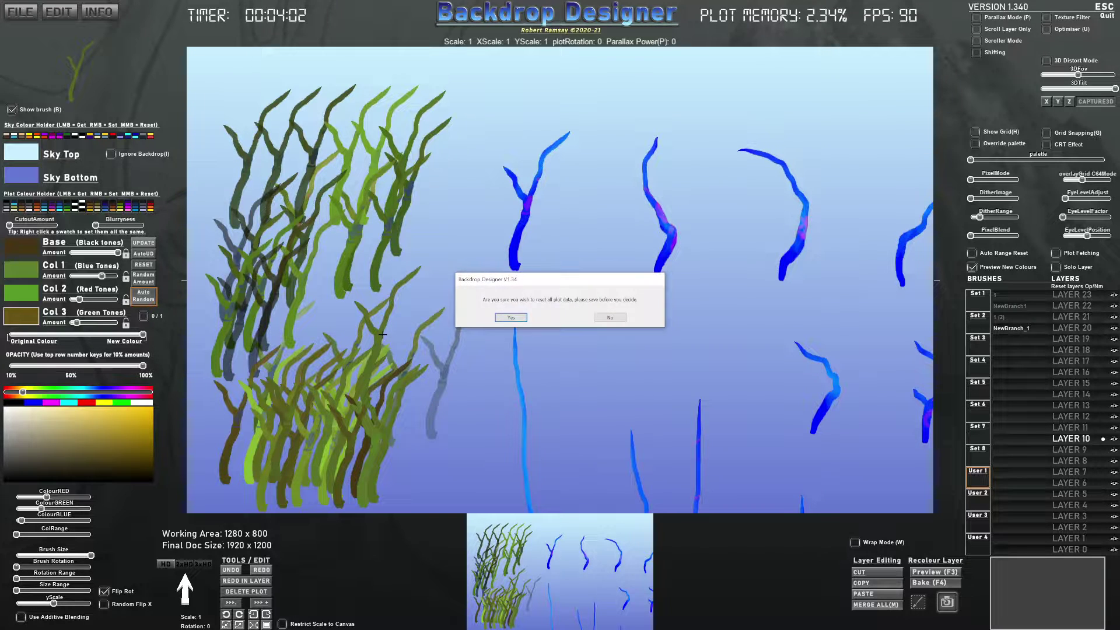
{"action": "left_click", "coordinate": [511, 317]}
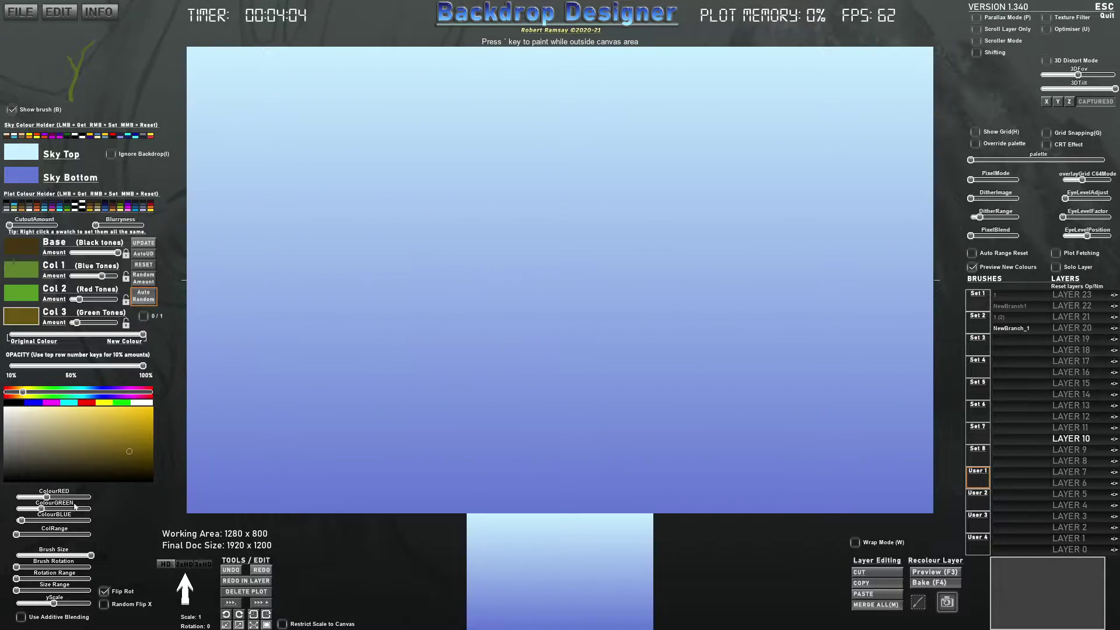
{"action": "left_click", "coordinate": [103, 605]}
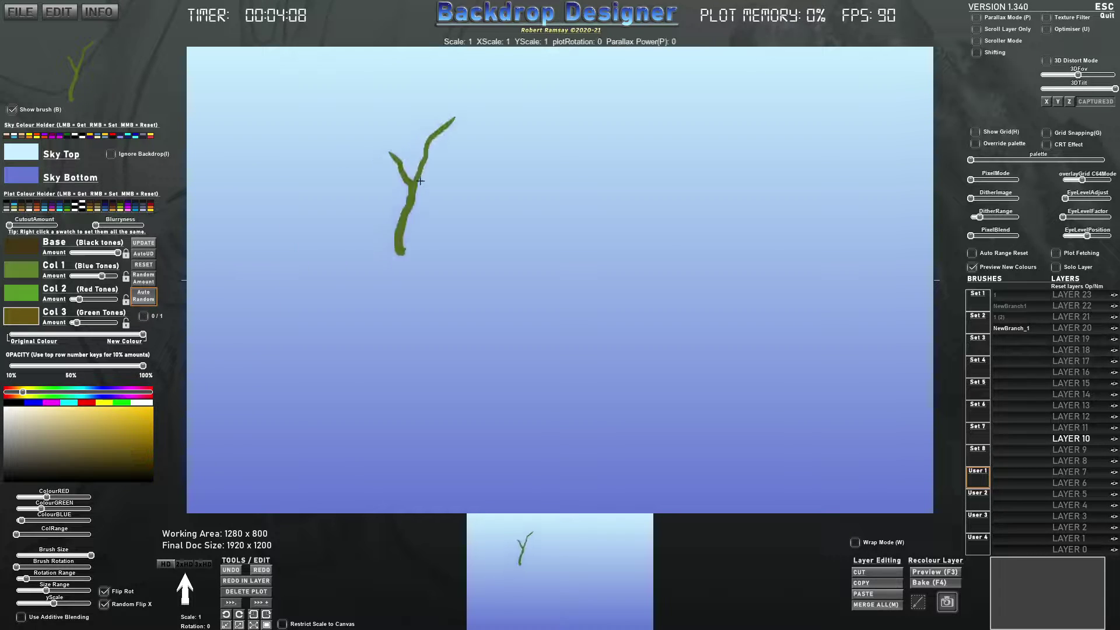
- Stamp about two dozen randomly flipped, sized and coloured branches in rows across the middle of the canvas
{"action": "left_click", "coordinate": [358, 217]}
{"action": "left_click", "coordinate": [396, 213]}
{"action": "left_click", "coordinate": [427, 209]}
{"action": "left_click", "coordinate": [471, 214]}
{"action": "left_click", "coordinate": [524, 207]}
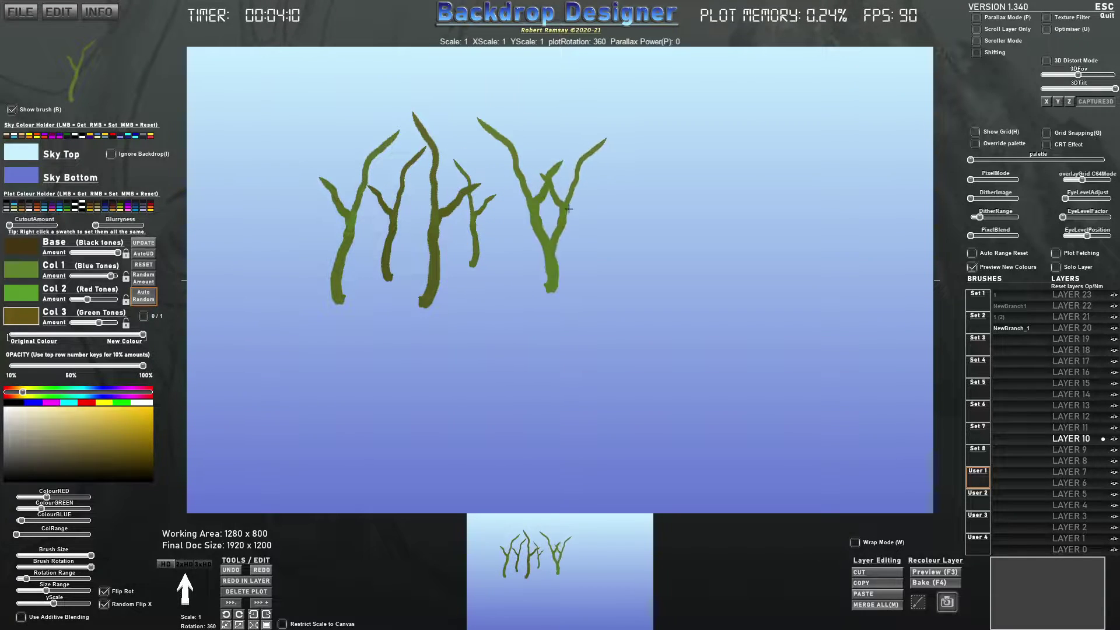
{"action": "left_click", "coordinate": [569, 211]}
{"action": "left_click", "coordinate": [607, 211]}
{"action": "left_click", "coordinate": [663, 212]}
{"action": "left_click", "coordinate": [735, 254]}
{"action": "left_click", "coordinate": [717, 274]}
{"action": "left_click", "coordinate": [687, 282]}
{"action": "left_click", "coordinate": [633, 294]}
{"action": "left_click", "coordinate": [584, 308]}
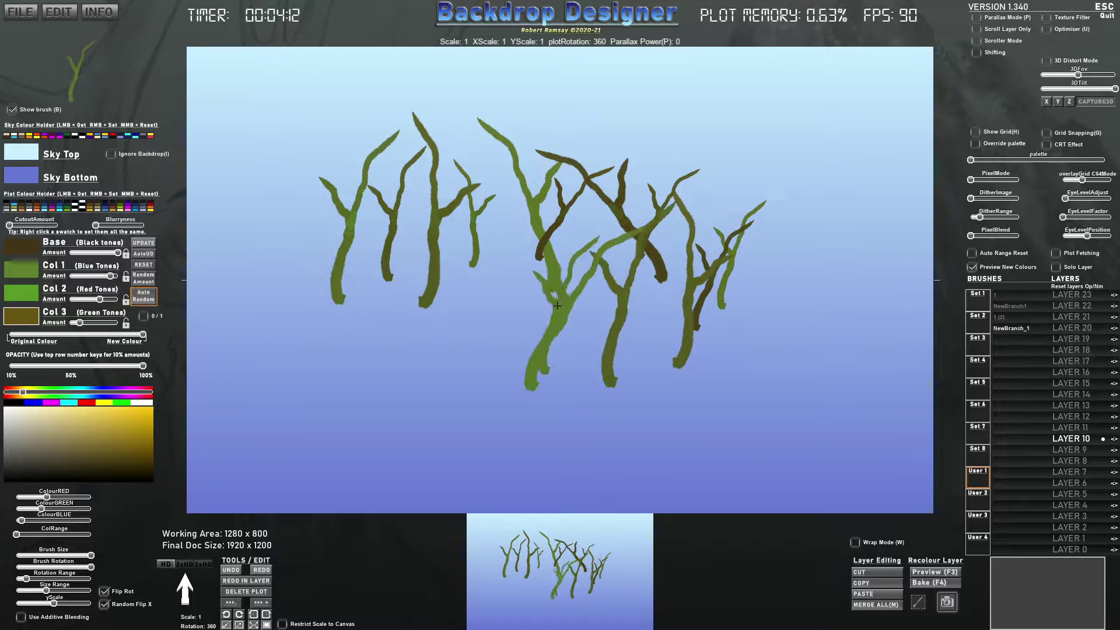
{"action": "left_click", "coordinate": [506, 322]}
{"action": "left_click", "coordinate": [450, 345]}
{"action": "left_click", "coordinate": [393, 355]}
{"action": "left_click", "coordinate": [411, 412]}
{"action": "left_click", "coordinate": [458, 404]}
{"action": "left_click", "coordinate": [512, 391]}
{"action": "left_click", "coordinate": [512, 391]}
{"action": "left_click", "coordinate": [550, 393]}
{"action": "left_click", "coordinate": [586, 394]}
{"action": "left_click", "coordinate": [608, 392]}
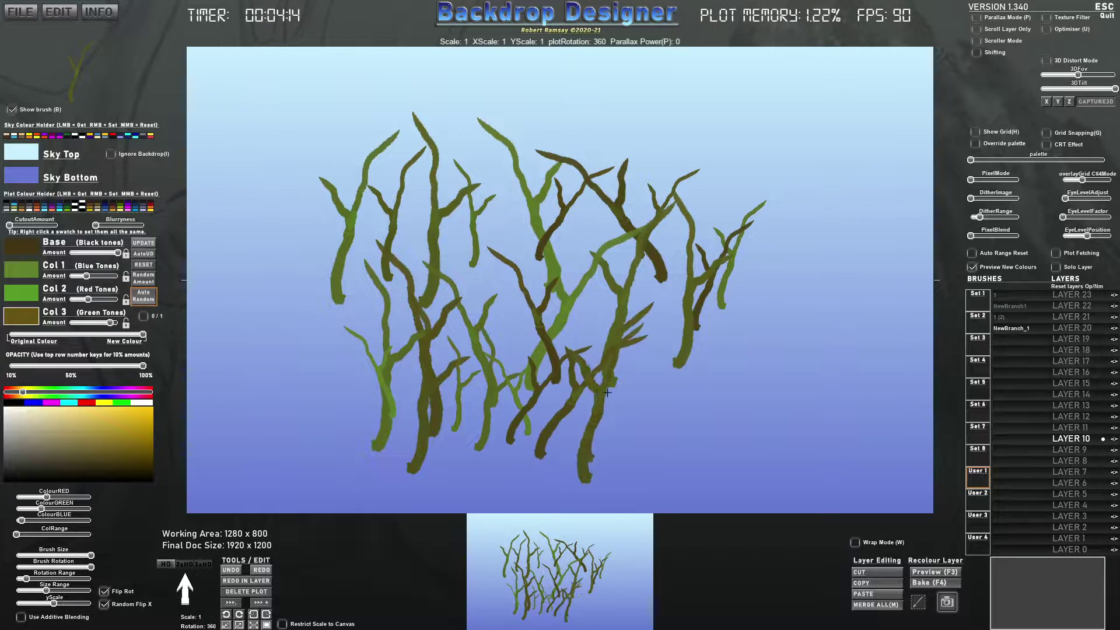
{"action": "left_click", "coordinate": [623, 388]}
- Raise the ColRange to about half and stamp a row of strongly varied coloured branches across the lower canvas
{"action": "left_click", "coordinate": [354, 374]}
{"action": "left_click", "coordinate": [406, 374]}
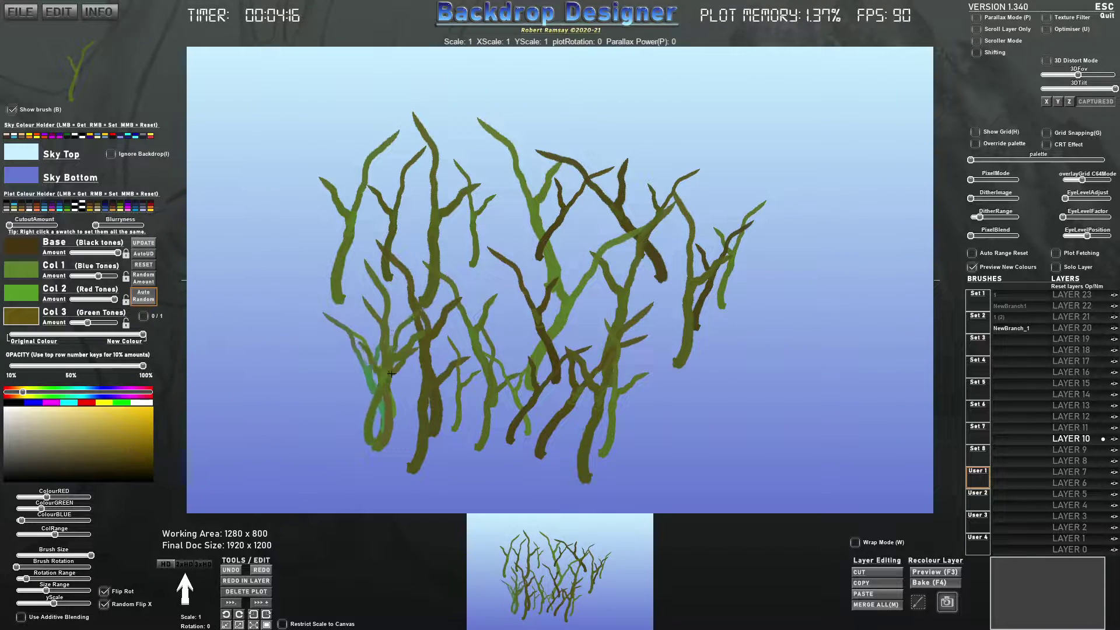
{"action": "left_click", "coordinate": [442, 383]}
{"action": "left_click", "coordinate": [482, 387]}
{"action": "left_click", "coordinate": [561, 379]}
{"action": "left_click", "coordinate": [582, 369]}
{"action": "left_click", "coordinate": [635, 375]}
{"action": "left_click", "coordinate": [718, 377]}
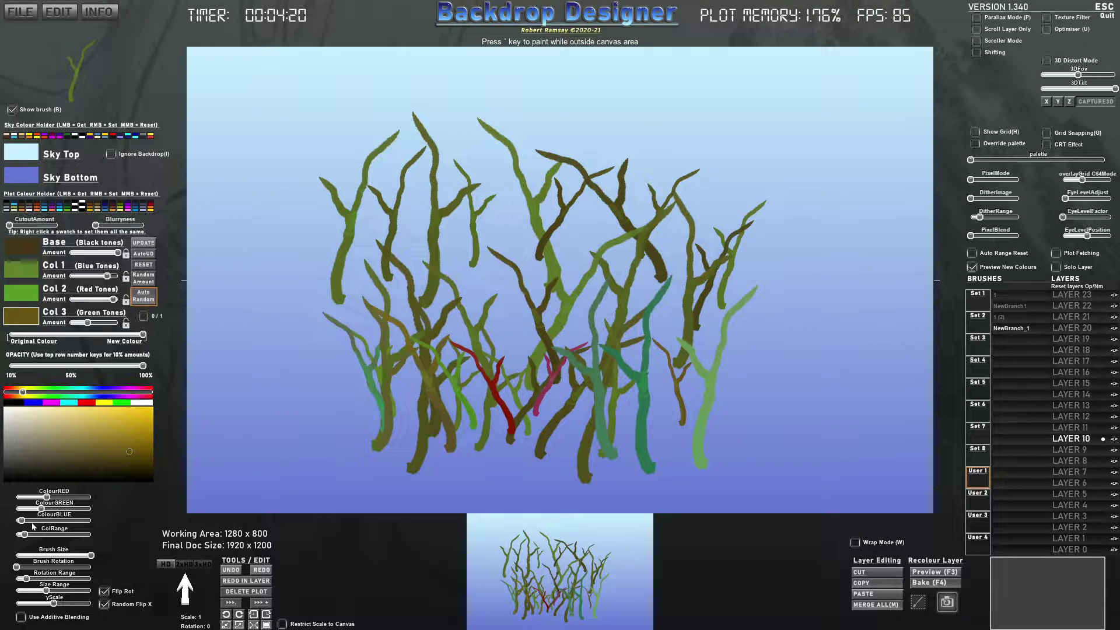
- Reset all plot data and stamp an arching cluster of branches mid-canvas with the ColRange lowered to about 10%
{"action": "key", "text": "space"}
{"action": "left_click", "coordinate": [511, 318]}
{"action": "left_click", "coordinate": [500, 268]}
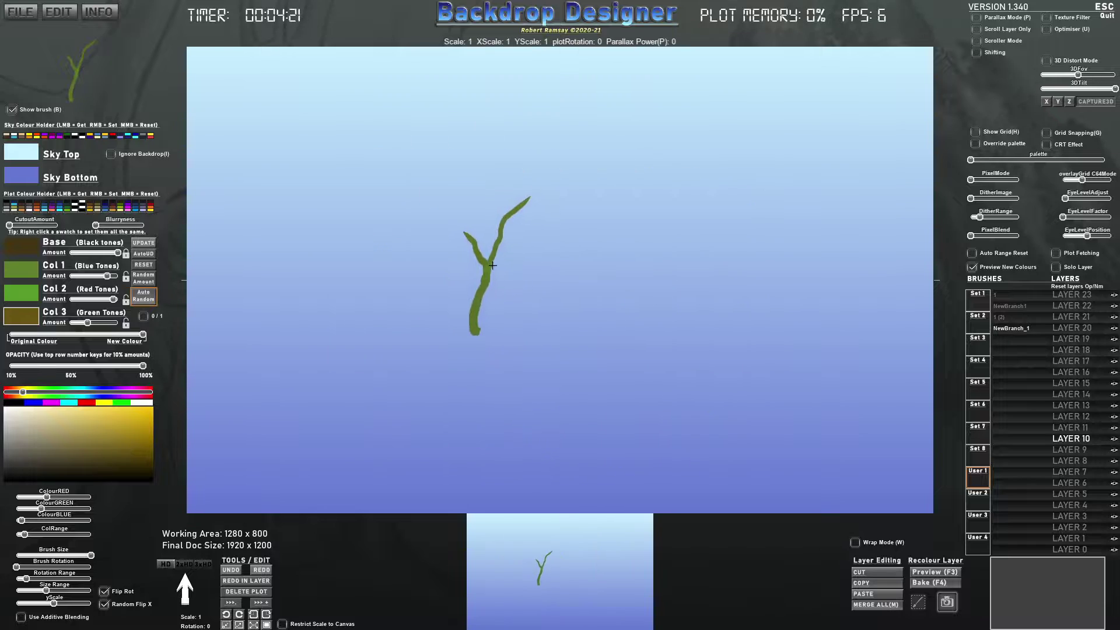
{"action": "left_click", "coordinate": [502, 266]}
{"action": "left_click", "coordinate": [538, 269]}
{"action": "left_click", "coordinate": [583, 258]}
{"action": "left_click", "coordinate": [603, 260]}
{"action": "left_click", "coordinate": [642, 265]}
{"action": "left_click", "coordinate": [682, 270]}
{"action": "left_click", "coordinate": [686, 284]}
{"action": "left_click", "coordinate": [663, 299]}
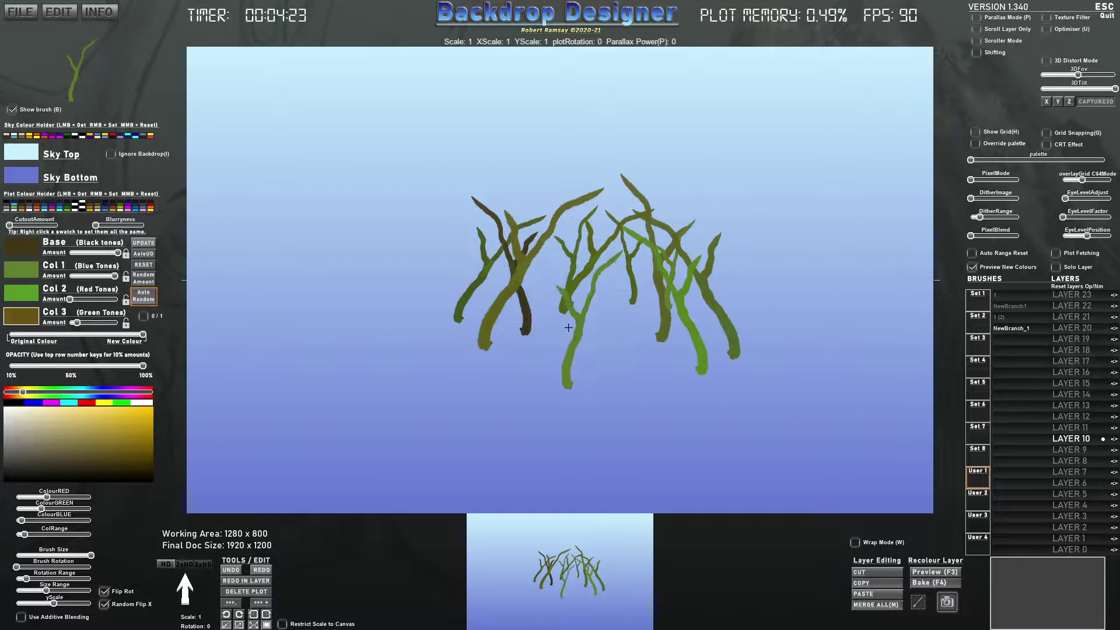
{"action": "left_click", "coordinate": [528, 347]}
{"action": "left_click", "coordinate": [517, 342]}
{"action": "left_click", "coordinate": [454, 338]}
{"action": "left_click", "coordinate": [446, 347]}
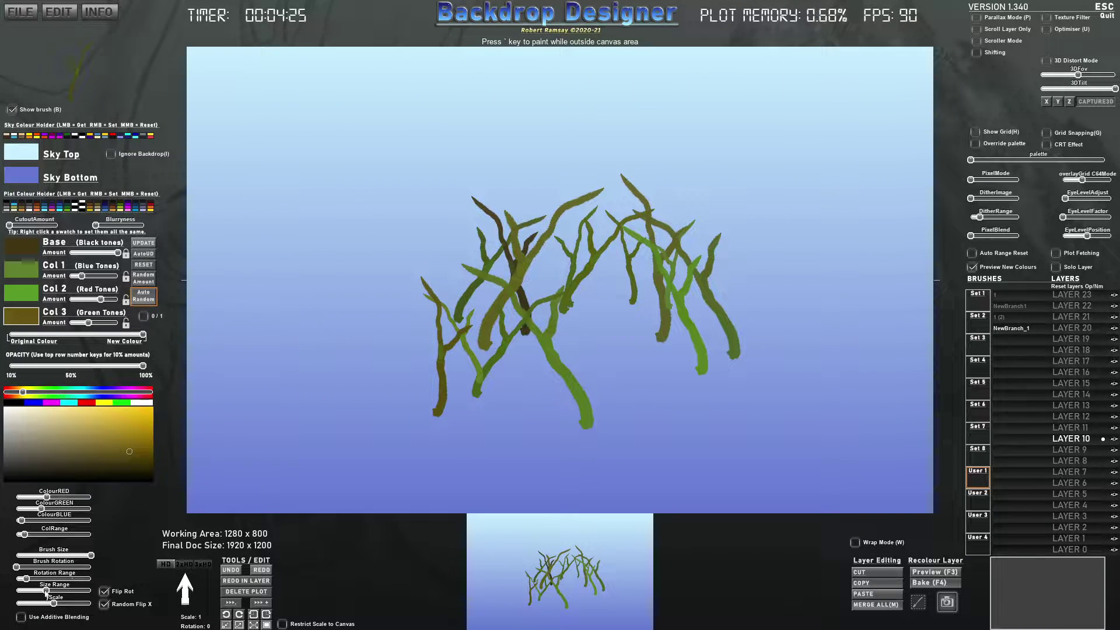
- Reset all plot data and select the 1 (2) branch sheet brush, shifted fully to Original Colour
{"action": "key", "text": "Delete"}
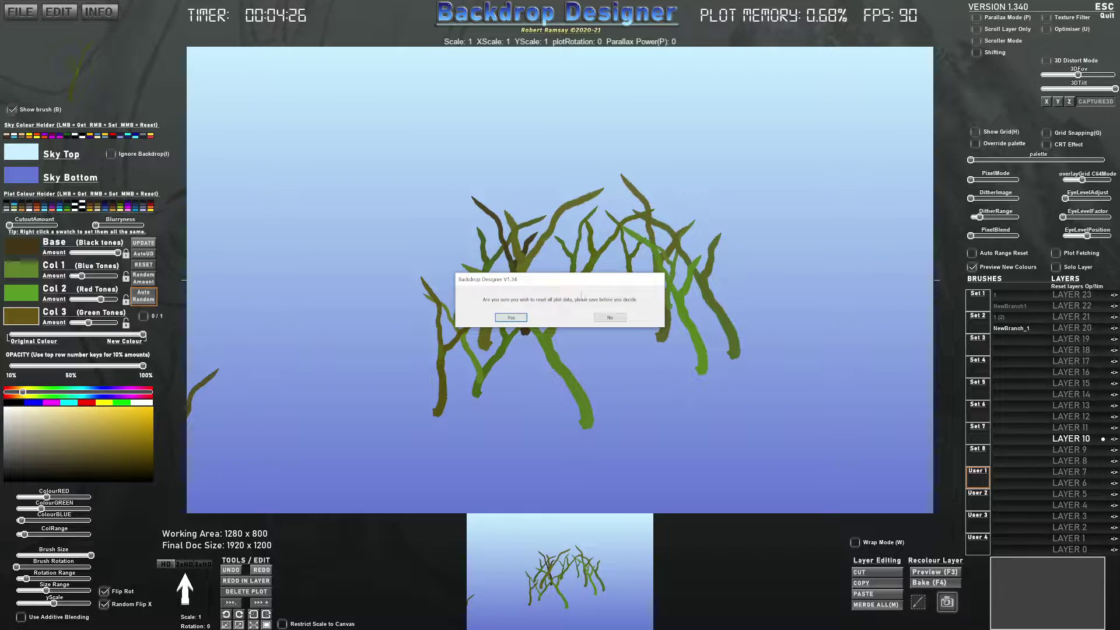
{"action": "left_click", "coordinate": [516, 317]}
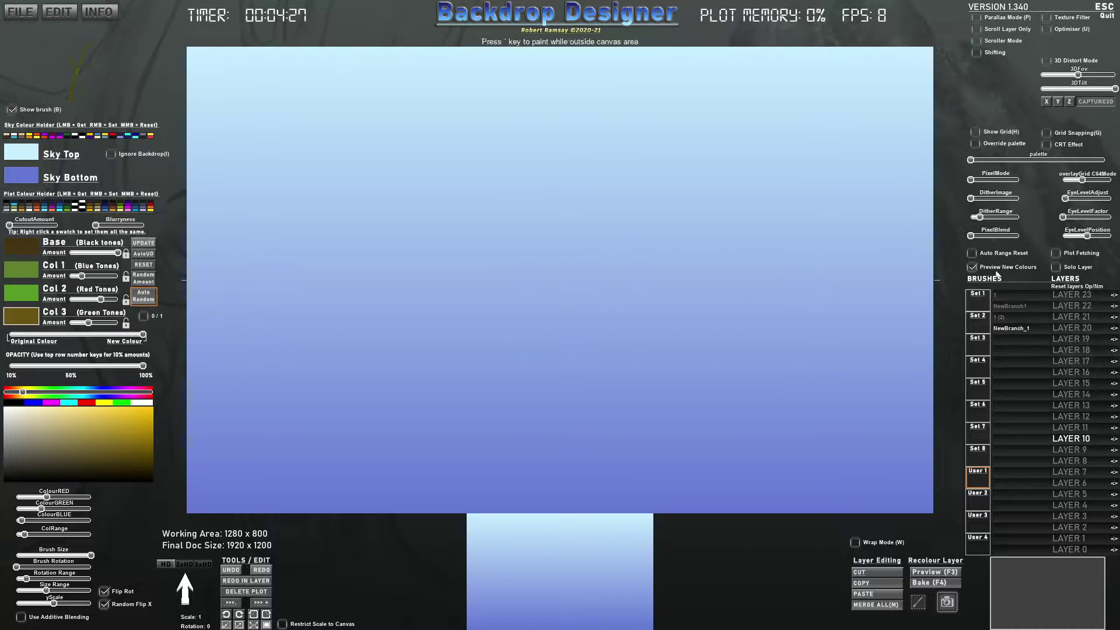
{"action": "left_click", "coordinate": [1006, 320]}
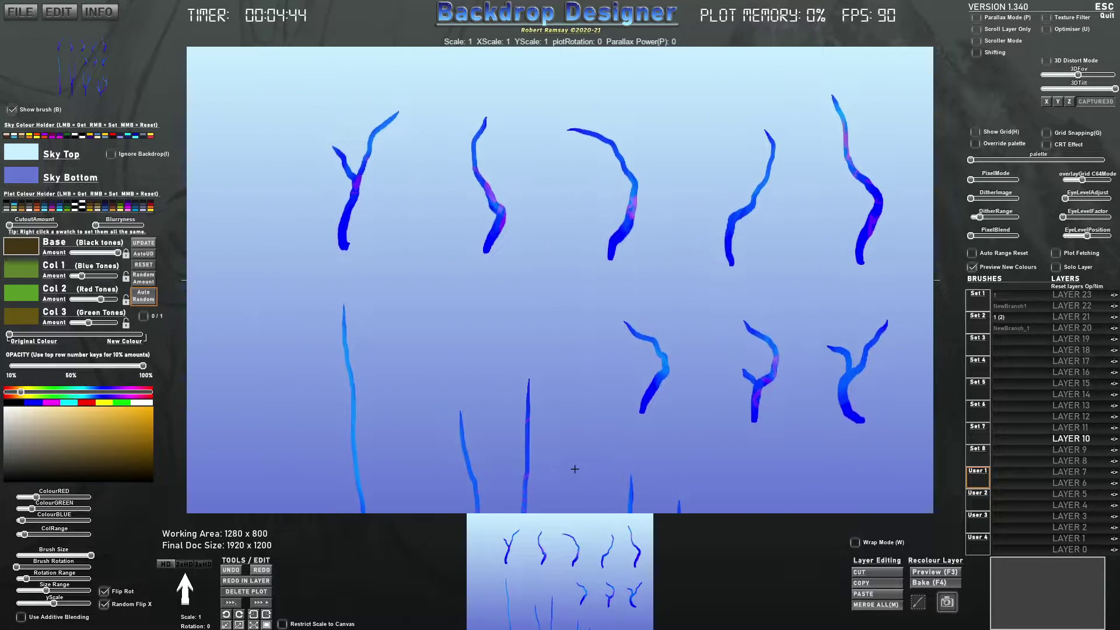
- Set the Rotation Range and Size Range to zero, disable Auto Random and Random Flip X, and stamp the branch sheet on the canvas
{"action": "left_click", "coordinate": [601, 475]}
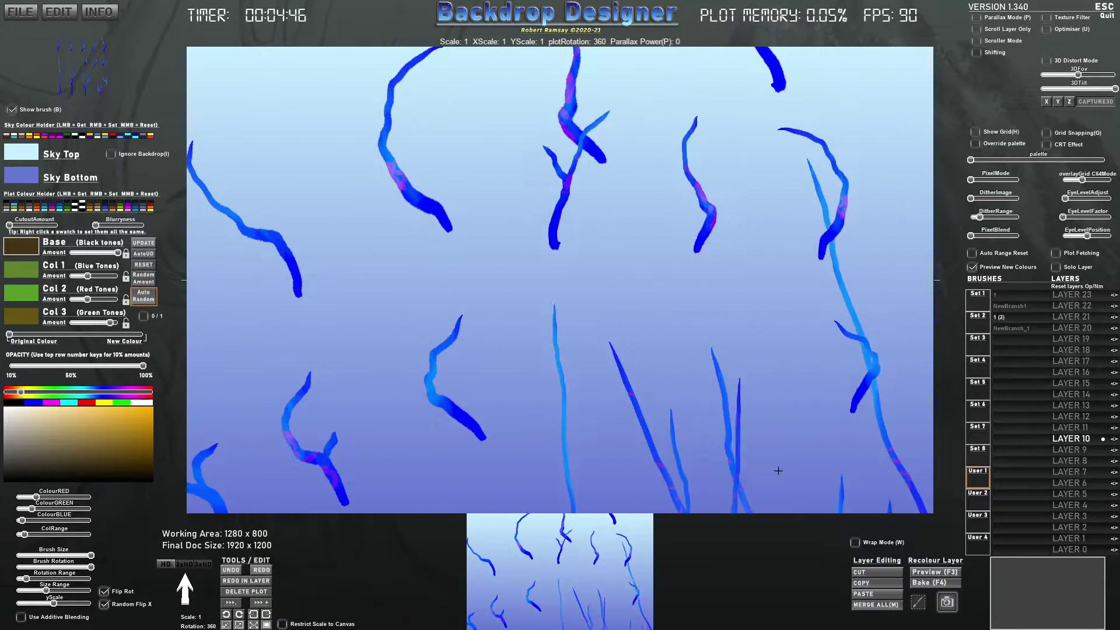
{"action": "left_click", "coordinate": [231, 569]}
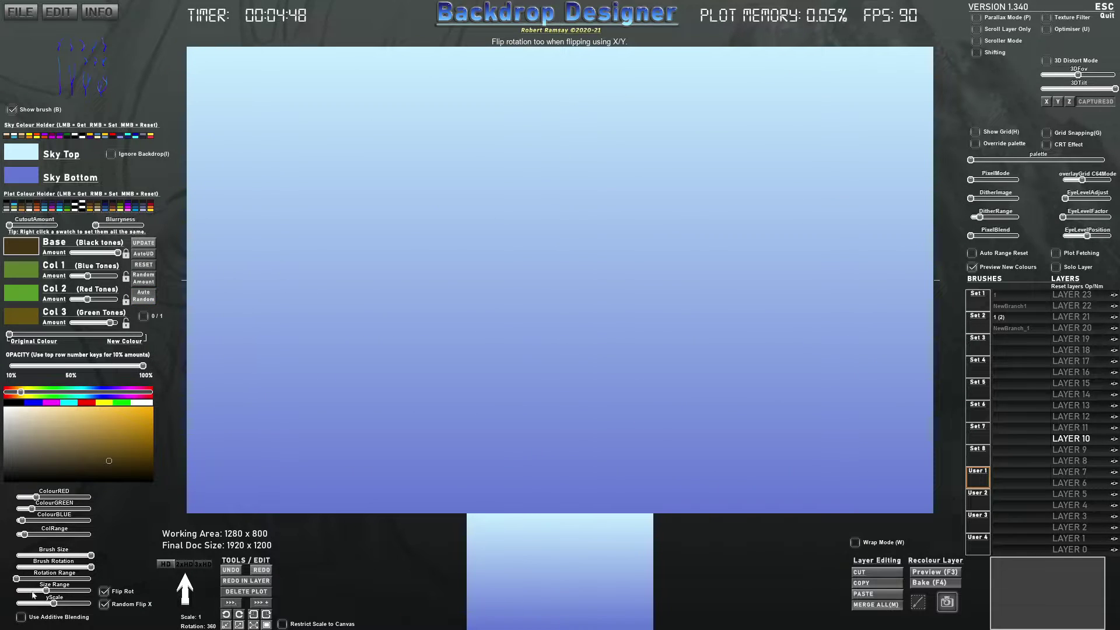
{"action": "left_click", "coordinate": [145, 609]}
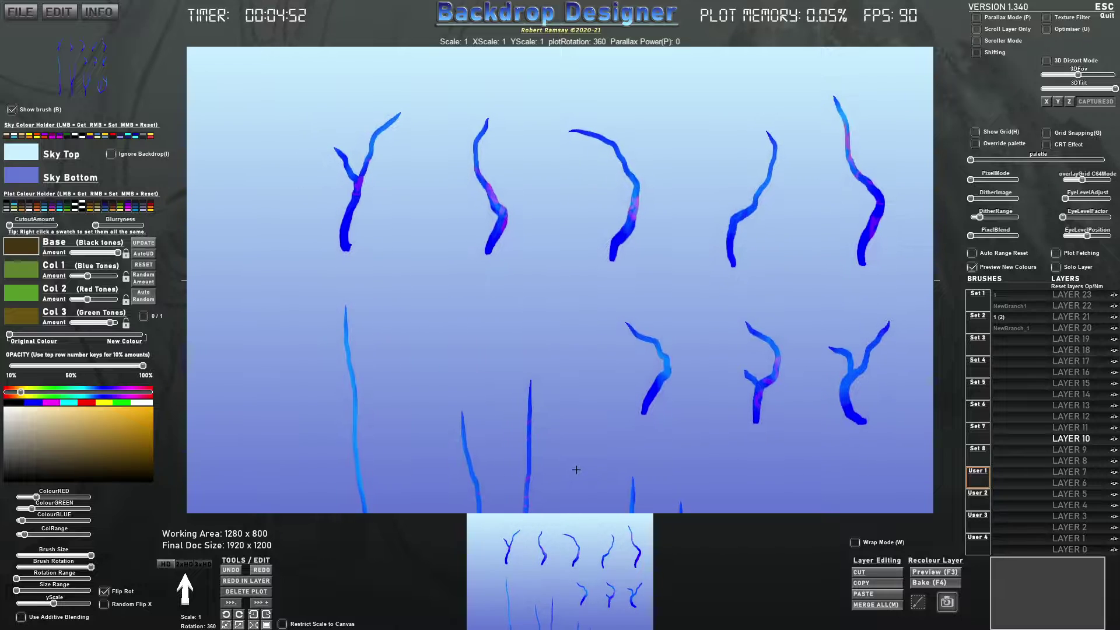
{"action": "left_click", "coordinate": [520, 462]}
- Capture the second branch of the sheet's top row as a brush named NewBranch_2
{"action": "left_click", "coordinate": [917, 602]}
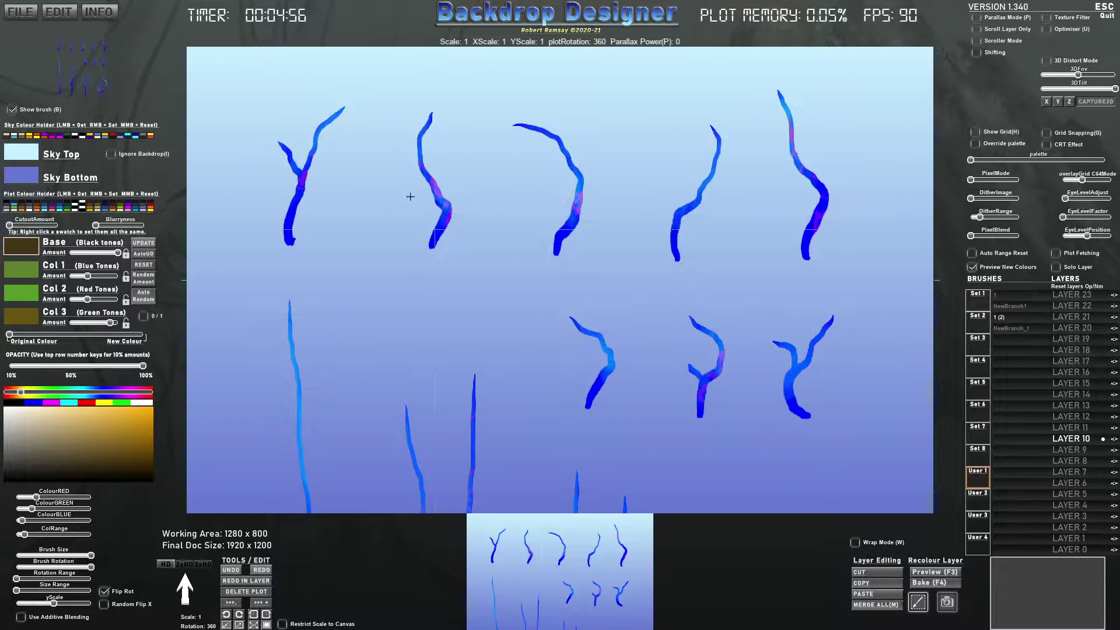
{"action": "left_click_drag", "start_coordinate": [400, 107], "coordinate": [467, 255]}
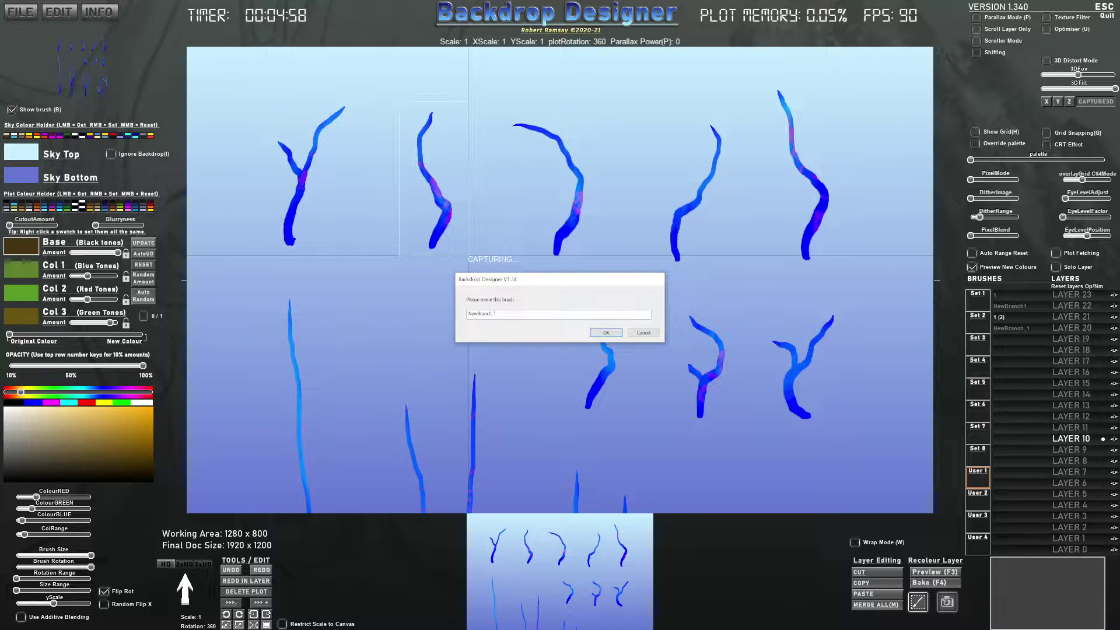
{"action": "key", "text": "Return"}
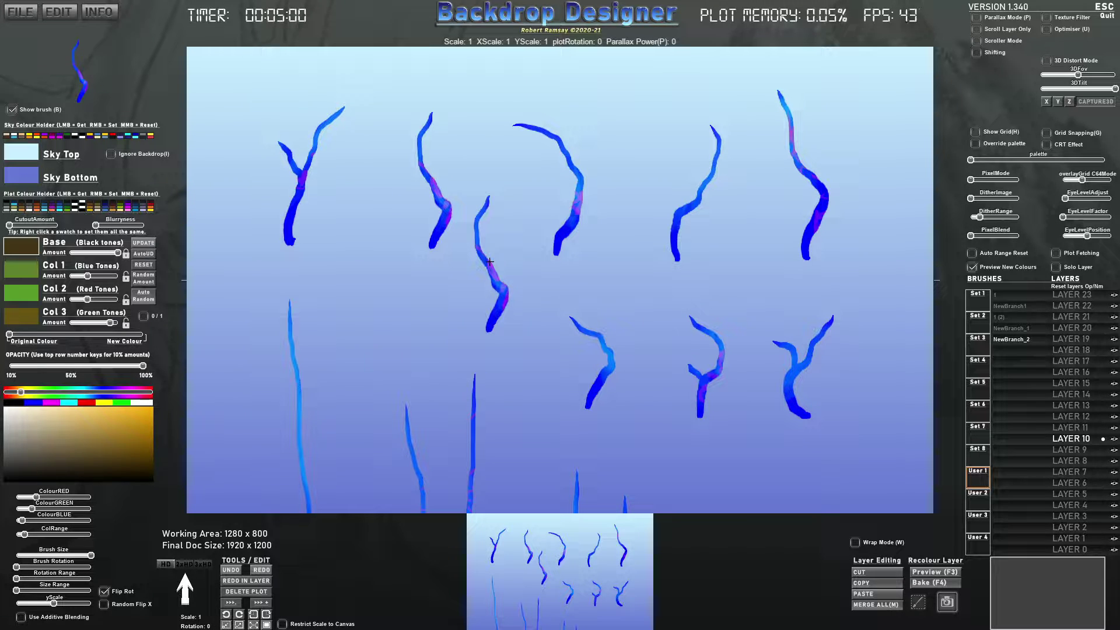
{"action": "left_click", "coordinate": [919, 605]}
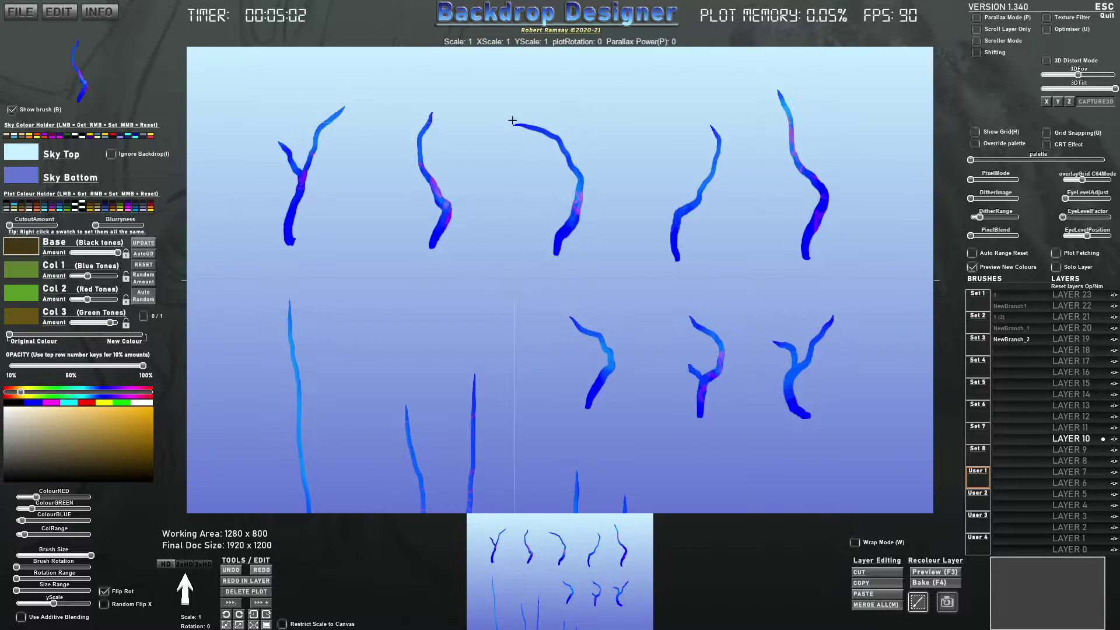
{"action": "mouse_move", "coordinate": [502, 112]}
{"action": "left_mouse_down"}
{"action": "mouse_move", "coordinate": [577, 178]}
{"action": "mouse_move", "coordinate": [606, 263]}
{"action": "left_mouse_up"}
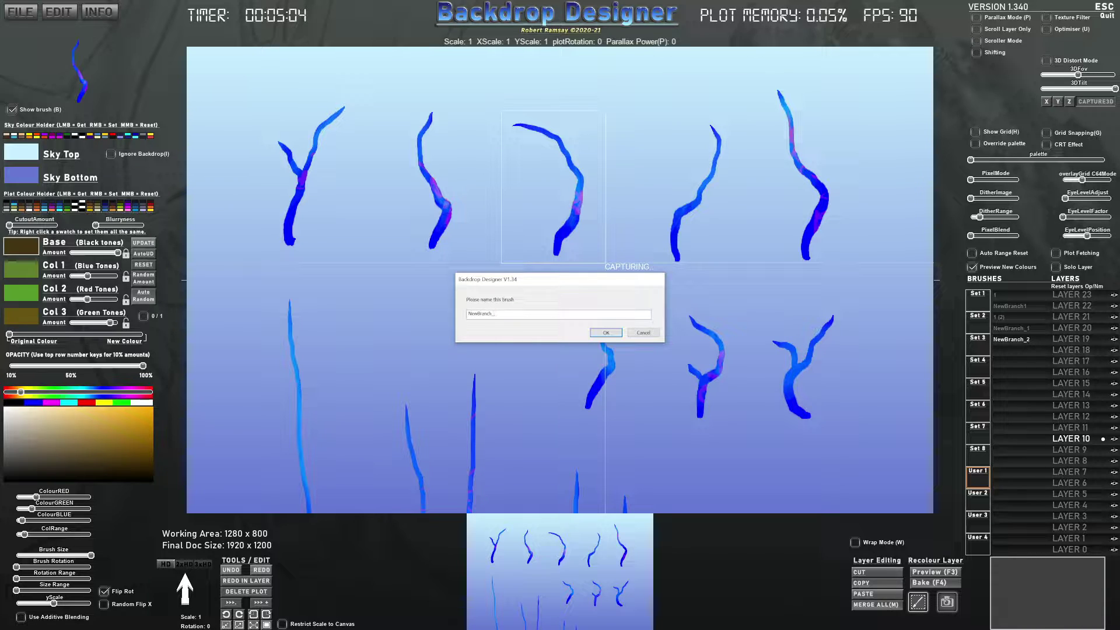
{"action": "key", "text": "Return"}
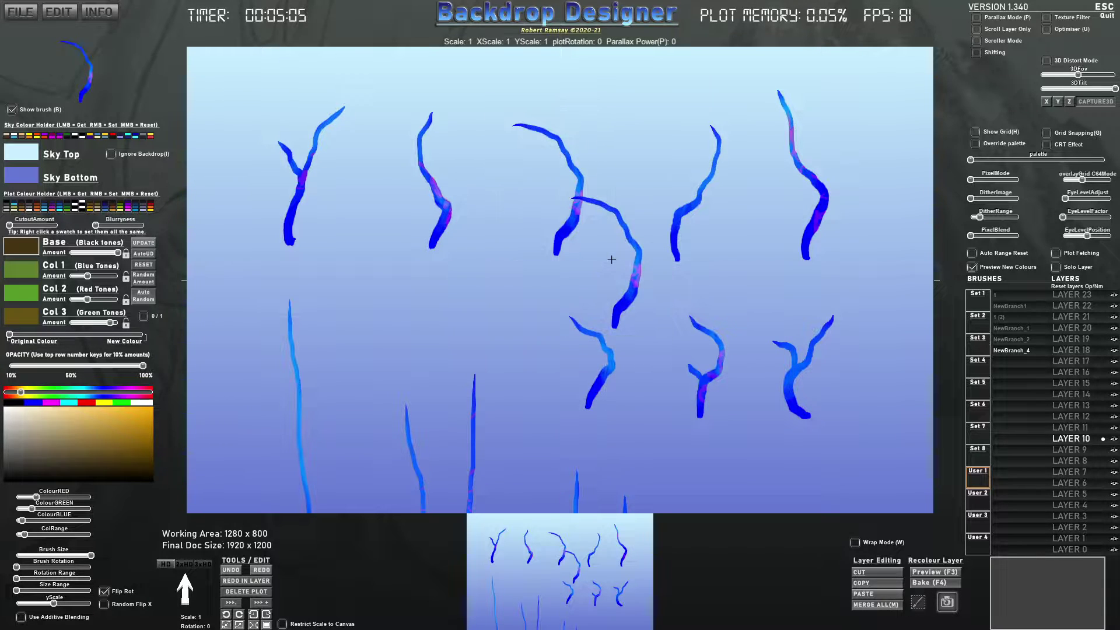
{"action": "right_click", "coordinate": [1031, 354]}
{"action": "left_click", "coordinate": [511, 323]}
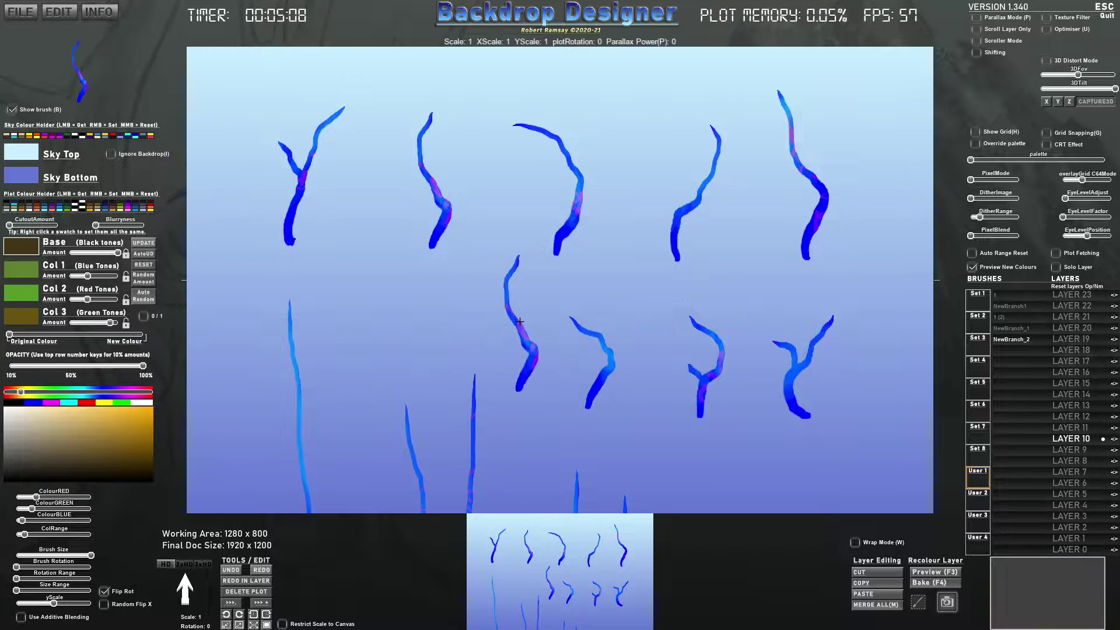
- Capture the third and fourth branches of the sheet's top row as brushes named NewBranch_3 and NewBranch_4
{"action": "left_click", "coordinate": [946, 602]}
{"action": "left_click_drag", "start_coordinate": [507, 111], "coordinate": [614, 268]}
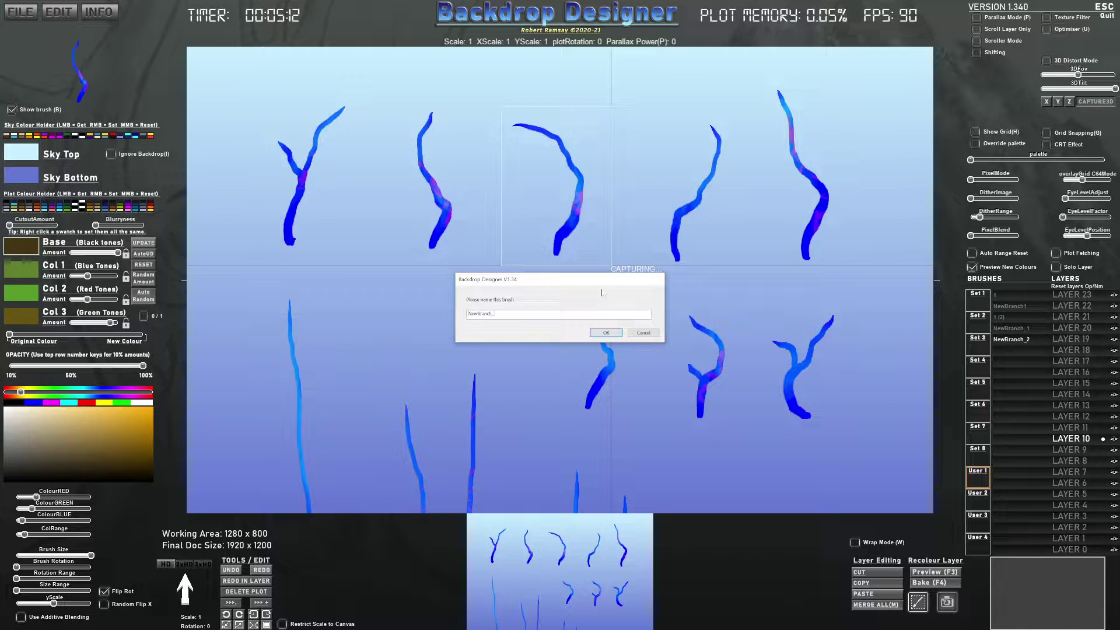
{"action": "key", "text": "Return"}
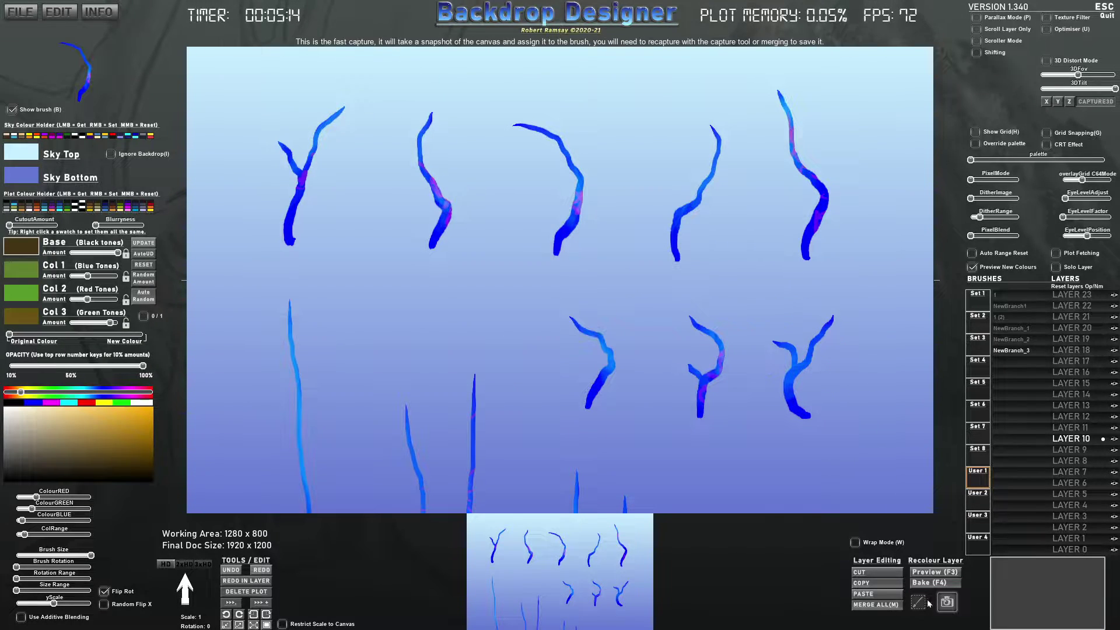
{"action": "mouse_move", "coordinate": [643, 106]}
{"action": "left_mouse_down"}
{"action": "mouse_move", "coordinate": [739, 230]}
{"action": "mouse_move", "coordinate": [747, 268]}
{"action": "left_mouse_up"}
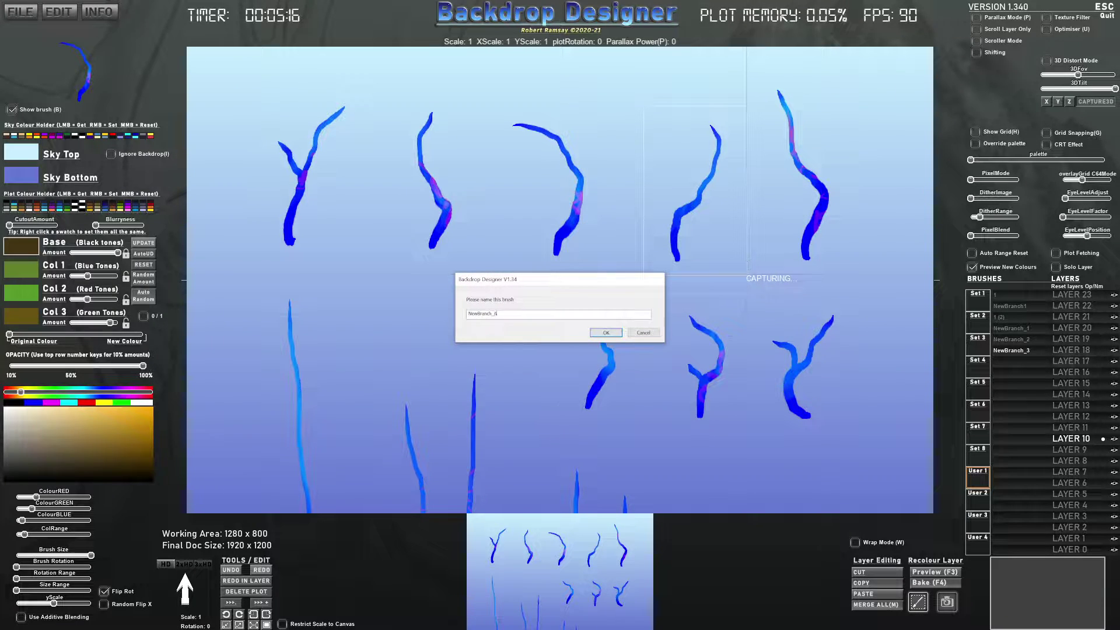
{"action": "type", "text": "NewBranch_4"}
{"action": "key", "text": "Return"}
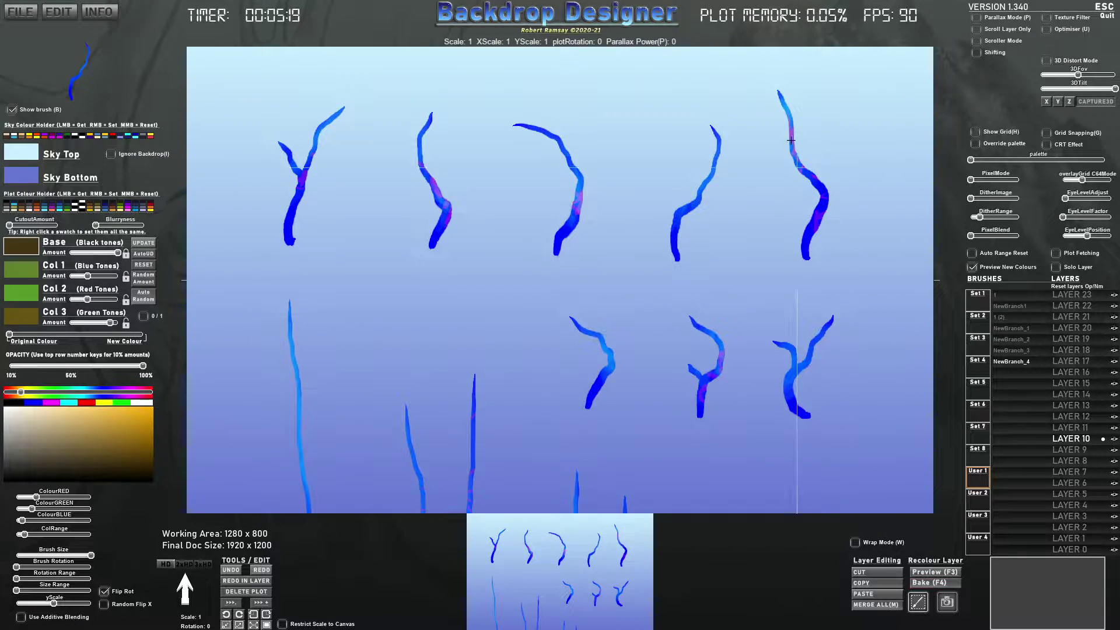
- Capture the top row's last branch as NewBranch_5 and the first short curved branch of the lower row as NewBranch_6
{"action": "mouse_move", "coordinate": [764, 76]}
{"action": "left_mouse_down"}
{"action": "mouse_move", "coordinate": [860, 250]}
{"action": "mouse_move", "coordinate": [860, 276]}
{"action": "left_mouse_up"}
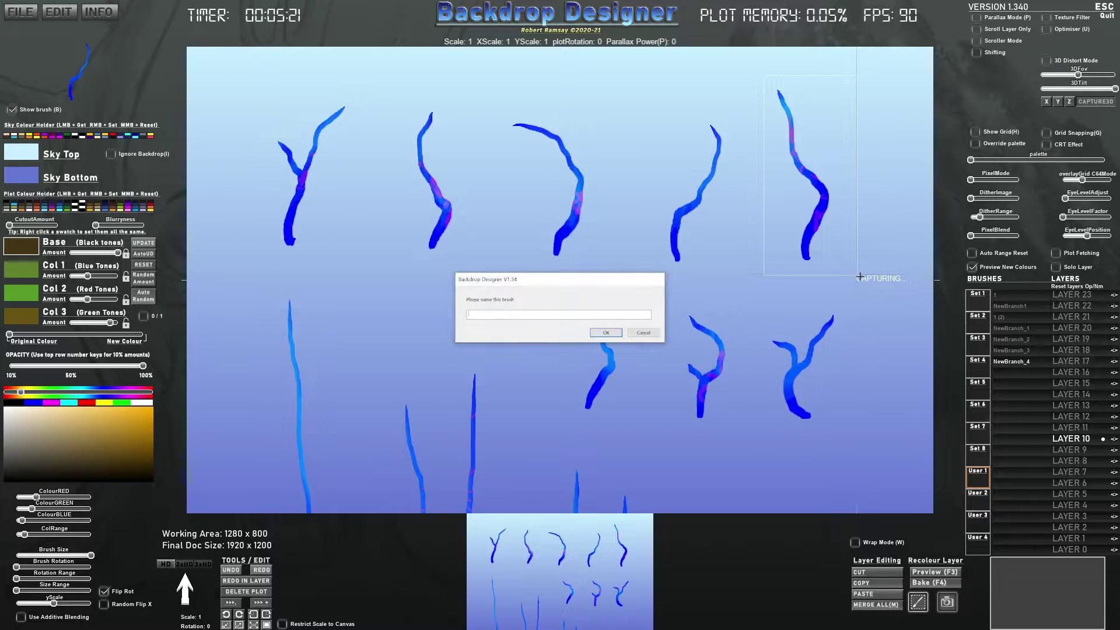
{"action": "type", "text": "NewBranch_5"}
{"action": "key", "text": "Return"}
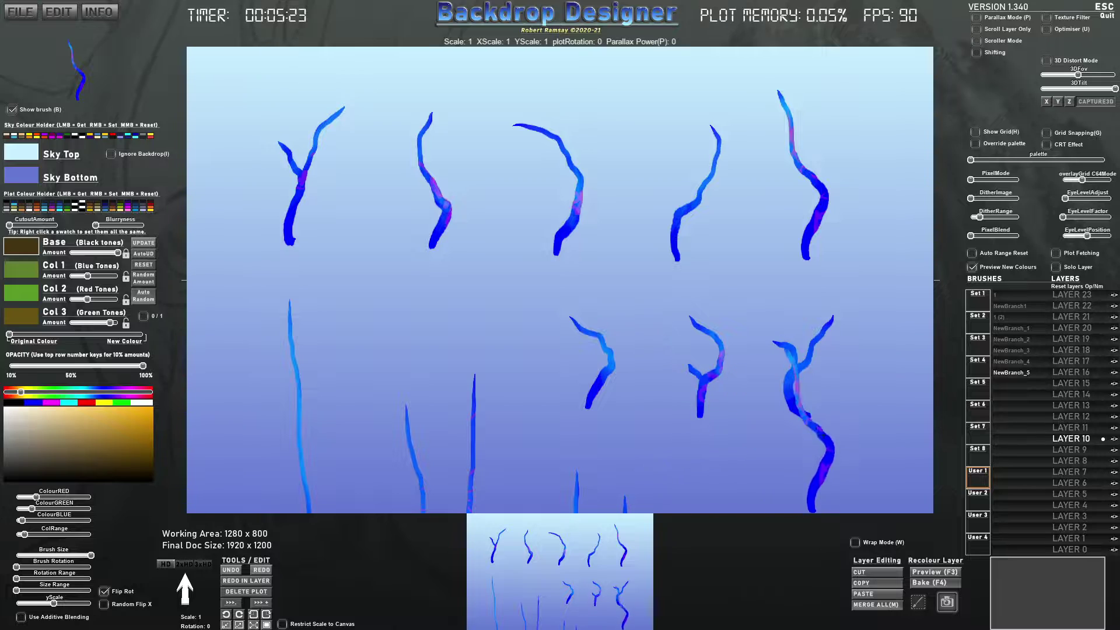
{"action": "left_click", "coordinate": [917, 602]}
{"action": "left_click_drag", "start_coordinate": [551, 300], "coordinate": [635, 418]}
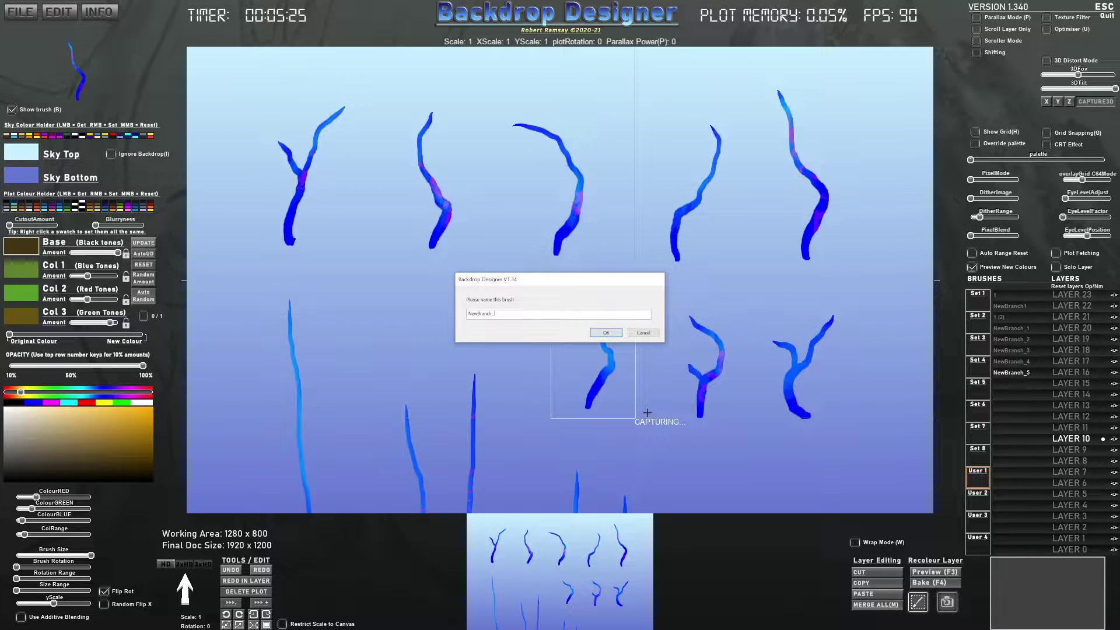
{"action": "key", "text": "Return"}
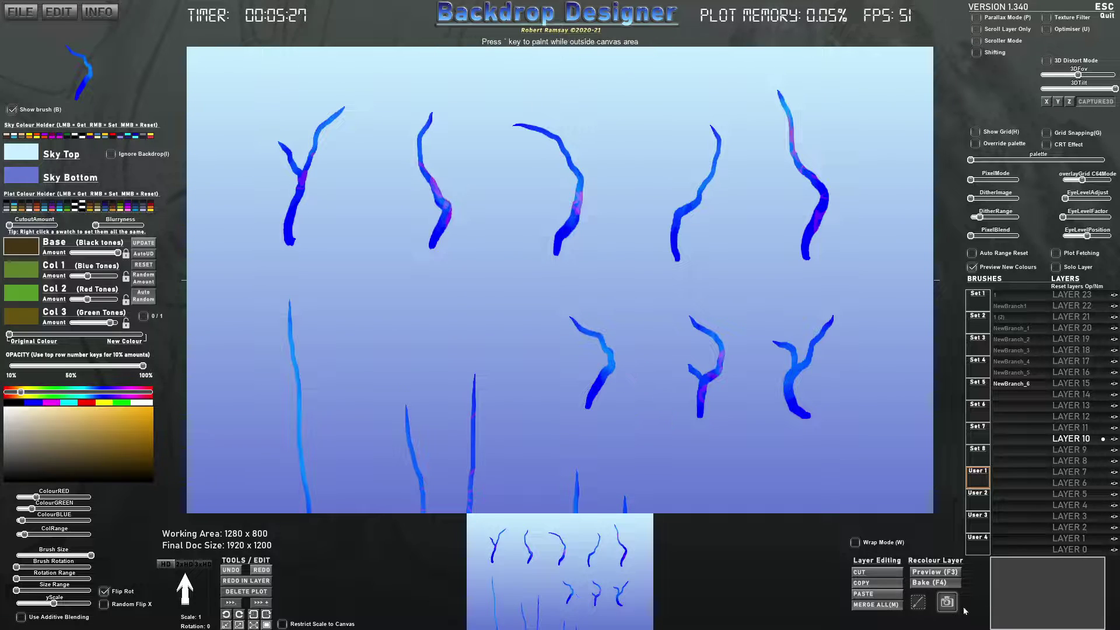
- Capture the lower row's two remaining forked branches as brushes named NewBranch_7 and NewBranch_8
{"action": "left_click_drag", "start_coordinate": [667, 302], "coordinate": [738, 428]}
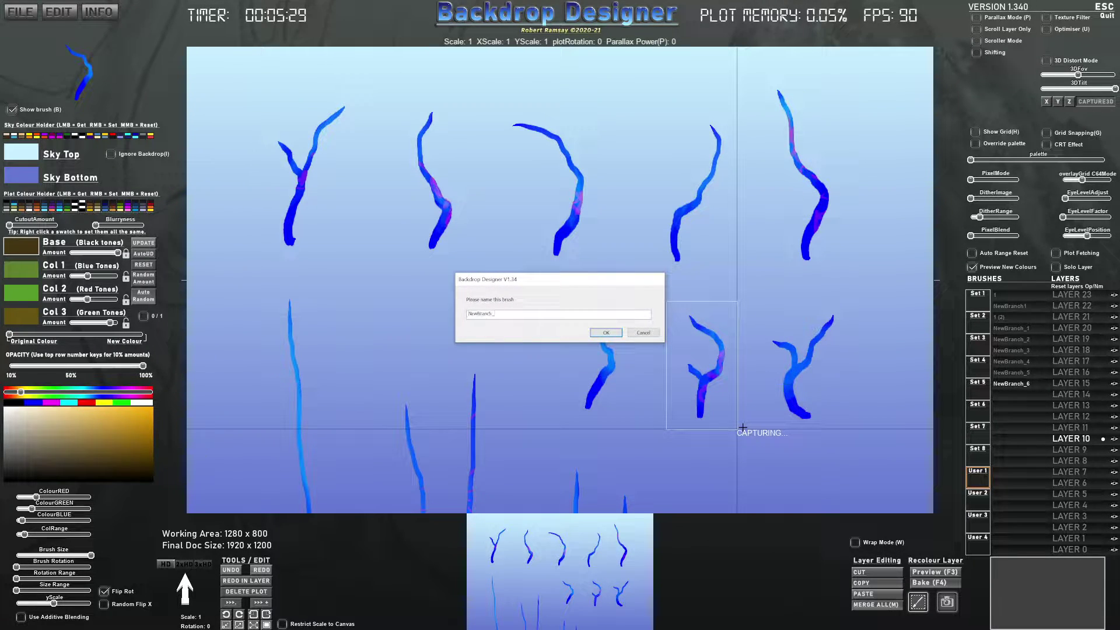
{"action": "type", "text": "7"}
{"action": "key", "text": "Return"}
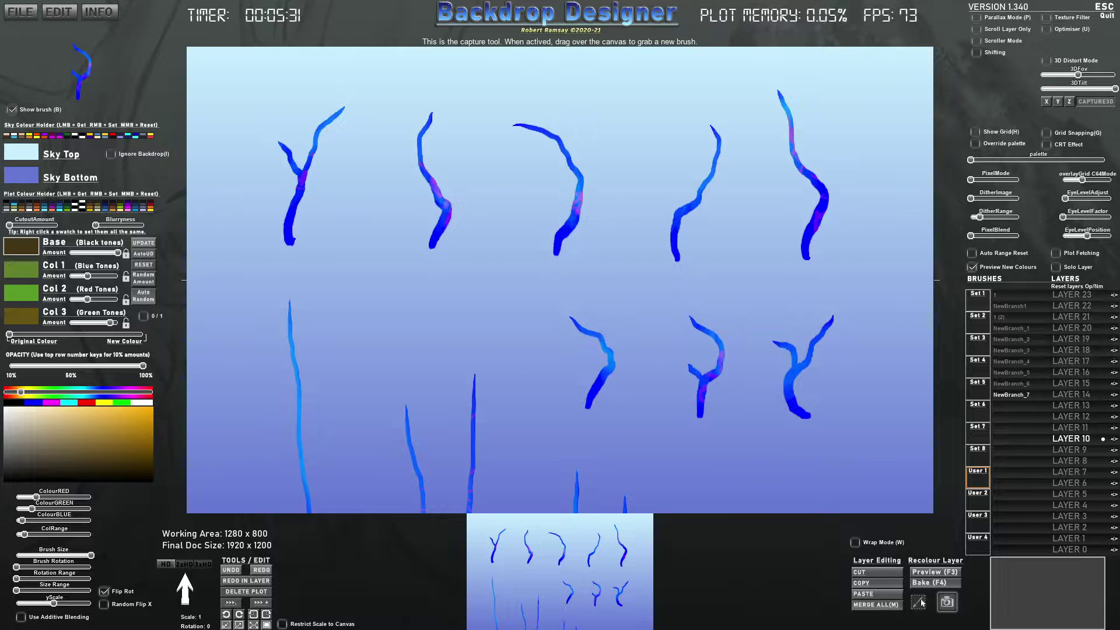
{"action": "left_click_drag", "start_coordinate": [756, 305], "coordinate": [851, 435]}
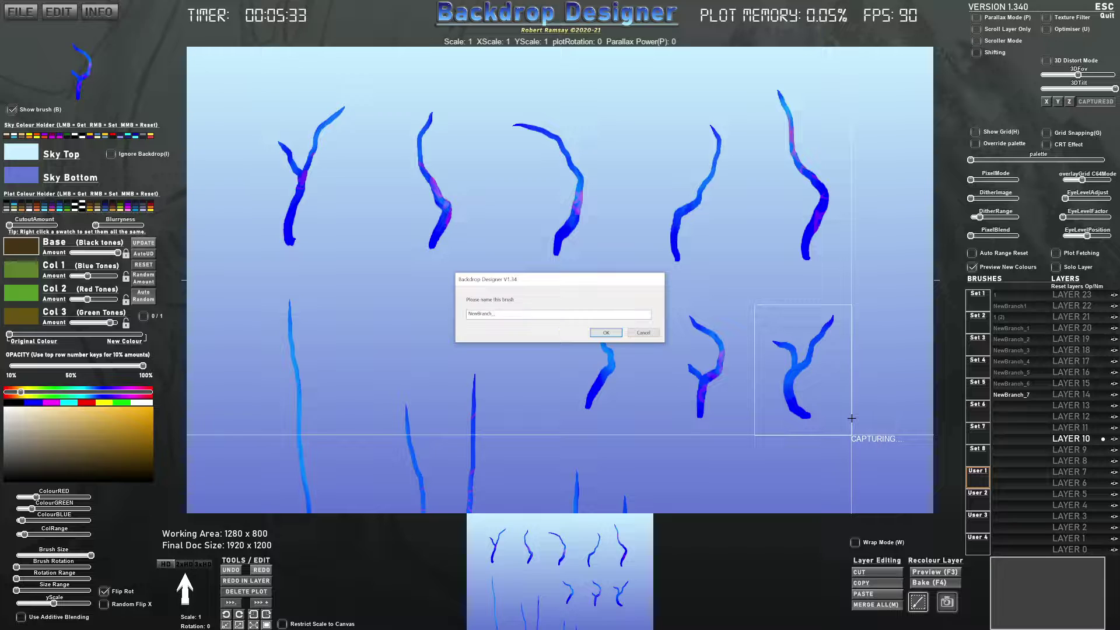
{"action": "key", "text": "Return"}
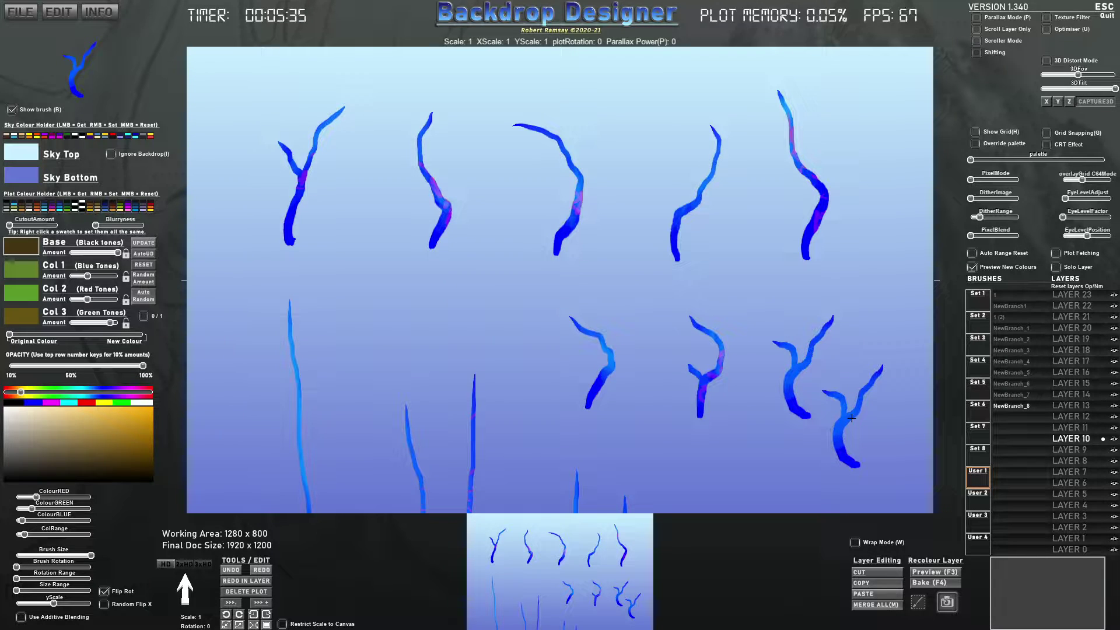
- Reset all plot data and mark the brushes NewBranch_1 to NewBranch_8 as a group for random picking
{"action": "key", "text": "Delete"}
{"action": "left_click", "coordinate": [510, 318]}
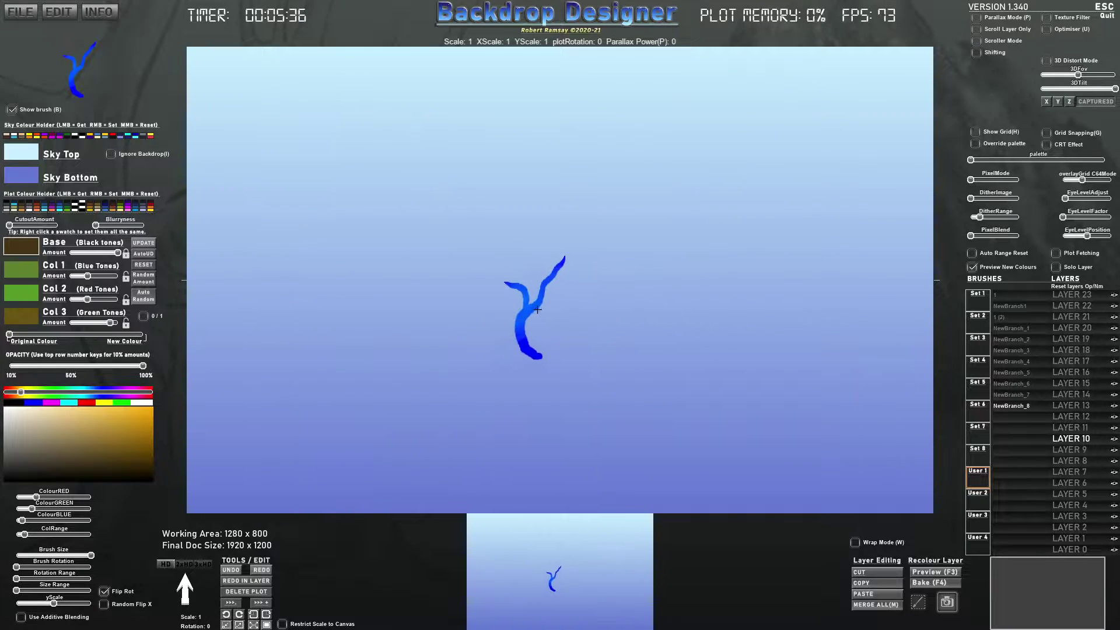
{"action": "left_click", "coordinate": [1010, 363]}
{"action": "left_click", "coordinate": [1011, 405]}
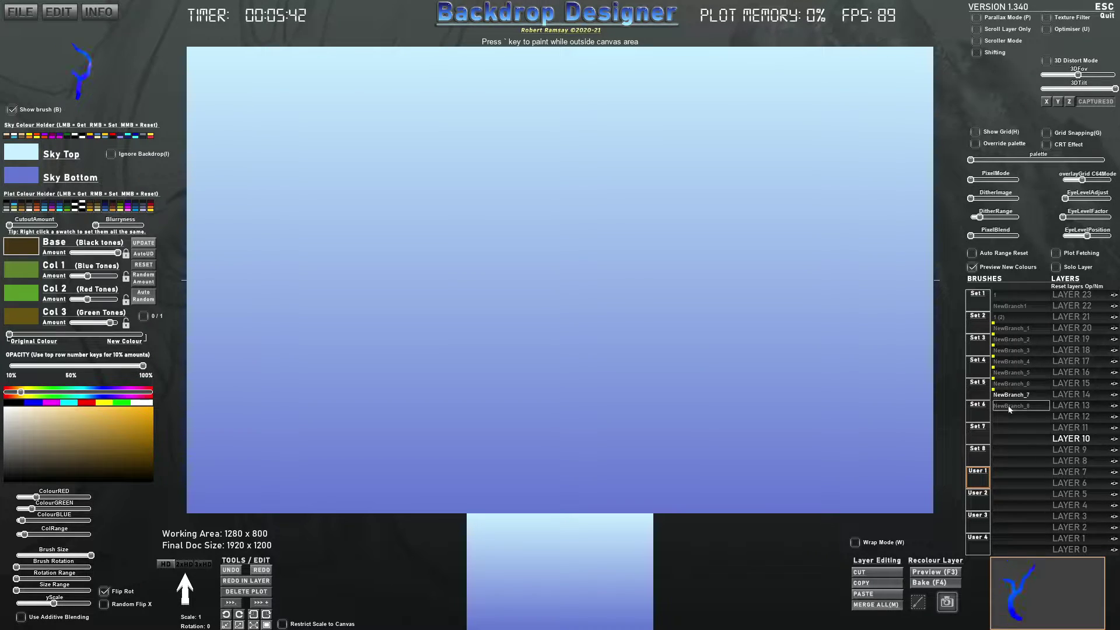
- Stamp a row of six NewBranch_8 branches in original colour across the upper half of the canvas
{"action": "left_click", "coordinate": [316, 242]}
{"action": "left_click", "coordinate": [376, 242]}
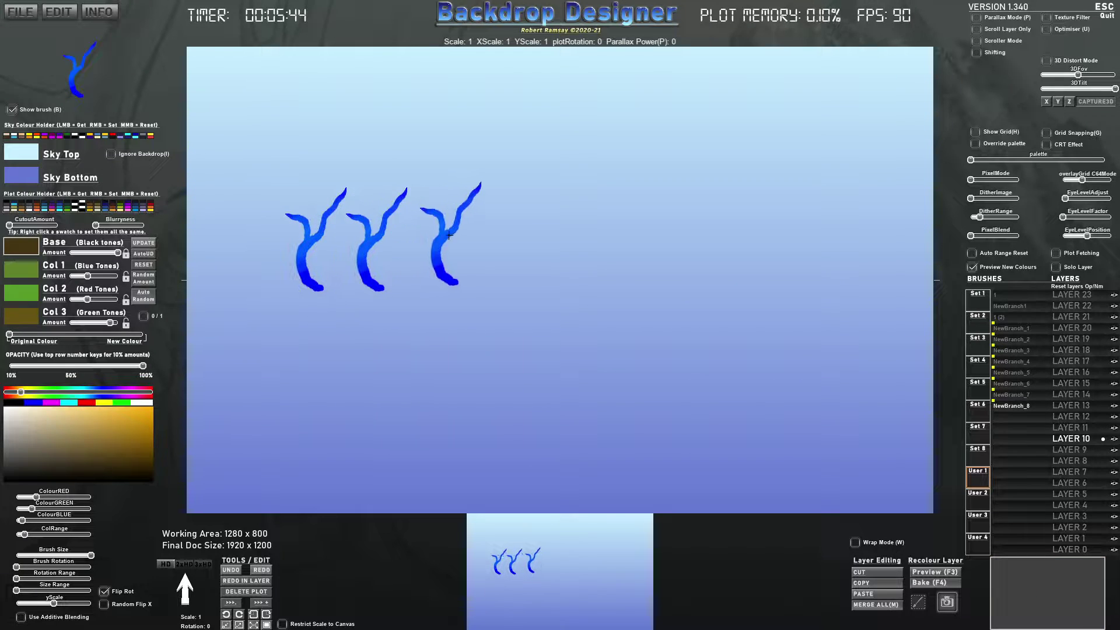
{"action": "left_click", "coordinate": [451, 238]}
{"action": "left_click", "coordinate": [522, 247]}
{"action": "left_click", "coordinate": [638, 252]}
{"action": "left_click", "coordinate": [701, 260]}
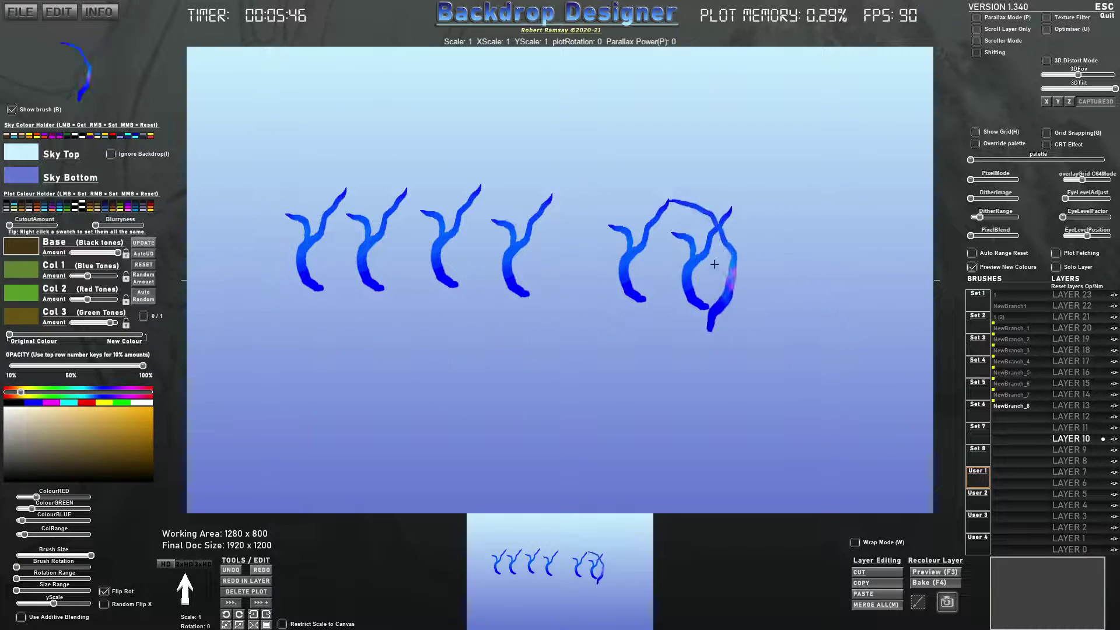
- Stamp a row of randomly picked branches across the canvas below the row of forked branches
{"action": "left_click", "coordinate": [641, 345]}
{"action": "left_click", "coordinate": [493, 365]}
{"action": "left_click", "coordinate": [357, 358]}
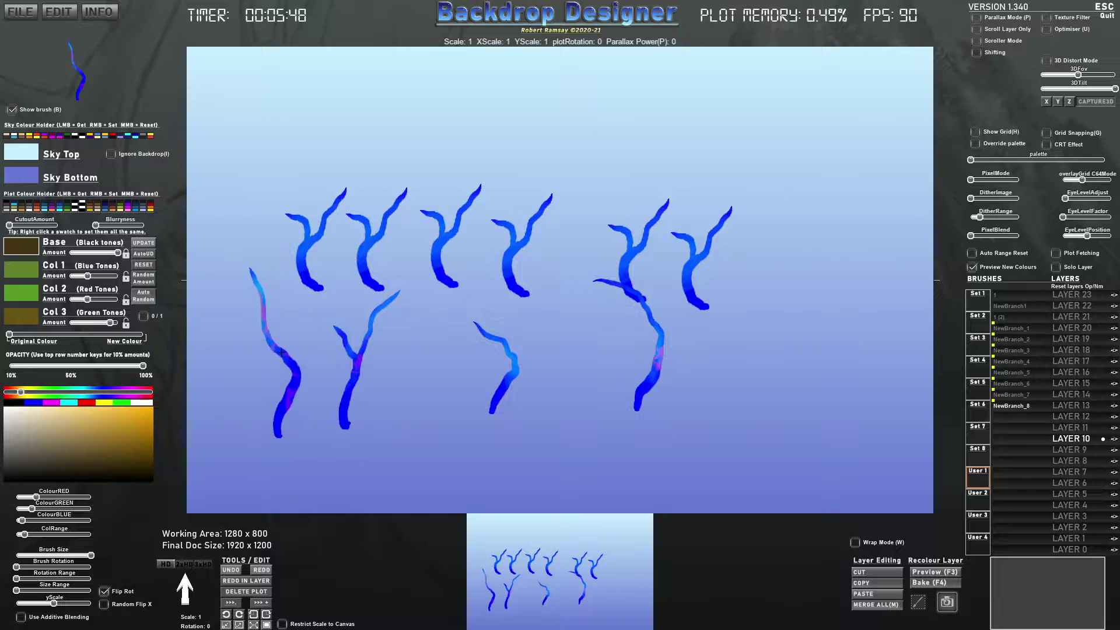
{"action": "left_click", "coordinate": [274, 350]}
{"action": "left_click", "coordinate": [414, 349]}
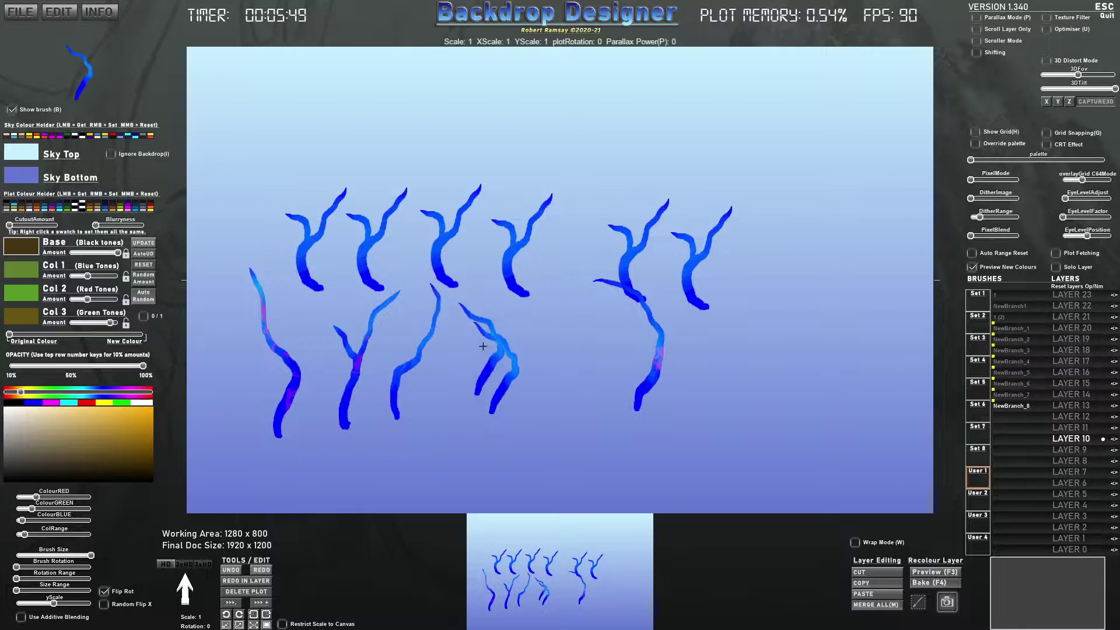
{"action": "left_click", "coordinate": [606, 364]}
{"action": "left_click", "coordinate": [670, 371]}
{"action": "left_click", "coordinate": [738, 373]}
{"action": "left_click", "coordinate": [792, 352]}
- Reset all plot data and stamp a short row of randomly picked branches in the upper canvas
{"action": "key", "text": "Delete"}
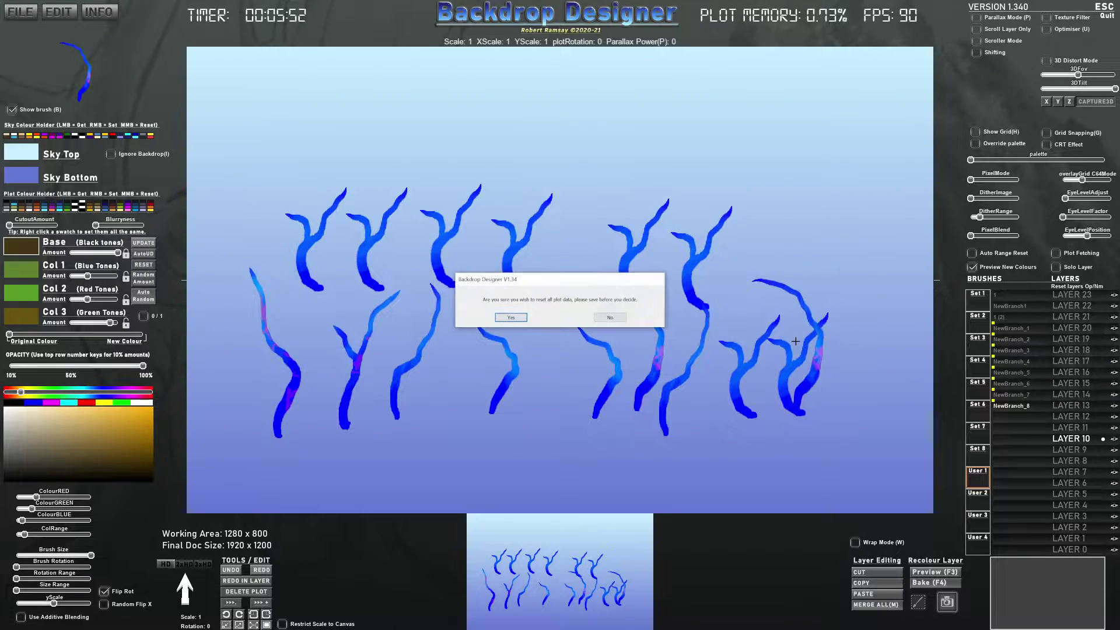
{"action": "left_click", "coordinate": [520, 316]}
{"action": "left_click", "coordinate": [361, 254]}
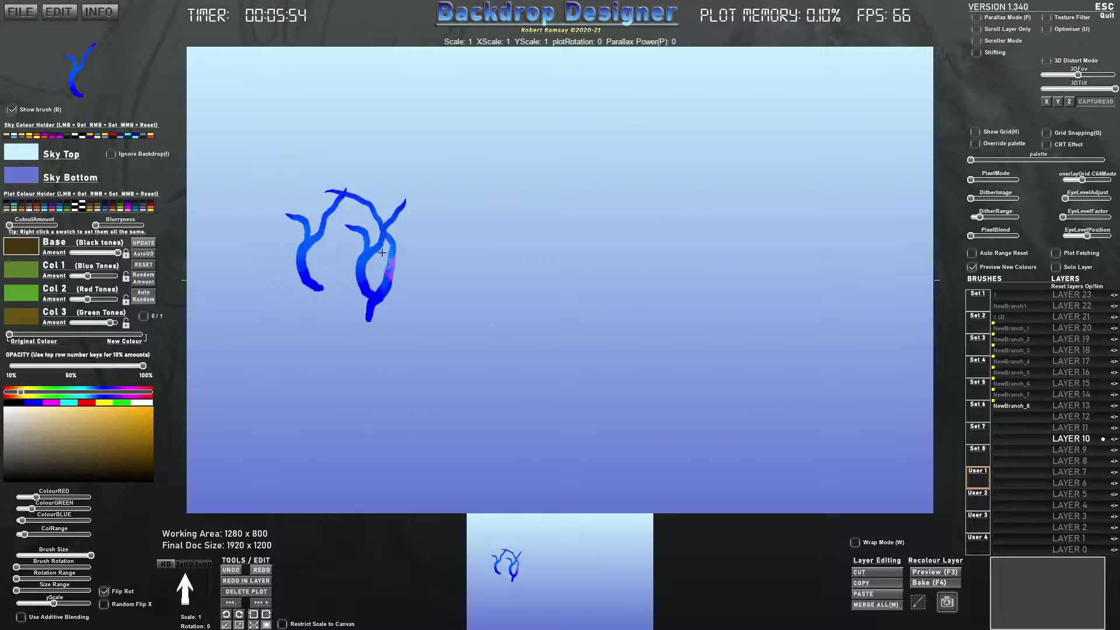
{"action": "left_click", "coordinate": [420, 248]}
{"action": "left_click", "coordinate": [479, 254]}
{"action": "left_click", "coordinate": [479, 253]}
- Reset all plot data and stamp five randomly picked branches in original colour in a row across the upper canvas
{"action": "key", "text": "Delete"}
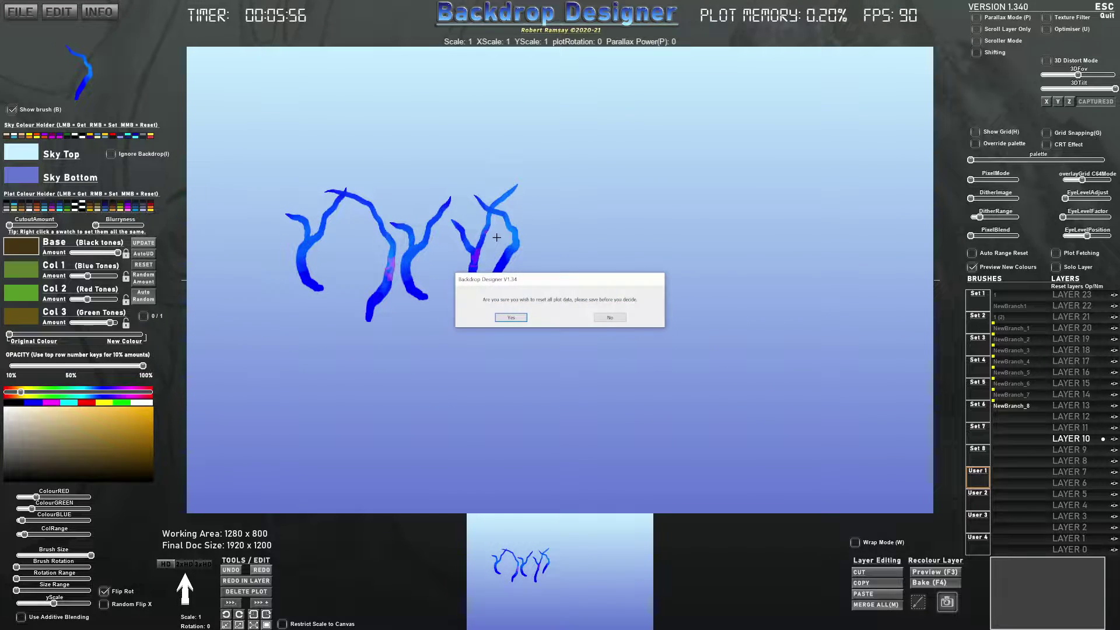
{"action": "left_click", "coordinate": [516, 319]}
{"action": "left_click", "coordinate": [330, 226]}
{"action": "left_click", "coordinate": [395, 231]}
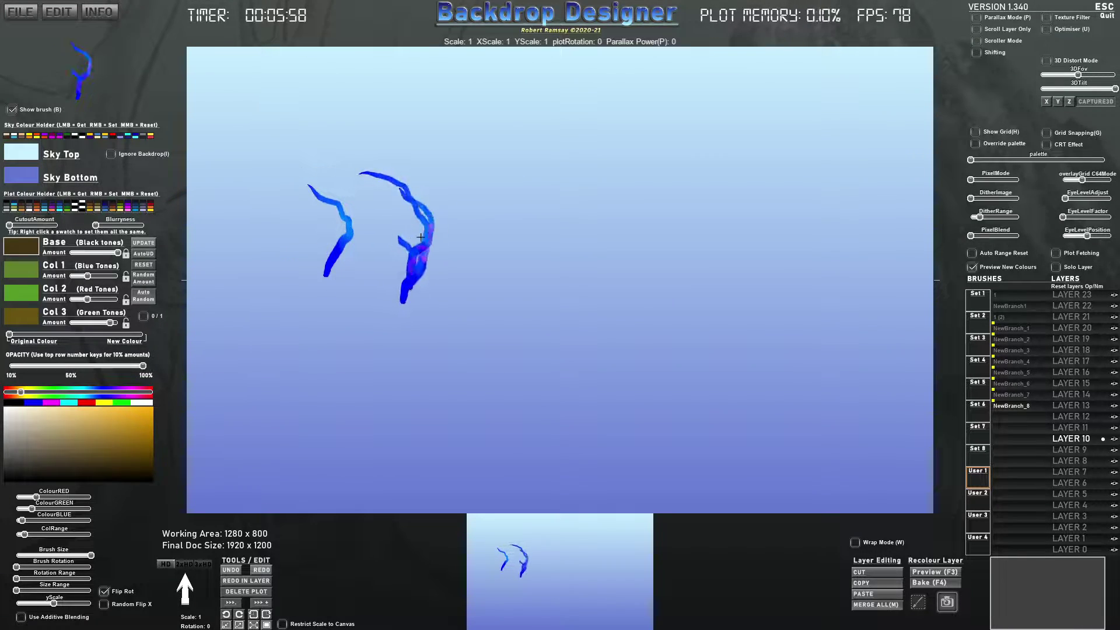
{"action": "left_click", "coordinate": [483, 227]}
{"action": "left_click", "coordinate": [545, 226]}
{"action": "left_click", "coordinate": [580, 223]}
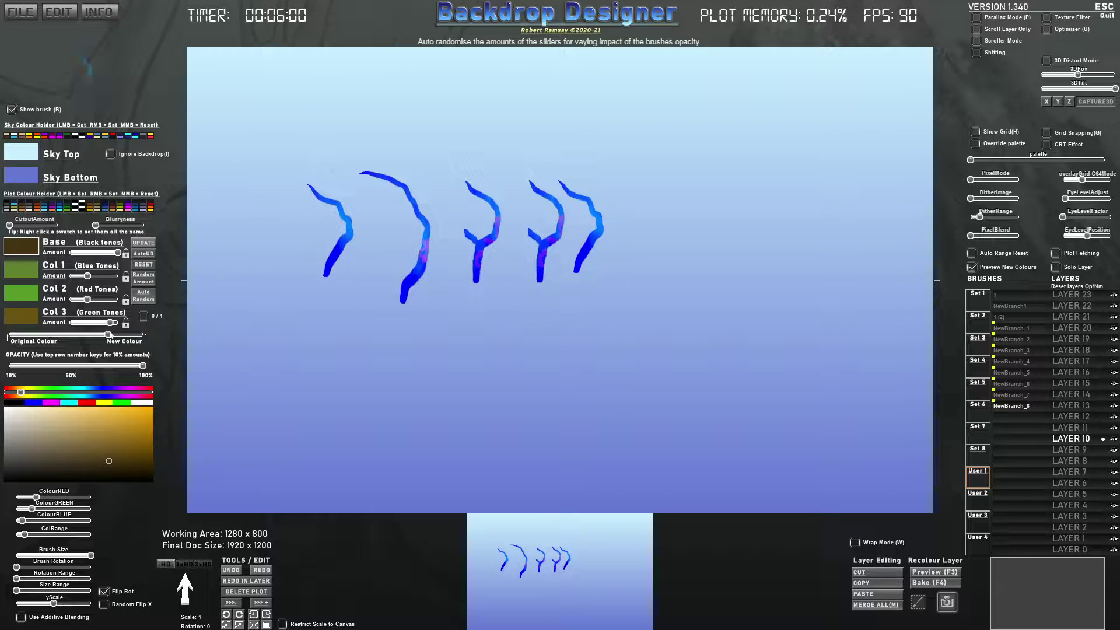
- Shift the brush colour fully to New Colour and stamp seven randomly picked branches in a row below the blue ones
{"action": "left_click", "coordinate": [366, 359]}
{"action": "left_click", "coordinate": [420, 353]}
{"action": "left_click", "coordinate": [463, 365]}
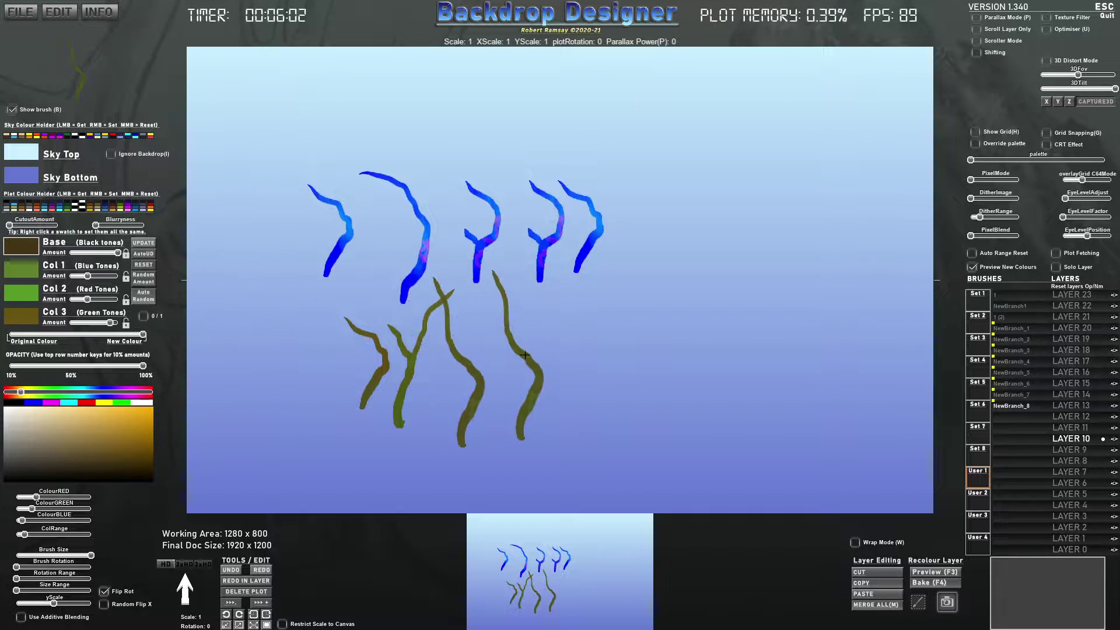
{"action": "left_click", "coordinate": [519, 355]}
{"action": "left_click", "coordinate": [606, 349]}
{"action": "left_click", "coordinate": [639, 347]}
{"action": "left_click", "coordinate": [657, 342]}
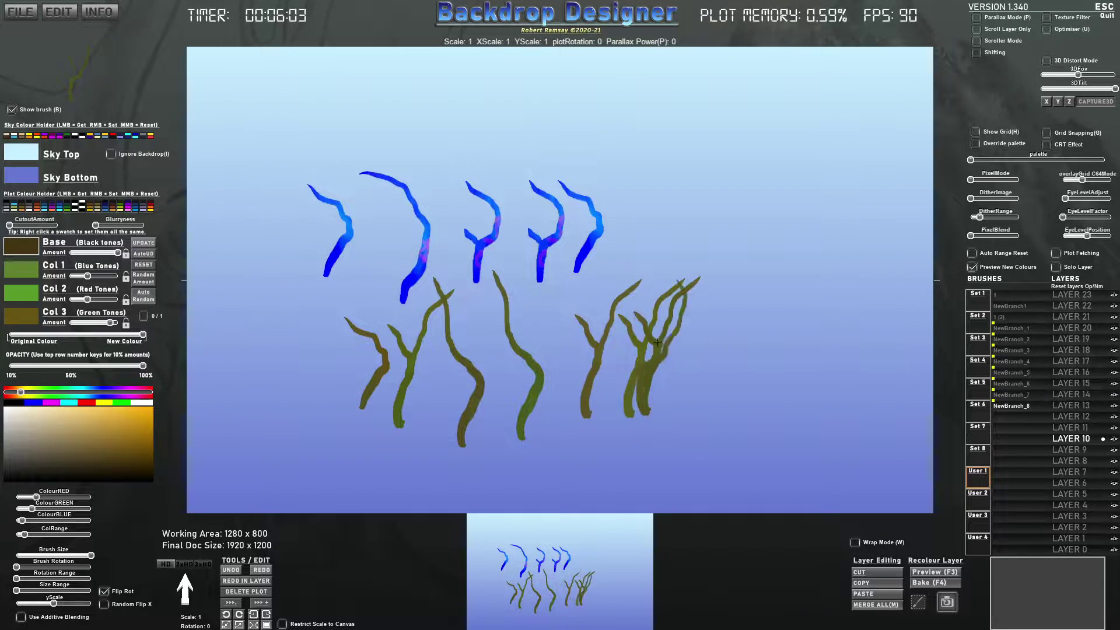
- Turn on Auto Random colour amounts and stamp eleven randomly picked branches across the lower half of the canvas
{"action": "left_click", "coordinate": [145, 300]}
{"action": "left_click", "coordinate": [305, 382]}
{"action": "left_click", "coordinate": [362, 391]}
{"action": "left_click", "coordinate": [451, 402]}
{"action": "left_click", "coordinate": [491, 390]}
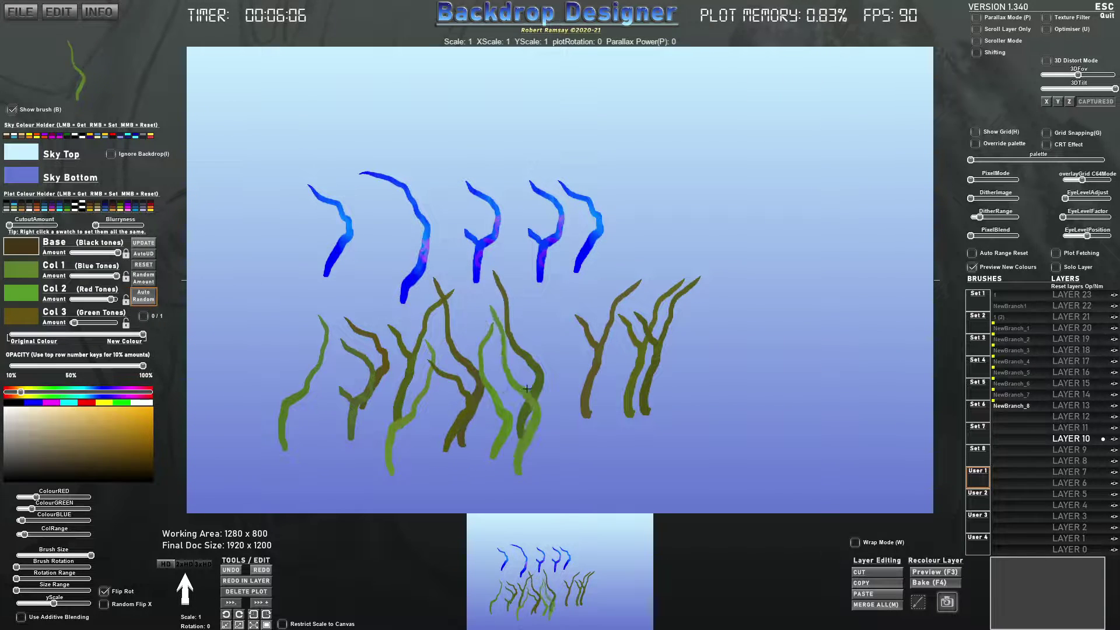
{"action": "left_click", "coordinate": [535, 383]}
{"action": "left_click", "coordinate": [599, 388]}
{"action": "left_click", "coordinate": [646, 371]}
{"action": "left_click", "coordinate": [710, 371]}
{"action": "left_click", "coordinate": [749, 366]}
{"action": "left_click", "coordinate": [793, 359]}
{"action": "left_click", "coordinate": [816, 358]}
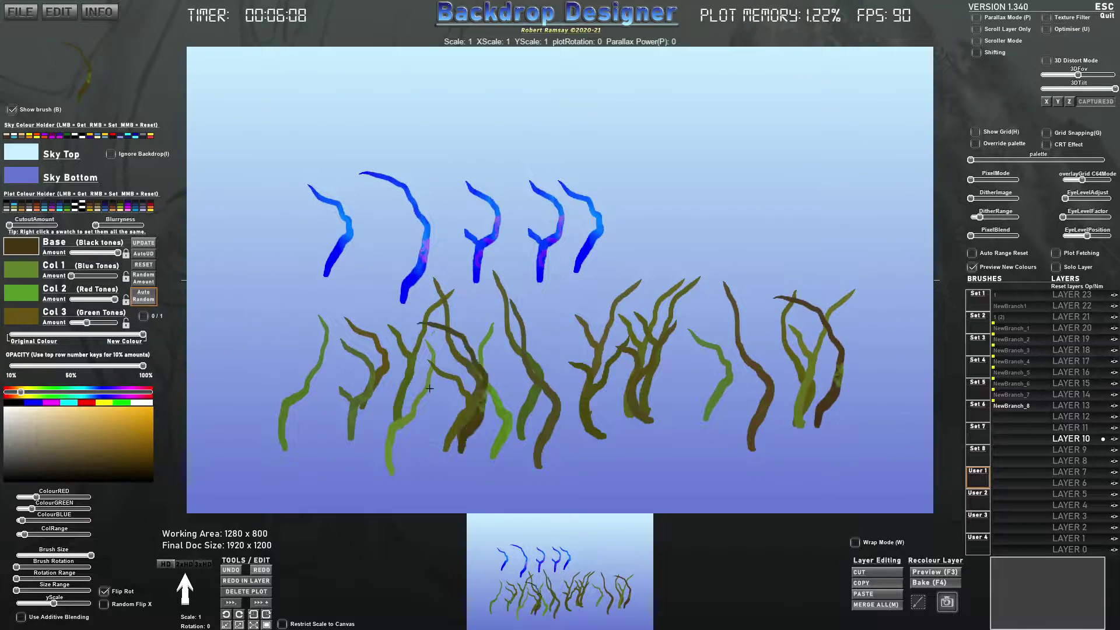
- Paint a dense band of overlapping random branches across the lower canvas and reset all plot data
{"action": "mouse_move", "coordinate": [216, 394]}
{"action": "left_mouse_down"}
{"action": "mouse_move", "coordinate": [242, 393]}
{"action": "mouse_move", "coordinate": [436, 404]}
{"action": "mouse_move", "coordinate": [672, 396]}
{"action": "mouse_move", "coordinate": [870, 426]}
{"action": "mouse_move", "coordinate": [246, 410]}
{"action": "left_mouse_up"}
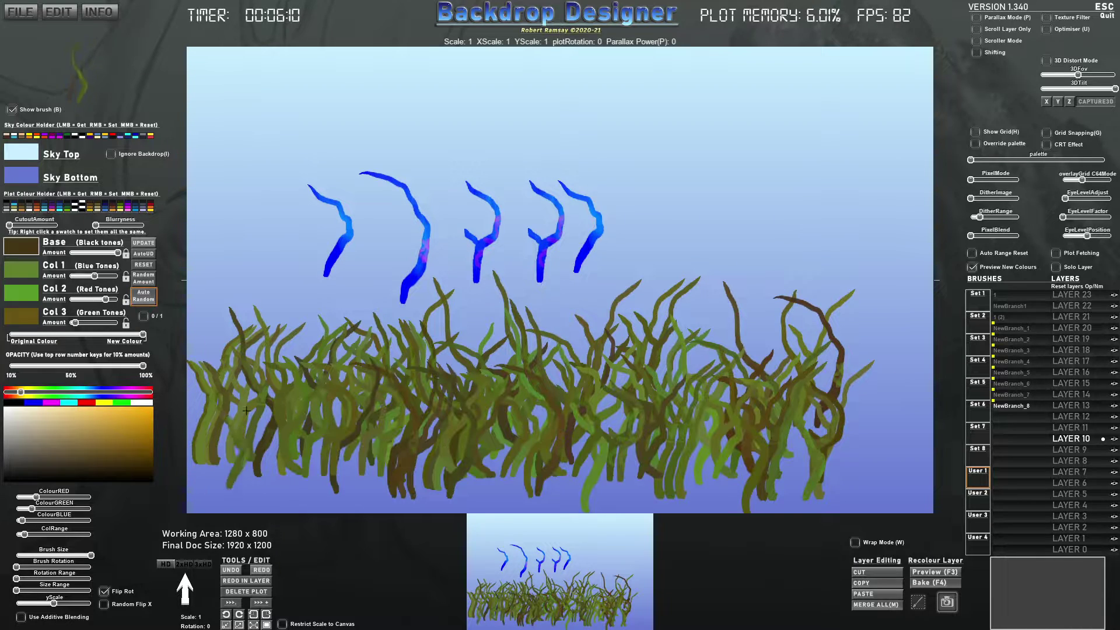
{"action": "key", "text": "Delete"}
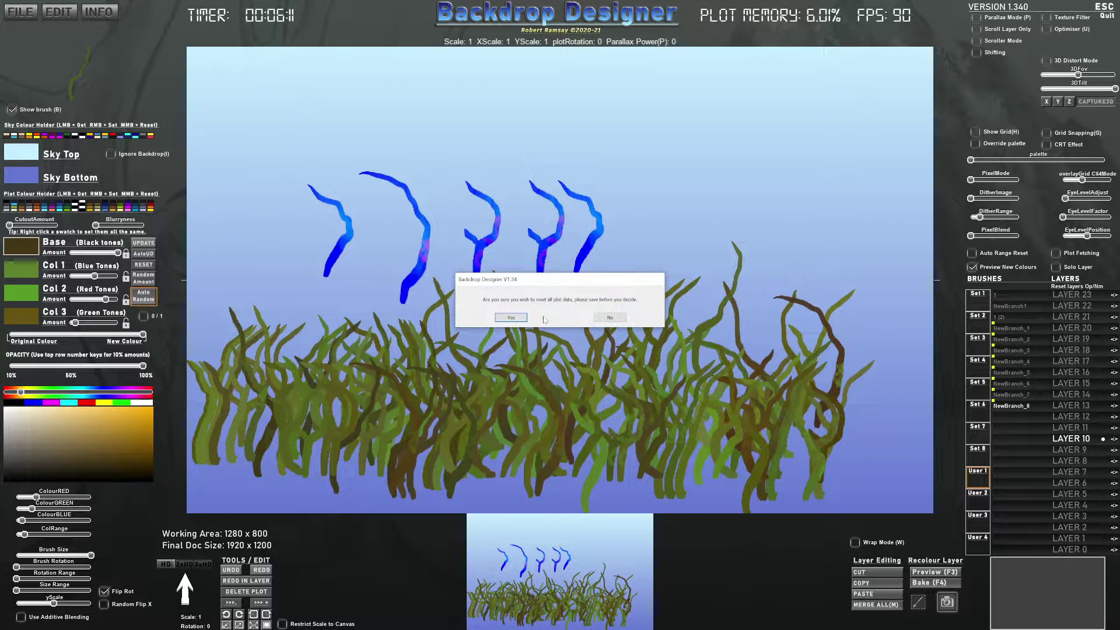
{"action": "left_click", "coordinate": [510, 318]}
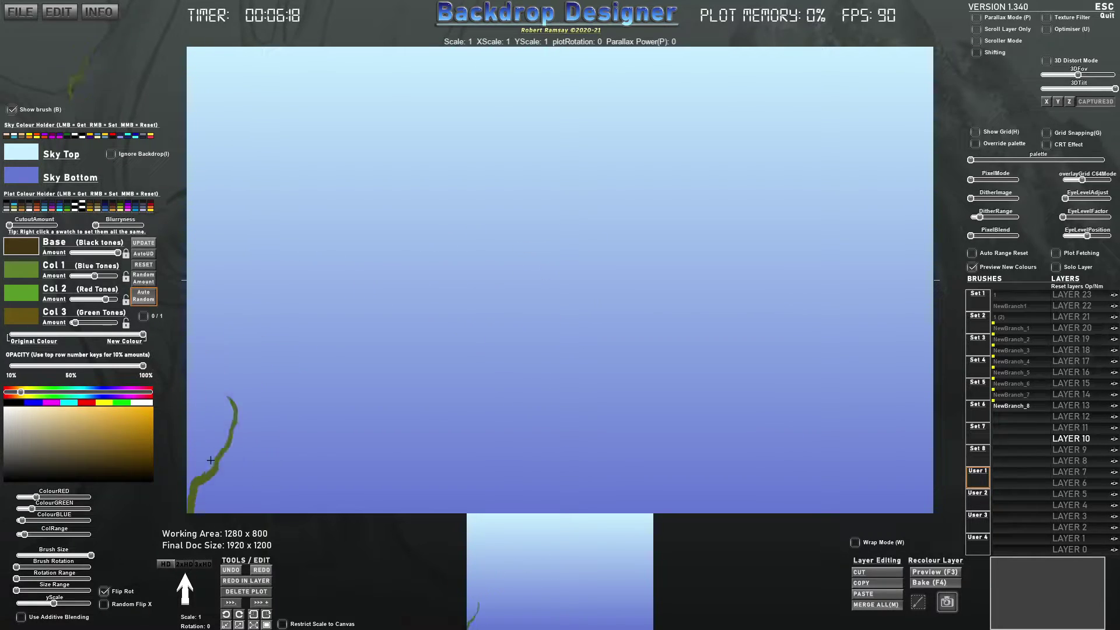
- Paint a dense strip of random branches along the canvas's bottom edge, enable Random Flip X with a wider size range, and reset all plot data
{"action": "mouse_move", "coordinate": [205, 464]}
{"action": "left_mouse_down"}
{"action": "mouse_move", "coordinate": [842, 467]}
{"action": "mouse_move", "coordinate": [912, 450]}
{"action": "left_mouse_up"}
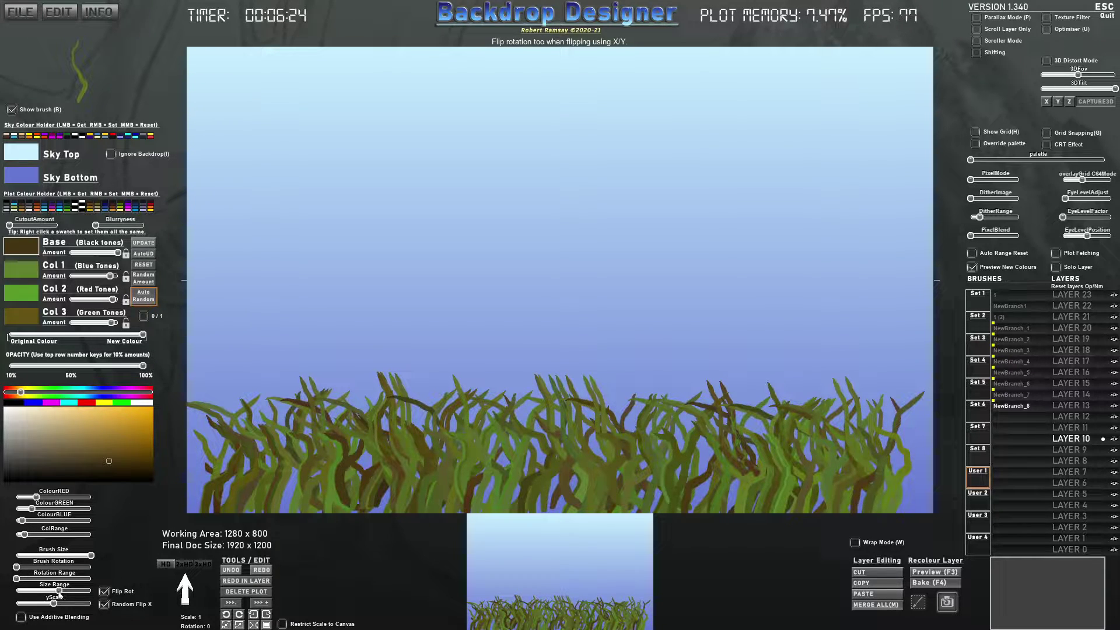
{"action": "key", "text": "Delete"}
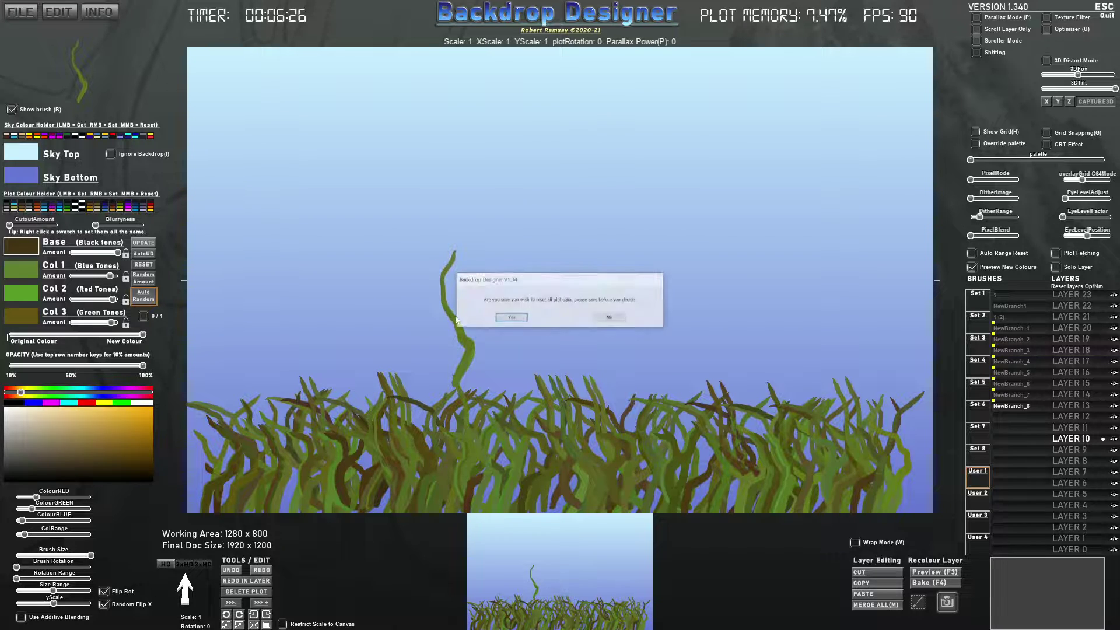
{"action": "left_click", "coordinate": [521, 319]}
- Paint a large tangled mass of flipped, size-varied branches in the middle of the canvas and reset all plot data
{"action": "mouse_move", "coordinate": [444, 267]}
{"action": "left_mouse_down"}
{"action": "mouse_move", "coordinate": [745, 268]}
{"action": "mouse_move", "coordinate": [743, 302]}
{"action": "mouse_move", "coordinate": [351, 343]}
{"action": "mouse_move", "coordinate": [605, 338]}
{"action": "mouse_move", "coordinate": [757, 367]}
{"action": "mouse_move", "coordinate": [418, 394]}
{"action": "mouse_move", "coordinate": [761, 388]}
{"action": "mouse_move", "coordinate": [412, 425]}
{"action": "mouse_move", "coordinate": [717, 418]}
{"action": "mouse_move", "coordinate": [348, 428]}
{"action": "mouse_move", "coordinate": [692, 421]}
{"action": "mouse_move", "coordinate": [793, 326]}
{"action": "left_mouse_up"}
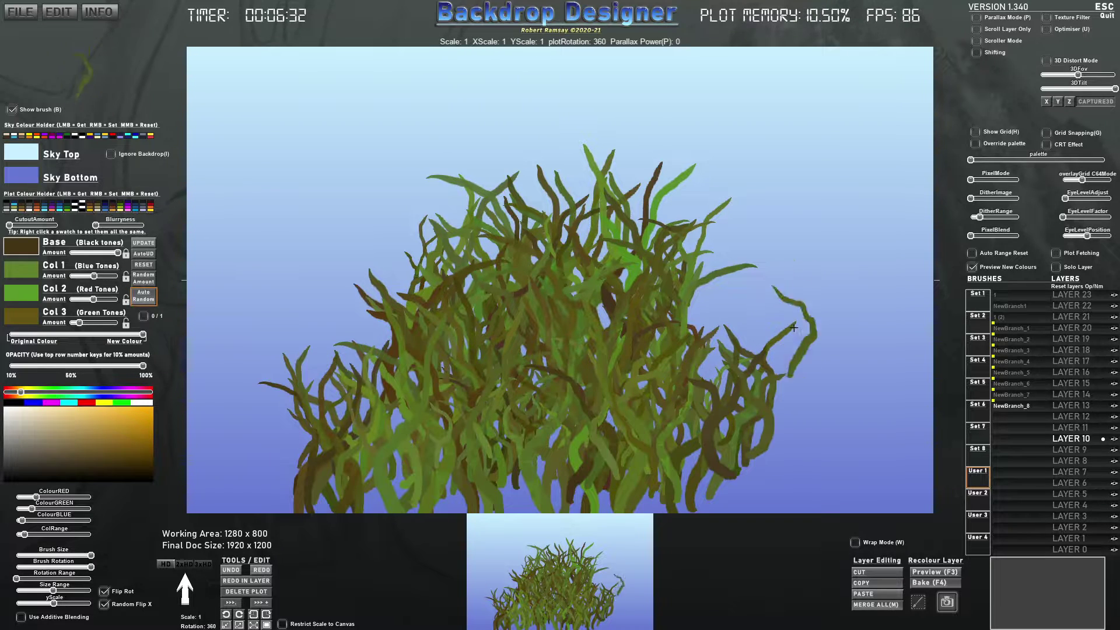
{"action": "key", "text": "Delete"}
{"action": "left_click", "coordinate": [526, 317]}
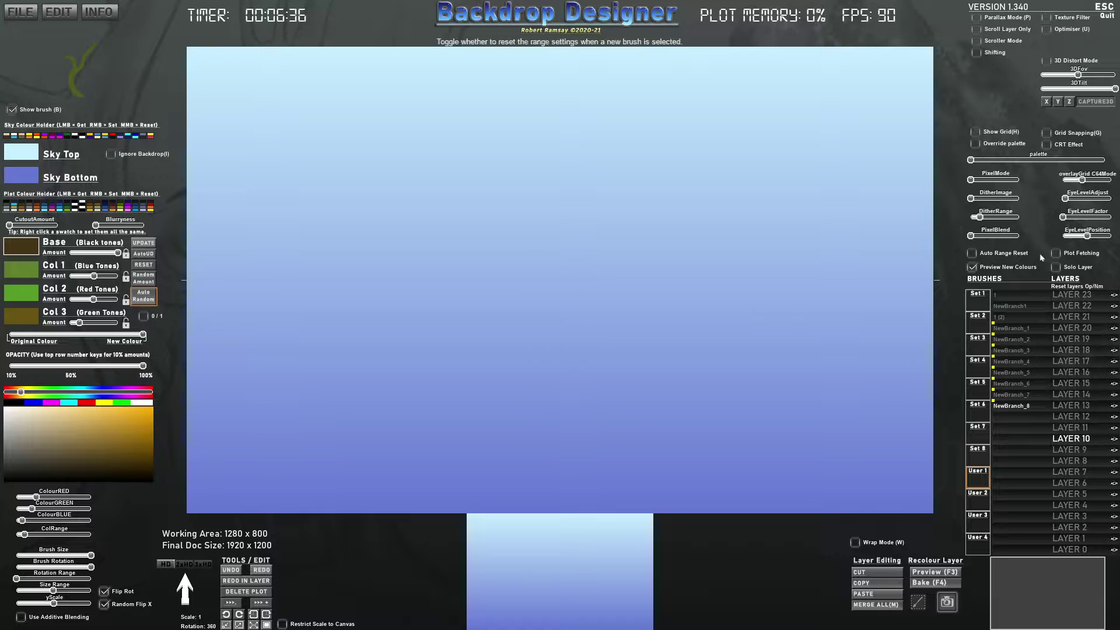
- Stamp the black-backed branch sheet brush 1 fully in Original Colour, undoing the first placement and stamping it again with Auto Random off
{"action": "left_click", "coordinate": [1013, 302]}
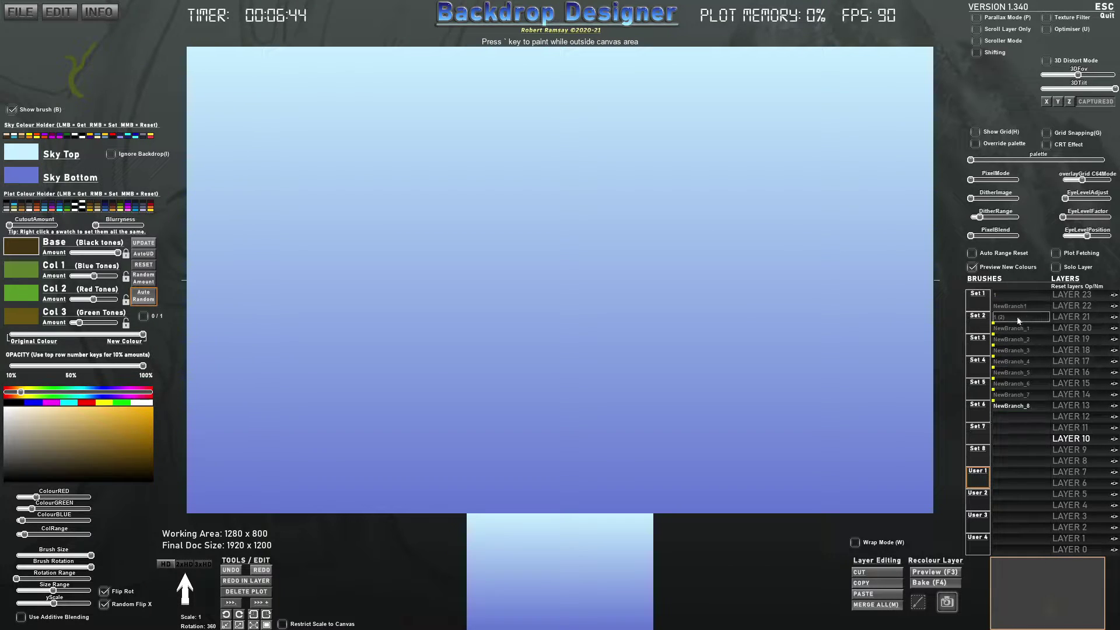
{"action": "left_click", "coordinate": [1009, 294]}
{"action": "left_click", "coordinate": [642, 323]}
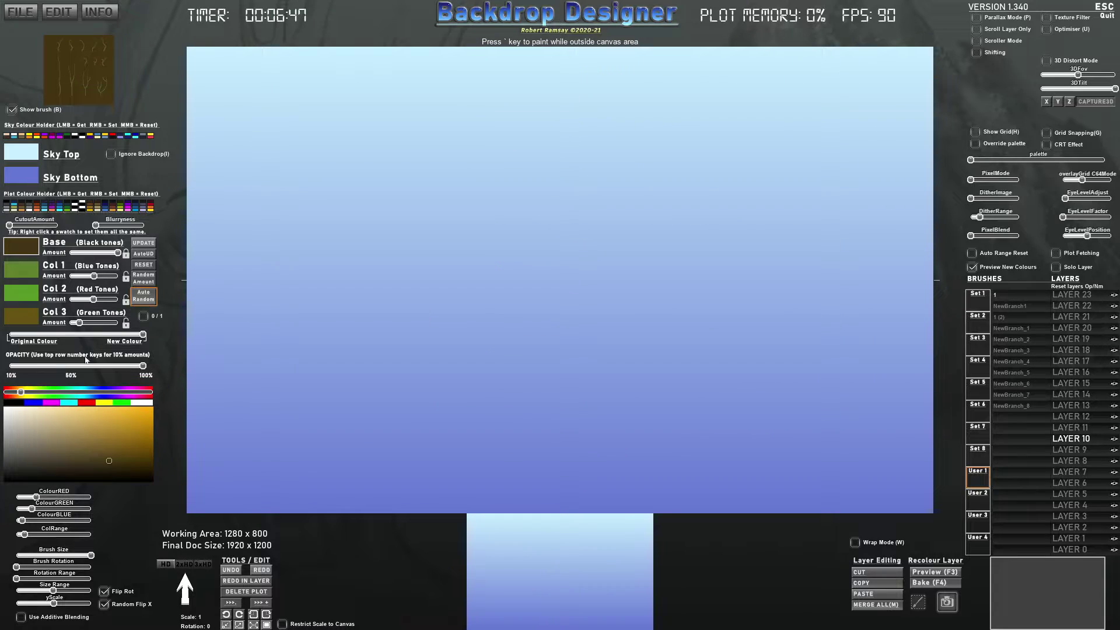
{"action": "left_click_drag", "start_coordinate": [142, 334], "coordinate": [3, 328]}
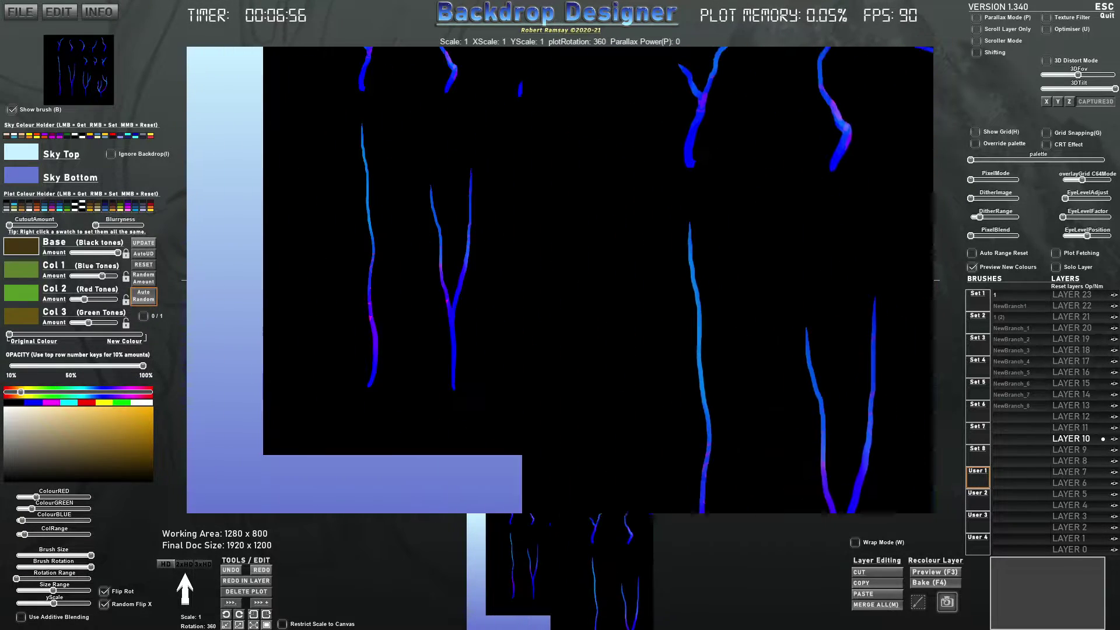
{"action": "key", "text": "ctrl+z"}
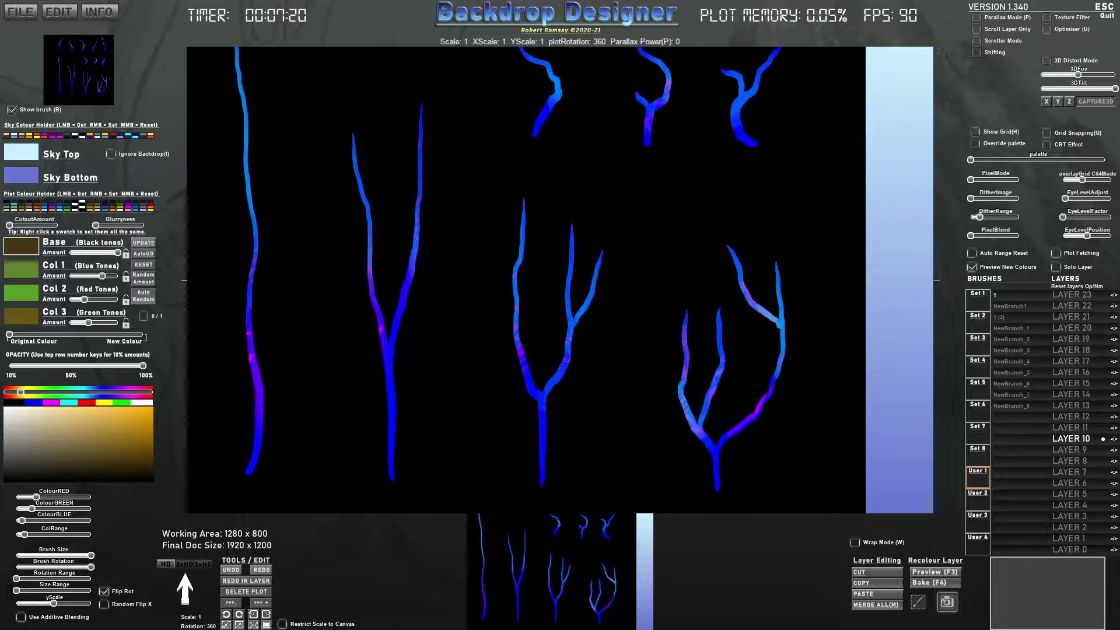
{"action": "left_click", "coordinate": [477, 197]}
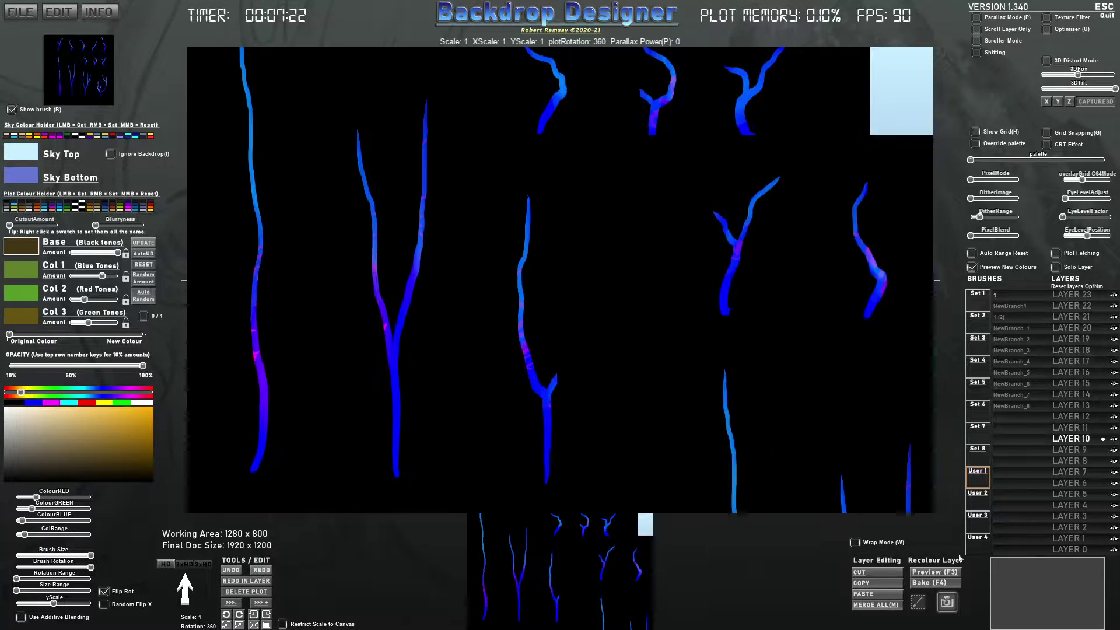
- Capture the four-tipped branch at the sheet's lower right as a brush named NewBranch_9
{"action": "left_click", "coordinate": [917, 602]}
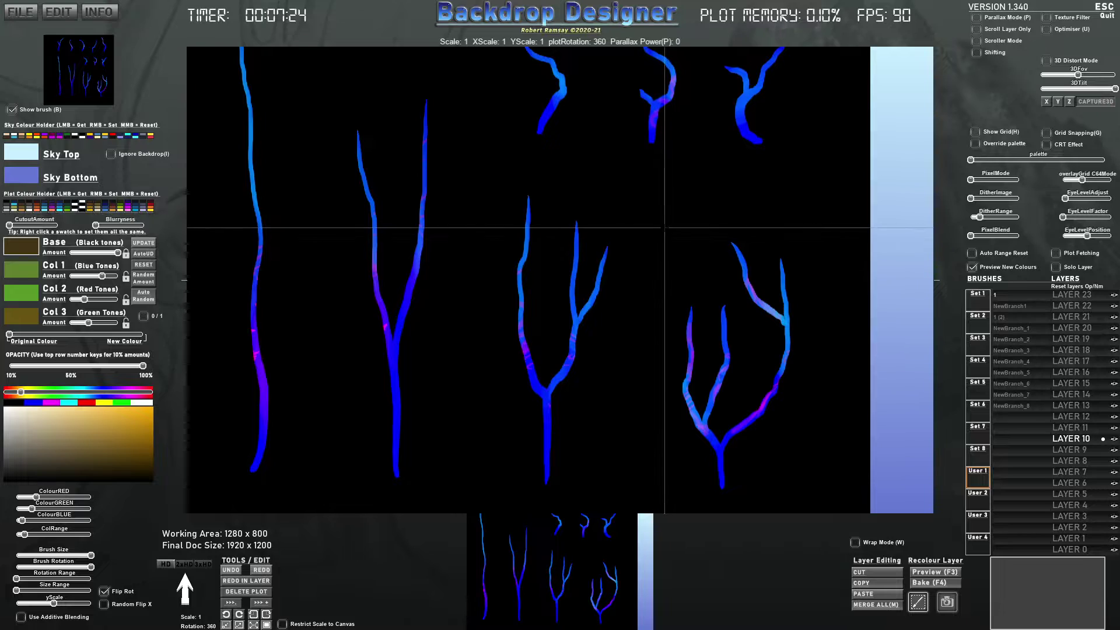
{"action": "left_click_drag", "start_coordinate": [663, 227], "coordinate": [814, 500]}
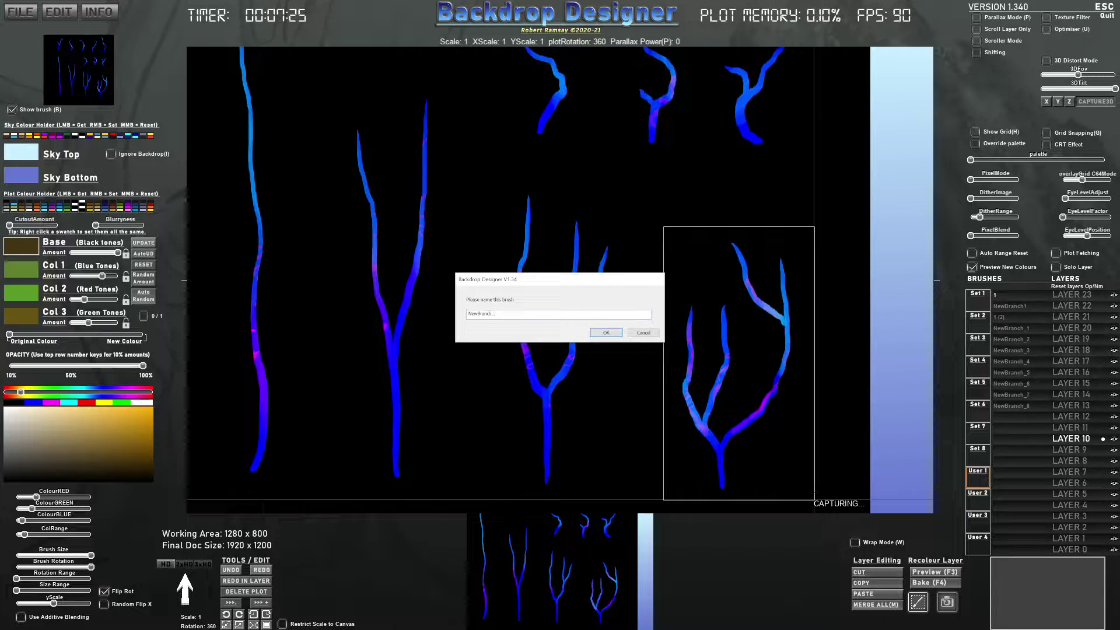
{"action": "type", "text": "9"}
{"action": "key", "text": "Return"}
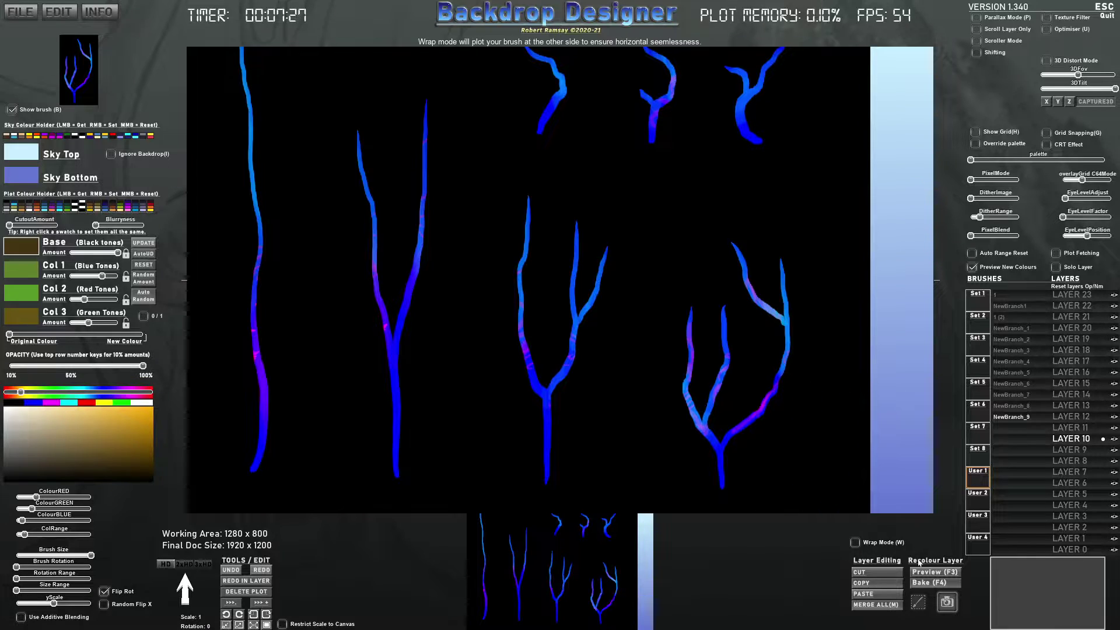
- Capture the three-tipped branch in the middle of the sheet as a brush named NewBranch_10
{"action": "left_click_drag", "start_coordinate": [483, 180], "coordinate": [626, 499]}
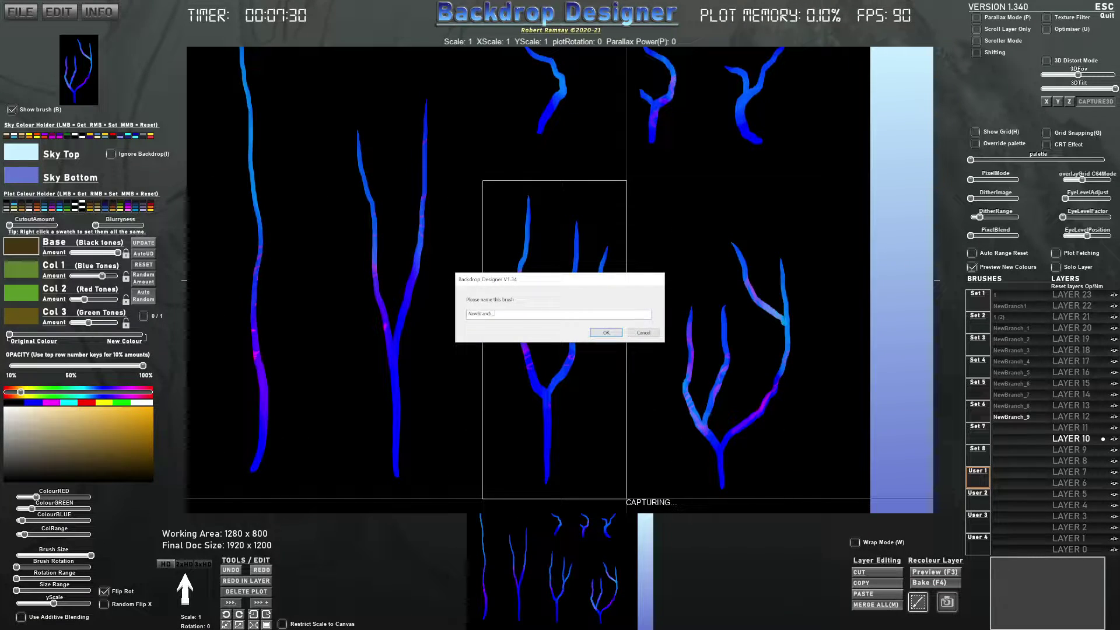
{"action": "type", "text": "10"}
{"action": "left_click", "coordinate": [615, 336]}
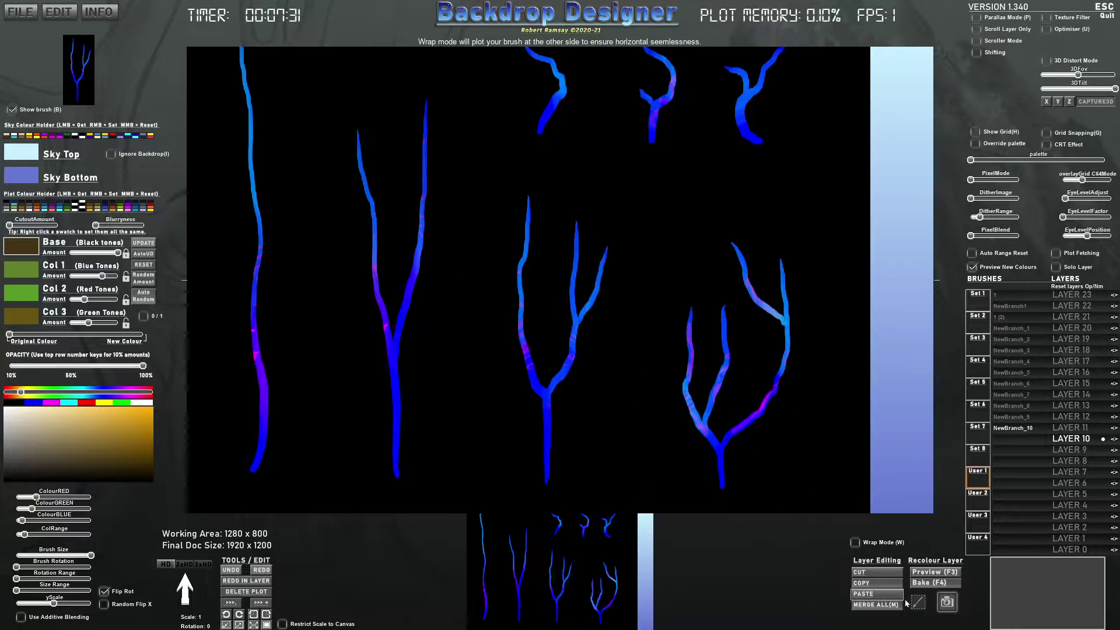
- Capture the tall two-tipped branch as a brush named NewBranch_11
{"action": "left_click", "coordinate": [917, 605]}
{"action": "mouse_move", "coordinate": [332, 76]}
{"action": "left_mouse_down"}
{"action": "mouse_move", "coordinate": [362, 105]}
{"action": "mouse_move", "coordinate": [475, 489]}
{"action": "mouse_move", "coordinate": [466, 489]}
{"action": "left_mouse_up"}
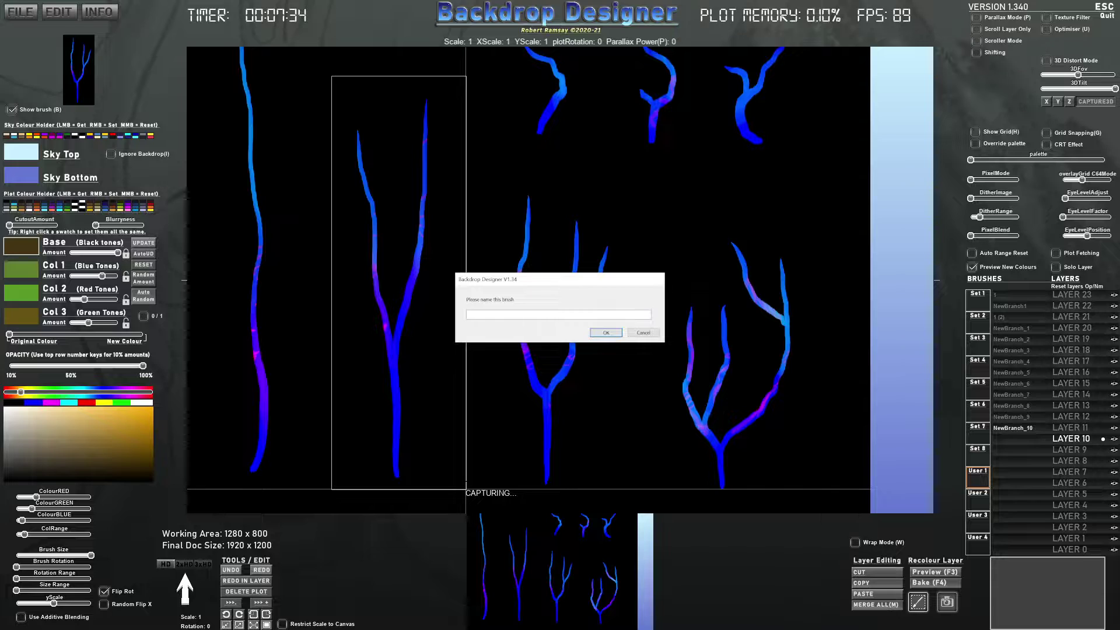
{"action": "type", "text": "11"}
{"action": "left_click", "coordinate": [610, 336]}
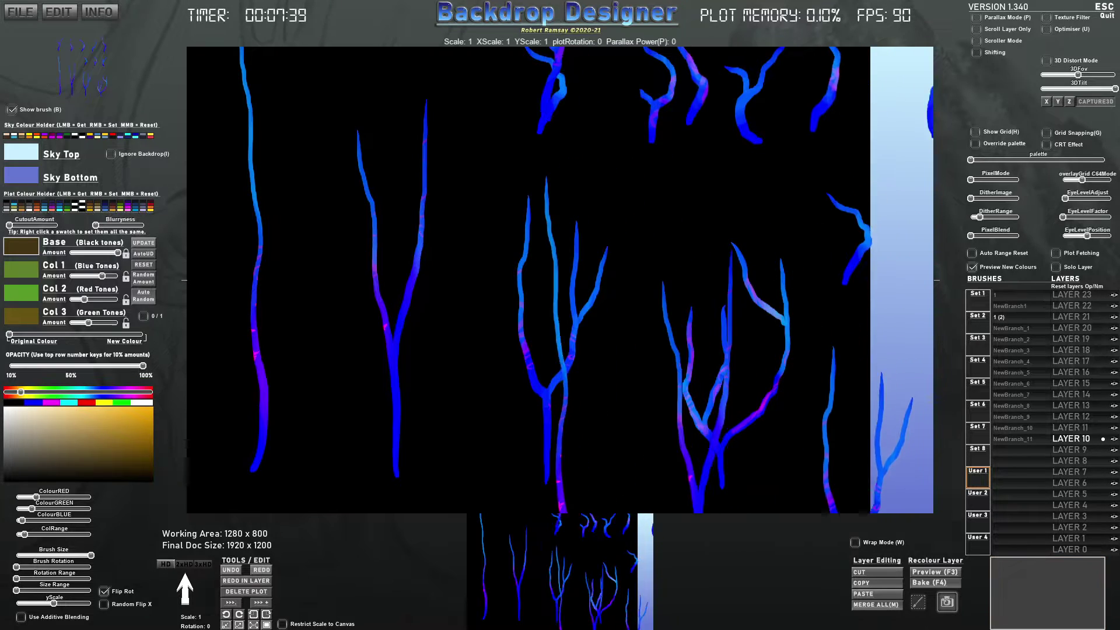
- Reset all plot data and stamp NewBranch_9 side by side on the canvas with the Base amount lowered to its minimum
{"action": "key", "text": "Delete"}
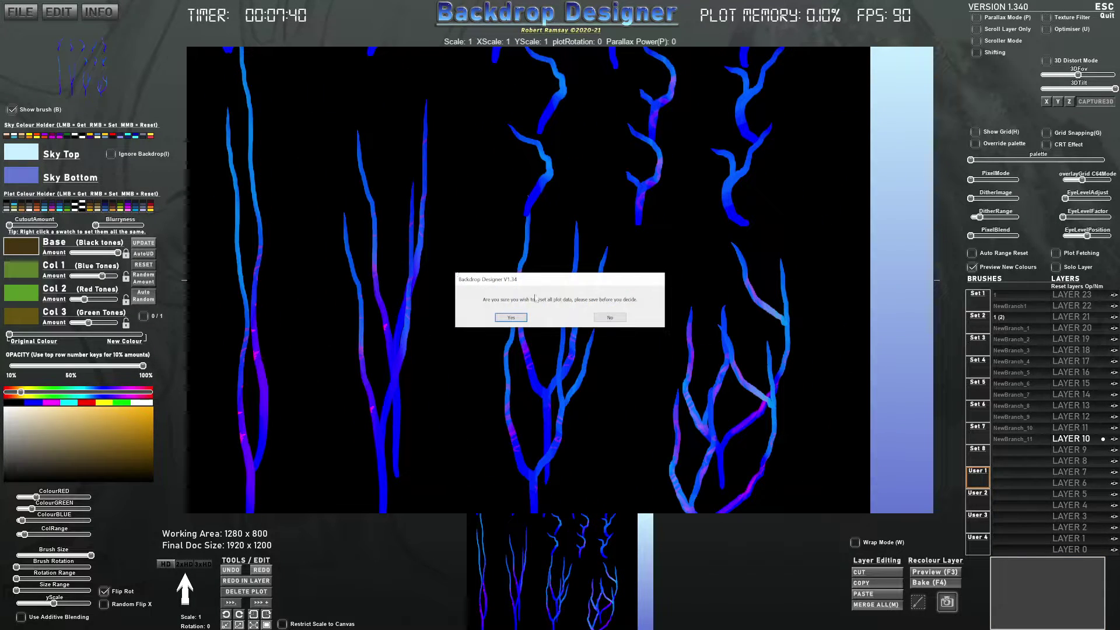
{"action": "key", "text": "Return"}
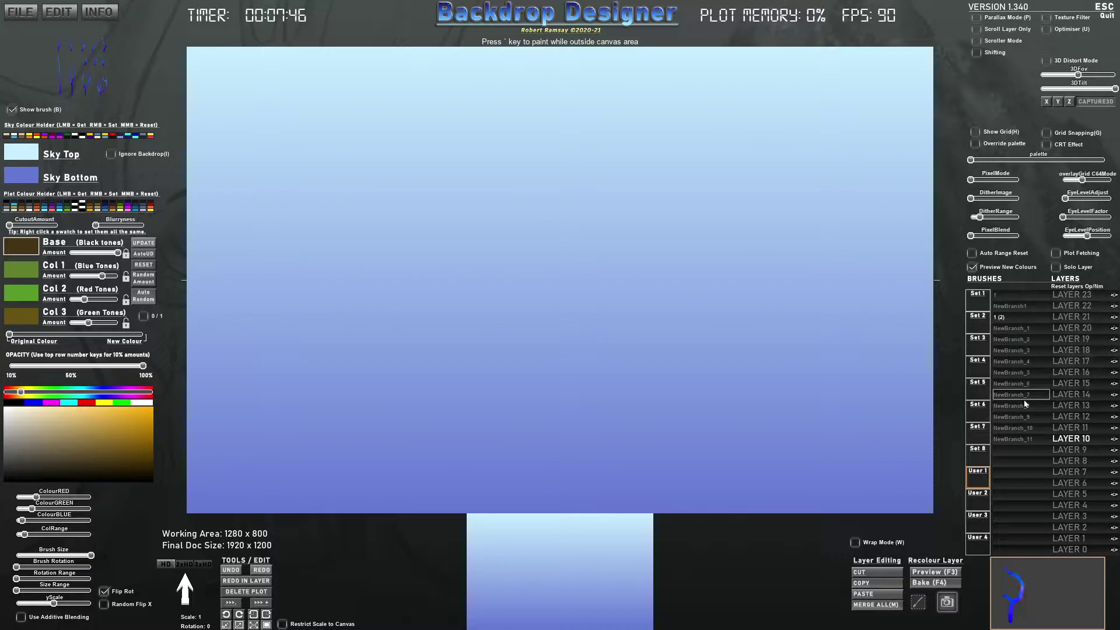
{"action": "left_click", "coordinate": [1025, 418]}
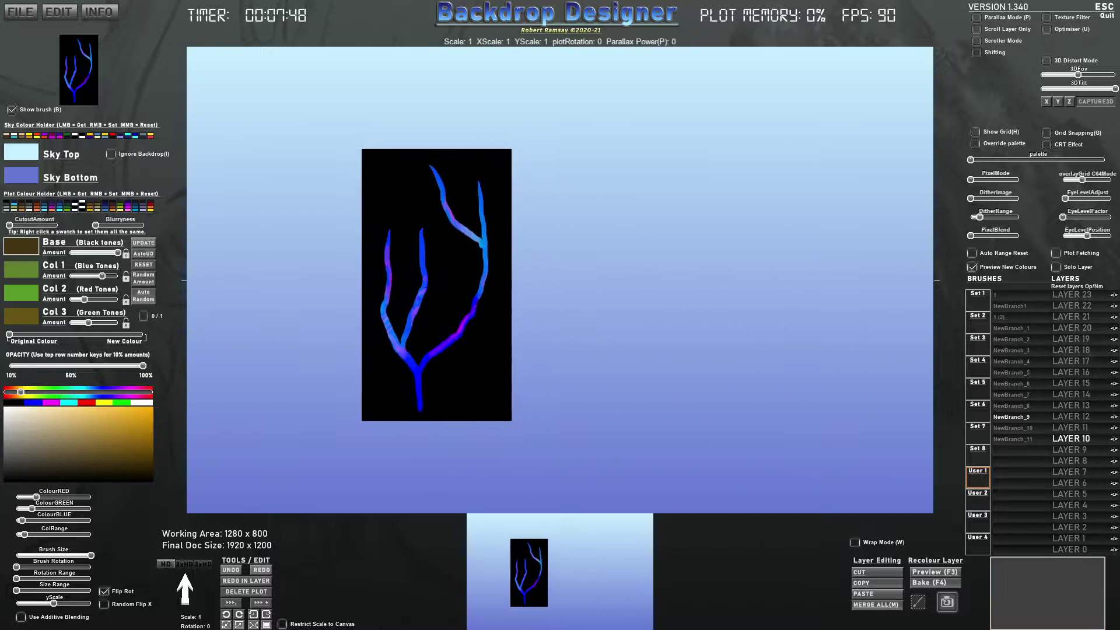
{"action": "left_click", "coordinate": [74, 253]}
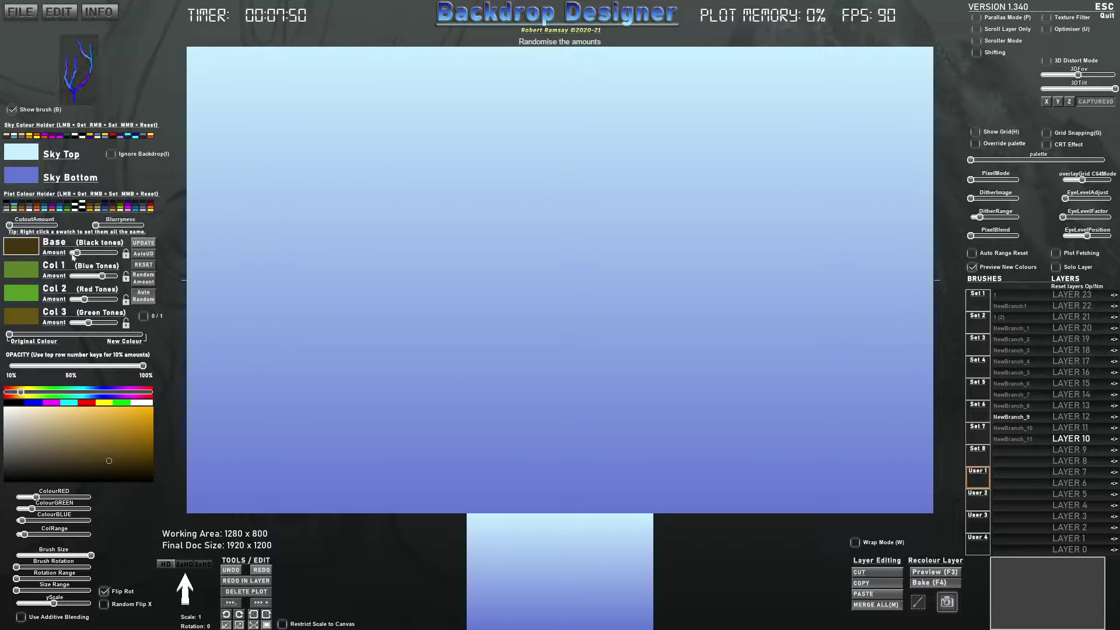
{"action": "left_click", "coordinate": [442, 252]}
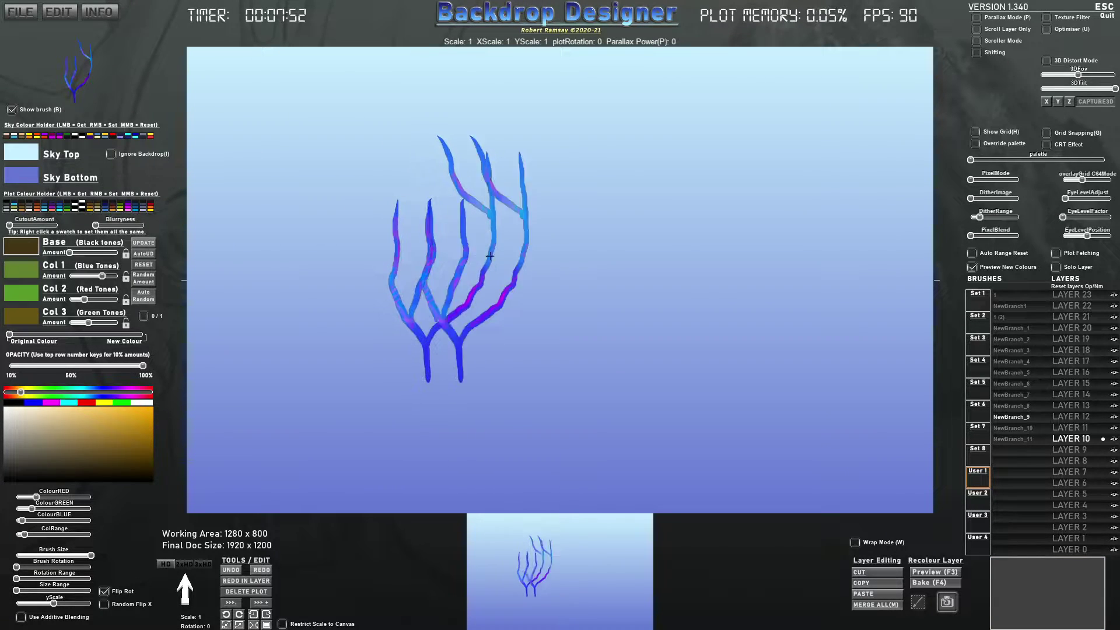
{"action": "left_click", "coordinate": [566, 258]}
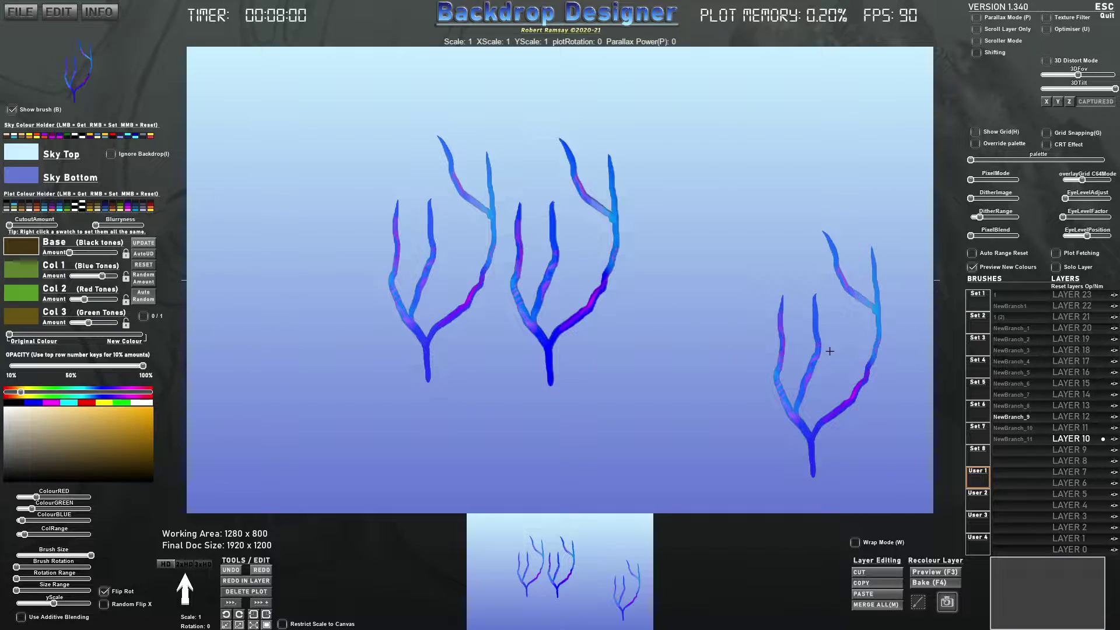
- Reset all plot data and raise the Base amount back to its maximum
{"action": "key", "text": "Delete"}
{"action": "left_click", "coordinate": [511, 317]}
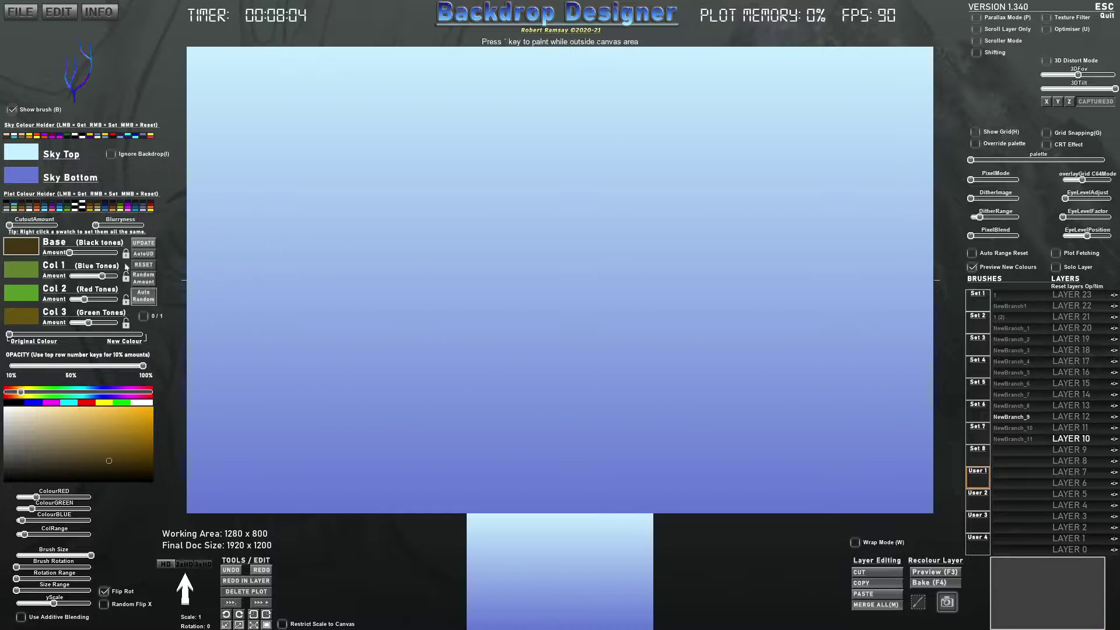
{"action": "left_click_drag", "start_coordinate": [99, 255], "coordinate": [120, 254]}
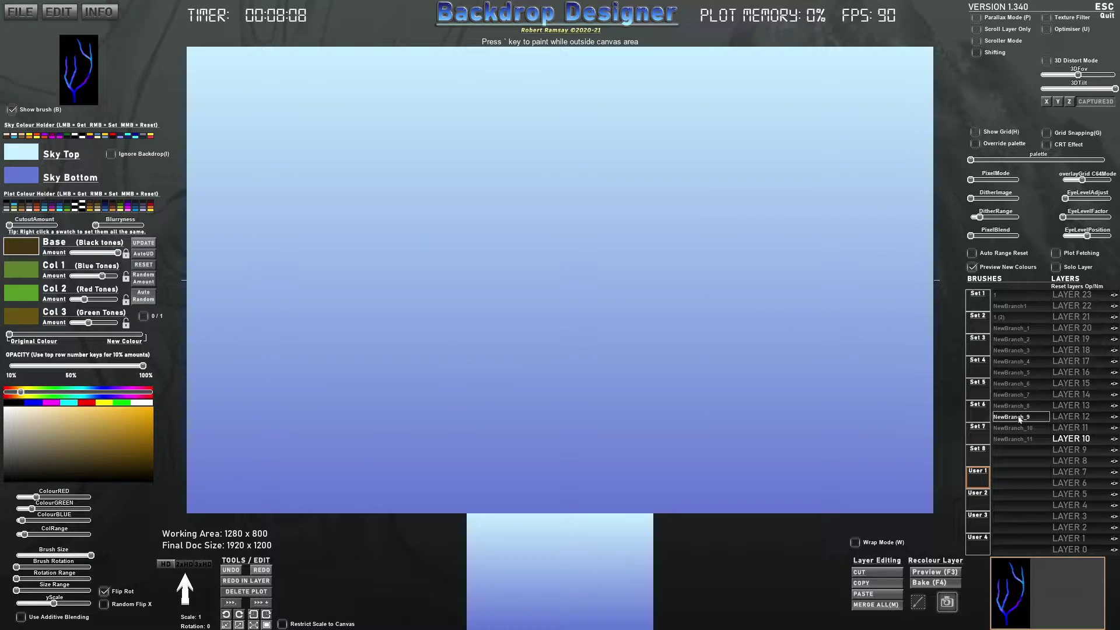
- Delete the black-backed brushes NewBranch_9, NewBranch_10 and NewBranch_11 from the brush list
{"action": "key", "text": "Delete"}
{"action": "left_click", "coordinate": [513, 323]}
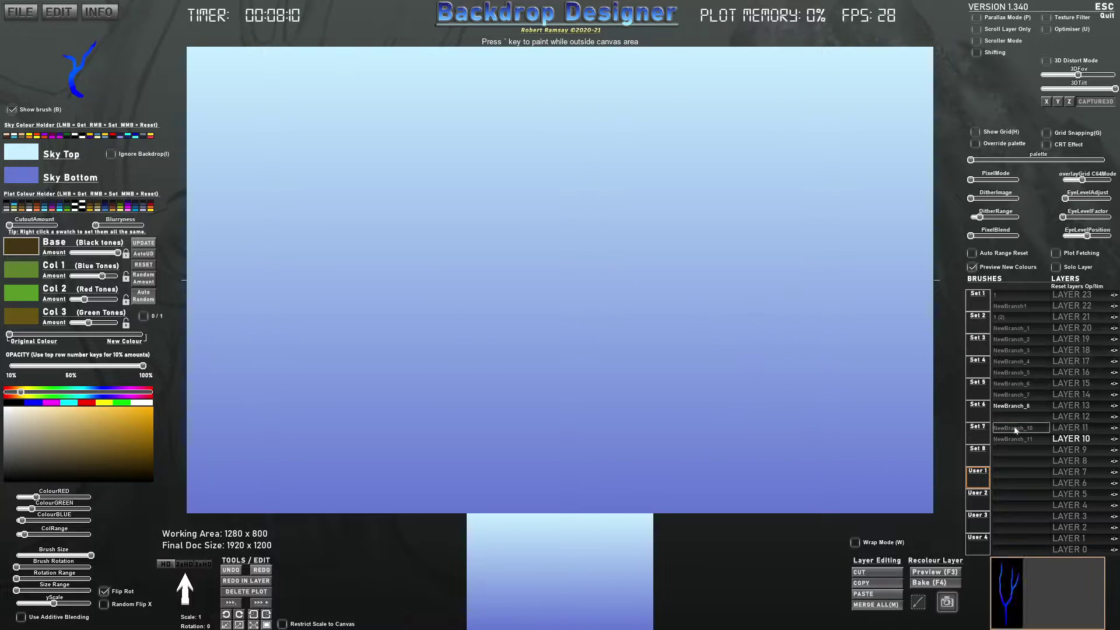
{"action": "key", "text": "Delete"}
{"action": "left_click", "coordinate": [511, 324]}
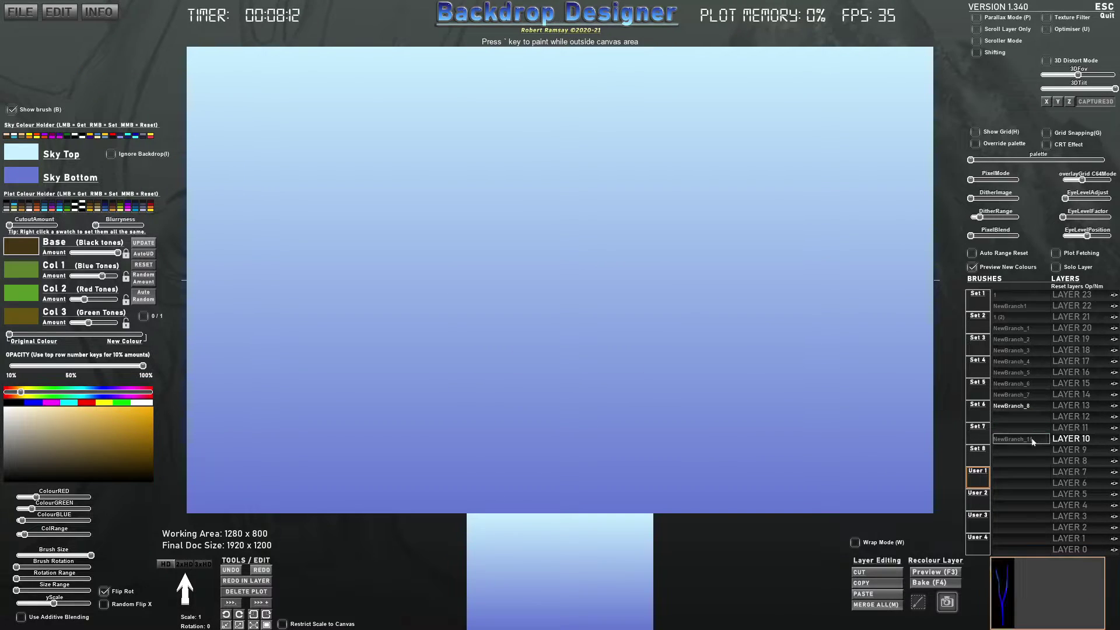
{"action": "key", "text": "Delete"}
{"action": "left_click", "coordinate": [511, 323]}
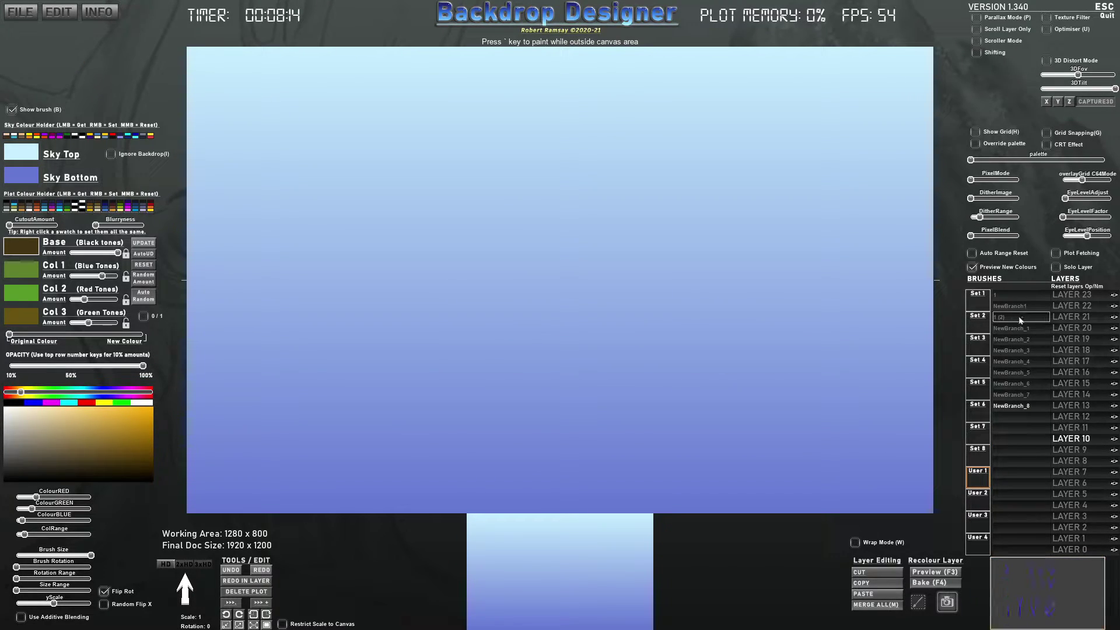
- Delete the black-backed sheet brush 1 and stamp the transparent sheet 1 (2) so it fills the canvas
{"action": "left_click", "coordinate": [1020, 297]}
{"action": "key", "text": "Delete"}
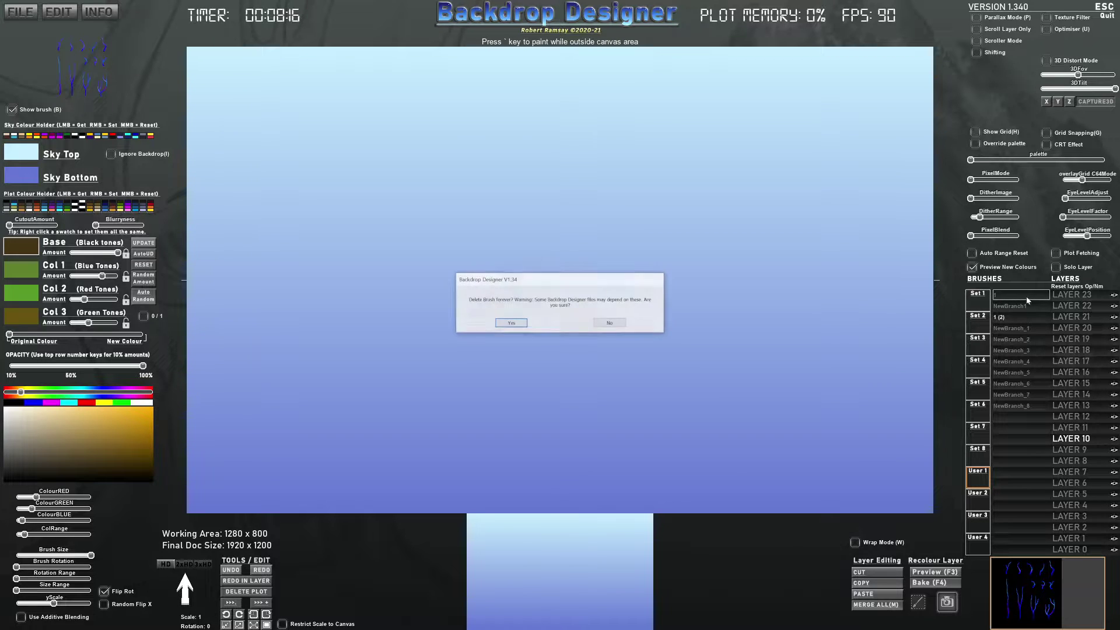
{"action": "left_click", "coordinate": [514, 322]}
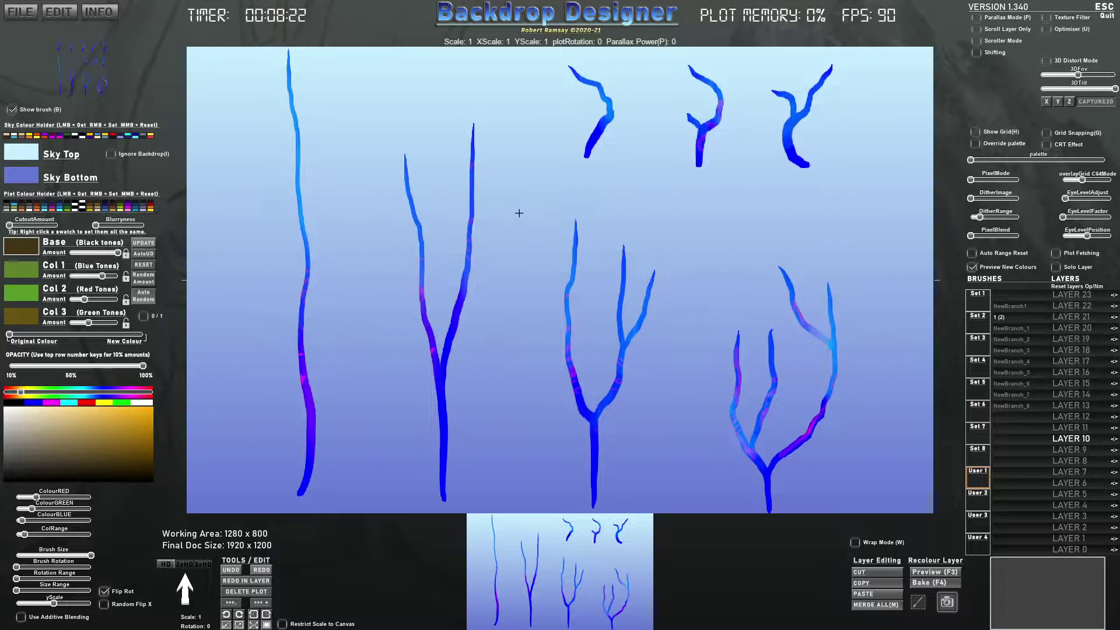
{"action": "left_click", "coordinate": [520, 213]}
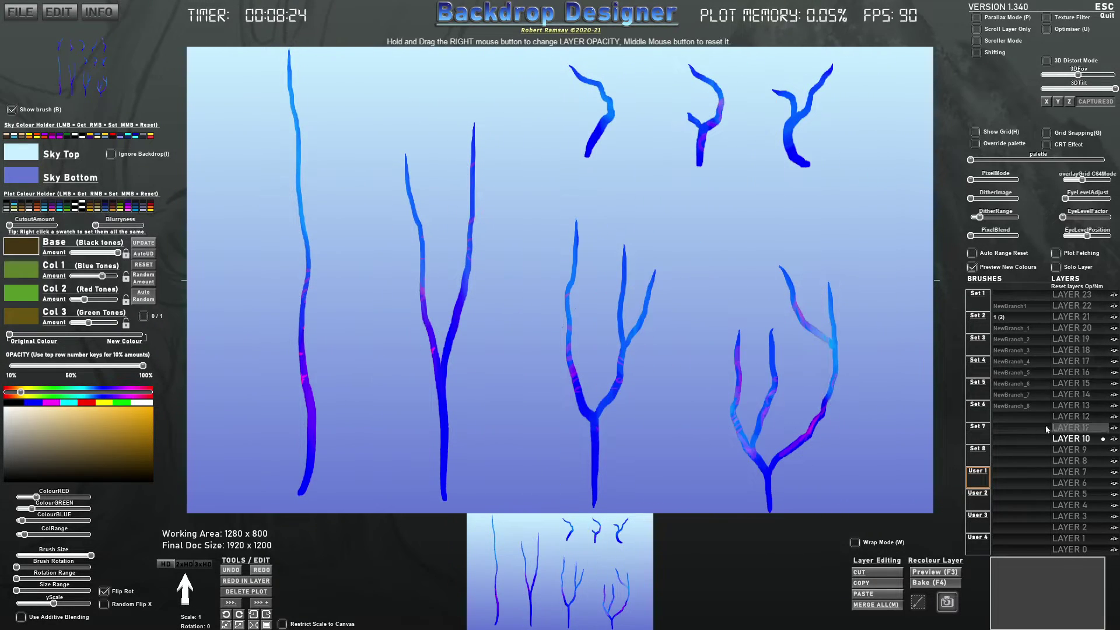
- Capture the tall single-stem branch from the canvas as a new brush named NewBranch_9
{"action": "left_click", "coordinate": [917, 603]}
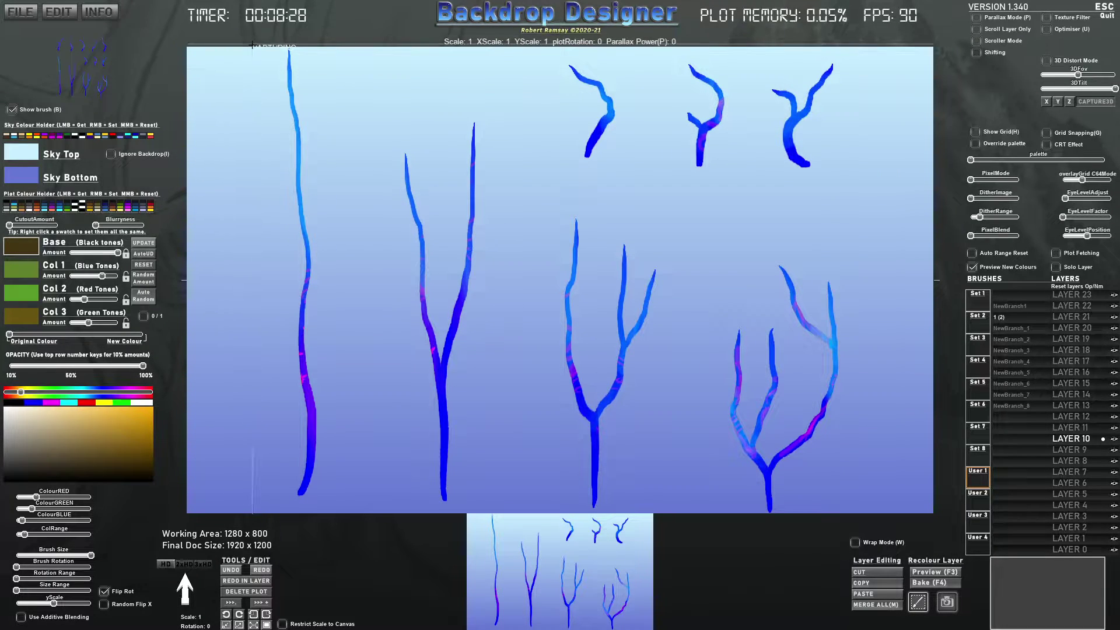
{"action": "mouse_move", "coordinate": [251, 45]}
{"action": "left_mouse_down"}
{"action": "mouse_move", "coordinate": [375, 445]}
{"action": "mouse_move", "coordinate": [349, 500]}
{"action": "left_mouse_up"}
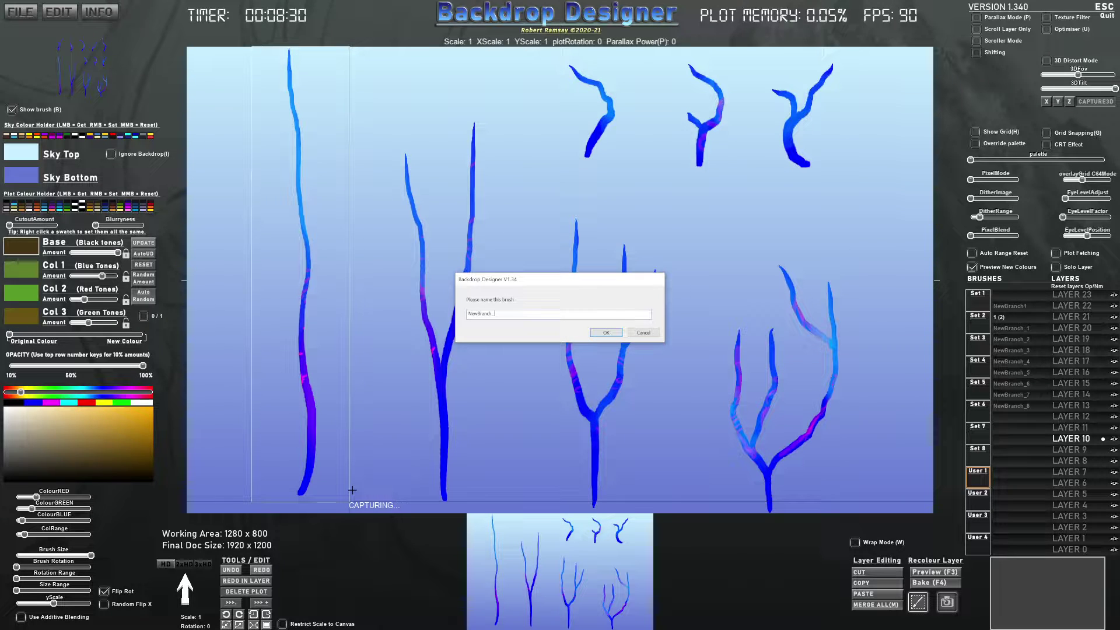
{"action": "type", "text": "NewBranch_9"}
{"action": "key", "text": "Return"}
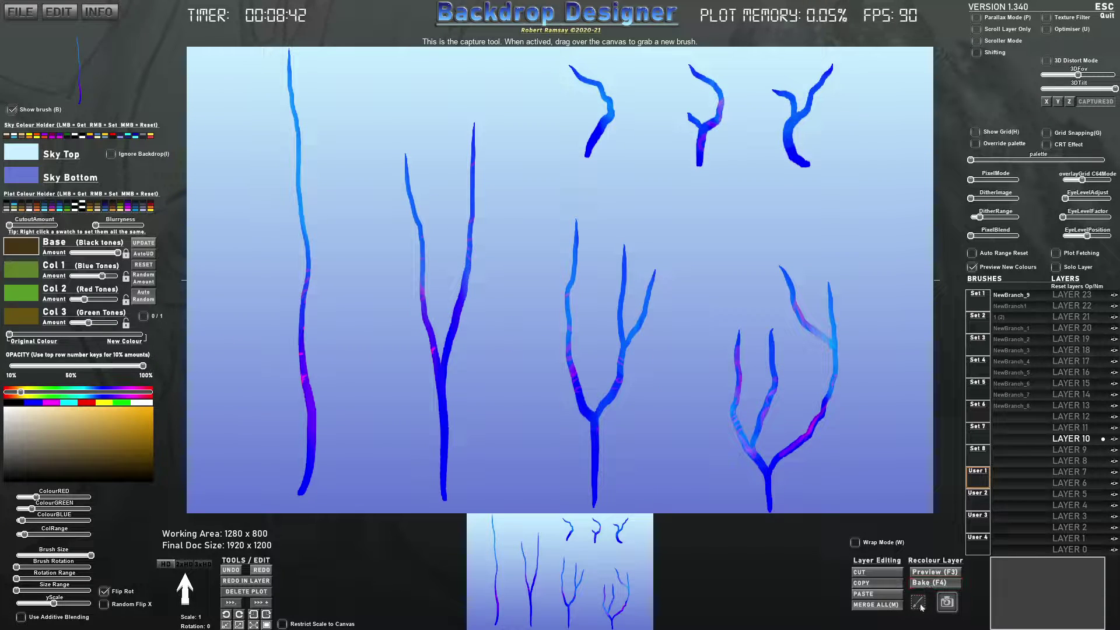
{"action": "left_click", "coordinate": [919, 606]}
{"action": "mouse_move", "coordinate": [393, 122]}
{"action": "left_mouse_down"}
{"action": "mouse_move", "coordinate": [528, 458]}
{"action": "mouse_move", "coordinate": [488, 505]}
{"action": "left_mouse_up"}
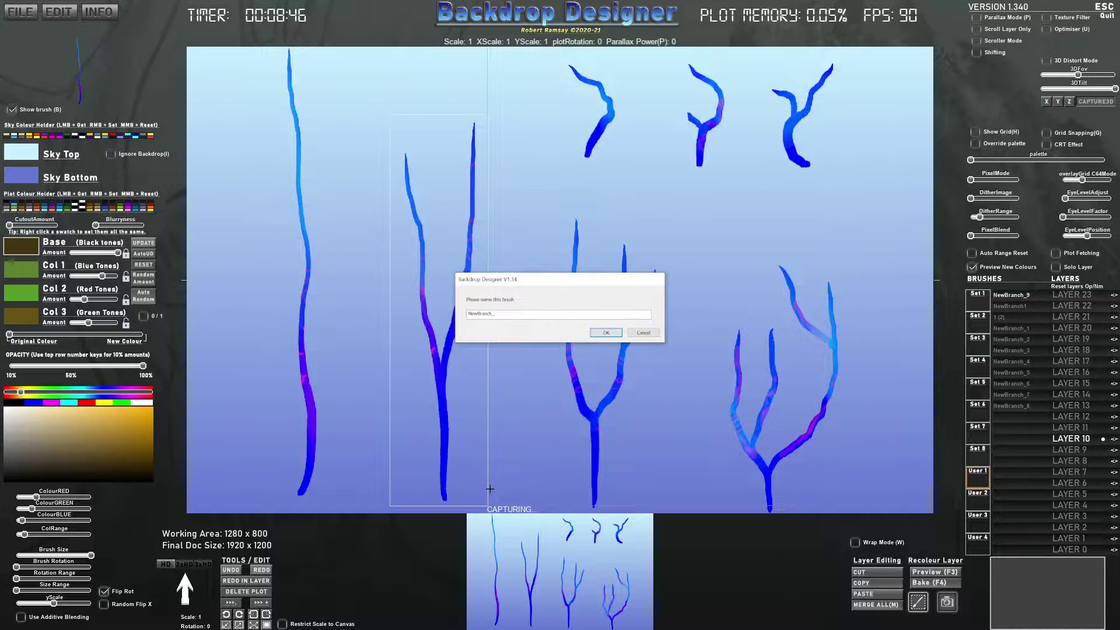
{"action": "left_click", "coordinate": [607, 334]}
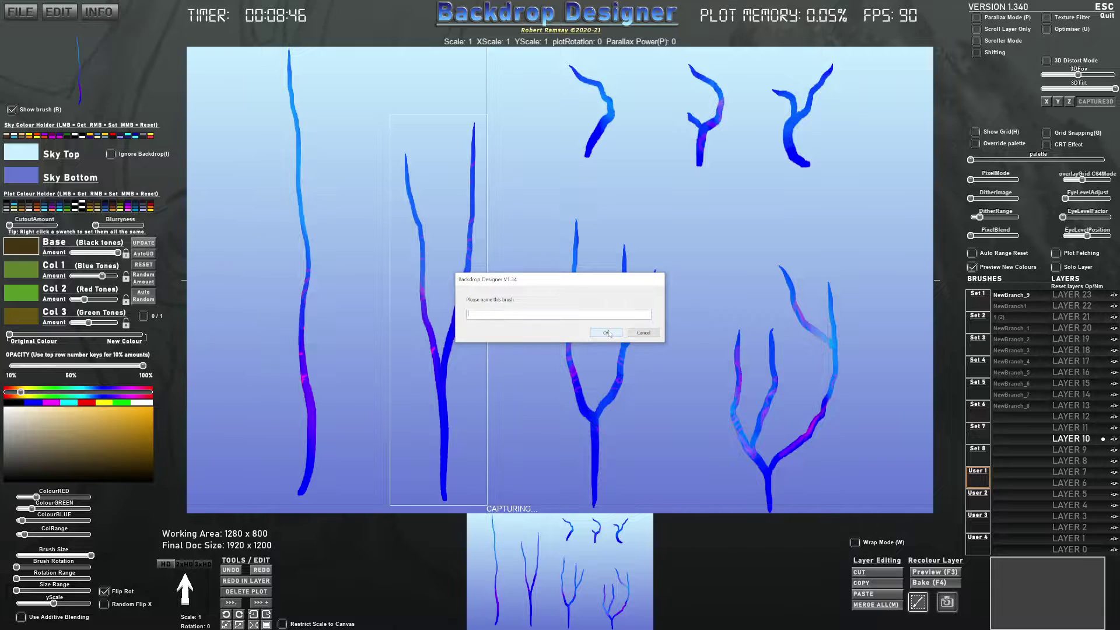
{"action": "left_click", "coordinate": [642, 334]}
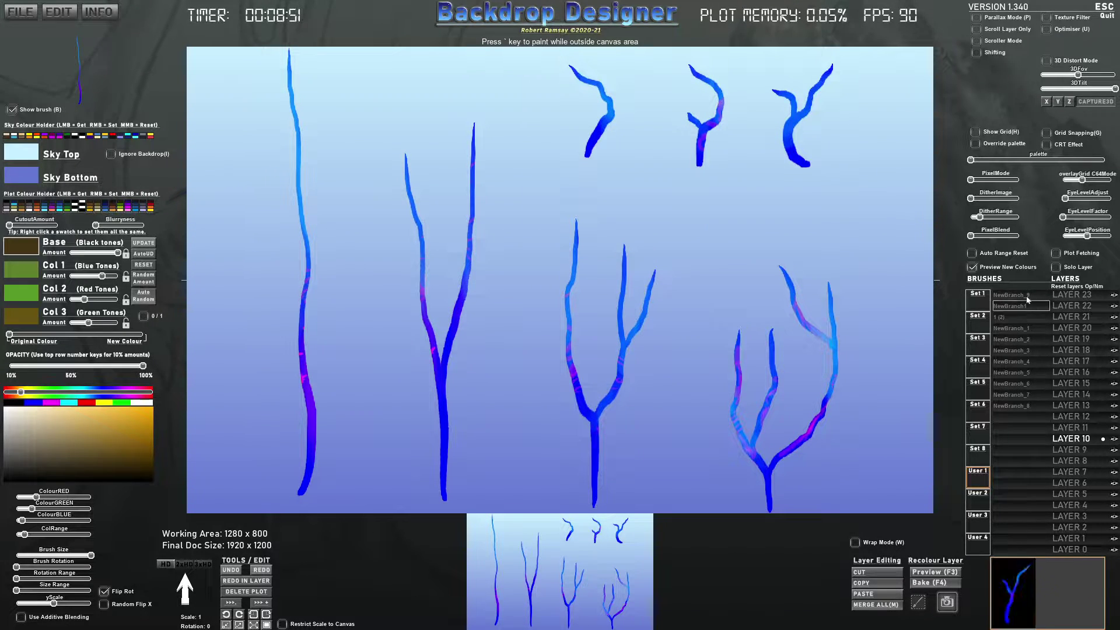
- Capture the tall two-pronged branch from the canvas as a new brush named NewBranch_10
{"action": "left_click", "coordinate": [1014, 328]}
{"action": "left_click", "coordinate": [918, 602]}
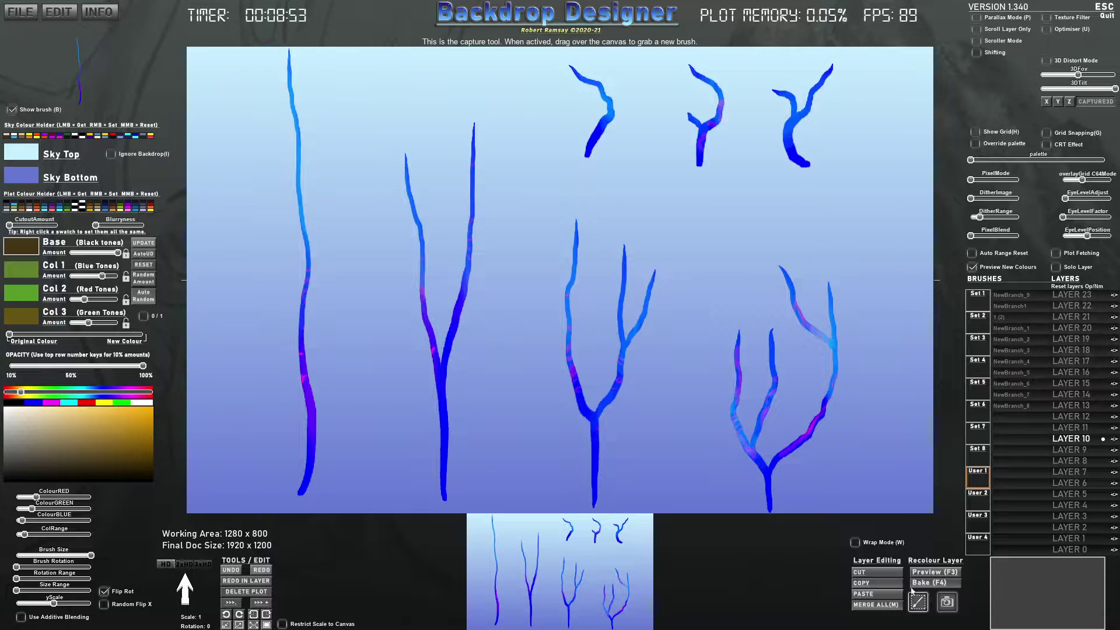
{"action": "left_click_drag", "start_coordinate": [385, 109], "coordinate": [484, 505]}
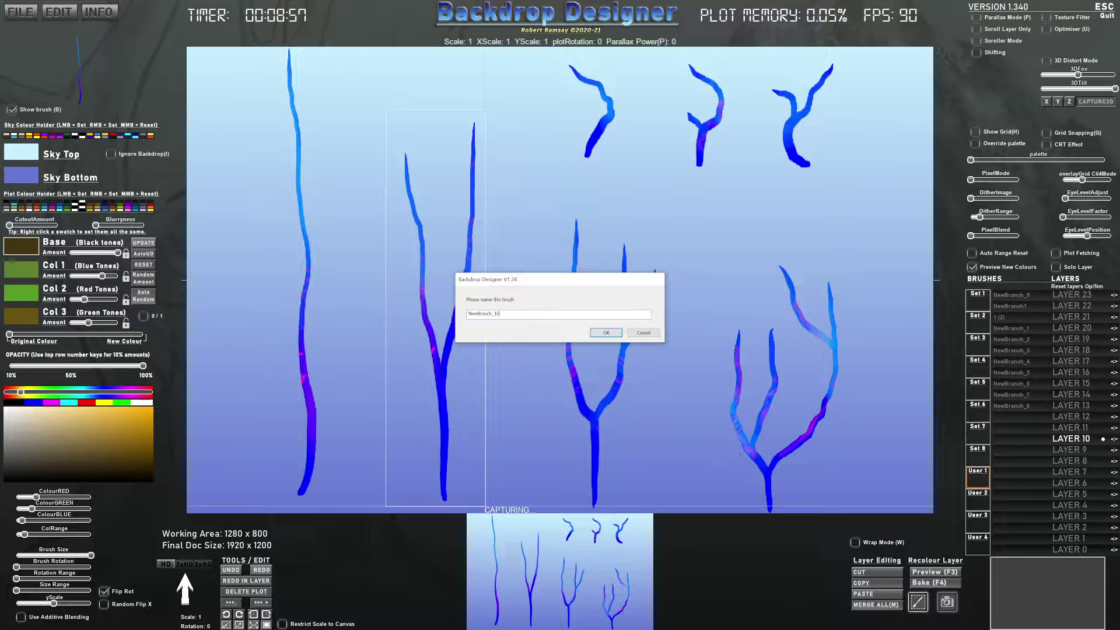
{"action": "type", "text": "NewBranch_10"}
{"action": "left_click", "coordinate": [604, 332]}
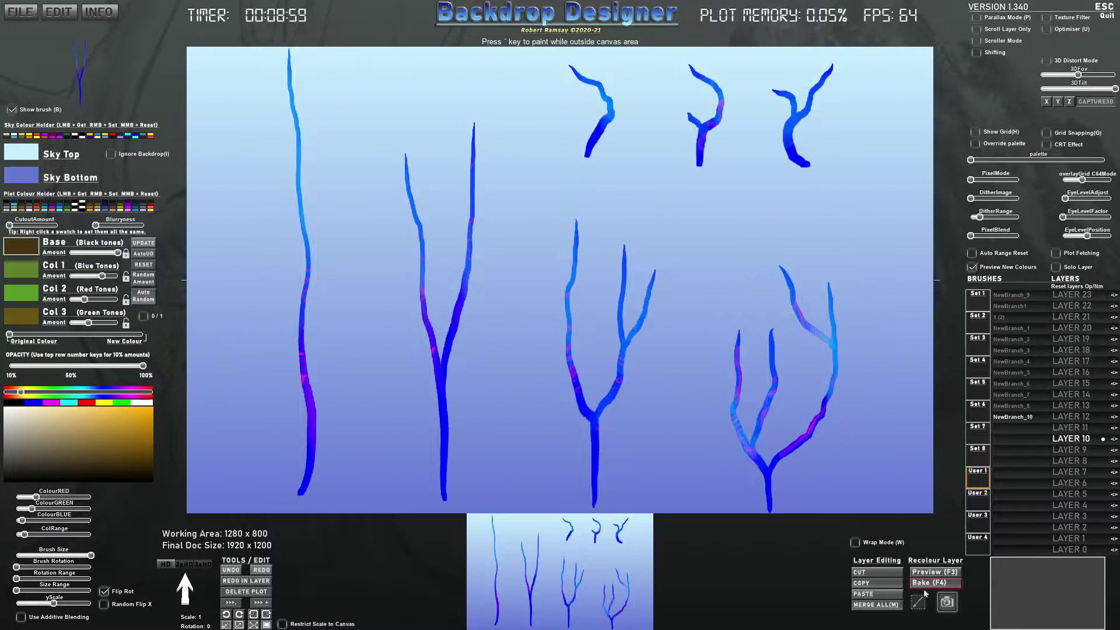
- Capture the three-pronged branch as brush NewBranch_11 and the widest four-tipped branch beside it as NewBranch_12
{"action": "mouse_move", "coordinate": [557, 213]}
{"action": "left_mouse_down"}
{"action": "mouse_move", "coordinate": [670, 474]}
{"action": "mouse_move", "coordinate": [663, 509]}
{"action": "left_mouse_up"}
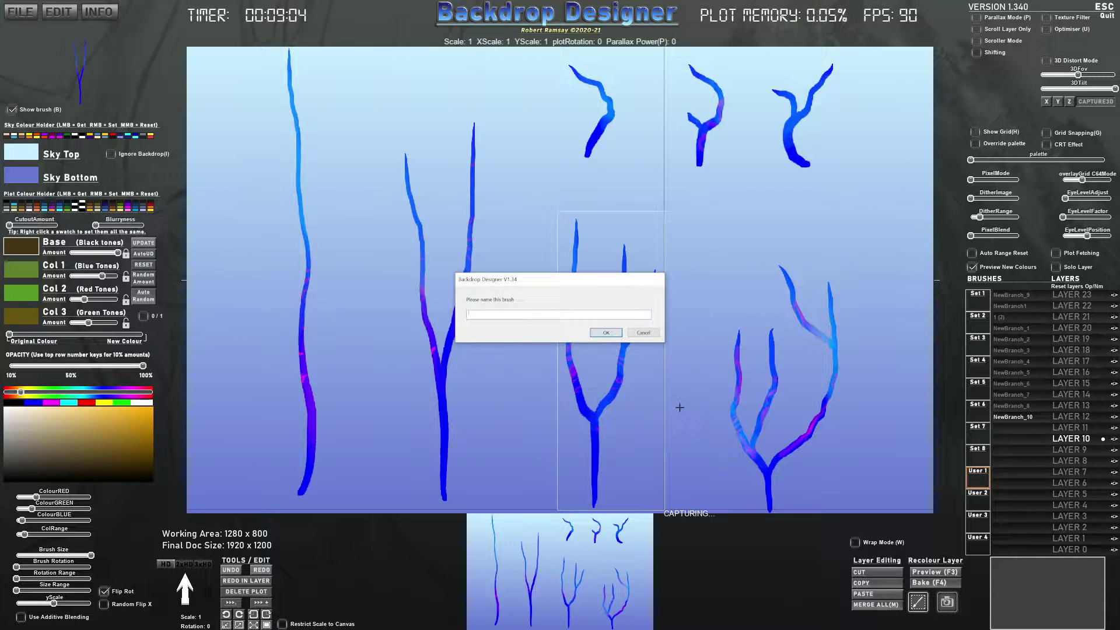
{"action": "left_click", "coordinate": [601, 333]}
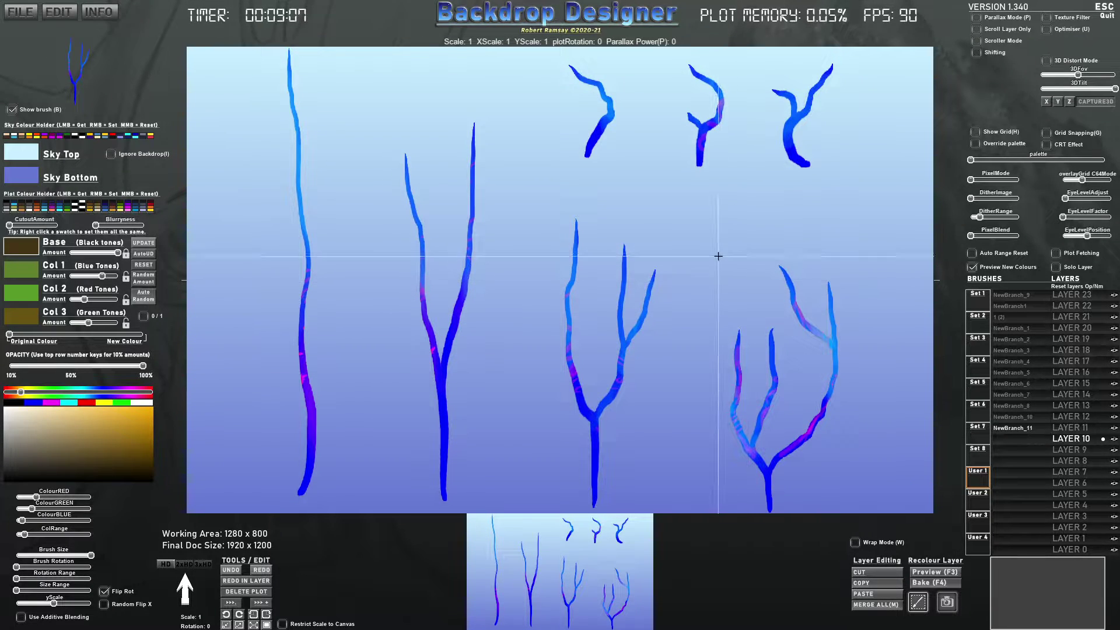
{"action": "mouse_move", "coordinate": [719, 253]}
{"action": "left_mouse_down"}
{"action": "mouse_move", "coordinate": [869, 458]}
{"action": "mouse_move", "coordinate": [845, 512]}
{"action": "left_mouse_up"}
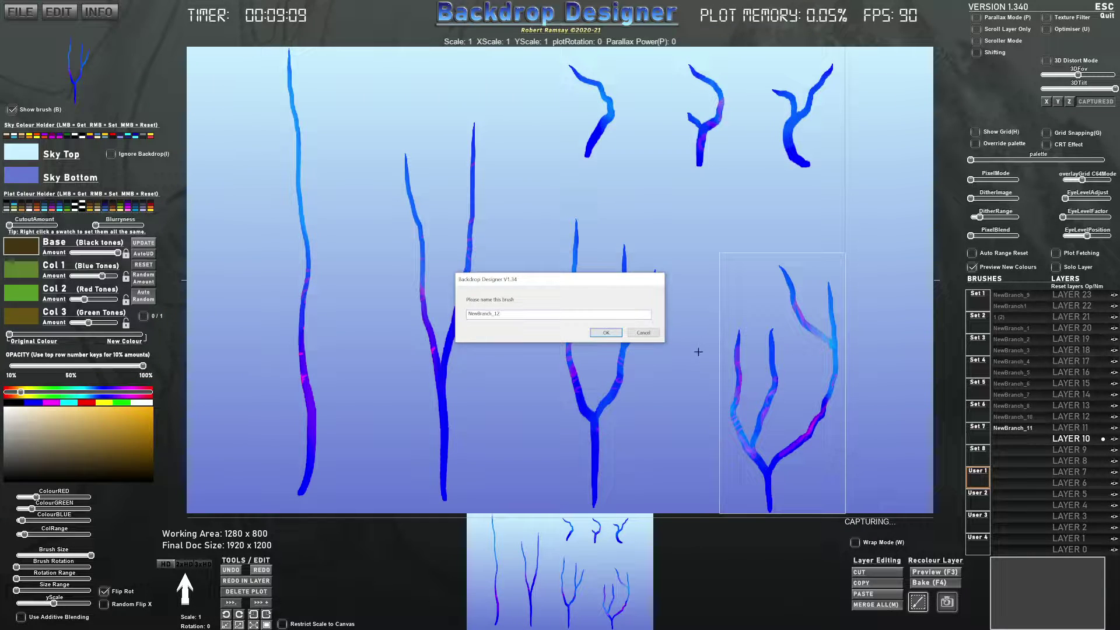
{"action": "left_click", "coordinate": [612, 334]}
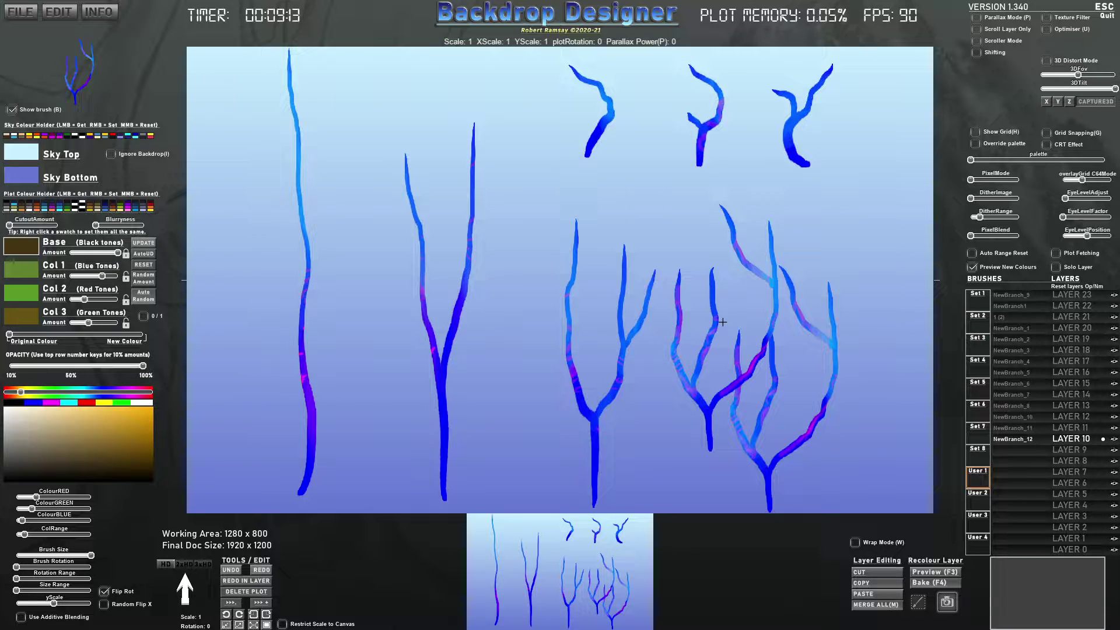
- Reset all plot data and blend the brush colouring fully from Original Colour to New Colour
{"action": "key", "text": "Delete"}
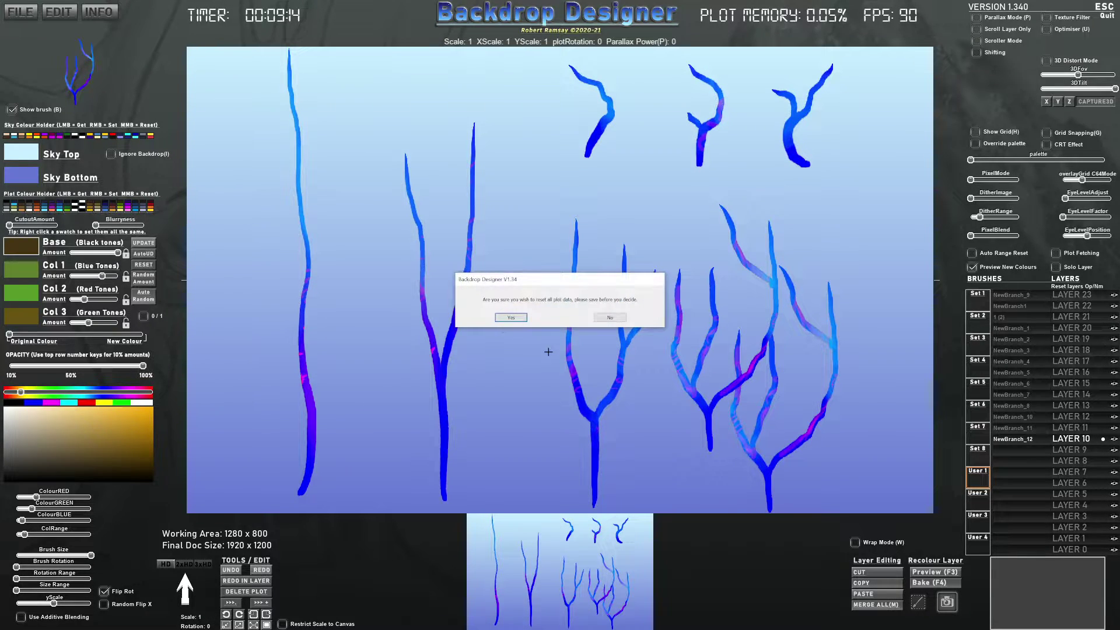
{"action": "left_click", "coordinate": [511, 318]}
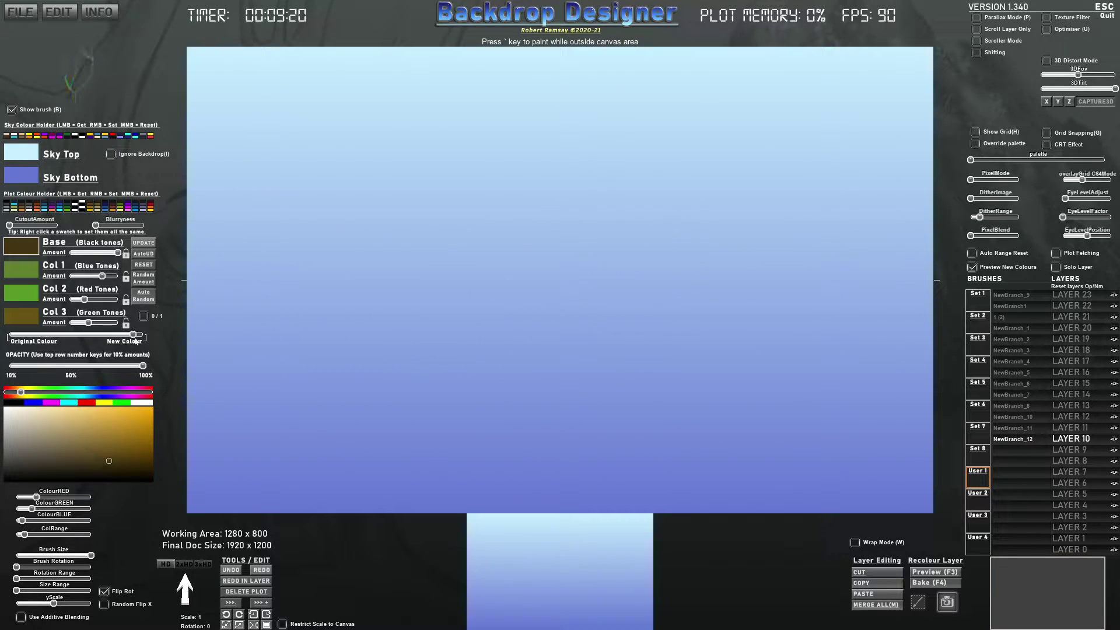
{"action": "left_click_drag", "start_coordinate": [136, 341], "coordinate": [156, 336]}
- Set the Base, Col 1, Col 2 and Col 3 swatches to dark brown and stamp one NewBranch_12 on the canvas
{"action": "left_click", "coordinate": [111, 464]}
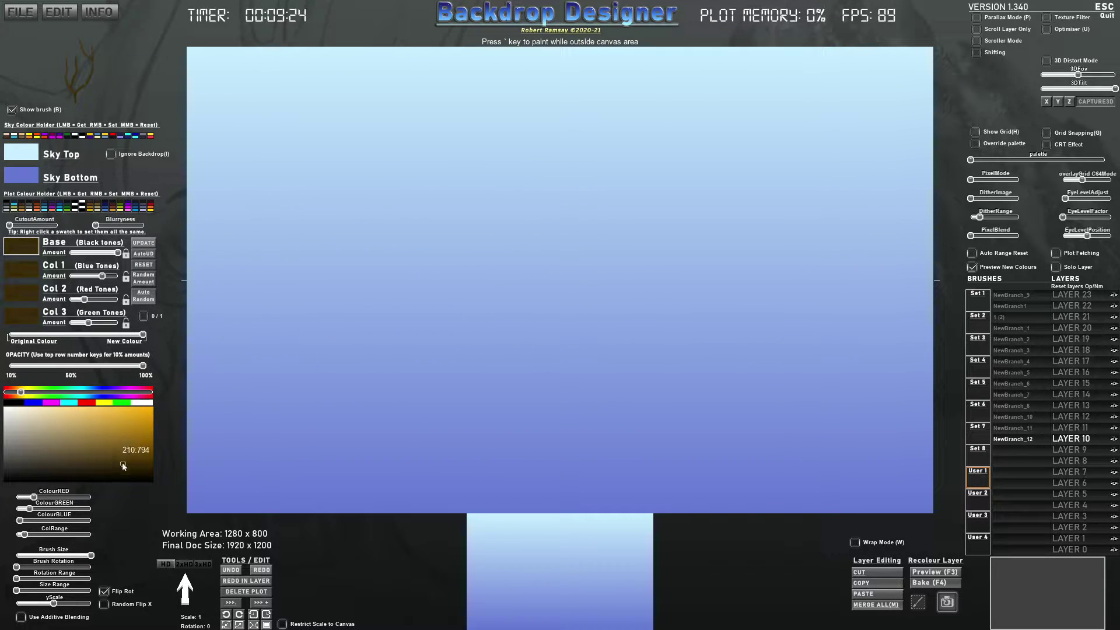
{"action": "left_click", "coordinate": [438, 295]}
{"action": "left_click", "coordinate": [334, 282]}
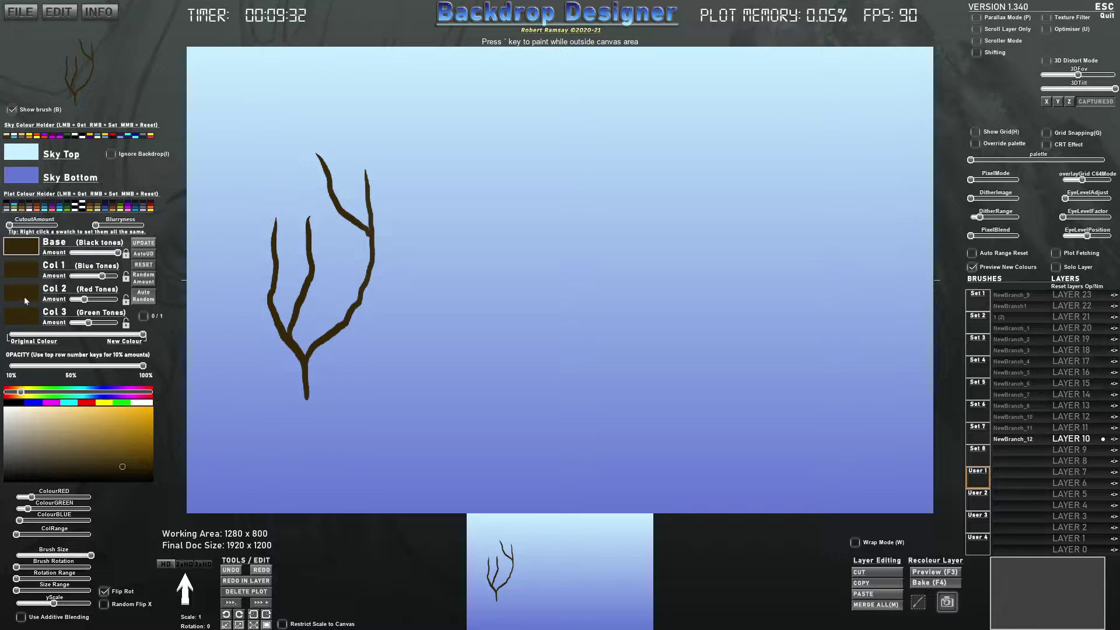
- Set Col 1 to a lighter golden brown and turn on Auto Random with the Col 2 and Col 3 amounts at minimum
{"action": "left_click", "coordinate": [25, 274]}
{"action": "mouse_move", "coordinate": [106, 453]}
{"action": "left_mouse_down"}
{"action": "mouse_move", "coordinate": [120, 435]}
{"action": "mouse_move", "coordinate": [120, 446]}
{"action": "left_mouse_up"}
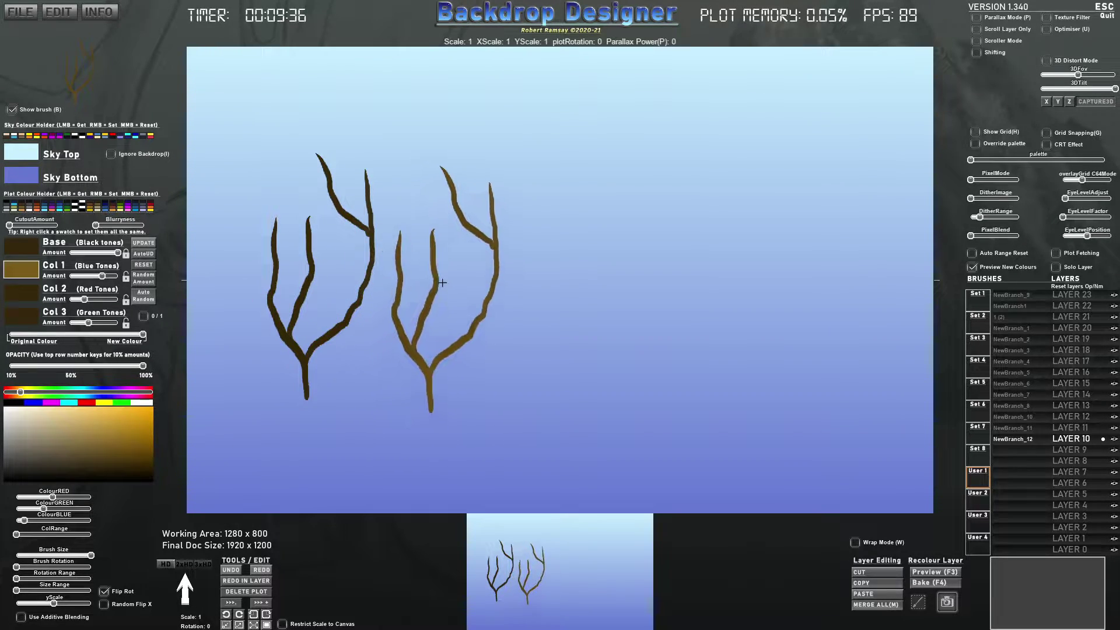
{"action": "left_click_drag", "start_coordinate": [102, 254], "coordinate": [118, 258]}
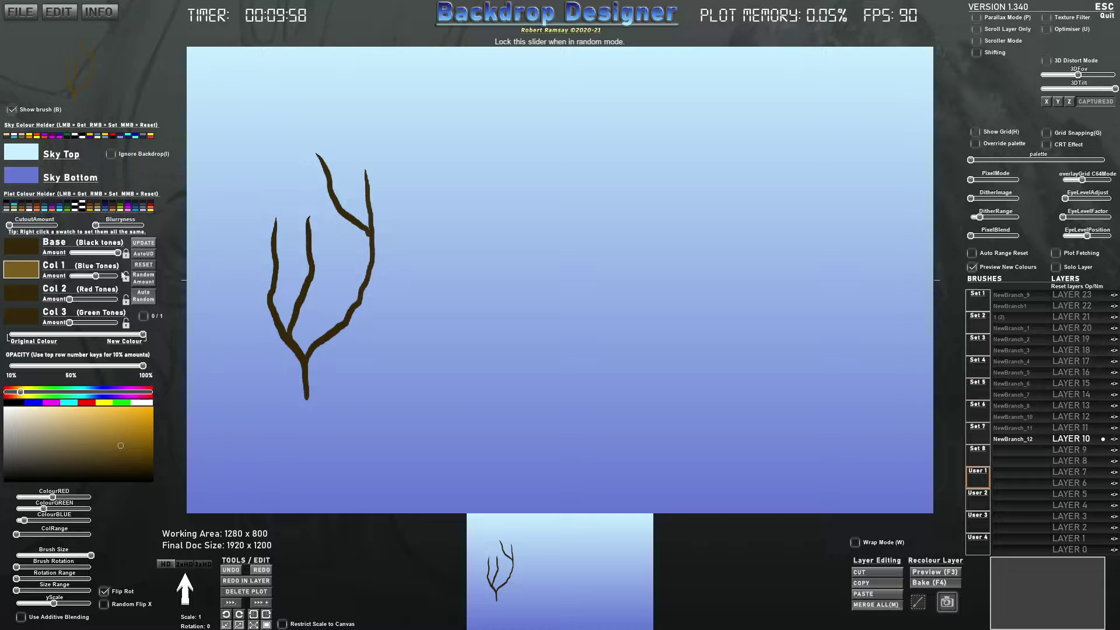
{"action": "left_click", "coordinate": [144, 296]}
- Stamp a tight row of overlapping NewBranch_12 branches beside the dark brown one to test the random browns
{"action": "left_click", "coordinate": [350, 285]}
{"action": "left_click", "coordinate": [373, 283]}
{"action": "left_click", "coordinate": [383, 285]}
{"action": "left_click", "coordinate": [402, 288]}
{"action": "left_click", "coordinate": [417, 287]}
{"action": "left_click", "coordinate": [432, 287]}
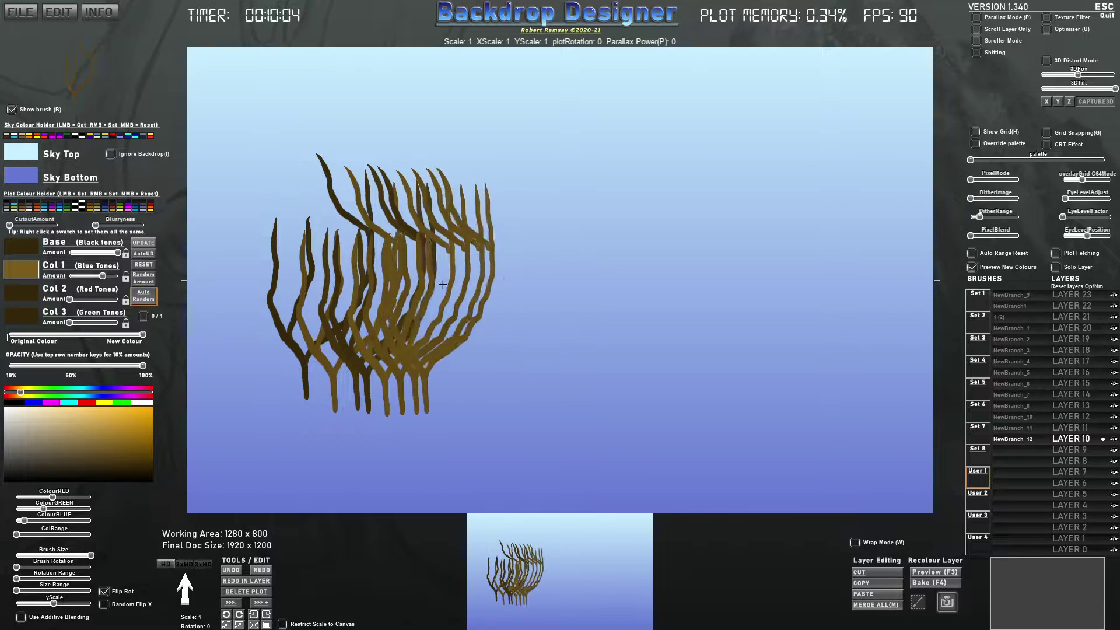
{"action": "left_click", "coordinate": [446, 285]}
{"action": "left_click", "coordinate": [462, 286]}
- Undo the row of random brown test stamps back to the single dark brown branch
{"action": "key", "text": "ctrl+z"}
{"action": "key", "text": "ctrl+z"}
{"action": "key", "text": "ctrl+z"}
{"action": "key", "text": "ctrl+z"}
{"action": "key", "text": "ctrl+z"}
{"action": "key", "text": "ctrl+z"}
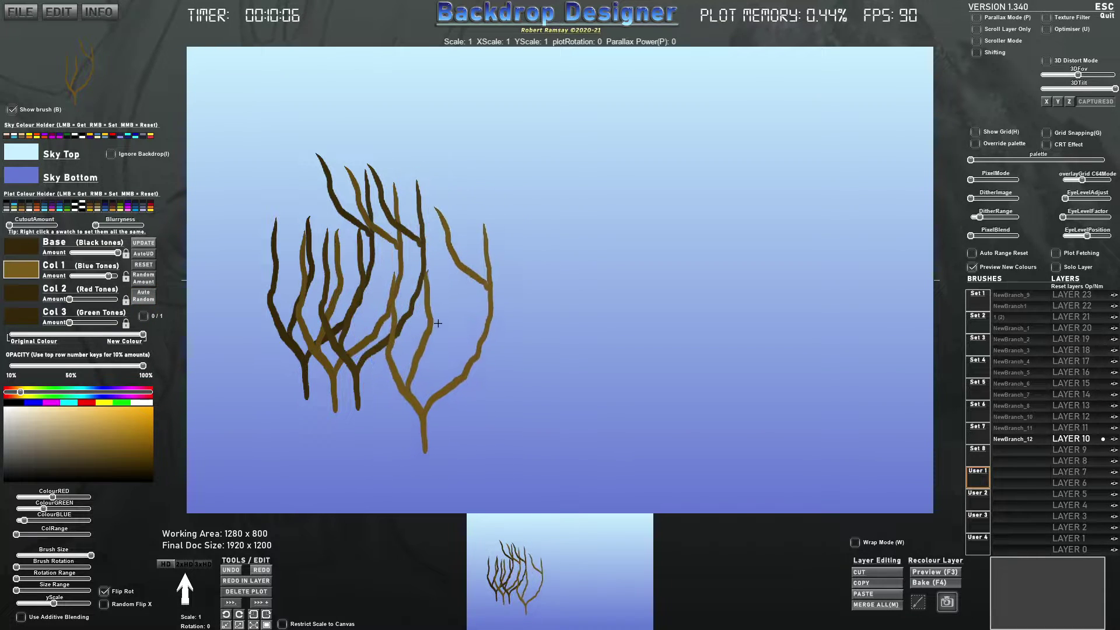
{"action": "key", "text": "ctrl+z"}
{"action": "key", "text": "ctrl+z"}
{"action": "key", "text": "ctrl+z"}
{"action": "key", "text": "ctrl+z"}
{"action": "key", "text": "ctrl+z"}
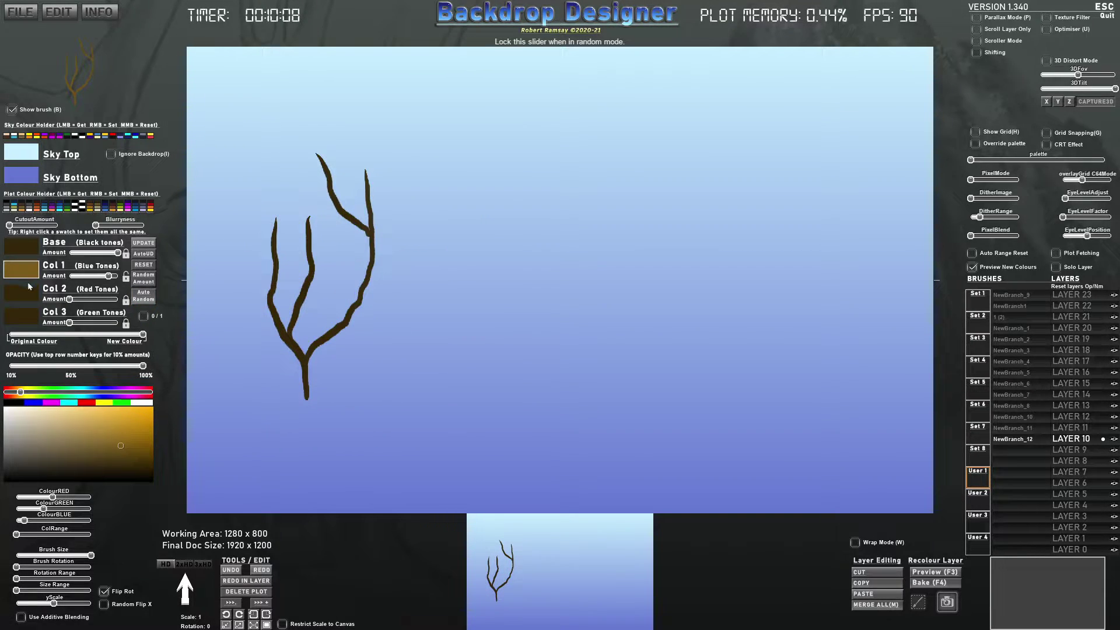
- Raise the Col 2 and Col 3 amounts to mid-range, and set Col 3 to bright green and Col 2 to teal
{"action": "left_click", "coordinate": [30, 294]}
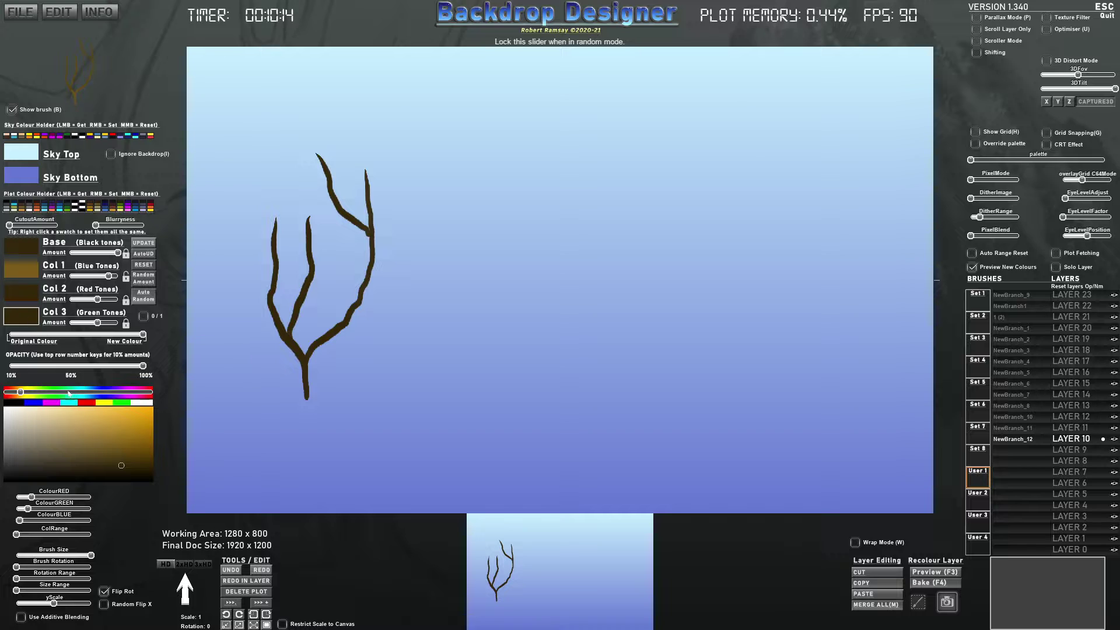
{"action": "left_click", "coordinate": [49, 391]}
{"action": "left_click_drag", "start_coordinate": [110, 425], "coordinate": [122, 423]}
{"action": "left_click", "coordinate": [29, 299]}
{"action": "left_click_drag", "start_coordinate": [48, 392], "coordinate": [69, 392]}
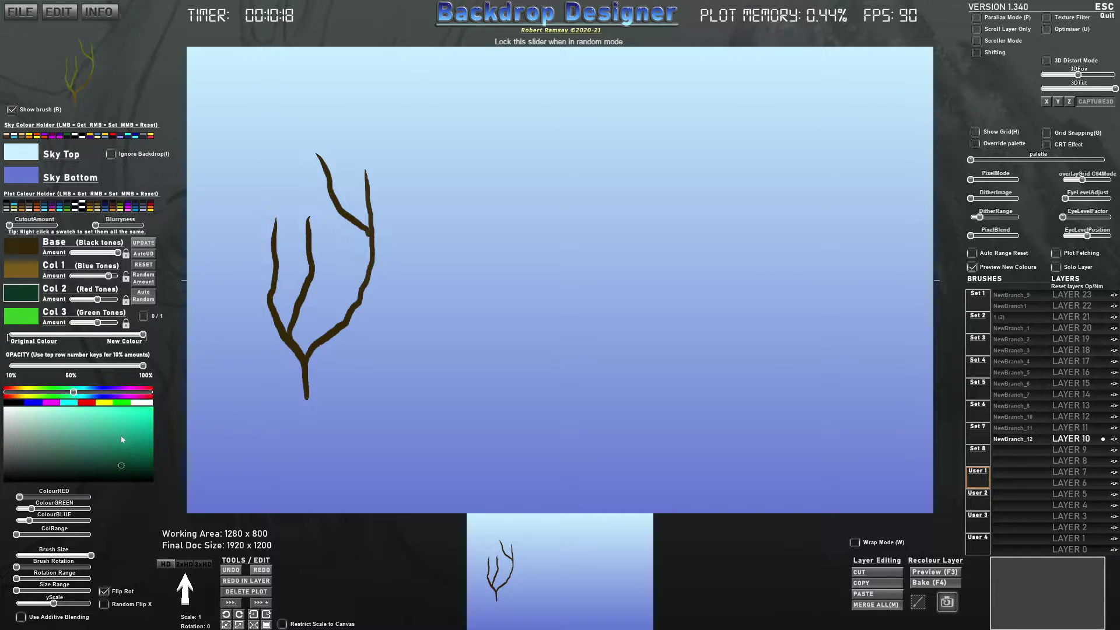
{"action": "left_click", "coordinate": [137, 427]}
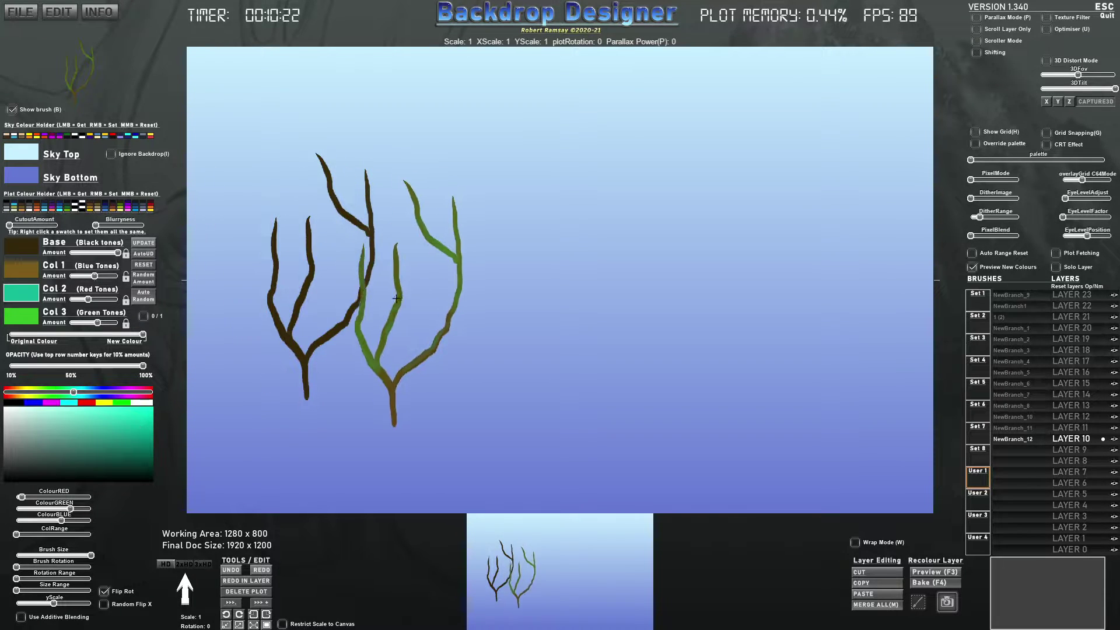
- Stamp three NewBranch_12 branches in the brown and green mix in a row beside the dark brown branch
{"action": "left_click", "coordinate": [394, 276]}
{"action": "left_click", "coordinate": [458, 280]}
{"action": "left_click", "coordinate": [514, 286]}
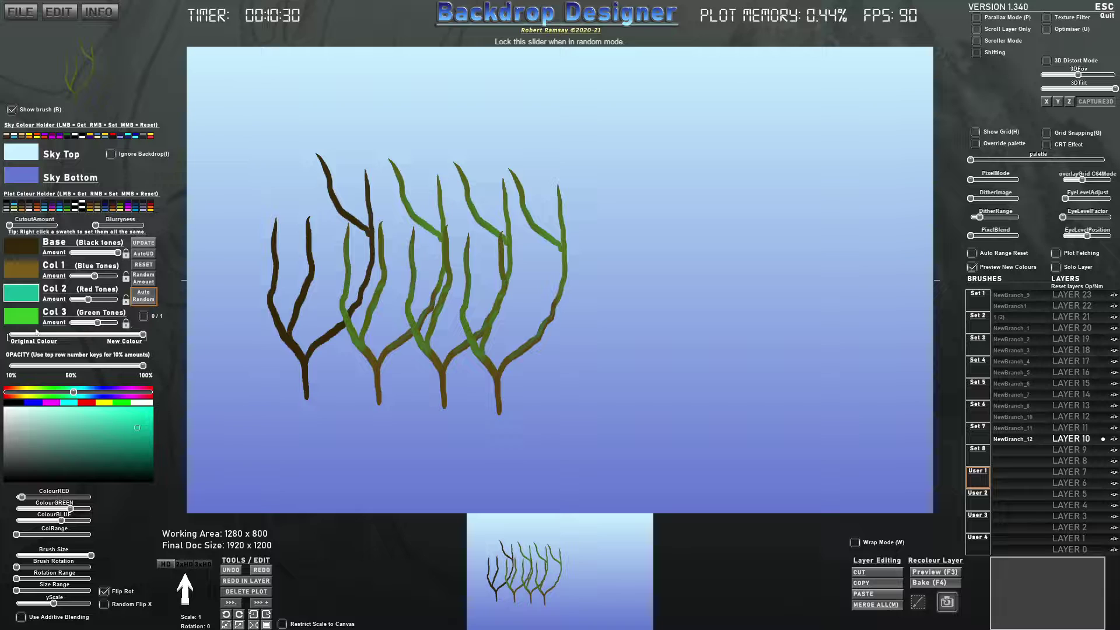
- Spread overlapping NewBranch_12 stamps across the canvas with Auto Random varying the brown, green and teal amounts
{"action": "left_click", "coordinate": [580, 306]}
{"action": "left_click", "coordinate": [632, 298]}
{"action": "left_click", "coordinate": [650, 301]}
{"action": "left_click", "coordinate": [711, 303]}
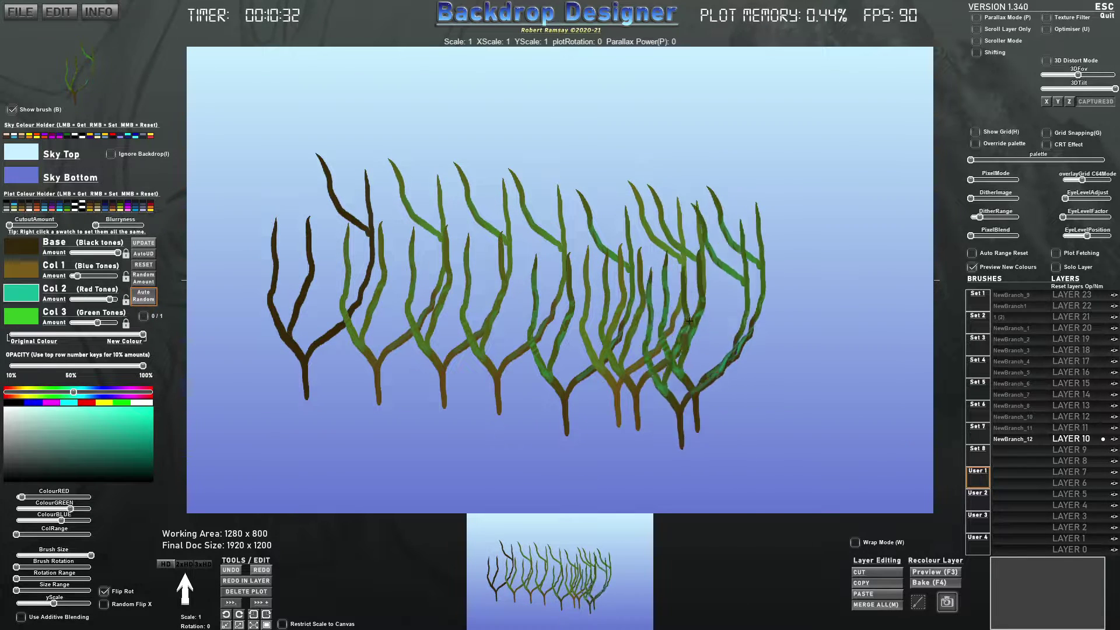
{"action": "left_click", "coordinate": [651, 325]}
{"action": "left_click", "coordinate": [606, 329]}
{"action": "left_click", "coordinate": [558, 332]}
{"action": "left_click", "coordinate": [508, 329]}
{"action": "left_click", "coordinate": [467, 335]}
{"action": "left_click", "coordinate": [417, 341]}
{"action": "left_click", "coordinate": [373, 344]}
{"action": "left_click", "coordinate": [330, 347]}
{"action": "left_click", "coordinate": [314, 344]}
{"action": "left_click", "coordinate": [409, 334]}
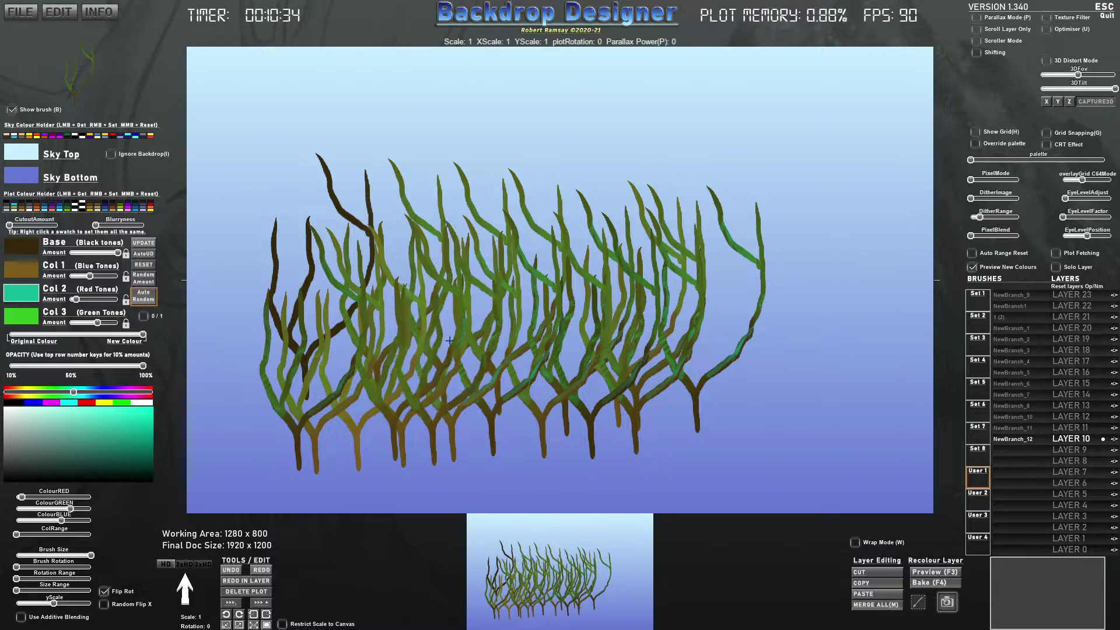
{"action": "left_click", "coordinate": [641, 327]}
- Reset all plot data and stamp NewBranch_1 rotated to 67 in the lower middle of the canvas
{"action": "key", "text": "Delete"}
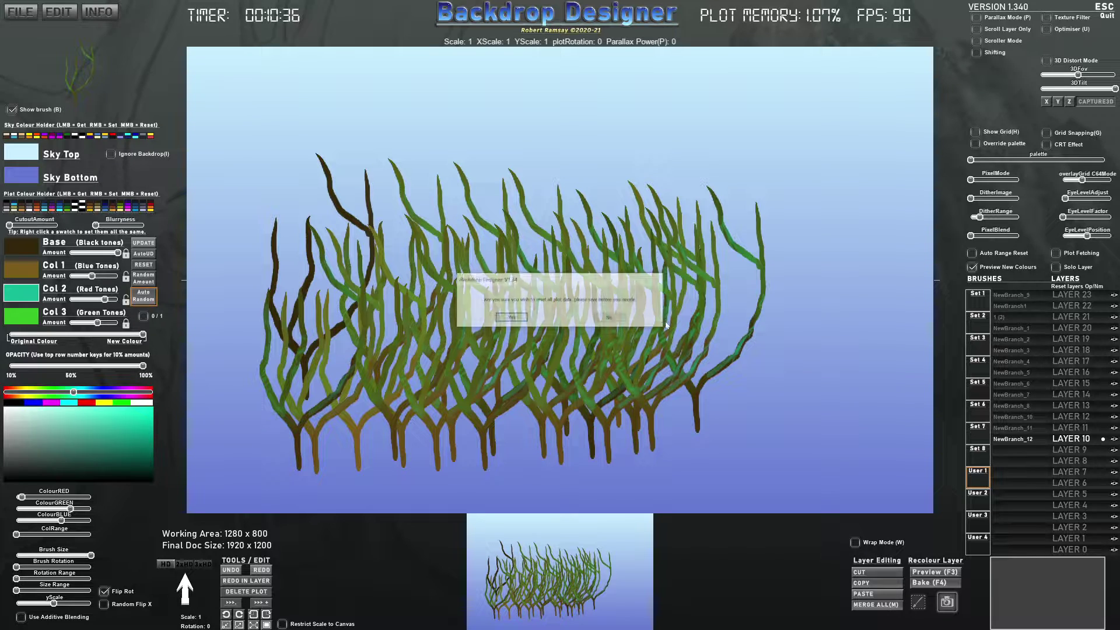
{"action": "left_click", "coordinate": [510, 317]}
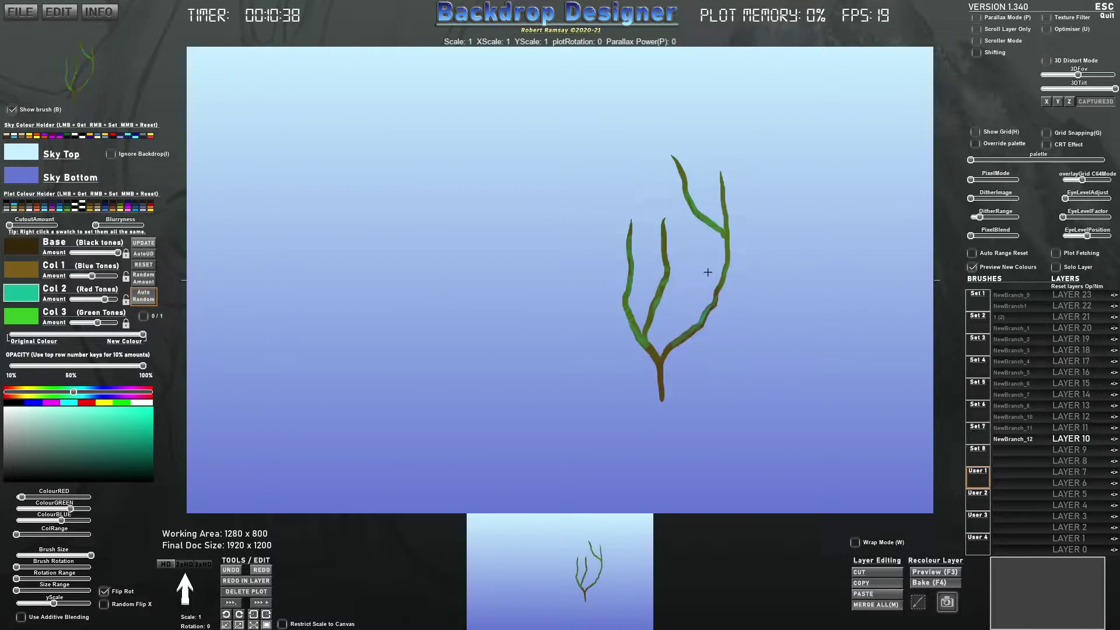
{"action": "left_click", "coordinate": [1010, 327]}
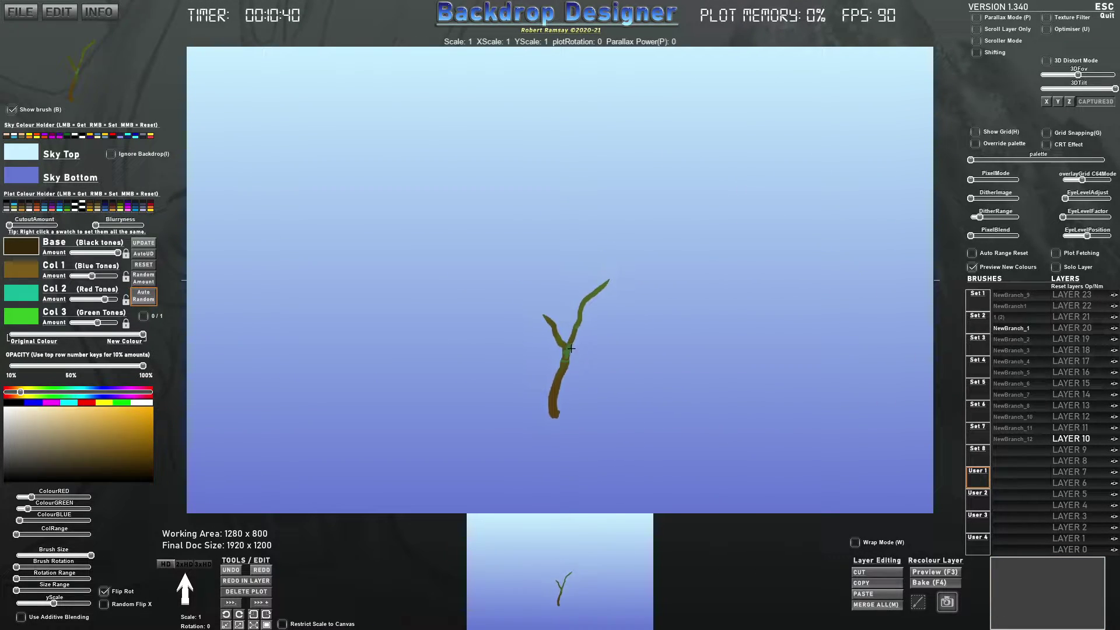
{"action": "scroll", "coordinate": [569, 335], "scroll_direction": "down", "scroll_amount": 5}
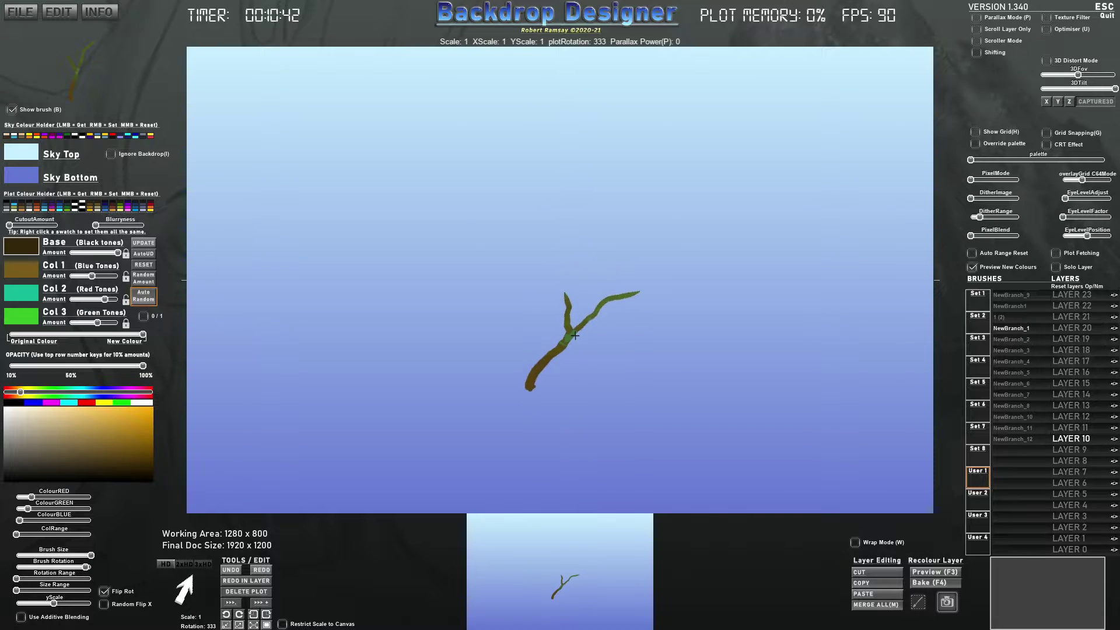
{"action": "scroll", "coordinate": [570, 349], "scroll_direction": "up", "scroll_amount": 12}
{"action": "scroll", "coordinate": [486, 397], "scroll_direction": "up", "scroll_amount": 3}
{"action": "left_click", "coordinate": [485, 392]}
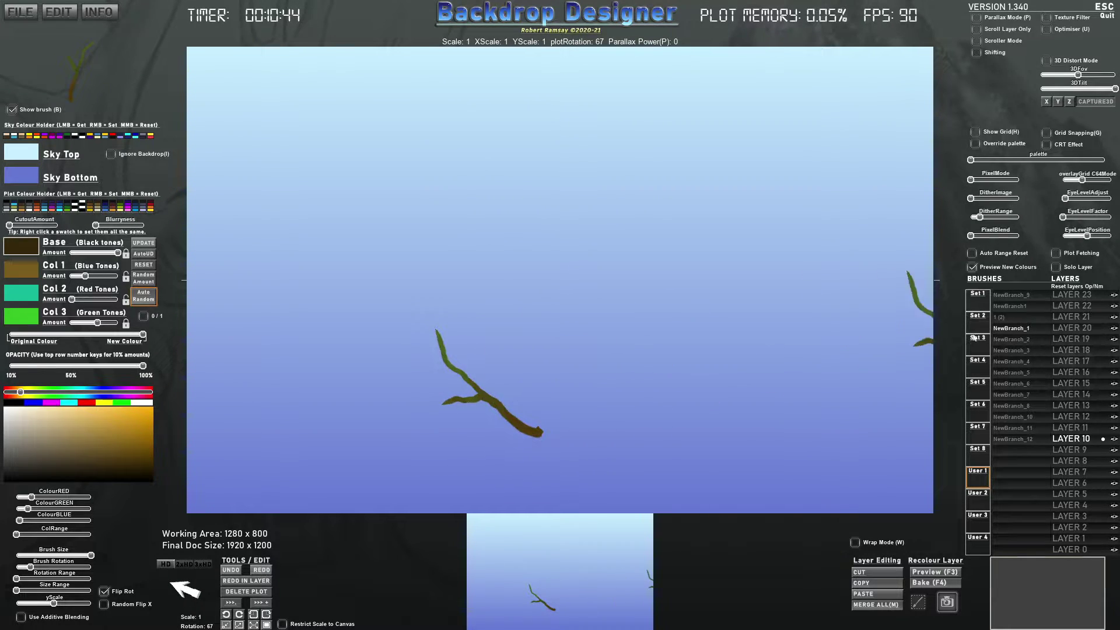
- Stamp NewBranch_2 unrotated so it joins the base of the first branch, and select the NewBranch_3 brush
{"action": "left_click", "coordinate": [1011, 339]}
{"action": "left_click", "coordinate": [533, 368]}
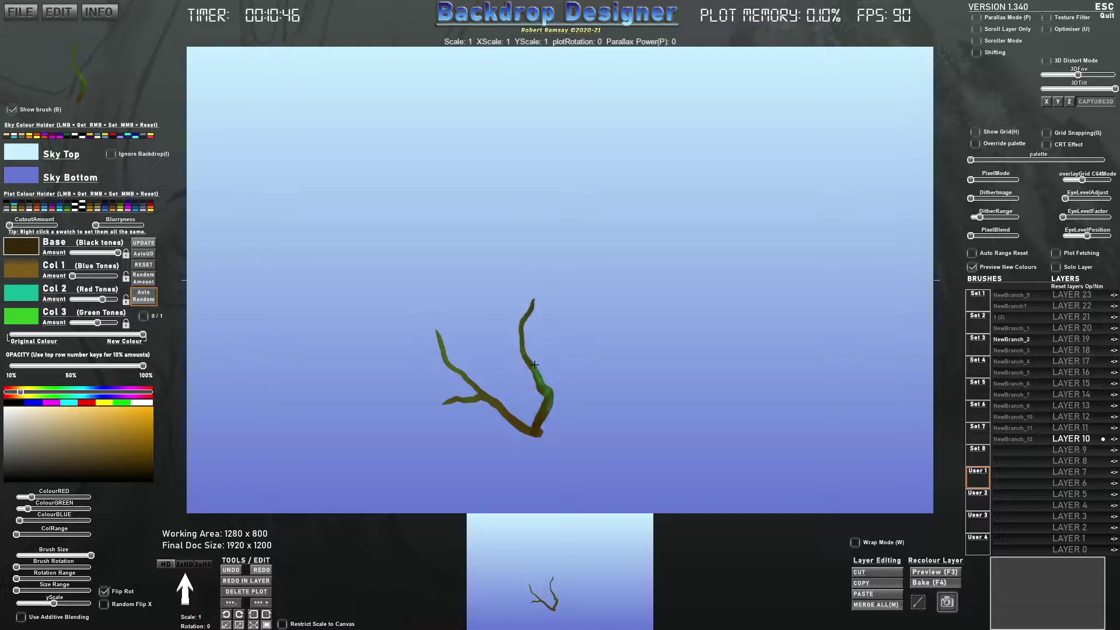
{"action": "left_click", "coordinate": [1003, 351]}
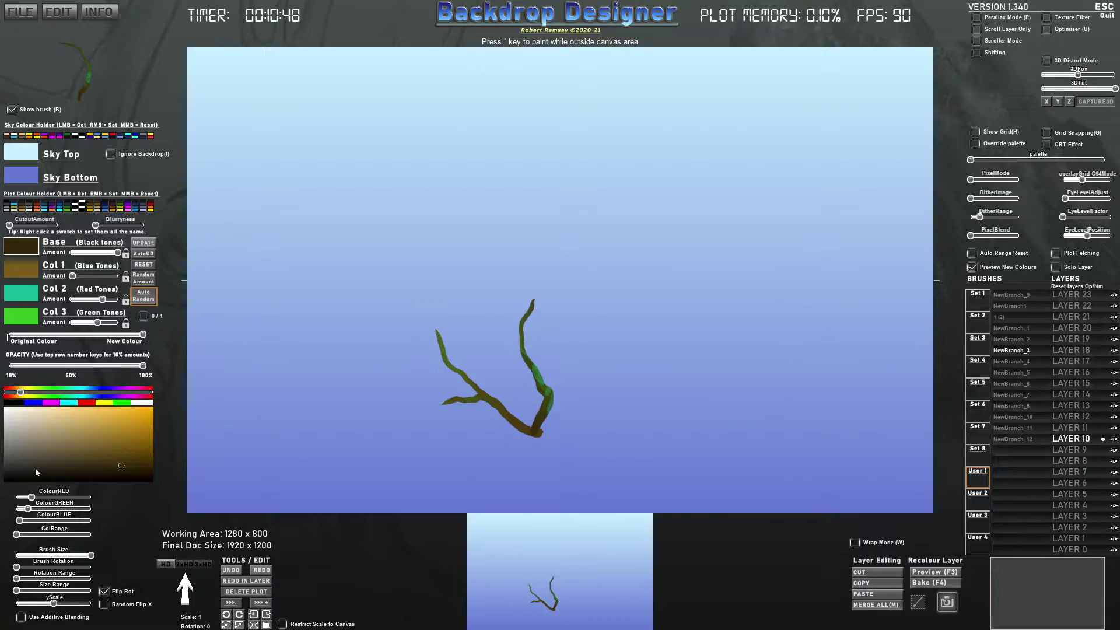
- Turn off Auto Random colouring and undo the two branches stamped on the canvas
{"action": "left_click", "coordinate": [143, 295]}
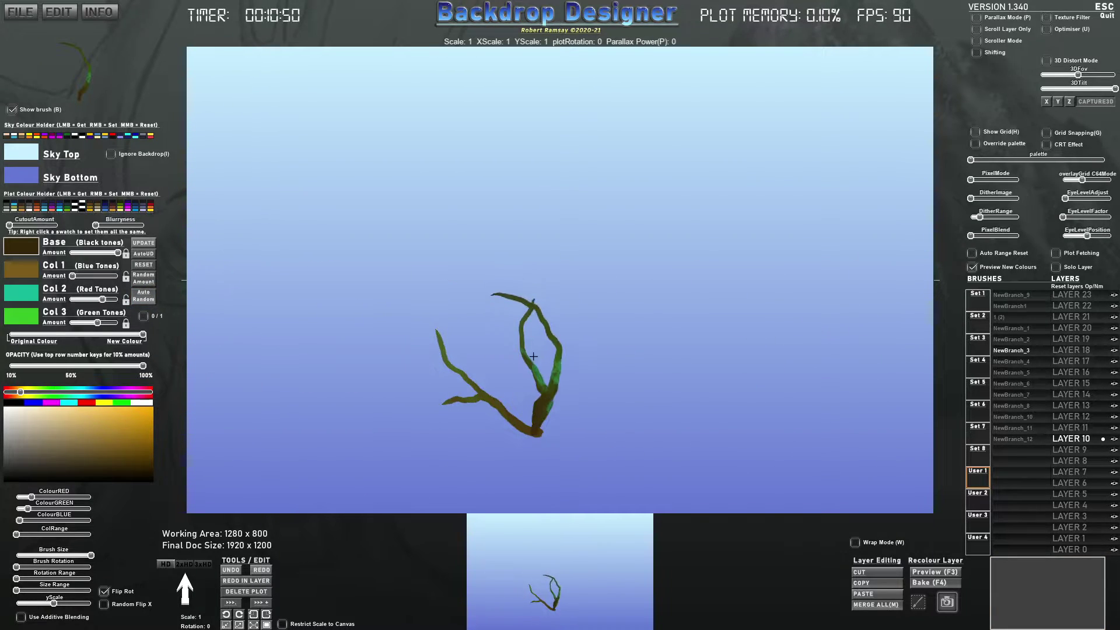
{"action": "scroll", "coordinate": [547, 360], "scroll_direction": "down", "scroll_amount": 3}
{"action": "key", "text": "ctrl+z"}
{"action": "key", "text": "ctrl+z"}
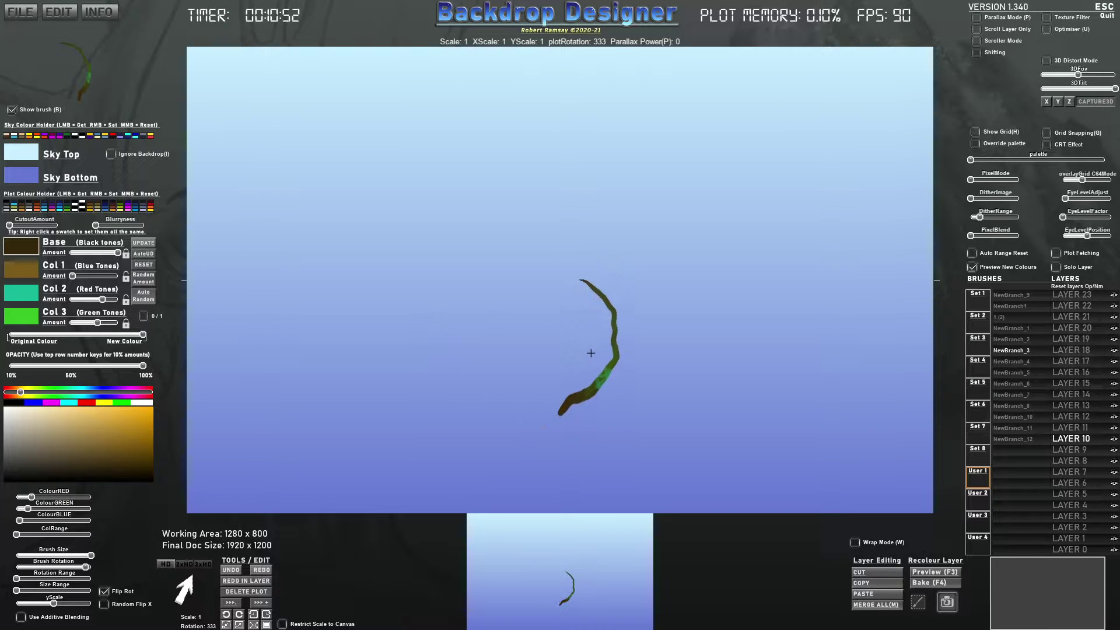
- Stamp NewBranch_1 leaning left in the lower middle of the canvas and NewBranch_2 unrotated so it joins its base
{"action": "left_click", "coordinate": [1010, 328]}
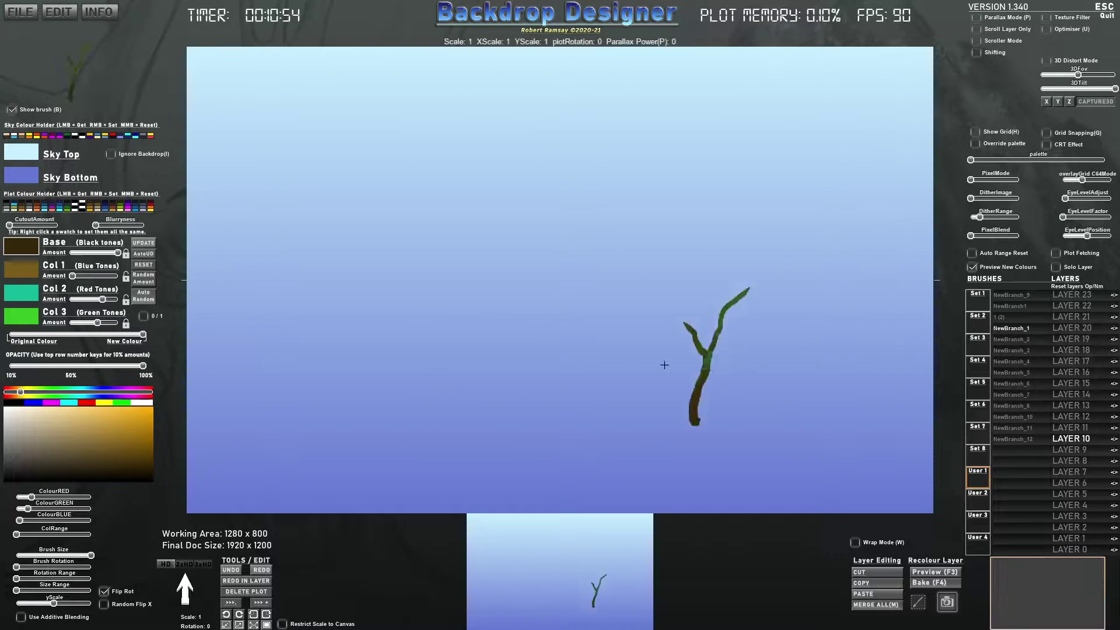
{"action": "scroll", "coordinate": [578, 373], "scroll_direction": "up", "scroll_amount": 5}
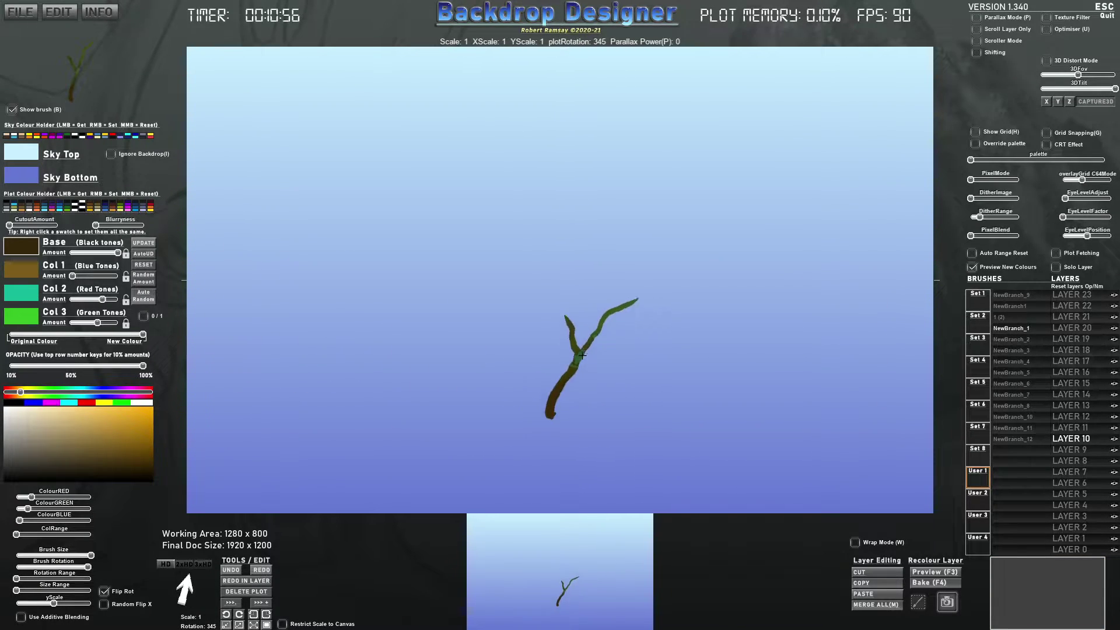
{"action": "left_click", "coordinate": [468, 371]}
{"action": "left_click", "coordinate": [1010, 340]}
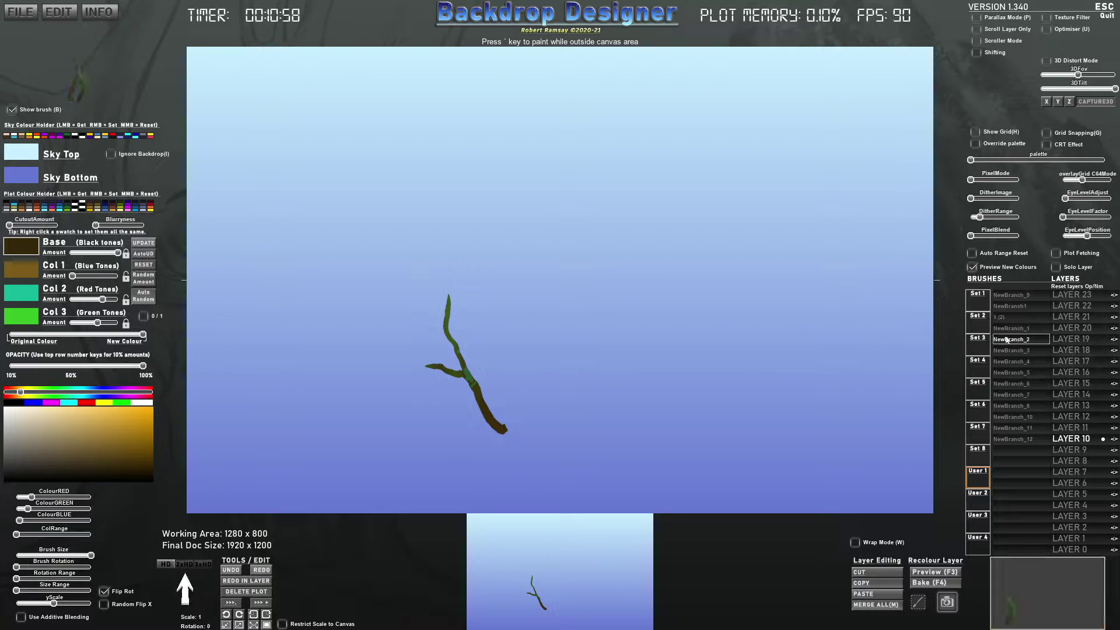
{"action": "left_click", "coordinate": [491, 350]}
- Flip the NewBranch_2 brush horizontally to an XScale of -1
{"action": "scroll", "coordinate": [683, 338], "scroll_direction": "down", "scroll_amount": 5}
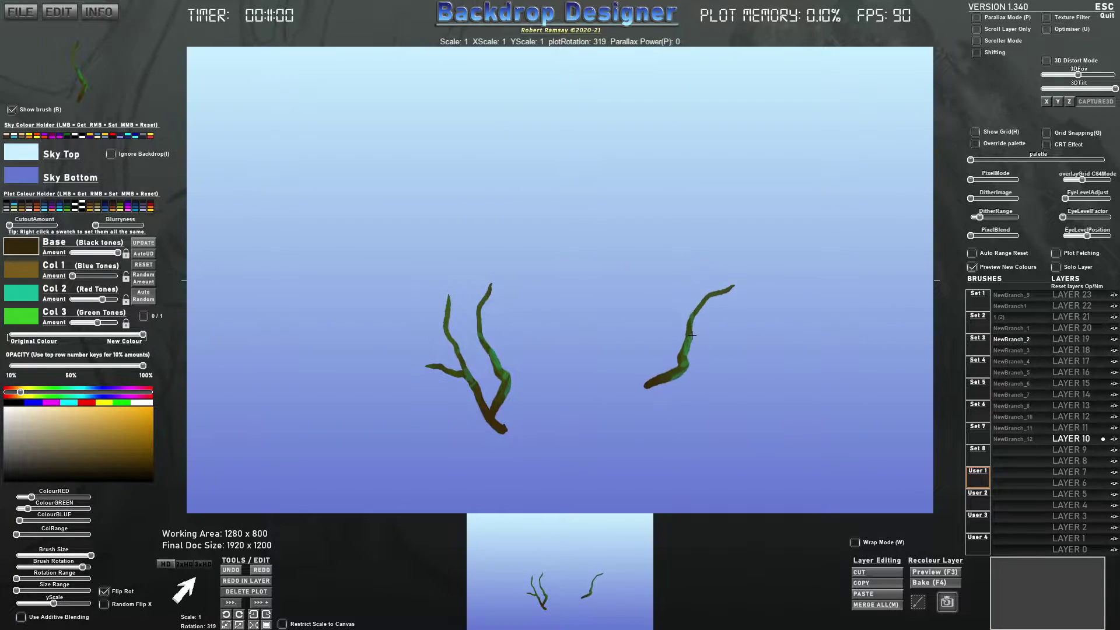
{"action": "scroll", "coordinate": [683, 339], "scroll_direction": "up", "scroll_amount": 9}
{"action": "scroll", "coordinate": [684, 339], "scroll_direction": "down", "scroll_amount": 5}
{"action": "scroll", "coordinate": [684, 339], "scroll_direction": "up", "scroll_amount": 4}
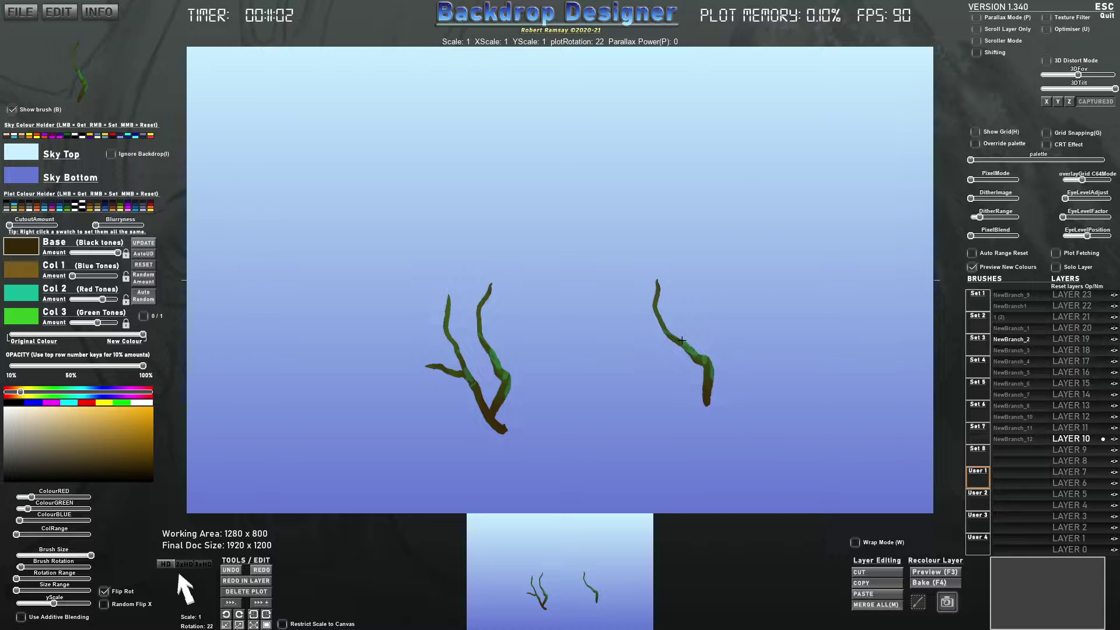
{"action": "key", "text": "x"}
{"action": "key", "text": "x"}
{"action": "key", "text": "x"}
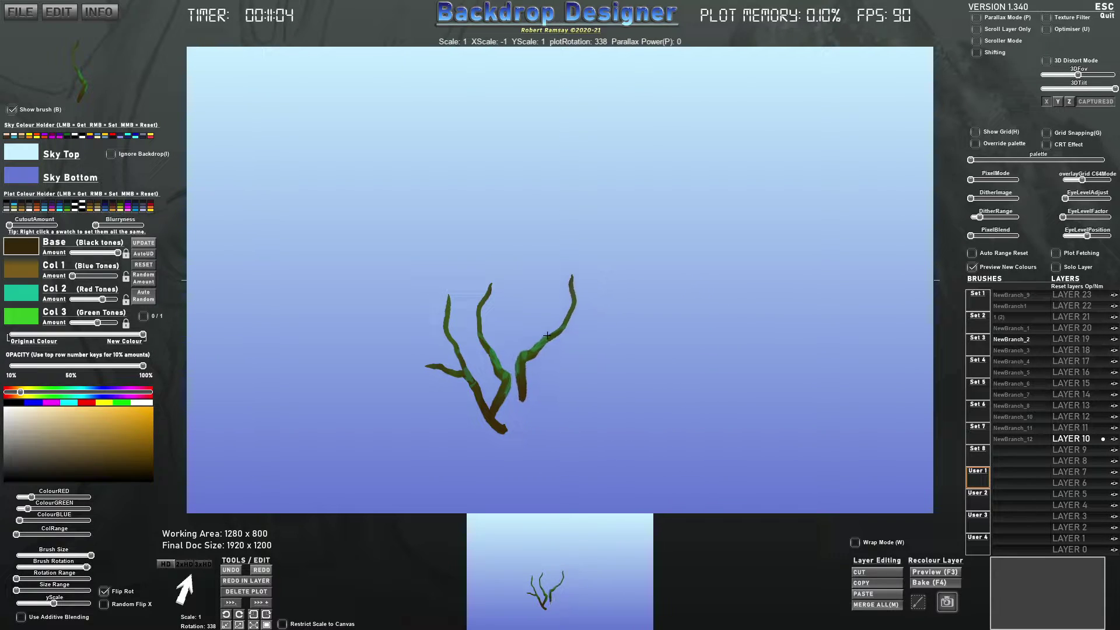
- Scale the flipped NewBranch_2 brush to 0.64, rotate it to 317.81 and stamp it as an offshoot of the plant's right branch
{"action": "scroll", "coordinate": [558, 338], "scroll_direction": "up", "scroll_amount": 5}
{"action": "scroll", "coordinate": [558, 339], "scroll_direction": "down", "scroll_amount": 3}
{"action": "scroll", "coordinate": [554, 343], "scroll_direction": "down", "scroll_amount": 10}
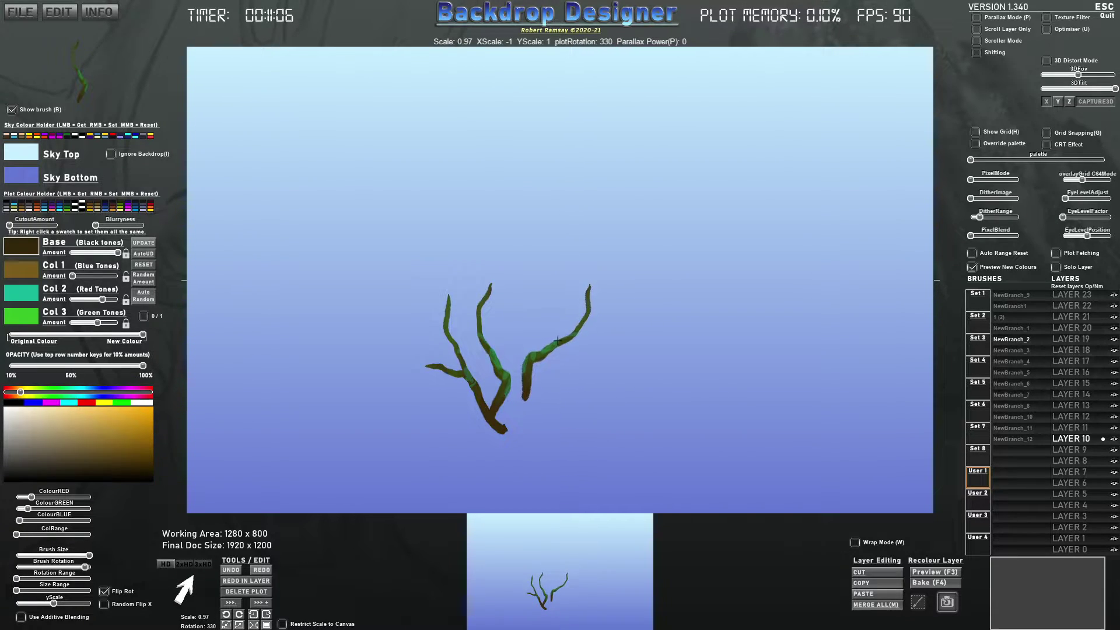
{"action": "scroll", "coordinate": [553, 343], "scroll_direction": "up", "scroll_amount": 9}
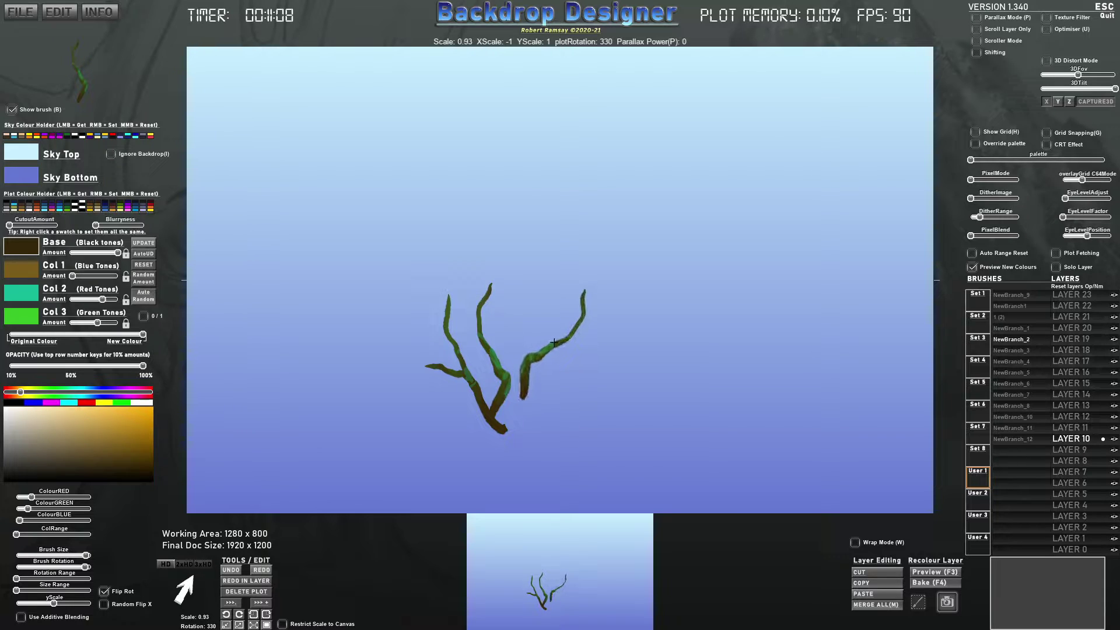
{"action": "scroll", "coordinate": [560, 325], "scroll_direction": "down", "scroll_amount": 4}
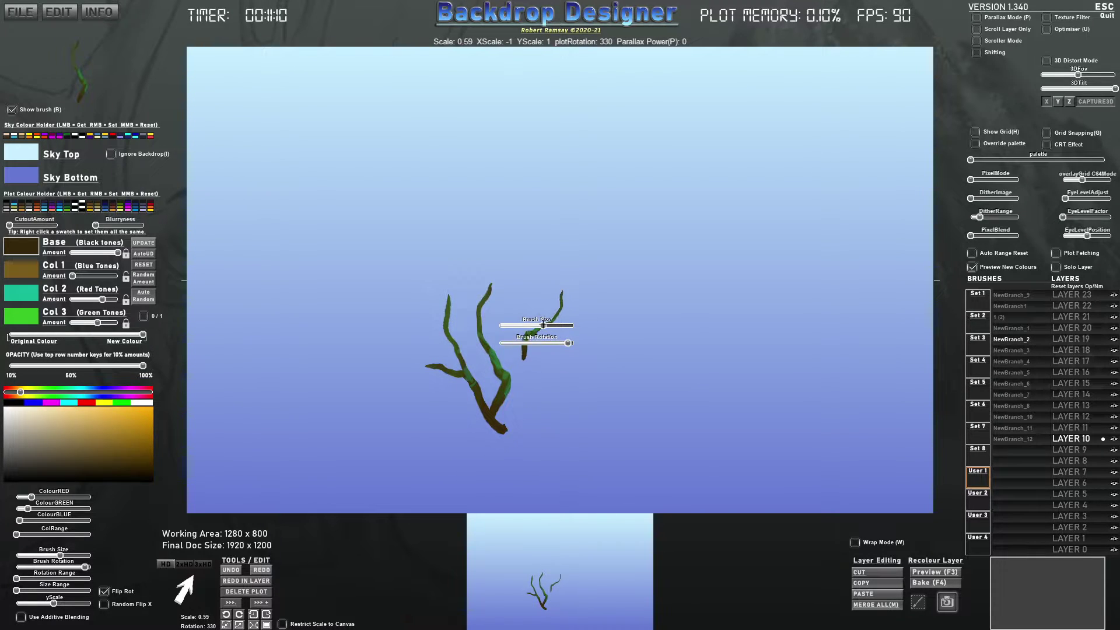
{"action": "mouse_move", "coordinate": [567, 342]}
{"action": "left_mouse_down"}
{"action": "mouse_move", "coordinate": [542, 342]}
{"action": "mouse_move", "coordinate": [565, 339]}
{"action": "left_mouse_up"}
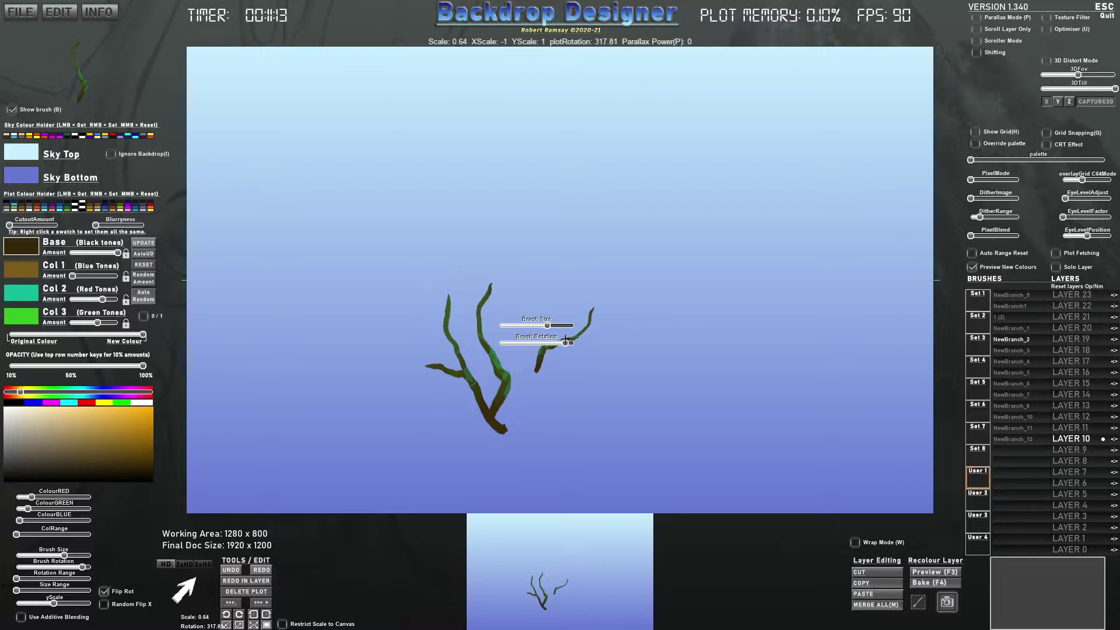
{"action": "left_click", "coordinate": [537, 361]}
- Stamp NewBranch_3 at scale 0.52 and rotation 36.56 as an offshoot on the upper part of the left branch
{"action": "left_click", "coordinate": [1035, 349]}
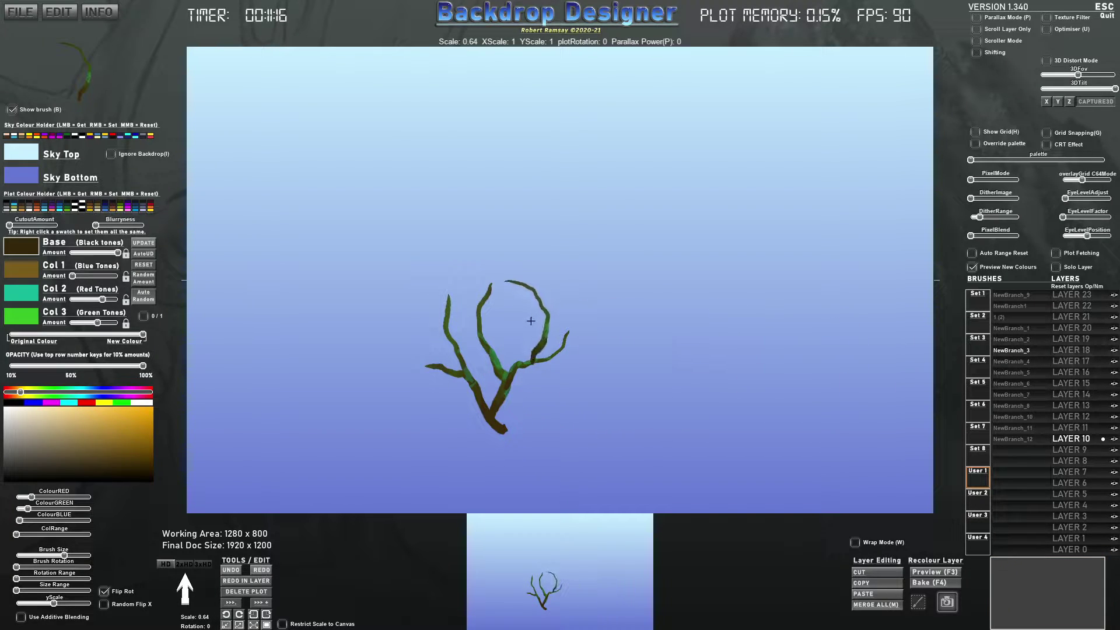
{"action": "right_click", "coordinate": [478, 269]}
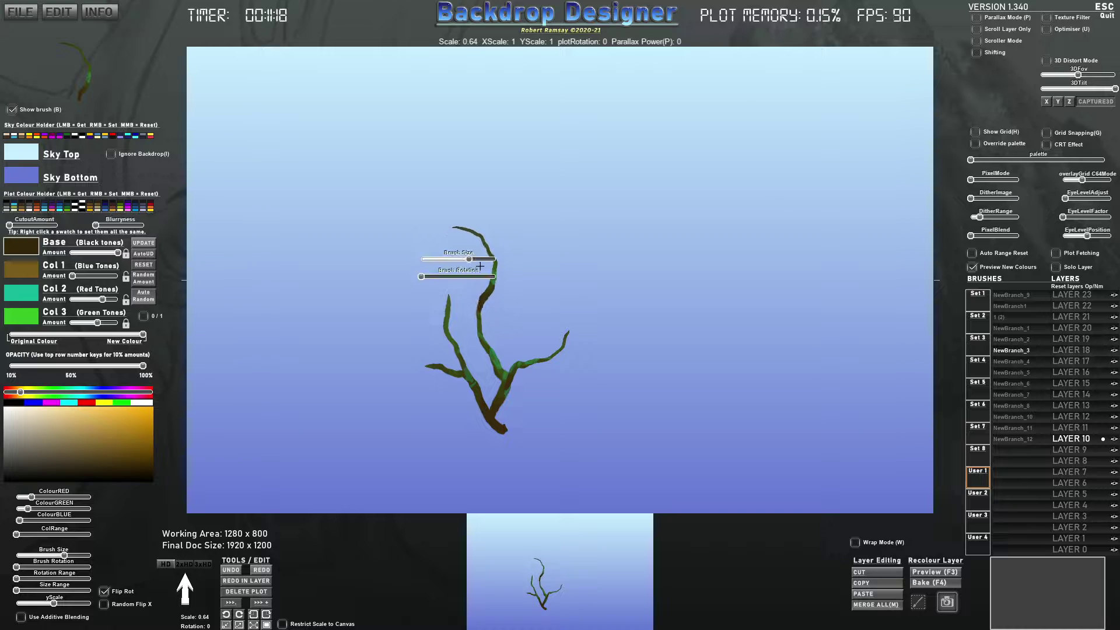
{"action": "left_click_drag", "start_coordinate": [470, 258], "coordinate": [429, 277]}
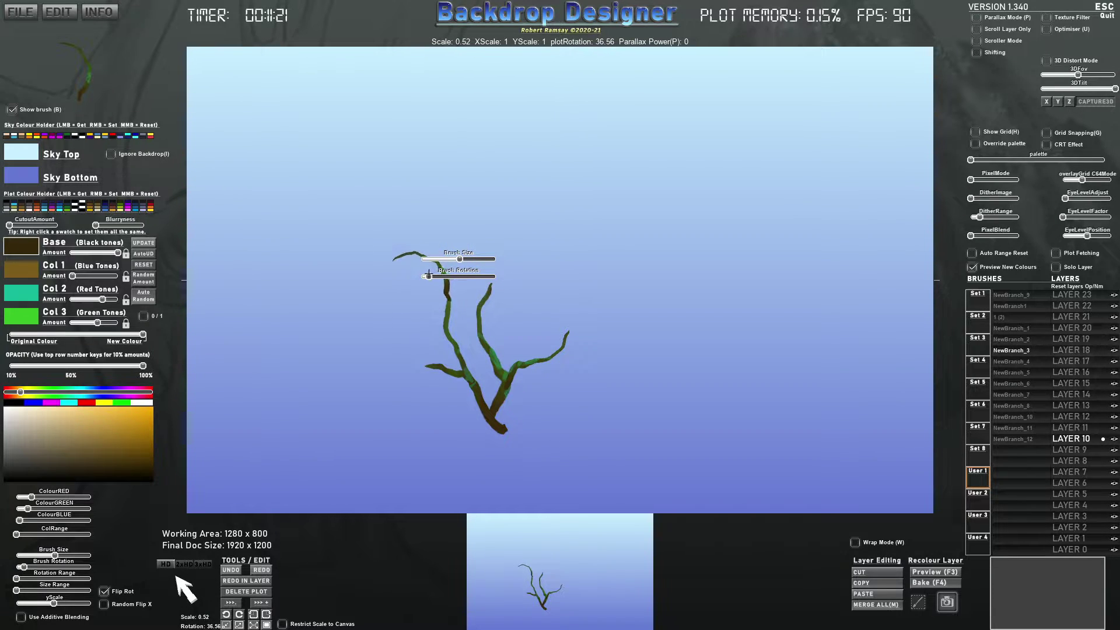
{"action": "left_click", "coordinate": [440, 335]}
- Extend the lower left twig with NewBranch_4 rotated to 84.38, and stamp NewBranch_5 unrotated on the right offshoot
{"action": "left_click", "coordinate": [1017, 363]}
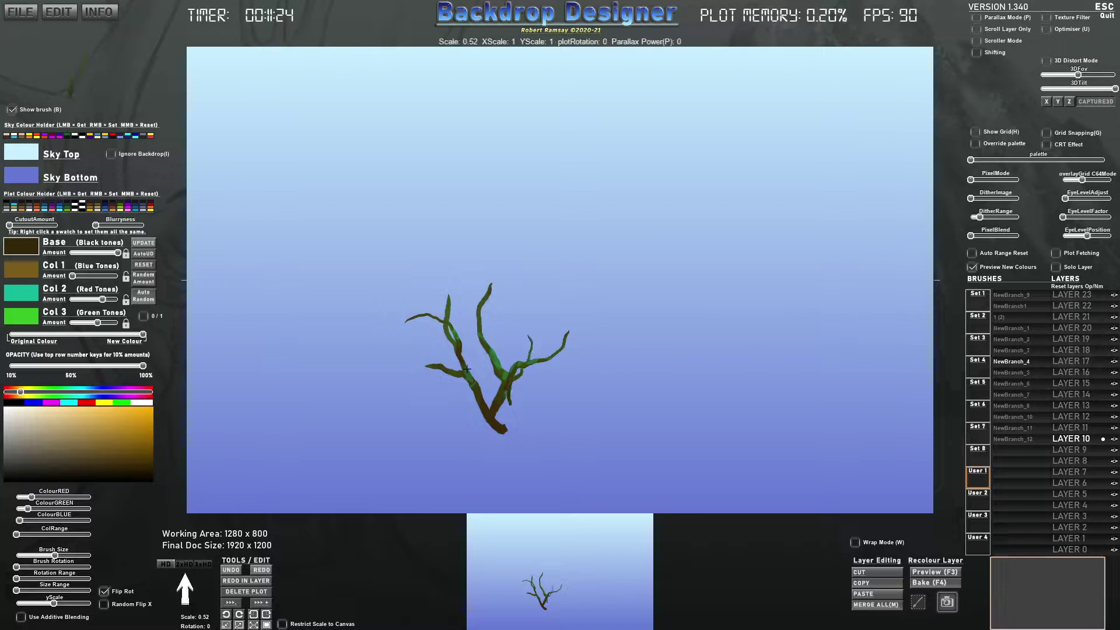
{"action": "right_click", "coordinate": [445, 333]}
{"action": "left_click_drag", "start_coordinate": [427, 324], "coordinate": [405, 343]}
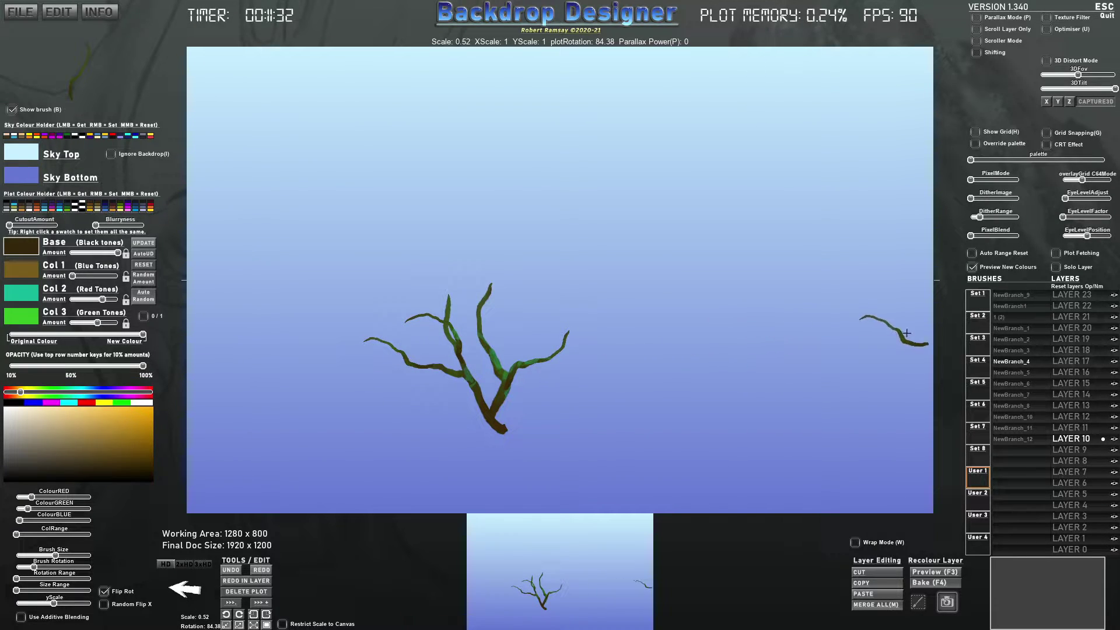
{"action": "left_click", "coordinate": [1007, 372]}
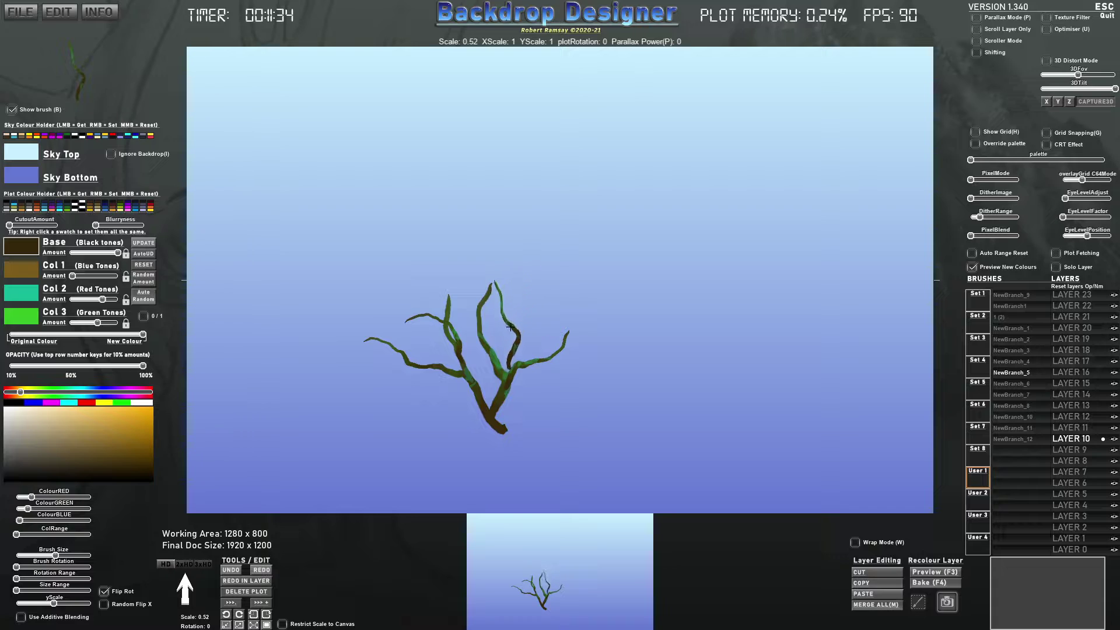
{"action": "left_click", "coordinate": [519, 322]}
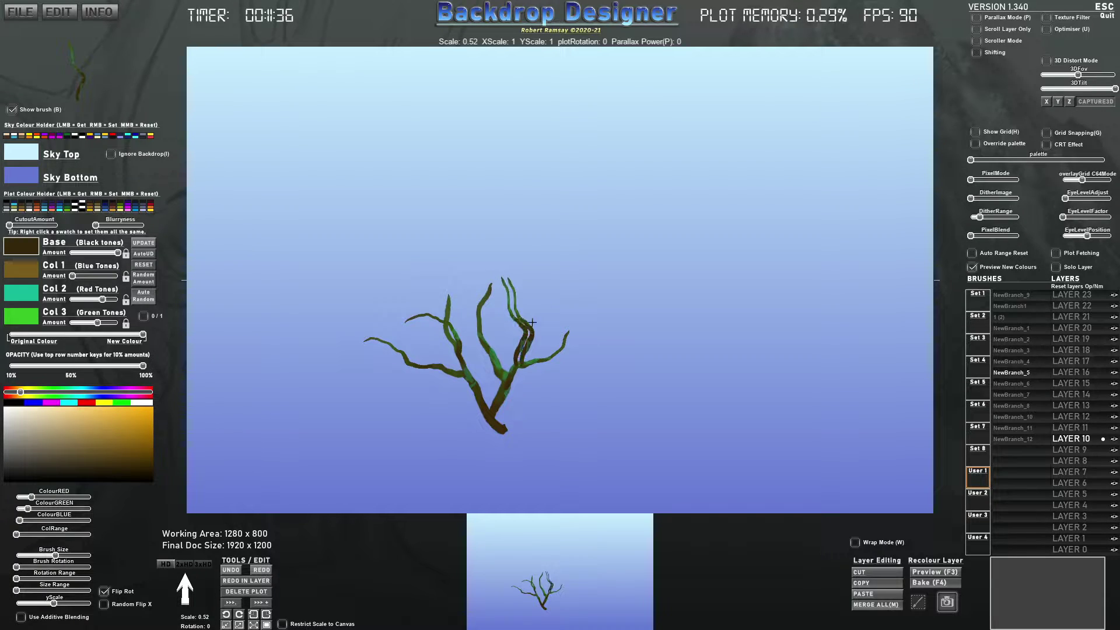
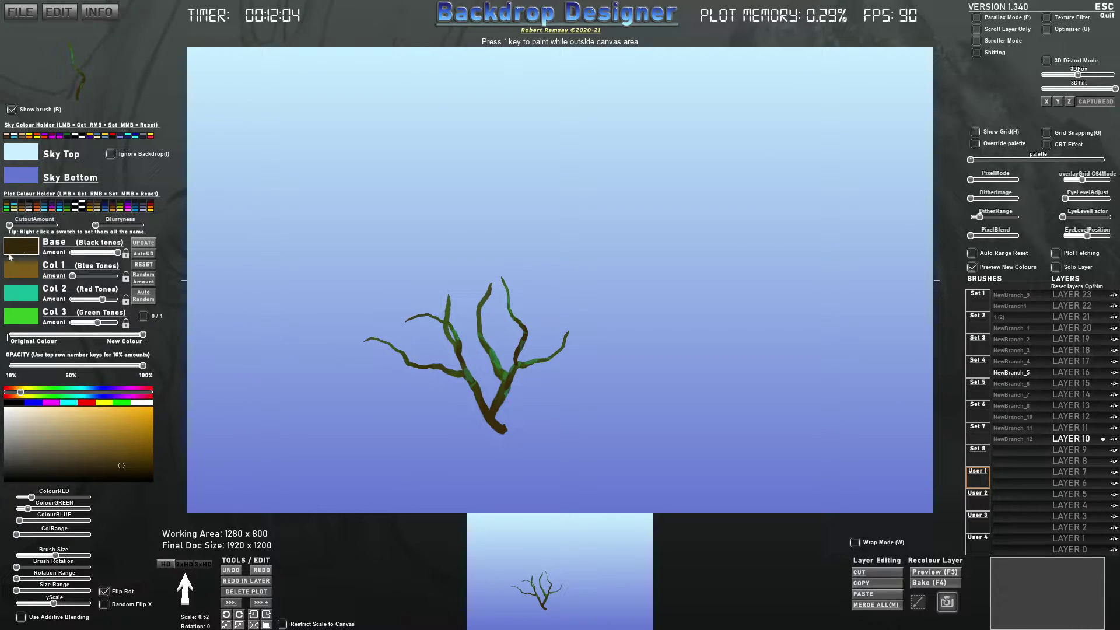
- Sample the left branch tip's green as the base colour, then extend that tip with NewBranch_5 and the right branch with NewBranch_6
{"action": "left_click", "coordinate": [450, 305]}
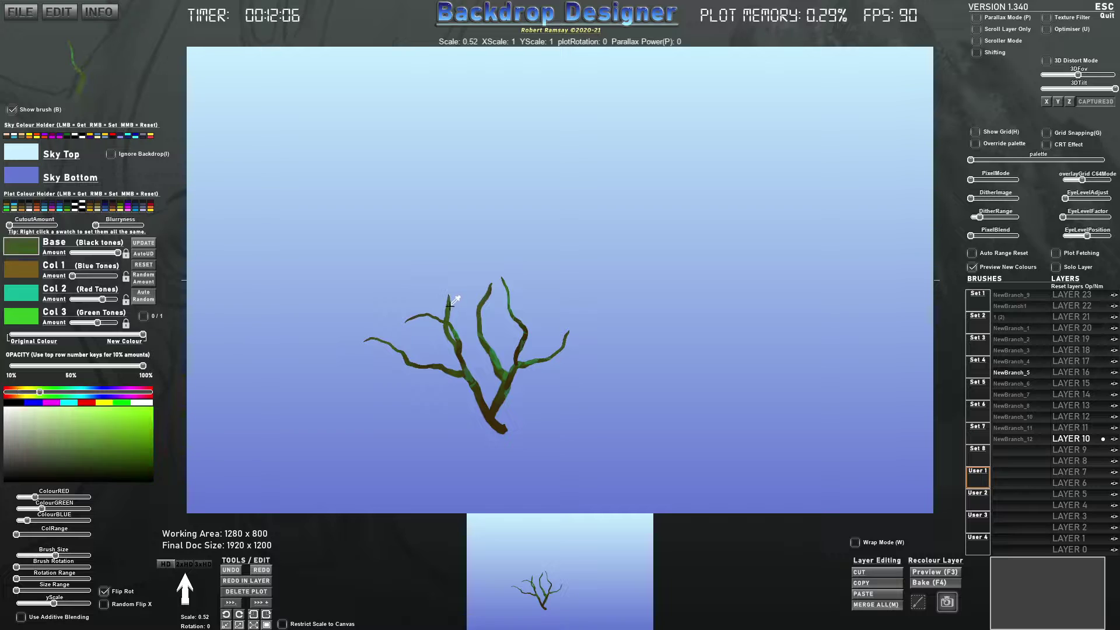
{"action": "left_click", "coordinate": [144, 243]}
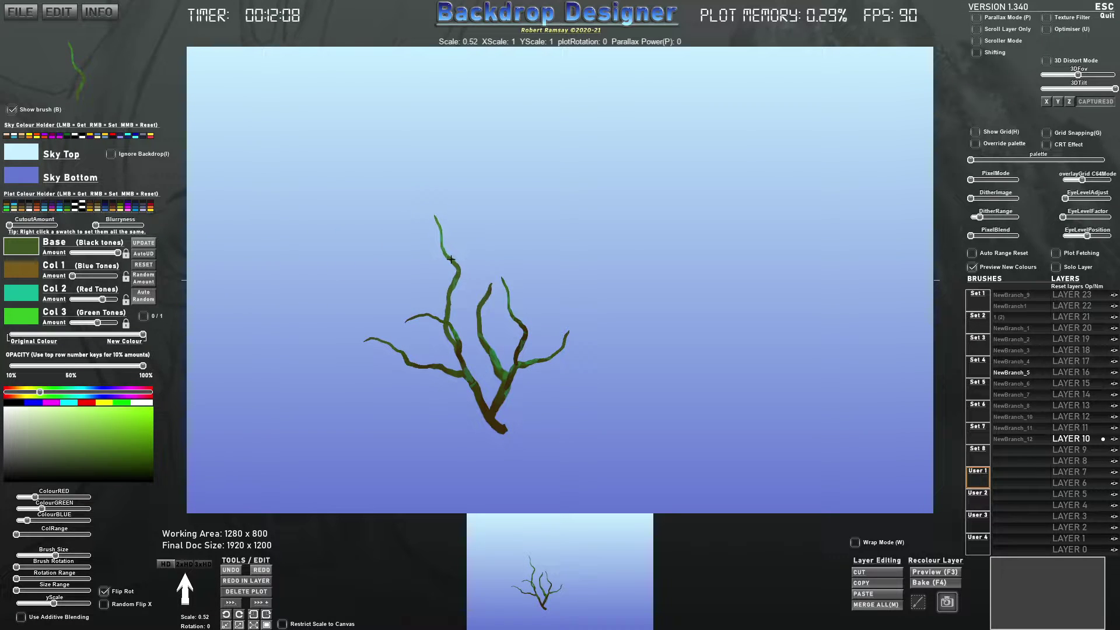
{"action": "left_click", "coordinate": [451, 259]}
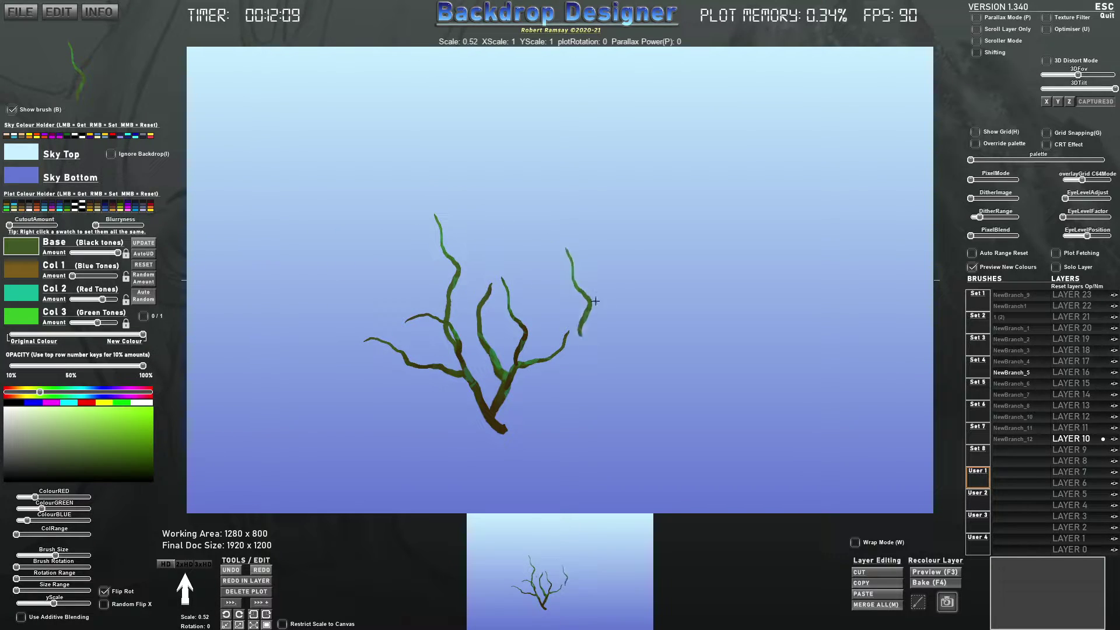
{"action": "left_click", "coordinate": [1020, 385]}
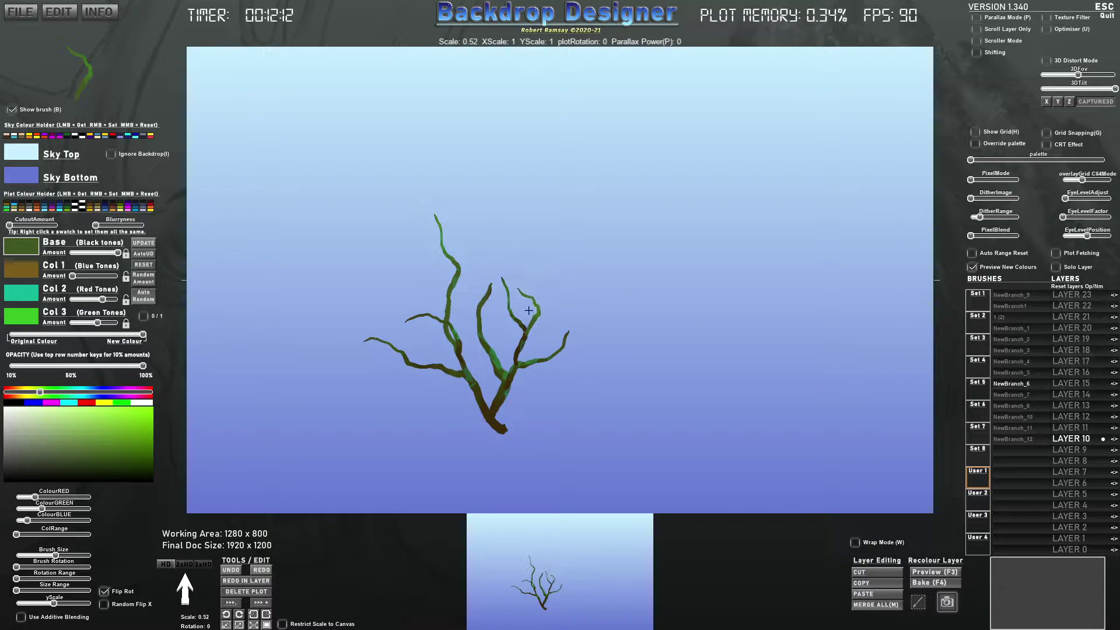
- Stamp NewBranch_7 at rotation 313 and scale 0.33 on the tip of the rightmost twig
{"action": "left_click", "coordinate": [1024, 397]}
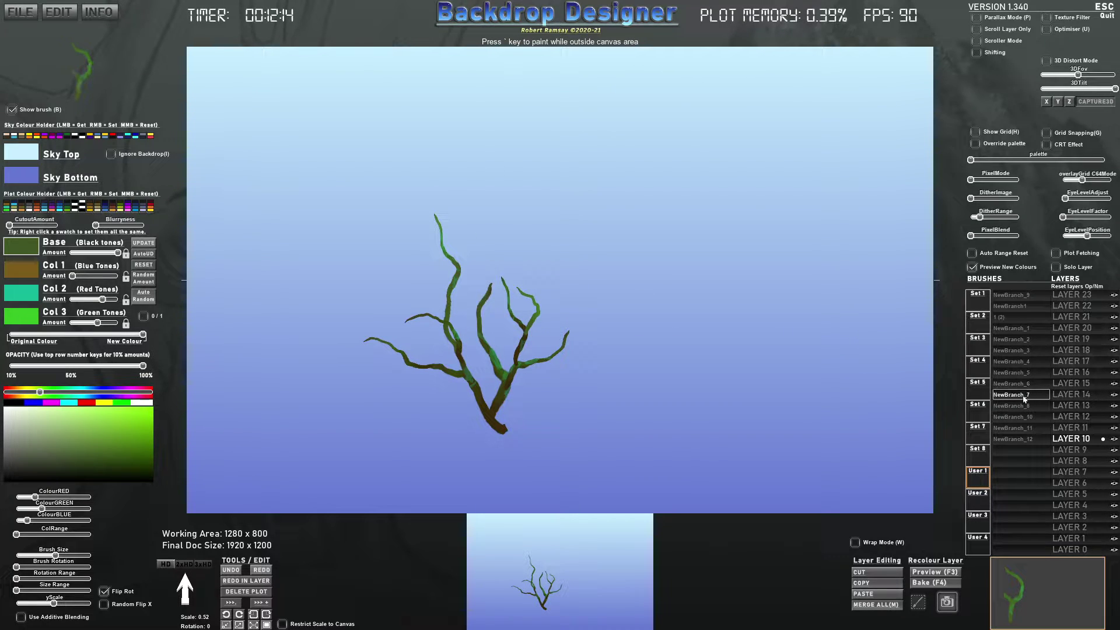
{"action": "key", "text": "Right"}
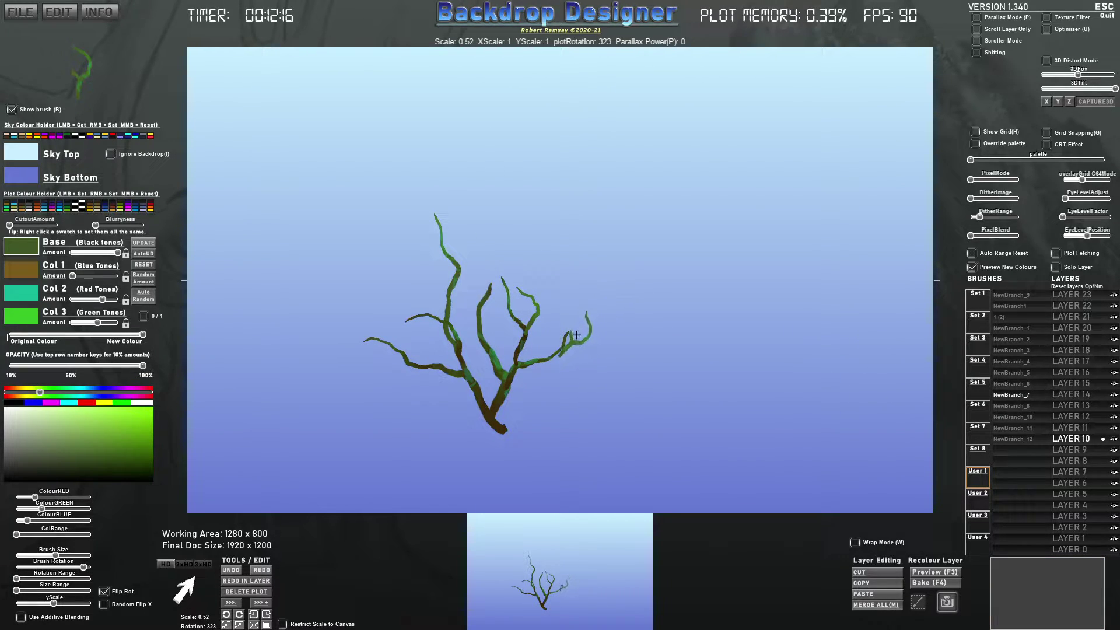
{"action": "key", "text": "Right"}
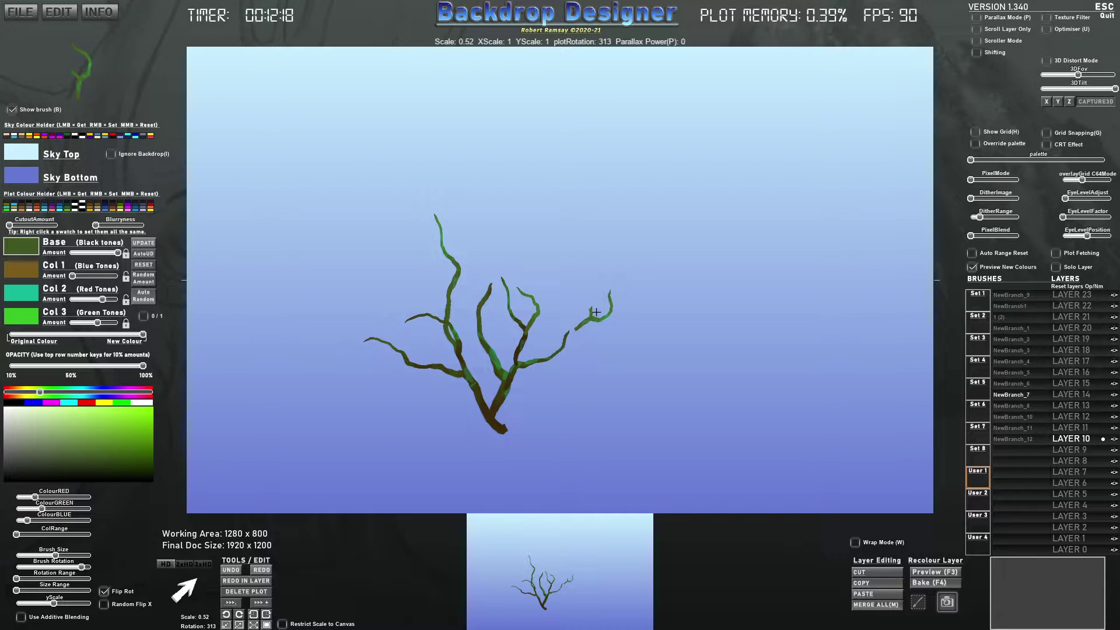
{"action": "right_click", "coordinate": [596, 312]}
{"action": "left_click_drag", "start_coordinate": [579, 305], "coordinate": [561, 306]}
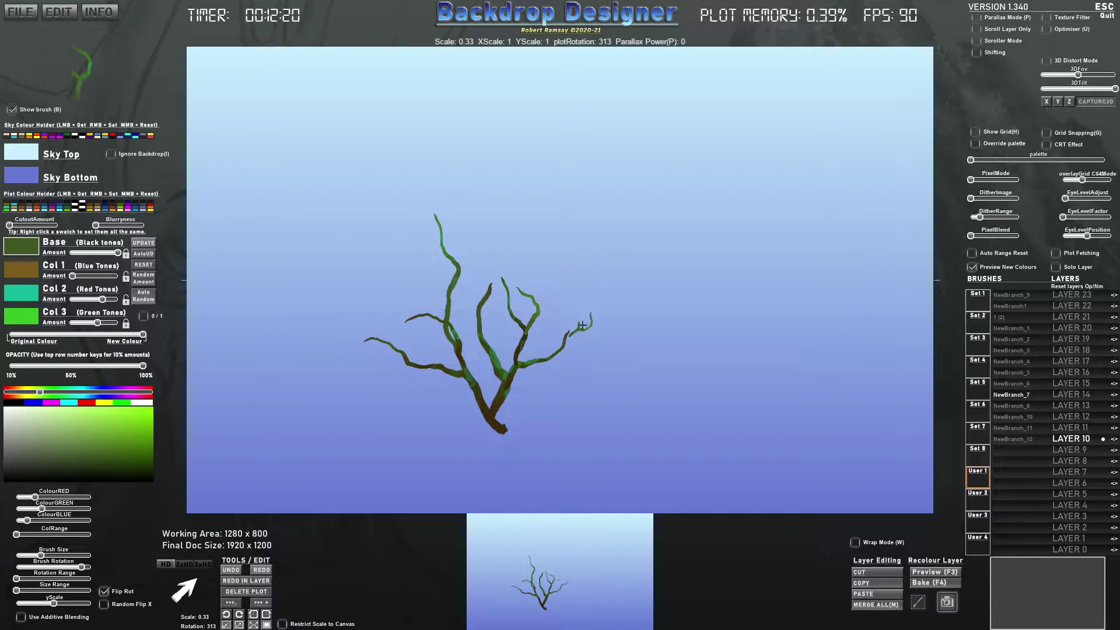
- Stamp NewBranch_8 twigs at scale 0.33 on the tip of the lower left branch and on the tall left branch
{"action": "left_click", "coordinate": [1012, 406]}
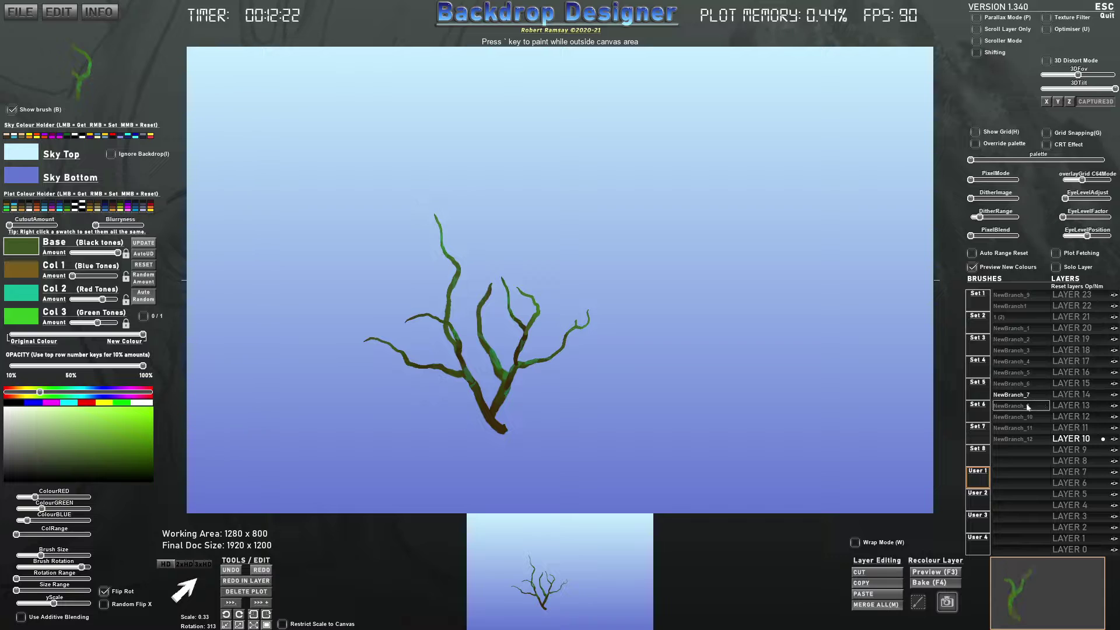
{"action": "key", "text": "x"}
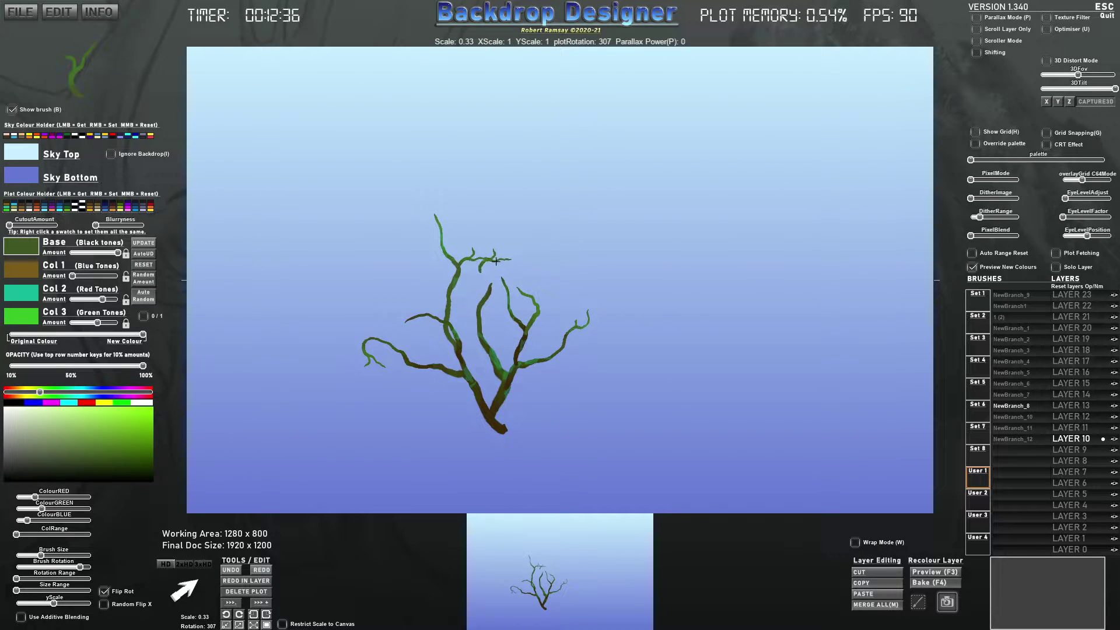
- Stamp NewBranch_12 at rotation 331 and scale 0.63 on the tip of the thick middle branch
{"action": "left_click", "coordinate": [1013, 416]}
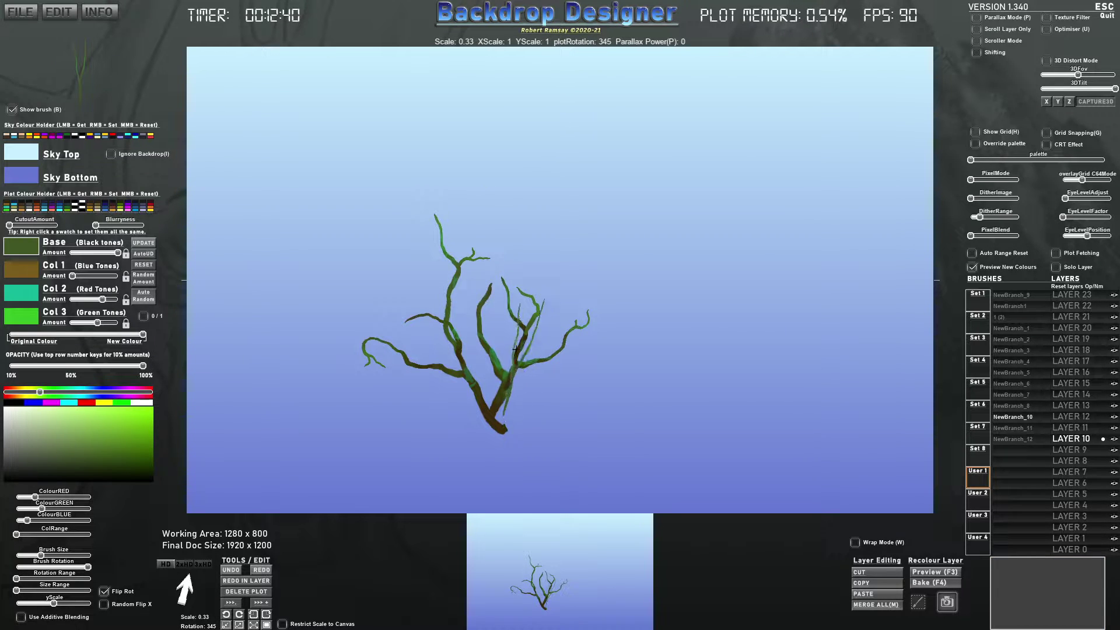
{"action": "left_click", "coordinate": [1012, 427]}
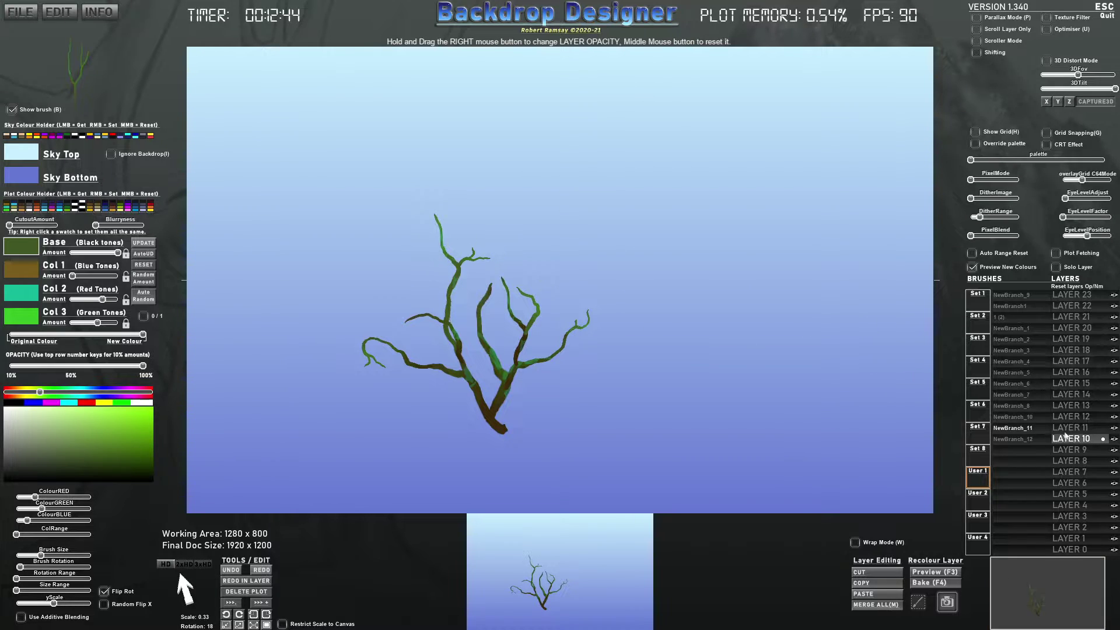
{"action": "left_click", "coordinate": [1024, 439]}
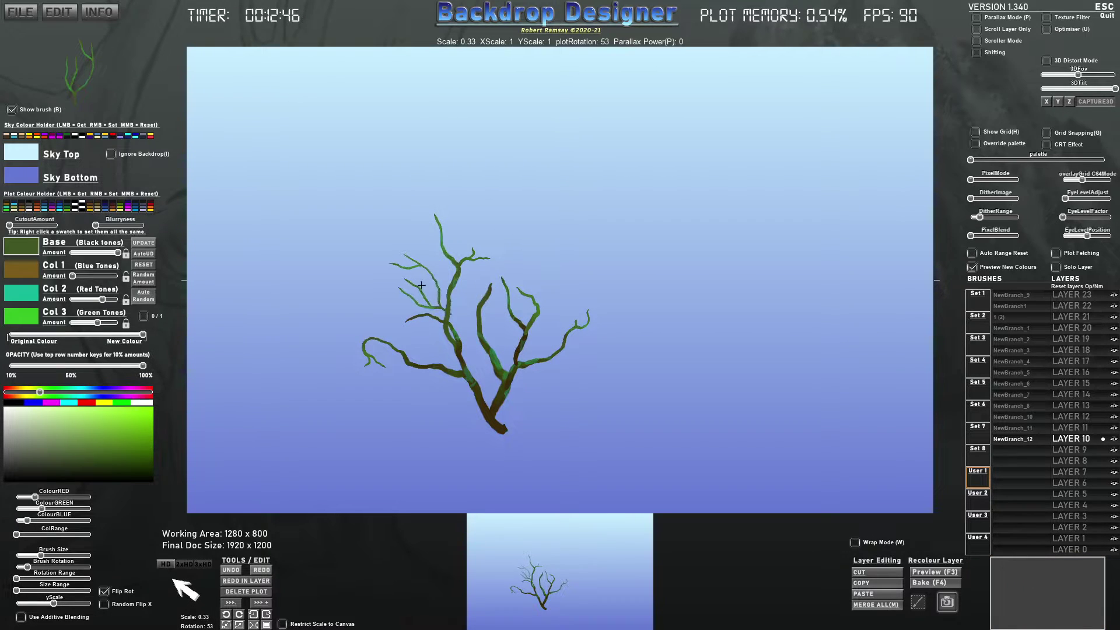
{"action": "scroll", "coordinate": [418, 278], "scroll_direction": "down", "scroll_amount": 7}
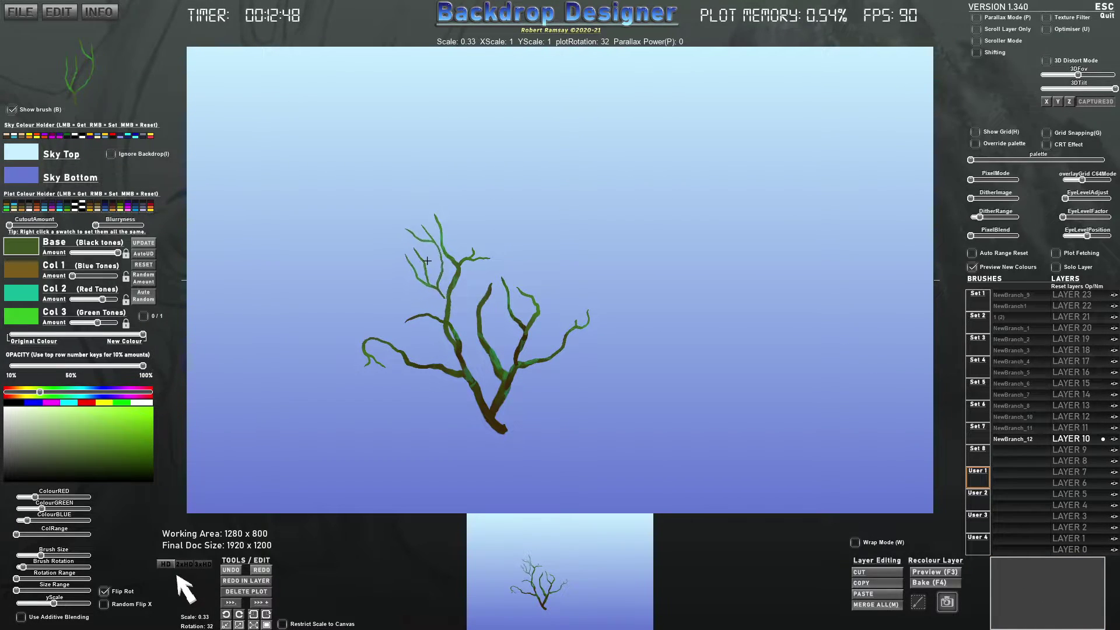
{"action": "scroll", "coordinate": [428, 258], "scroll_direction": "up", "scroll_amount": 9}
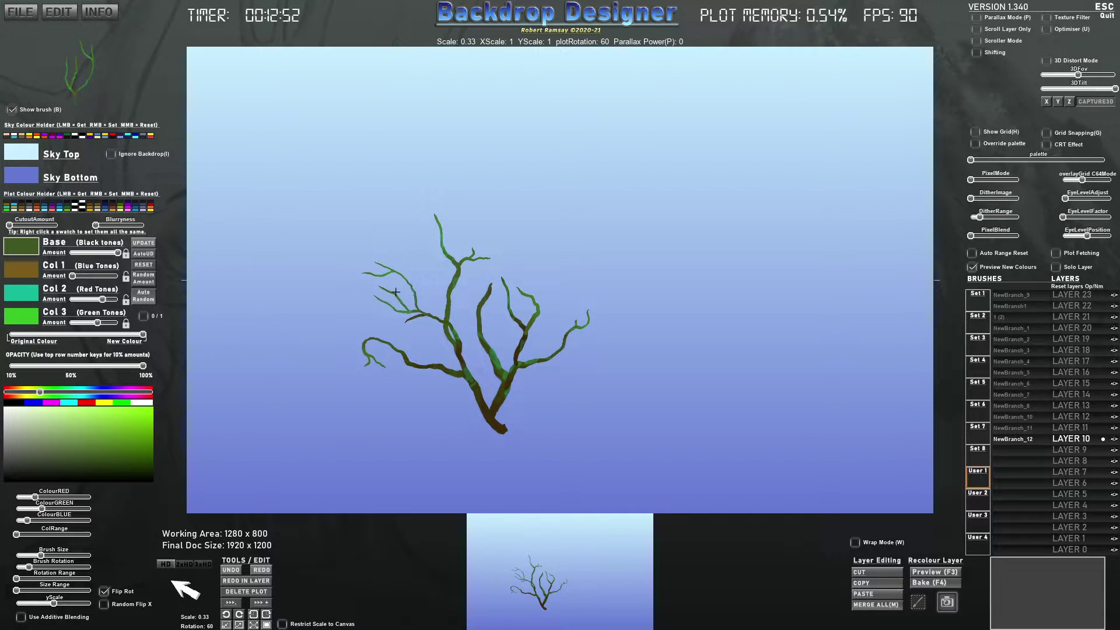
{"action": "scroll", "coordinate": [377, 315], "scroll_direction": "up", "scroll_amount": 4}
{"action": "scroll", "coordinate": [489, 303], "scroll_direction": "down", "scroll_amount": 5}
{"action": "scroll", "coordinate": [501, 265], "scroll_direction": "down", "scroll_amount": 20}
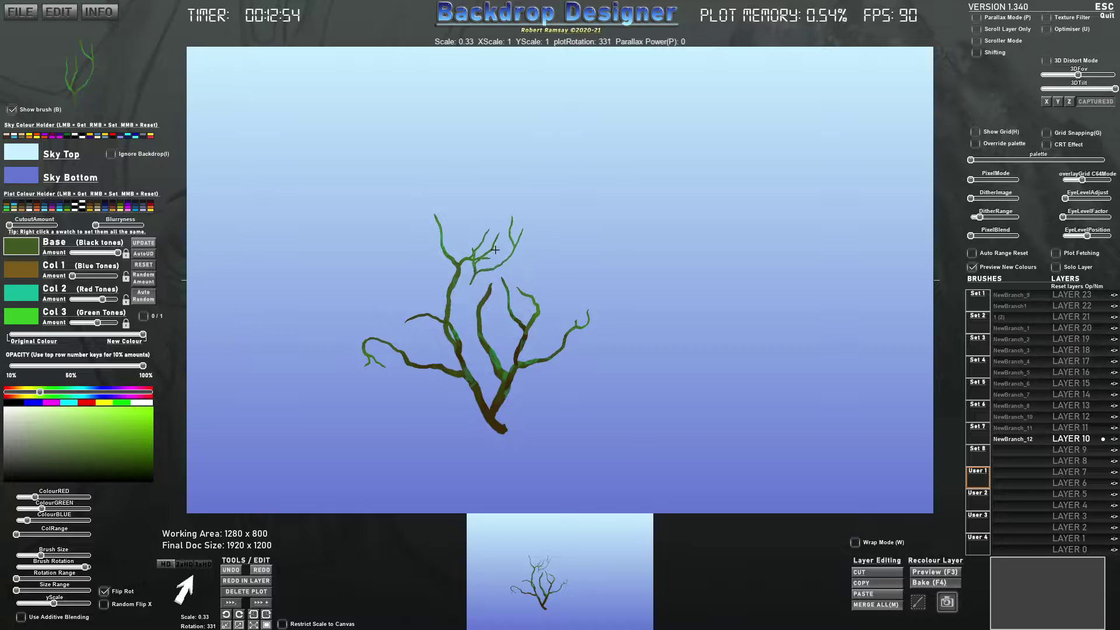
{"action": "scroll", "coordinate": [512, 254], "scroll_direction": "up", "scroll_amount": 7}
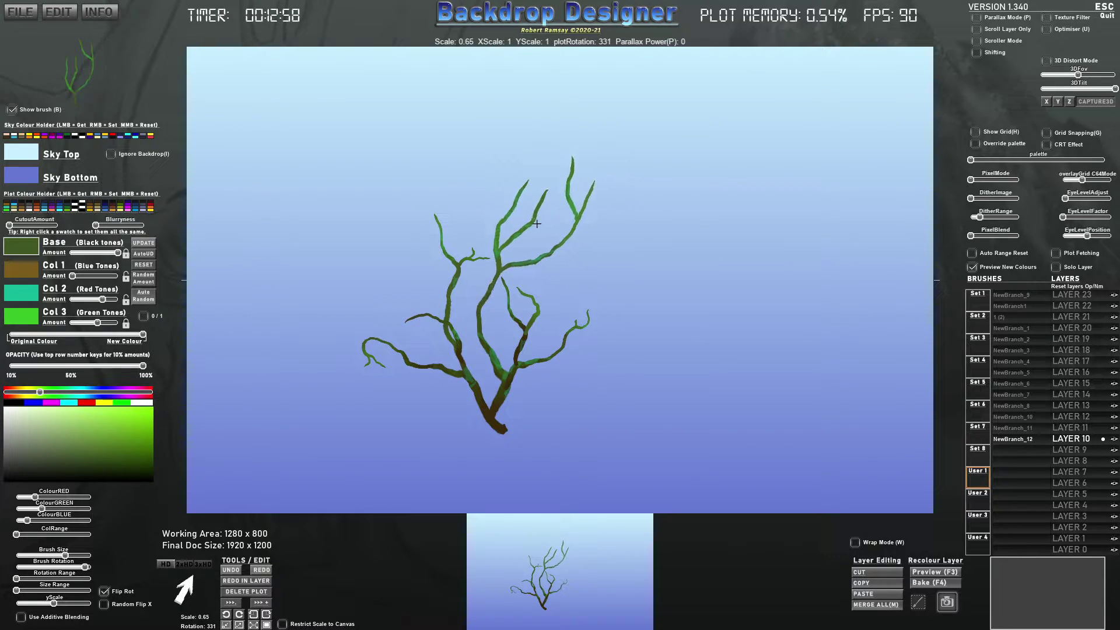
{"action": "scroll", "coordinate": [537, 224], "scroll_direction": "down", "scroll_amount": 1}
{"action": "left_click", "coordinate": [534, 228]}
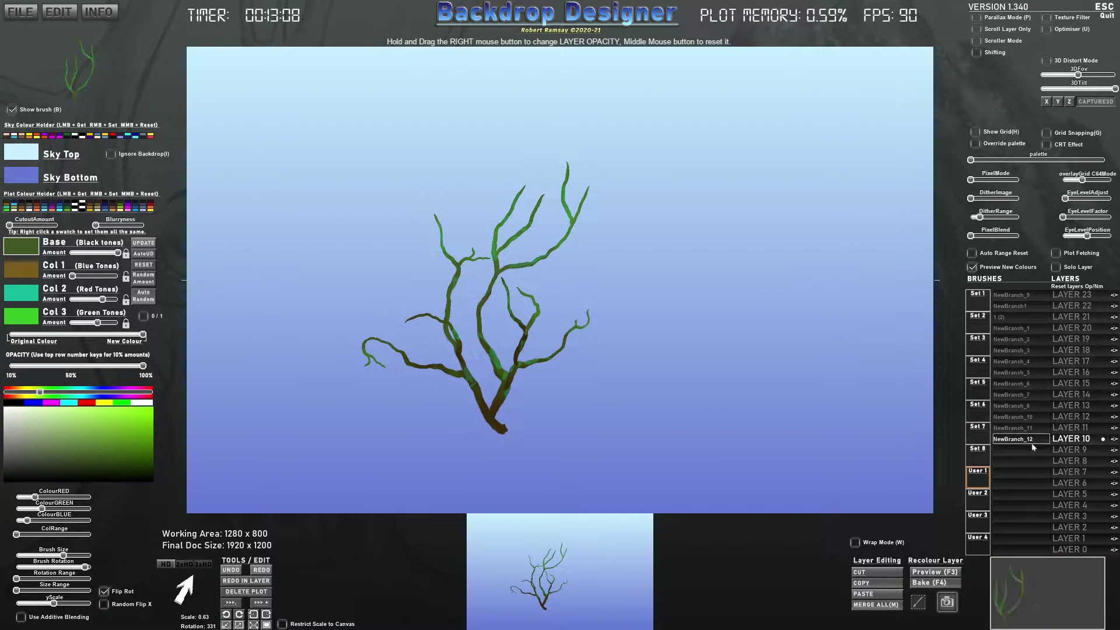
- Preview the layer recoloured with several plot colour presets, including blue, black-and-white, brown and navy, and end the preview
{"action": "left_click", "coordinate": [937, 573]}
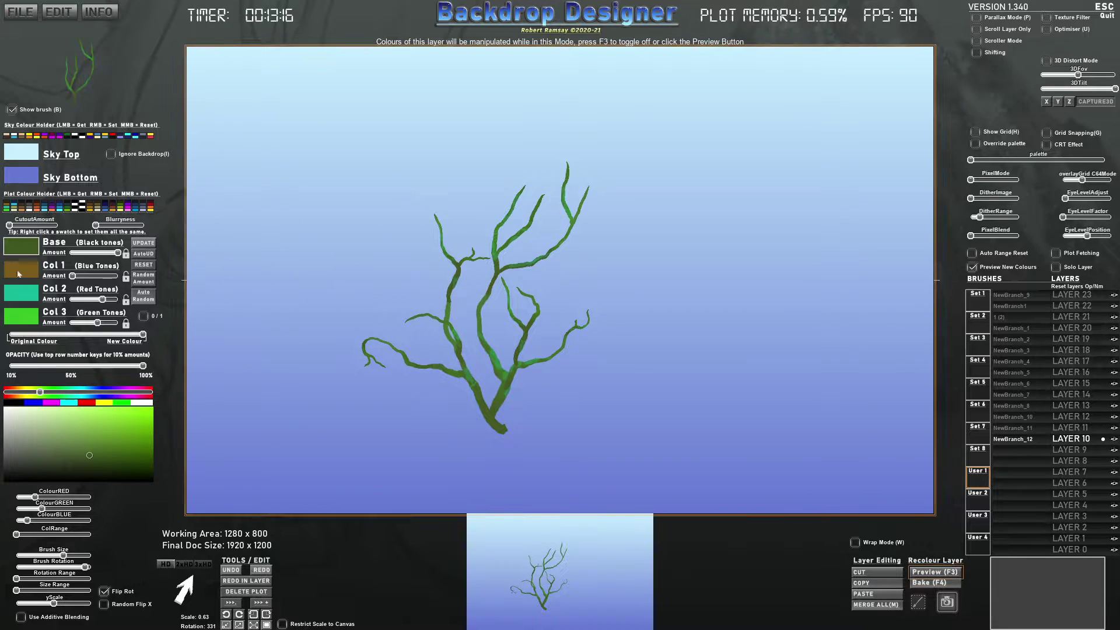
{"action": "left_click", "coordinate": [49, 207]}
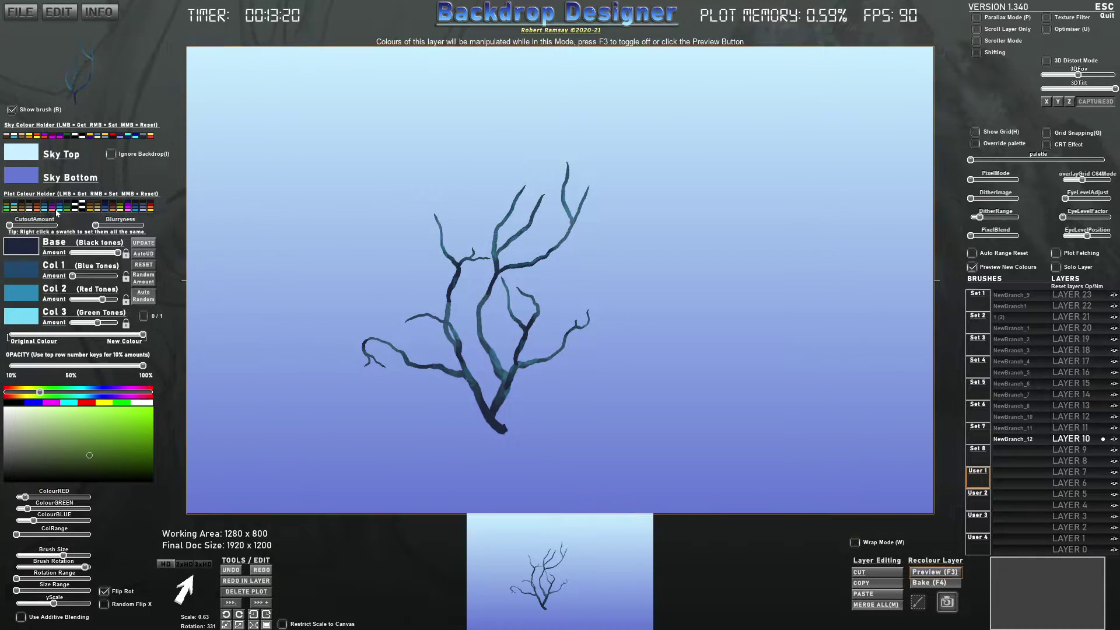
{"action": "left_click", "coordinate": [64, 207]}
{"action": "left_click", "coordinate": [82, 208]}
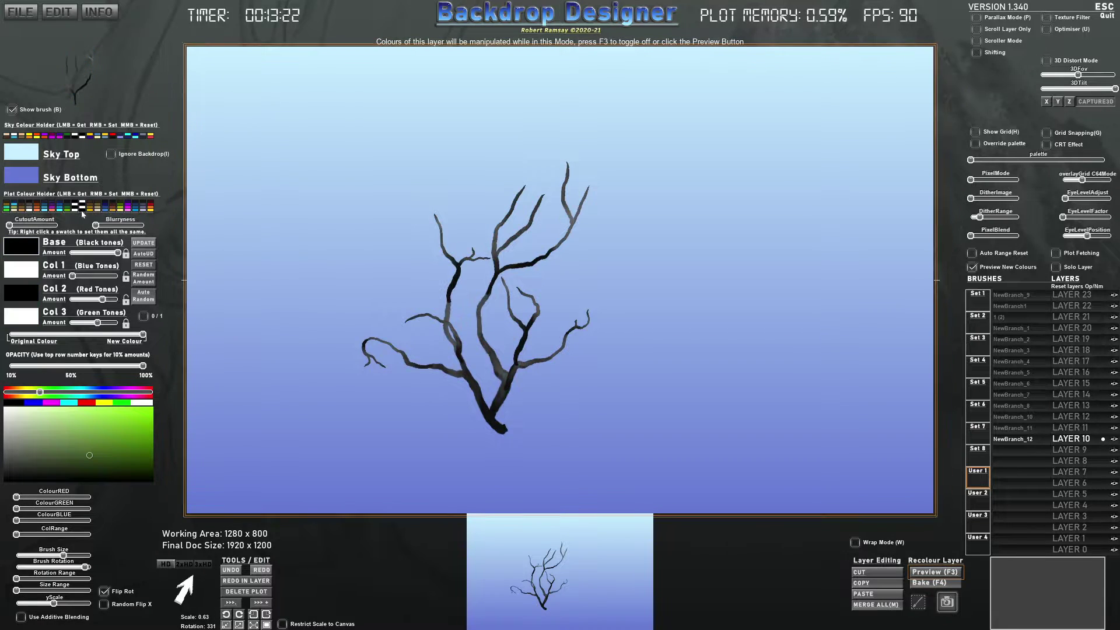
{"action": "left_click", "coordinate": [95, 208]}
{"action": "left_click", "coordinate": [91, 208]}
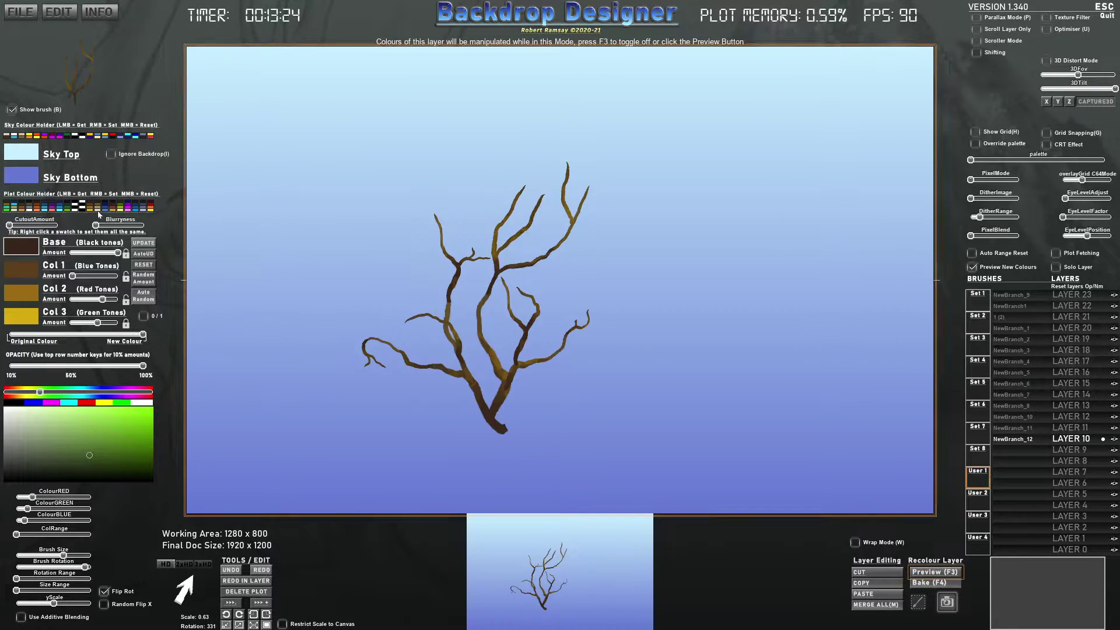
{"action": "left_click", "coordinate": [98, 208]}
{"action": "left_click", "coordinate": [105, 206]}
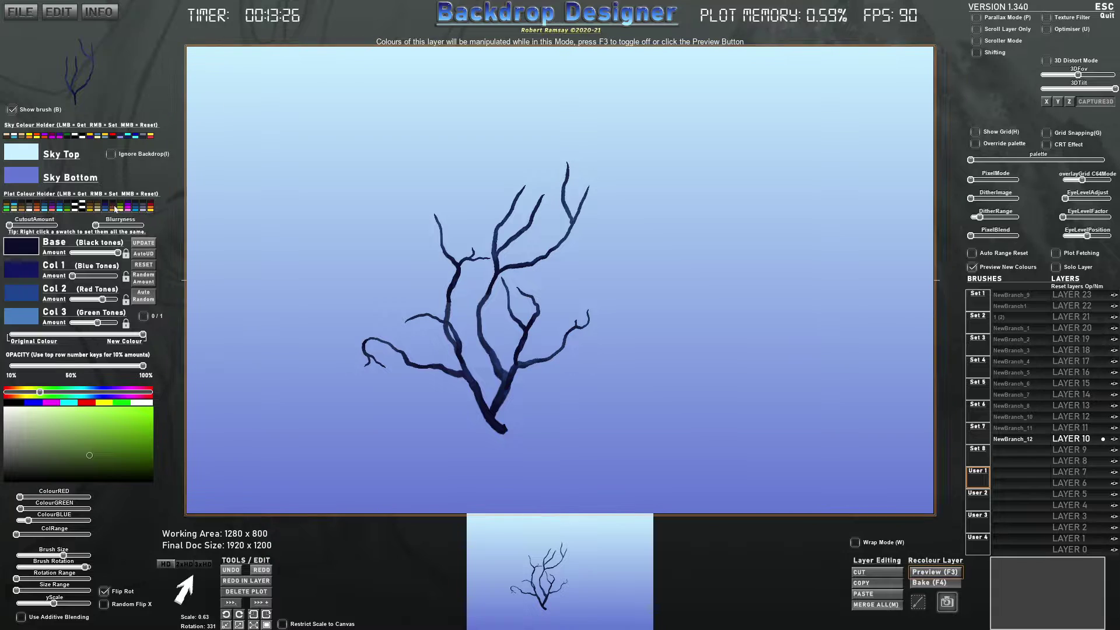
{"action": "left_click", "coordinate": [120, 208]}
{"action": "left_click", "coordinate": [139, 208]}
{"action": "key", "text": "F3"}
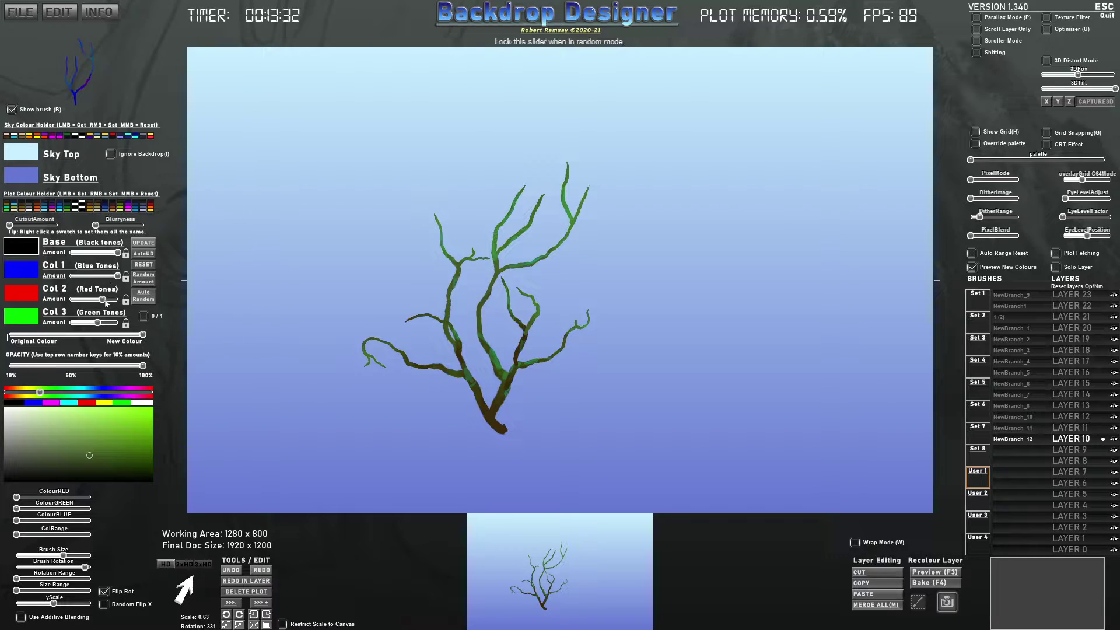
- Recolour the last stamp with the black, blue, red and green palette, and preview the layer with Col 2 magenta and Col 3 white
{"action": "left_click", "coordinate": [145, 255]}
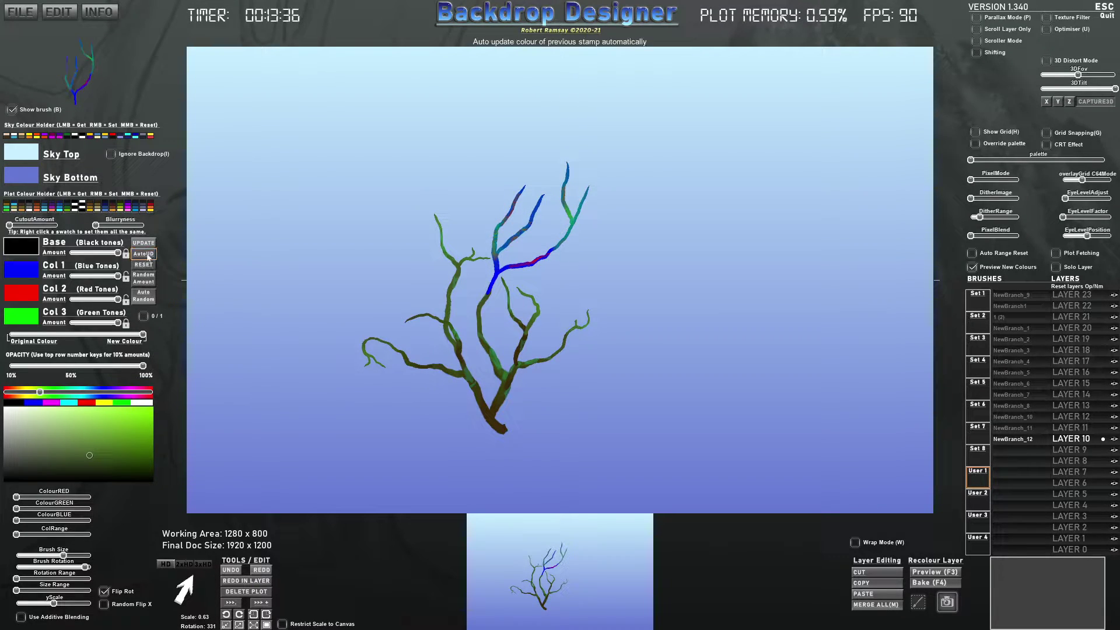
{"action": "left_click", "coordinate": [950, 573]}
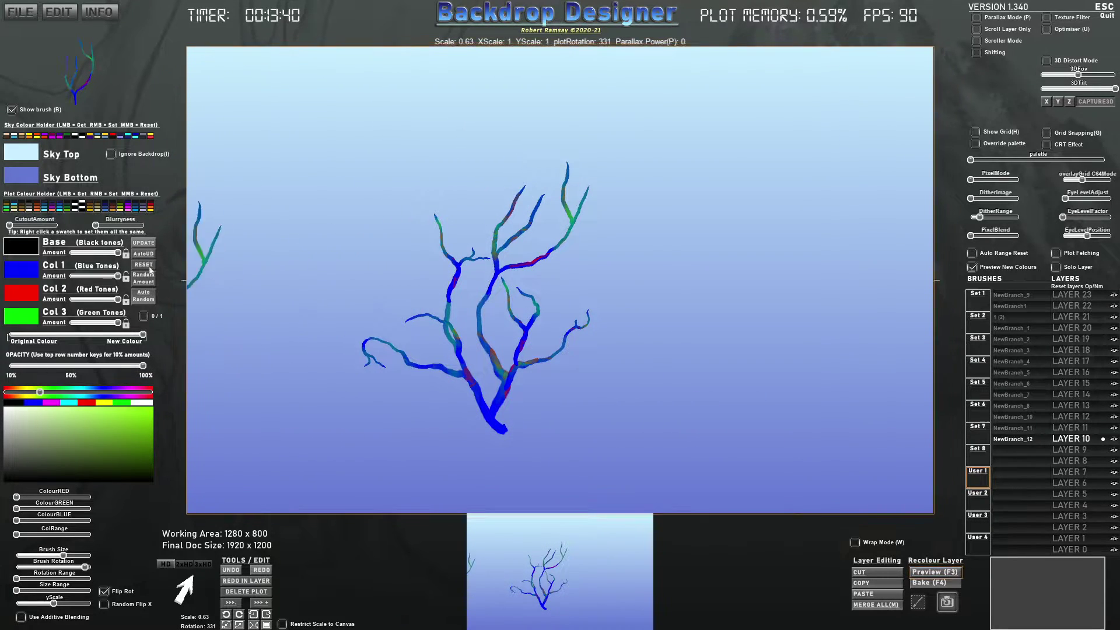
{"action": "left_click", "coordinate": [28, 275]}
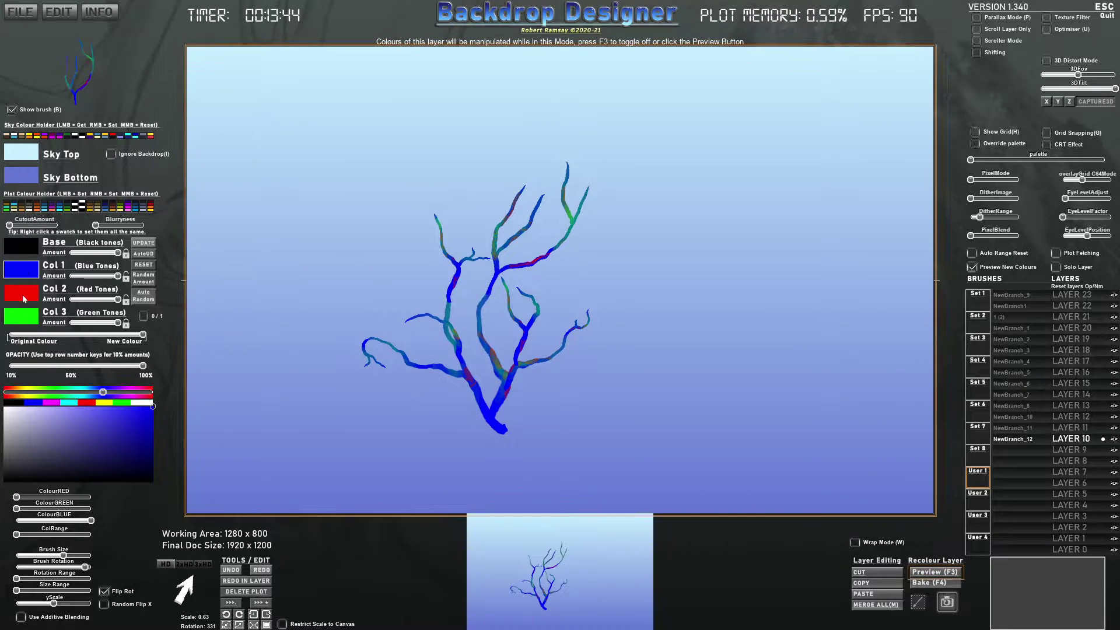
{"action": "left_click", "coordinate": [22, 295]}
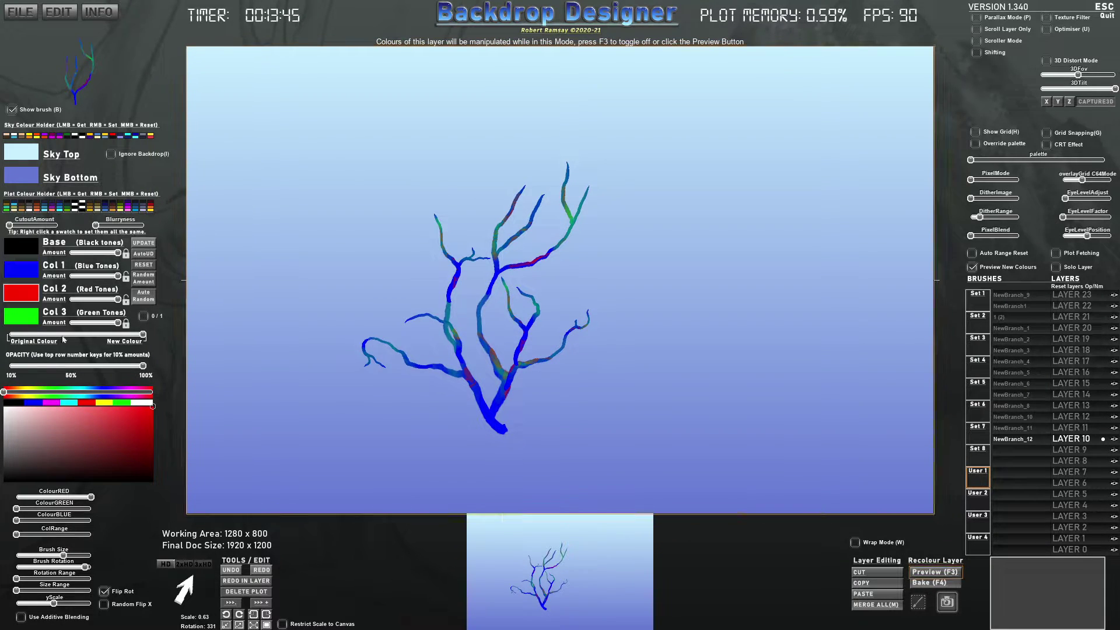
{"action": "left_click", "coordinate": [54, 402]}
{"action": "left_click", "coordinate": [27, 321]}
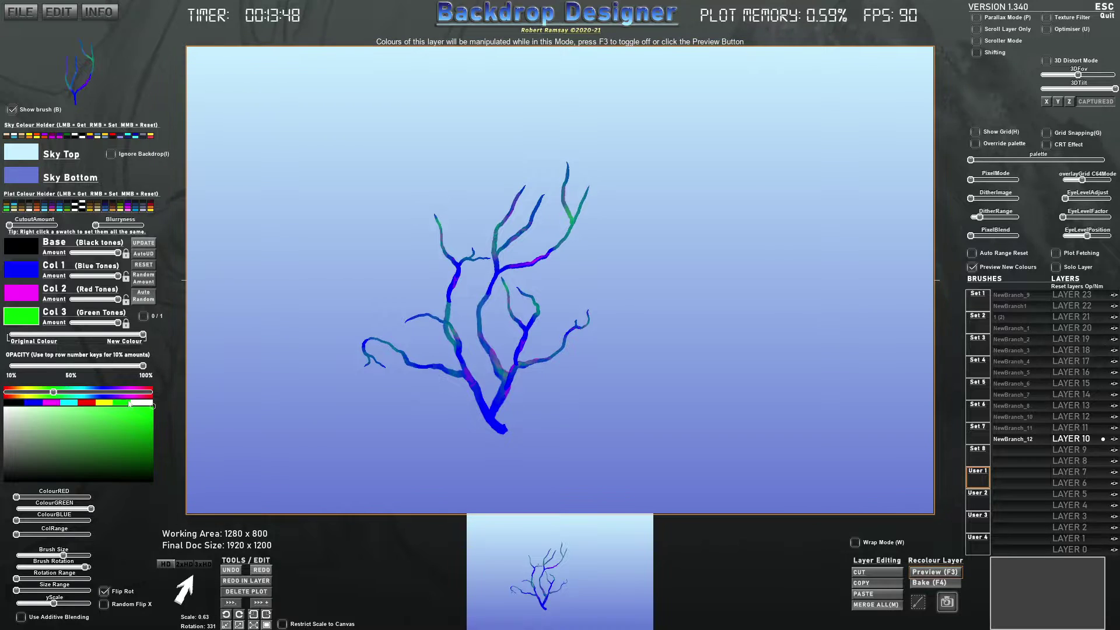
{"action": "left_click", "coordinate": [140, 403]}
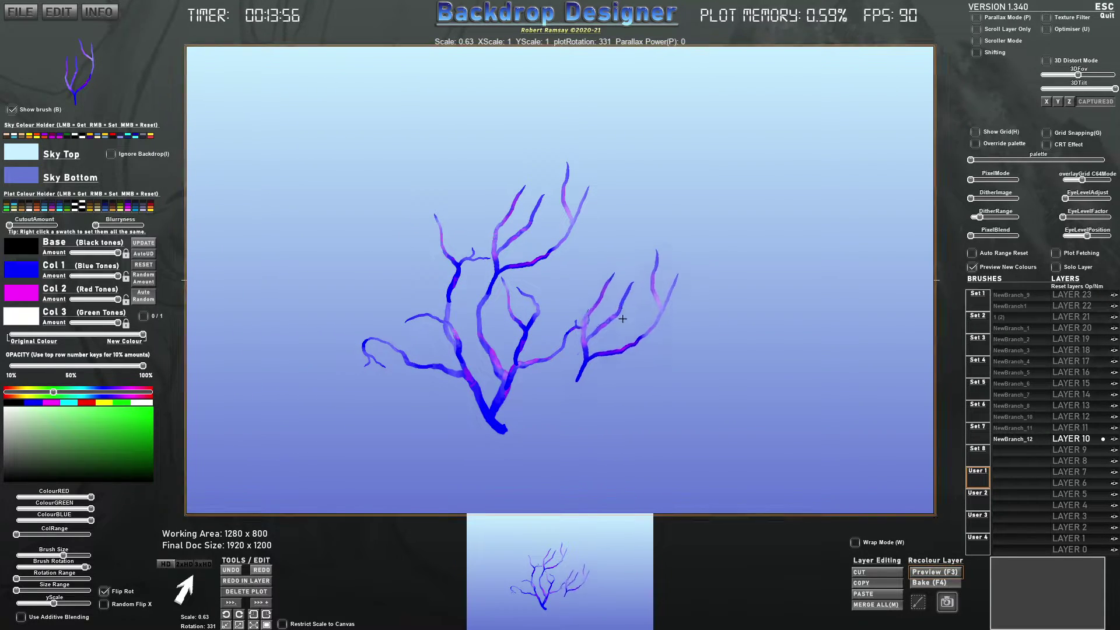
- Capture the whole plant as a new brush named NewBranch_Test and clear the canvas
{"action": "left_click", "coordinate": [918, 604]}
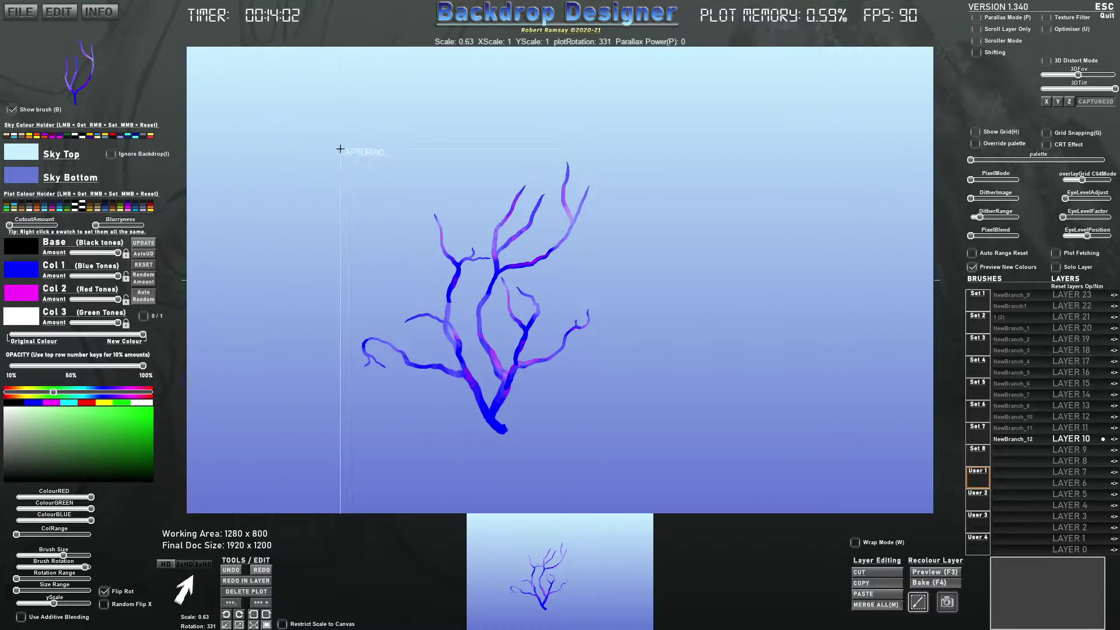
{"action": "mouse_move", "coordinate": [340, 149]}
{"action": "left_mouse_down"}
{"action": "mouse_move", "coordinate": [615, 445]}
{"action": "mouse_move", "coordinate": [612, 436]}
{"action": "left_mouse_up"}
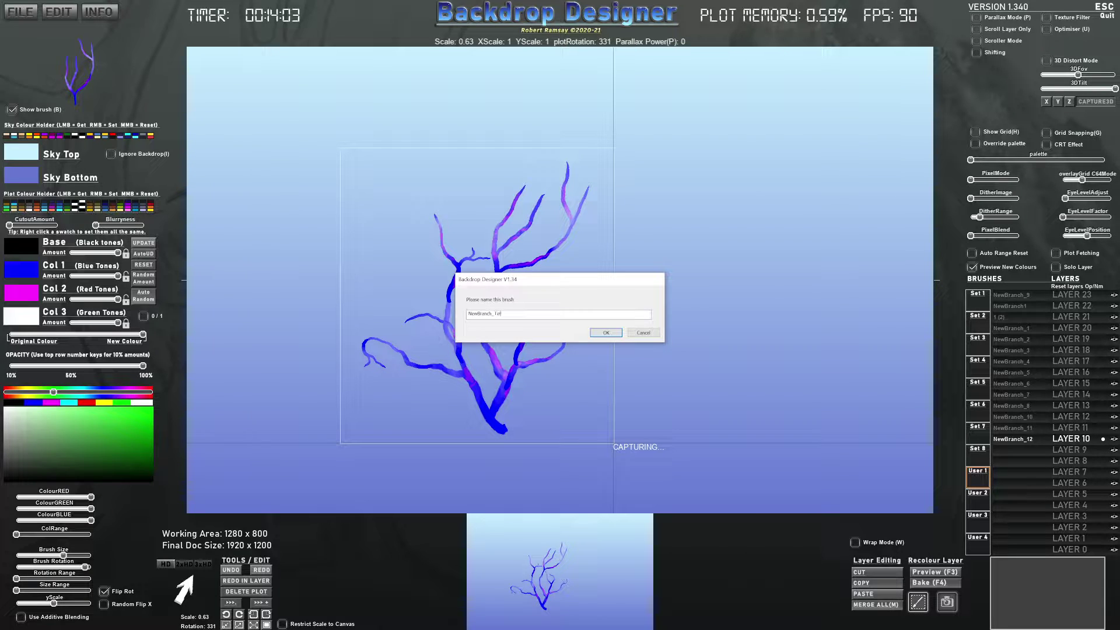
{"action": "key", "text": "Return"}
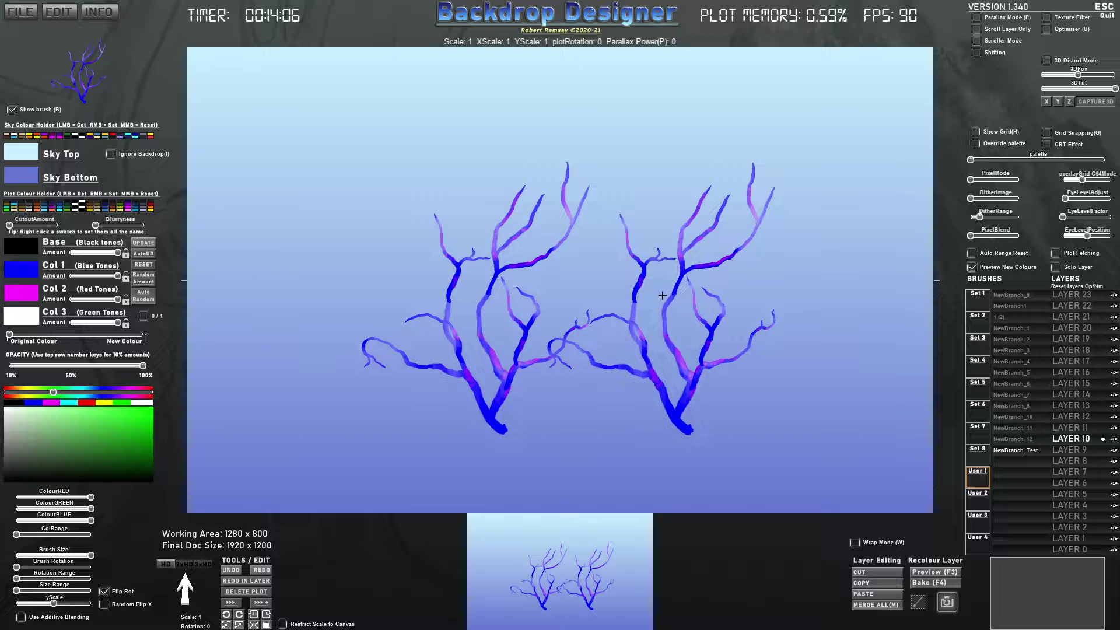
{"action": "key", "text": "Delete"}
{"action": "left_click", "coordinate": [510, 317]}
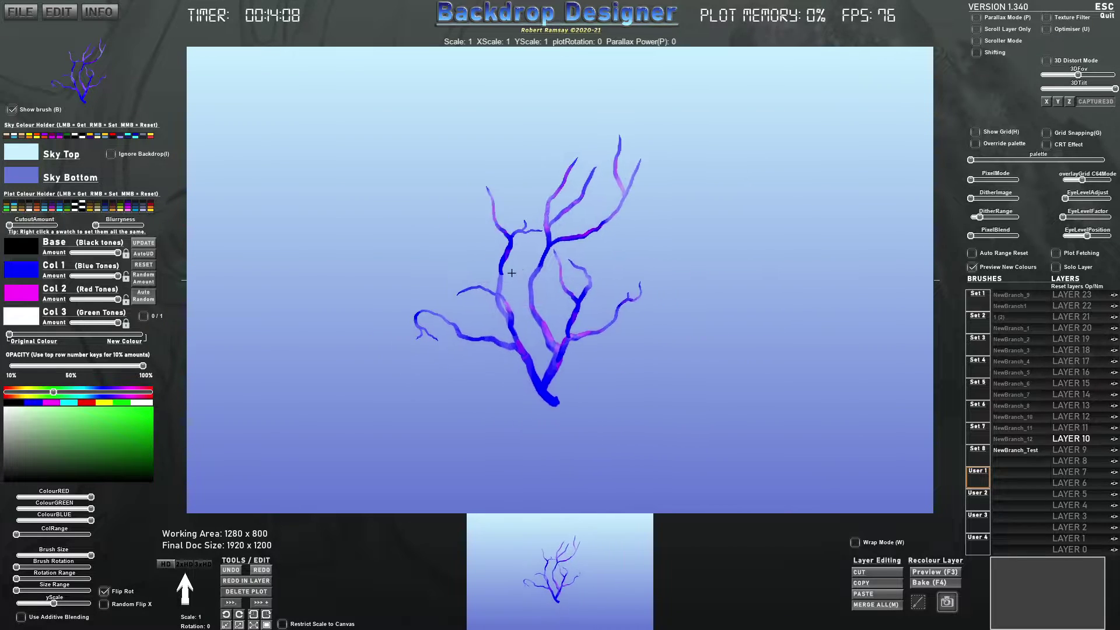
- Try brown, beige and green presets on the NewBranch_Test brush, choosing brown, and set it to rotation 347 and scale 0.45
{"action": "left_click", "coordinate": [21, 207]}
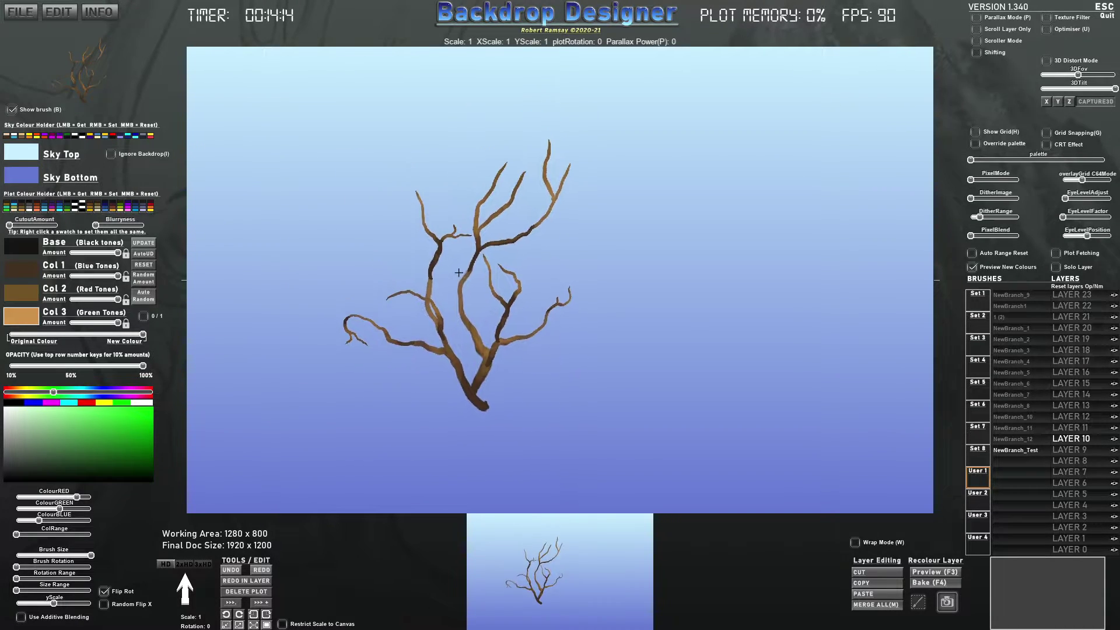
{"action": "key", "text": "Left"}
{"action": "key", "text": "Right"}
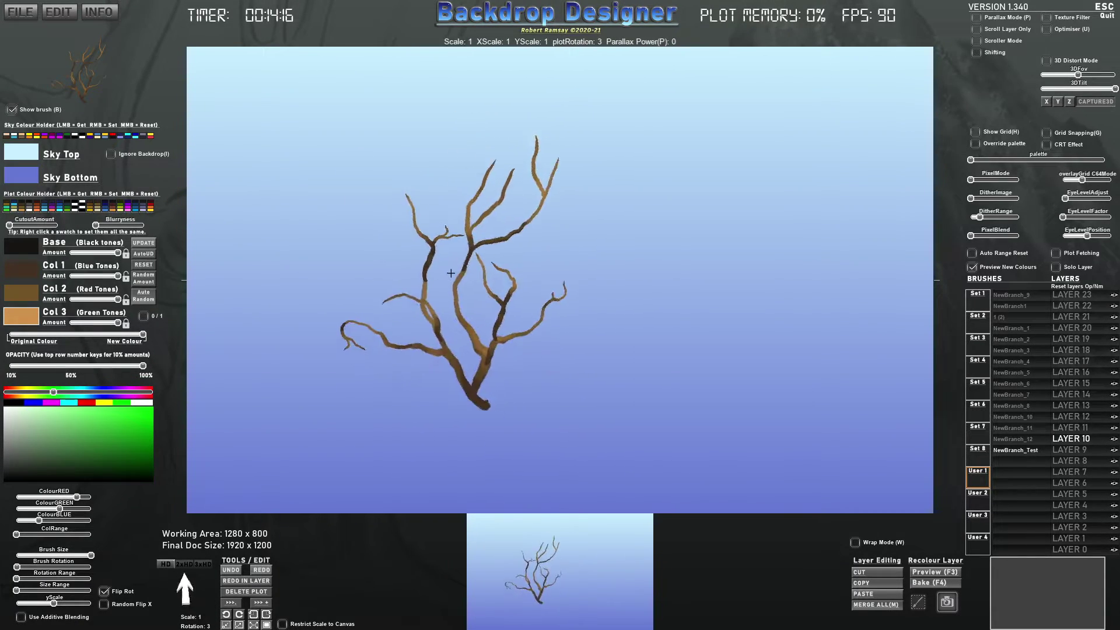
{"action": "left_click", "coordinate": [94, 206]}
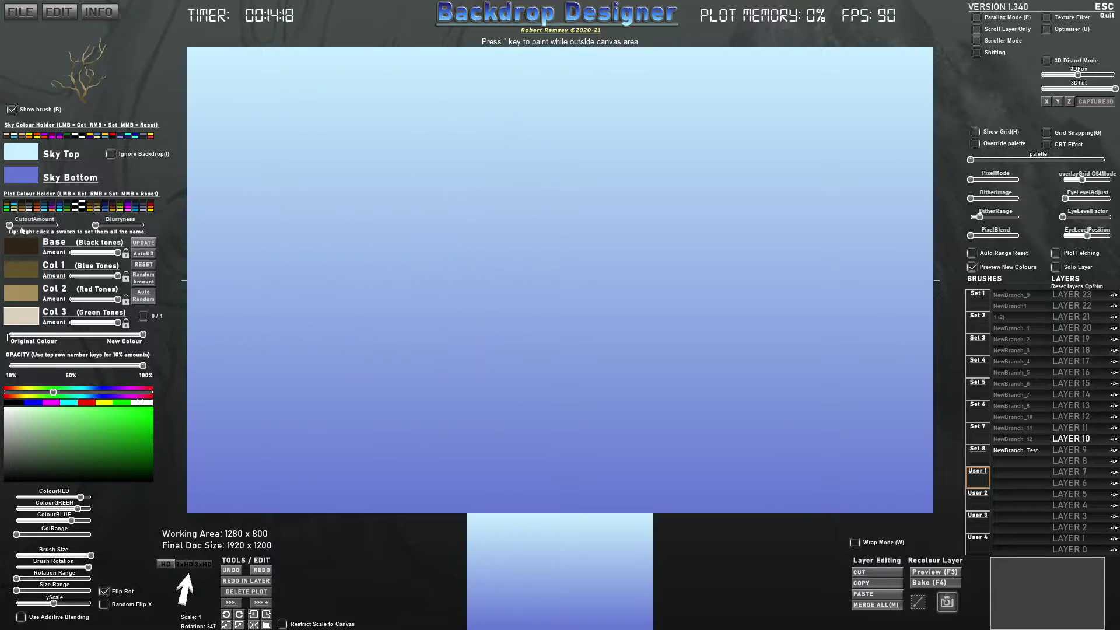
{"action": "left_click", "coordinate": [6, 207]}
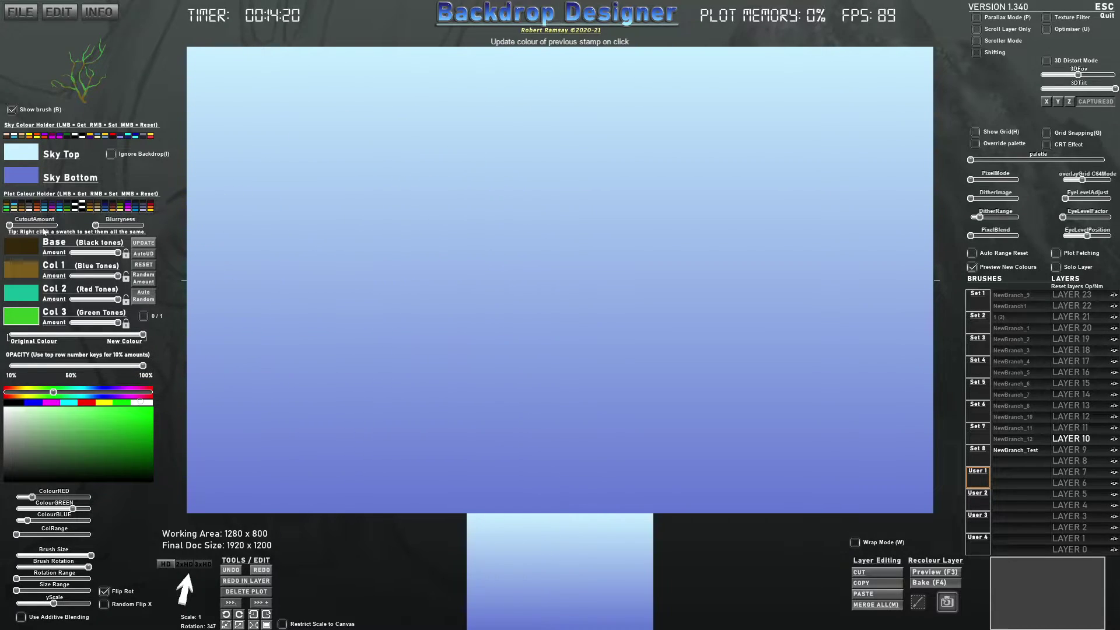
{"action": "left_click", "coordinate": [23, 207]}
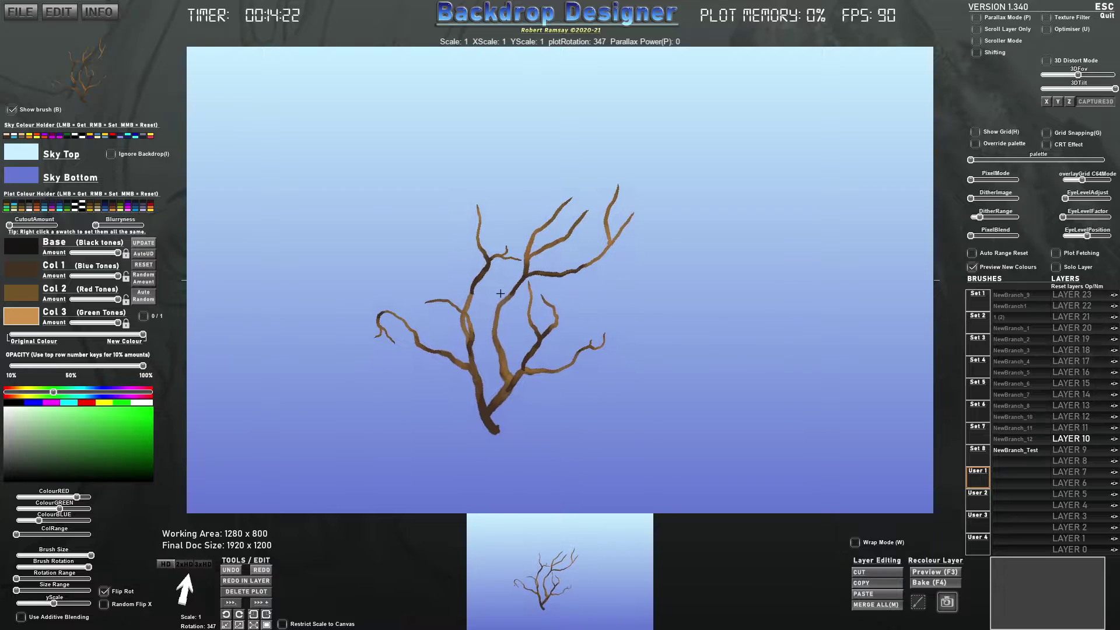
{"action": "scroll", "coordinate": [503, 293], "scroll_direction": "down", "scroll_amount": 1}
{"action": "scroll", "coordinate": [502, 297], "scroll_direction": "down", "scroll_amount": 10}
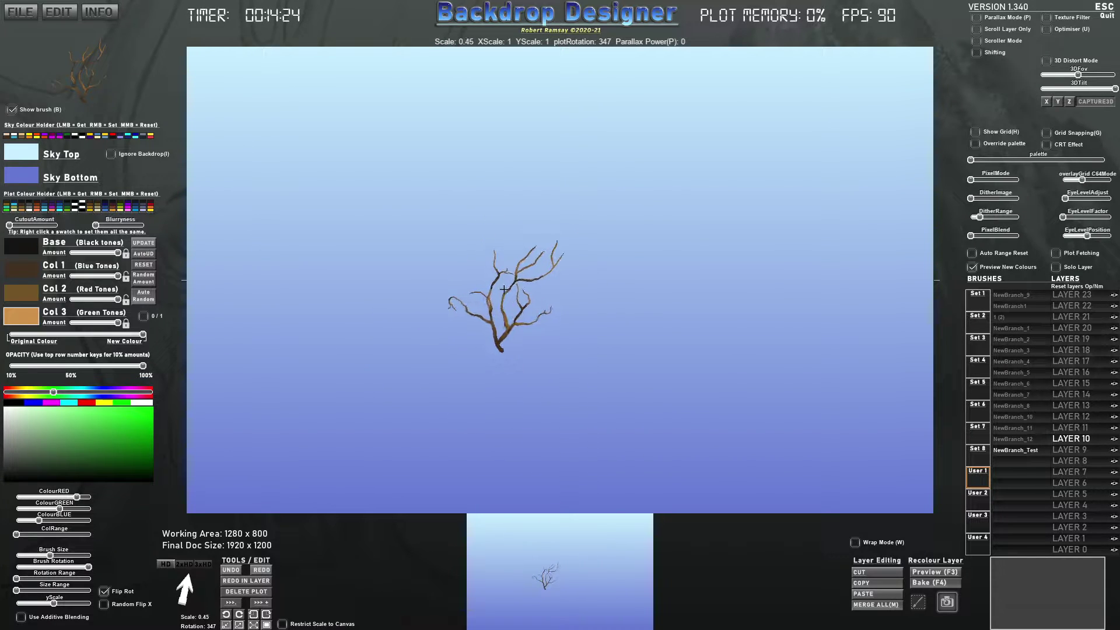
- Darken the sky gradient to navy for Sky Bottom and deep teal for Sky Top
{"action": "left_click", "coordinate": [24, 176]}
{"action": "left_click_drag", "start_coordinate": [119, 442], "coordinate": [134, 460]}
{"action": "left_click", "coordinate": [19, 151]}
{"action": "left_click_drag", "start_coordinate": [110, 409], "coordinate": [133, 448]}
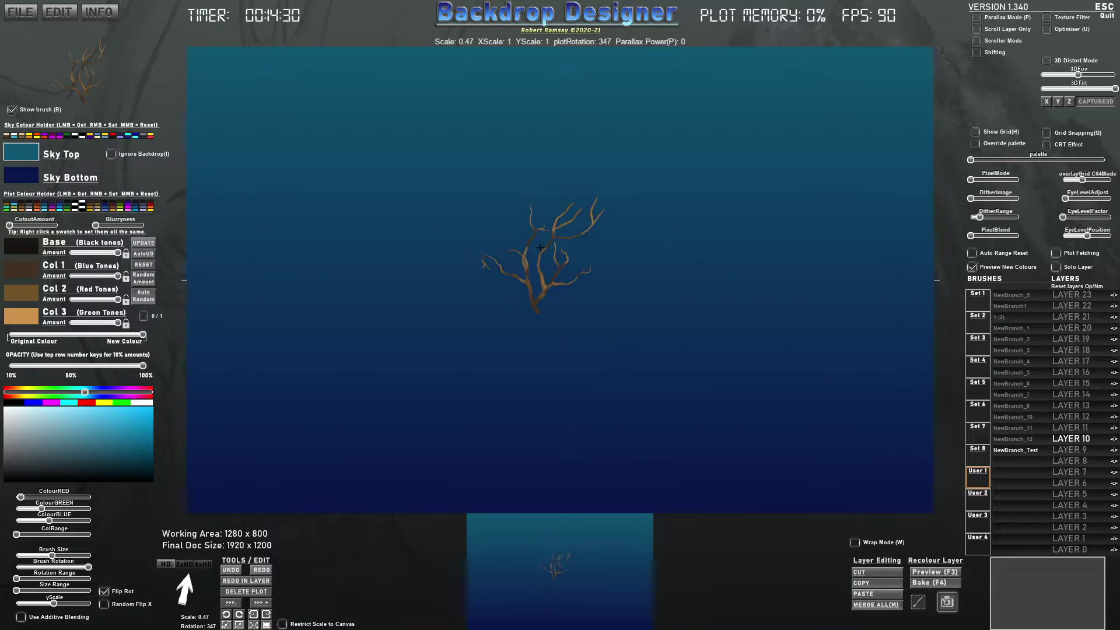
- Change the brush's Col 3 to a muted green and its Col 2 to an olive green
{"action": "left_click", "coordinate": [20, 316]}
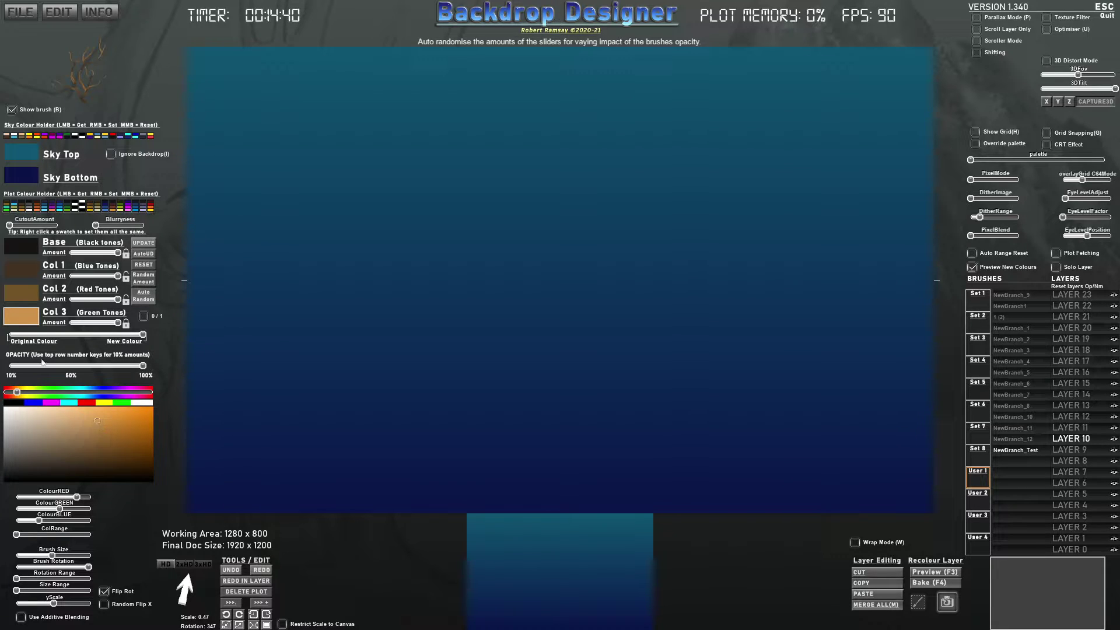
{"action": "left_click_drag", "start_coordinate": [42, 393], "coordinate": [80, 435]}
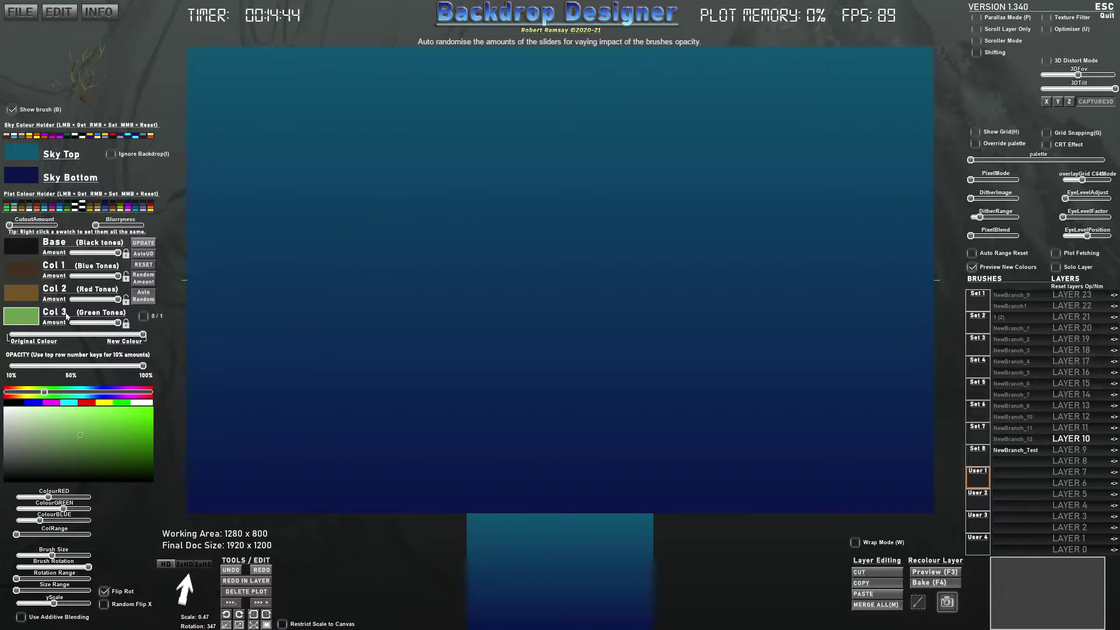
{"action": "left_click", "coordinate": [31, 296]}
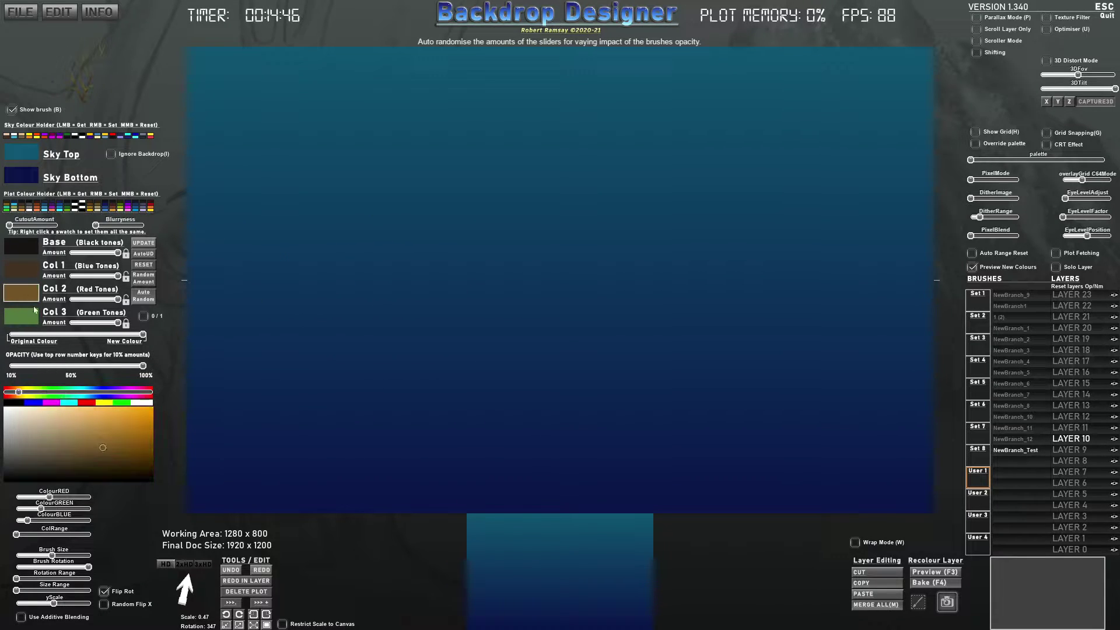
{"action": "left_click", "coordinate": [40, 395]}
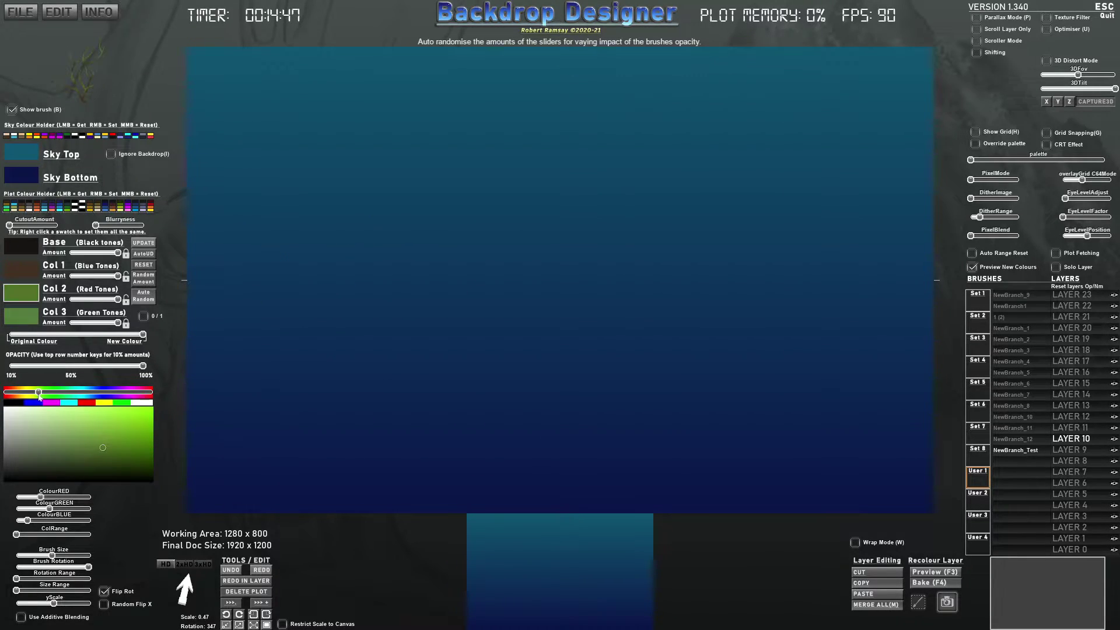
- Mute the brush's Col 2 to a duller olive and set Col 1 to a very dark olive
{"action": "left_click", "coordinate": [73, 453]}
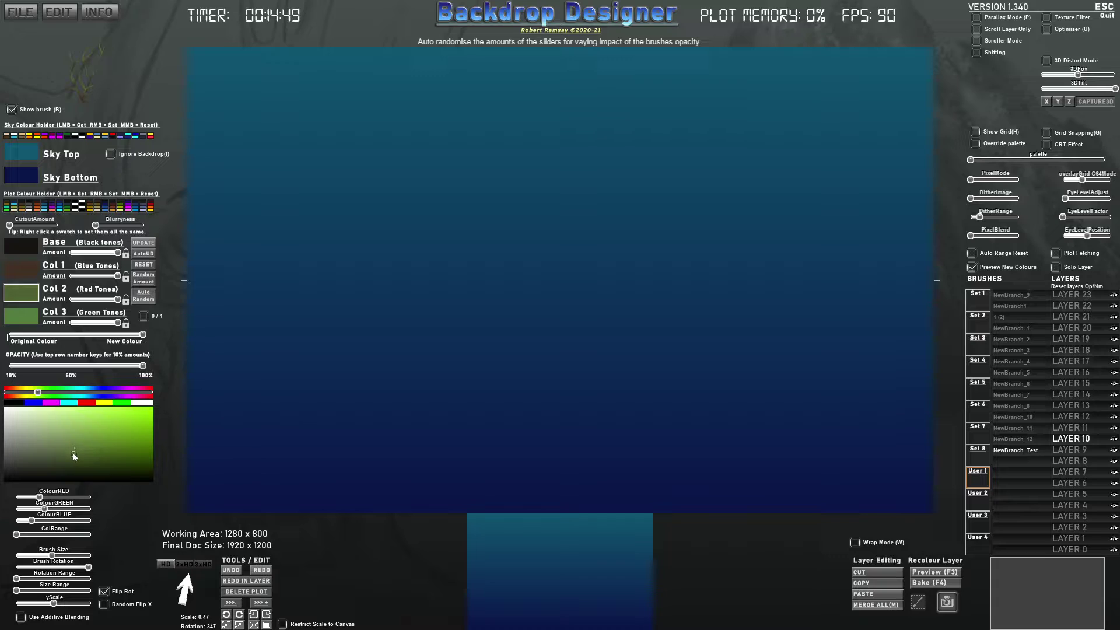
{"action": "left_click", "coordinate": [31, 279]}
{"action": "left_click", "coordinate": [28, 392]}
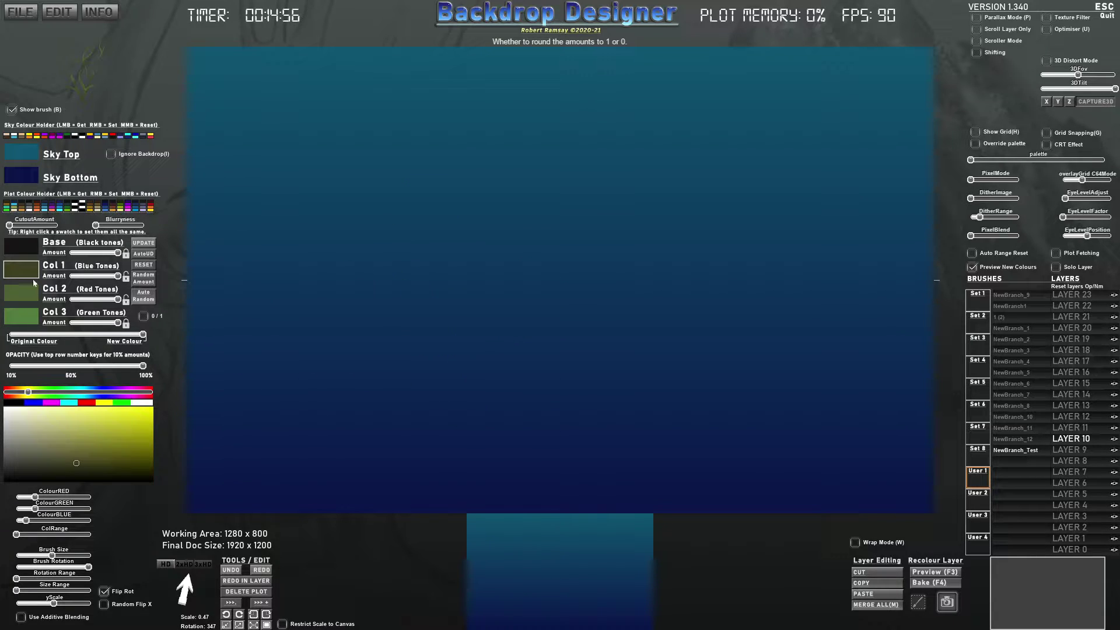
{"action": "left_click_drag", "start_coordinate": [75, 463], "coordinate": [68, 474]}
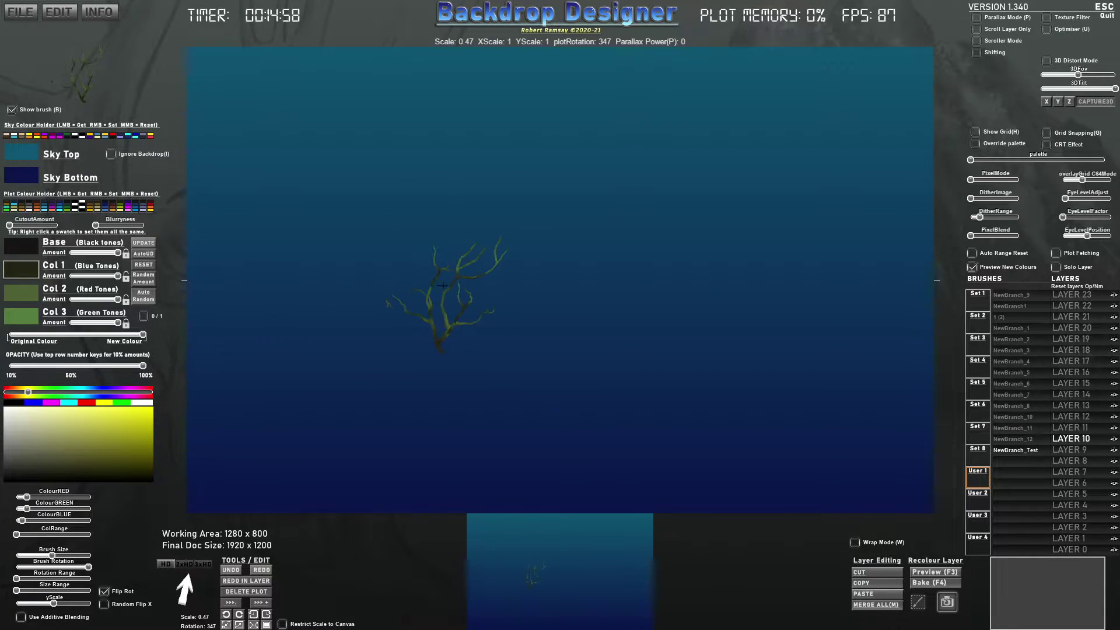
- Darken the Sky Top teal and stamp three overlapping NewBranch_Test plants at scale 0.47 near the canvas centre, rotating the brush between stamps
{"action": "left_click", "coordinate": [21, 153]}
{"action": "mouse_move", "coordinate": [115, 453]}
{"action": "left_mouse_down"}
{"action": "mouse_move", "coordinate": [124, 430]}
{"action": "mouse_move", "coordinate": [129, 458]}
{"action": "left_mouse_up"}
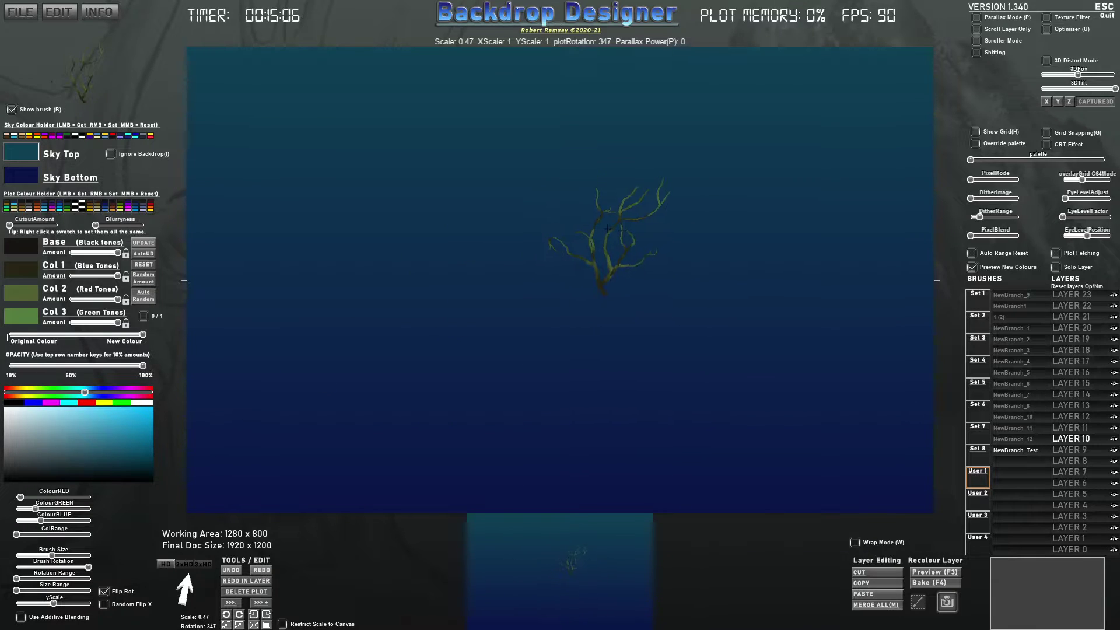
{"action": "scroll", "coordinate": [627, 205], "scroll_direction": "up", "scroll_amount": 3}
{"action": "left_click", "coordinate": [585, 233]}
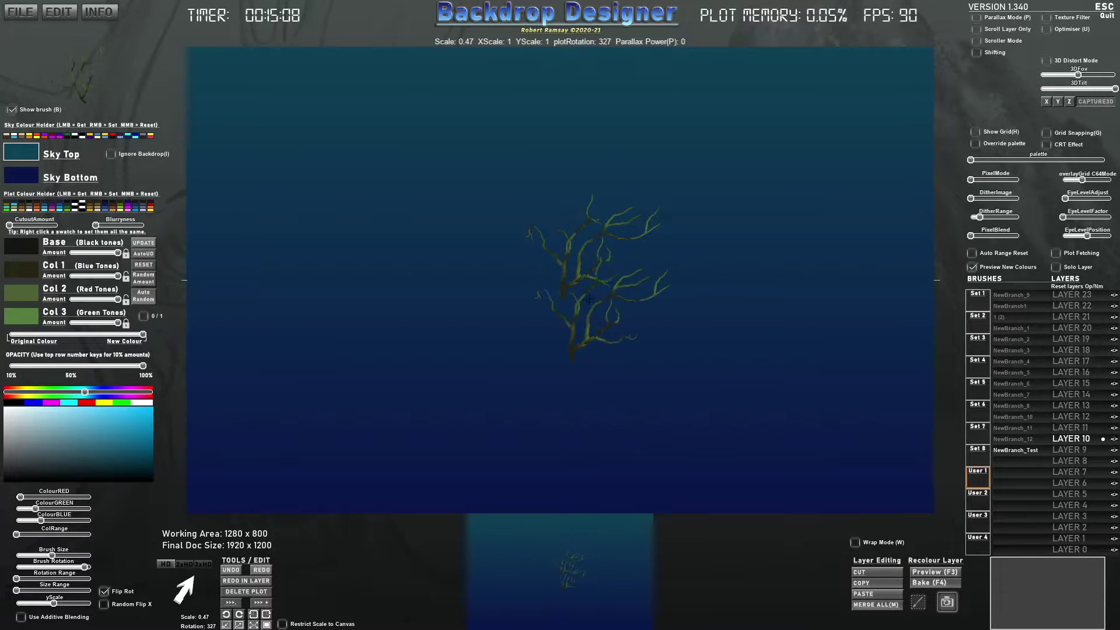
{"action": "scroll", "coordinate": [548, 246], "scroll_direction": "up", "scroll_amount": 5}
{"action": "scroll", "coordinate": [546, 246], "scroll_direction": "up", "scroll_amount": 3}
{"action": "left_click", "coordinate": [533, 248]}
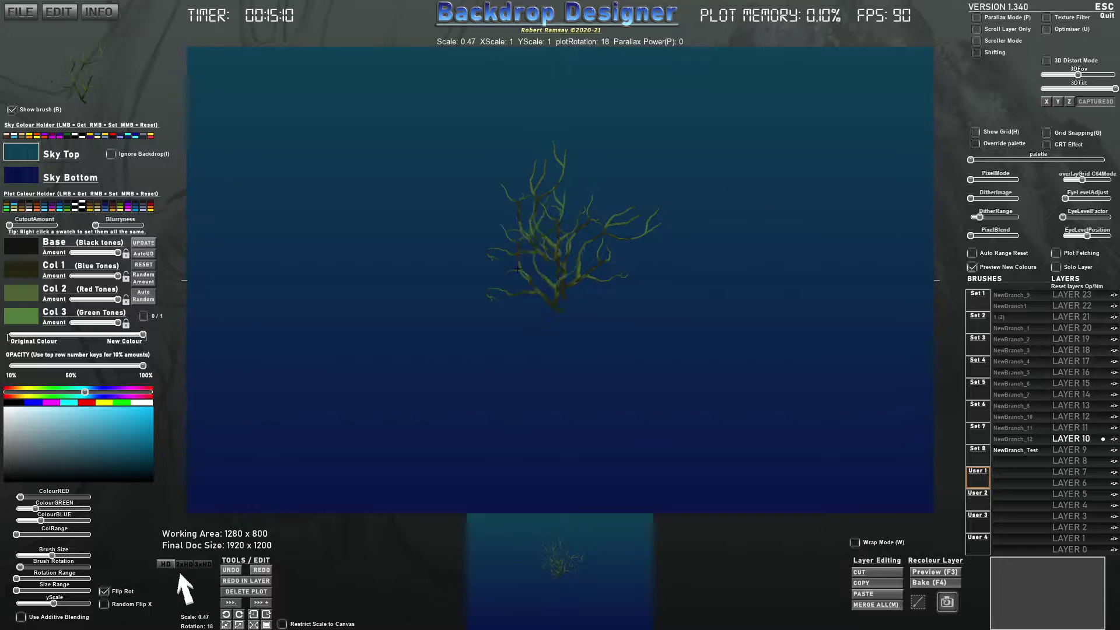
{"action": "scroll", "coordinate": [508, 261], "scroll_direction": "up", "scroll_amount": 1}
{"action": "left_click", "coordinate": [506, 264]}
- Stamp a mirrored plant at scale 0.32 and rotation 298 on the bush's lower right, and turn on Auto Random to add upper branches
{"action": "scroll", "coordinate": [542, 270], "scroll_direction": "down", "scroll_amount": 5}
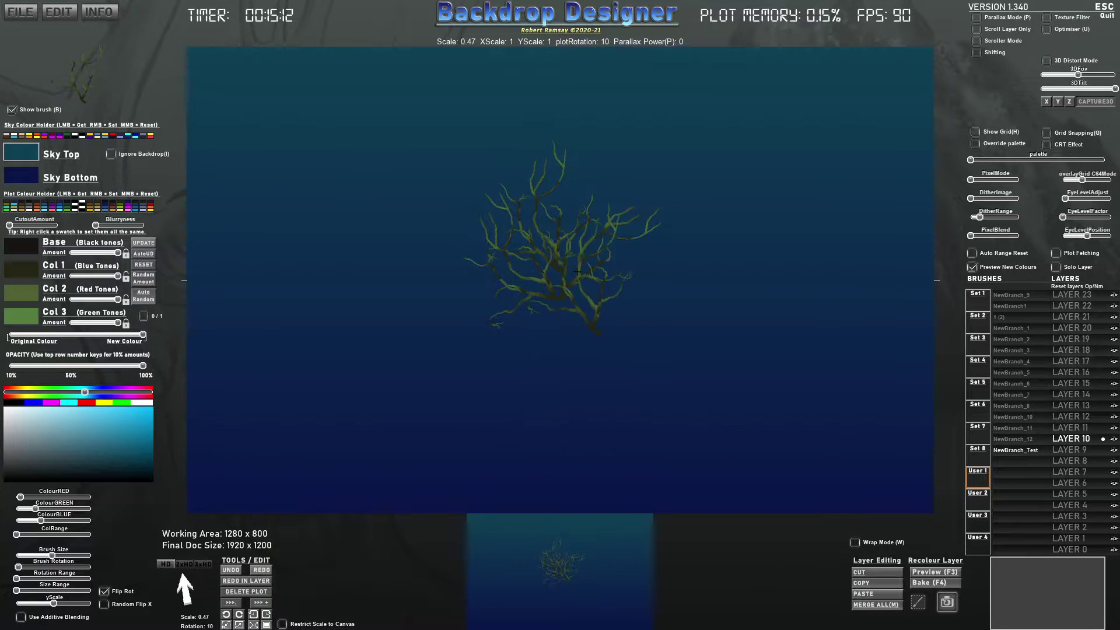
{"action": "key", "text": "x"}
{"action": "scroll", "coordinate": [603, 283], "scroll_direction": "down", "scroll_amount": 5}
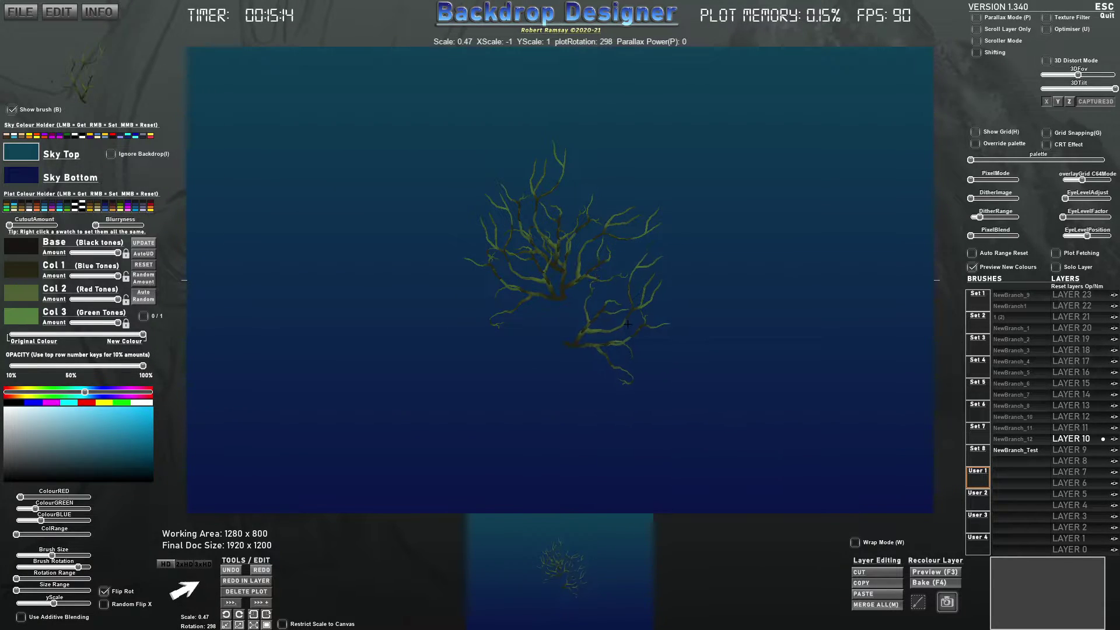
{"action": "scroll", "coordinate": [624, 318], "scroll_direction": "down", "scroll_amount": 2}
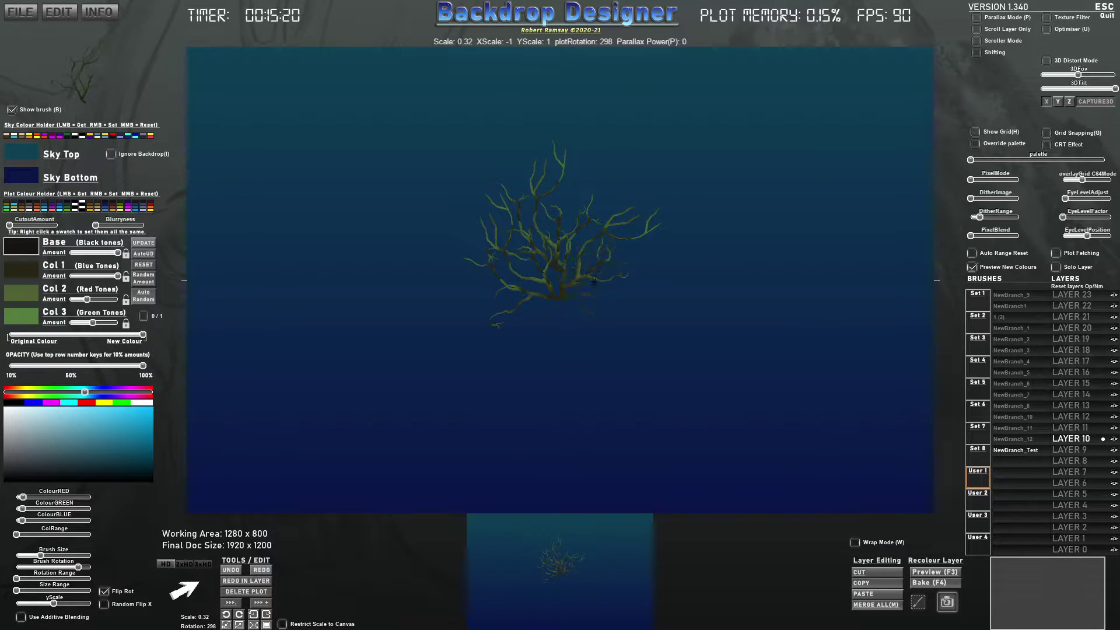
{"action": "left_click", "coordinate": [601, 284]}
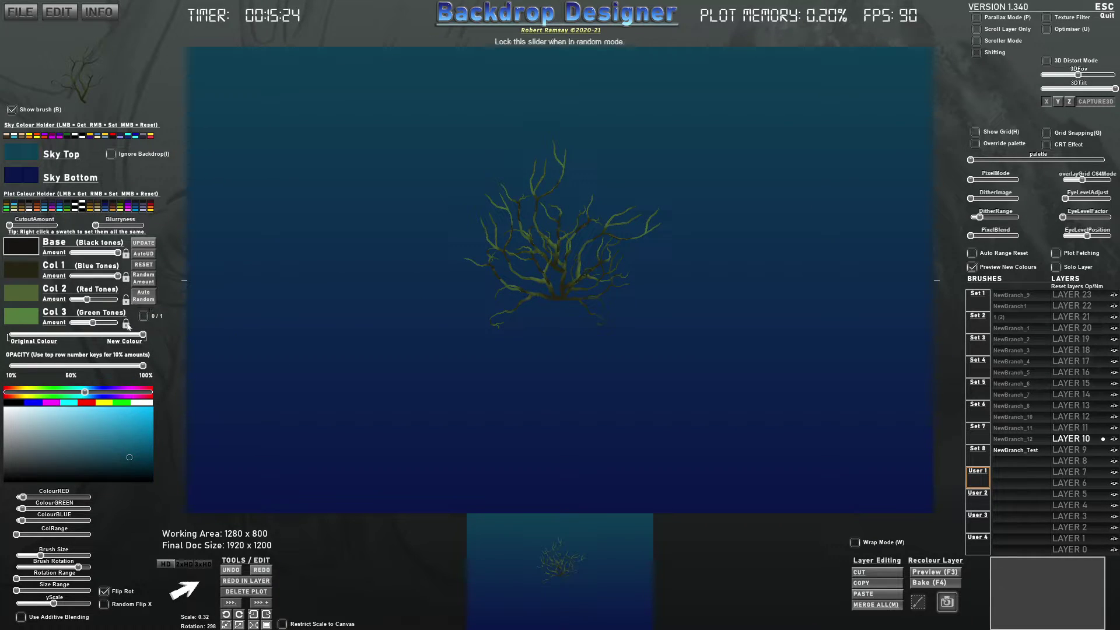
{"action": "left_click", "coordinate": [145, 295]}
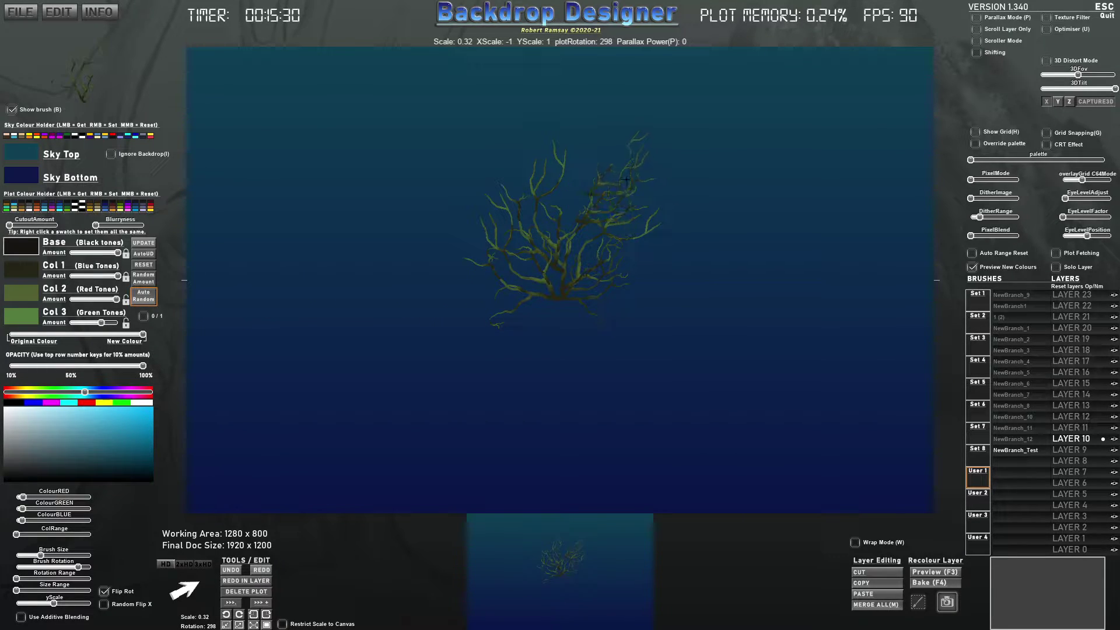
{"action": "scroll", "coordinate": [601, 178], "scroll_direction": "up", "scroll_amount": 6}
- Change the sky gradient to pale lavender for Sky Bottom and orange-brown for Sky Top
{"action": "left_click", "coordinate": [27, 176]}
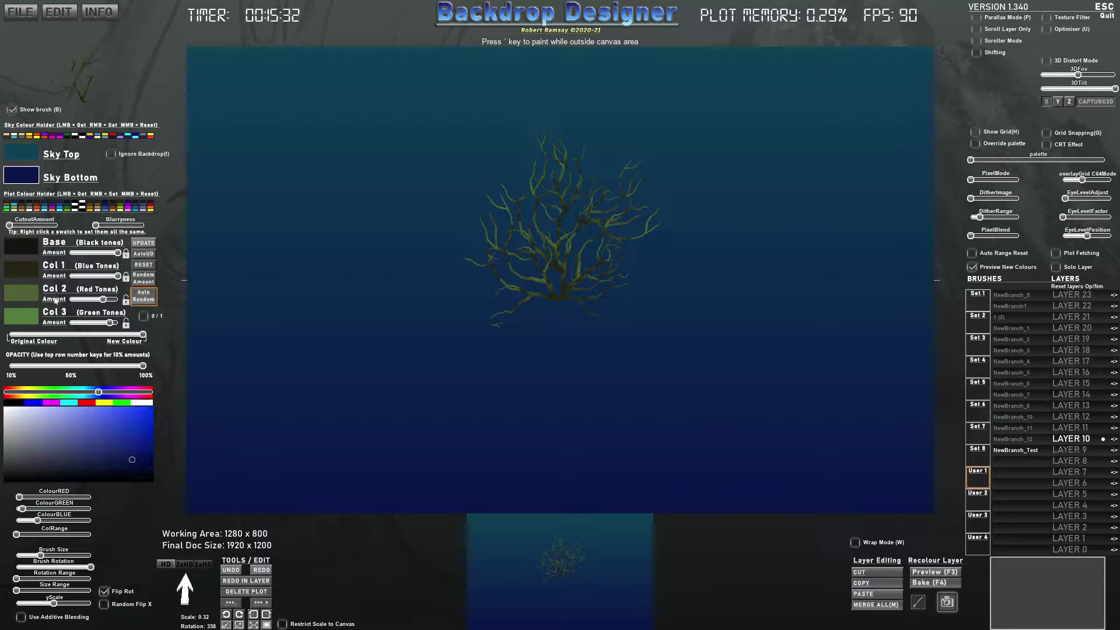
{"action": "left_click_drag", "start_coordinate": [82, 440], "coordinate": [26, 418]}
{"action": "left_click", "coordinate": [22, 153]}
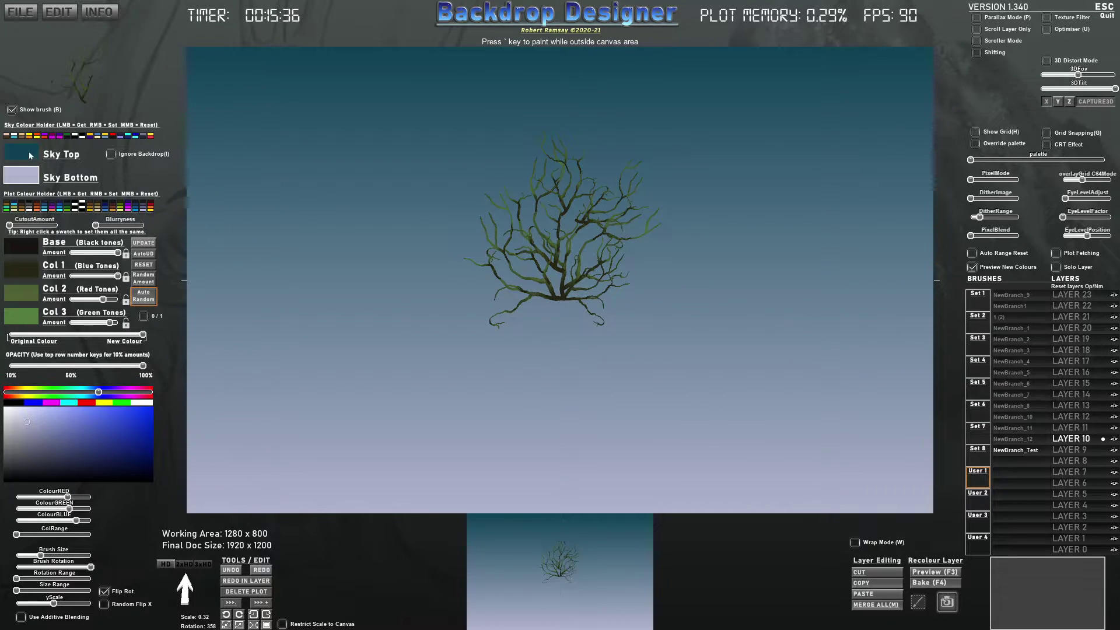
{"action": "mouse_move", "coordinate": [84, 392]}
{"action": "left_mouse_down"}
{"action": "mouse_move", "coordinate": [97, 392]}
{"action": "mouse_move", "coordinate": [47, 391]}
{"action": "mouse_move", "coordinate": [139, 392]}
{"action": "mouse_move", "coordinate": [13, 393]}
{"action": "left_mouse_up"}
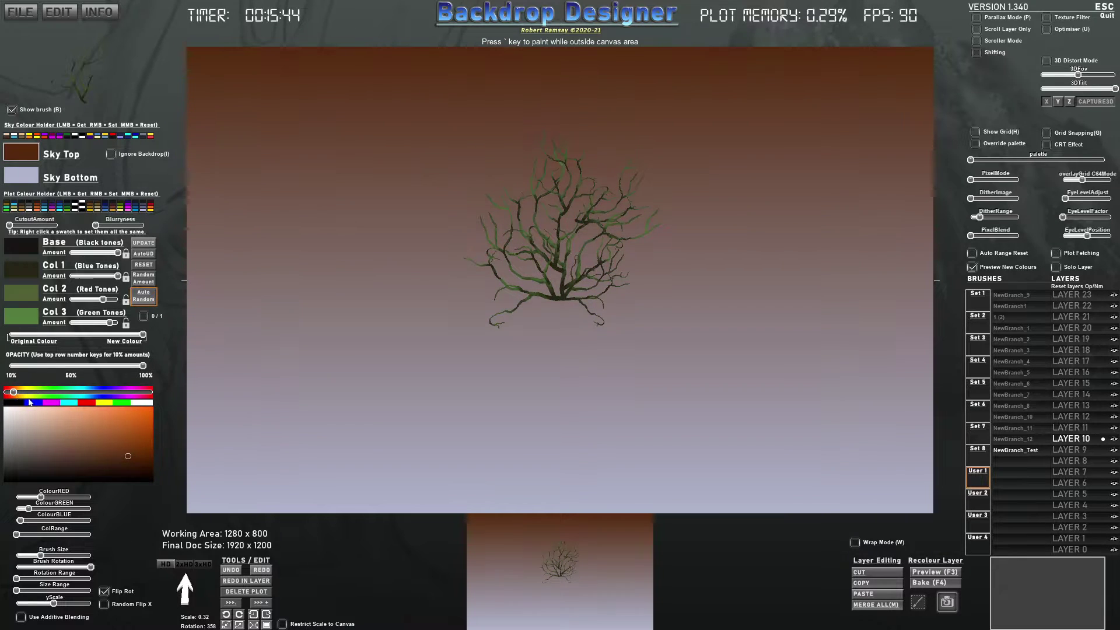
{"action": "left_click", "coordinate": [124, 449]}
{"action": "left_click_drag", "start_coordinate": [124, 450], "coordinate": [115, 437]}
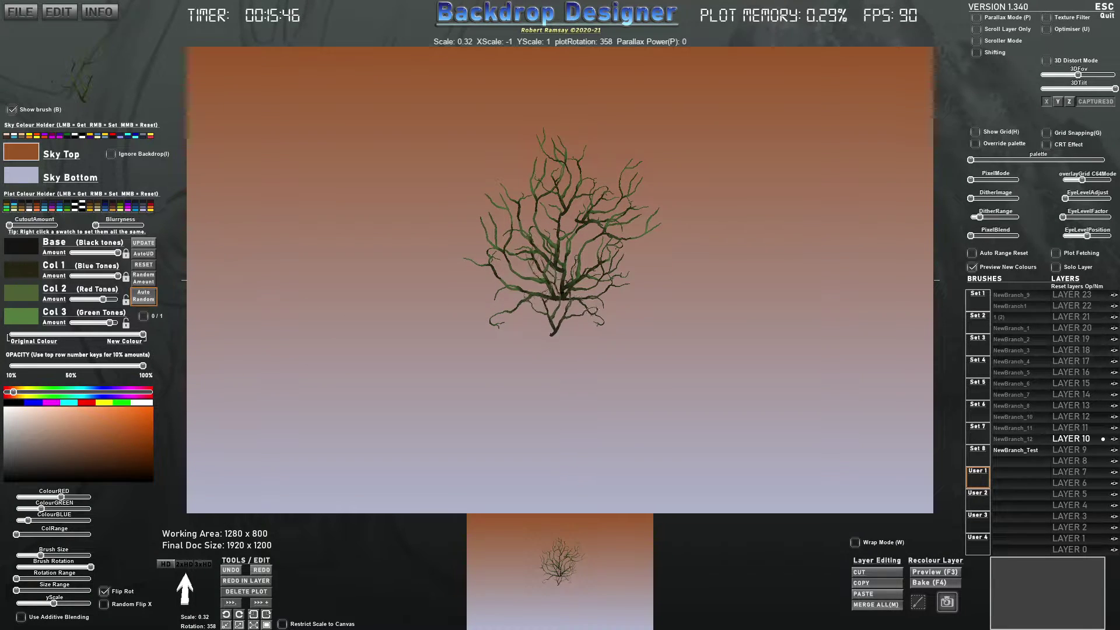
- Stamp three more branches along the bush's left and upper-left sides at scale 0.32, rotating the brush to about 97, 50 and 17
{"action": "scroll", "coordinate": [551, 290], "scroll_direction": "up", "scroll_amount": 6}
{"action": "scroll", "coordinate": [527, 274], "scroll_direction": "up", "scroll_amount": 2}
{"action": "left_click", "coordinate": [500, 285]}
{"action": "scroll", "coordinate": [452, 280], "scroll_direction": "up", "scroll_amount": 2}
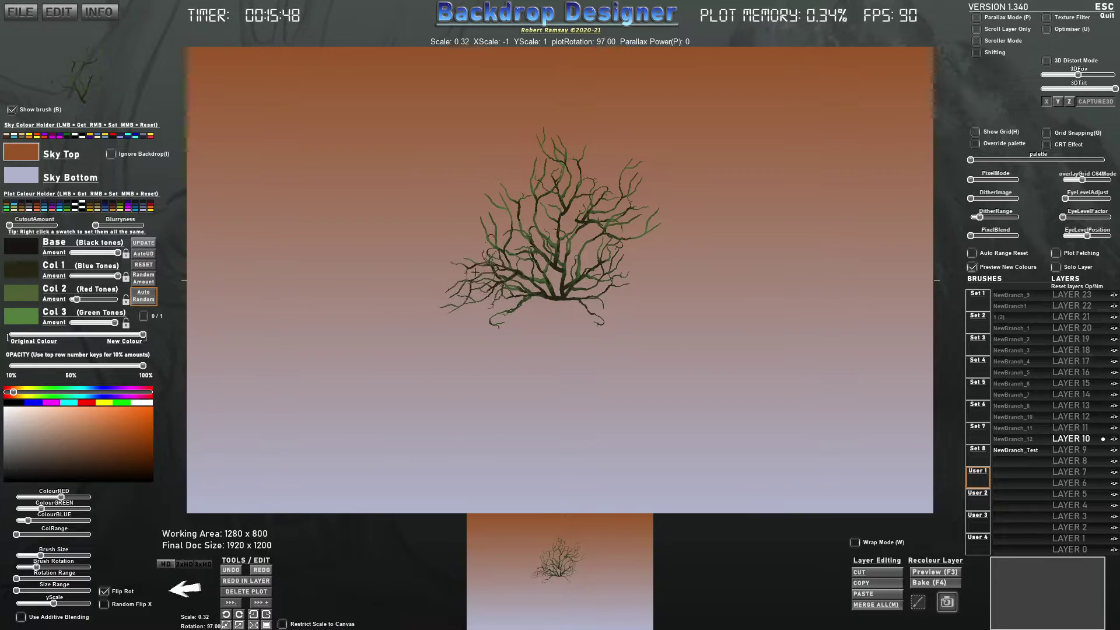
{"action": "scroll", "coordinate": [447, 260], "scroll_direction": "down", "scroll_amount": 3}
{"action": "left_click", "coordinate": [458, 239]}
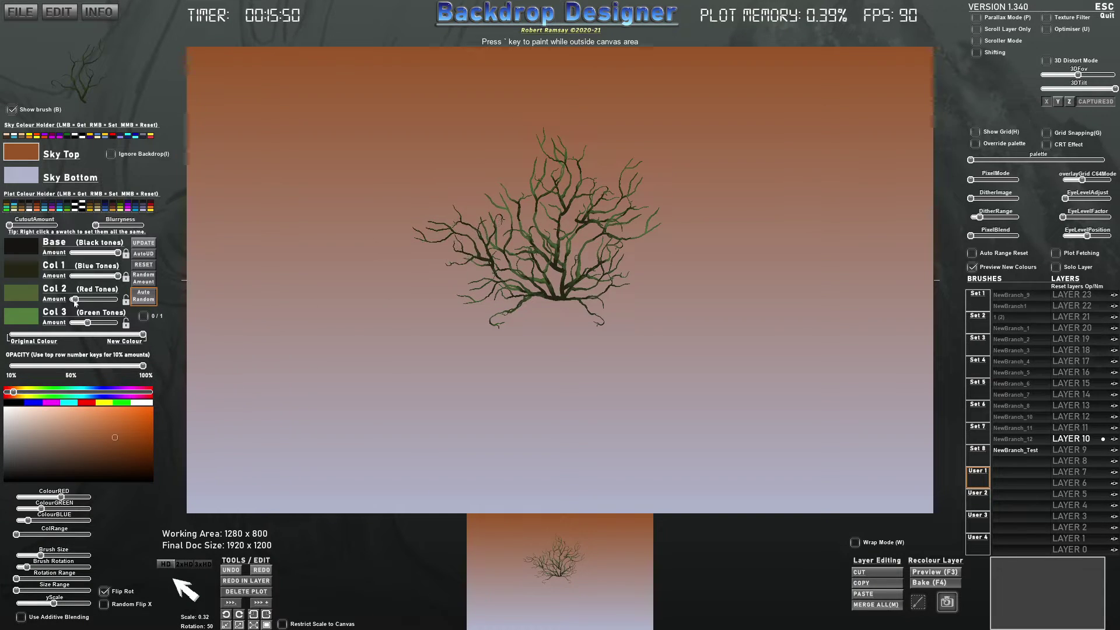
{"action": "scroll", "coordinate": [492, 186], "scroll_direction": "down", "scroll_amount": 4}
{"action": "left_click", "coordinate": [516, 166]}
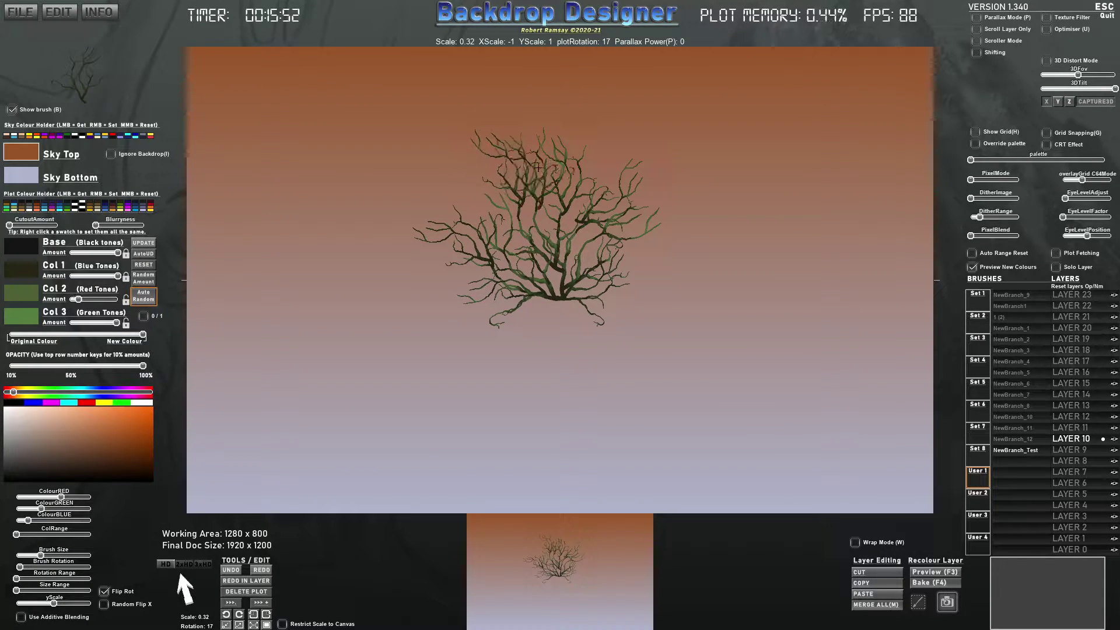
- Fill the bush's base and lower right with three more branches at scale 0.32, turning the brush to rotation 305
{"action": "scroll", "coordinate": [583, 292], "scroll_direction": "down", "scroll_amount": 2}
{"action": "left_click", "coordinate": [576, 300]}
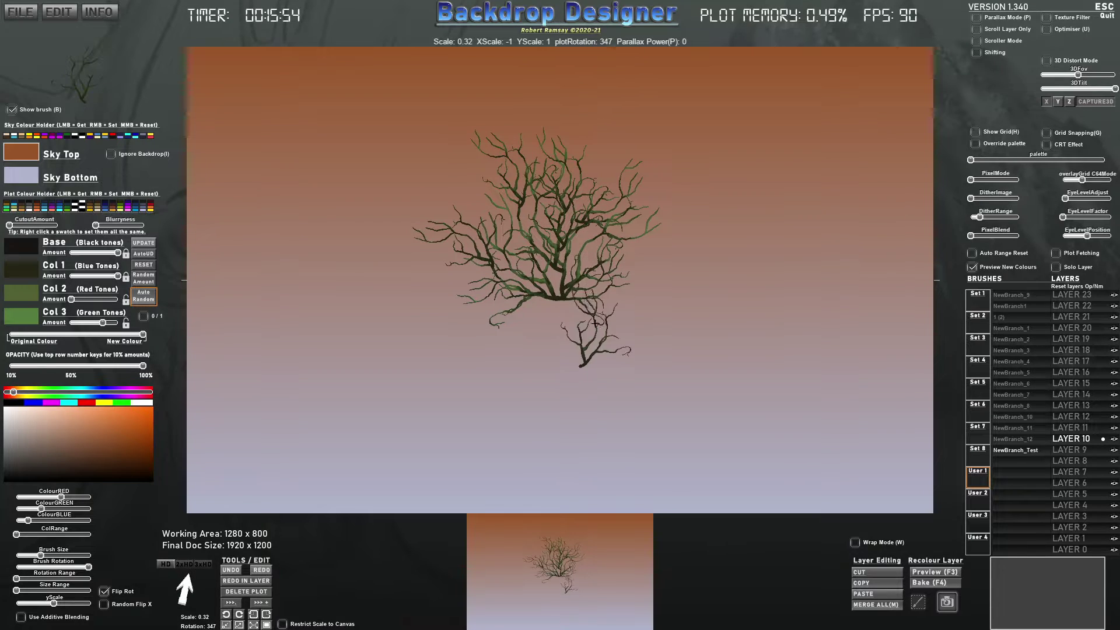
{"action": "left_click", "coordinate": [575, 301]}
{"action": "scroll", "coordinate": [589, 303], "scroll_direction": "down", "scroll_amount": 4}
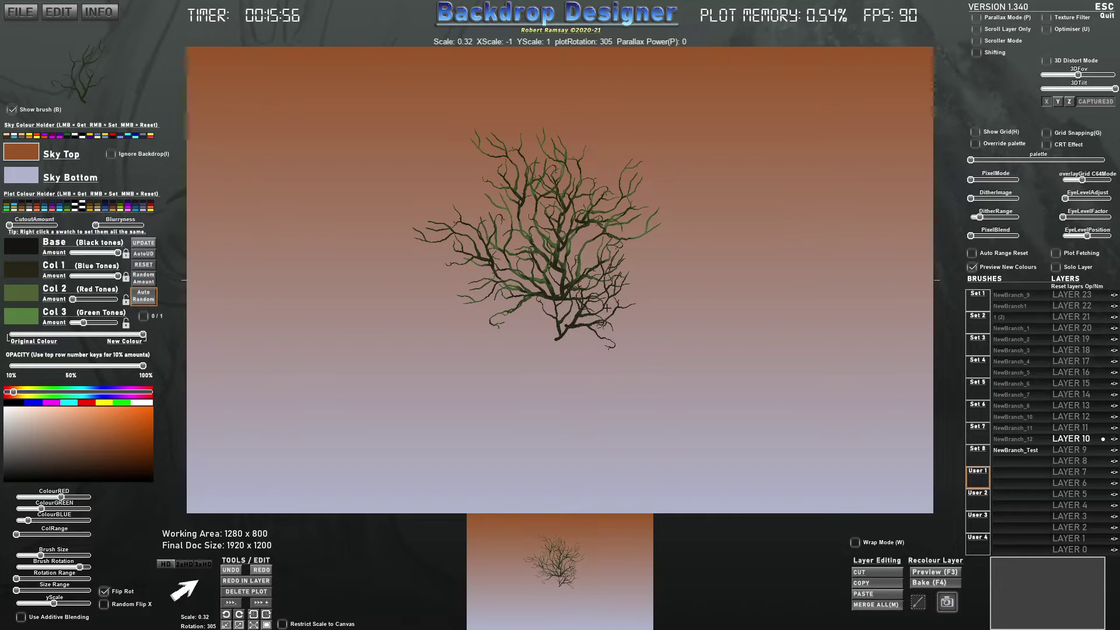
{"action": "left_click", "coordinate": [618, 311]}
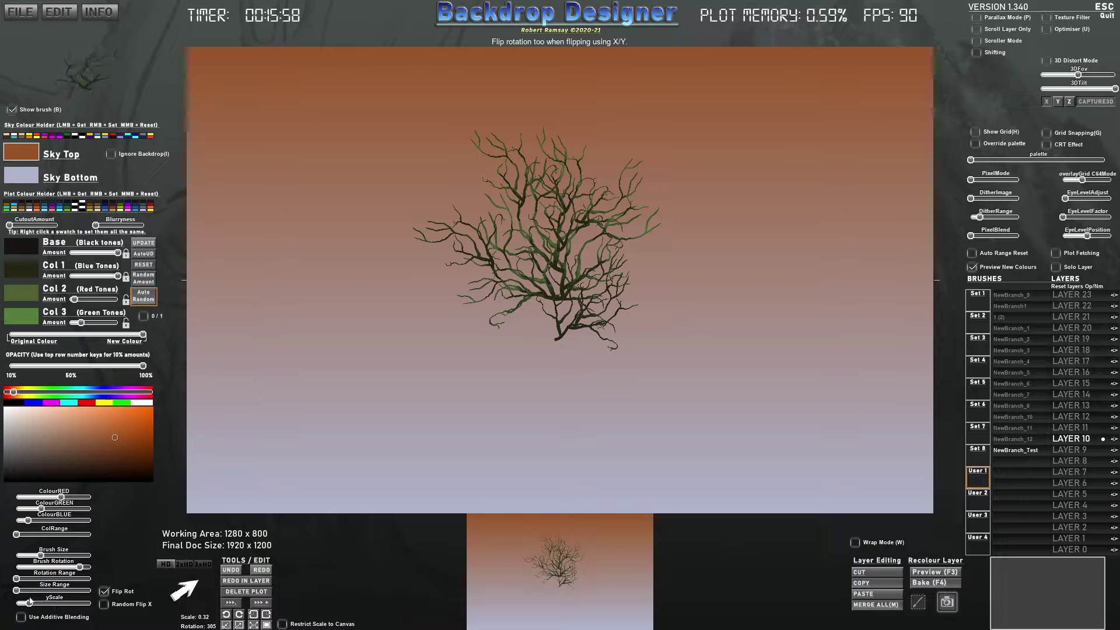
- Increase the brush's yScale and stamp a stretched branch through the middle of the bush at rotation 351
{"action": "mouse_move", "coordinate": [75, 603]}
{"action": "left_mouse_down"}
{"action": "mouse_move", "coordinate": [27, 603]}
{"action": "mouse_move", "coordinate": [76, 601]}
{"action": "left_mouse_up"}
{"action": "scroll", "coordinate": [564, 286], "scroll_direction": "up", "scroll_amount": 10}
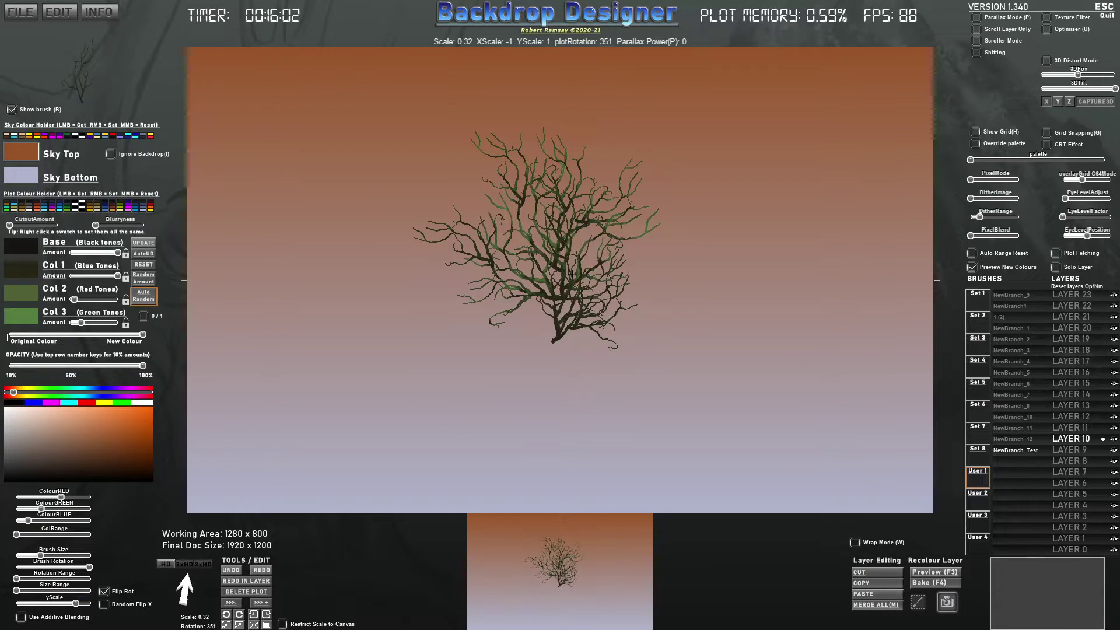
{"action": "left_click", "coordinate": [547, 269]}
- Reduce the brush to scale 0.22 and set its rotation to about 326 with the on-canvas size and rotation sliders
{"action": "scroll", "coordinate": [486, 245], "scroll_direction": "up", "scroll_amount": 3}
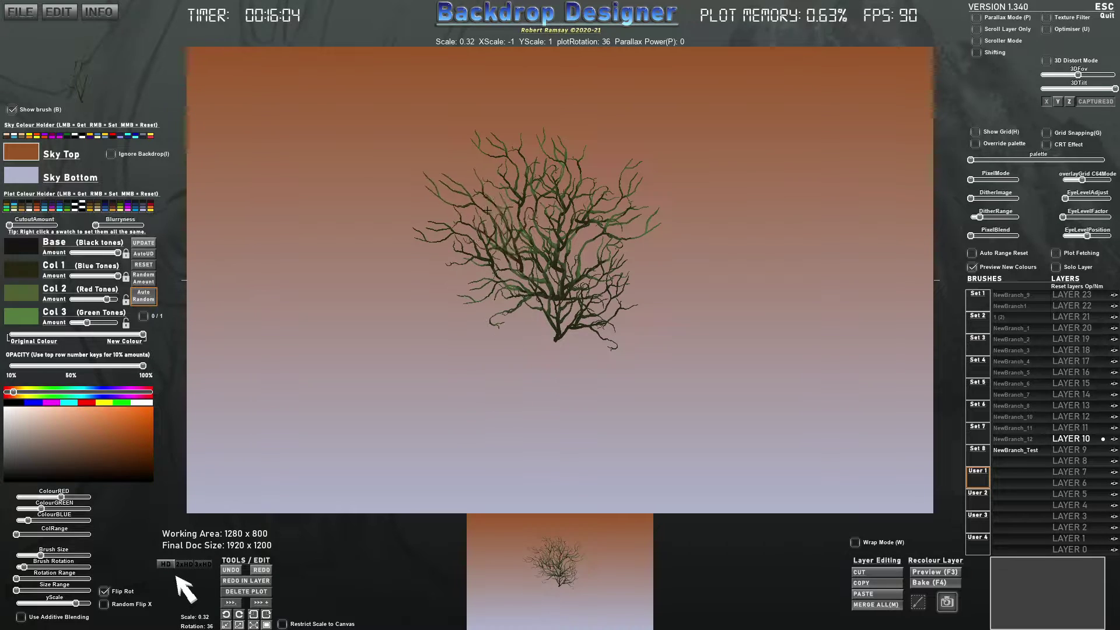
{"action": "right_click", "coordinate": [513, 202]}
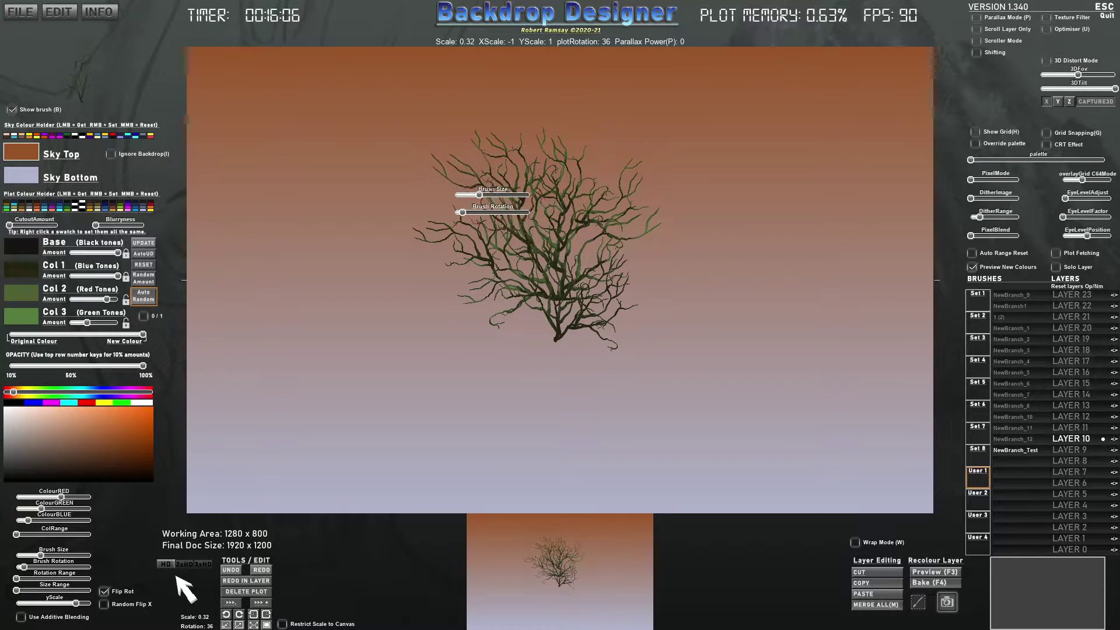
{"action": "mouse_move", "coordinate": [478, 194]}
{"action": "left_mouse_down"}
{"action": "mouse_move", "coordinate": [458, 211]}
{"action": "mouse_move", "coordinate": [523, 212]}
{"action": "left_mouse_up"}
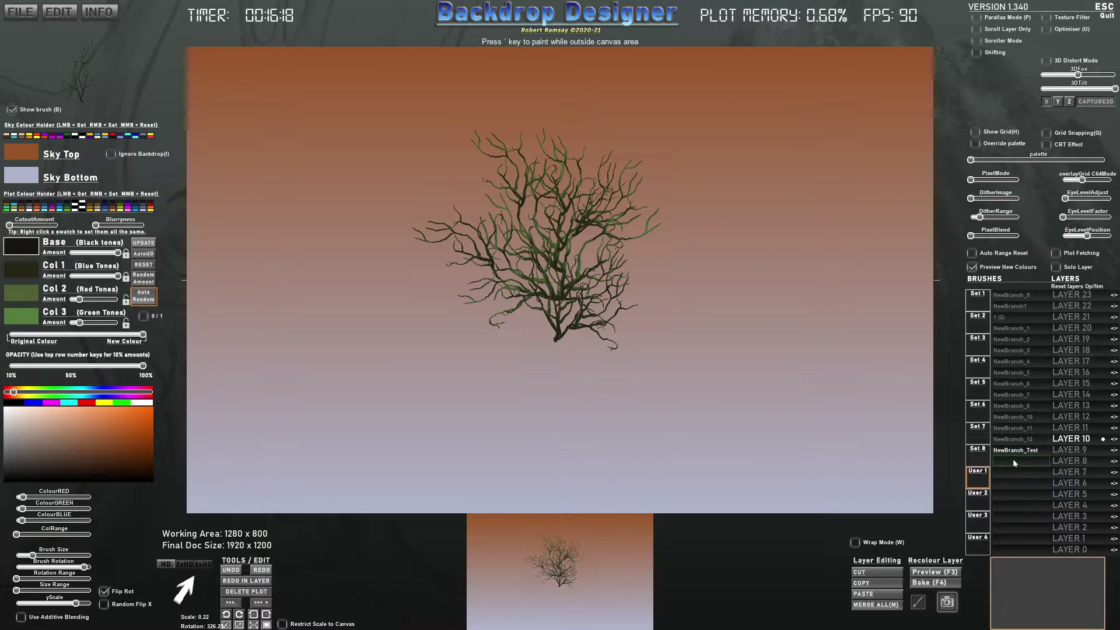
- Switch to Photopea, hide Background and Layer 1, preview the intermediate layers one at a time, and leave only Layer 5 visible
{"action": "key", "text": "alt+Tab"}
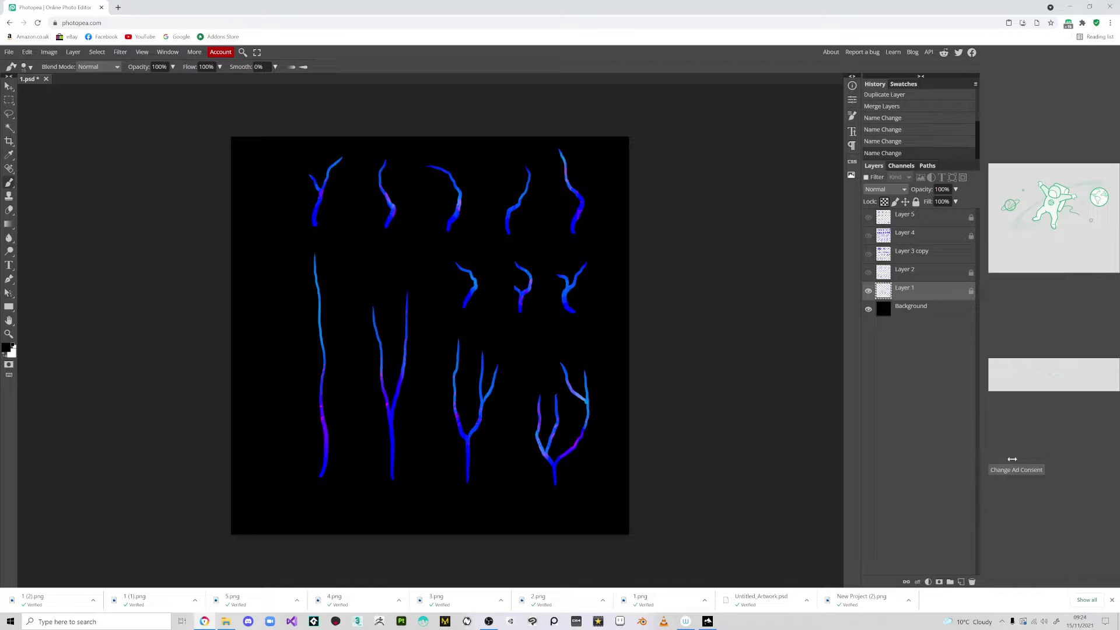
{"action": "left_click", "coordinate": [869, 309]}
{"action": "left_click", "coordinate": [868, 291]}
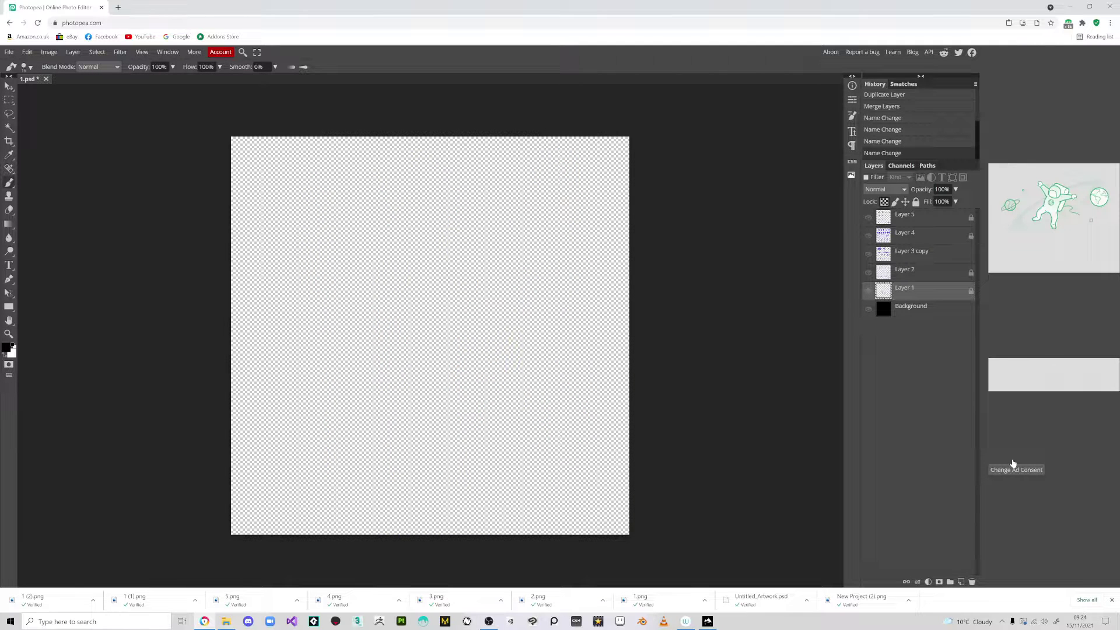
{"action": "left_click", "coordinate": [868, 273]}
{"action": "left_click", "coordinate": [868, 272]}
{"action": "left_click", "coordinate": [868, 255]}
{"action": "left_click", "coordinate": [868, 254]}
{"action": "left_click", "coordinate": [869, 236]}
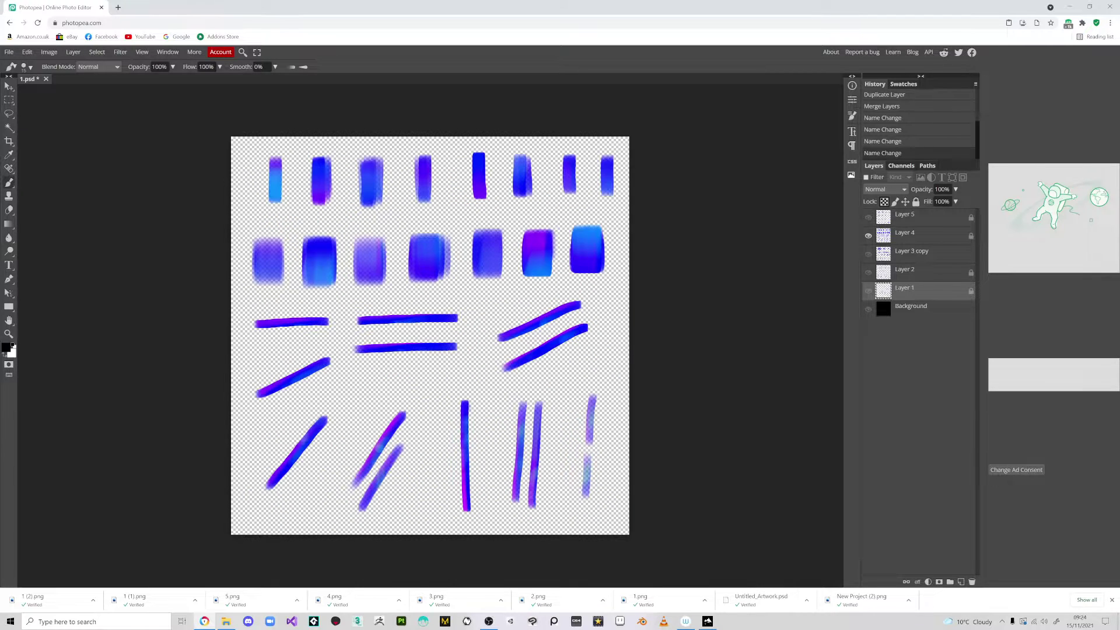
{"action": "left_click", "coordinate": [868, 236]}
{"action": "left_click", "coordinate": [868, 218]}
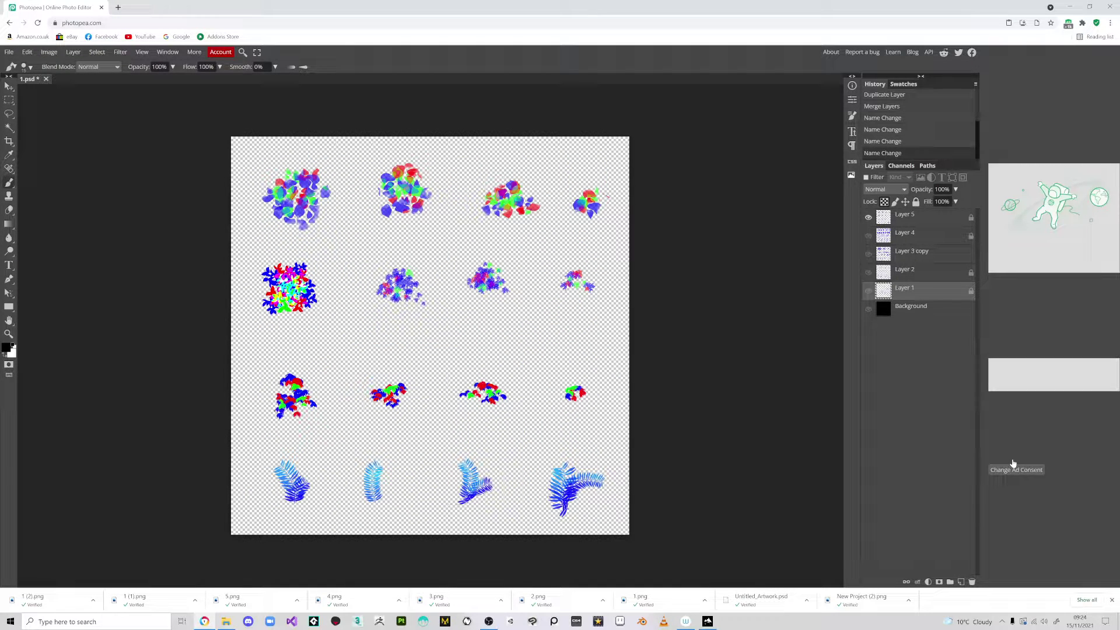
- Rename the Photopea document as 5
{"action": "left_click", "coordinate": [9, 52]}
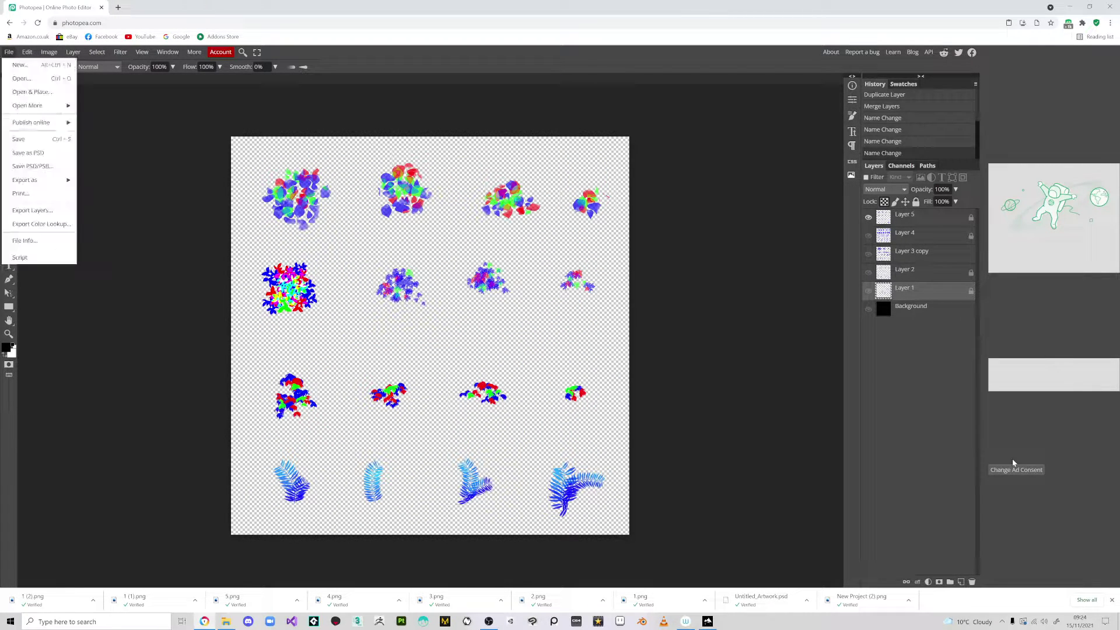
{"action": "left_click", "coordinate": [152, 175]}
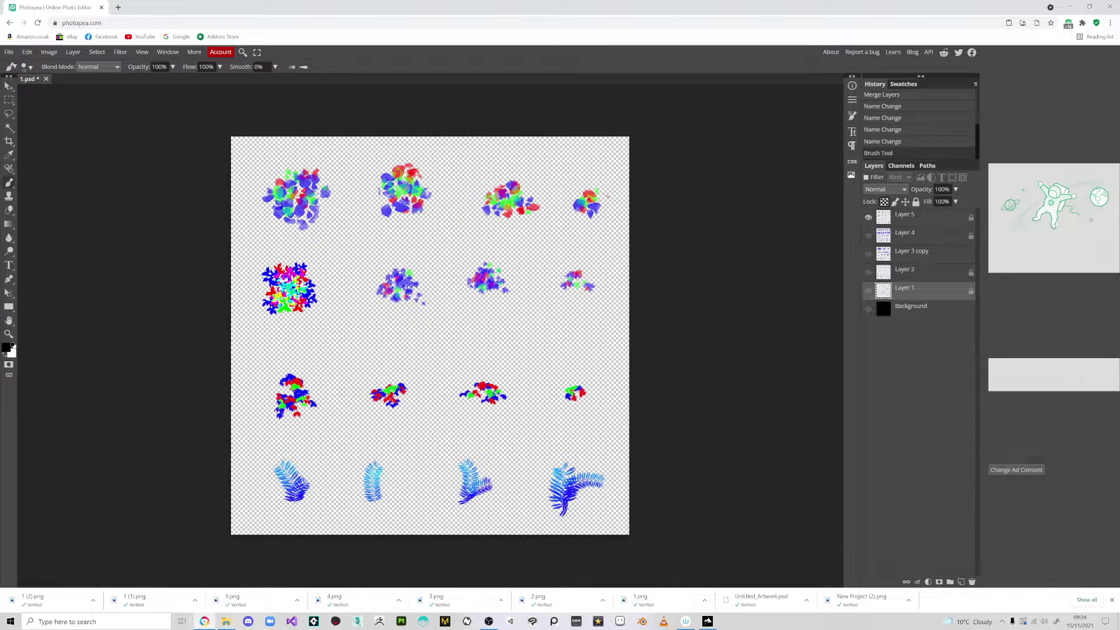
{"action": "key", "text": "ctrl+s"}
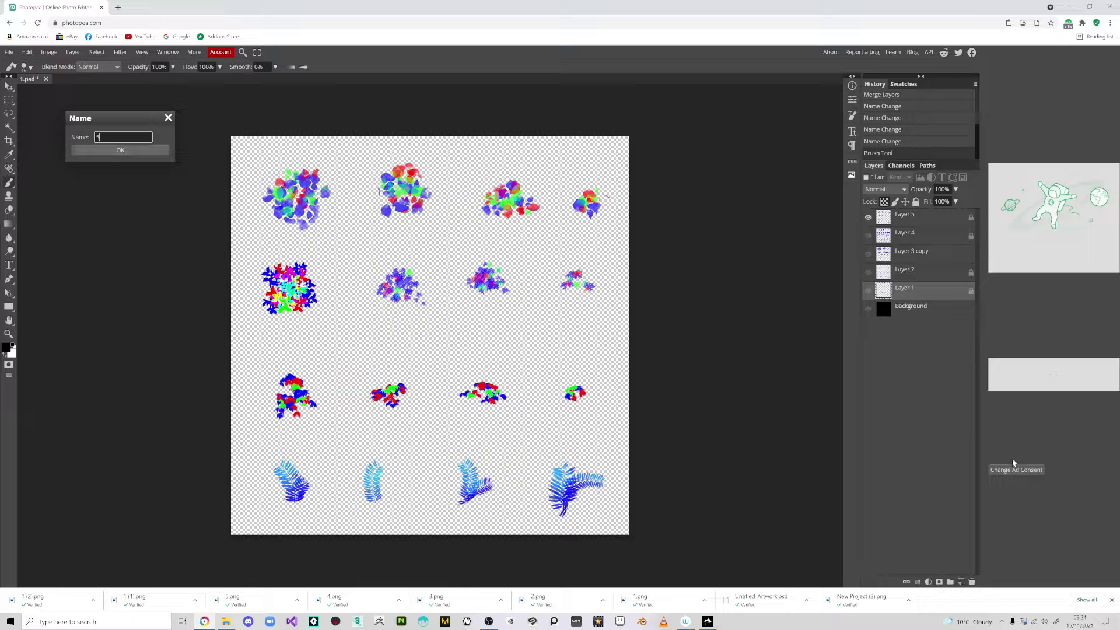
{"action": "key", "text": "Return"}
- Export the Layer 5 foliage sheet as a PNG at 2048 × 2048 px and 100% quality
{"action": "left_click", "coordinate": [9, 52]}
{"action": "mouse_move", "coordinate": [35, 179]}
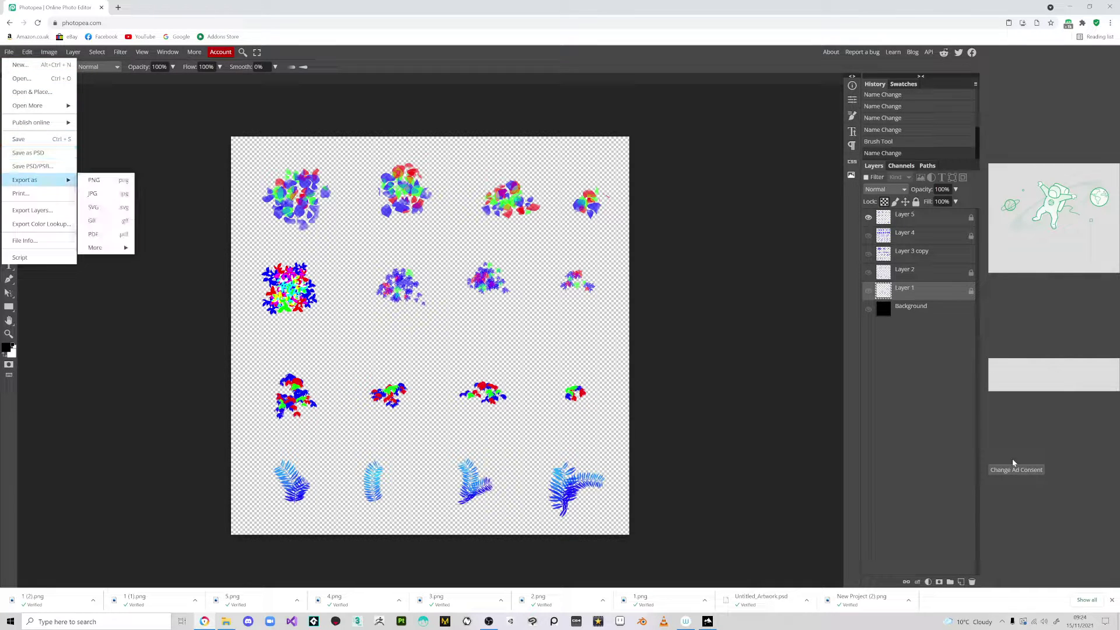
{"action": "left_click", "coordinate": [93, 179]}
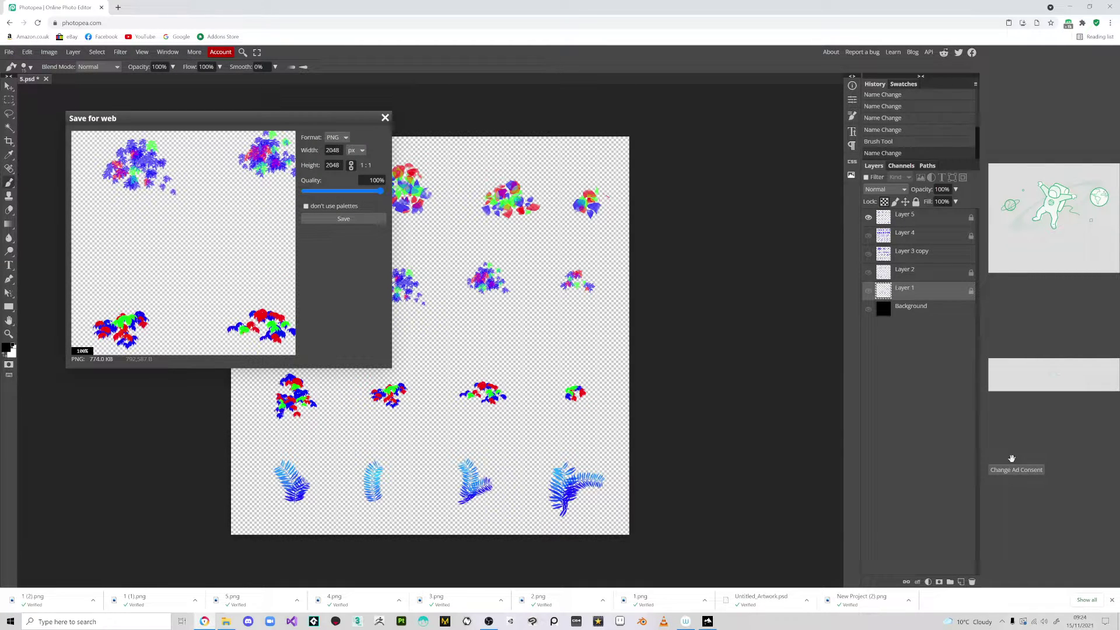
{"action": "left_click", "coordinate": [343, 219]}
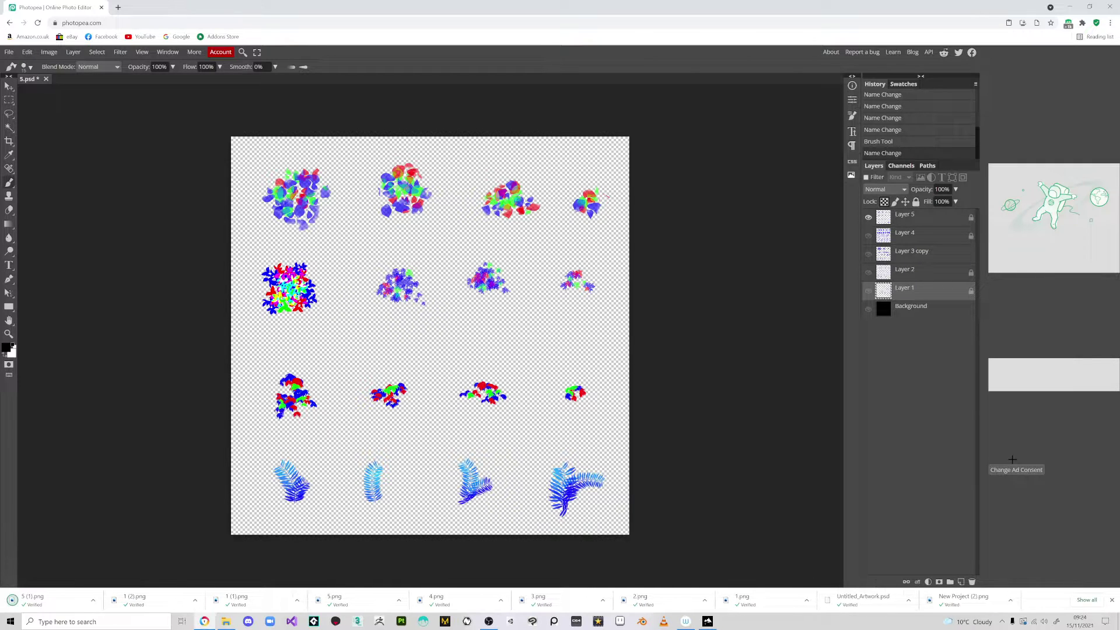
- Switch back to Backdrop Designer and delete the 1 (2) brush from the brush list
{"action": "key", "text": "alt+Tab"}
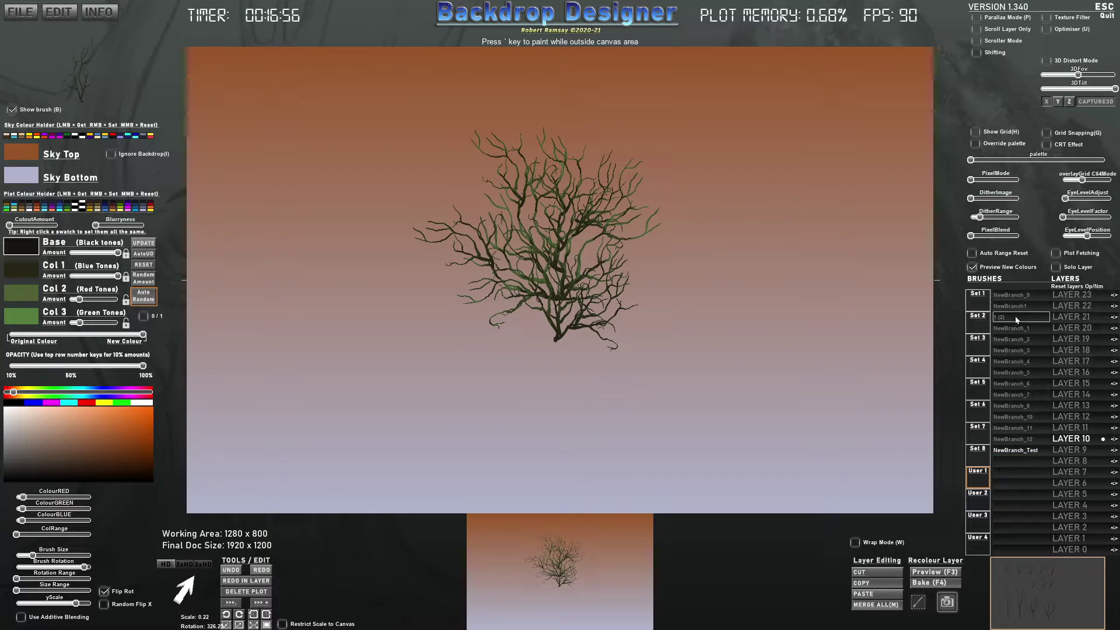
{"action": "key", "text": "Delete"}
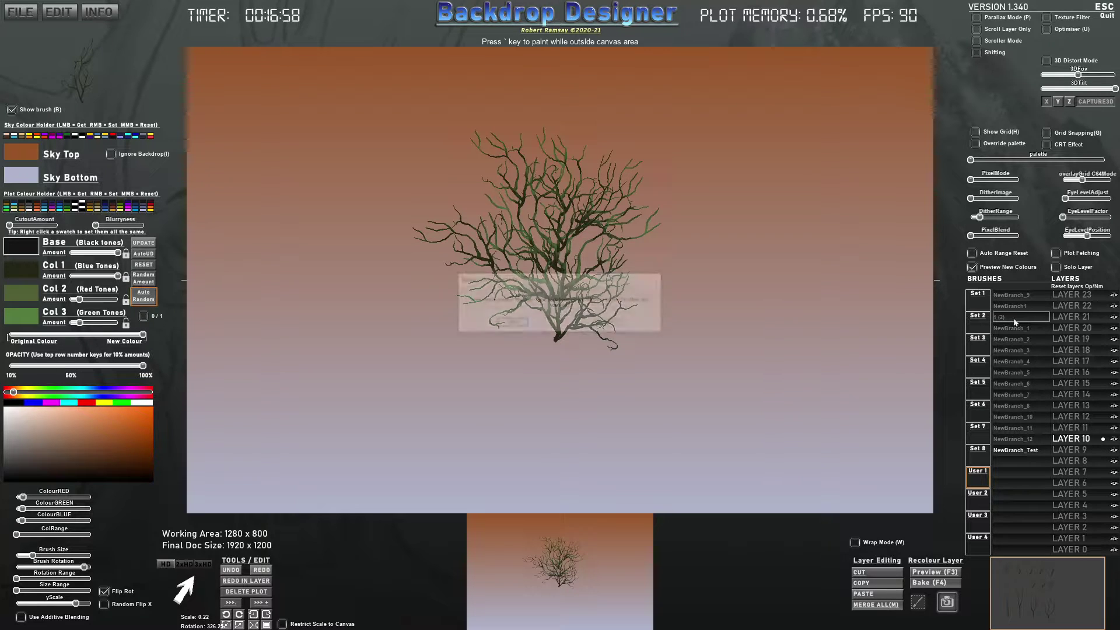
- Remove the brush "1 (2)" and import the image "5 (1)" into its empty slot as a brush with the same name
{"action": "left_click", "coordinate": [511, 323]}
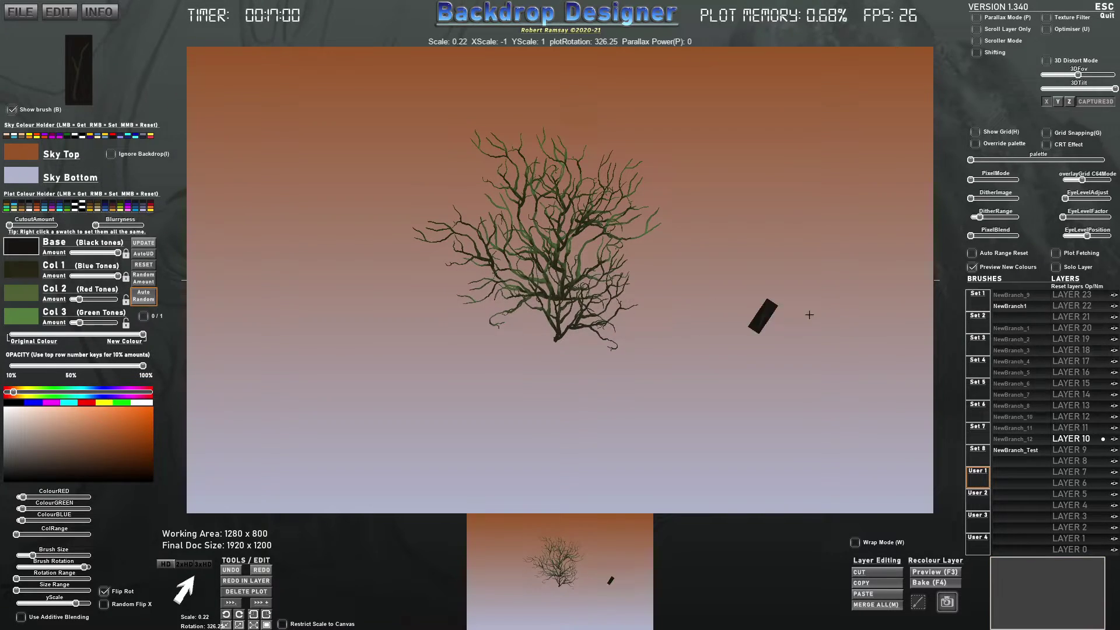
{"action": "left_click", "coordinate": [1016, 320]}
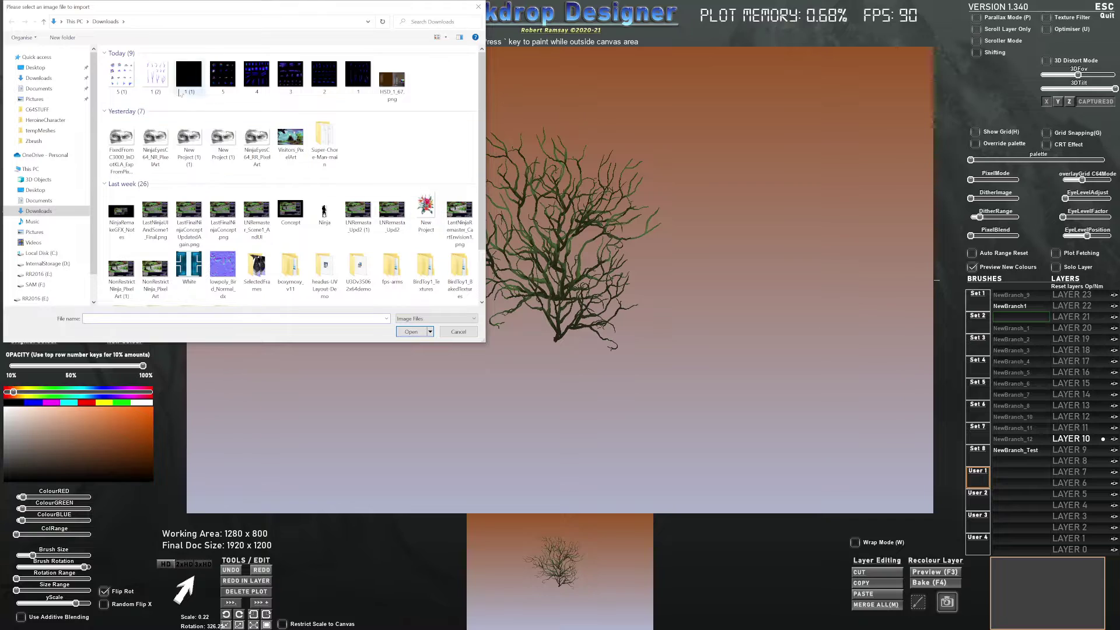
{"action": "left_click", "coordinate": [121, 83]}
{"action": "double_click", "coordinate": [121, 84]}
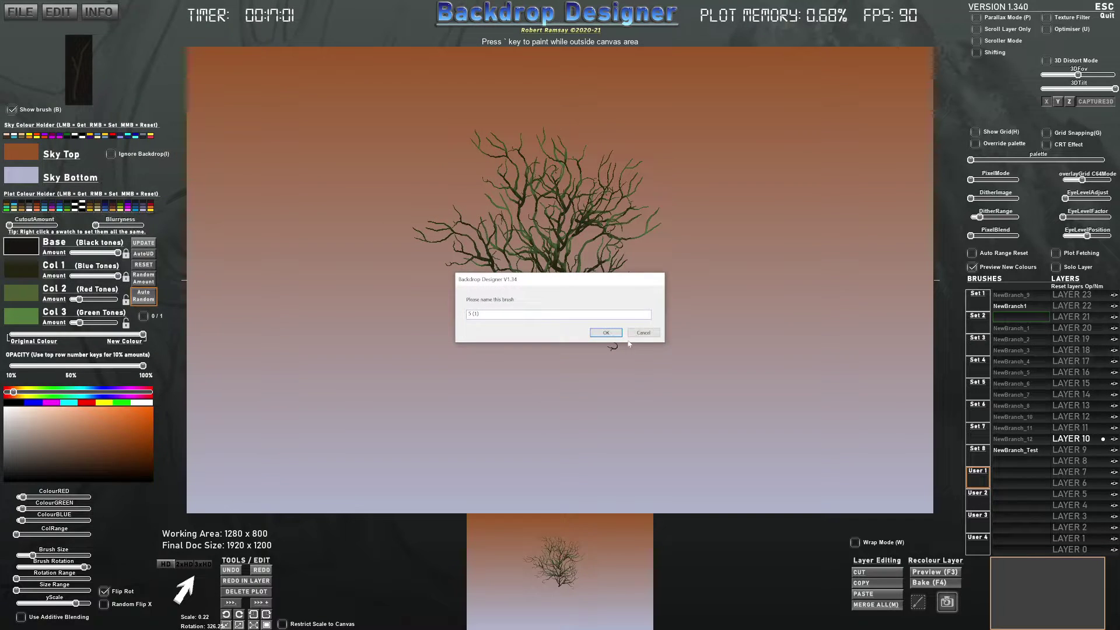
{"action": "left_click", "coordinate": [605, 333]}
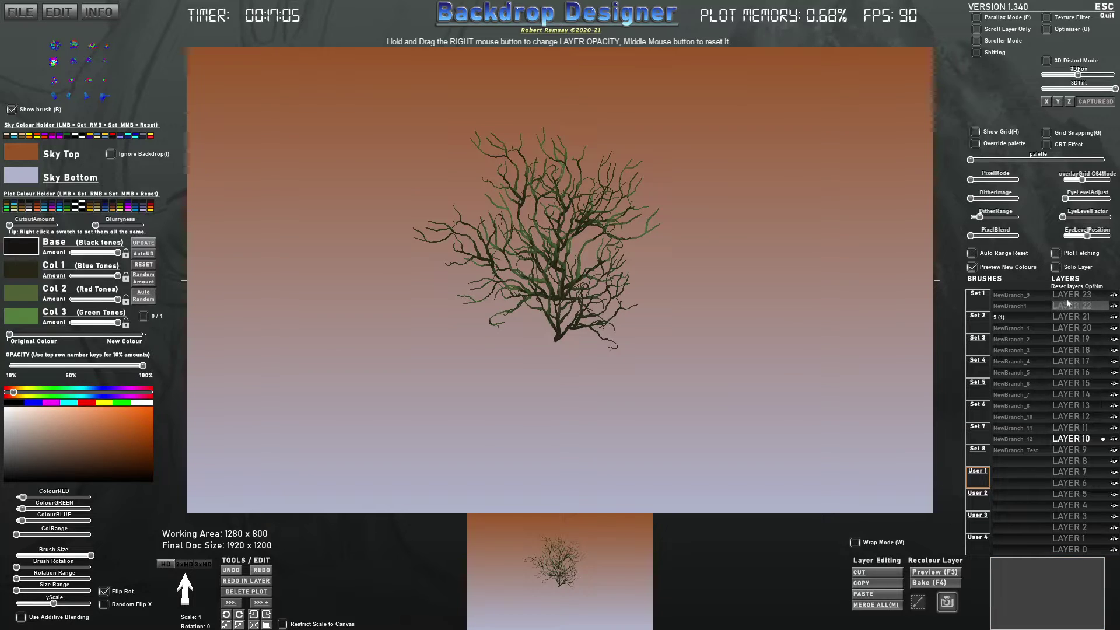
- Hide Layer 10 and stamp the imported leaf sheet onto Layer 20 near the canvas centre
{"action": "left_click", "coordinate": [1113, 439]}
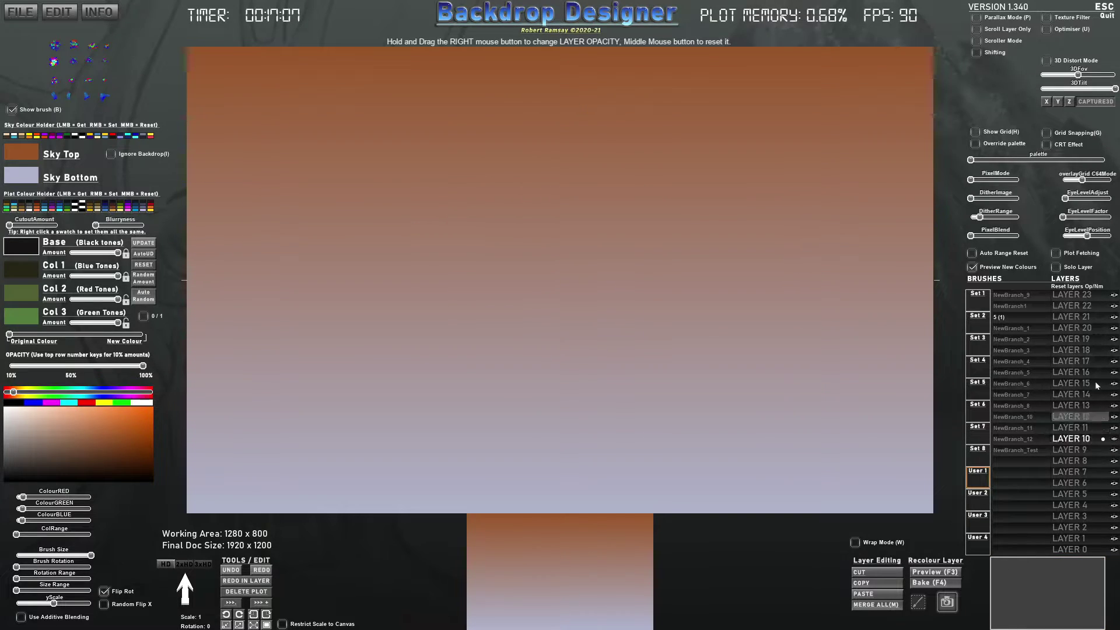
{"action": "left_click", "coordinate": [1072, 327]}
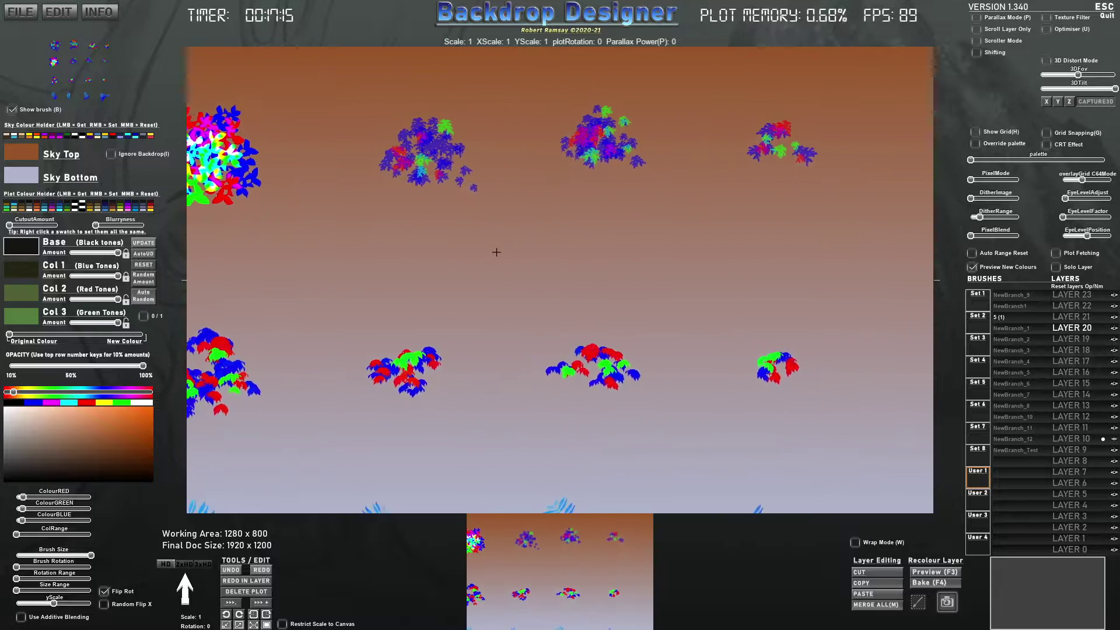
{"action": "left_click", "coordinate": [564, 266]}
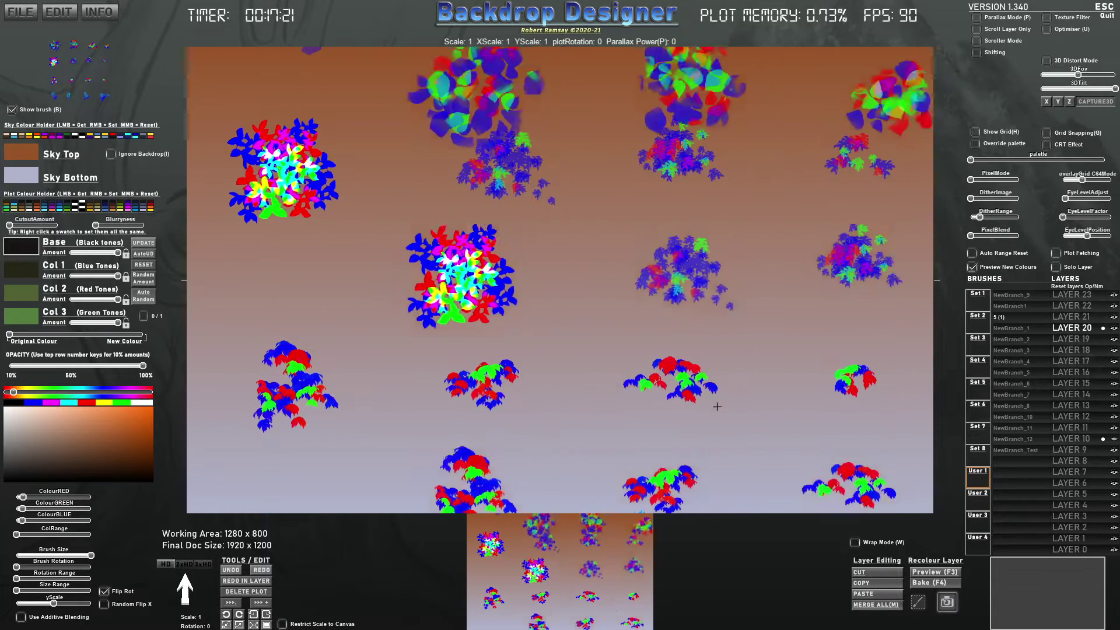
- Capture the first two leaf clusters of the lower row as brushes named NewLeaves_1 and NewLeaves_2
{"action": "left_click", "coordinate": [918, 602]}
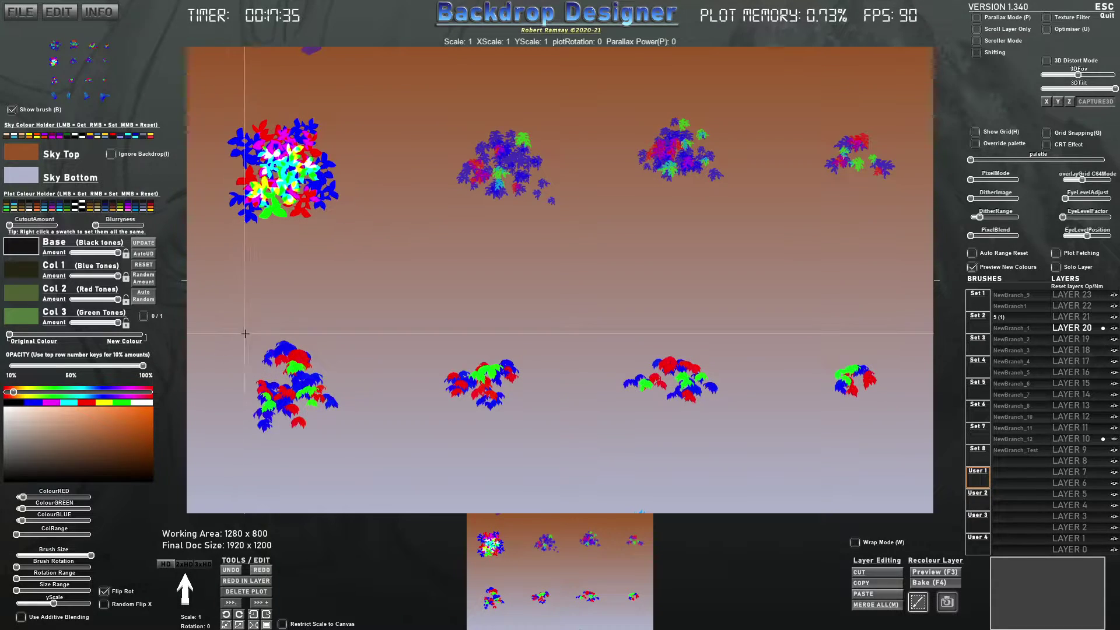
{"action": "left_click_drag", "start_coordinate": [247, 335], "coordinate": [345, 438]}
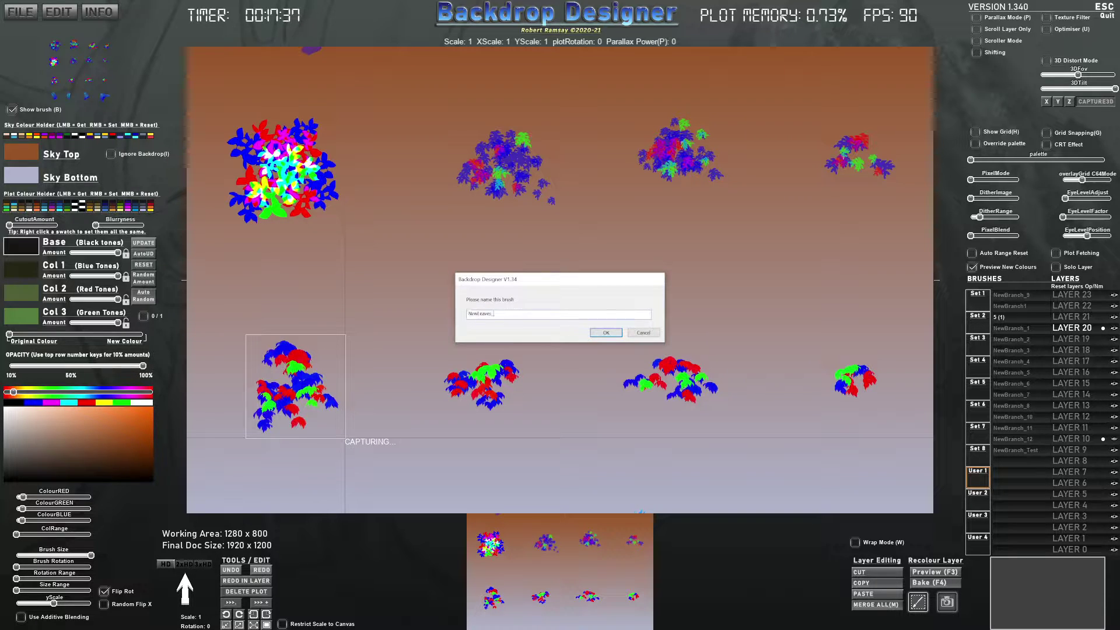
{"action": "left_click", "coordinate": [606, 332]}
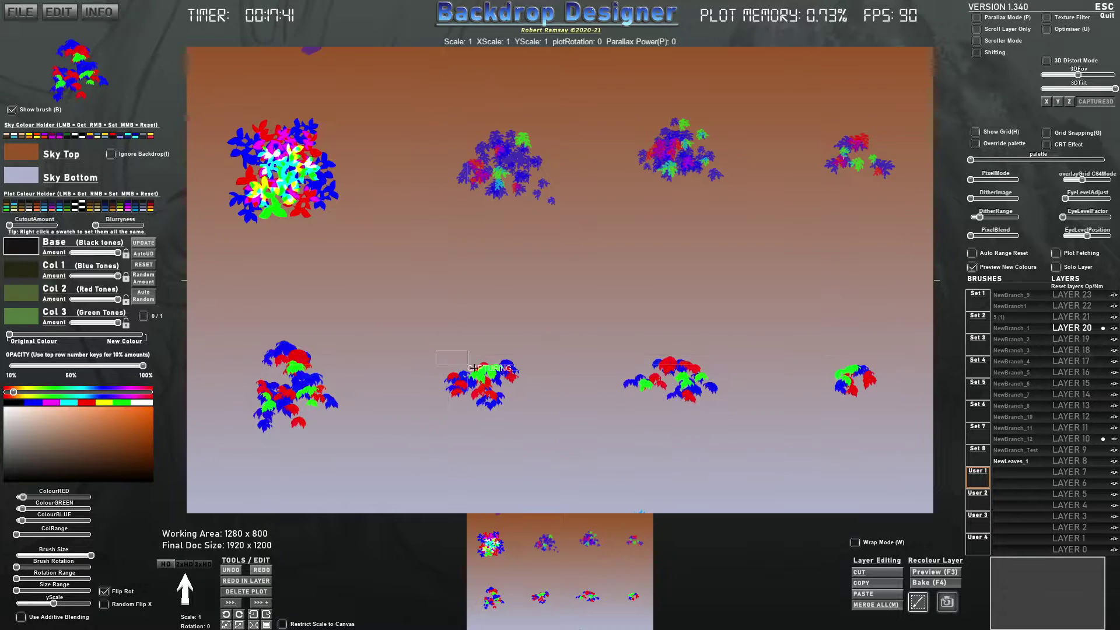
{"action": "left_click_drag", "start_coordinate": [471, 367], "coordinate": [530, 419]}
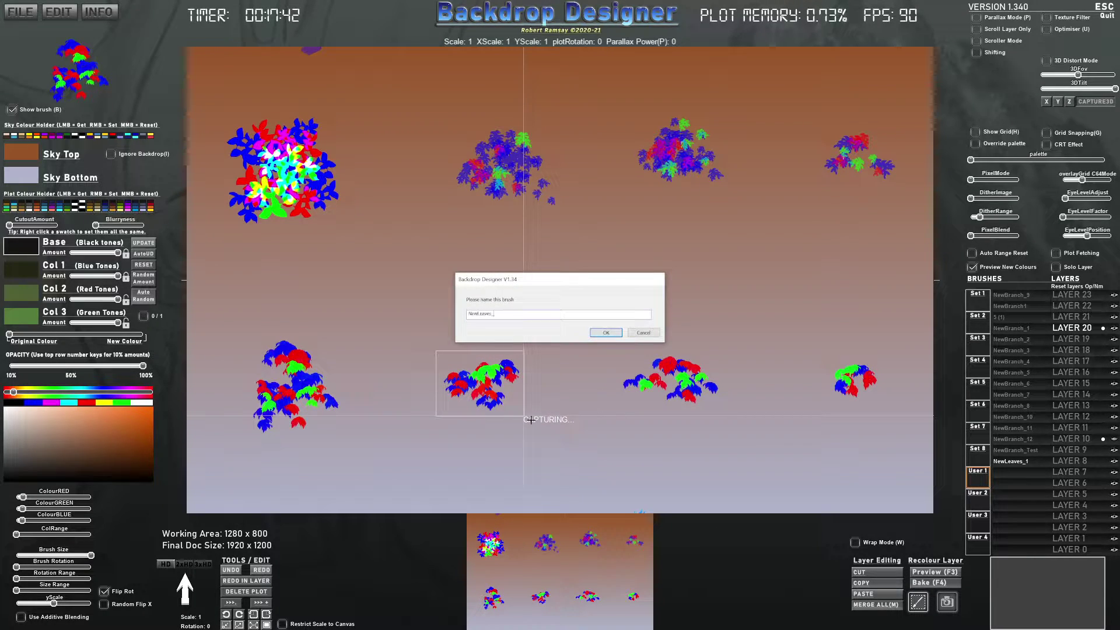
{"action": "left_click", "coordinate": [613, 336]}
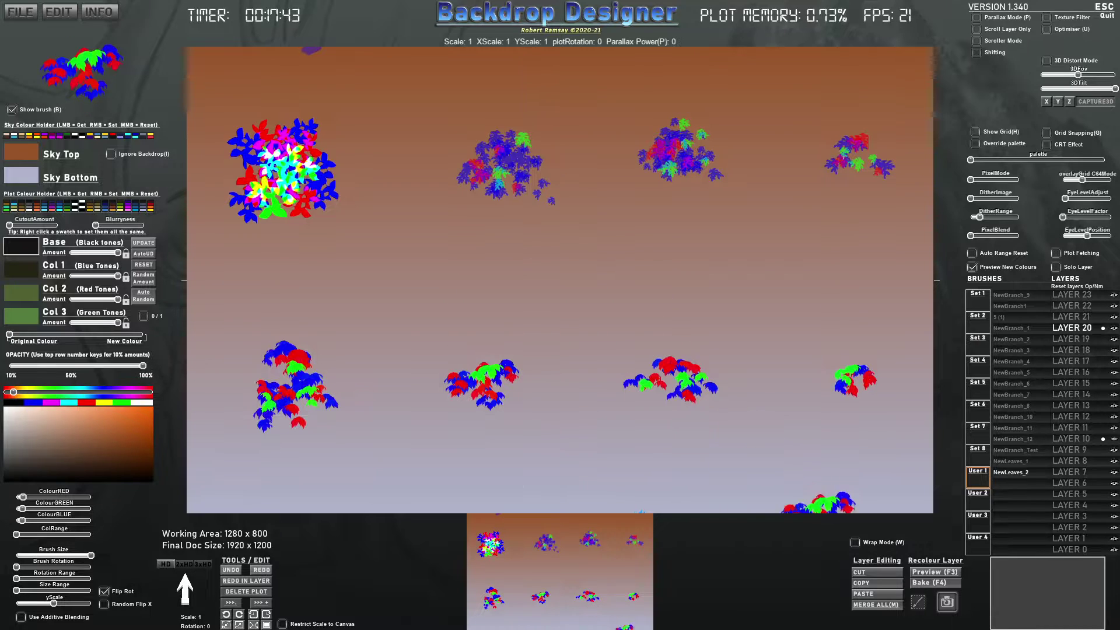
- Capture the last two leaf clusters of the lower row as brushes named NewLeaves_3 and NewLeaves_4
{"action": "left_click_drag", "start_coordinate": [618, 348], "coordinate": [726, 407]}
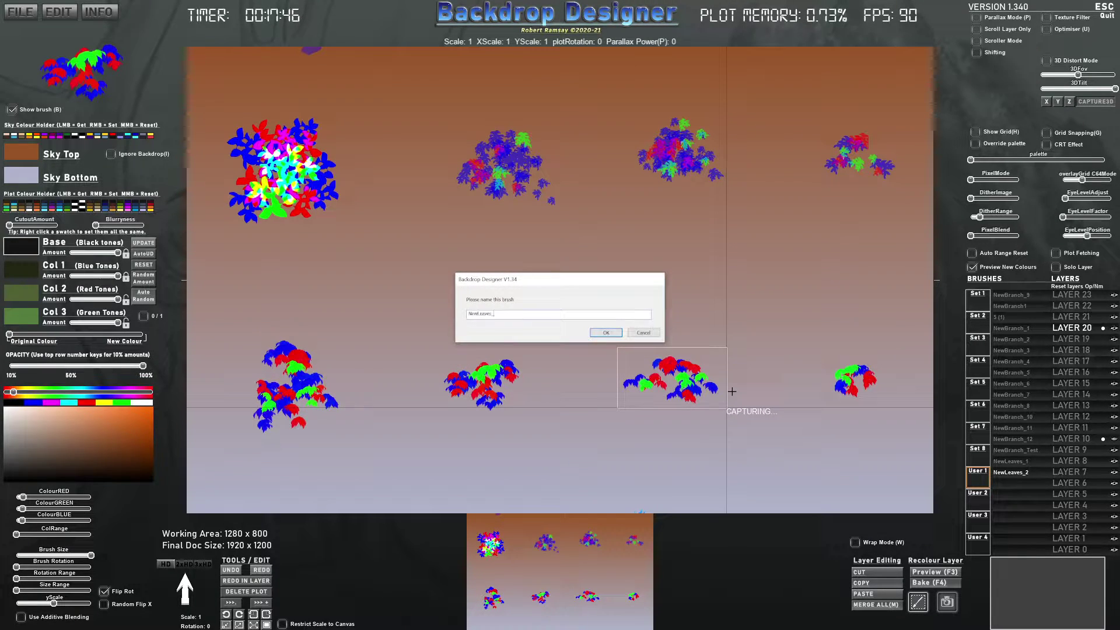
{"action": "key", "text": "Return"}
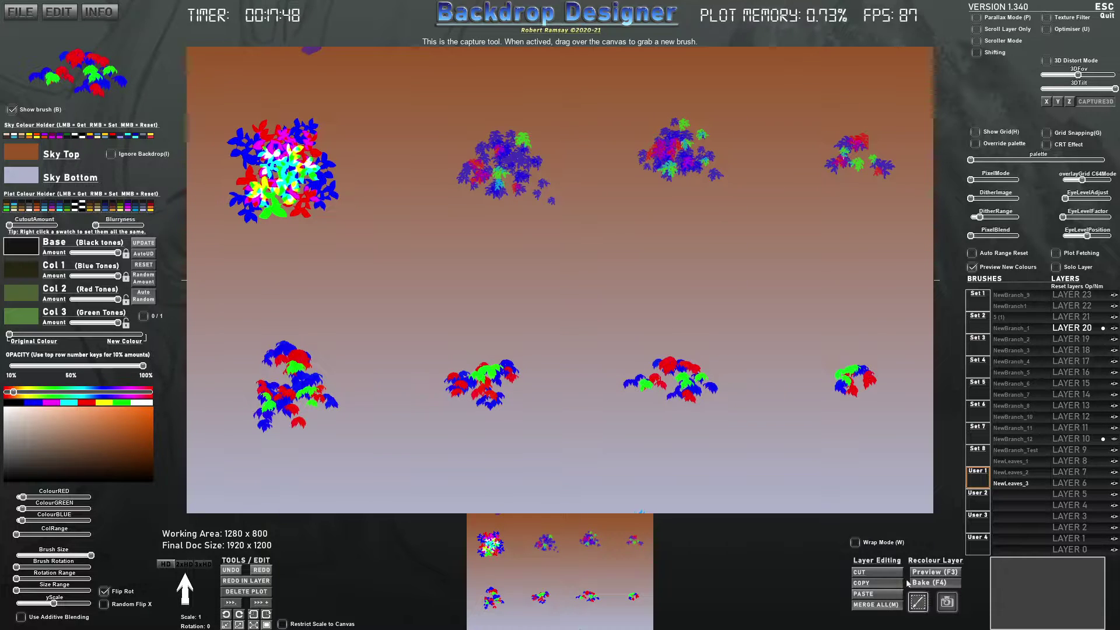
{"action": "left_click_drag", "start_coordinate": [844, 362], "coordinate": [879, 400]}
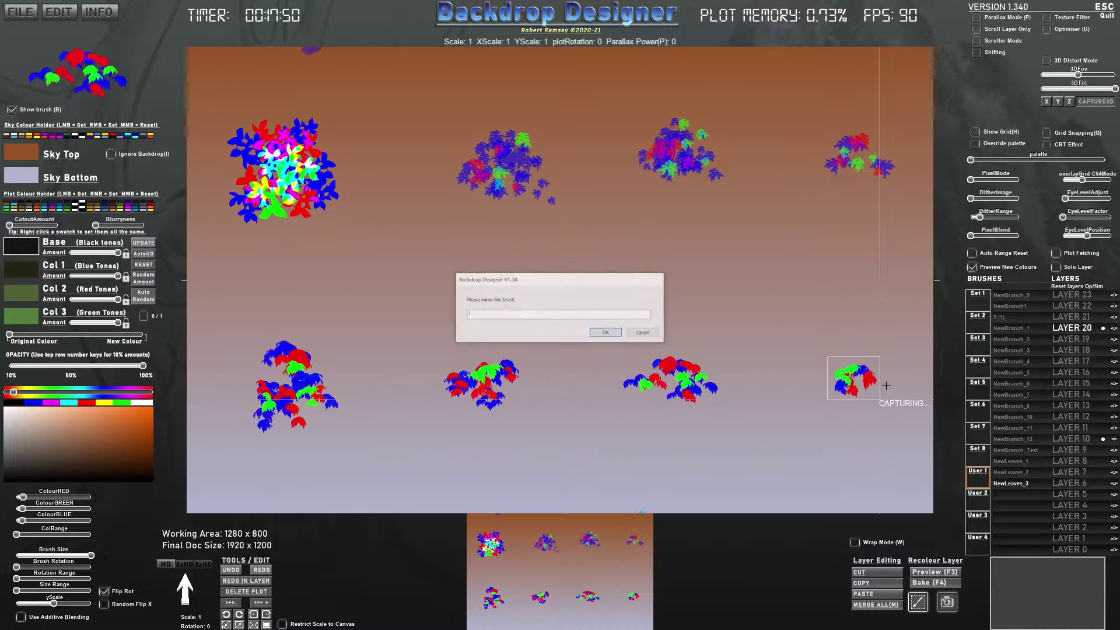
{"action": "key", "text": "Return"}
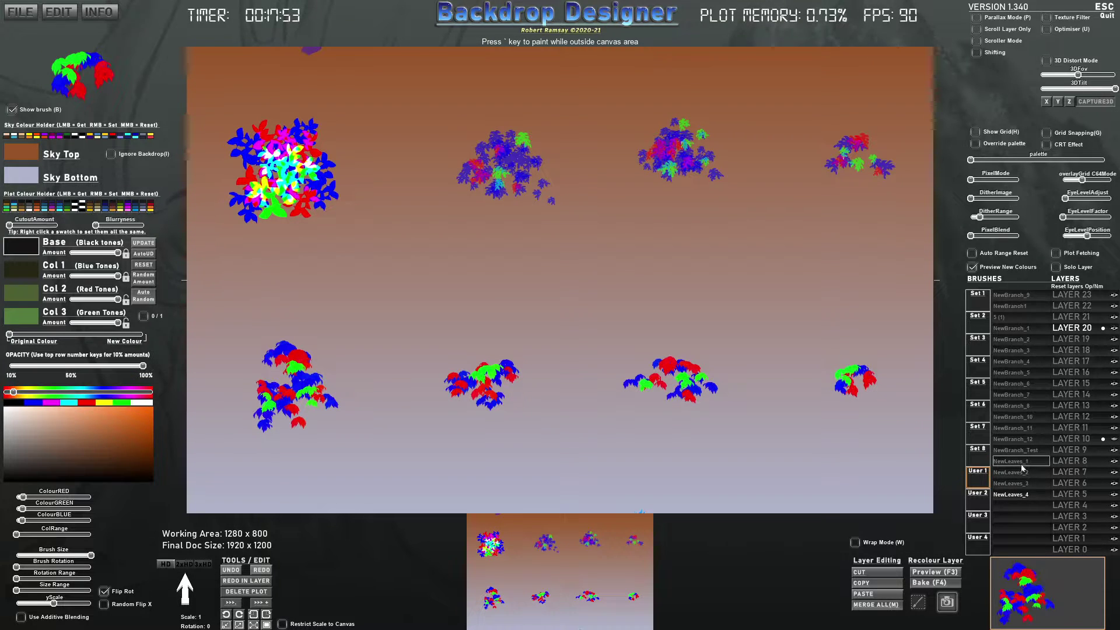
- Delete the stamped leaf sheet from Layer 20 and show Layer 10 again
{"action": "key", "text": "Delete"}
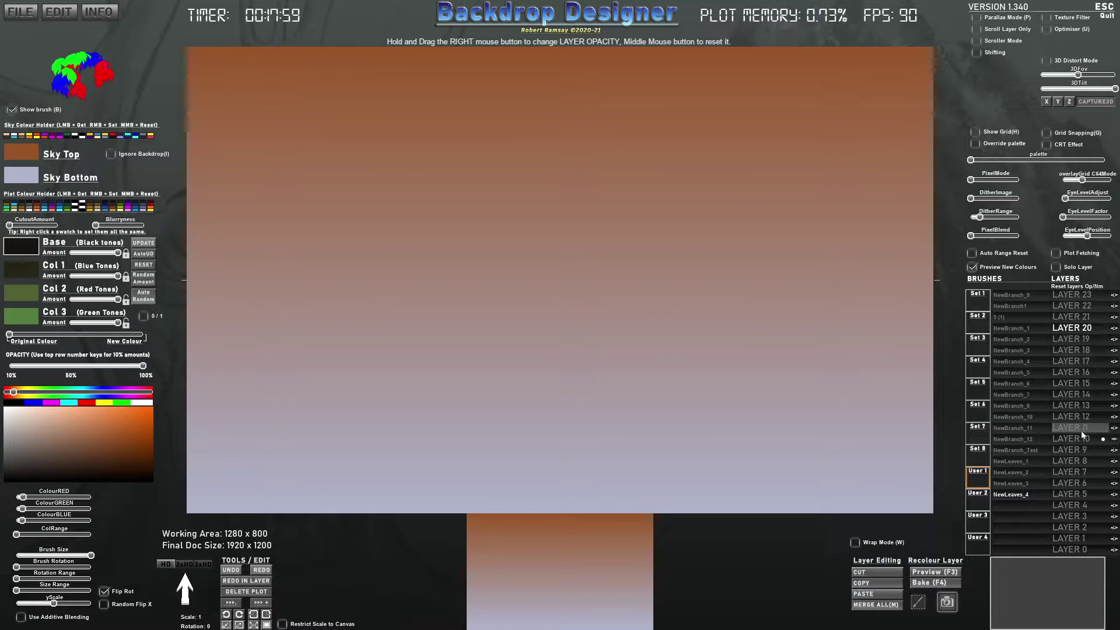
{"action": "left_click", "coordinate": [1114, 438]}
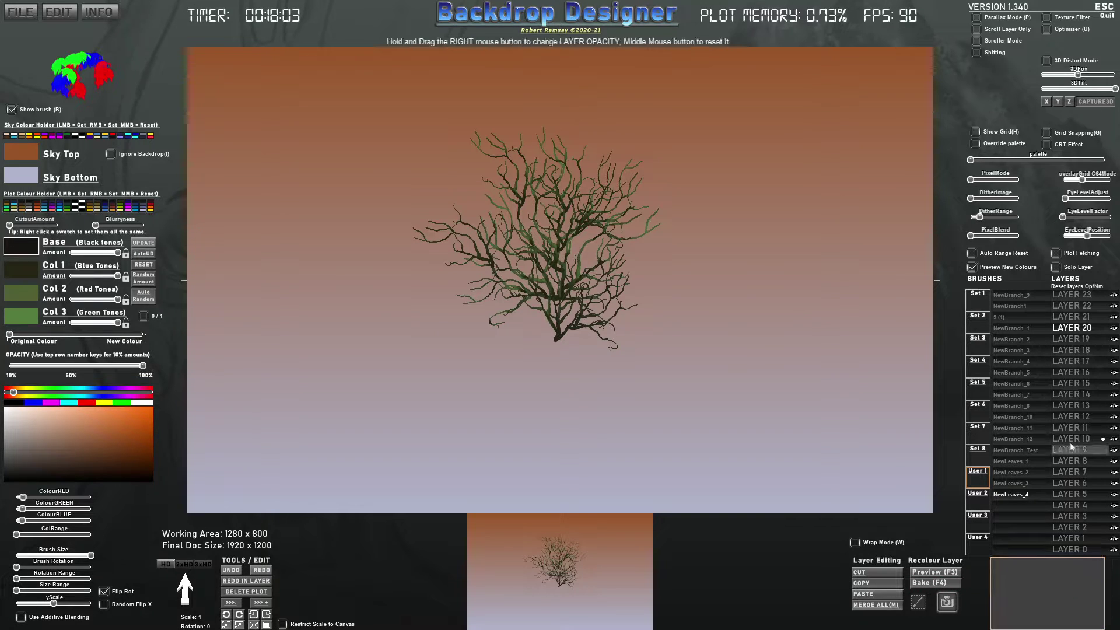
- Rename Layer 11 as Leaves and Layer 10 as Branches, keeping Leaves as the active layer
{"action": "left_click", "coordinate": [1077, 428]}
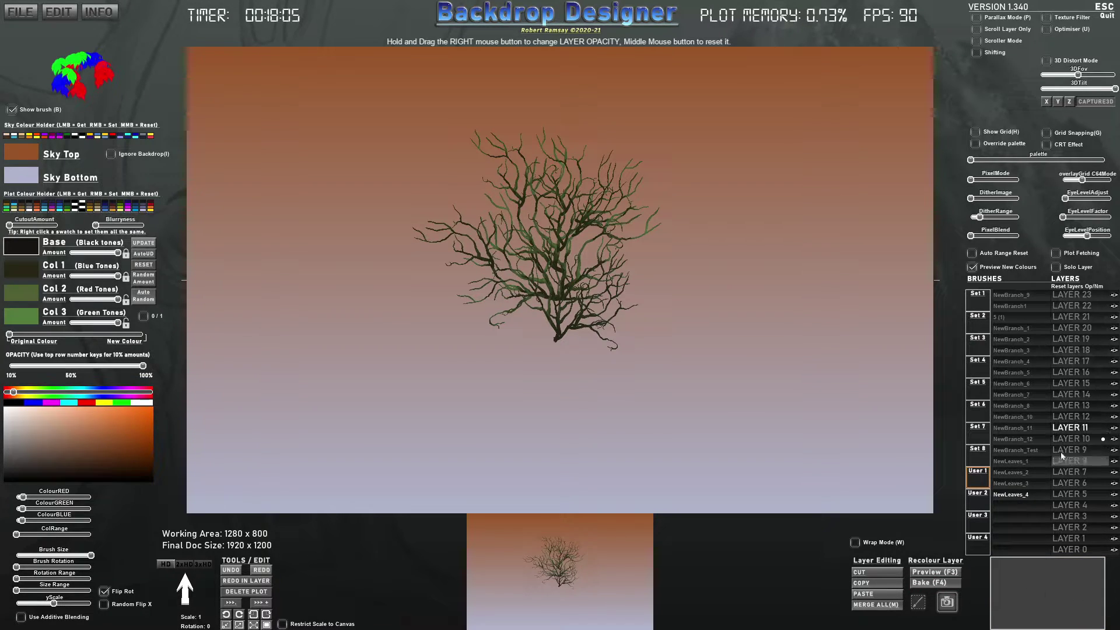
{"action": "left_click", "coordinate": [1077, 440]}
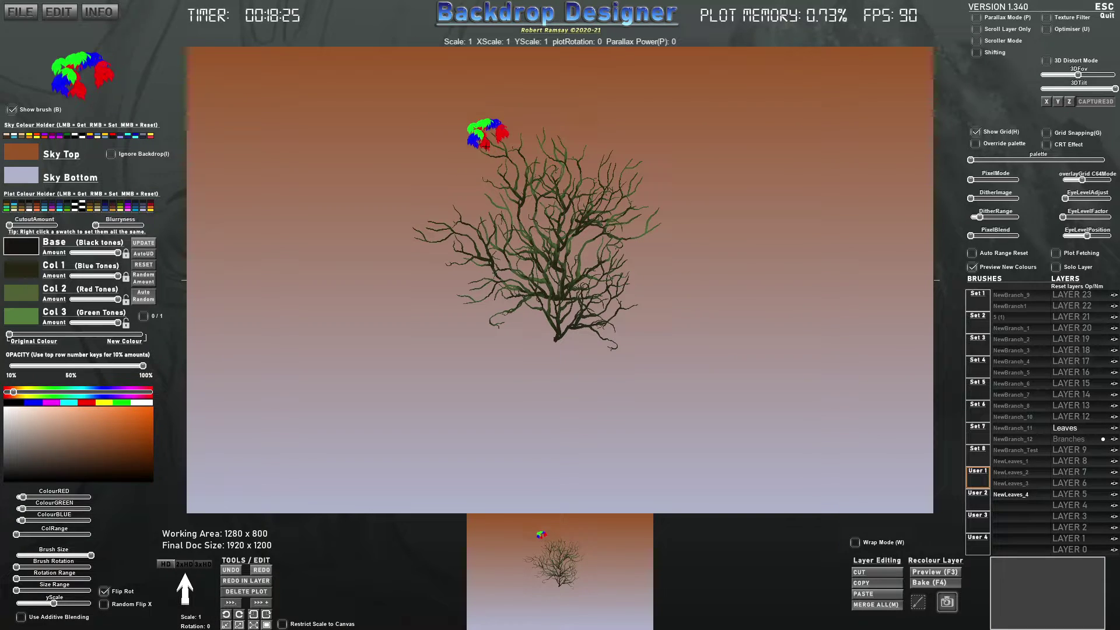
- Mark the brushes NewLeaves_1 through NewLeaves_4 as a group for alternating brush painting
{"action": "right_click", "coordinate": [1018, 463]}
{"action": "right_click", "coordinate": [1016, 473]}
{"action": "right_click", "coordinate": [1015, 483]}
{"action": "right_click", "coordinate": [1015, 494]}
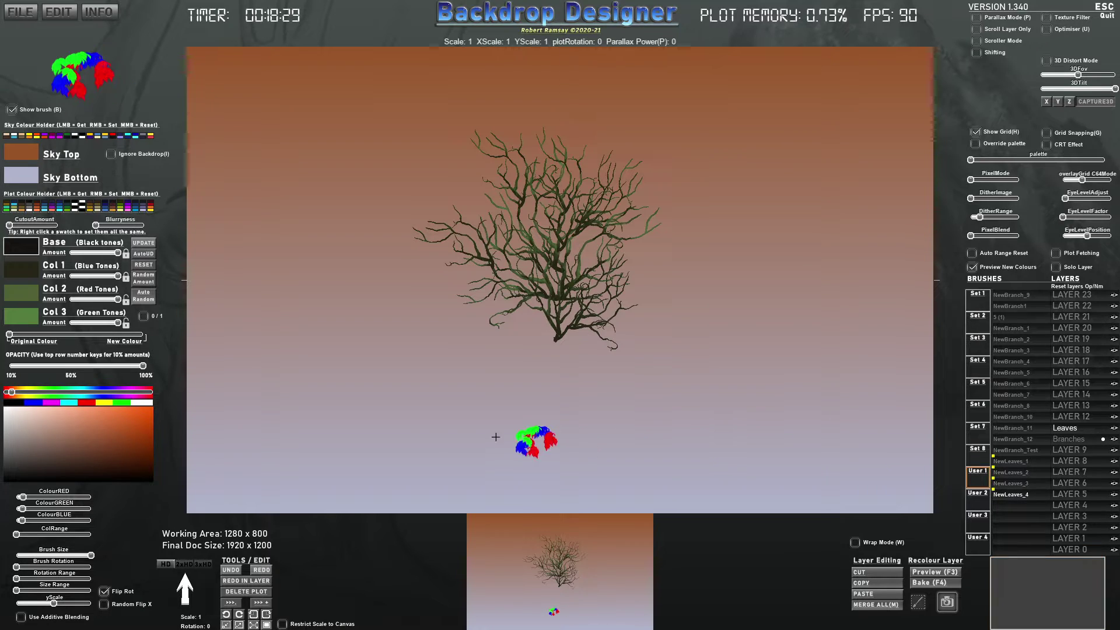
- Try painting strokes with the grouped leaf brushes below the bush and undo them all
{"action": "left_click_drag", "start_coordinate": [274, 405], "coordinate": [362, 406]}
{"action": "left_click_drag", "start_coordinate": [443, 409], "coordinate": [595, 415]}
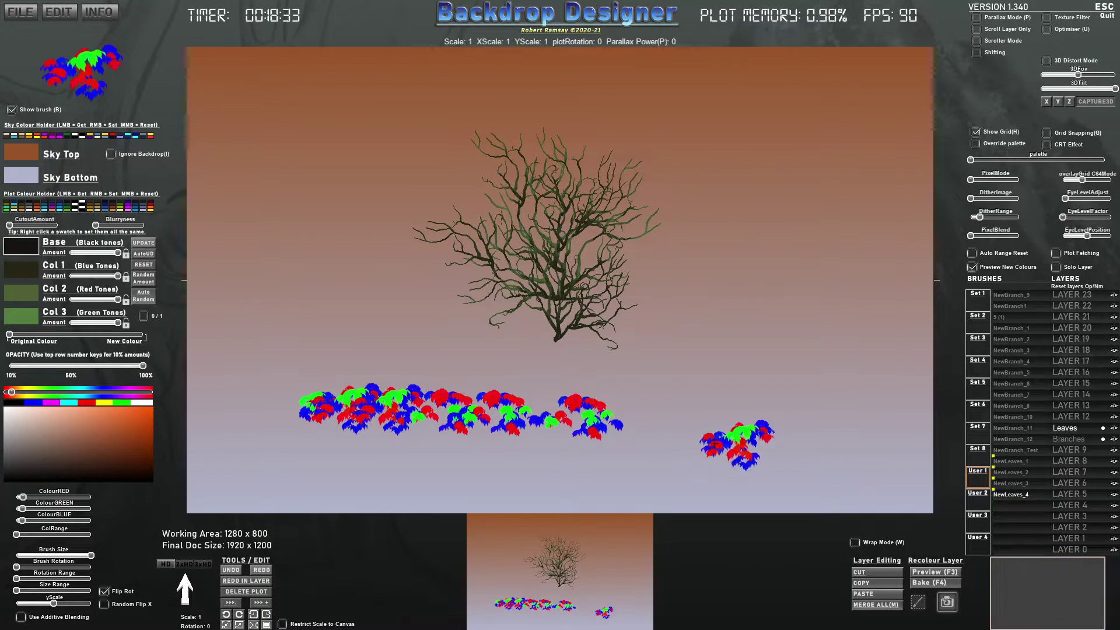
{"action": "key", "text": "ctrl+z"}
{"action": "key", "text": "ctrl+z"}
{"action": "key", "text": "ctrl+z"}
{"action": "key", "text": "ctrl+z"}
{"action": "key", "text": "ctrl+z"}
{"action": "key", "text": "ctrl+z"}
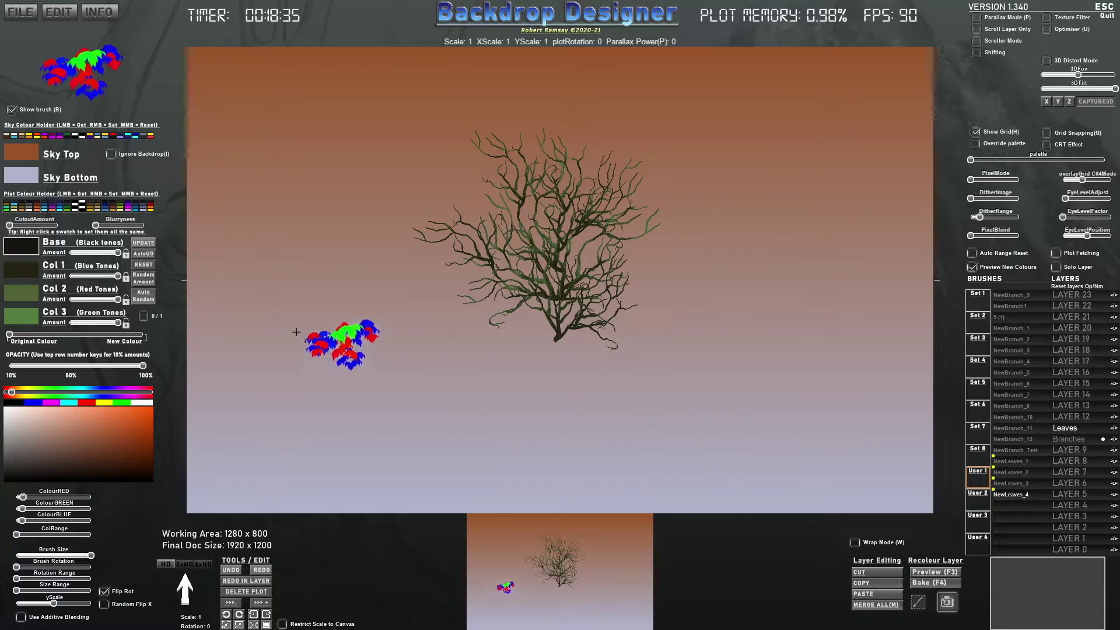
- Shift the leaf brushes fully to the new colours and load the dark red, red, orange and yellow palette
{"action": "left_click_drag", "start_coordinate": [39, 339], "coordinate": [143, 335]}
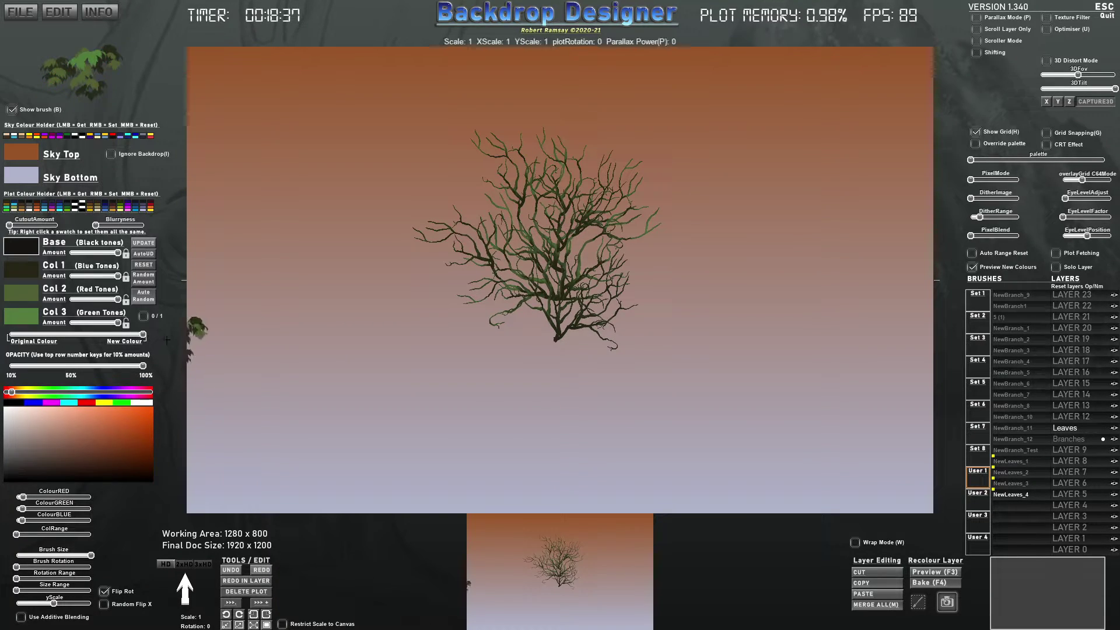
{"action": "left_click", "coordinate": [39, 208]}
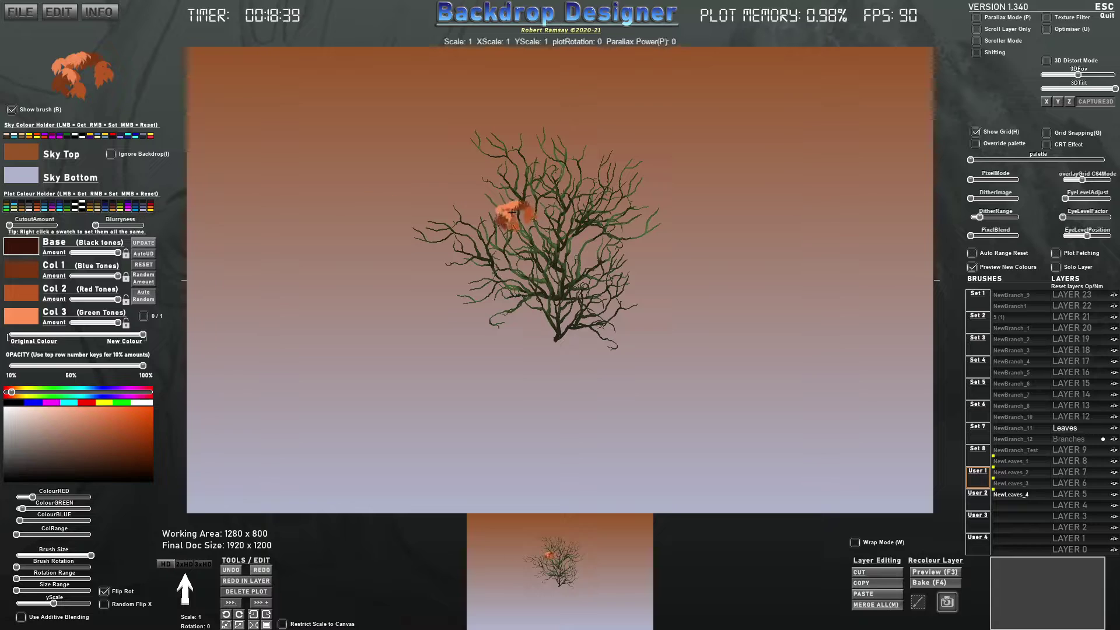
{"action": "left_click", "coordinate": [151, 207]}
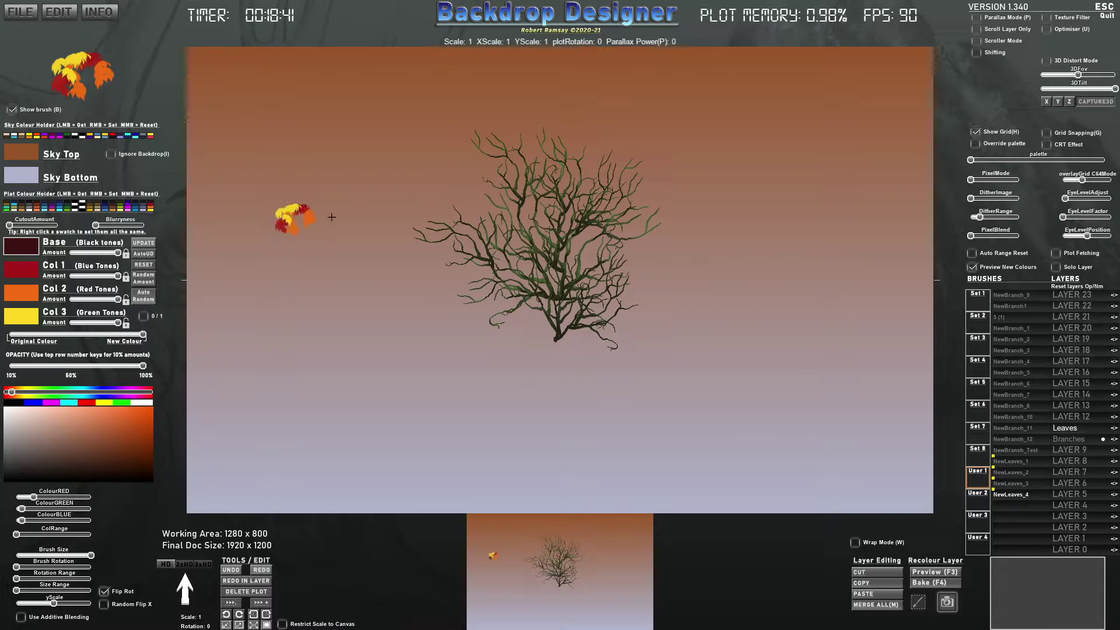
- Reduce the leaf brush scale to 0.77
{"action": "left_click", "coordinate": [469, 214]}
{"action": "scroll", "coordinate": [471, 220], "scroll_direction": "down", "scroll_amount": 1}
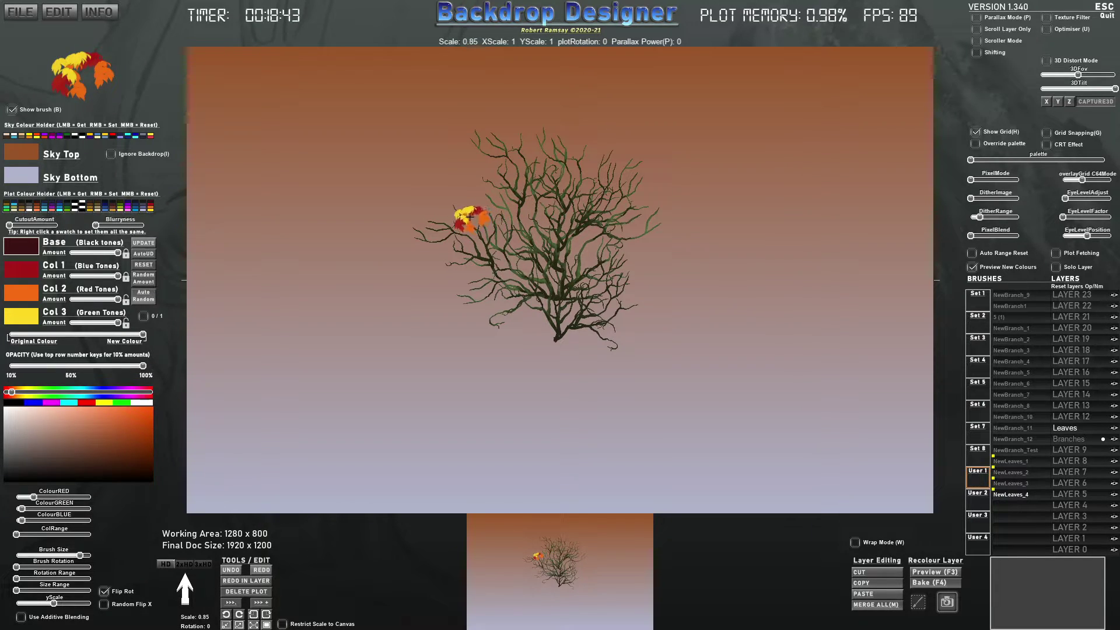
{"action": "scroll", "coordinate": [469, 217], "scroll_direction": "down", "scroll_amount": 2}
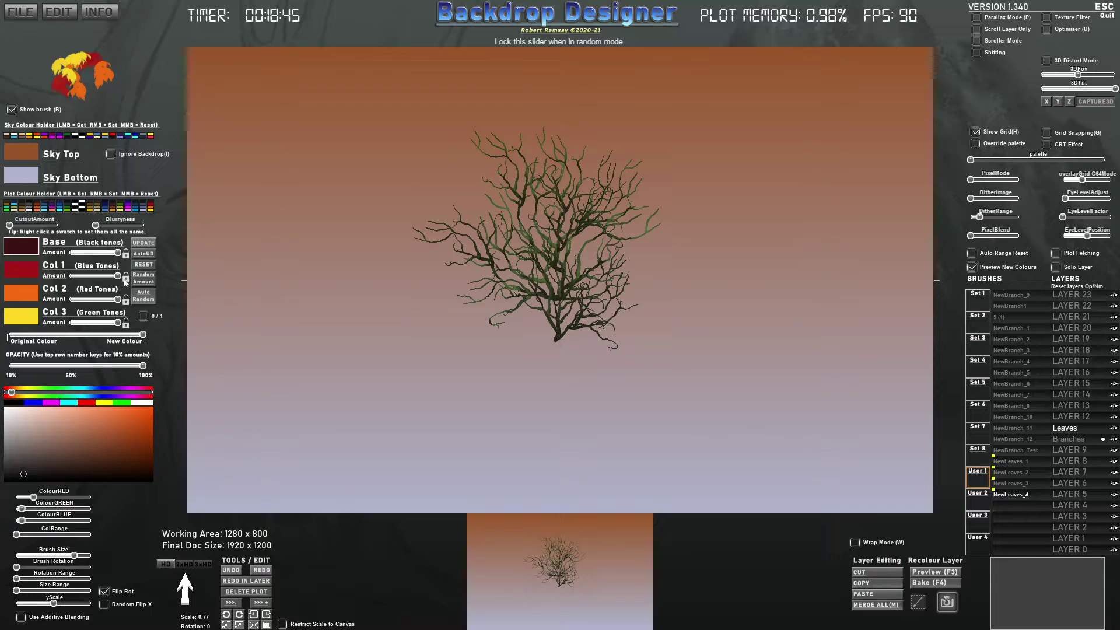
- Try Auto Random colour amounts by painting several autumn leaf strokes below the bush
{"action": "left_click", "coordinate": [143, 295]}
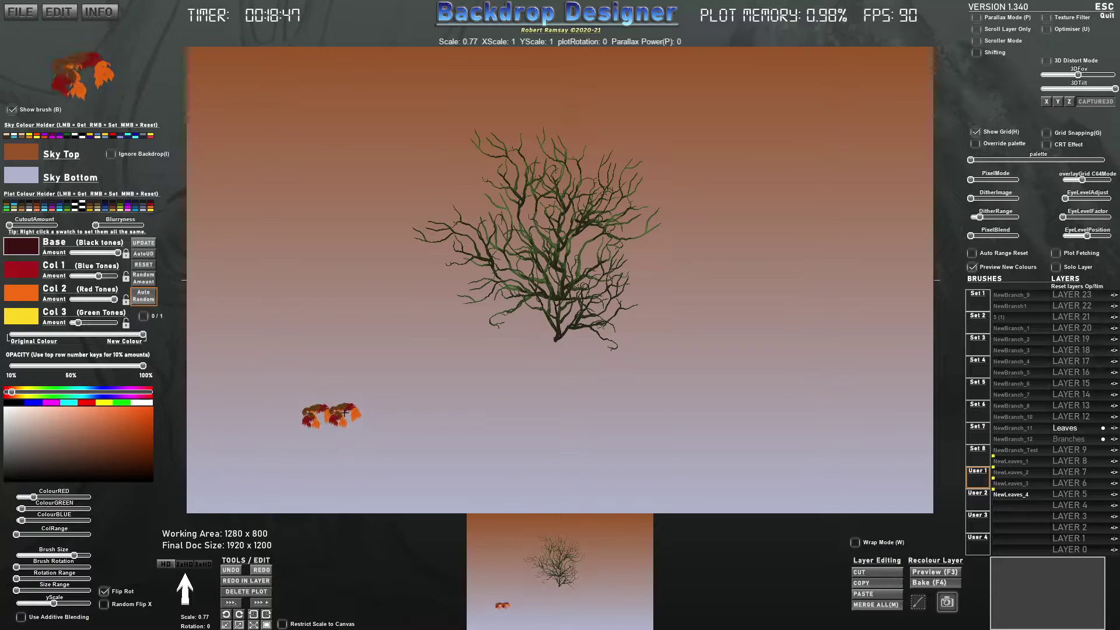
{"action": "left_click", "coordinate": [362, 421]}
{"action": "left_click_drag", "start_coordinate": [362, 421], "coordinate": [499, 405]}
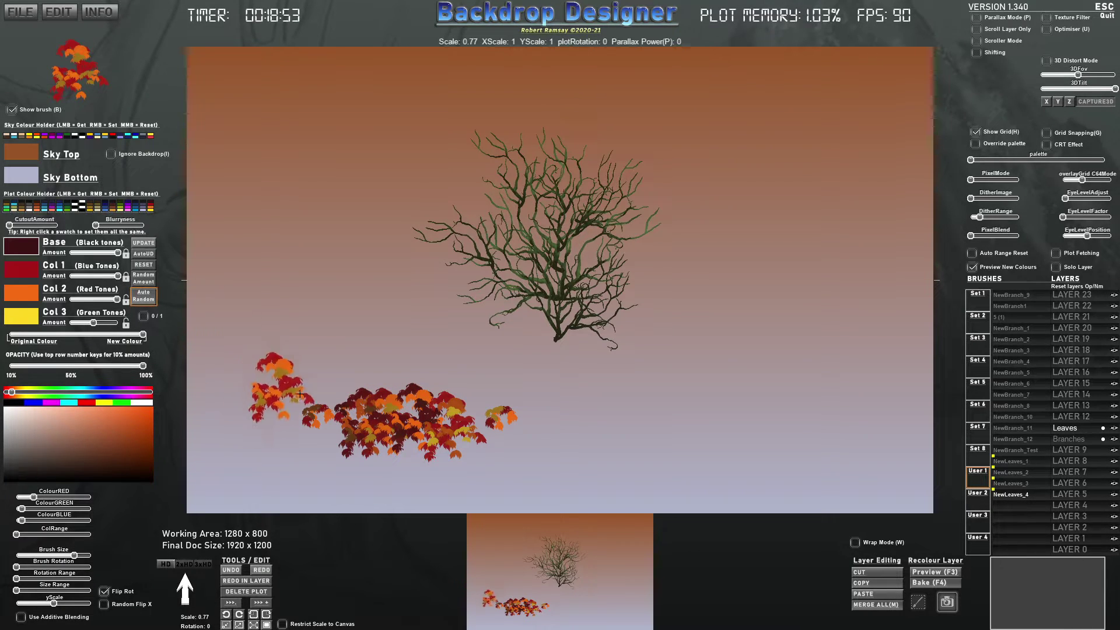
{"action": "left_click", "coordinate": [326, 402]}
{"action": "left_click_drag", "start_coordinate": [345, 410], "coordinate": [468, 421]}
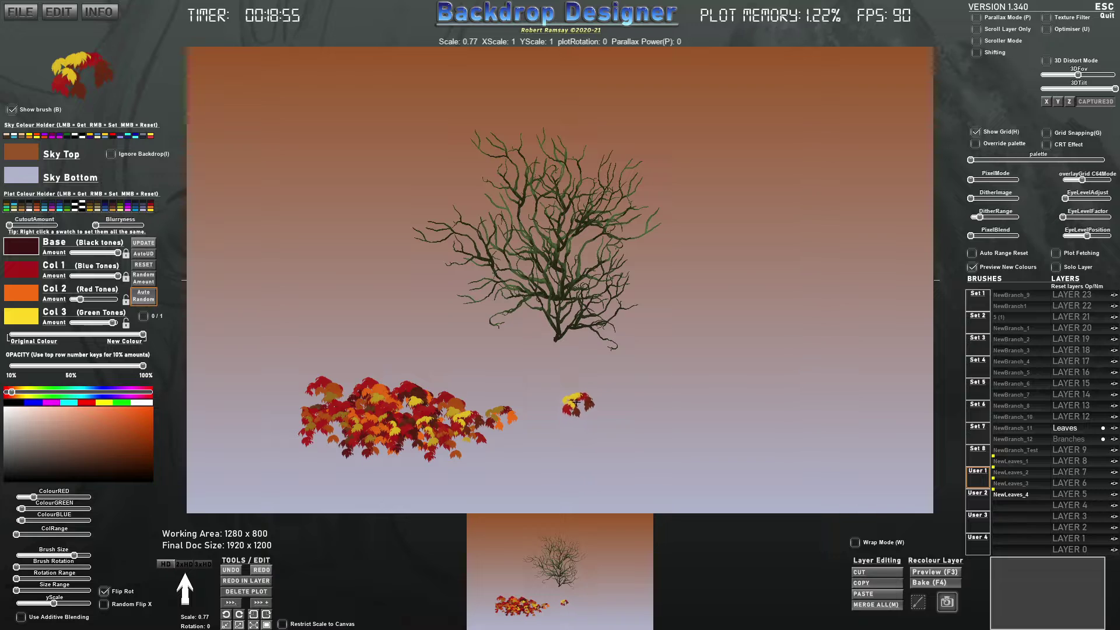
- Undo all the trial autumn leaf strokes below the bush
{"action": "key", "text": "ctrl+z"}
{"action": "key", "text": "ctrl+z"}
{"action": "key", "text": "ctrl+z"}
{"action": "key", "text": "ctrl+z"}
{"action": "key", "text": "ctrl+z"}
{"action": "key", "text": "ctrl+z"}
{"action": "key", "text": "ctrl+z"}
{"action": "key", "text": "ctrl+z"}
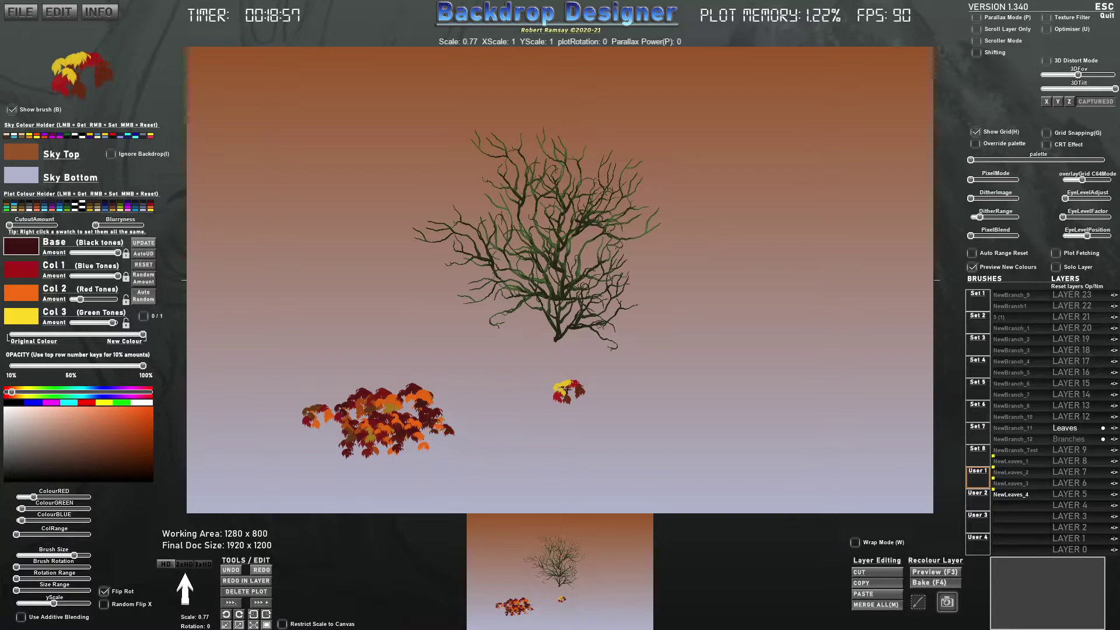
{"action": "key", "text": "ctrl+z"}
{"action": "key", "text": "ctrl+z"}
{"action": "key", "text": "ctrl+z"}
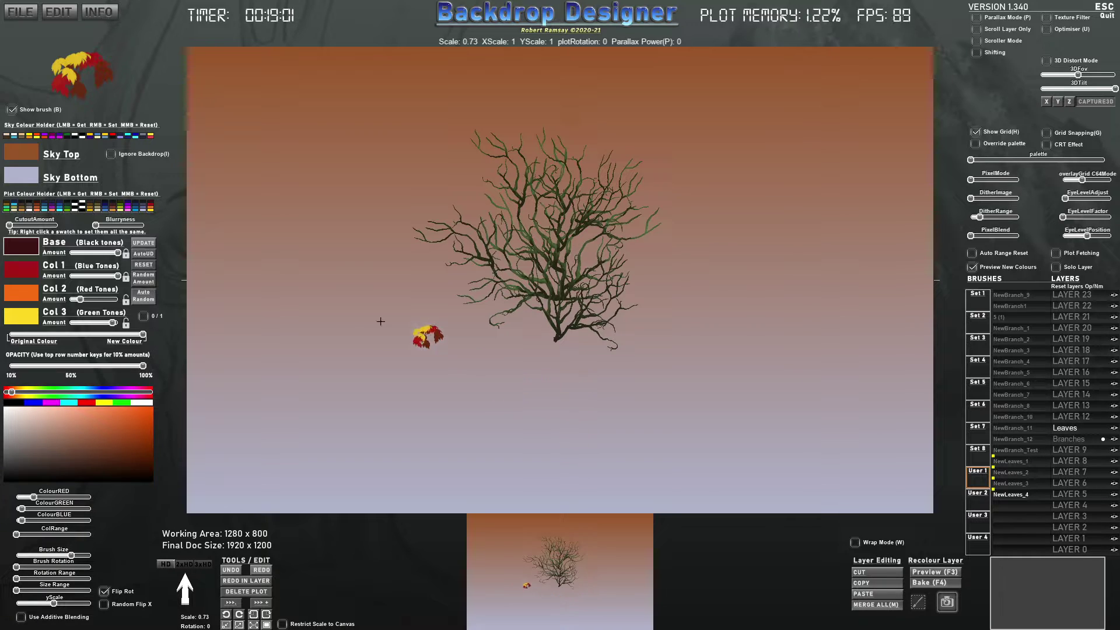
- Raise the Col 2 and Col 3 amounts to full, with Auto Random off and the colour blend fully on New Colour
{"action": "mouse_move", "coordinate": [85, 302]}
{"action": "left_mouse_down"}
{"action": "mouse_move", "coordinate": [73, 300]}
{"action": "mouse_move", "coordinate": [118, 301]}
{"action": "mouse_move", "coordinate": [69, 322]}
{"action": "mouse_move", "coordinate": [114, 323]}
{"action": "left_mouse_up"}
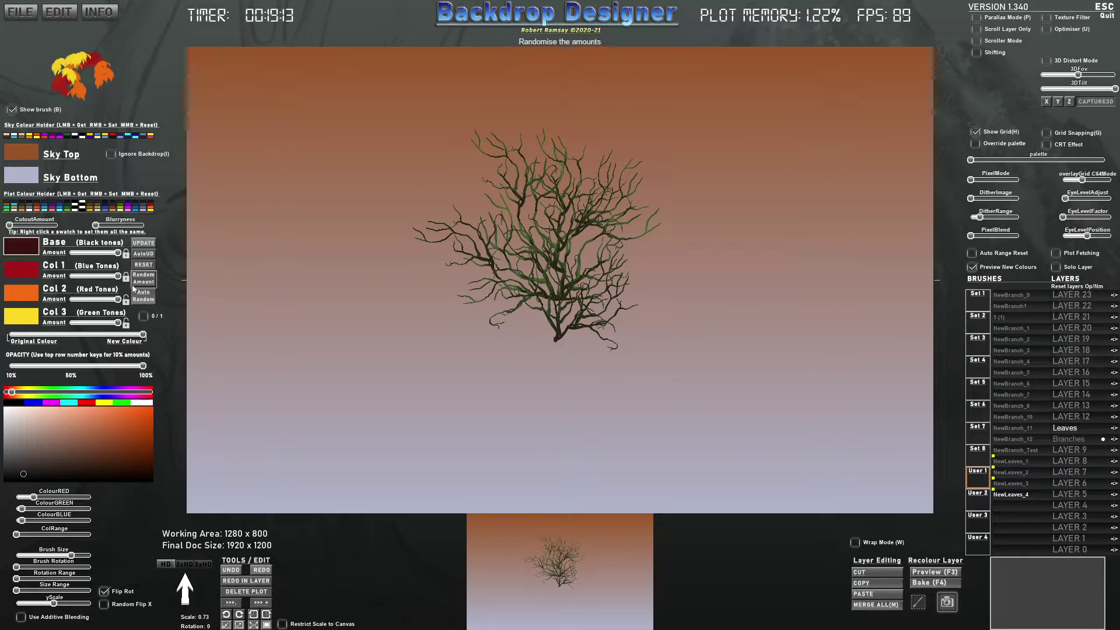
{"action": "mouse_move", "coordinate": [141, 334]}
{"action": "left_mouse_down"}
{"action": "mouse_move", "coordinate": [2, 313]}
{"action": "mouse_move", "coordinate": [149, 331]}
{"action": "left_mouse_up"}
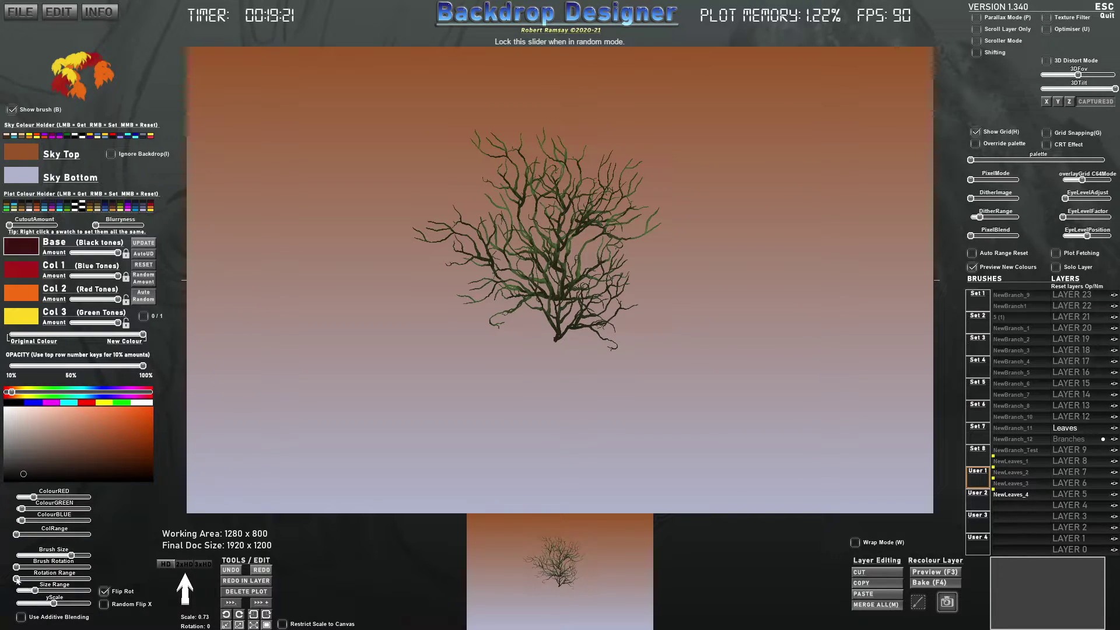
- Paint red, orange and yellow leaf clusters over the whole branch bush on the Leaves layer at scale 0.44, turning Auto Random on
{"action": "left_click", "coordinate": [550, 296]}
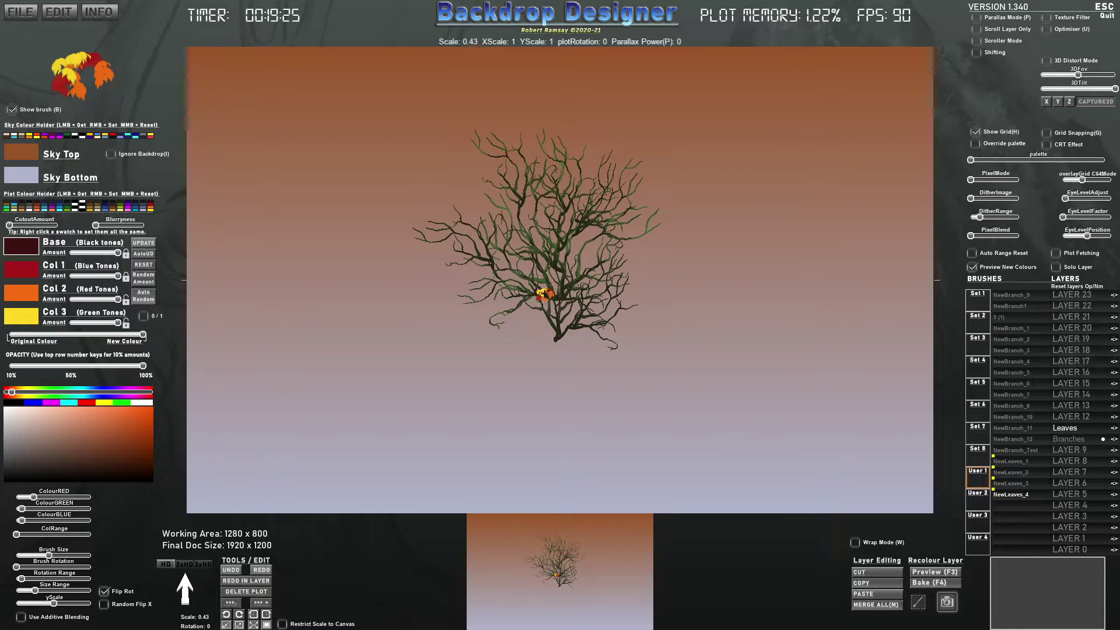
{"action": "mouse_move", "coordinate": [481, 123]}
{"action": "left_mouse_down"}
{"action": "mouse_move", "coordinate": [469, 141]}
{"action": "mouse_move", "coordinate": [494, 135]}
{"action": "mouse_move", "coordinate": [499, 155]}
{"action": "mouse_move", "coordinate": [546, 135]}
{"action": "mouse_move", "coordinate": [567, 149]}
{"action": "left_mouse_up"}
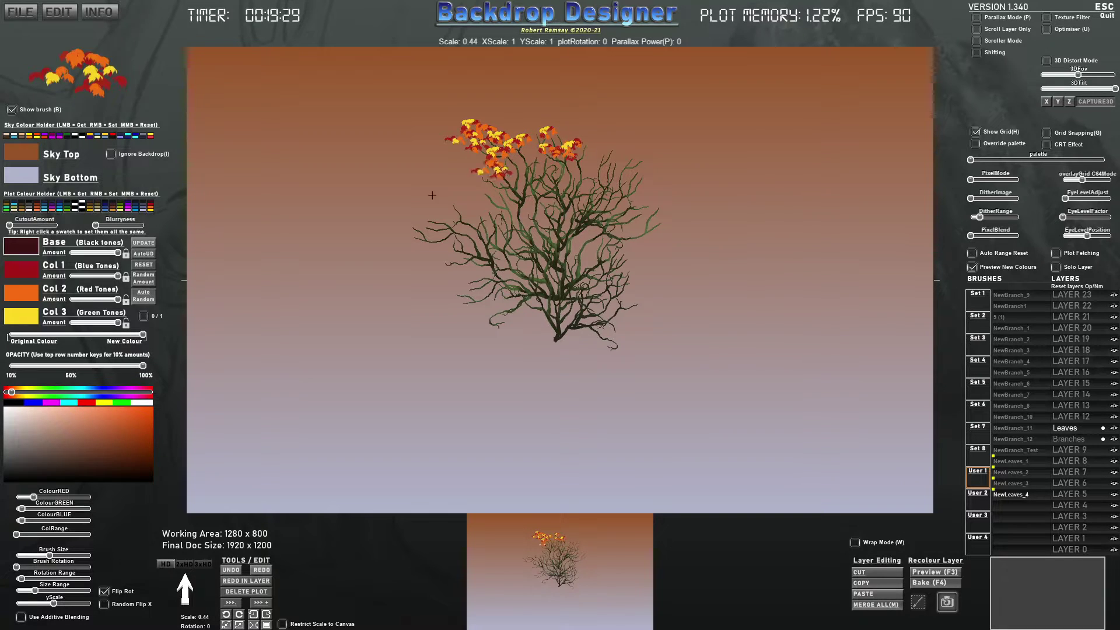
{"action": "left_click", "coordinate": [143, 296]}
{"action": "mouse_move", "coordinate": [543, 142]}
{"action": "left_mouse_down"}
{"action": "mouse_move", "coordinate": [496, 155]}
{"action": "mouse_move", "coordinate": [483, 136]}
{"action": "mouse_move", "coordinate": [474, 153]}
{"action": "mouse_move", "coordinate": [541, 146]}
{"action": "mouse_move", "coordinate": [601, 162]}
{"action": "mouse_move", "coordinate": [572, 172]}
{"action": "mouse_move", "coordinate": [597, 152]}
{"action": "mouse_move", "coordinate": [627, 163]}
{"action": "mouse_move", "coordinate": [637, 167]}
{"action": "mouse_move", "coordinate": [630, 189]}
{"action": "mouse_move", "coordinate": [590, 192]}
{"action": "mouse_move", "coordinate": [620, 190]}
{"action": "mouse_move", "coordinate": [631, 208]}
{"action": "mouse_move", "coordinate": [614, 215]}
{"action": "mouse_move", "coordinate": [601, 213]}
{"action": "mouse_move", "coordinate": [602, 139]}
{"action": "left_mouse_up"}
{"action": "mouse_move", "coordinate": [542, 188]}
{"action": "left_mouse_down"}
{"action": "mouse_move", "coordinate": [521, 172]}
{"action": "mouse_move", "coordinate": [497, 202]}
{"action": "mouse_move", "coordinate": [520, 191]}
{"action": "mouse_move", "coordinate": [532, 113]}
{"action": "left_mouse_up"}
{"action": "mouse_move", "coordinate": [565, 220]}
{"action": "left_mouse_down"}
{"action": "mouse_move", "coordinate": [526, 237]}
{"action": "mouse_move", "coordinate": [452, 213]}
{"action": "mouse_move", "coordinate": [414, 244]}
{"action": "mouse_move", "coordinate": [466, 277]}
{"action": "mouse_move", "coordinate": [502, 262]}
{"action": "mouse_move", "coordinate": [525, 274]}
{"action": "mouse_move", "coordinate": [474, 303]}
{"action": "mouse_move", "coordinate": [490, 312]}
{"action": "mouse_move", "coordinate": [595, 265]}
{"action": "mouse_move", "coordinate": [610, 245]}
{"action": "mouse_move", "coordinate": [619, 274]}
{"action": "mouse_move", "coordinate": [592, 291]}
{"action": "mouse_move", "coordinate": [636, 312]}
{"action": "mouse_move", "coordinate": [601, 338]}
{"action": "mouse_move", "coordinate": [610, 350]}
{"action": "mouse_move", "coordinate": [659, 216]}
{"action": "mouse_move", "coordinate": [508, 210]}
{"action": "mouse_move", "coordinate": [550, 194]}
{"action": "left_mouse_up"}
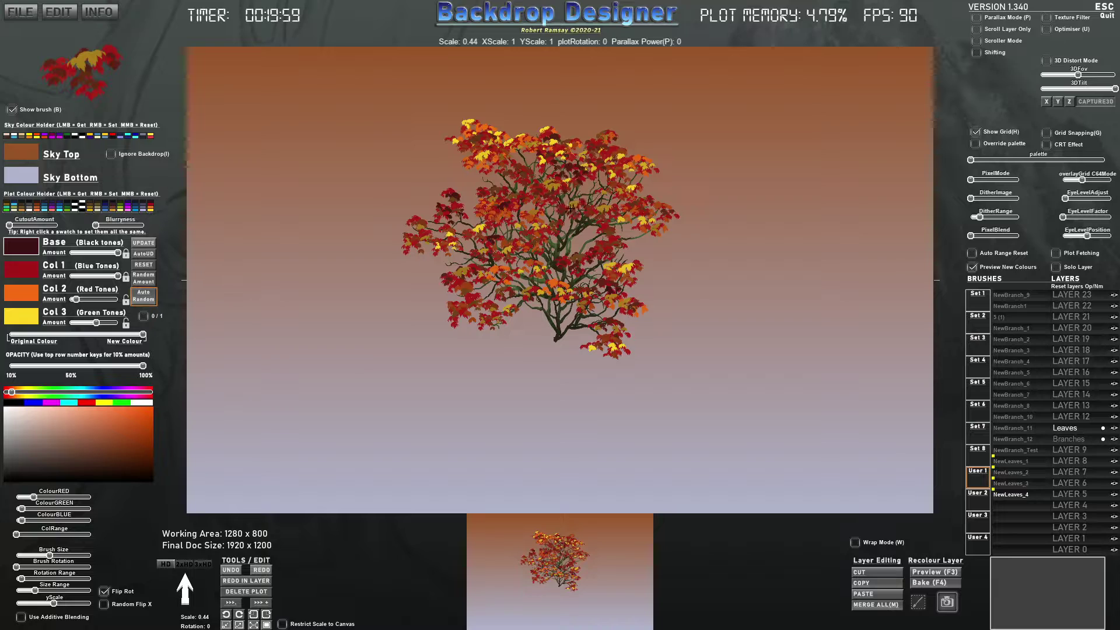
{"action": "left_click_drag", "start_coordinate": [571, 208], "coordinate": [585, 201]}
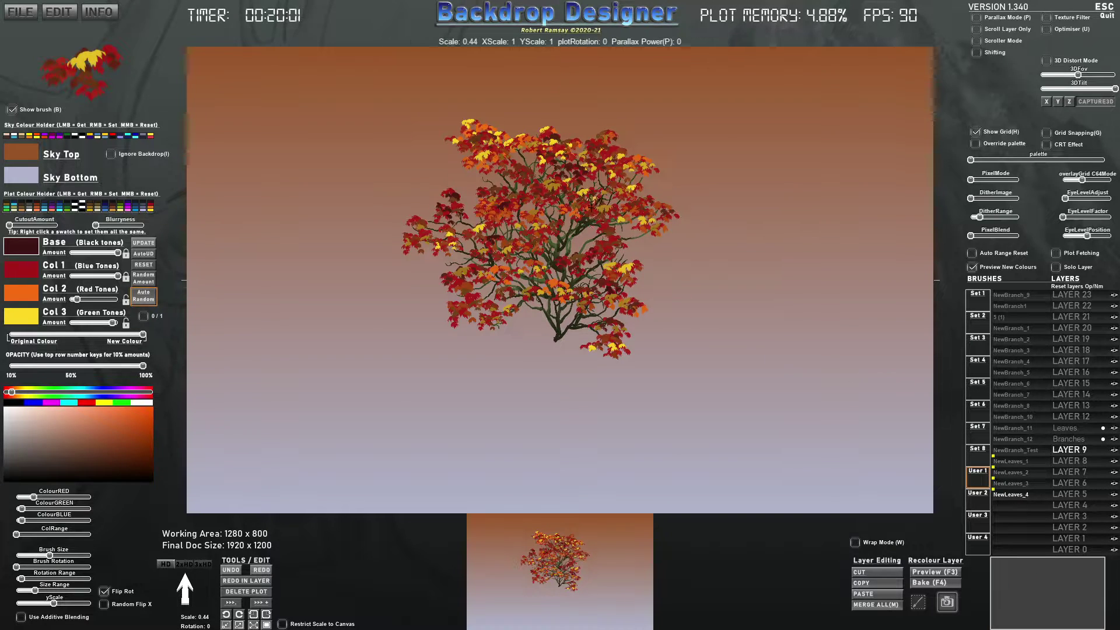
- With LAYER 9 active, recolour the Base swatch to crimson red and the Col 1 swatch to sandy orange
{"action": "left_click", "coordinate": [23, 270]}
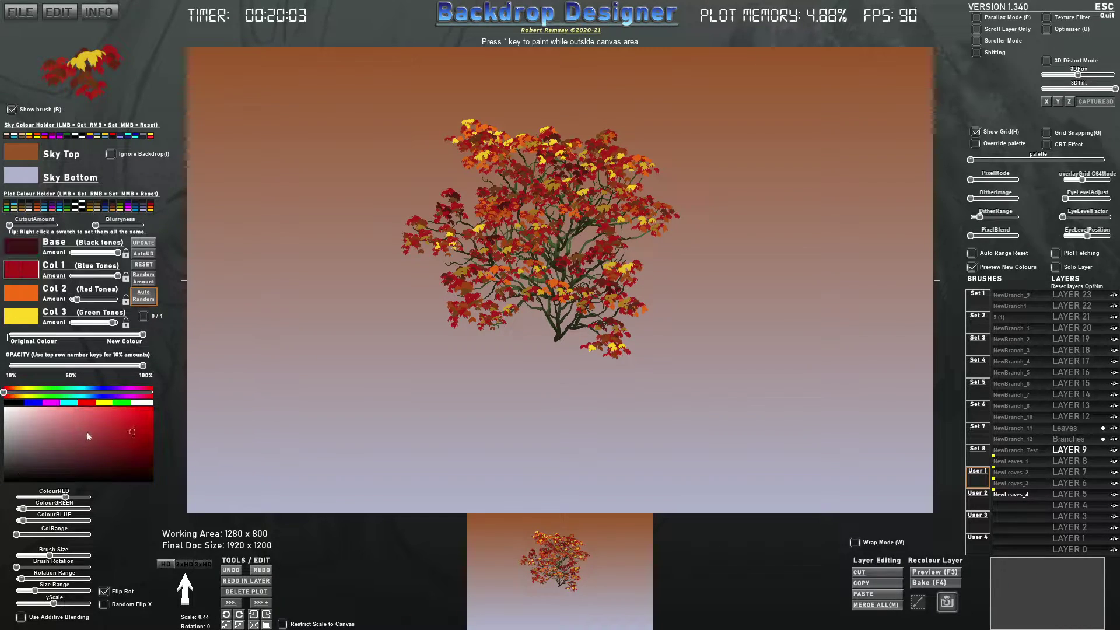
{"action": "left_click", "coordinate": [109, 421]}
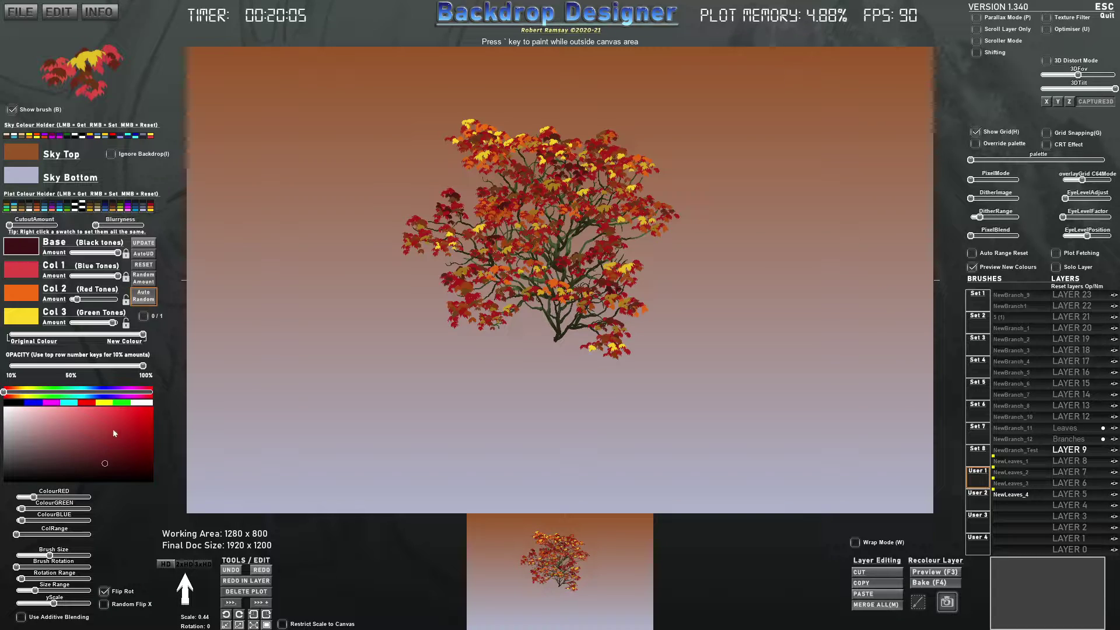
{"action": "left_click", "coordinate": [116, 417]}
{"action": "left_click", "coordinate": [21, 293]}
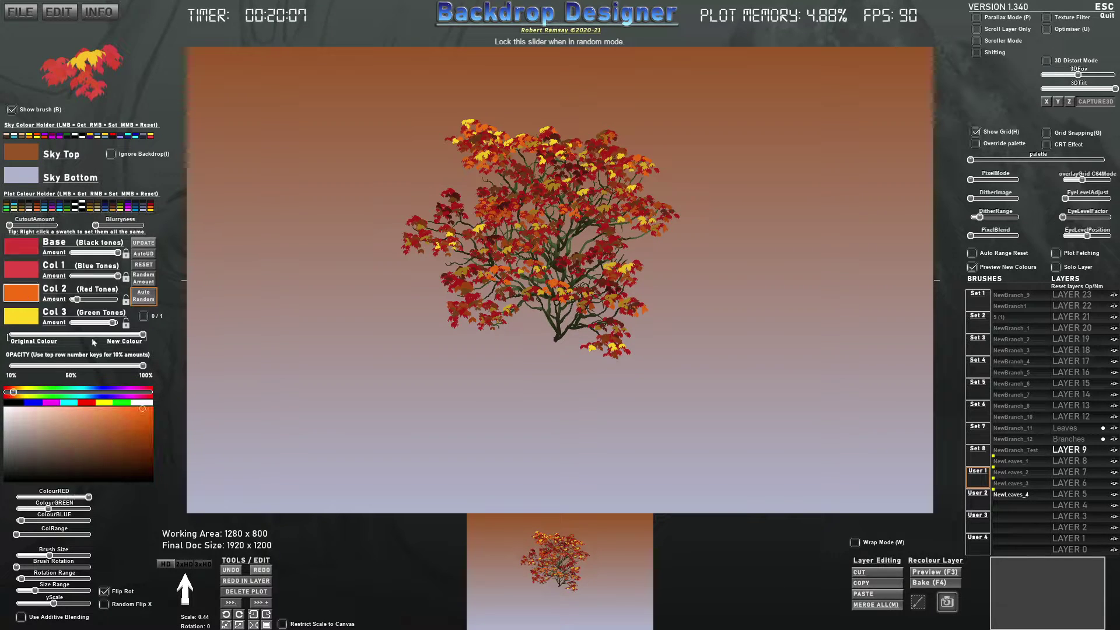
{"action": "left_click", "coordinate": [42, 261]}
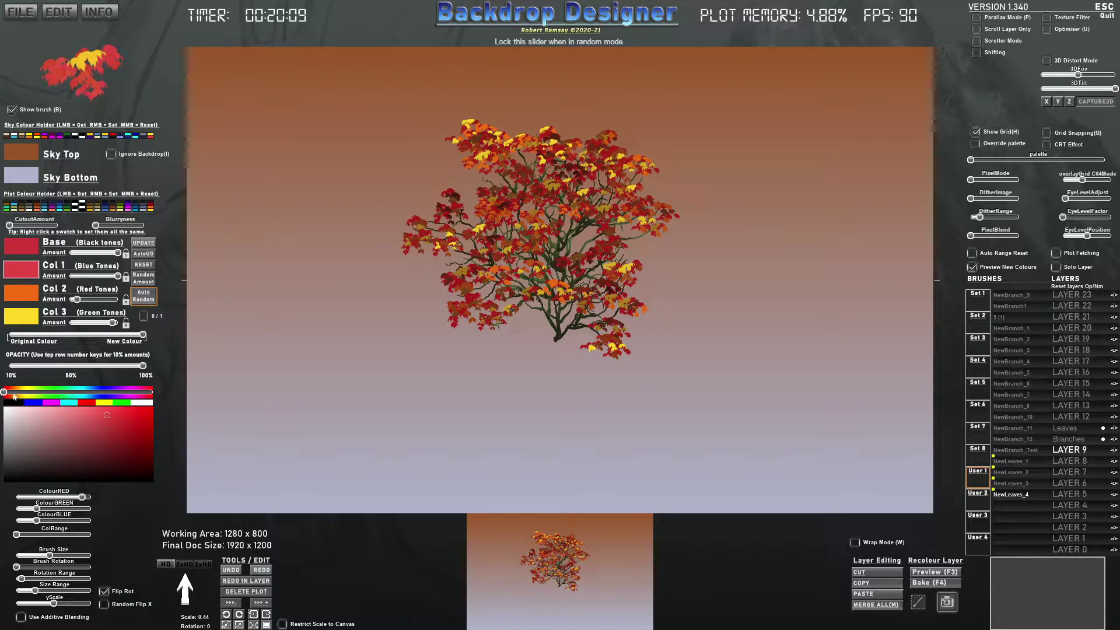
{"action": "left_click_drag", "start_coordinate": [14, 396], "coordinate": [21, 396]}
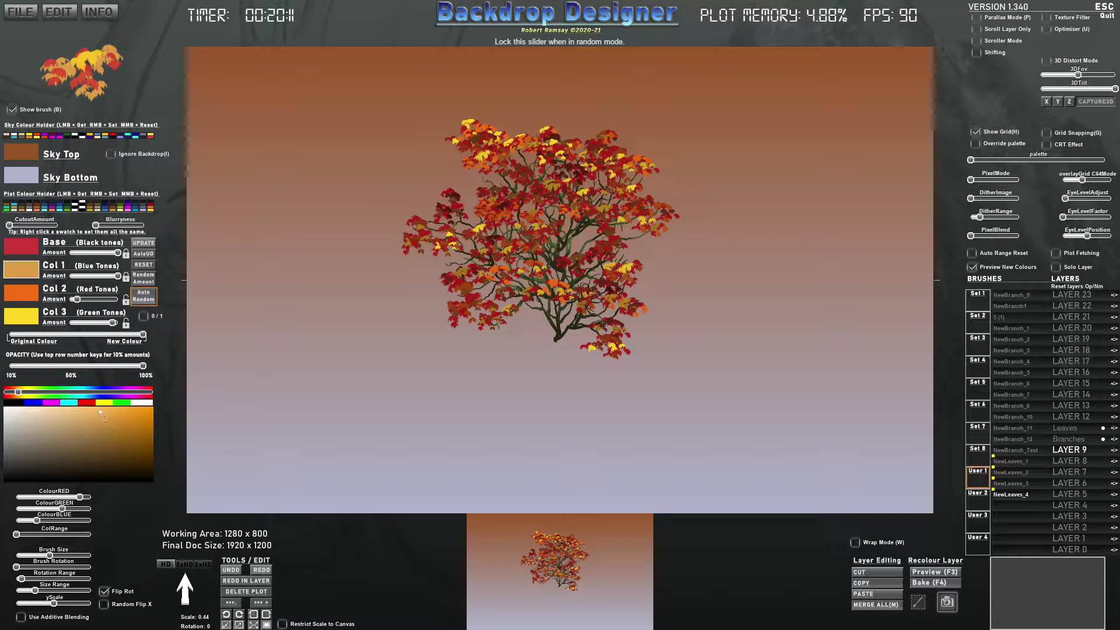
- Lighten the Col 2 swatch to soft orange and unlock the Col 1 amount for randomising
{"action": "left_click", "coordinate": [29, 298]}
{"action": "left_click", "coordinate": [115, 409]}
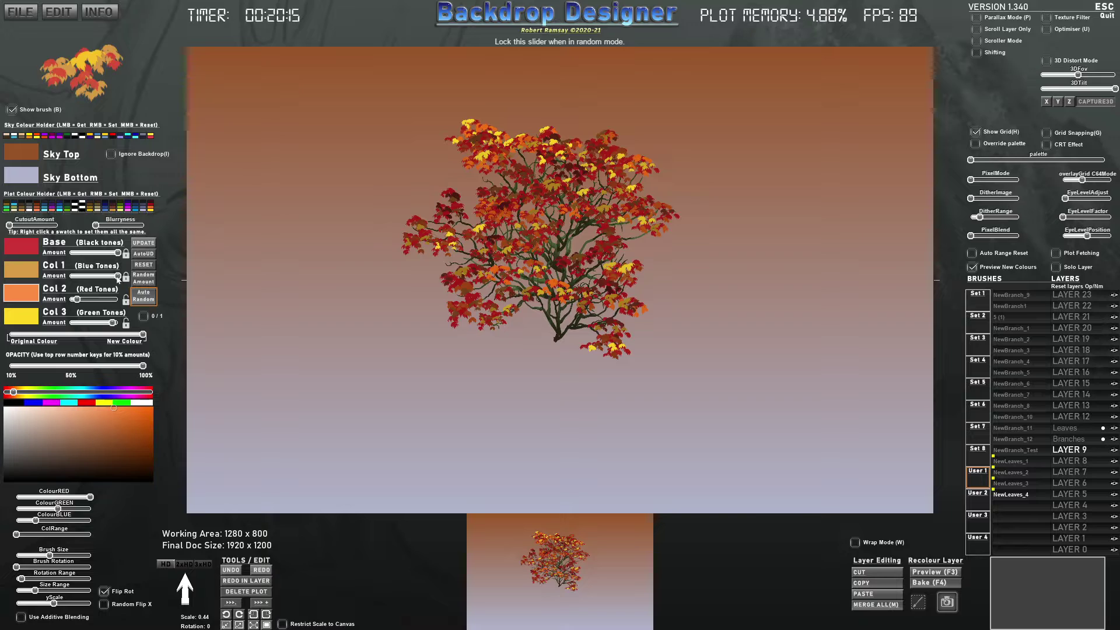
{"action": "left_click_drag", "start_coordinate": [115, 280], "coordinate": [124, 280]}
- Paint lighter red and orange leaf clusters on LAYER 9 around the bush's outline and in the gaps between its branches
{"action": "left_click", "coordinate": [470, 164]}
{"action": "left_click", "coordinate": [503, 164]}
{"action": "left_click", "coordinate": [495, 167]}
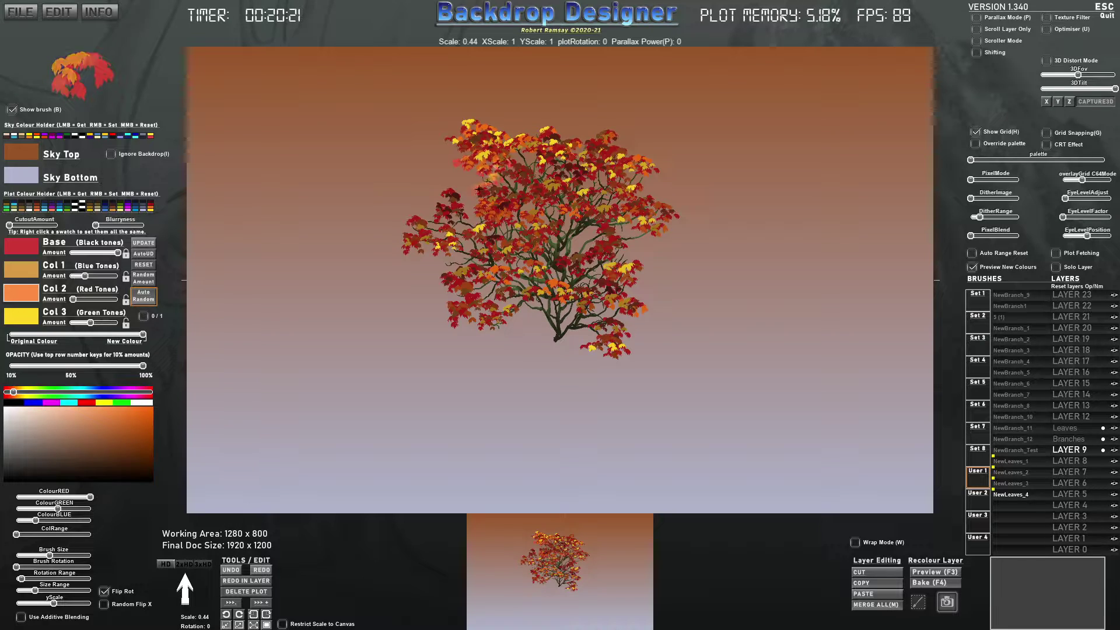
{"action": "left_click", "coordinate": [488, 172]}
{"action": "left_click", "coordinate": [478, 178]}
{"action": "left_click", "coordinate": [469, 187]}
{"action": "left_click", "coordinate": [459, 195]}
{"action": "left_click", "coordinate": [444, 205]}
{"action": "left_click", "coordinate": [427, 215]}
{"action": "left_click", "coordinate": [423, 216]}
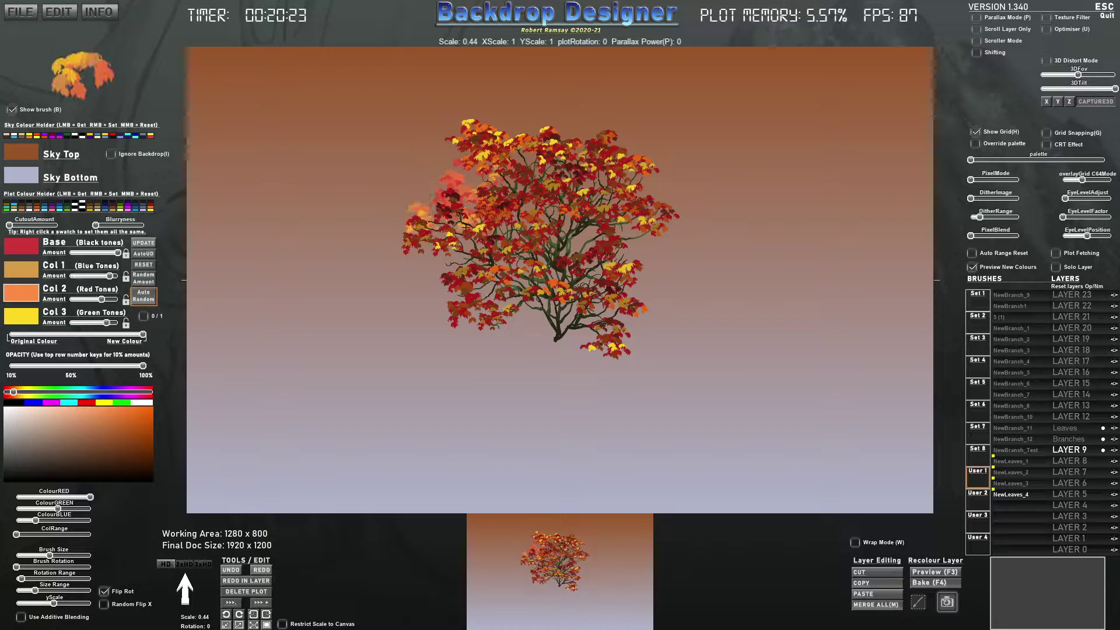
{"action": "left_click", "coordinate": [442, 226]}
{"action": "left_click", "coordinate": [452, 233]}
{"action": "left_click", "coordinate": [459, 245]}
{"action": "left_click", "coordinate": [462, 257]}
{"action": "left_click", "coordinate": [472, 266]}
{"action": "left_click", "coordinate": [486, 274]}
{"action": "left_click", "coordinate": [490, 278]}
{"action": "left_click", "coordinate": [496, 283]}
{"action": "left_click", "coordinate": [508, 282]}
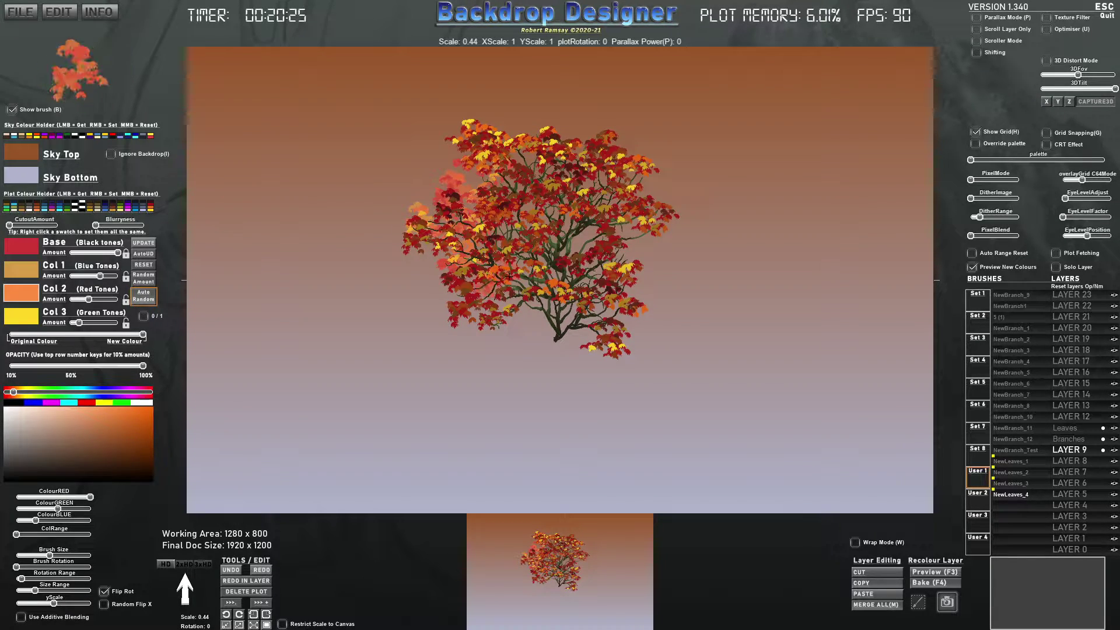
{"action": "left_click", "coordinate": [525, 266]}
{"action": "left_click", "coordinate": [539, 242]}
{"action": "left_click", "coordinate": [560, 220]}
{"action": "left_click", "coordinate": [589, 220]}
{"action": "left_click", "coordinate": [583, 233]}
{"action": "left_click", "coordinate": [564, 255]}
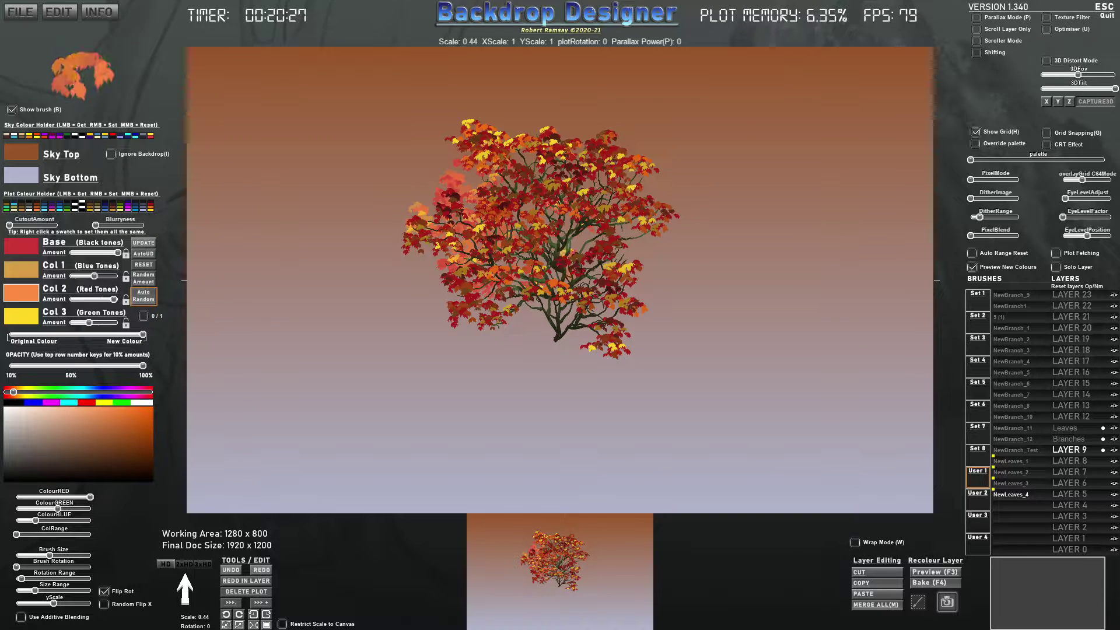
{"action": "left_click", "coordinate": [561, 280]}
{"action": "left_click", "coordinate": [575, 291]}
{"action": "left_click", "coordinate": [600, 284]}
{"action": "left_click", "coordinate": [618, 262]}
{"action": "left_click", "coordinate": [638, 229]}
{"action": "left_click", "coordinate": [662, 216]}
{"action": "left_click", "coordinate": [668, 217]}
{"action": "left_click", "coordinate": [666, 215]}
{"action": "left_click", "coordinate": [657, 205]}
{"action": "left_click", "coordinate": [646, 193]}
{"action": "left_click", "coordinate": [635, 183]}
{"action": "left_click", "coordinate": [629, 177]}
{"action": "left_click", "coordinate": [635, 155]}
{"action": "left_click", "coordinate": [622, 146]}
{"action": "left_click", "coordinate": [612, 140]}
{"action": "left_click", "coordinate": [589, 147]}
{"action": "left_click", "coordinate": [570, 146]}
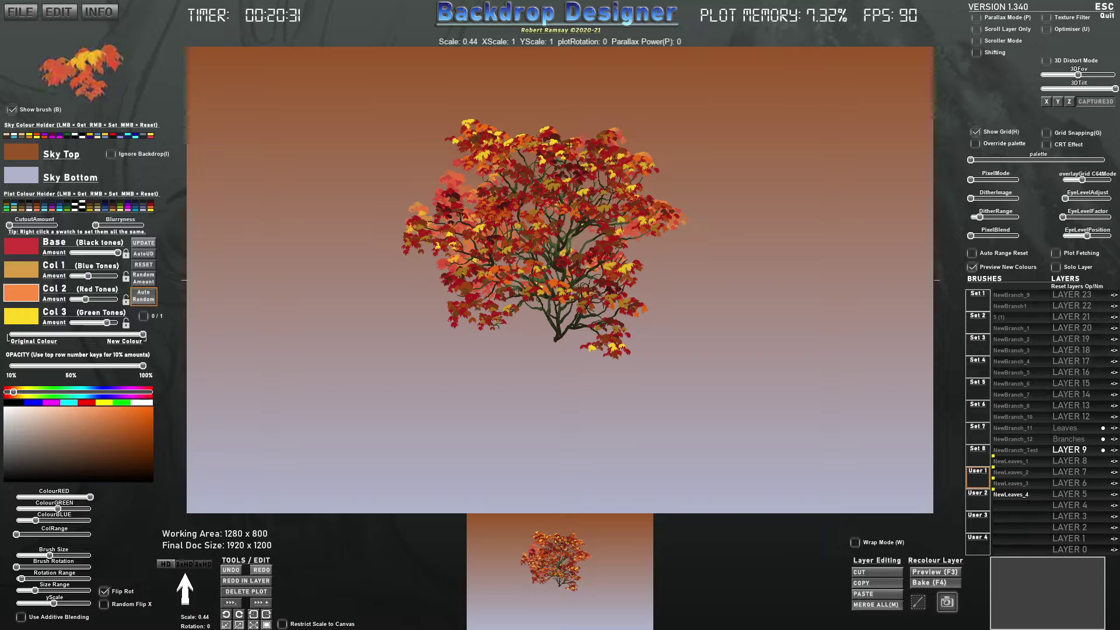
{"action": "left_click", "coordinate": [546, 127]}
{"action": "left_click", "coordinate": [536, 115]}
{"action": "left_click", "coordinate": [621, 263]}
{"action": "left_click", "coordinate": [630, 275]}
{"action": "left_click", "coordinate": [633, 286]}
{"action": "left_click", "coordinate": [631, 296]}
{"action": "left_click", "coordinate": [624, 305]}
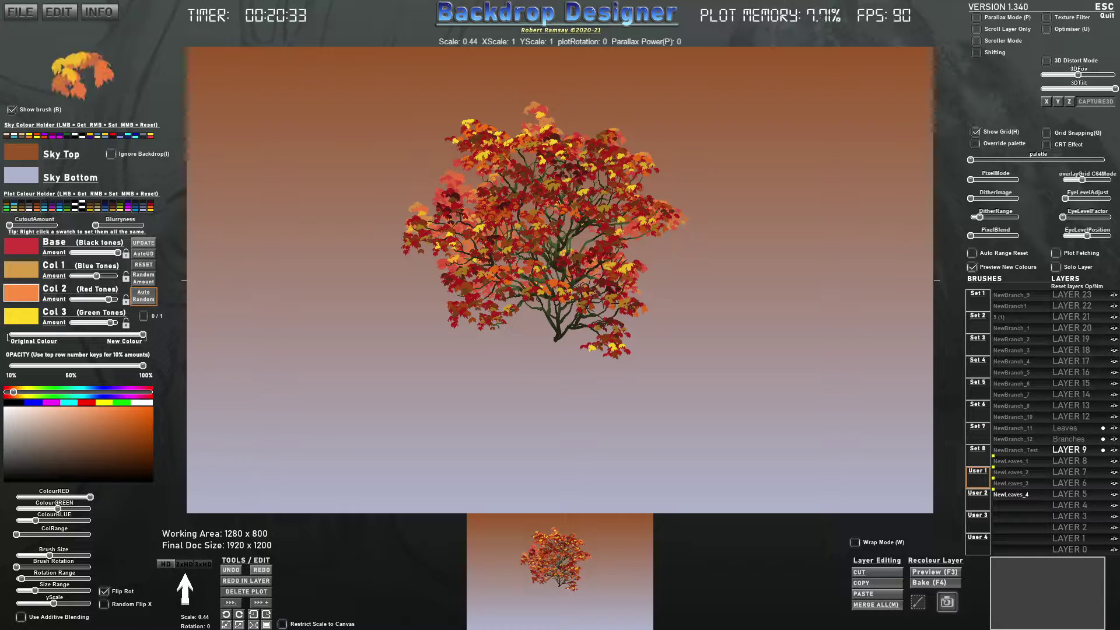
{"action": "left_click", "coordinate": [613, 315]}
{"action": "left_click", "coordinate": [606, 326]}
{"action": "left_click", "coordinate": [604, 335]}
{"action": "left_click", "coordinate": [607, 342]}
{"action": "left_click", "coordinate": [608, 338]}
{"action": "left_click", "coordinate": [605, 327]}
{"action": "left_click", "coordinate": [600, 306]}
{"action": "left_click", "coordinate": [594, 286]}
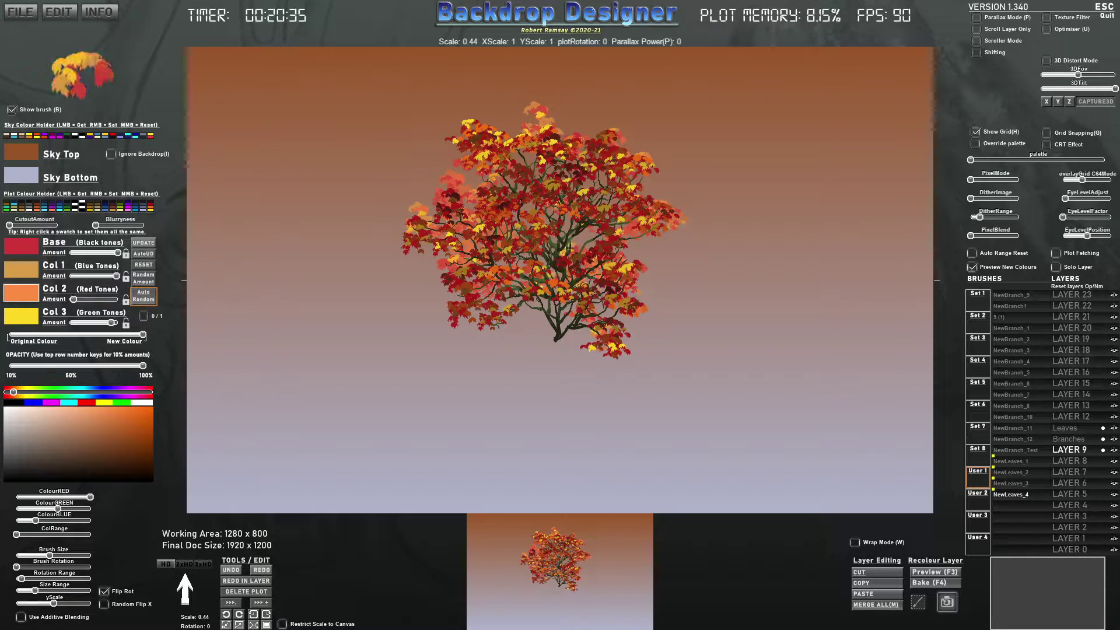
{"action": "left_click", "coordinate": [593, 267]}
{"action": "left_click", "coordinate": [594, 257]}
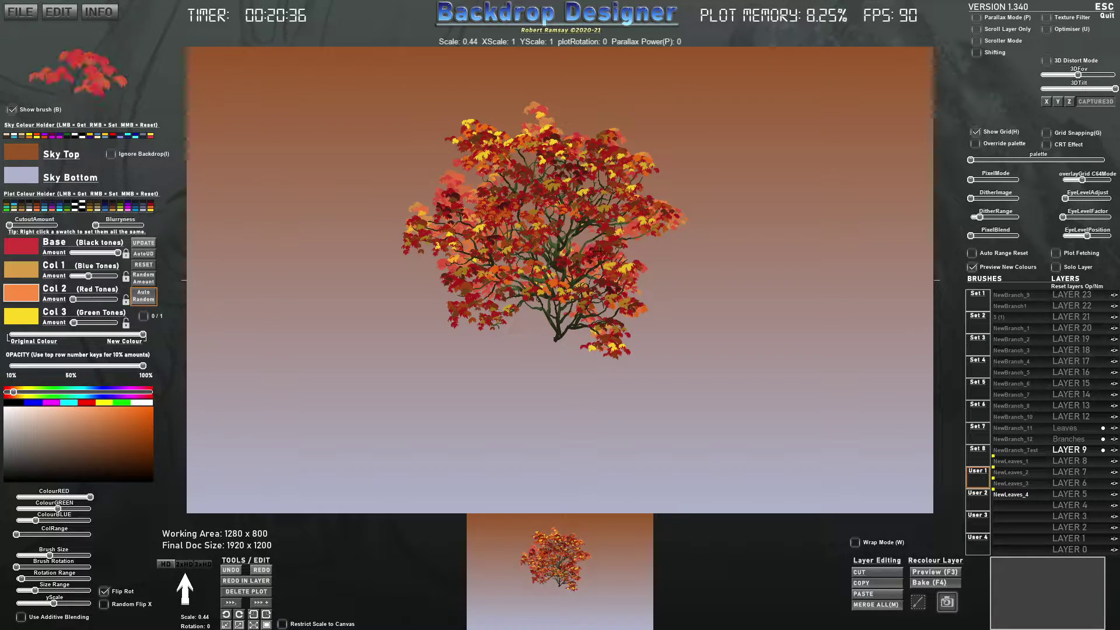
- Make the Leaves layer active and recolour Col 2 to bright yellow and Base to golden yellow
{"action": "left_click", "coordinate": [1073, 432]}
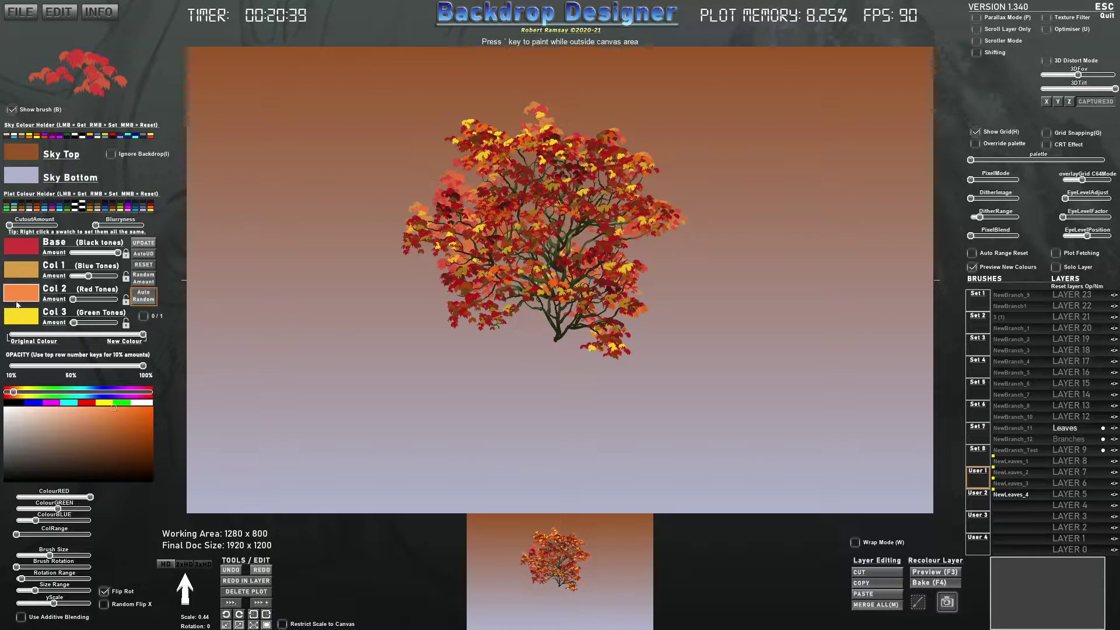
{"action": "left_click", "coordinate": [29, 392]}
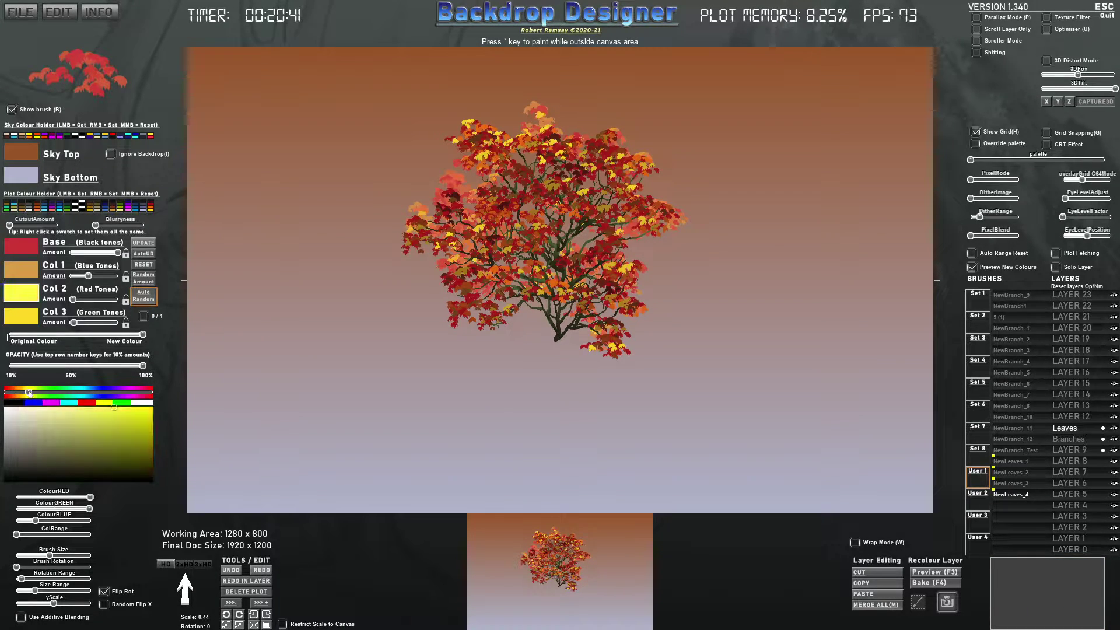
{"action": "left_click", "coordinate": [29, 249]}
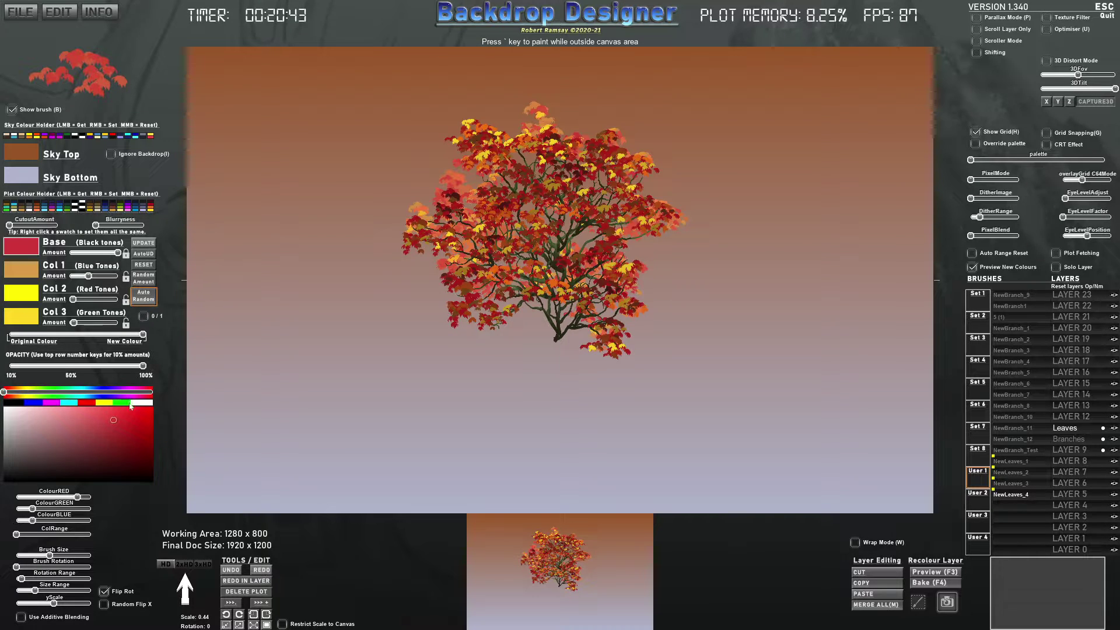
{"action": "left_click", "coordinate": [20, 392]}
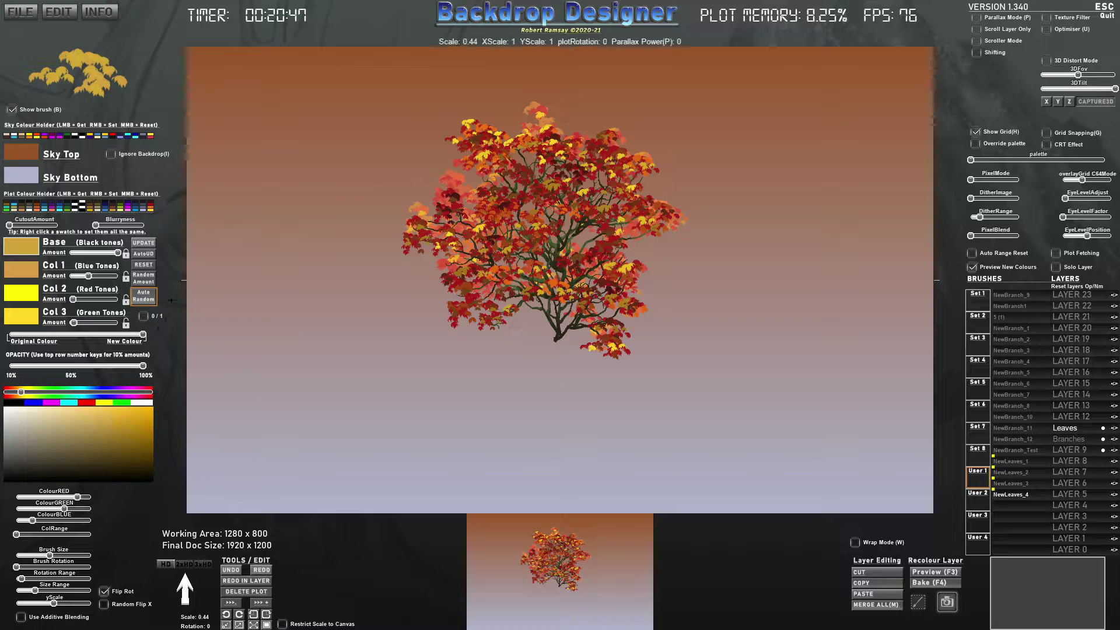
- Randomise the colour amounts repeatedly to preview different yellow mixes on the leaf brush
{"action": "left_click", "coordinate": [149, 282]}
{"action": "left_click", "coordinate": [150, 282]}
{"action": "left_click", "coordinate": [150, 282]}
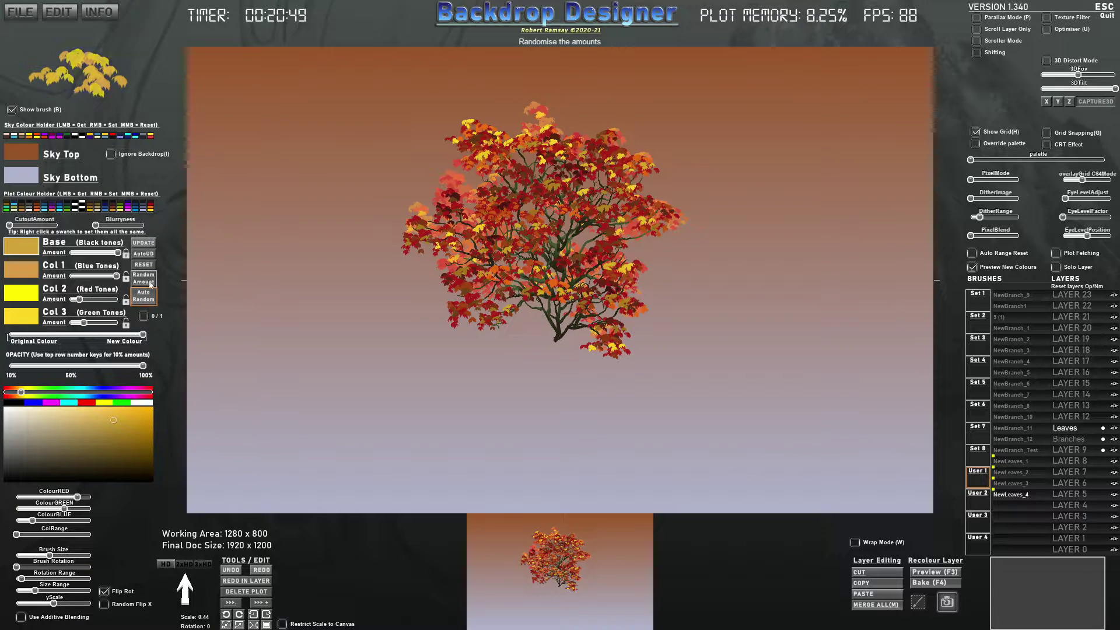
{"action": "left_click", "coordinate": [149, 282]}
{"action": "left_click", "coordinate": [149, 282]}
{"action": "left_click", "coordinate": [149, 281]}
{"action": "left_click", "coordinate": [148, 281]}
{"action": "left_click", "coordinate": [148, 280]}
{"action": "left_click", "coordinate": [148, 280]}
{"action": "left_click", "coordinate": [148, 280]}
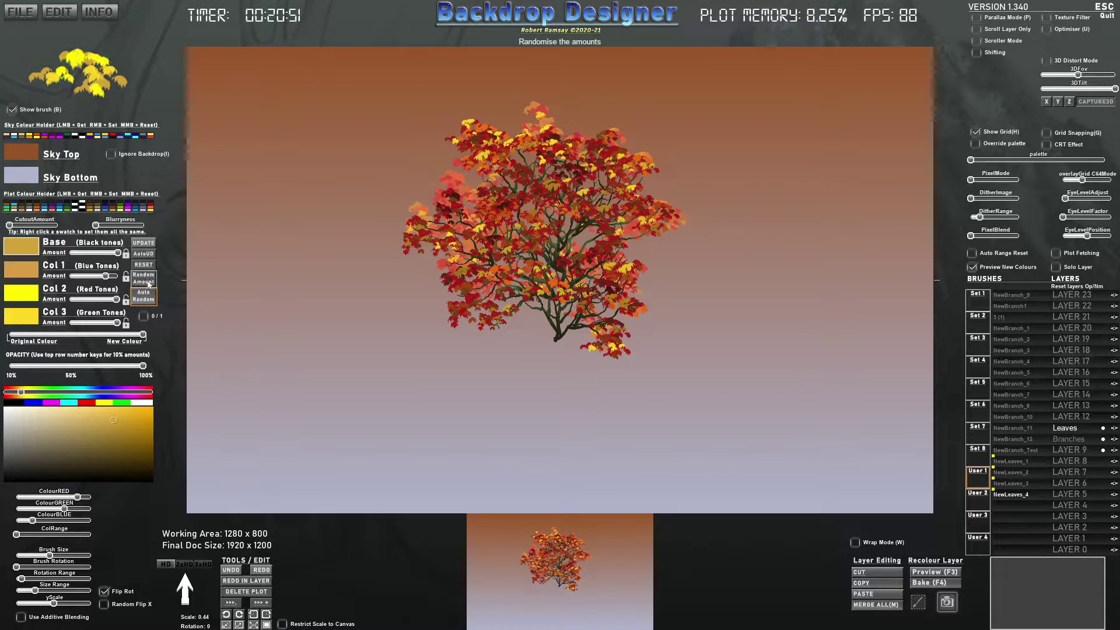
{"action": "left_click", "coordinate": [148, 281]}
{"action": "left_click", "coordinate": [149, 282]}
{"action": "left_click", "coordinate": [149, 282]}
{"action": "left_click", "coordinate": [148, 282]}
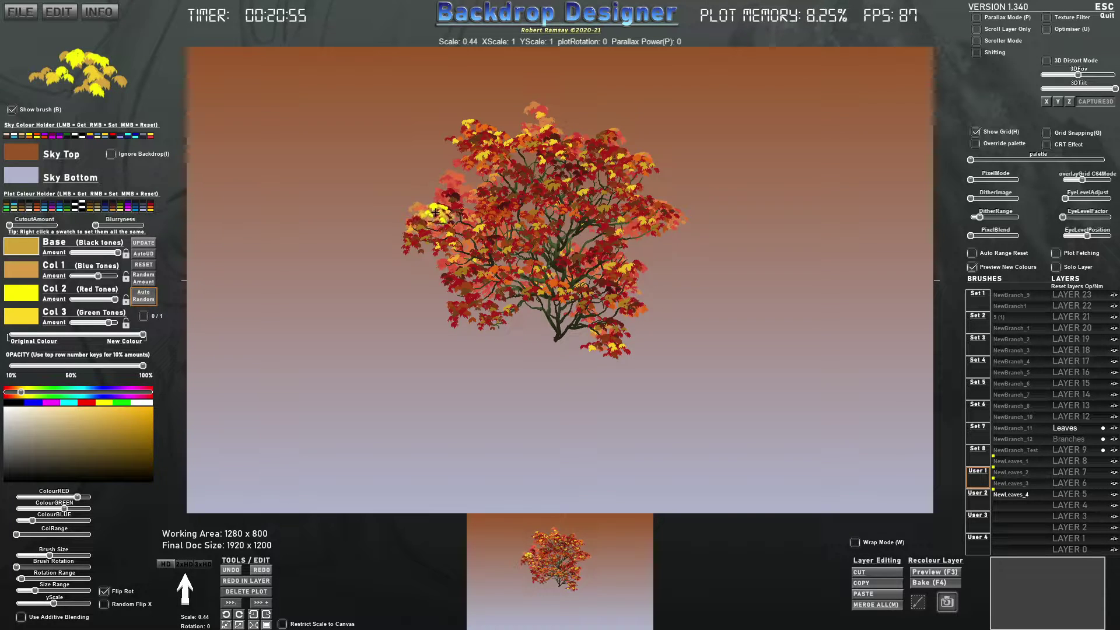
- Set the brush rotation to 16.88 and paint yellow leaf clusters along the bush's left, upper and right outer edges
{"action": "right_click", "coordinate": [391, 255]}
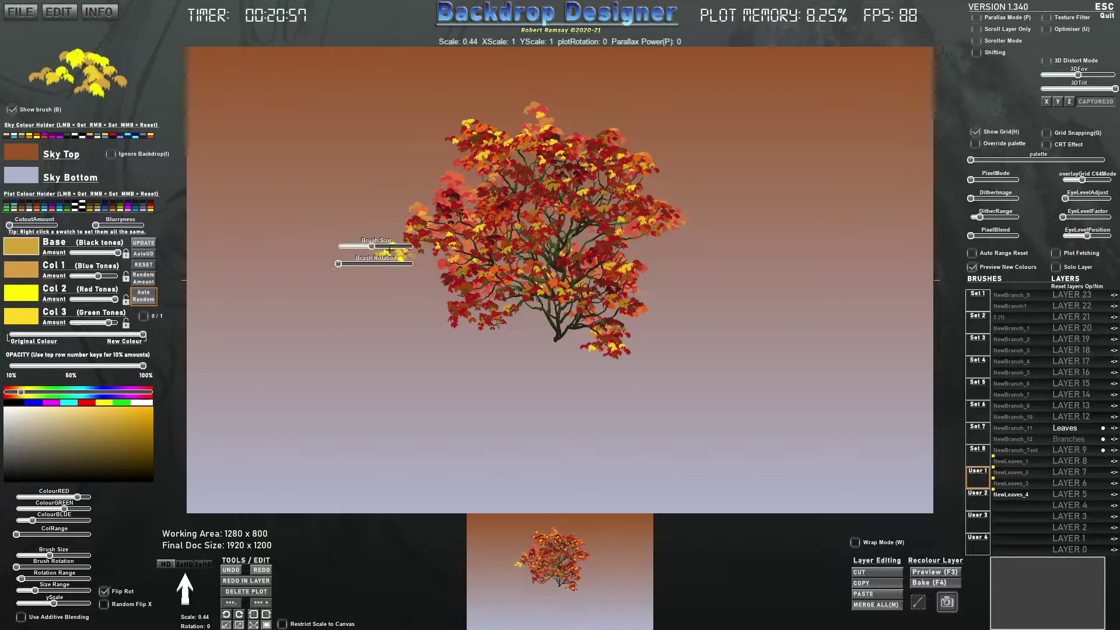
{"action": "left_click_drag", "start_coordinate": [371, 245], "coordinate": [343, 263]}
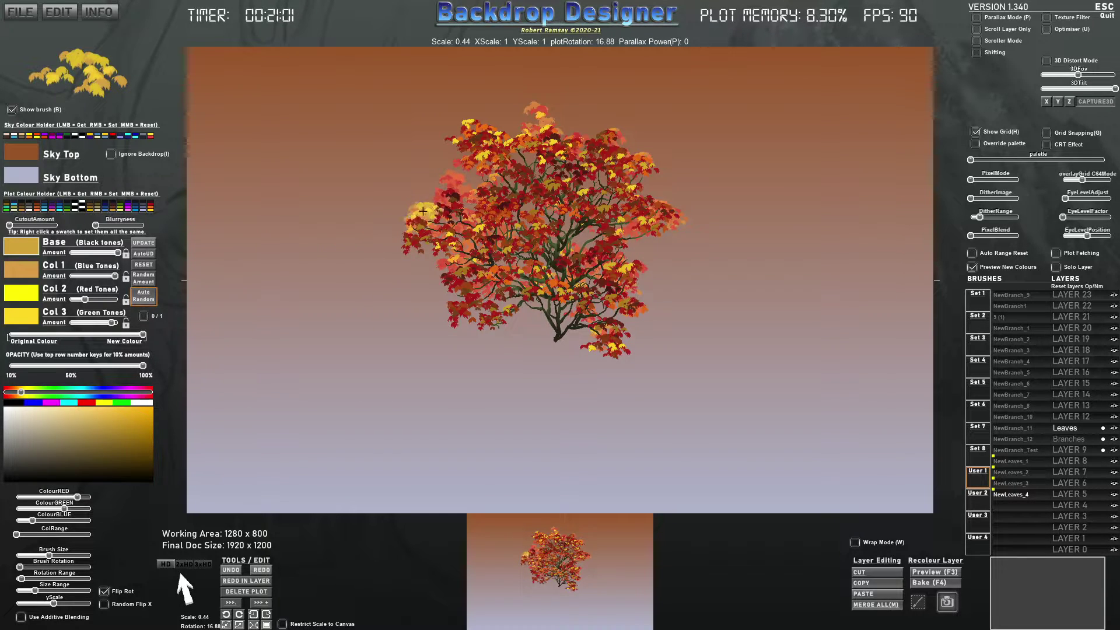
{"action": "left_click", "coordinate": [412, 244]}
{"action": "left_click", "coordinate": [409, 235]}
{"action": "left_click", "coordinate": [433, 233]}
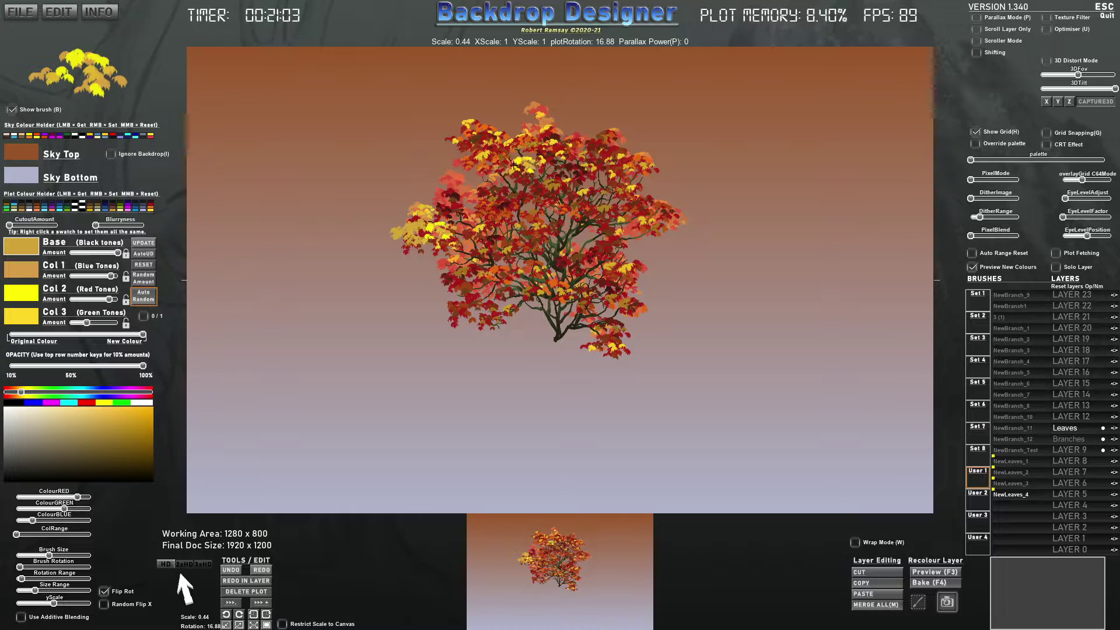
{"action": "left_click", "coordinate": [481, 133]}
{"action": "left_click", "coordinate": [493, 143]}
{"action": "left_click", "coordinate": [477, 152]}
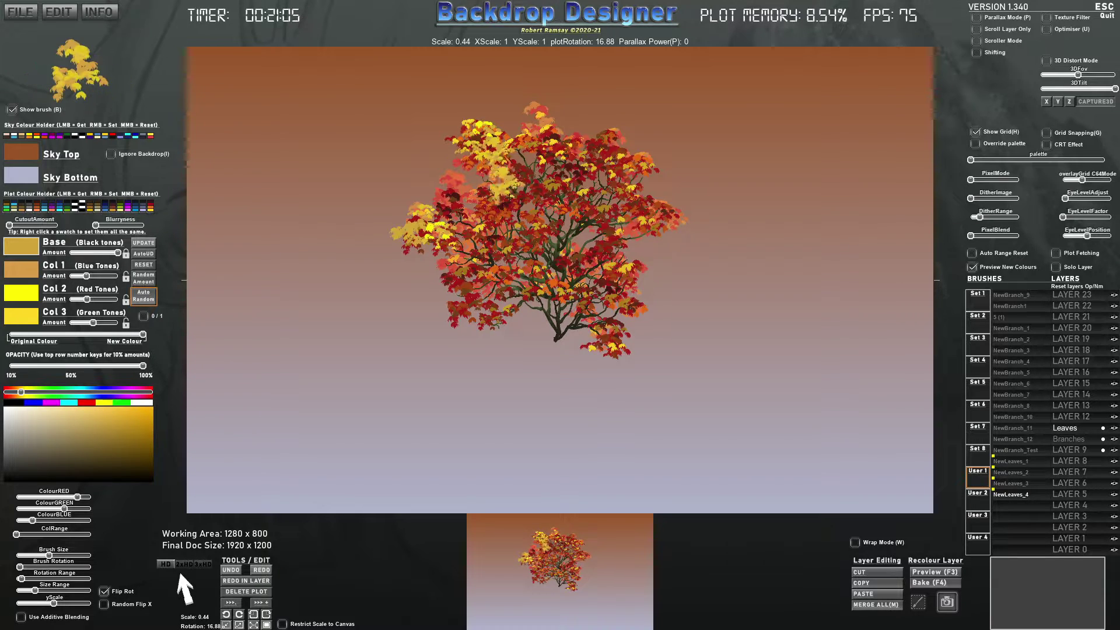
{"action": "left_click", "coordinate": [551, 131]}
{"action": "left_click", "coordinate": [635, 154]}
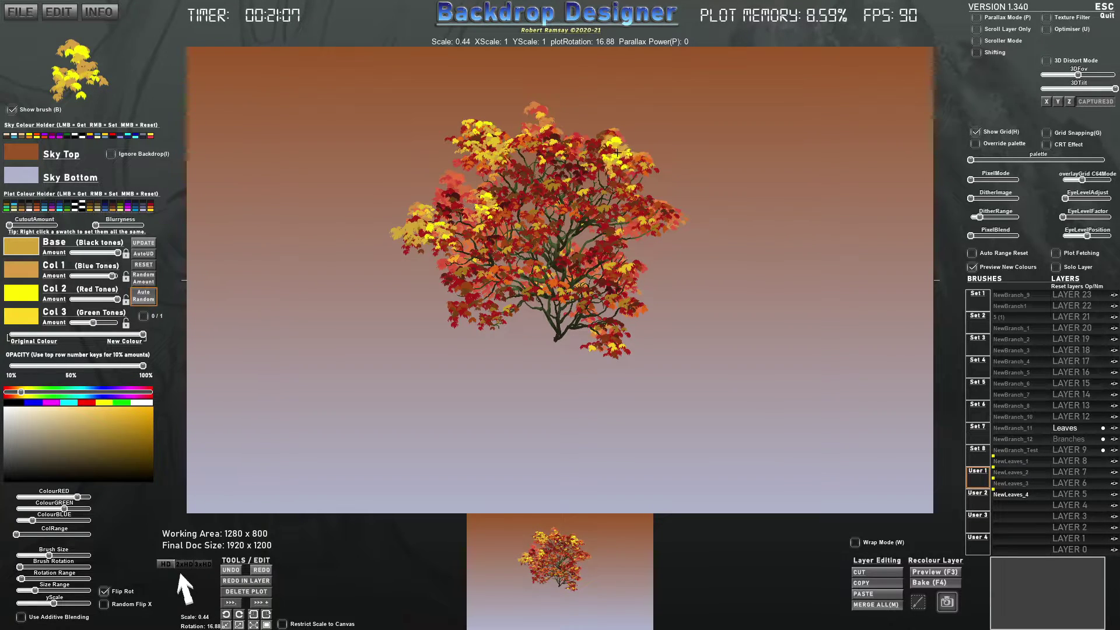
{"action": "left_click", "coordinate": [630, 161]}
{"action": "left_click", "coordinate": [661, 213]}
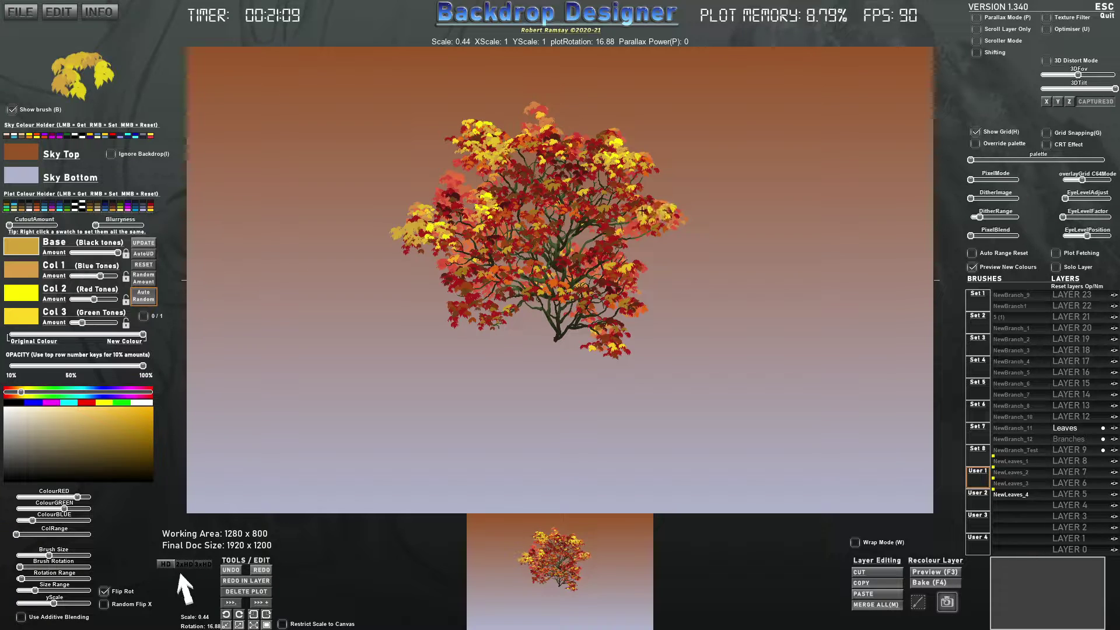
{"action": "left_click", "coordinate": [652, 214]}
{"action": "left_click", "coordinate": [662, 222]}
{"action": "left_click", "coordinate": [647, 219]}
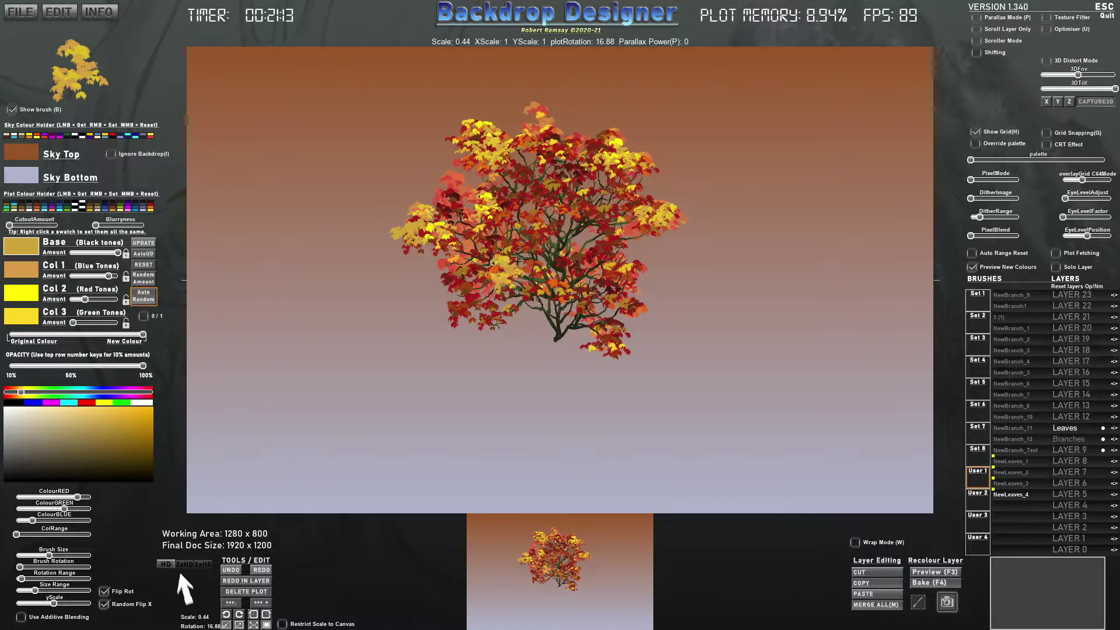
- Turn on Random Flip X and paint more yellow leaf clusters across the bush's lower middle and right side
{"action": "left_click", "coordinate": [520, 265]}
{"action": "left_click", "coordinate": [552, 269]}
{"action": "left_click", "coordinate": [574, 270]}
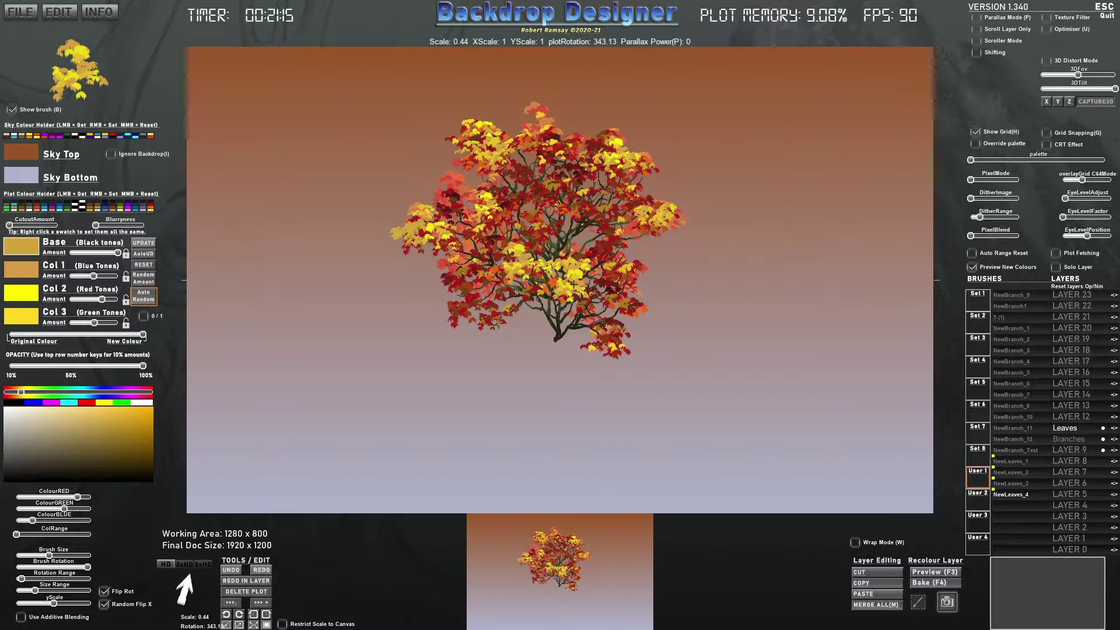
{"action": "left_click", "coordinate": [572, 282]}
{"action": "left_click", "coordinate": [624, 264]}
{"action": "left_click", "coordinate": [628, 288]}
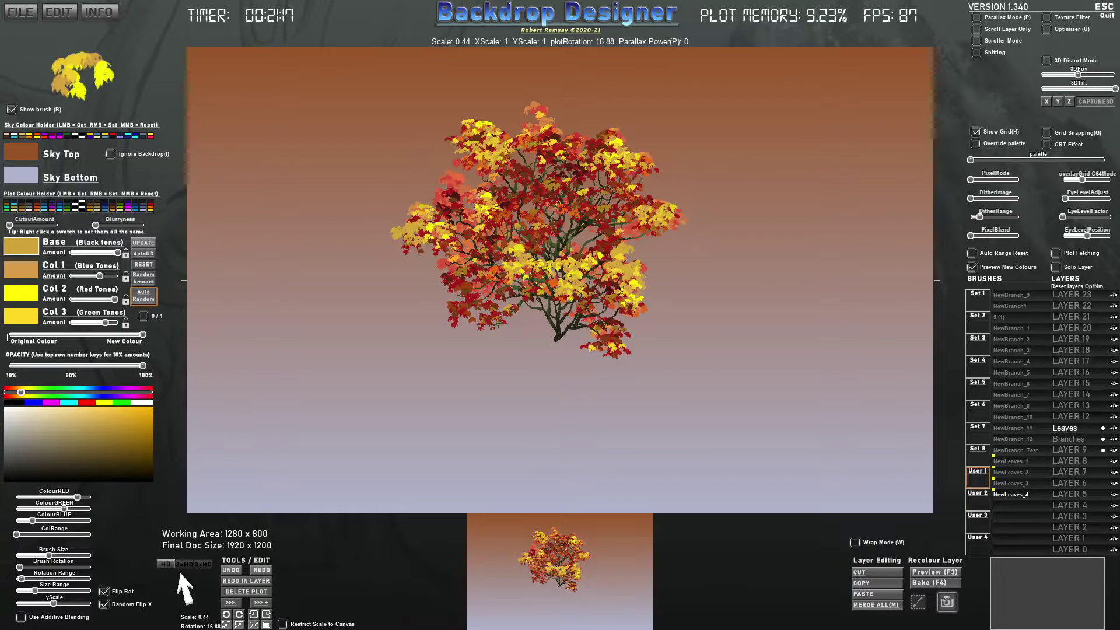
{"action": "left_click", "coordinate": [578, 216]}
{"action": "left_click", "coordinate": [599, 214]}
{"action": "left_click", "coordinate": [606, 232]}
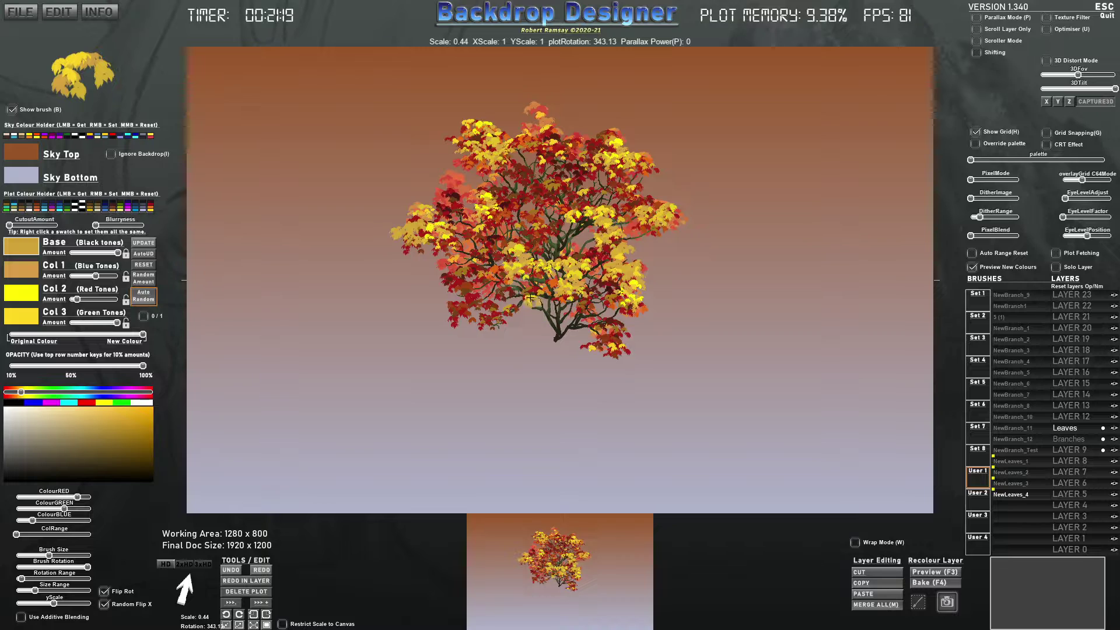
- Paint further yellow leaf clusters at the bush's lower left edge, lower right edge and upper centre
{"action": "left_click", "coordinate": [468, 338]}
{"action": "left_click", "coordinate": [635, 321]}
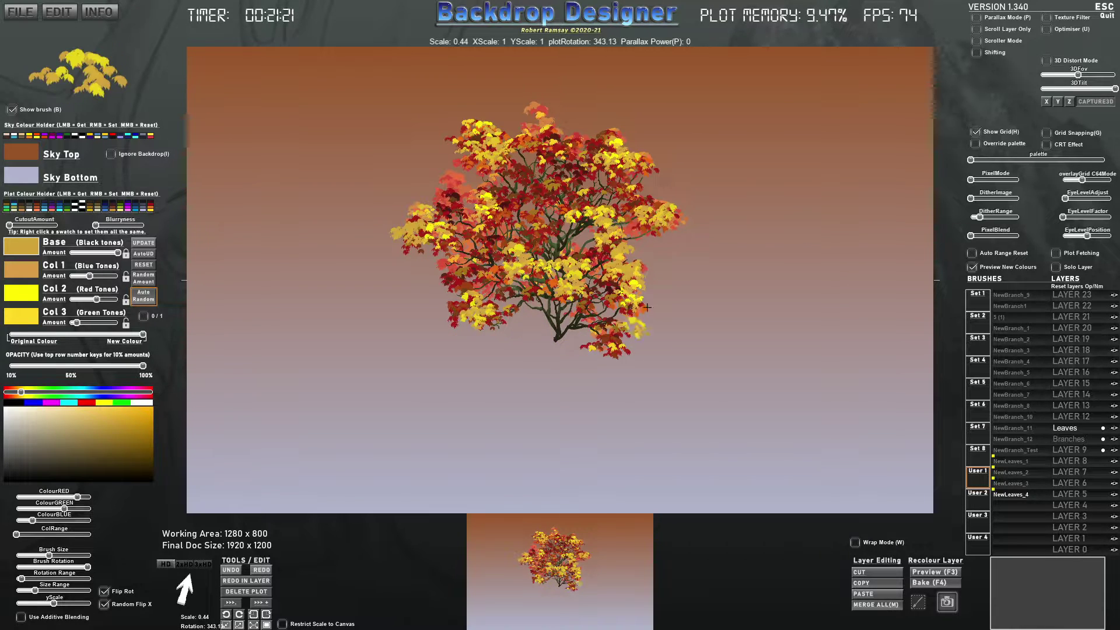
{"action": "left_click", "coordinate": [516, 192]}
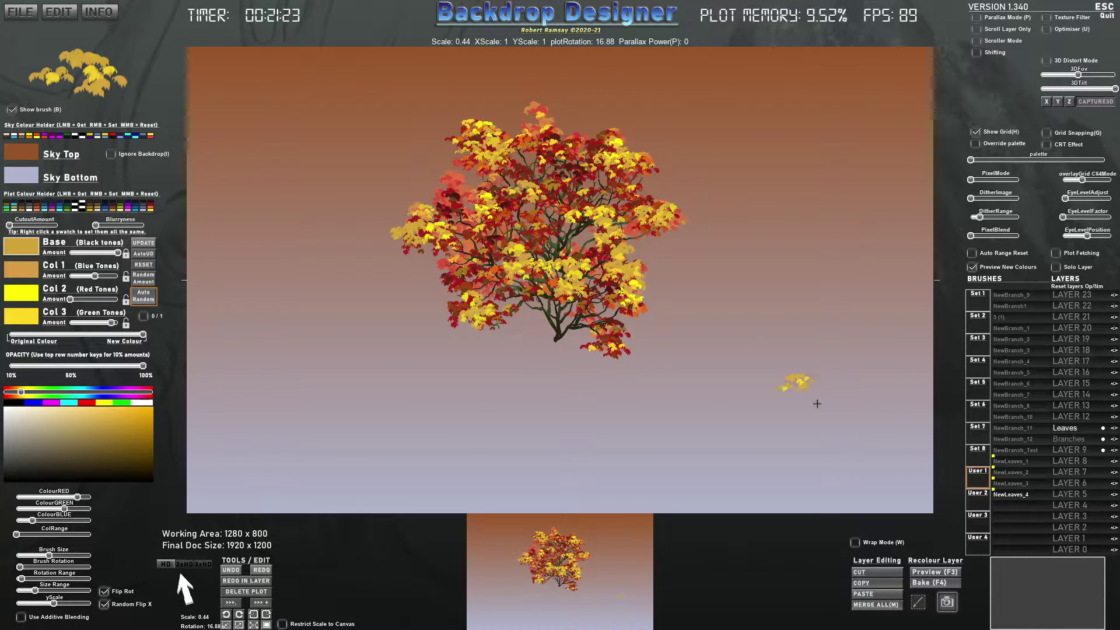
- Choose the s_TreeTrunk1 brush from Set 1, give it the dark brown bark colours, and reduce it to scale 0.11
{"action": "left_click", "coordinate": [978, 295]}
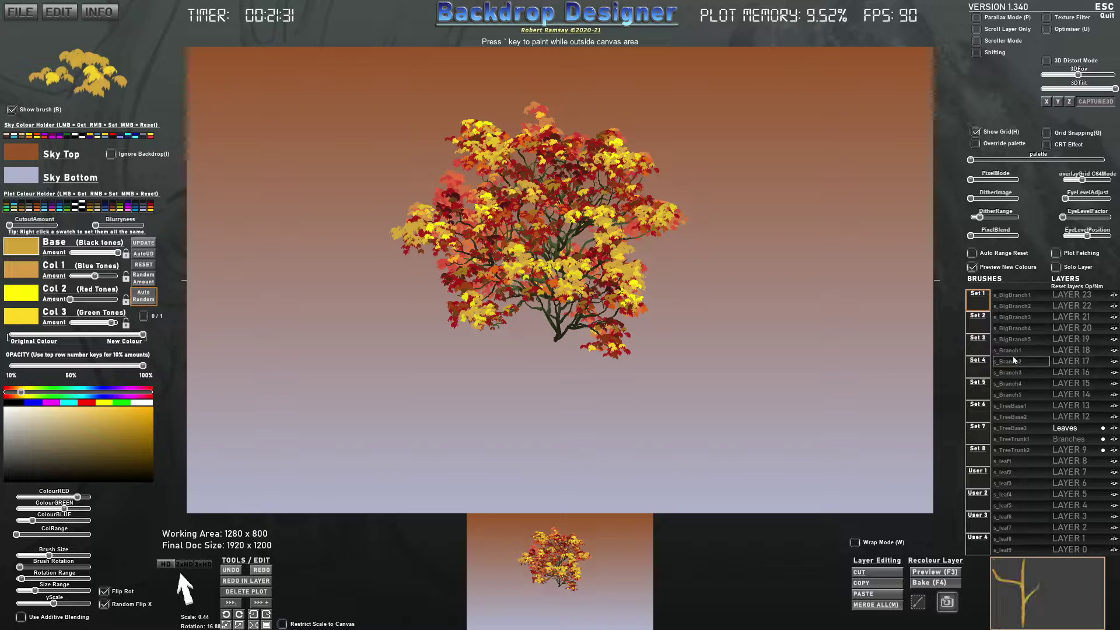
{"action": "left_click", "coordinate": [1015, 438]}
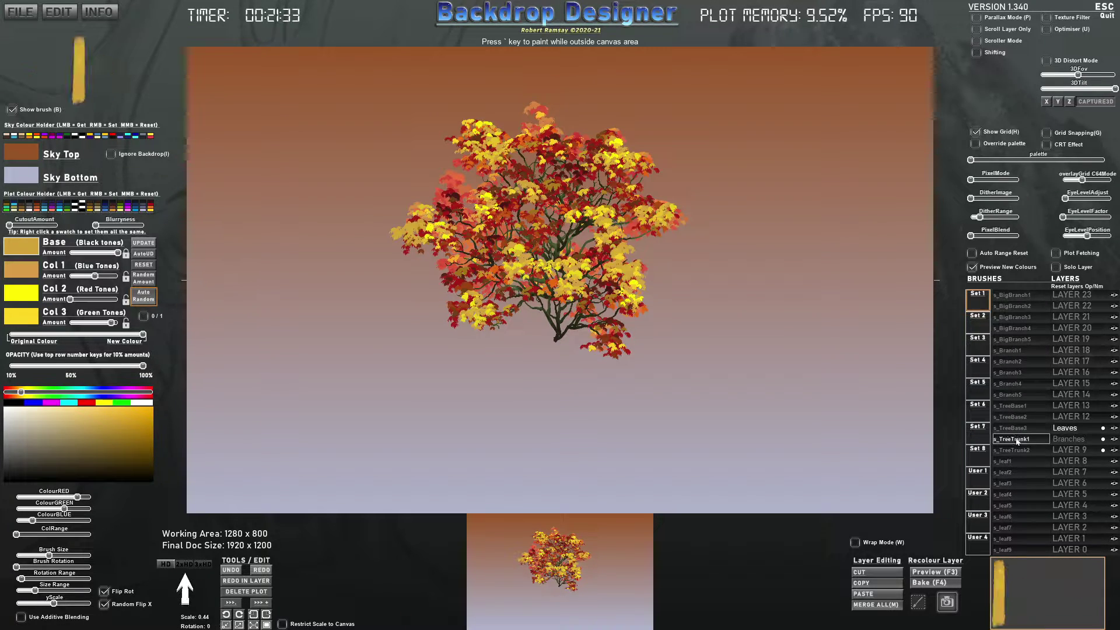
{"action": "left_click", "coordinate": [547, 352]}
{"action": "key", "text": "ctrl+z"}
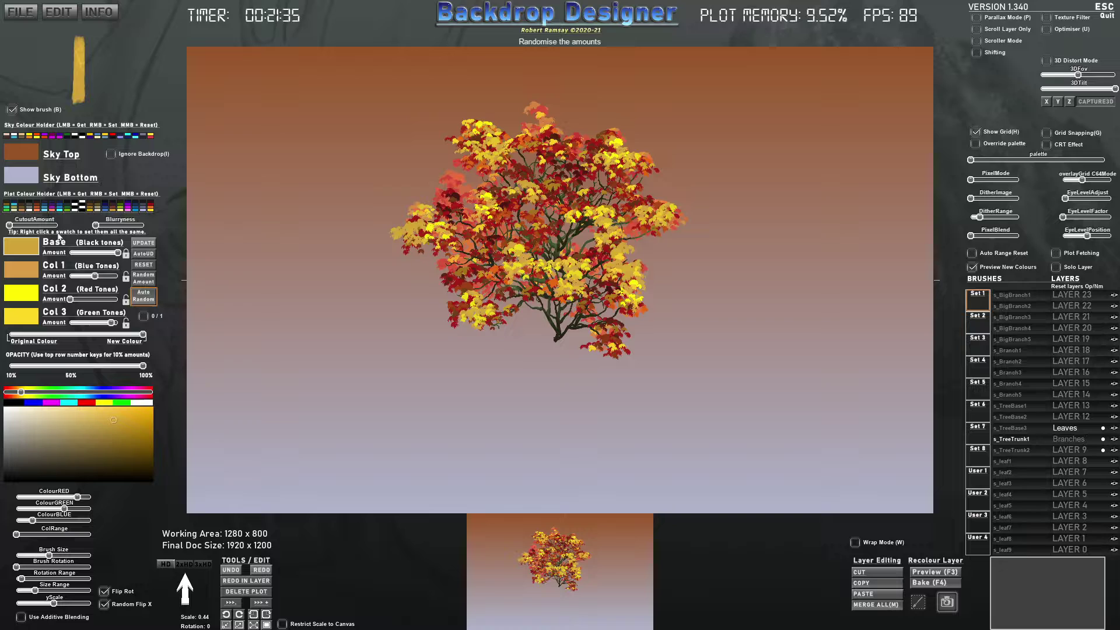
{"action": "left_click", "coordinate": [16, 208]}
{"action": "left_click", "coordinate": [547, 373]}
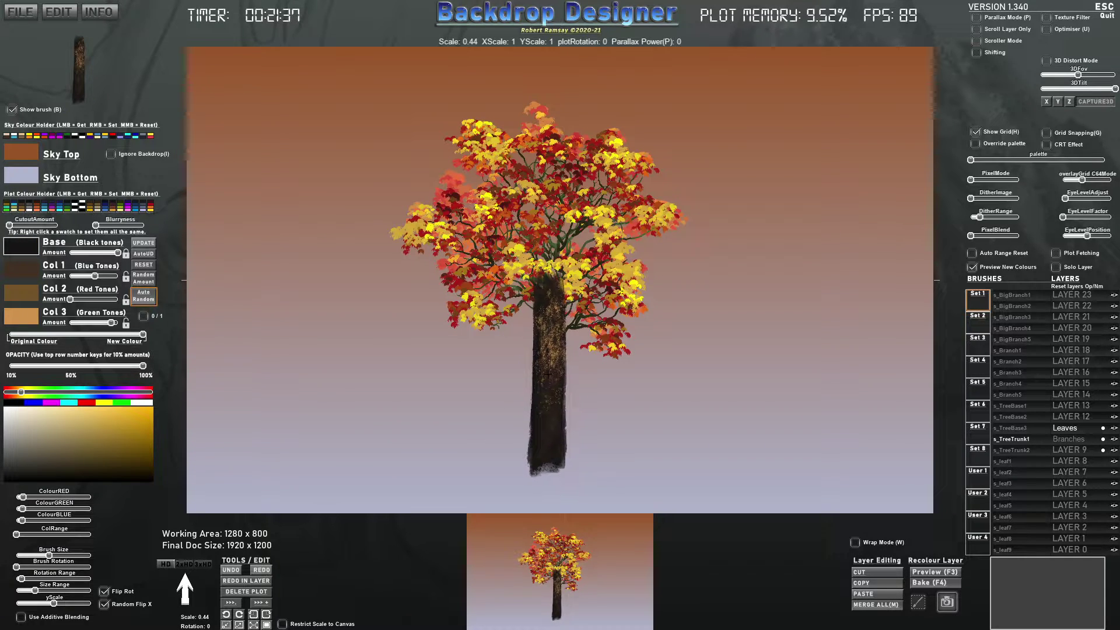
{"action": "scroll", "coordinate": [547, 374], "scroll_direction": "down", "scroll_amount": 8}
{"action": "scroll", "coordinate": [551, 355], "scroll_direction": "up", "scroll_amount": 2}
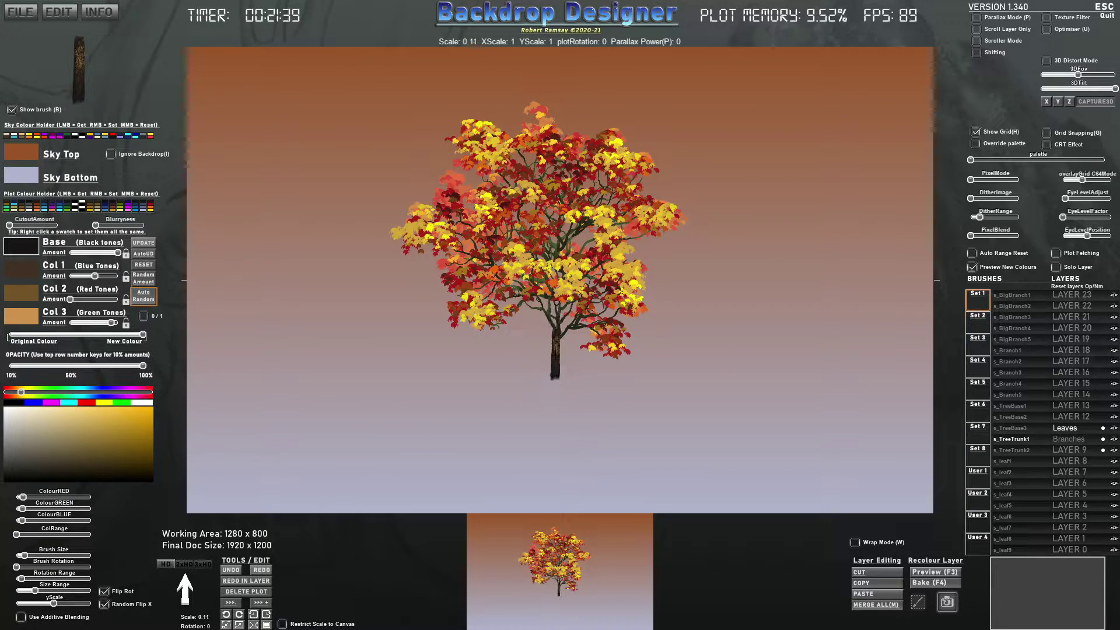
- Switch to the s_TreeTrunk2 brush, mirror it horizontally, and enlarge it to scale 0.23
{"action": "left_click", "coordinate": [1021, 453]}
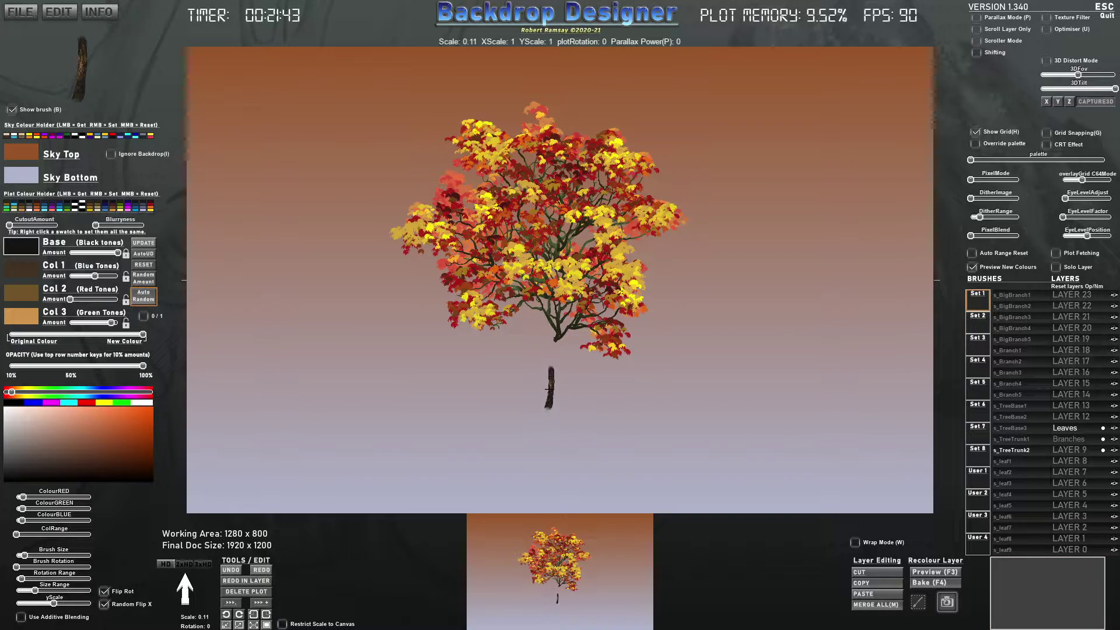
{"action": "key", "text": "x"}
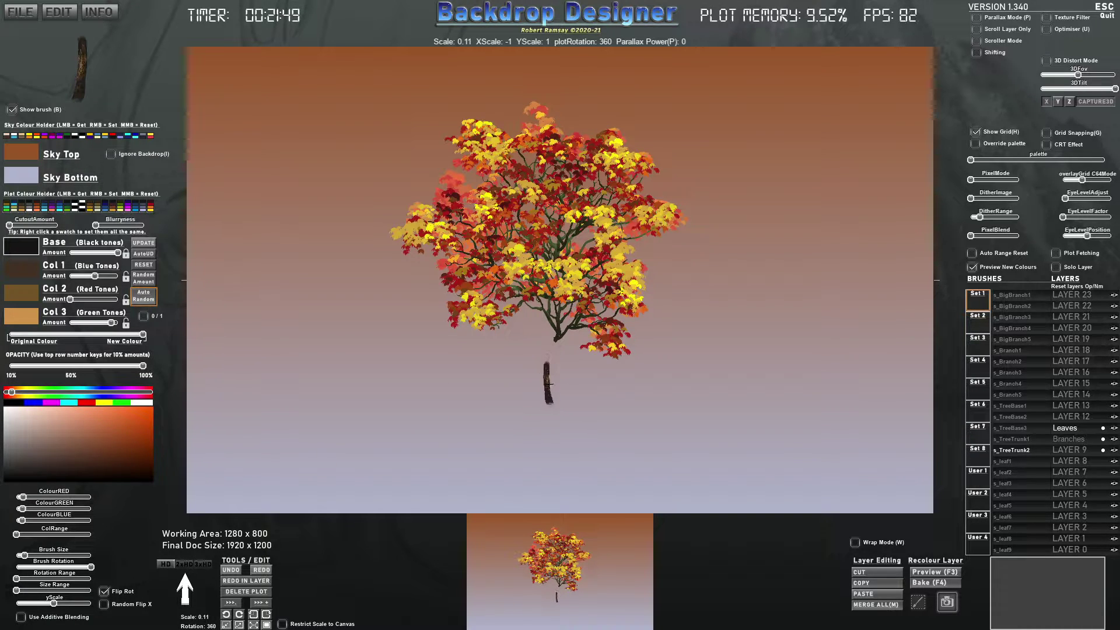
{"action": "scroll", "coordinate": [549, 383], "scroll_direction": "up", "scroll_amount": 5}
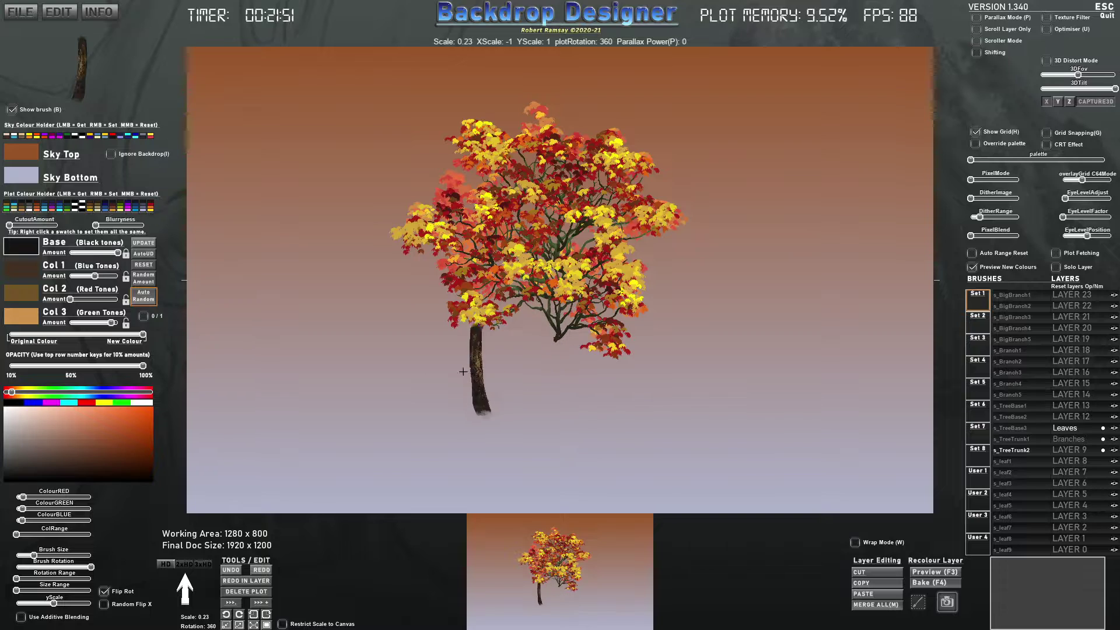
- Recolour the trunk brush's Col 1, Col 2 and Col 3 with dark greens sampled from the bush's lower branches
{"action": "left_click", "coordinate": [76, 278]}
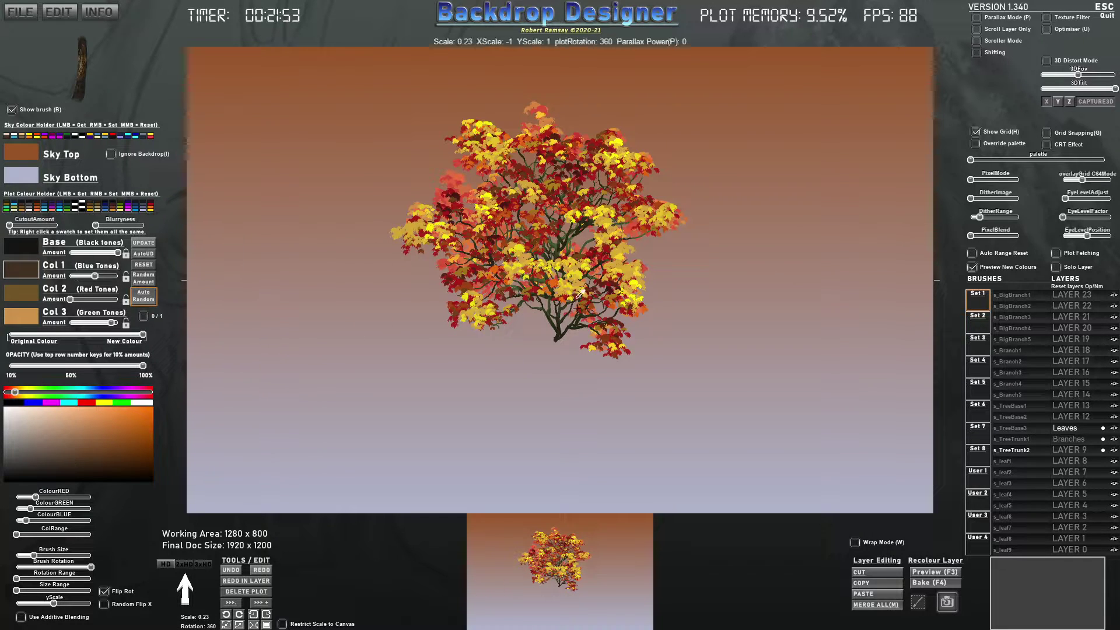
{"action": "left_click", "coordinate": [549, 311]}
{"action": "left_click", "coordinate": [28, 293]}
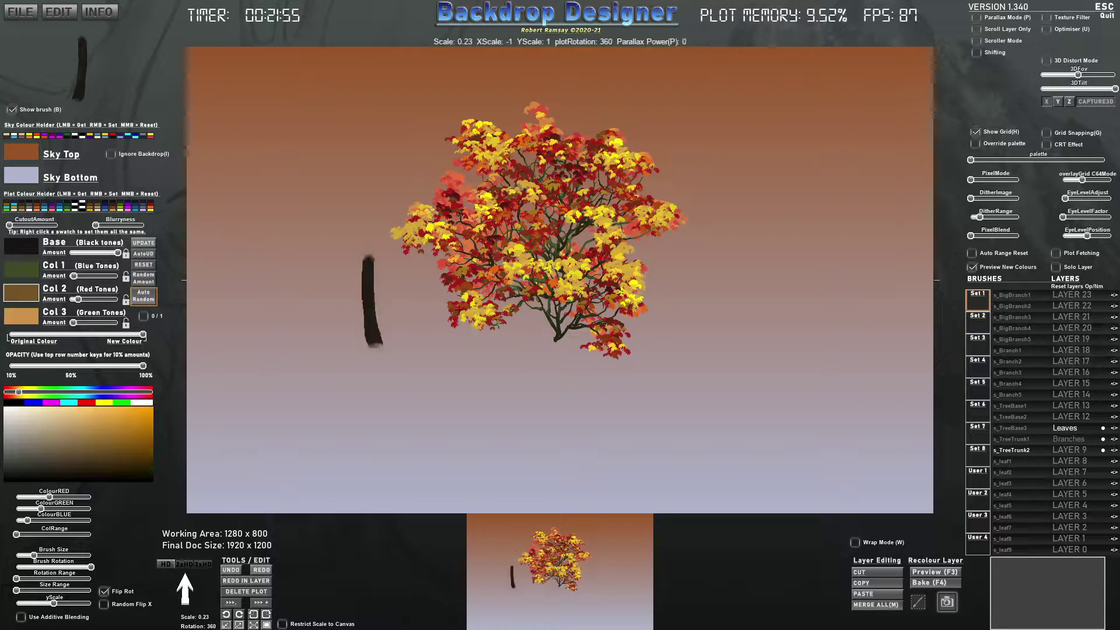
{"action": "left_click", "coordinate": [559, 332]}
{"action": "left_click", "coordinate": [26, 316]}
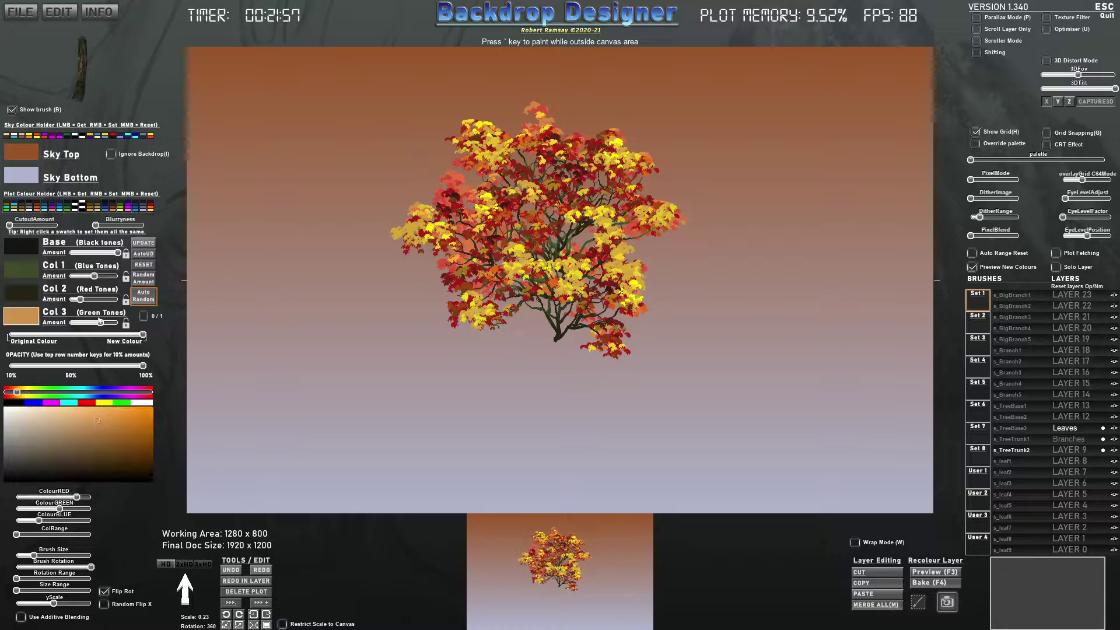
{"action": "left_click", "coordinate": [545, 303]}
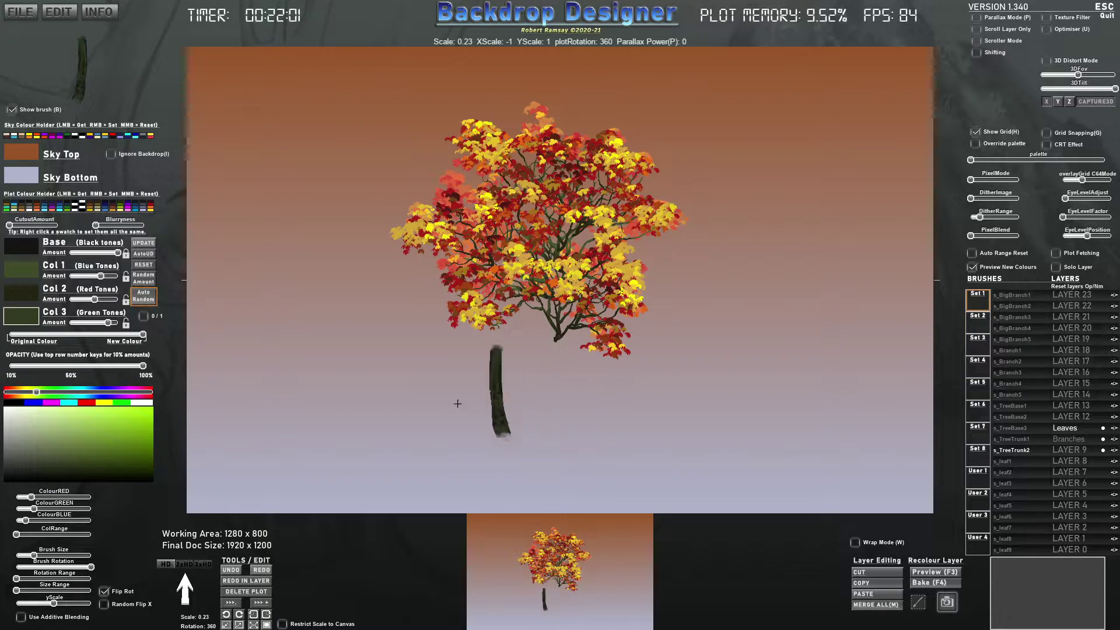
- Stretch the trunk brush vertically, set it to scale 0.08 and rotation 356, and paint a thin trunk below the bush
{"action": "mouse_move", "coordinate": [54, 603]}
{"action": "left_mouse_down"}
{"action": "mouse_move", "coordinate": [41, 603]}
{"action": "mouse_move", "coordinate": [67, 604]}
{"action": "left_mouse_up"}
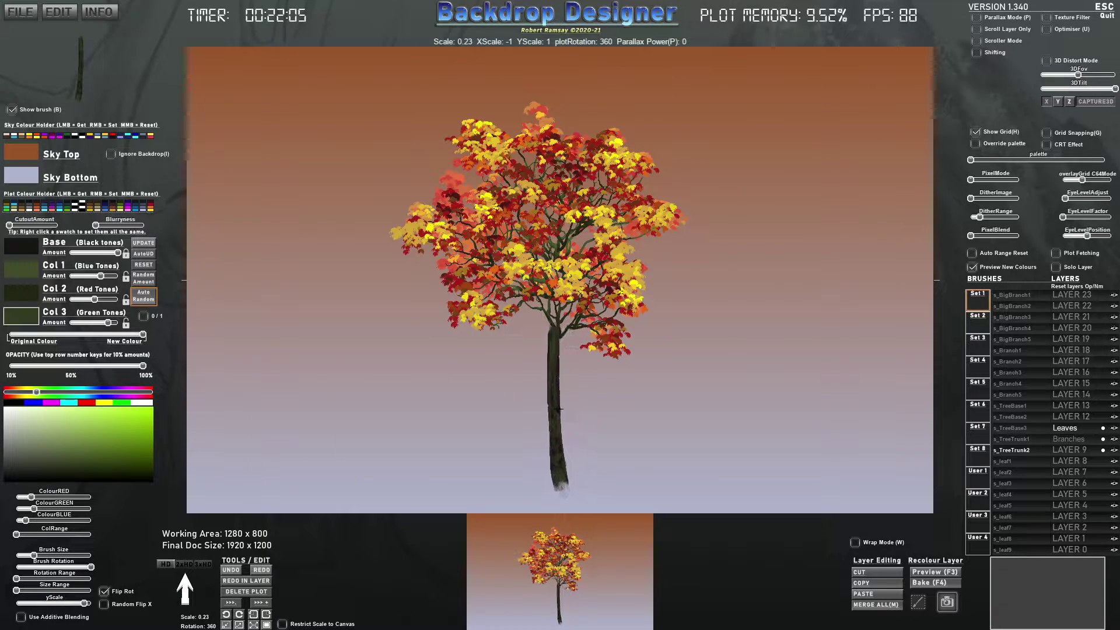
{"action": "scroll", "coordinate": [562, 405], "scroll_direction": "down", "scroll_amount": 15}
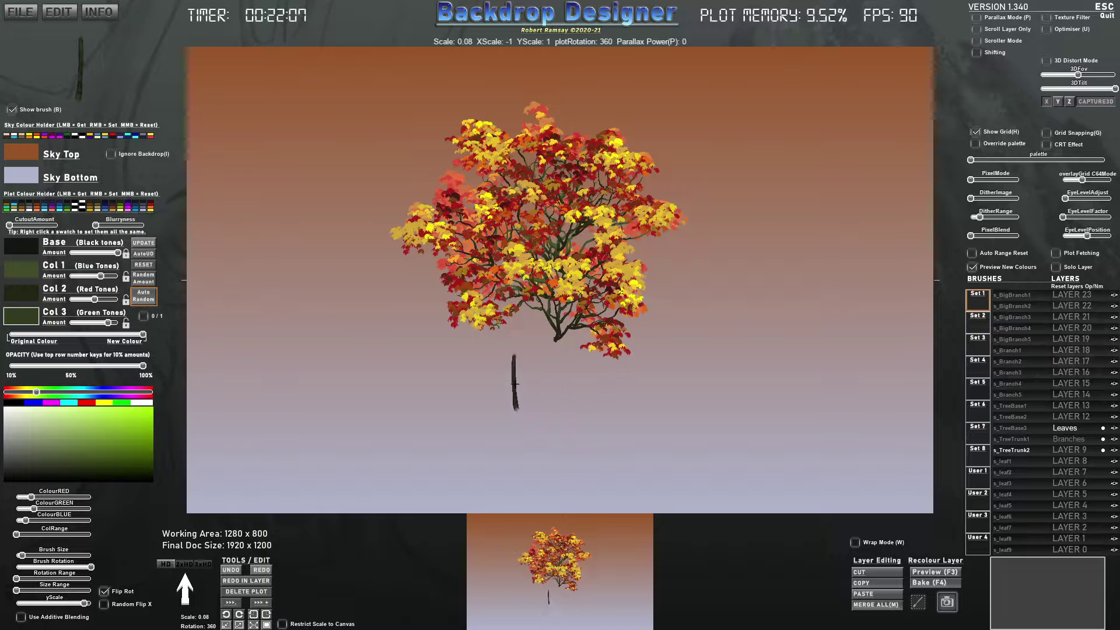
{"action": "key", "text": "Right"}
{"action": "key", "text": "Left"}
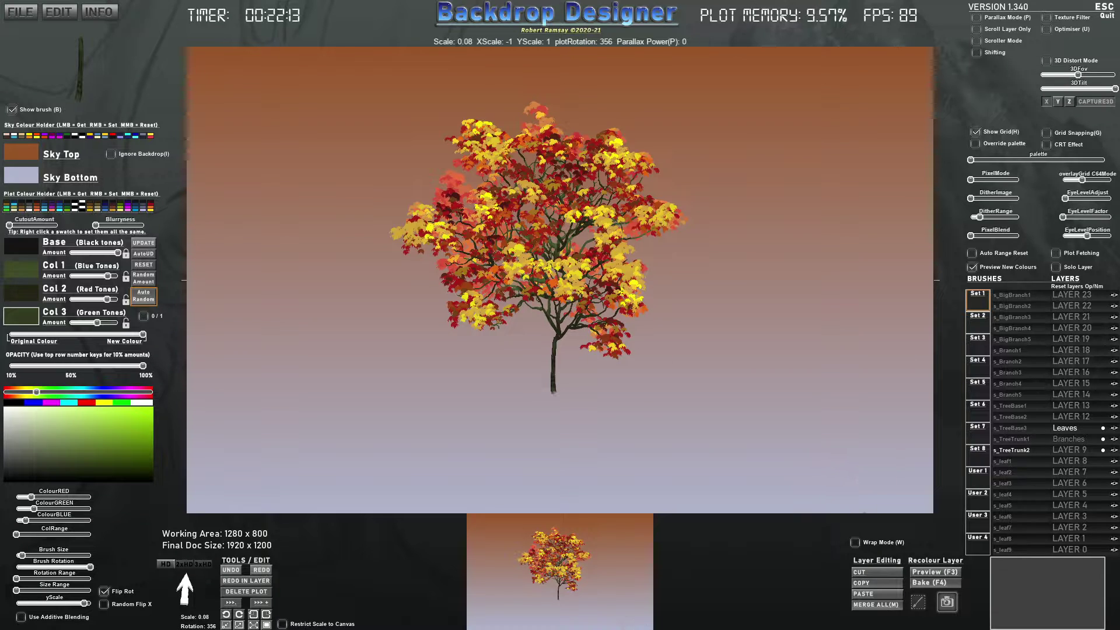
- Choose the NewLeaves_2 brush from the User 1 set and enlarge it to scale 0.32
{"action": "left_click", "coordinate": [981, 477]}
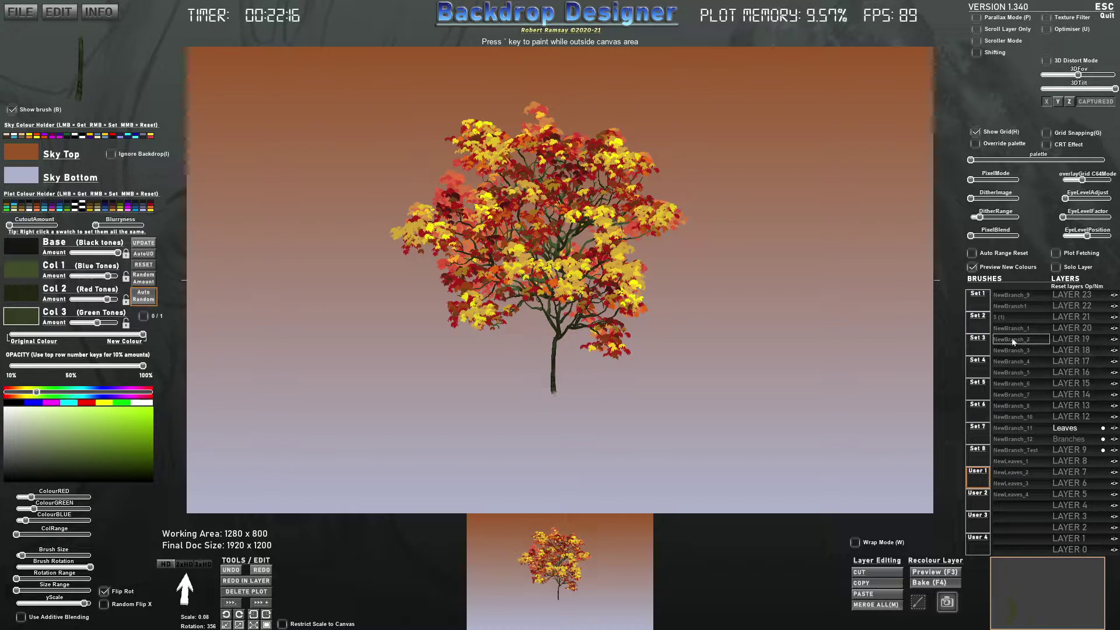
{"action": "left_click", "coordinate": [1014, 472]}
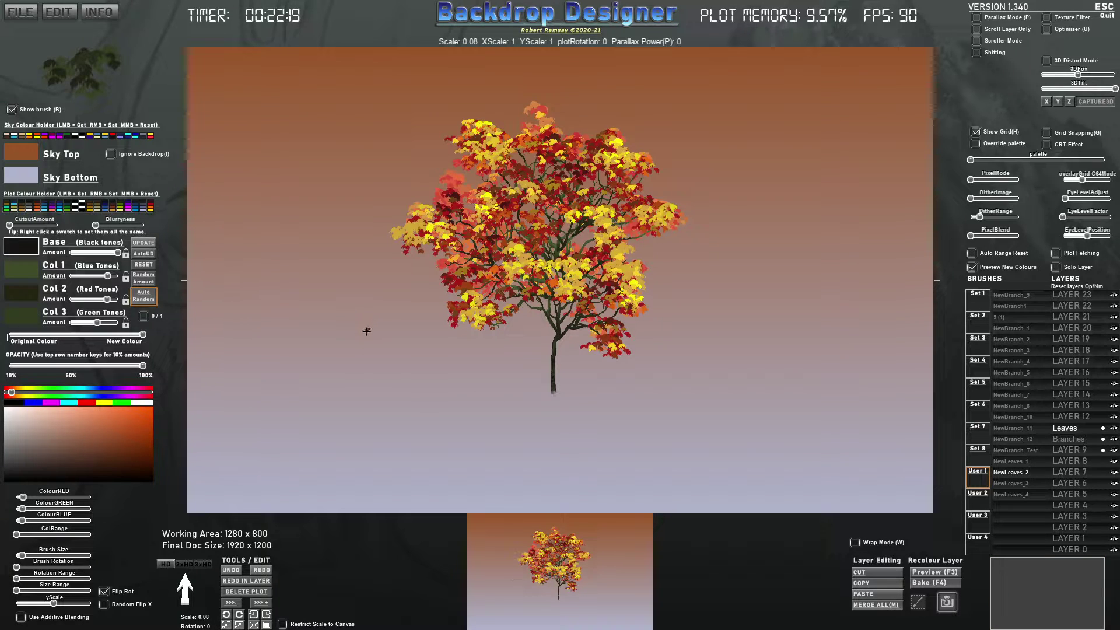
{"action": "scroll", "coordinate": [376, 326], "scroll_direction": "up", "scroll_amount": 4}
- Sample colour sets from the bush's lower-centre leaves until the brush turns golden yellow, and enlarge it to scale 0.80
{"action": "right_click", "coordinate": [521, 265]}
{"action": "right_click", "coordinate": [495, 258]}
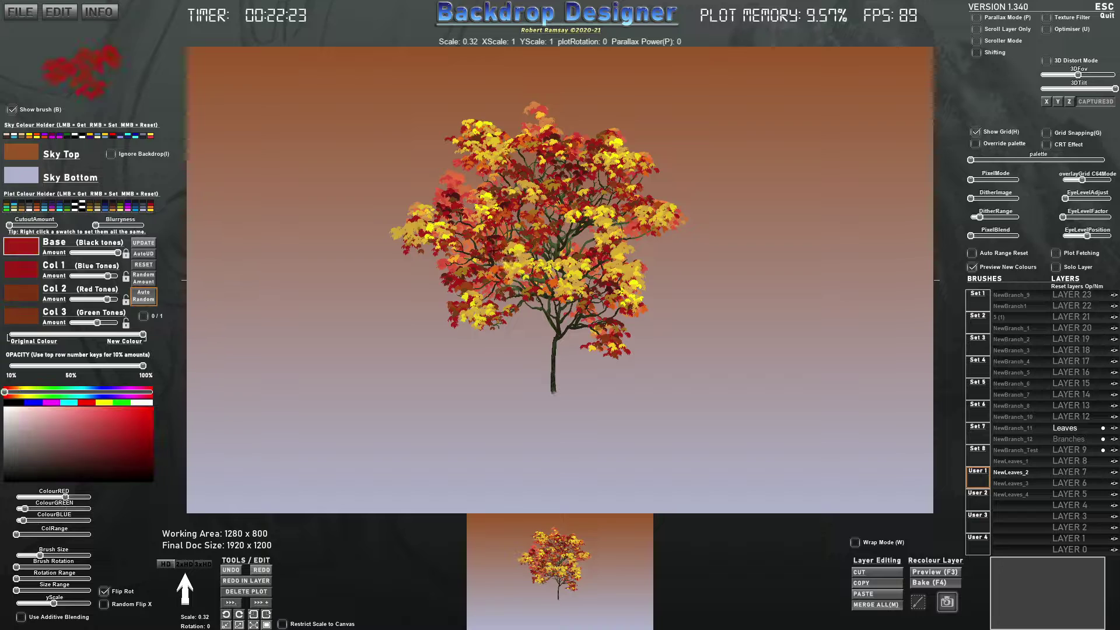
{"action": "right_click", "coordinate": [505, 257]}
{"action": "right_click", "coordinate": [517, 259]}
{"action": "right_click", "coordinate": [518, 260]}
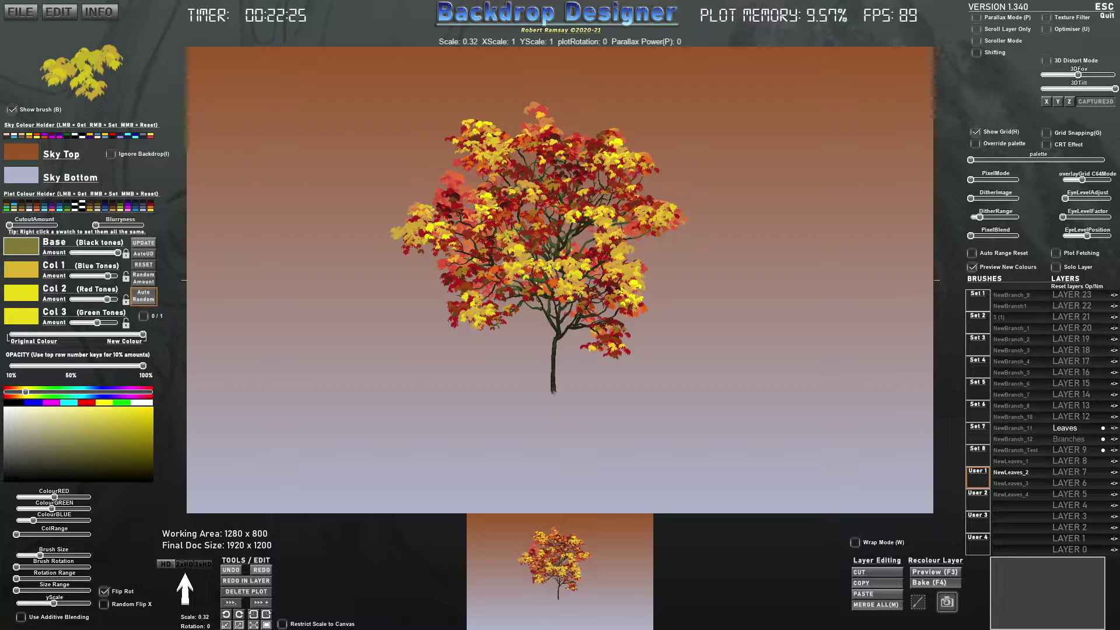
{"action": "right_click", "coordinate": [518, 268]}
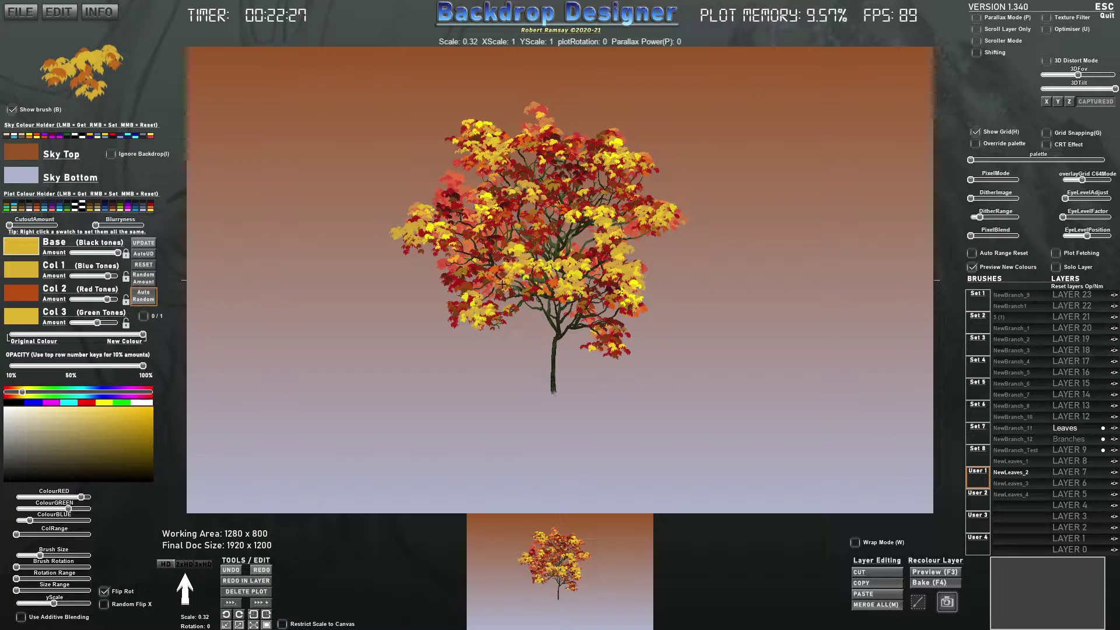
{"action": "scroll", "coordinate": [510, 268], "scroll_direction": "up", "scroll_amount": 5}
{"action": "right_click", "coordinate": [519, 259]}
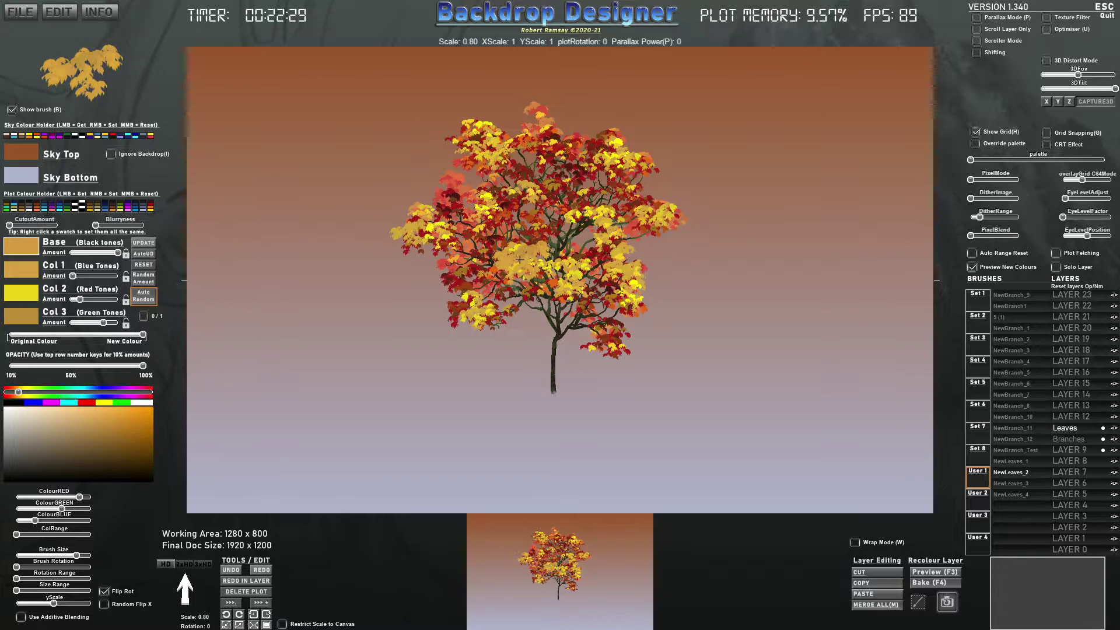
{"action": "right_click", "coordinate": [511, 261]}
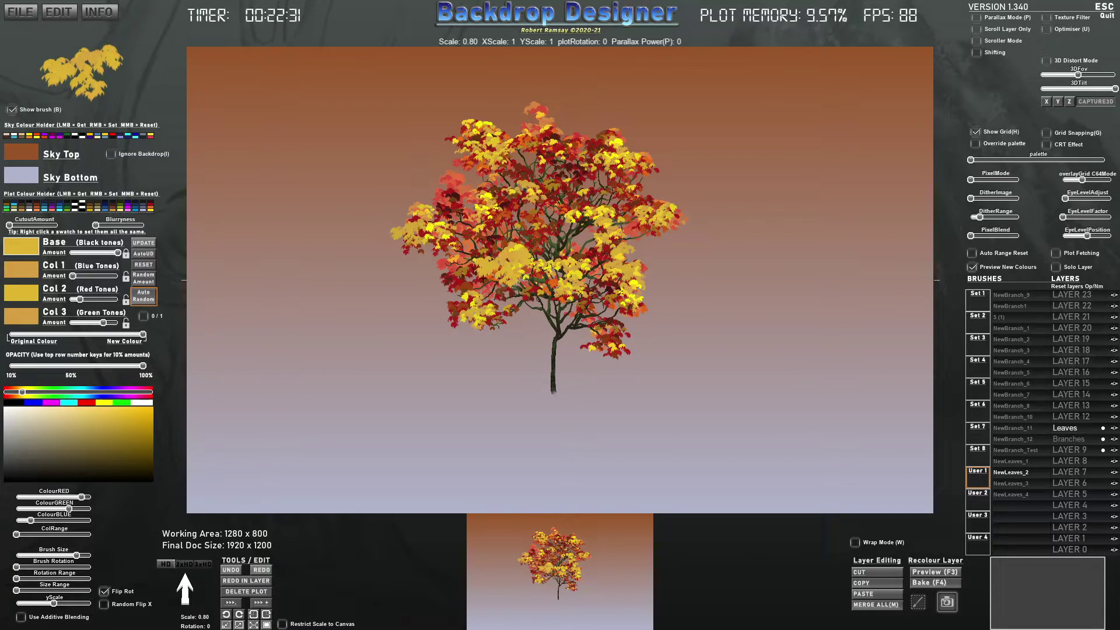
- Darken the leaf brush's sampled yellow tones to muted olive gold
{"action": "left_click", "coordinate": [107, 439]}
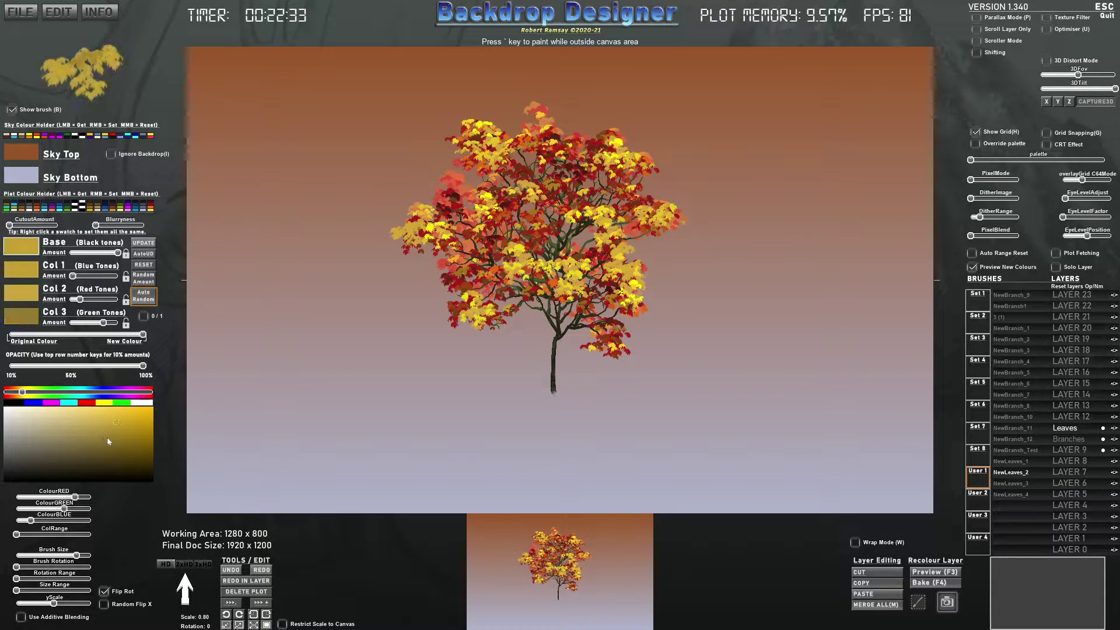
{"action": "left_click", "coordinate": [106, 438]}
{"action": "left_click", "coordinate": [106, 438]}
{"action": "left_click", "coordinate": [106, 438]}
{"action": "left_click", "coordinate": [106, 438]}
{"action": "left_click", "coordinate": [106, 439]}
{"action": "left_click", "coordinate": [106, 438]}
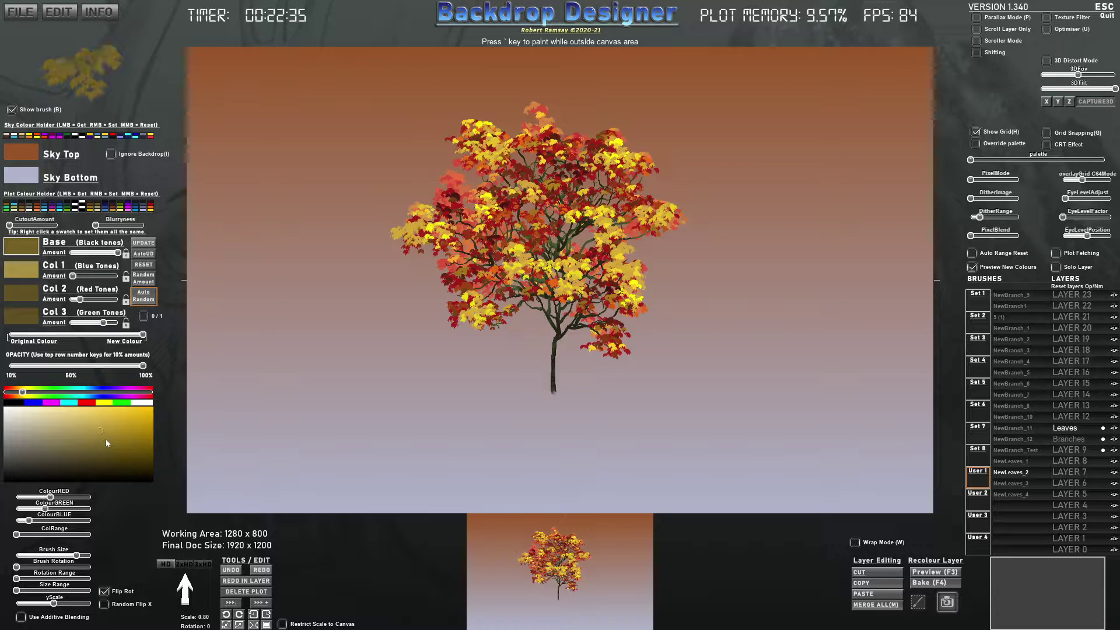
- Resample colours from the bush's centre until the brush holds a brown Base with gold, orange and green tones
{"action": "right_click", "coordinate": [528, 239]}
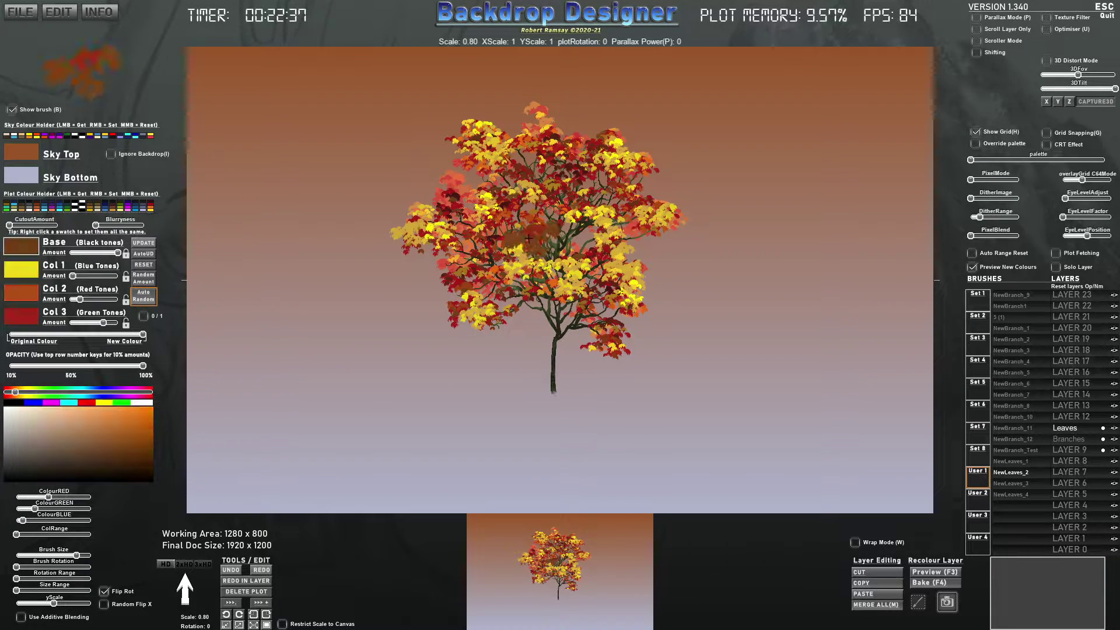
{"action": "right_click", "coordinate": [528, 238]}
{"action": "right_click", "coordinate": [531, 236]}
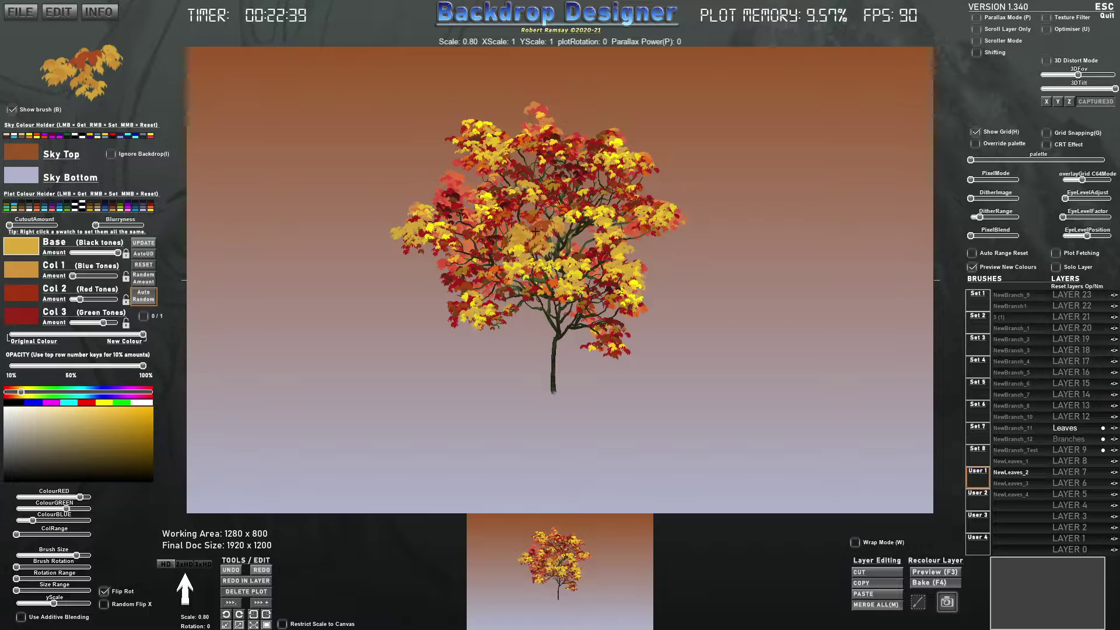
{"action": "right_click", "coordinate": [534, 233]}
{"action": "right_click", "coordinate": [531, 236]}
{"action": "right_click", "coordinate": [527, 239]}
{"action": "right_click", "coordinate": [525, 242]}
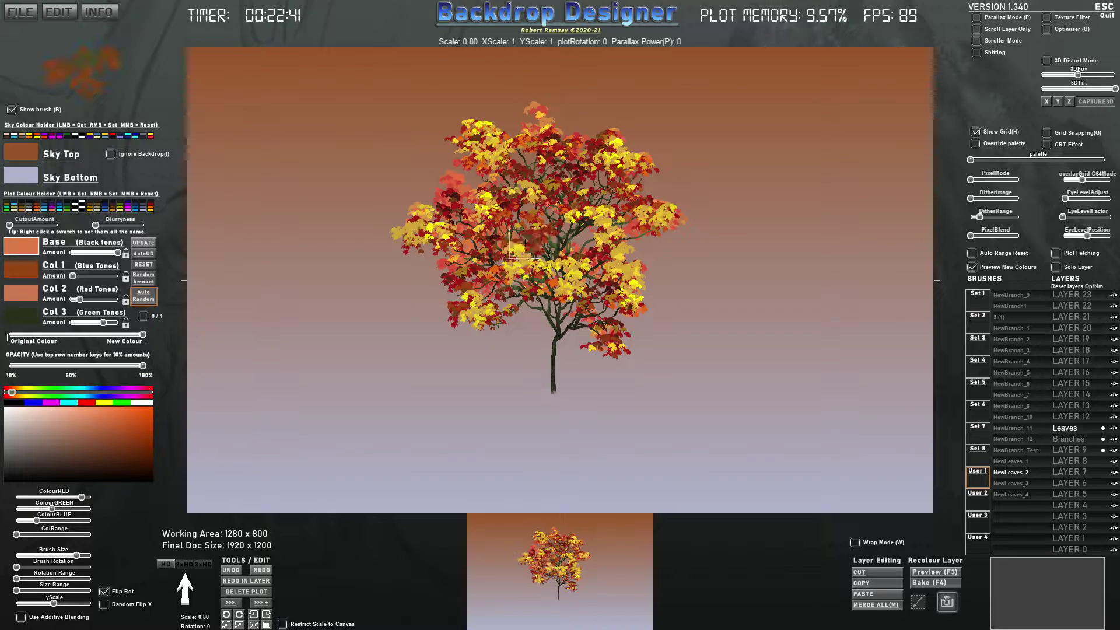
{"action": "right_click", "coordinate": [525, 242]}
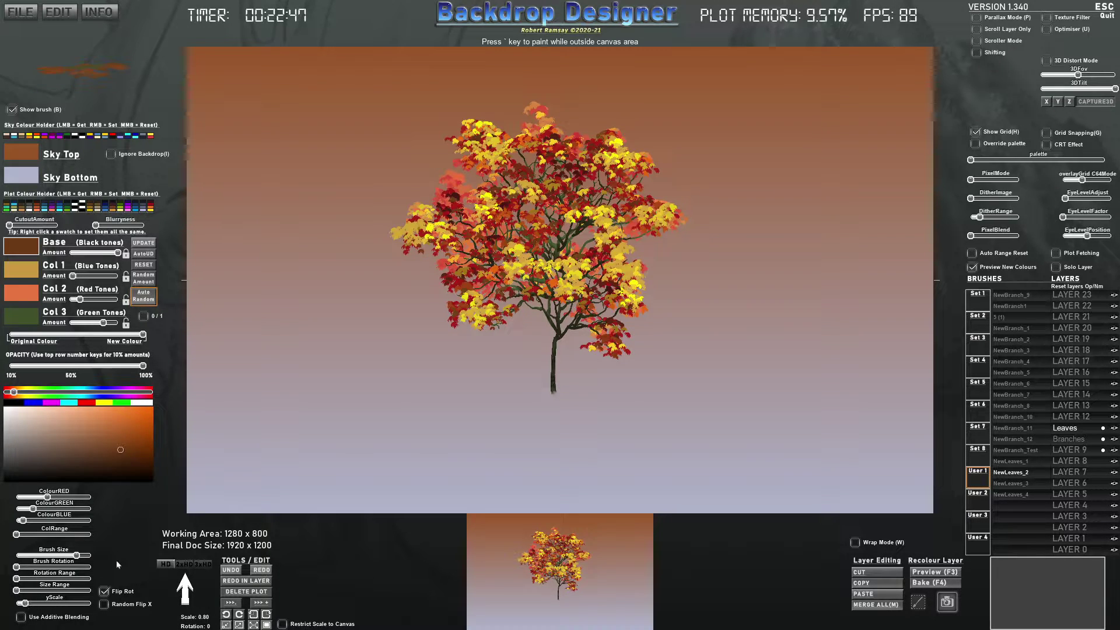
- Reduce the leaf brush to scale 0.50 and select NewLeaves_1 through NewLeaves_4 together as the painting brushes
{"action": "scroll", "coordinate": [582, 388], "scroll_direction": "down", "scroll_amount": 1}
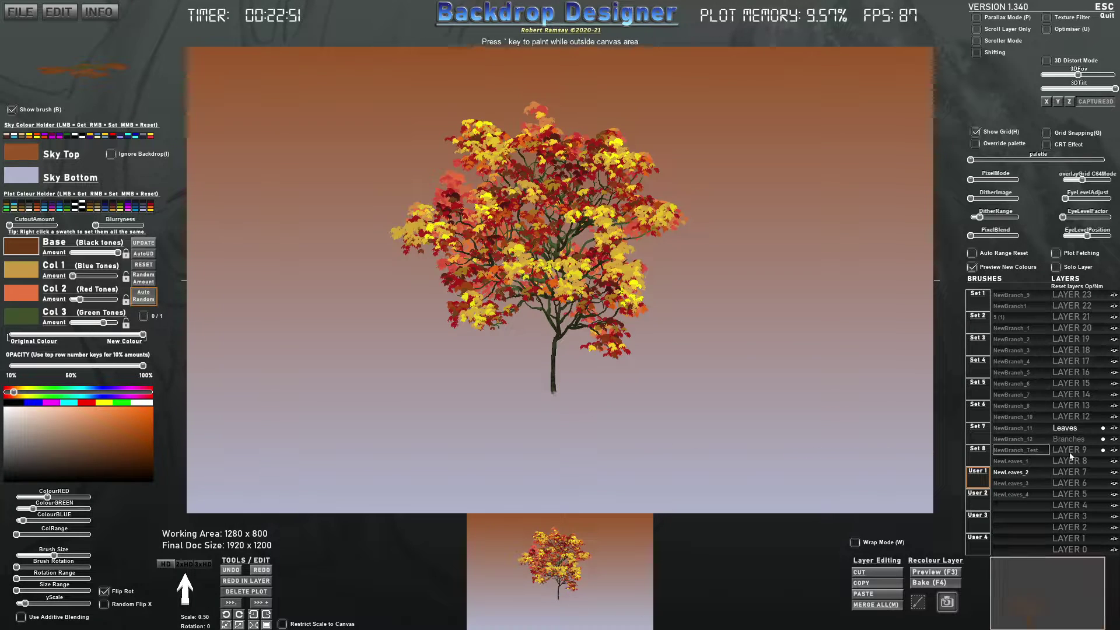
{"action": "left_click", "coordinate": [1012, 461]}
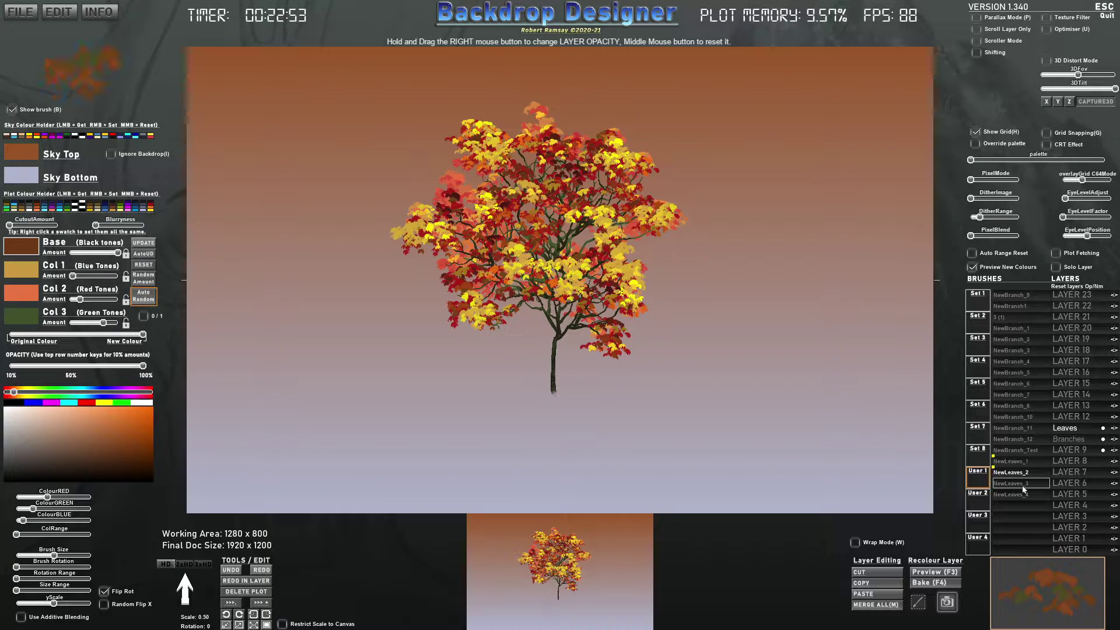
{"action": "left_click", "coordinate": [1012, 494]}
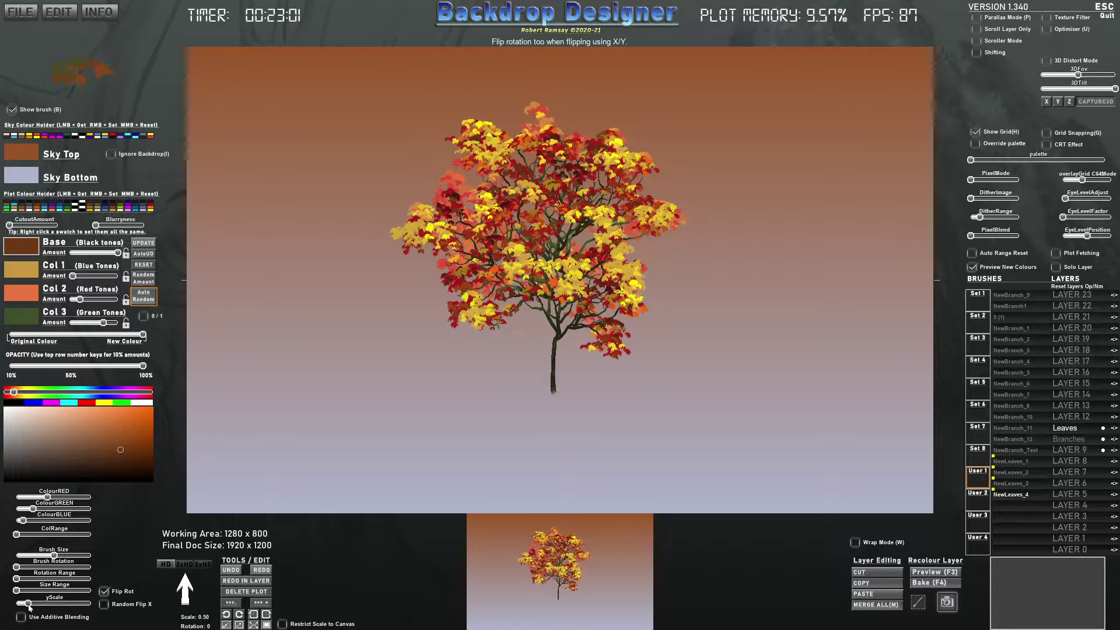
- Enable Random Flip X and stamp the first flattened brown and orange fallen leaves on the ground around the trunk's base
{"action": "left_click", "coordinate": [532, 394]}
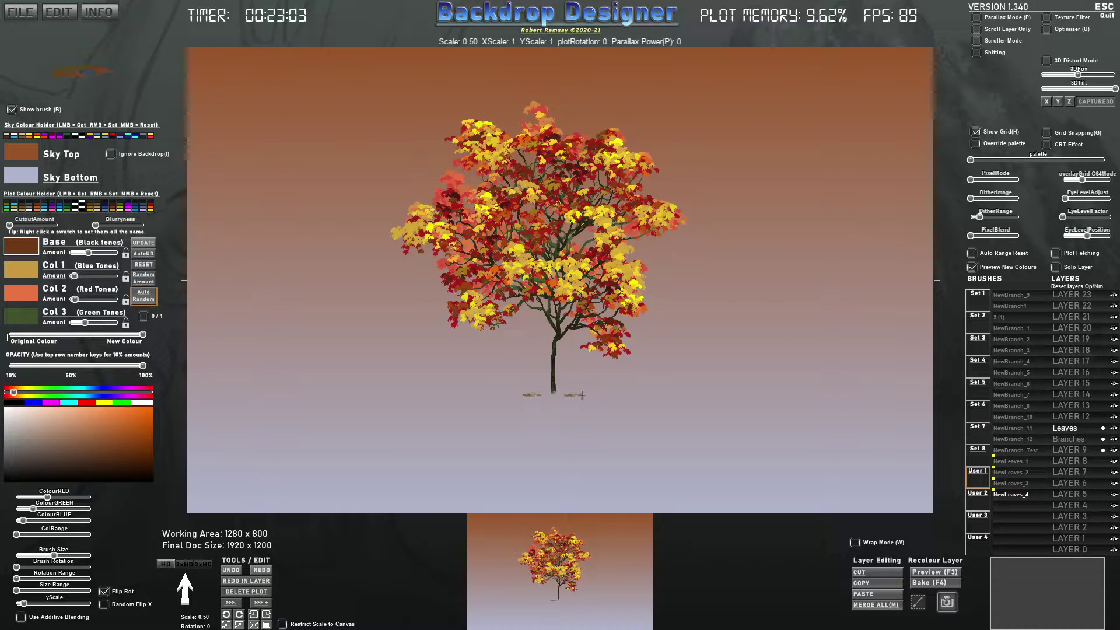
{"action": "left_click", "coordinate": [583, 395]}
{"action": "left_click", "coordinate": [106, 604]}
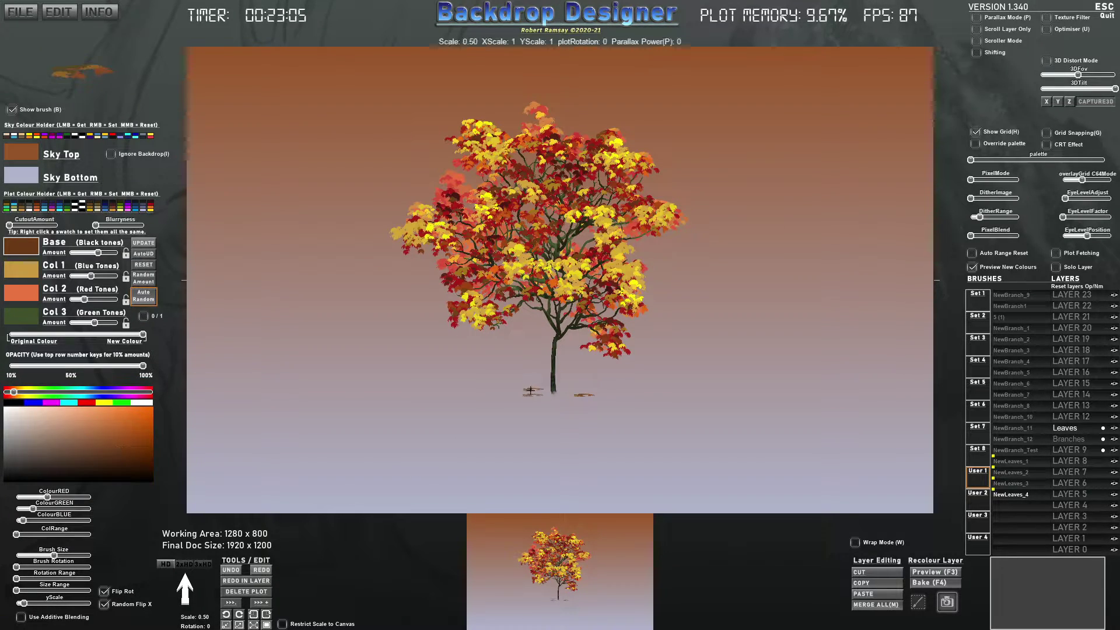
{"action": "left_click", "coordinate": [544, 392]}
{"action": "left_click", "coordinate": [478, 399]}
{"action": "left_click", "coordinate": [504, 398]}
{"action": "left_click", "coordinate": [556, 400]}
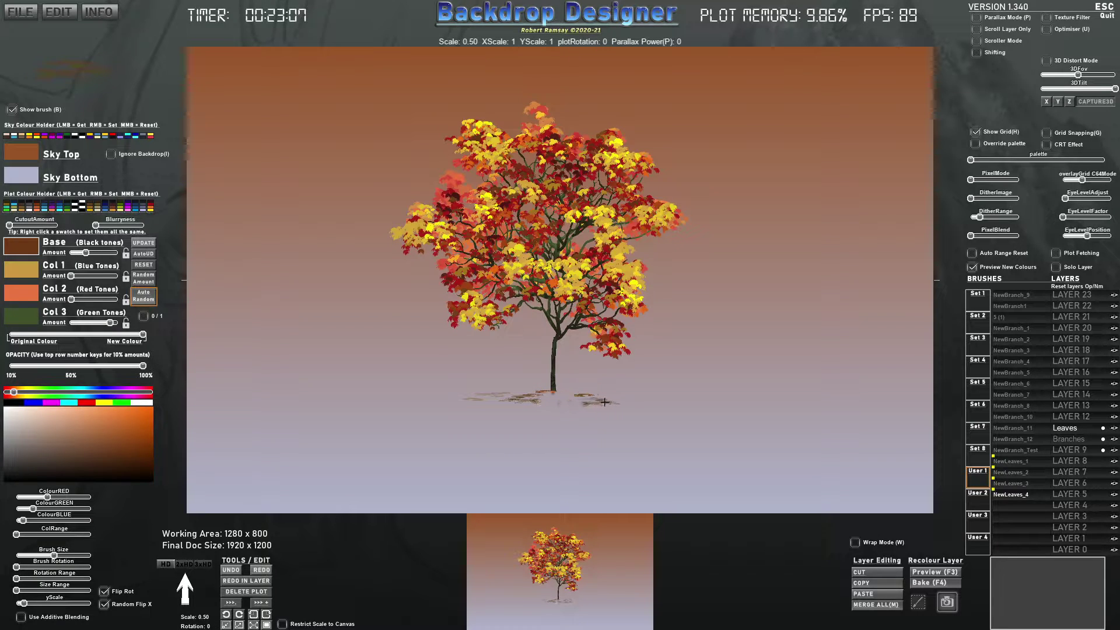
{"action": "left_click", "coordinate": [626, 401]}
{"action": "left_click", "coordinate": [572, 408]}
{"action": "left_click", "coordinate": [434, 391]}
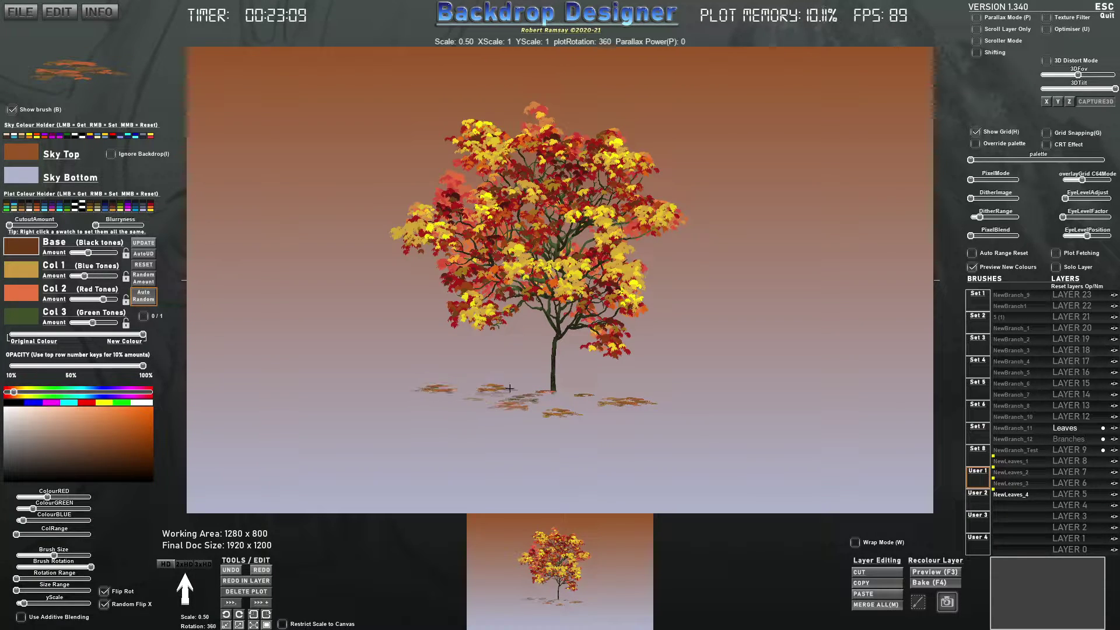
- Fill out the carpet of fallen leaves by stamping more flattened clusters on both sides of the trunk
{"action": "left_click", "coordinate": [551, 393]}
{"action": "left_click", "coordinate": [443, 400]}
{"action": "left_click", "coordinate": [434, 401]}
{"action": "left_click", "coordinate": [561, 409]}
{"action": "left_click", "coordinate": [583, 402]}
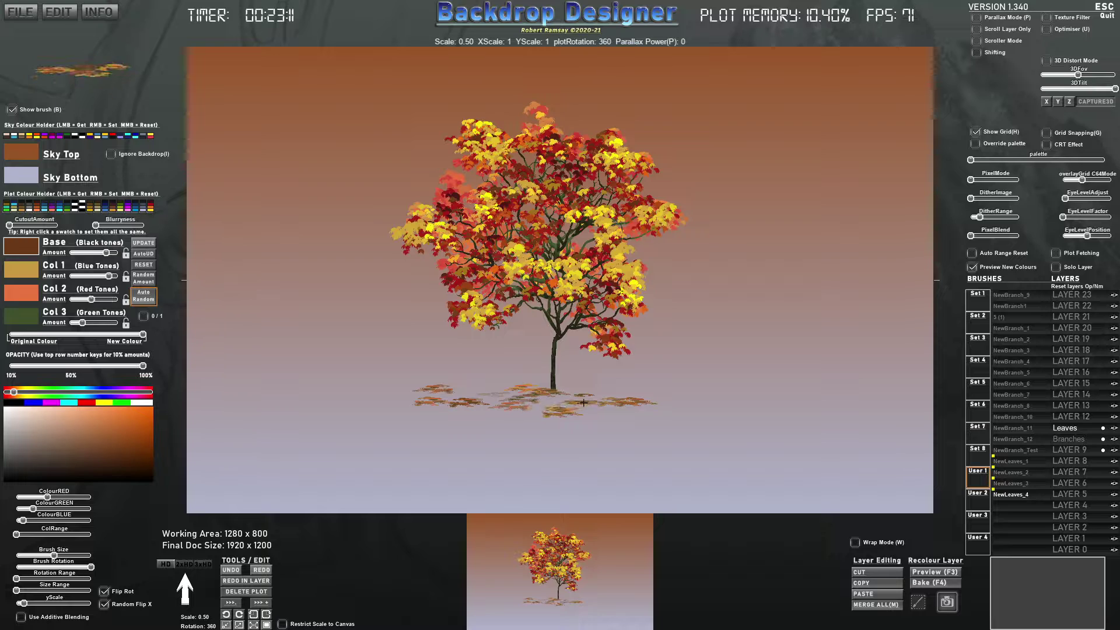
{"action": "left_click", "coordinate": [647, 400]}
{"action": "left_click", "coordinate": [583, 394]}
{"action": "left_click", "coordinate": [595, 391]}
{"action": "left_click", "coordinate": [583, 401]}
{"action": "left_click", "coordinate": [567, 407]}
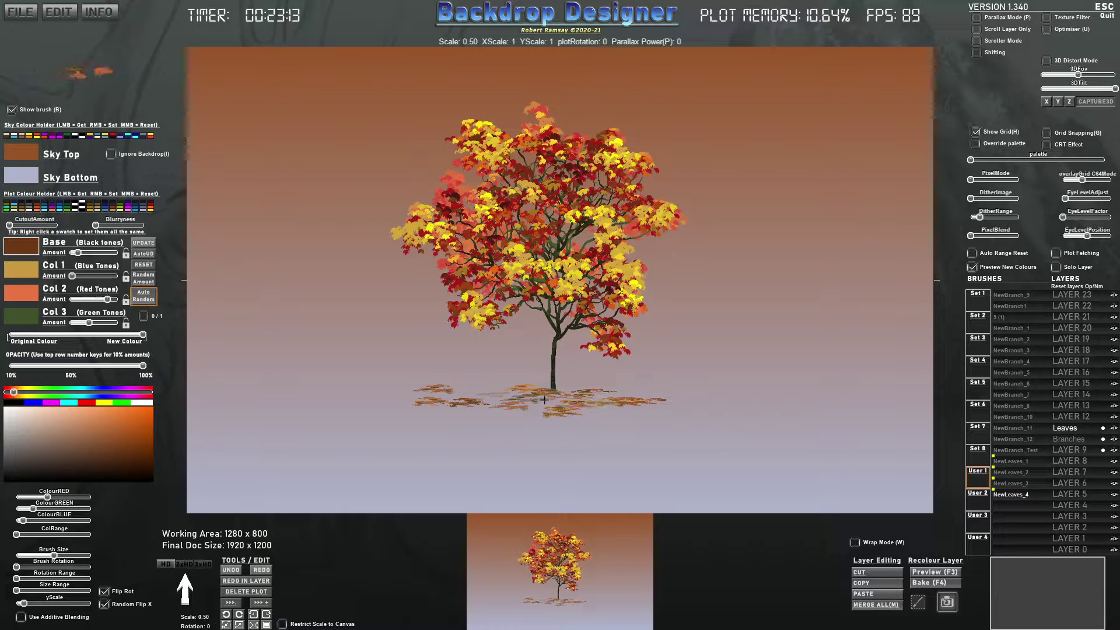
{"action": "left_click", "coordinate": [539, 400]}
{"action": "left_click", "coordinate": [507, 414]}
{"action": "left_click", "coordinate": [480, 405]}
- Raise the leaf brush's yScale slightly and lock its Base, Col 1 and Col 2 amounts at minimum
{"action": "left_click", "coordinate": [31, 604]}
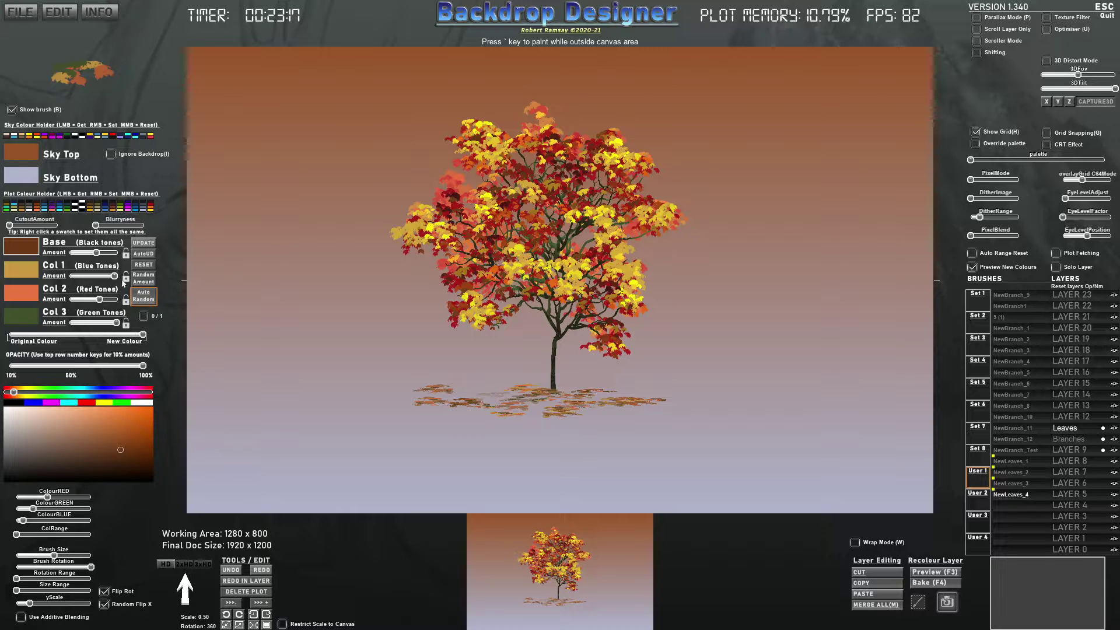
{"action": "left_click_drag", "start_coordinate": [115, 276], "coordinate": [56, 278]}
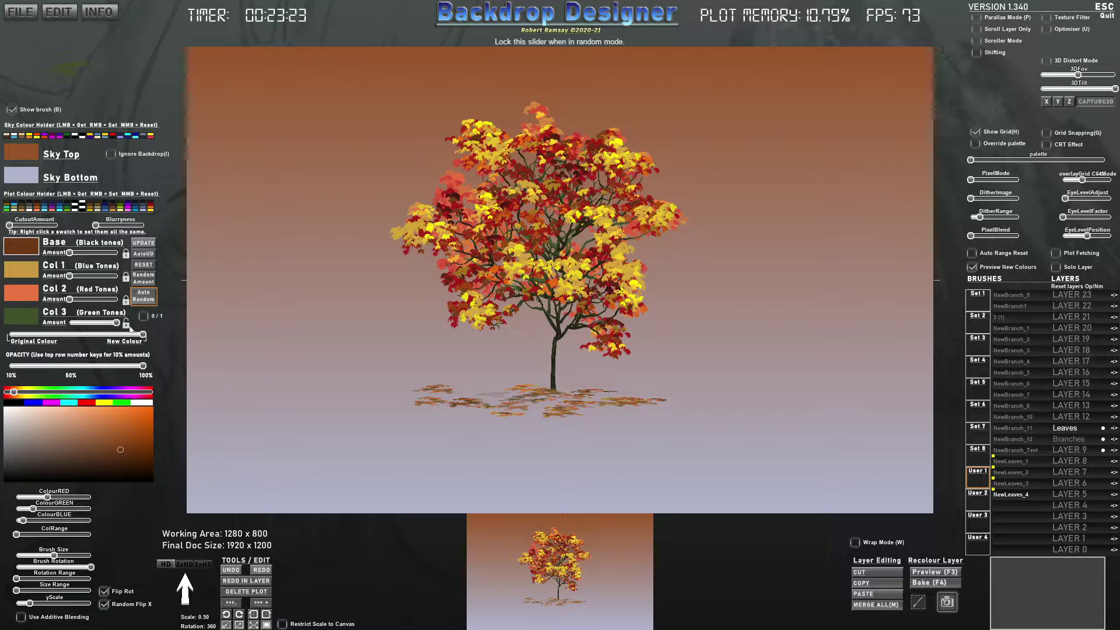
- Recolour the leaf brush's Col 3 green tones to golden yellow and stamp them over the fallen leaves with randomised amounts
{"action": "left_click", "coordinate": [36, 314]}
{"action": "left_click_drag", "start_coordinate": [39, 393], "coordinate": [24, 393]}
{"action": "left_click_drag", "start_coordinate": [101, 439], "coordinate": [113, 426]}
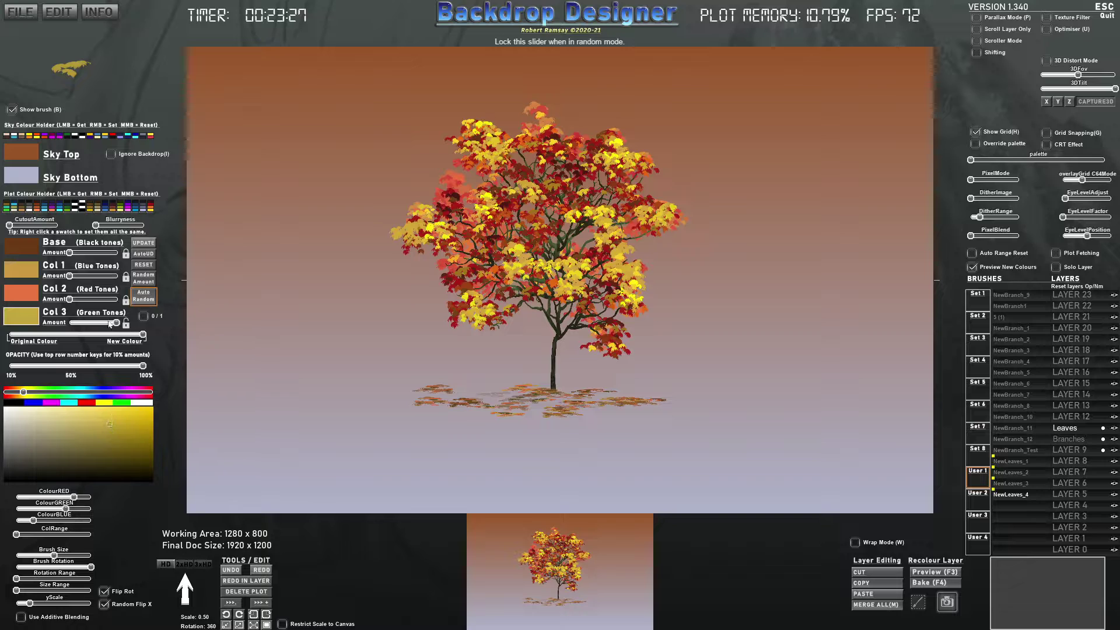
{"action": "left_click", "coordinate": [152, 281]}
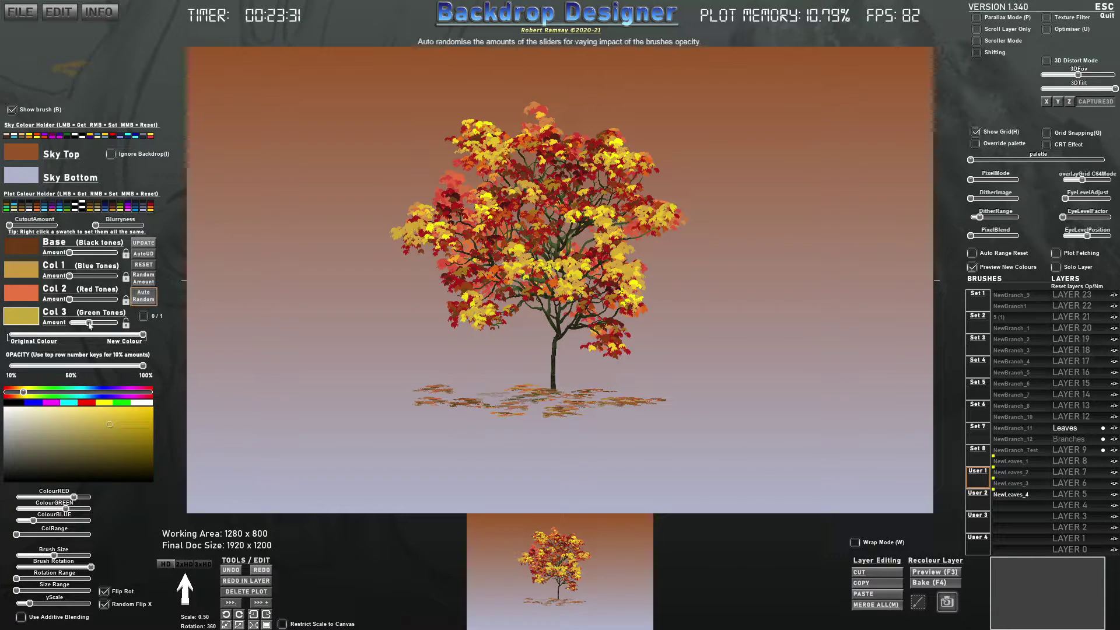
{"action": "left_click_drag", "start_coordinate": [69, 323], "coordinate": [119, 323]}
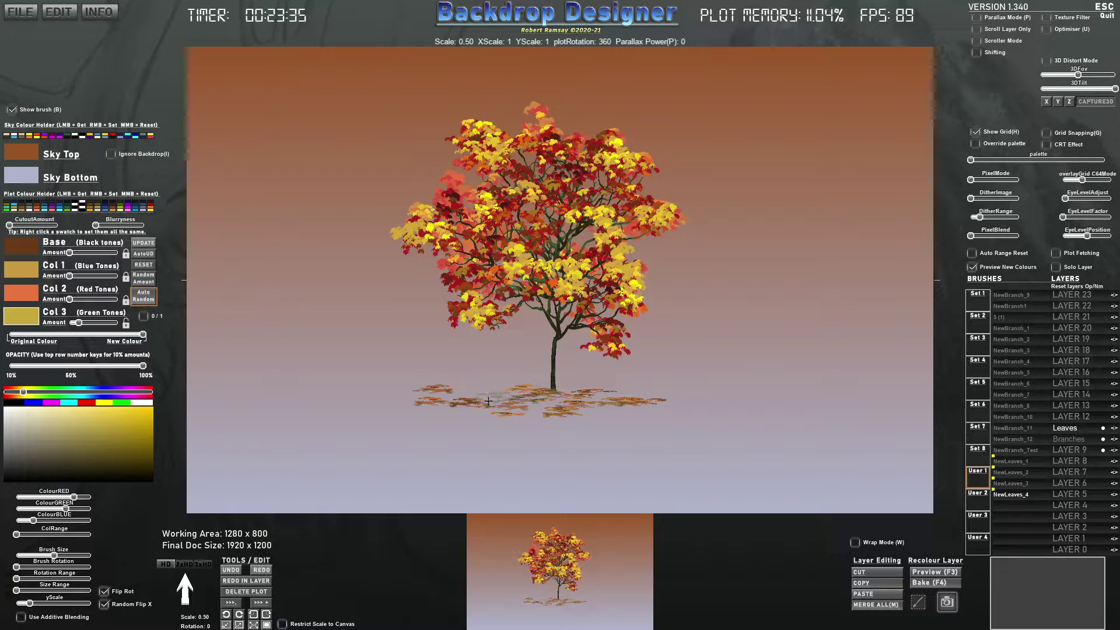
{"action": "left_click_drag", "start_coordinate": [114, 322], "coordinate": [81, 323]}
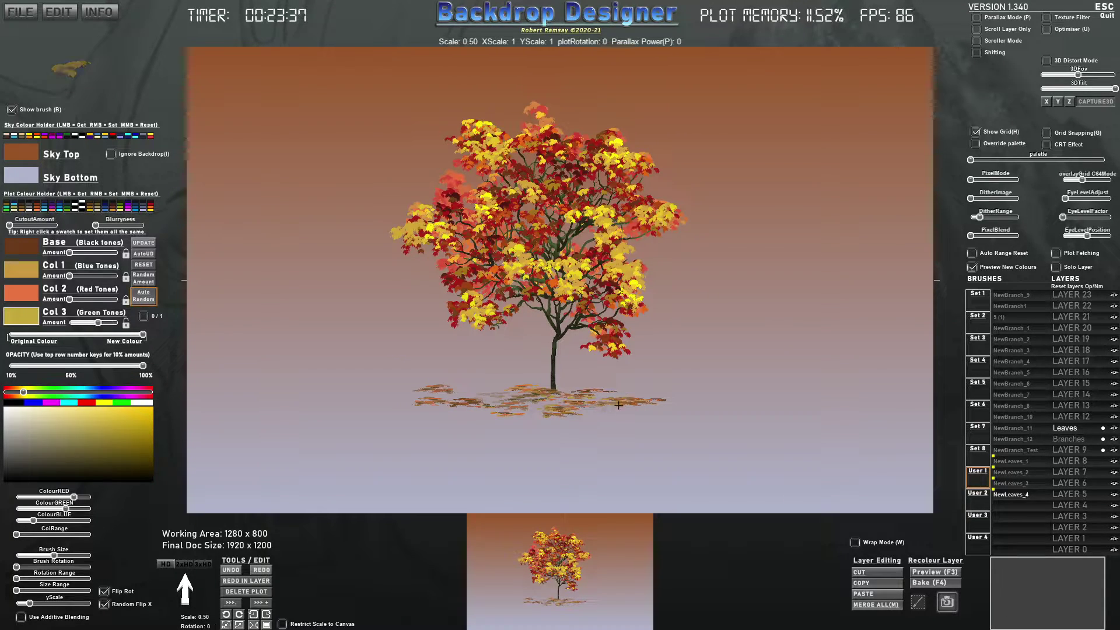
- Lighten Col 3 to pale yellow and paint highlights across the fallen leaves beneath the tree
{"action": "left_click", "coordinate": [91, 411]}
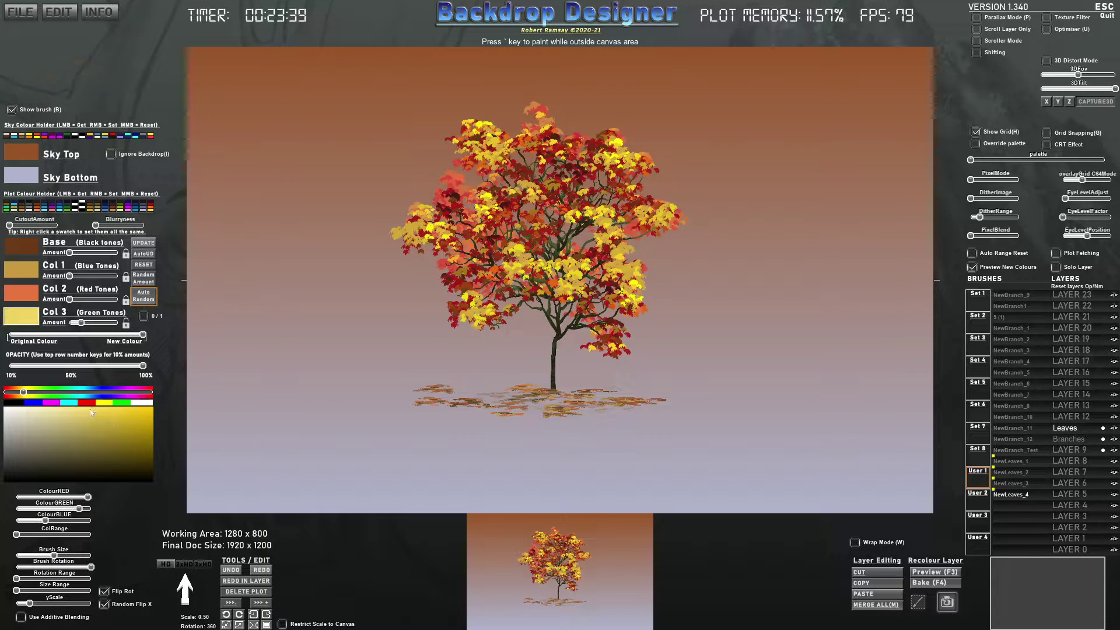
{"action": "mouse_move", "coordinate": [491, 392]}
{"action": "left_mouse_down"}
{"action": "mouse_move", "coordinate": [551, 404]}
{"action": "mouse_move", "coordinate": [534, 408]}
{"action": "mouse_move", "coordinate": [614, 406]}
{"action": "left_mouse_up"}
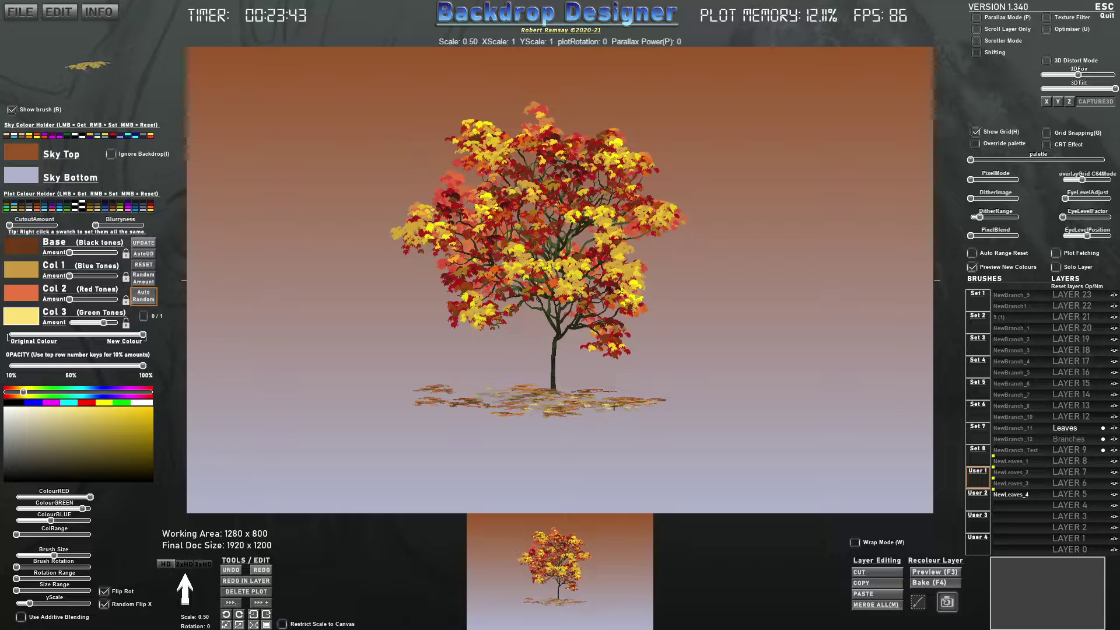
{"action": "left_click_drag", "start_coordinate": [431, 395], "coordinate": [571, 399]}
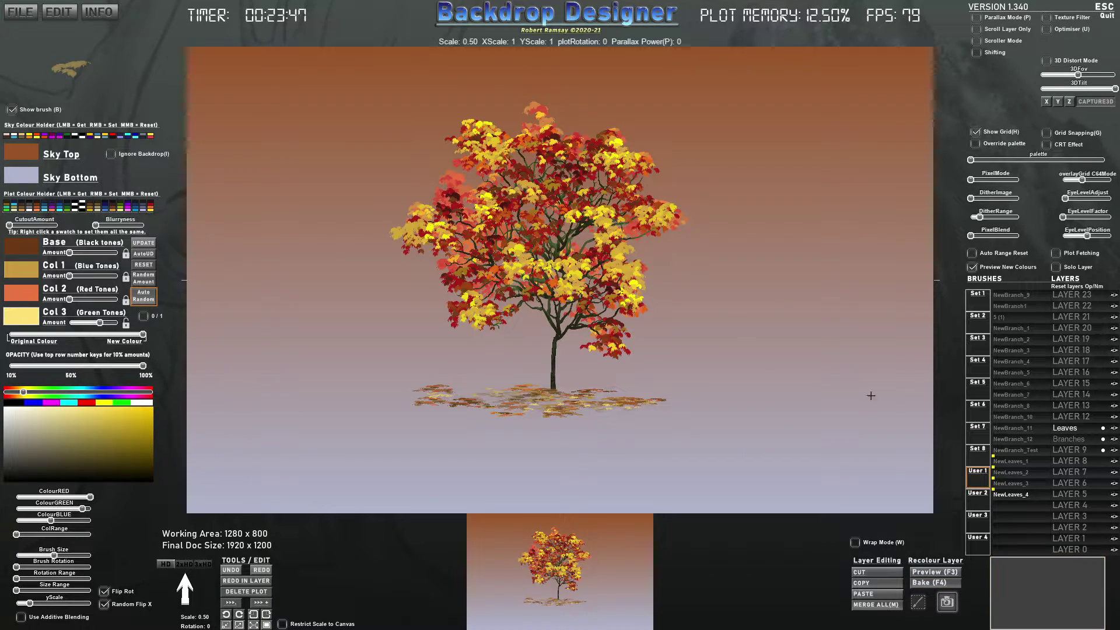
- Capture the whole tree with its fallen leaves as a new brush named AutumnTree
{"action": "left_click", "coordinate": [917, 599]}
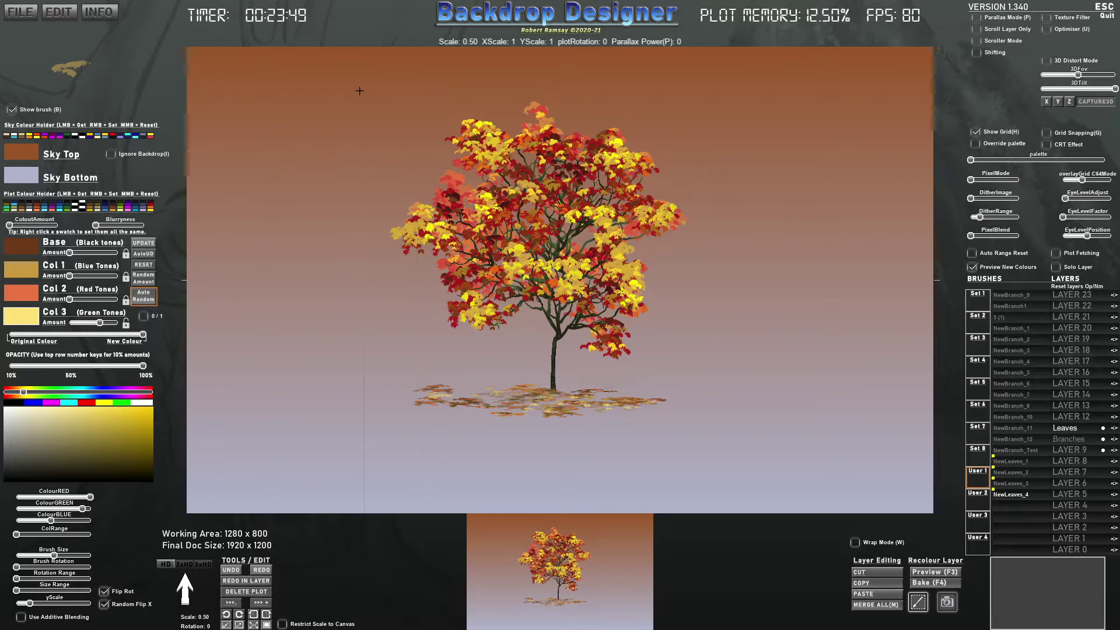
{"action": "mouse_move", "coordinate": [367, 87]}
{"action": "left_mouse_down"}
{"action": "mouse_move", "coordinate": [709, 439]}
{"action": "mouse_move", "coordinate": [698, 432]}
{"action": "left_mouse_up"}
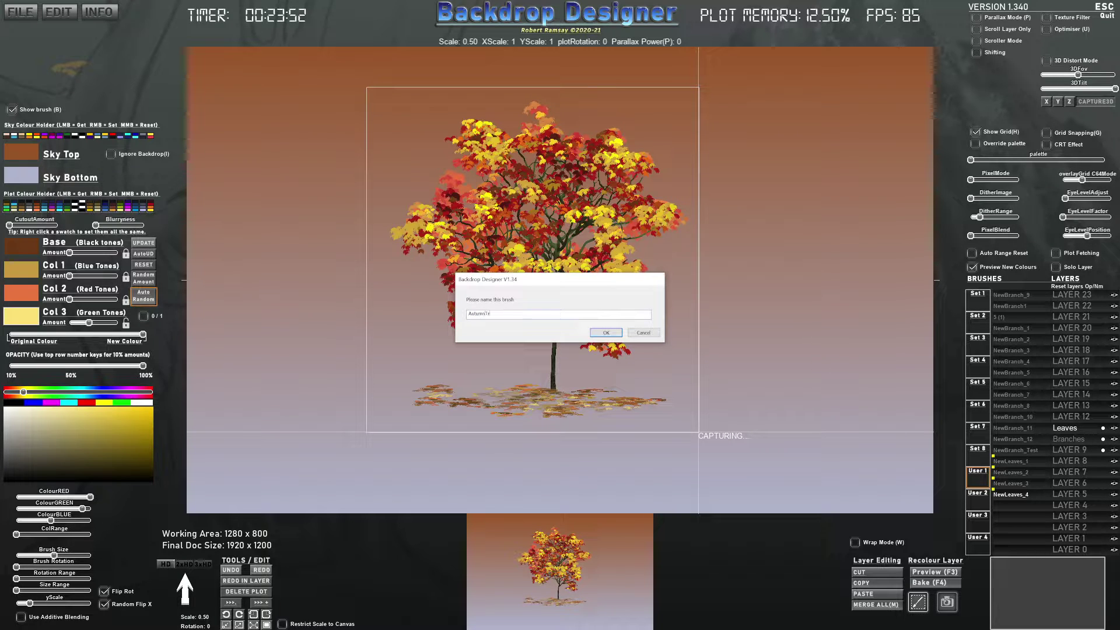
{"action": "left_click", "coordinate": [606, 334]}
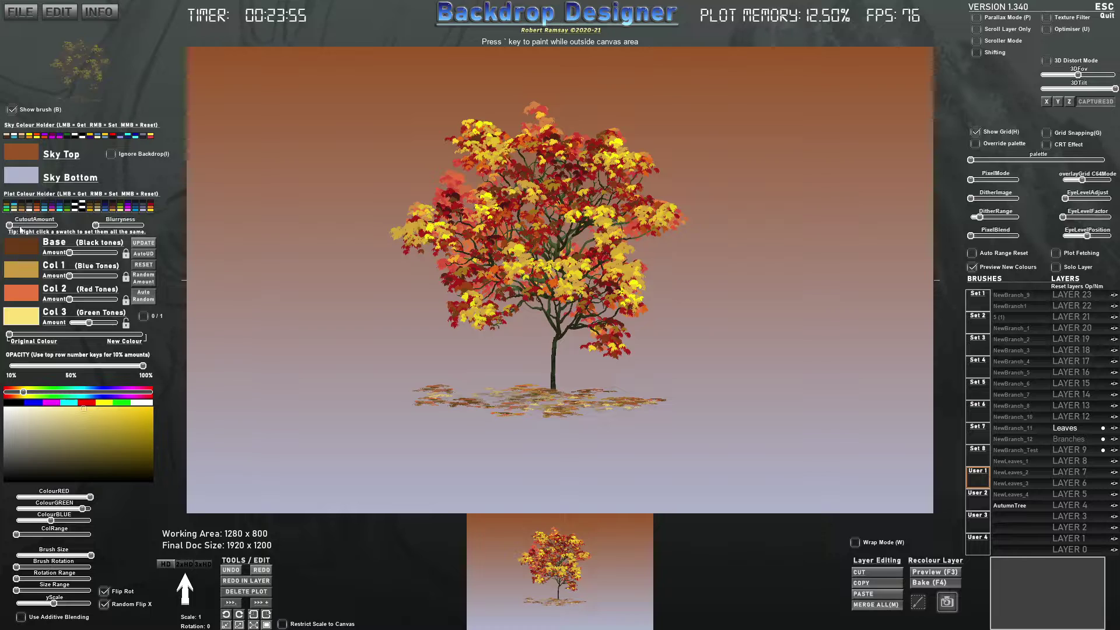
- Reset the AutumnTree brush's colour amounts and compare its original and new colours, ending fully on the new colour
{"action": "mouse_move", "coordinate": [21, 230]}
{"action": "left_mouse_down"}
{"action": "mouse_move", "coordinate": [67, 226]}
{"action": "mouse_move", "coordinate": [2, 232]}
{"action": "left_mouse_up"}
{"action": "left_click_drag", "start_coordinate": [10, 334], "coordinate": [143, 336]}
{"action": "left_click_drag", "start_coordinate": [53, 342], "coordinate": [8, 339]}
{"action": "left_click", "coordinate": [143, 264]}
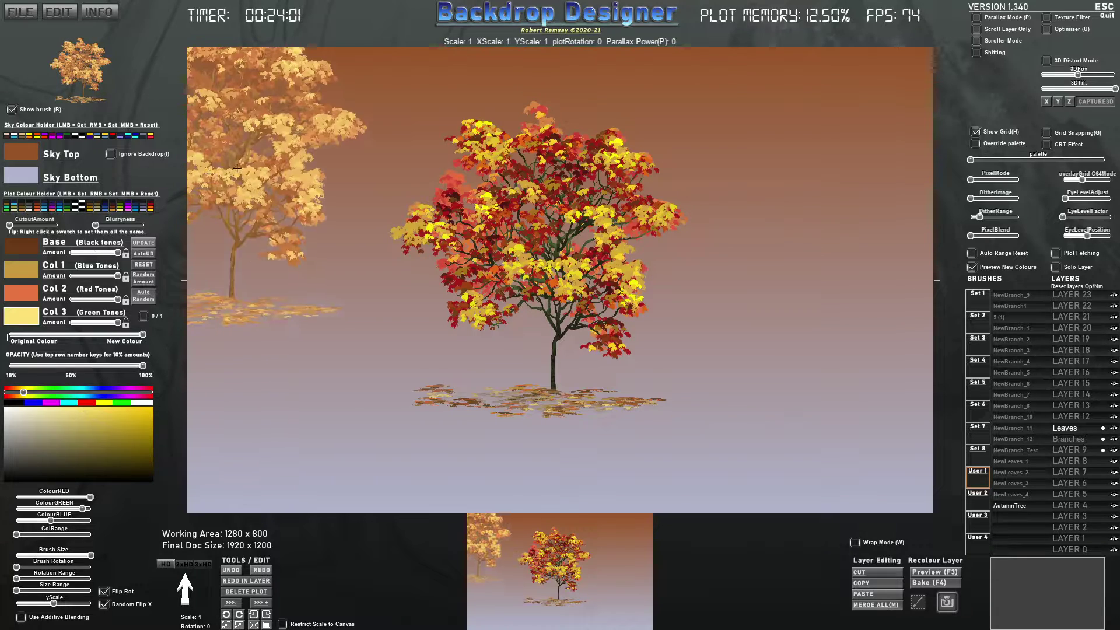
{"action": "left_click_drag", "start_coordinate": [114, 335], "coordinate": [8, 336]}
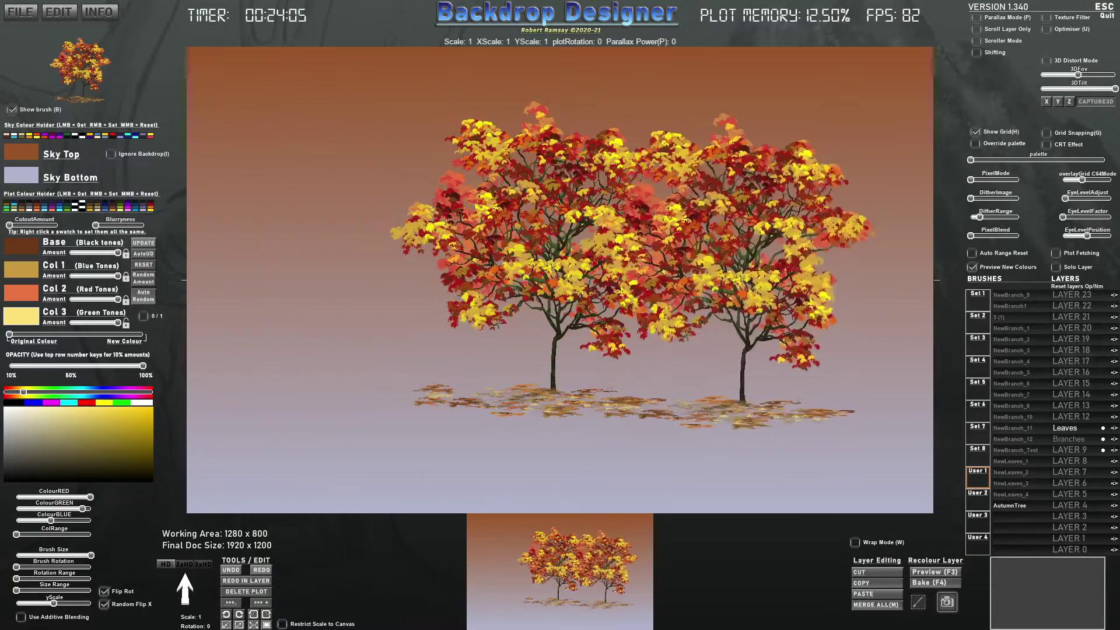
{"action": "mouse_move", "coordinate": [23, 334]}
{"action": "left_mouse_down"}
{"action": "mouse_move", "coordinate": [113, 335]}
{"action": "mouse_move", "coordinate": [18, 338]}
{"action": "left_mouse_up"}
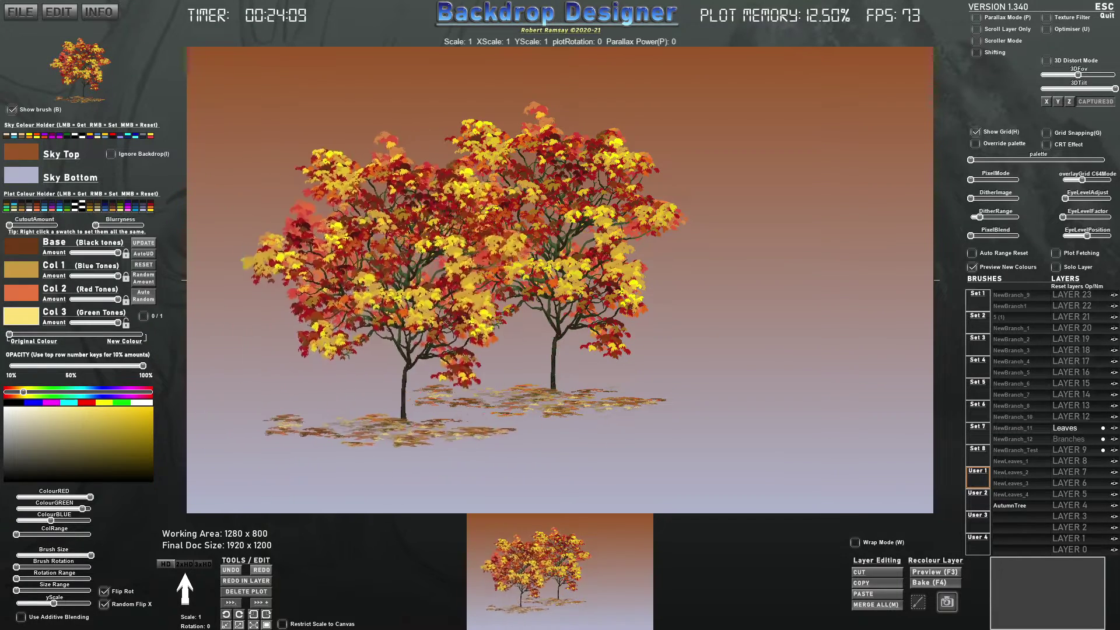
{"action": "left_click_drag", "start_coordinate": [35, 332], "coordinate": [150, 336]}
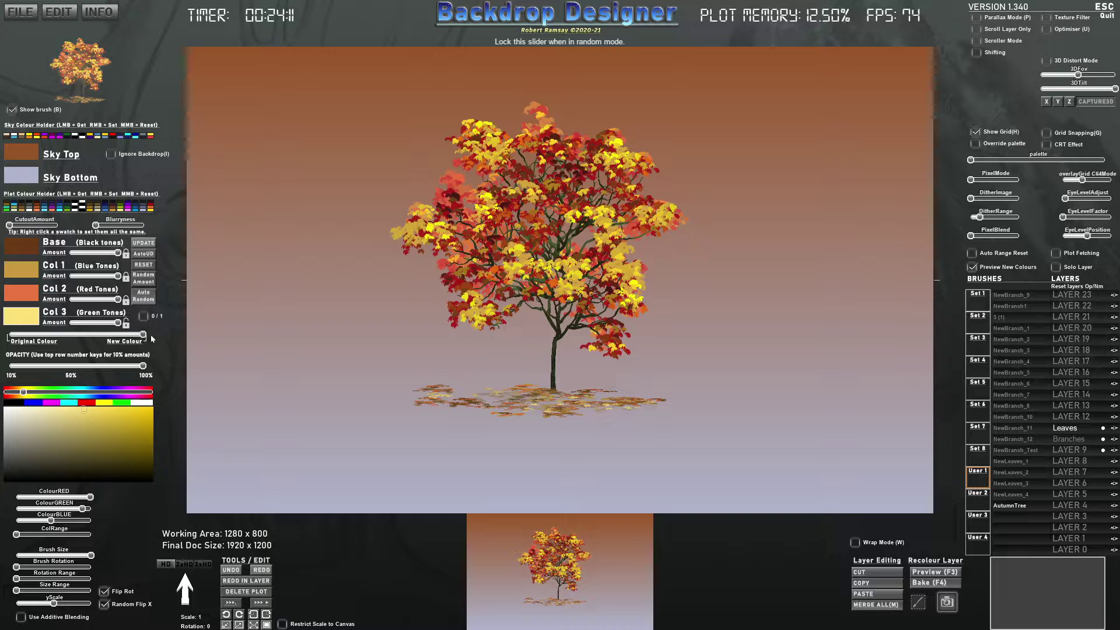
- Recolour the AutumnTree brush's Col 2 red tones to dark teal
{"action": "left_click", "coordinate": [28, 301]}
{"action": "left_click_drag", "start_coordinate": [44, 395], "coordinate": [84, 393]}
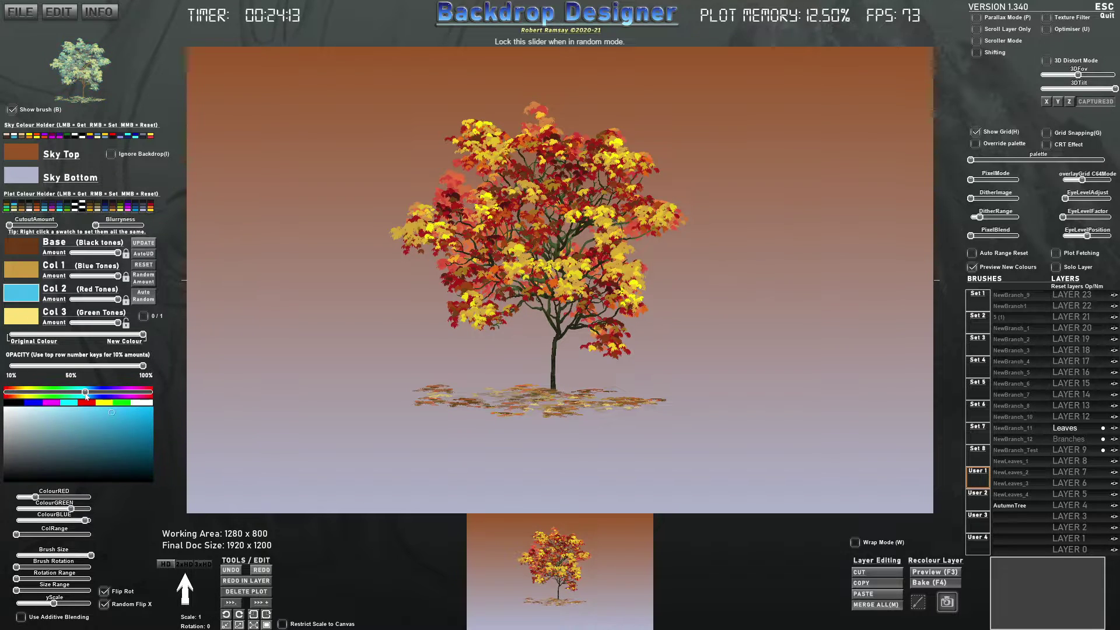
{"action": "left_click_drag", "start_coordinate": [121, 455], "coordinate": [113, 440]}
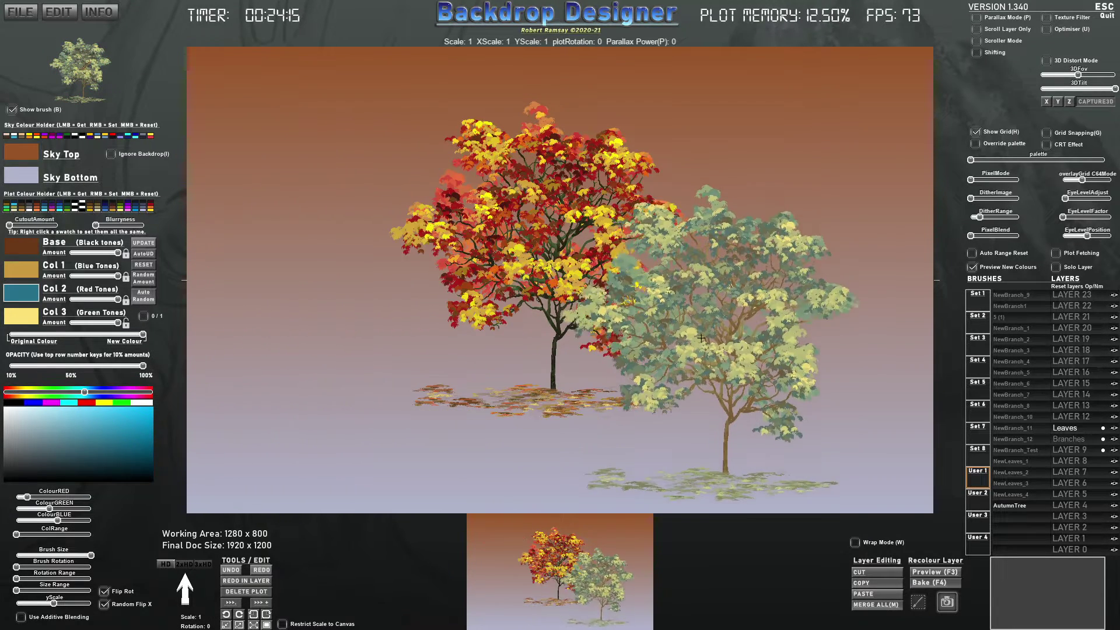
- Reduce the AutumnTree brush to scale 0.77, with Random Flip X off, and stamp it on Layer 12 to the right of the original tree
{"action": "scroll", "coordinate": [692, 313], "scroll_direction": "down", "scroll_amount": 2}
{"action": "scroll", "coordinate": [692, 313], "scroll_direction": "down", "scroll_amount": 1}
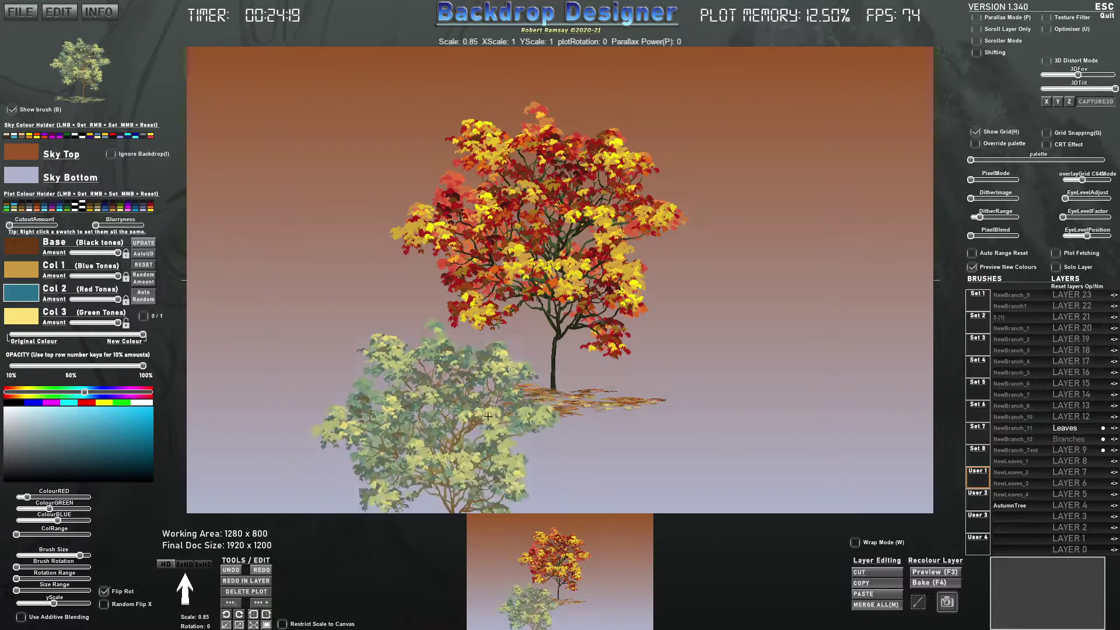
{"action": "scroll", "coordinate": [785, 304], "scroll_direction": "down", "scroll_amount": 2}
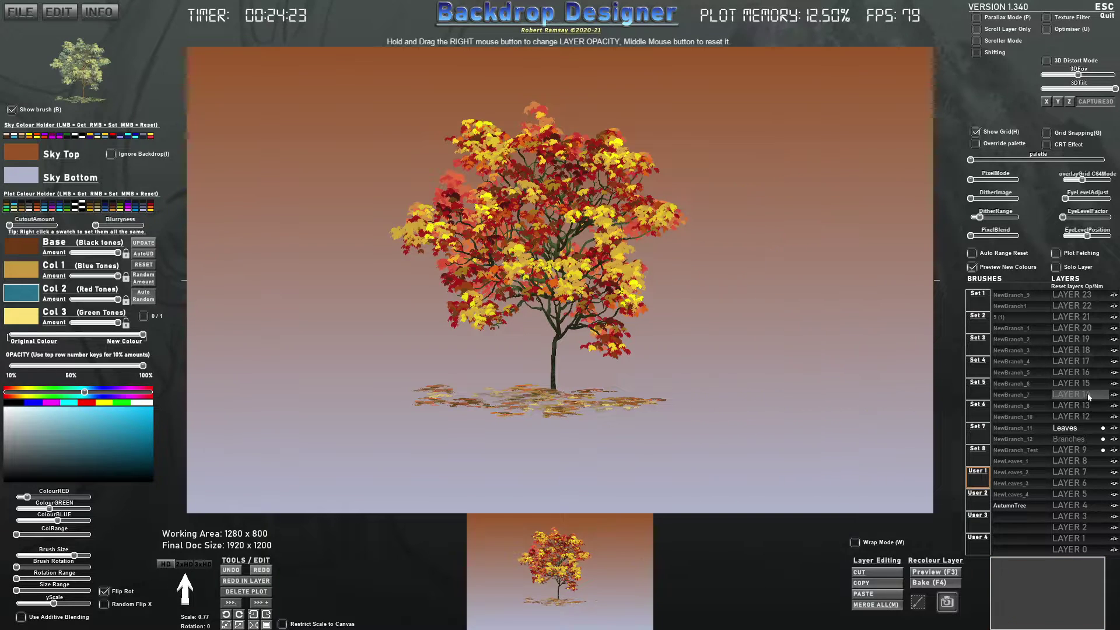
{"action": "left_click", "coordinate": [1070, 416]}
{"action": "left_click", "coordinate": [793, 296]}
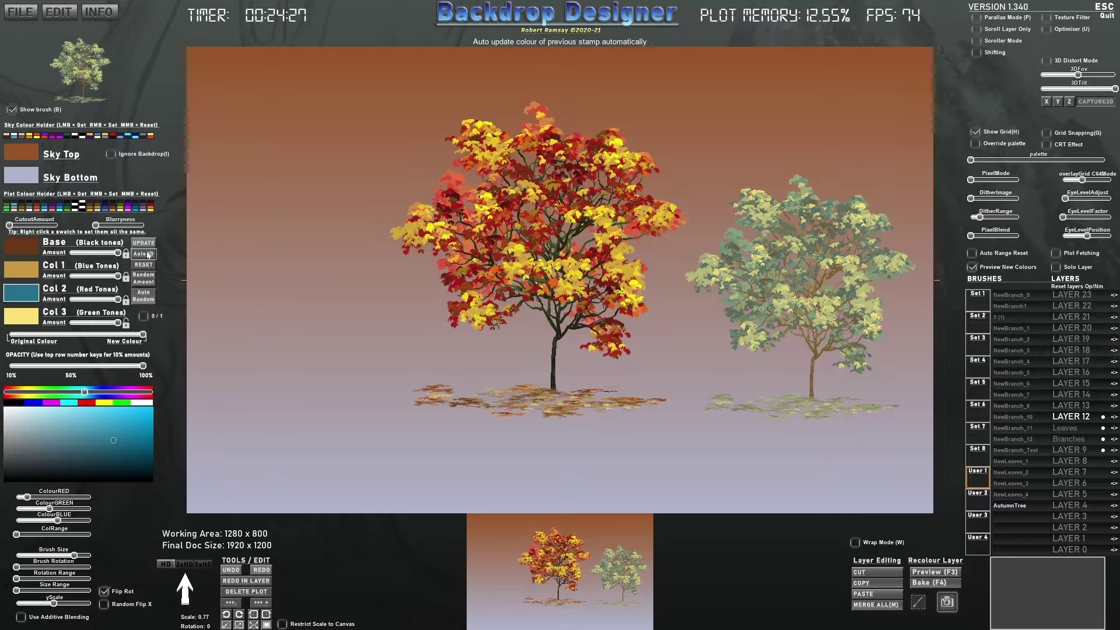
- With AutoUD on and the brush preview hidden, set the stamped tree's Col 1 to golden orange and Col 3 amount to maximum
{"action": "mouse_move", "coordinate": [118, 323]}
{"action": "left_mouse_down"}
{"action": "mouse_move", "coordinate": [80, 325]}
{"action": "mouse_move", "coordinate": [90, 301]}
{"action": "mouse_move", "coordinate": [122, 307]}
{"action": "left_mouse_up"}
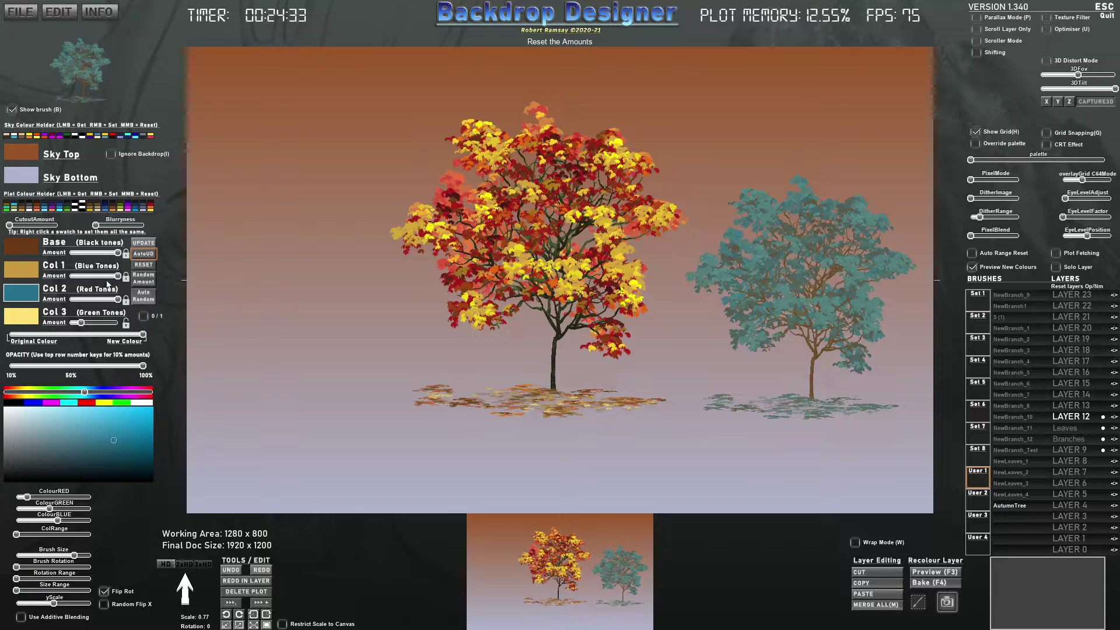
{"action": "left_click", "coordinate": [21, 269]}
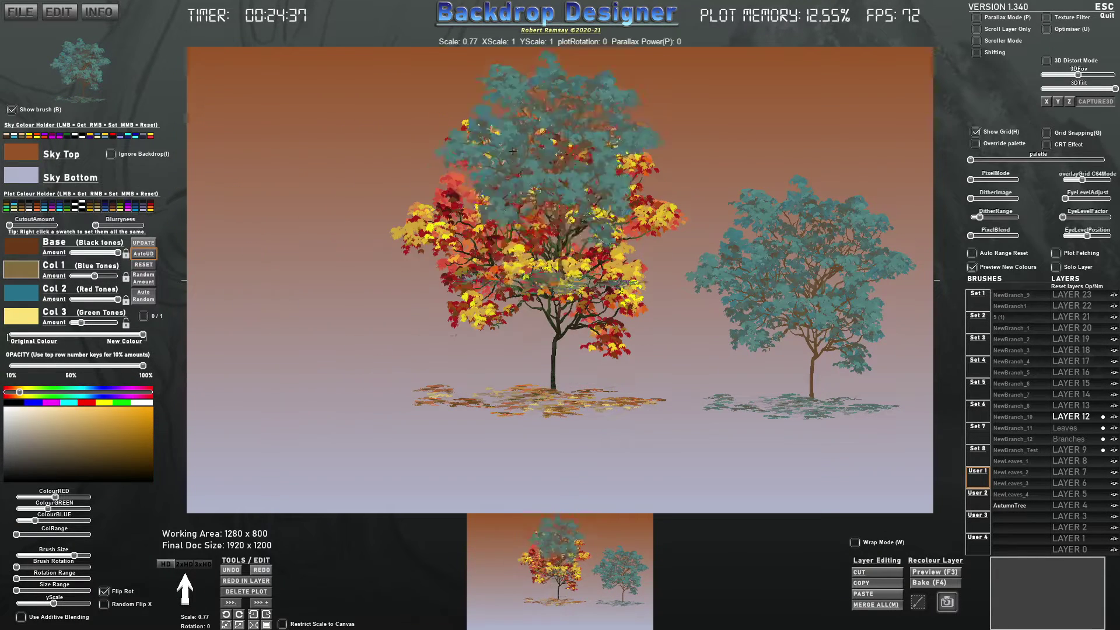
{"action": "key", "text": "b"}
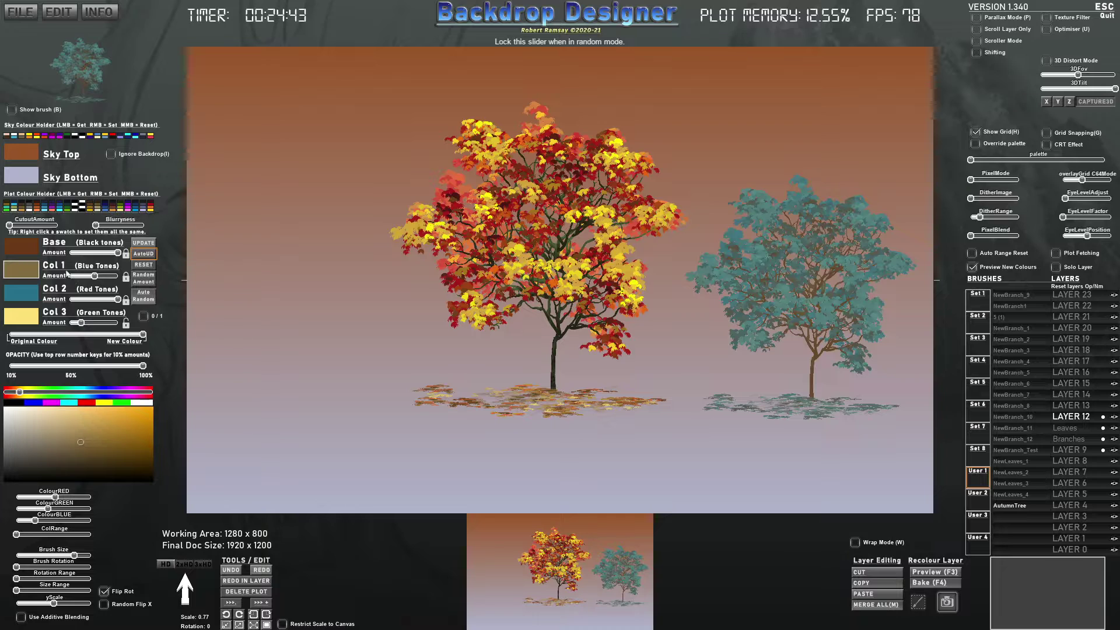
{"action": "mouse_move", "coordinate": [115, 430]}
{"action": "left_mouse_down"}
{"action": "mouse_move", "coordinate": [93, 420]}
{"action": "mouse_move", "coordinate": [115, 423]}
{"action": "left_mouse_up"}
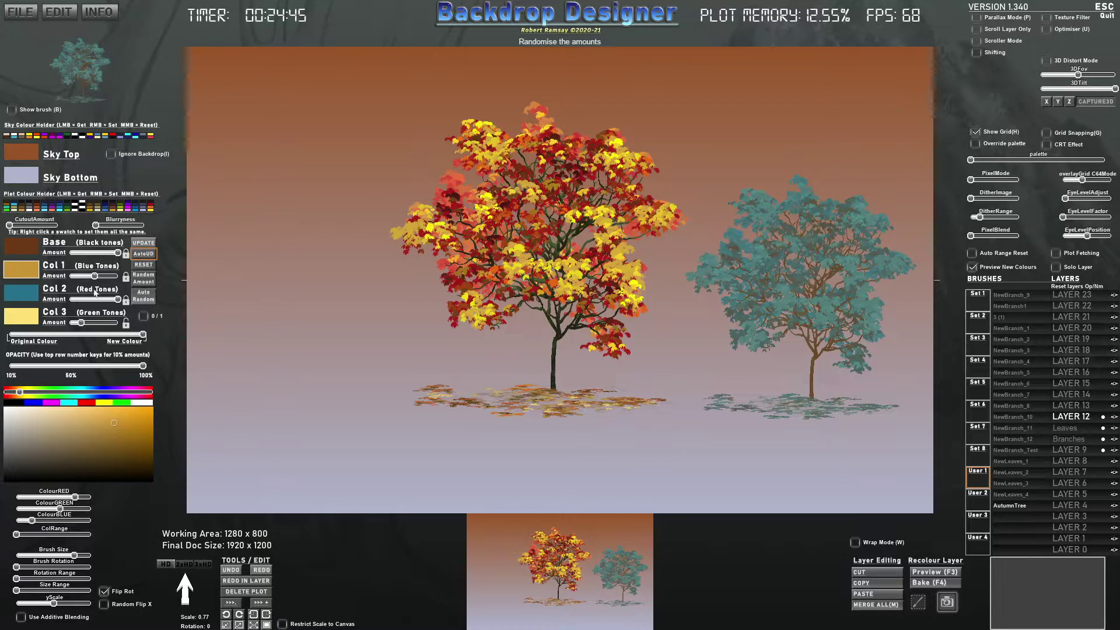
{"action": "left_click_drag", "start_coordinate": [83, 324], "coordinate": [120, 326]}
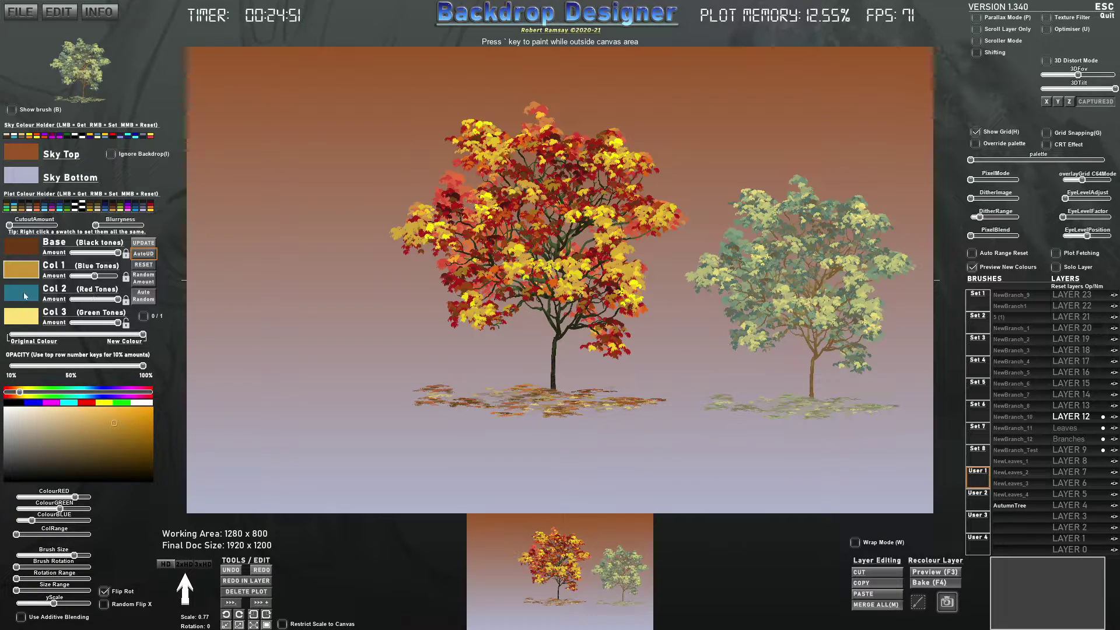
- Recolour the stamped tree's Col 2 red tones to purple and its Col 3 green tones to light blue
{"action": "left_click", "coordinate": [25, 296]}
{"action": "mouse_move", "coordinate": [96, 408]}
{"action": "left_mouse_down"}
{"action": "mouse_move", "coordinate": [52, 430]}
{"action": "mouse_move", "coordinate": [104, 423]}
{"action": "left_mouse_up"}
{"action": "mouse_move", "coordinate": [84, 393]}
{"action": "left_mouse_down"}
{"action": "mouse_move", "coordinate": [30, 392]}
{"action": "mouse_move", "coordinate": [152, 391]}
{"action": "mouse_move", "coordinate": [119, 392]}
{"action": "mouse_move", "coordinate": [140, 444]}
{"action": "mouse_move", "coordinate": [140, 423]}
{"action": "left_mouse_up"}
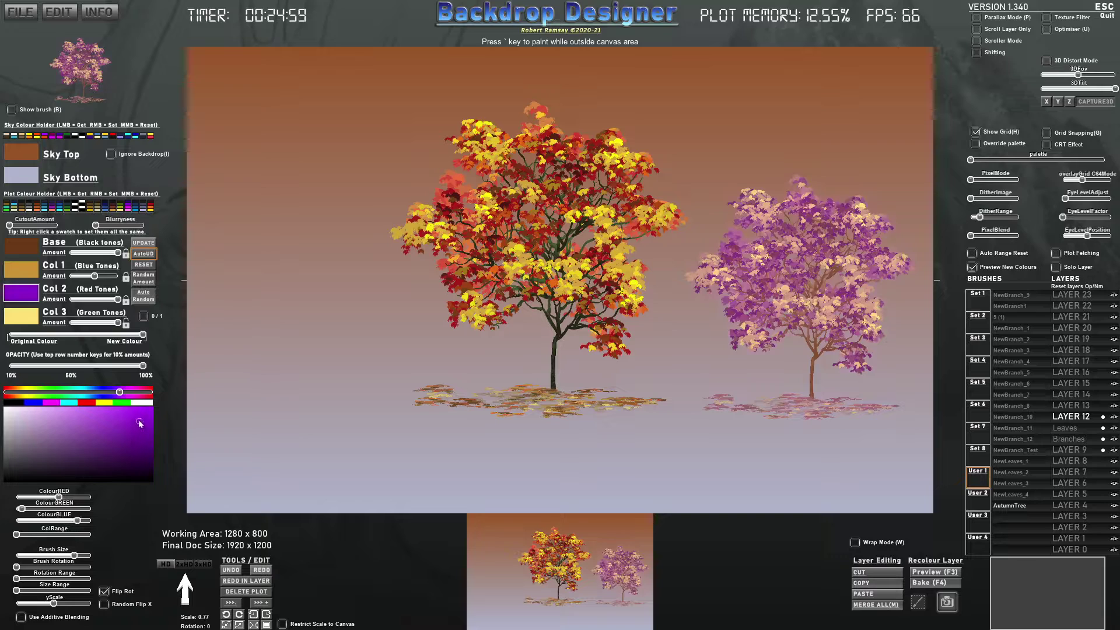
{"action": "left_click", "coordinate": [27, 320]}
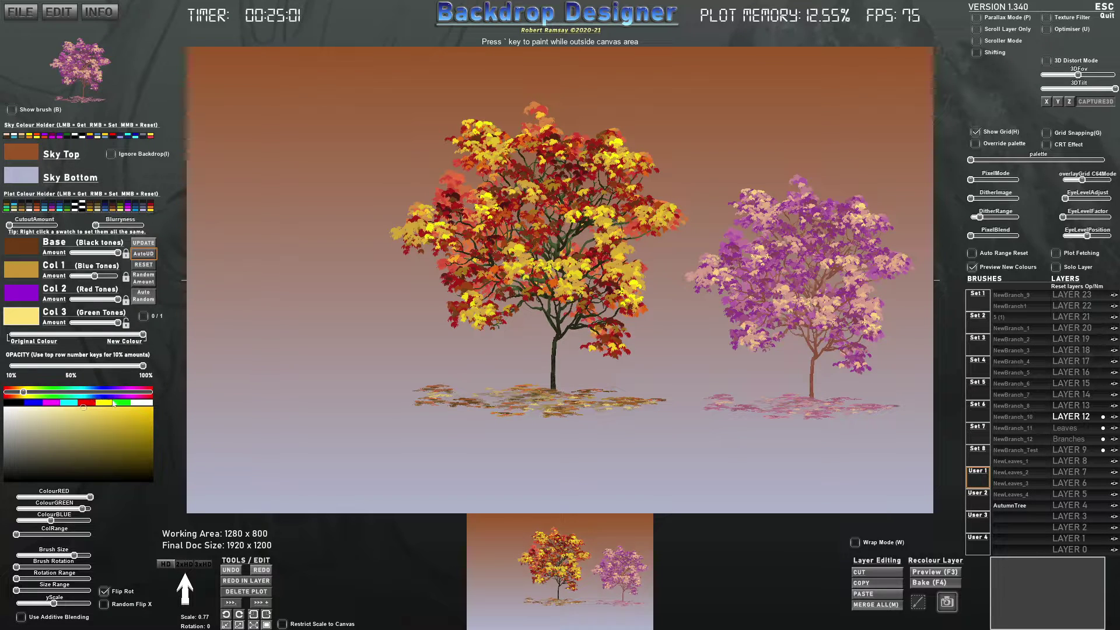
{"action": "mouse_move", "coordinate": [104, 429]}
{"action": "left_mouse_down"}
{"action": "mouse_move", "coordinate": [56, 410]}
{"action": "mouse_move", "coordinate": [142, 394]}
{"action": "left_mouse_up"}
{"action": "left_click_drag", "start_coordinate": [122, 394], "coordinate": [69, 412]}
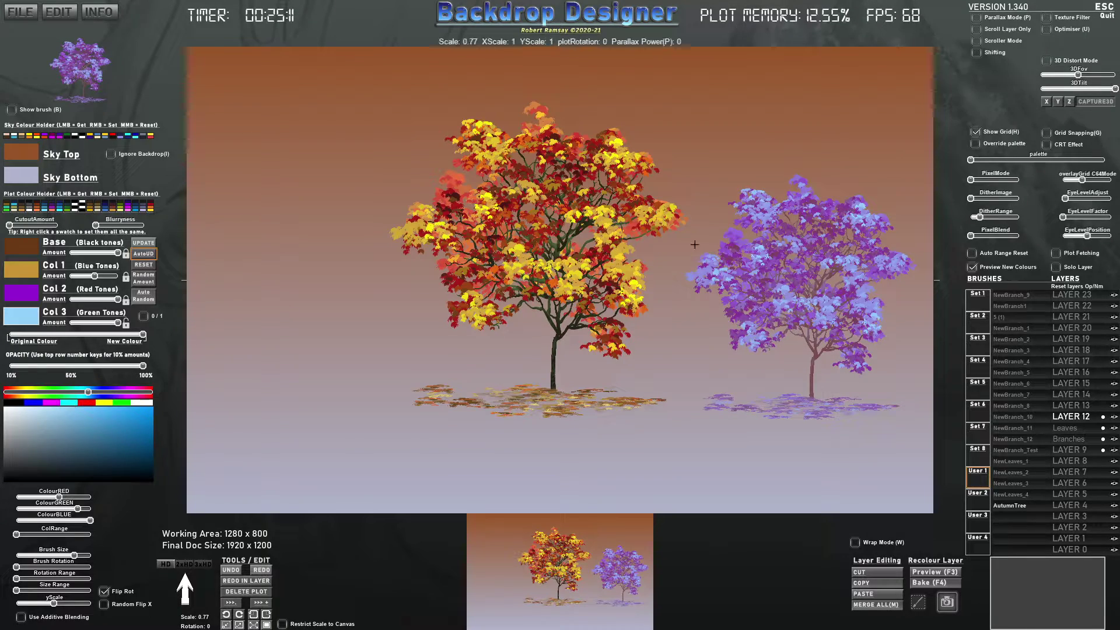
- Show the brush preview again, turn off Preview New Colours, and clear all plot data from the canvas
{"action": "key", "text": "b"}
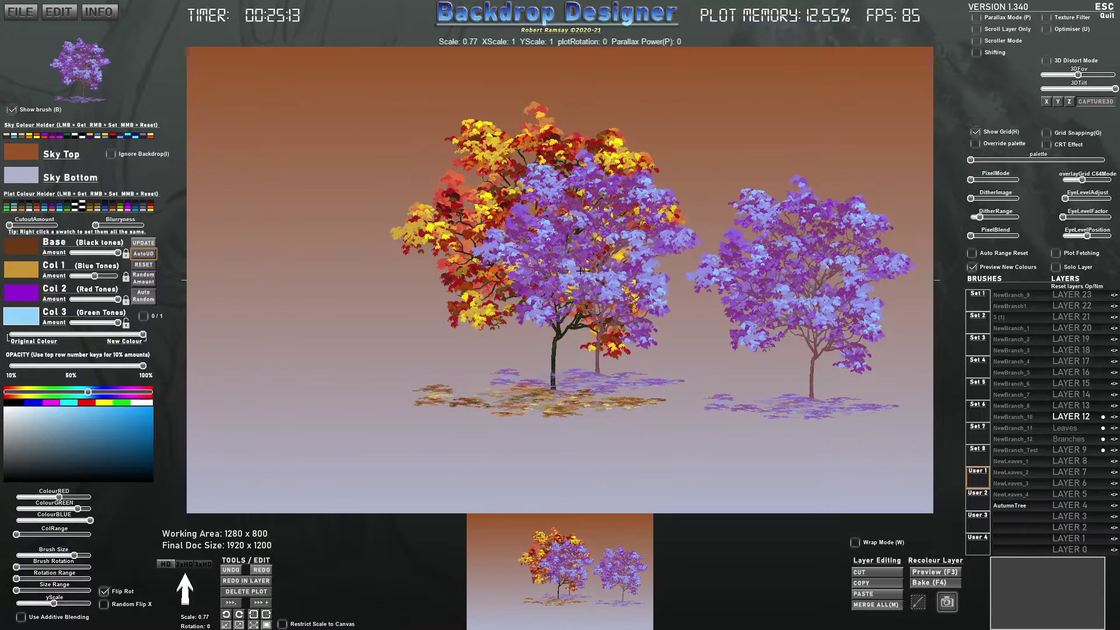
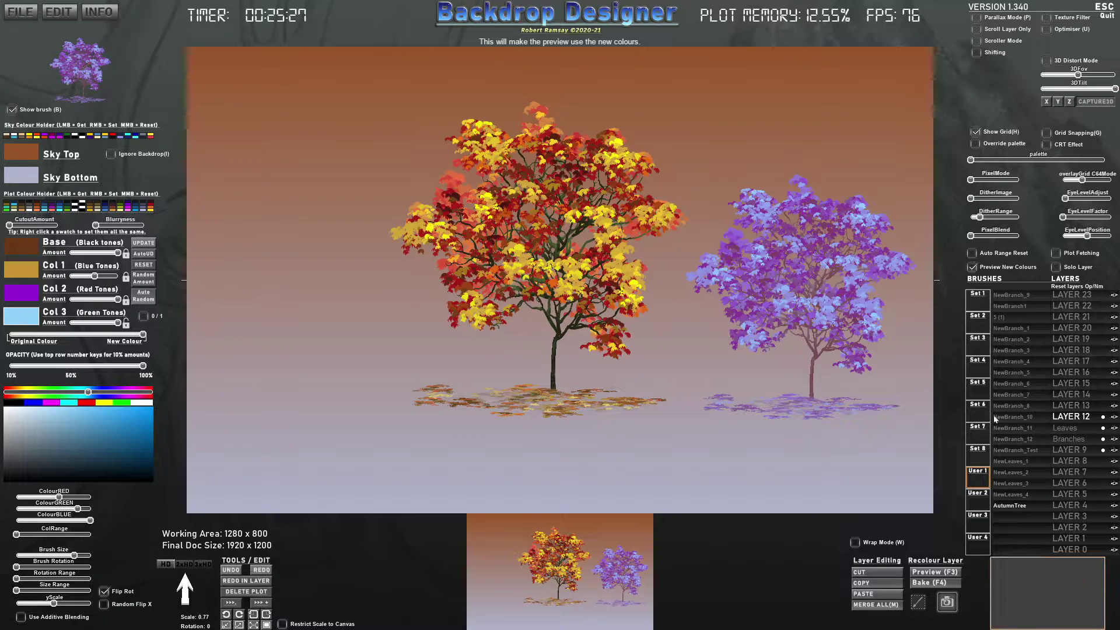
{"action": "left_click", "coordinate": [971, 266]}
{"action": "key", "text": "Delete"}
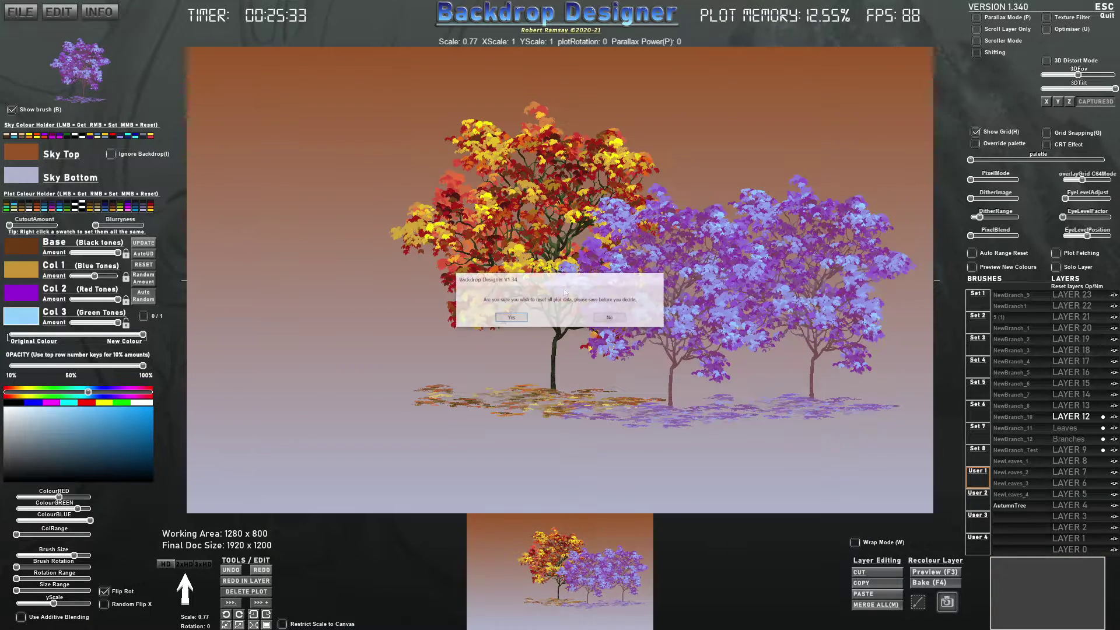
{"action": "left_click", "coordinate": [508, 316]}
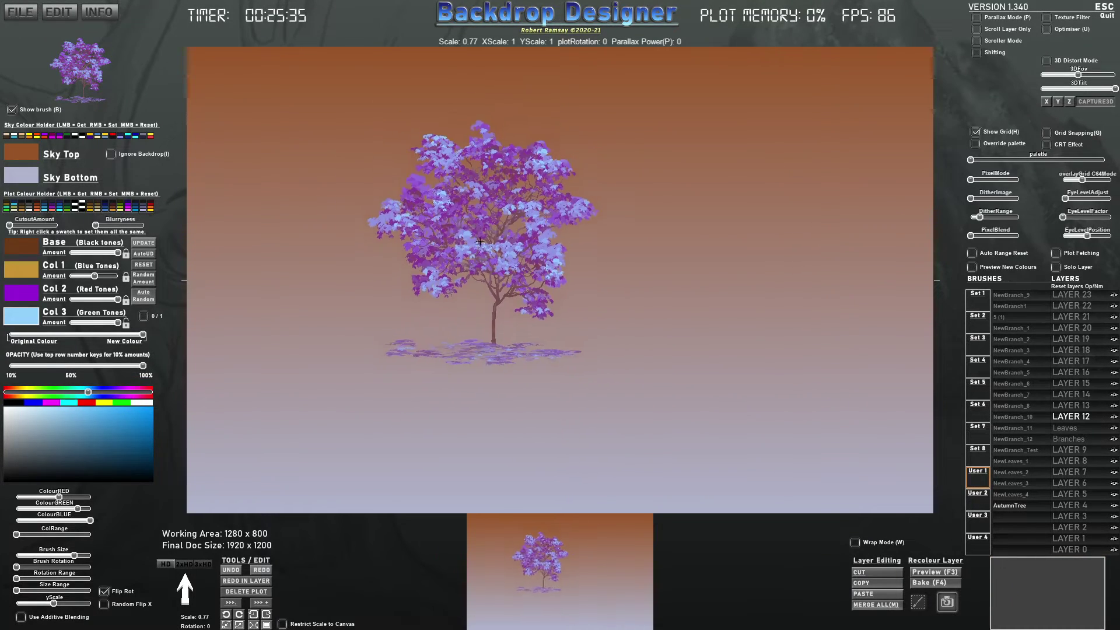
- Enlarge the AutumnTree brush to scale 1 and stamp one tree in the middle of the canvas on Layer 12
{"action": "scroll", "coordinate": [513, 266], "scroll_direction": "up", "scroll_amount": 5}
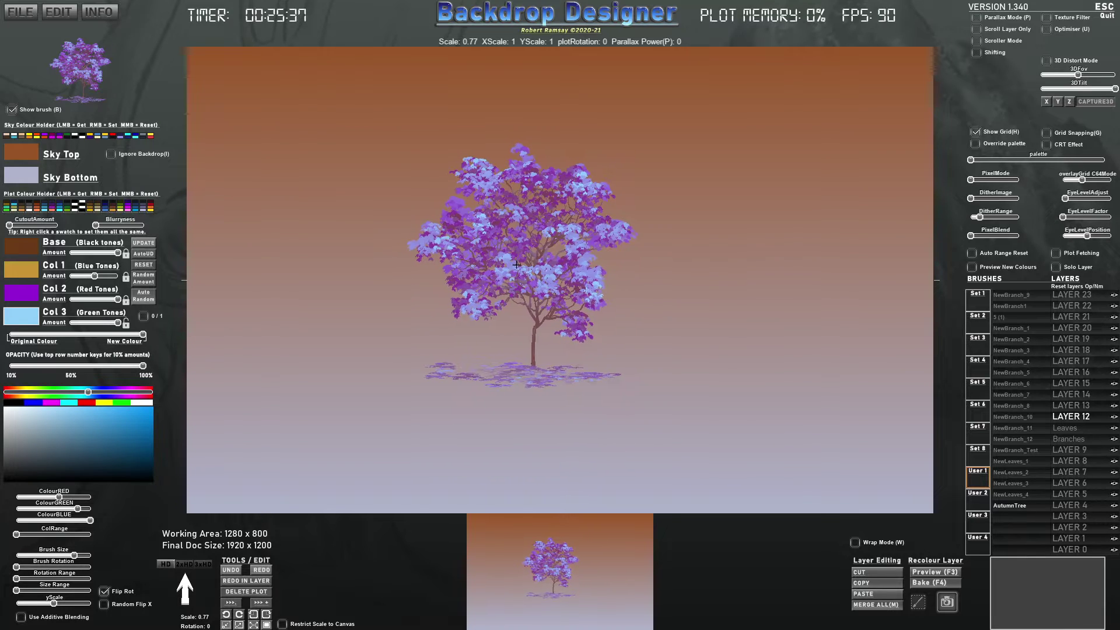
{"action": "scroll", "coordinate": [525, 266], "scroll_direction": "up", "scroll_amount": 15}
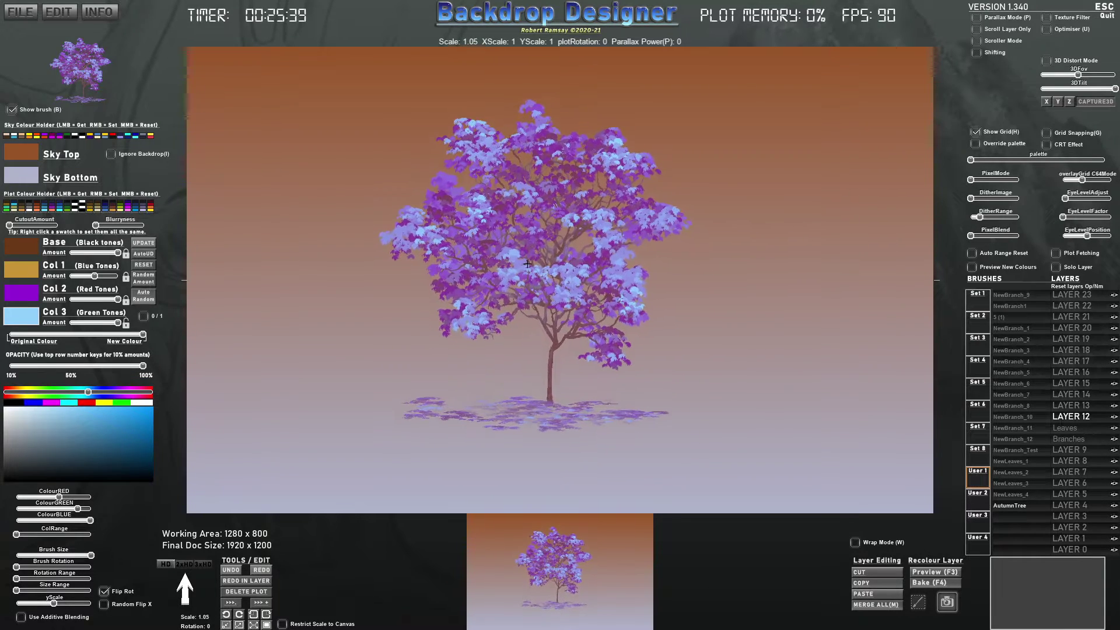
{"action": "scroll", "coordinate": [528, 264], "scroll_direction": "up", "scroll_amount": 5}
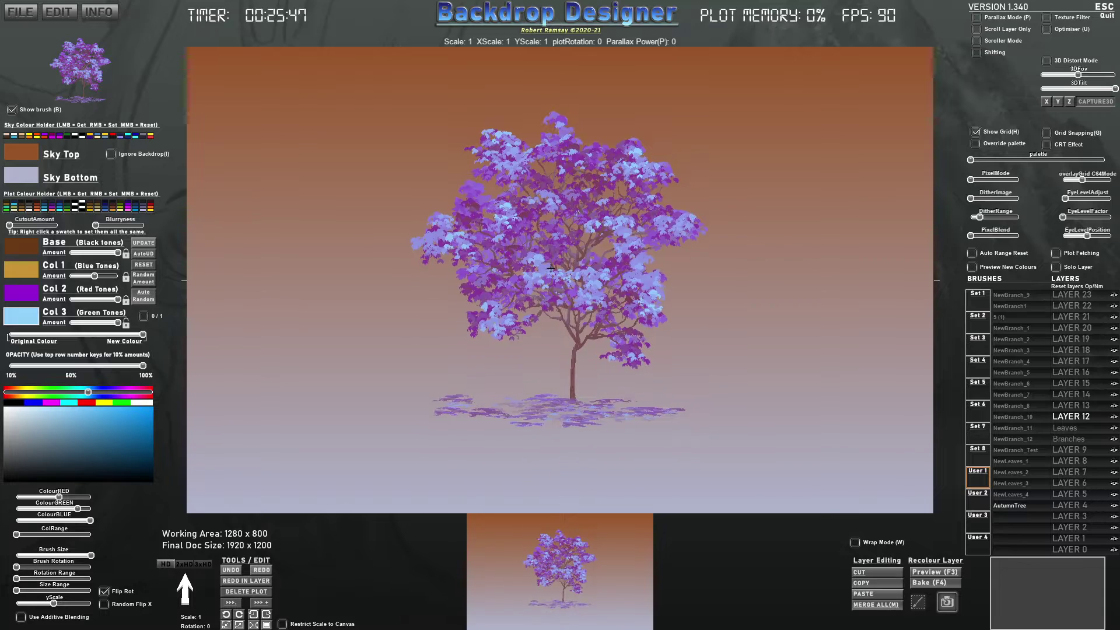
{"action": "left_click", "coordinate": [550, 270]}
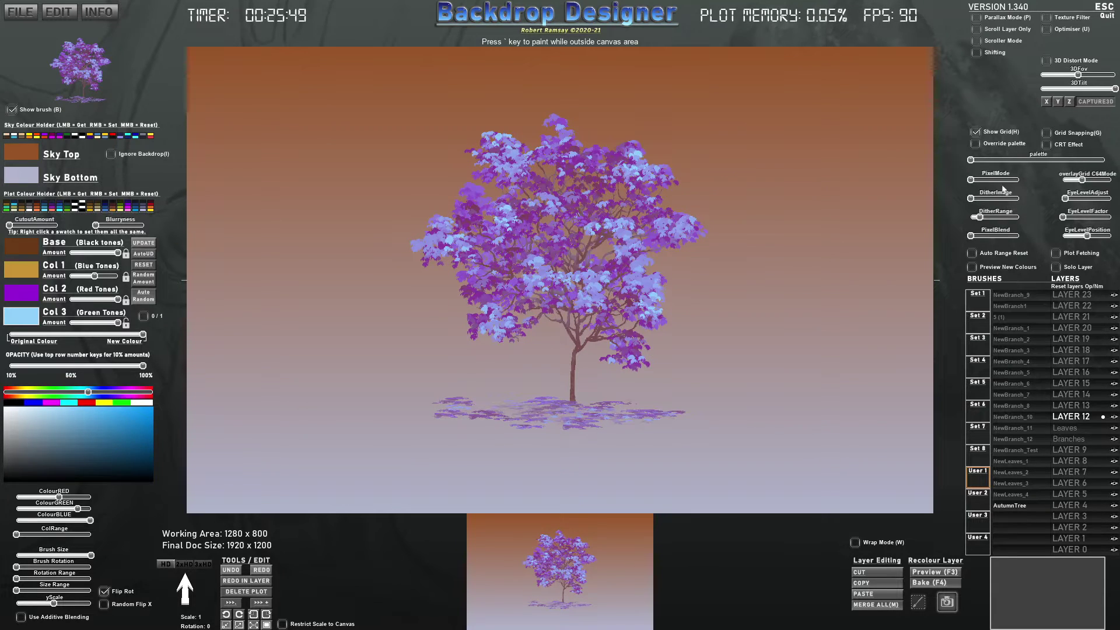
- Set both the Sky Top and Sky Bottom colours to black
{"action": "left_click", "coordinate": [28, 157]}
{"action": "left_click", "coordinate": [16, 467]}
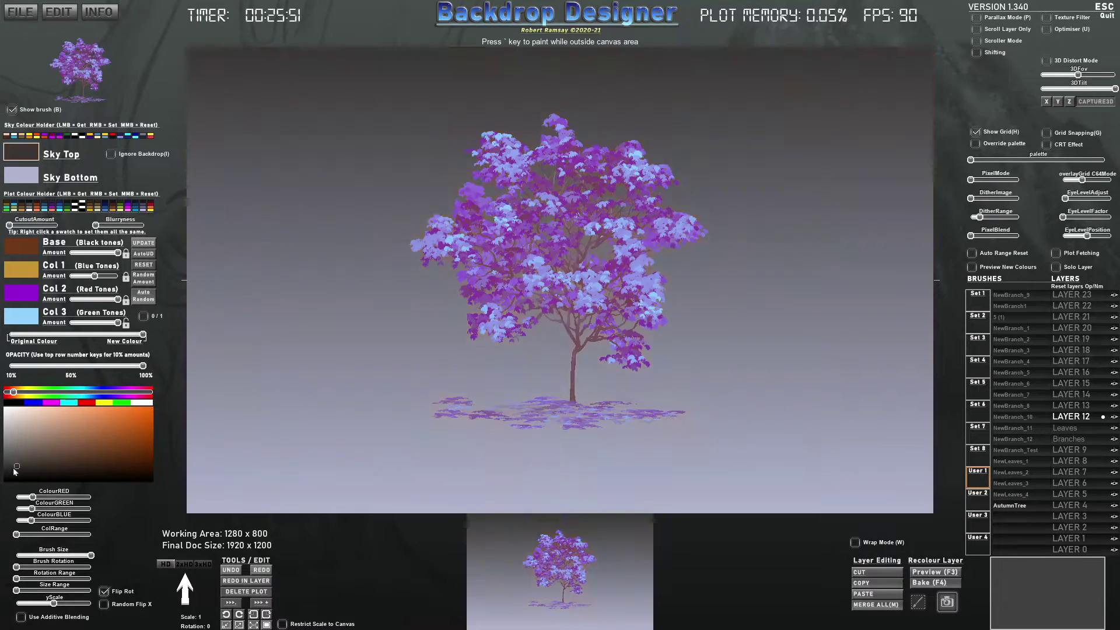
{"action": "left_click_drag", "start_coordinate": [15, 469], "coordinate": [5, 483]}
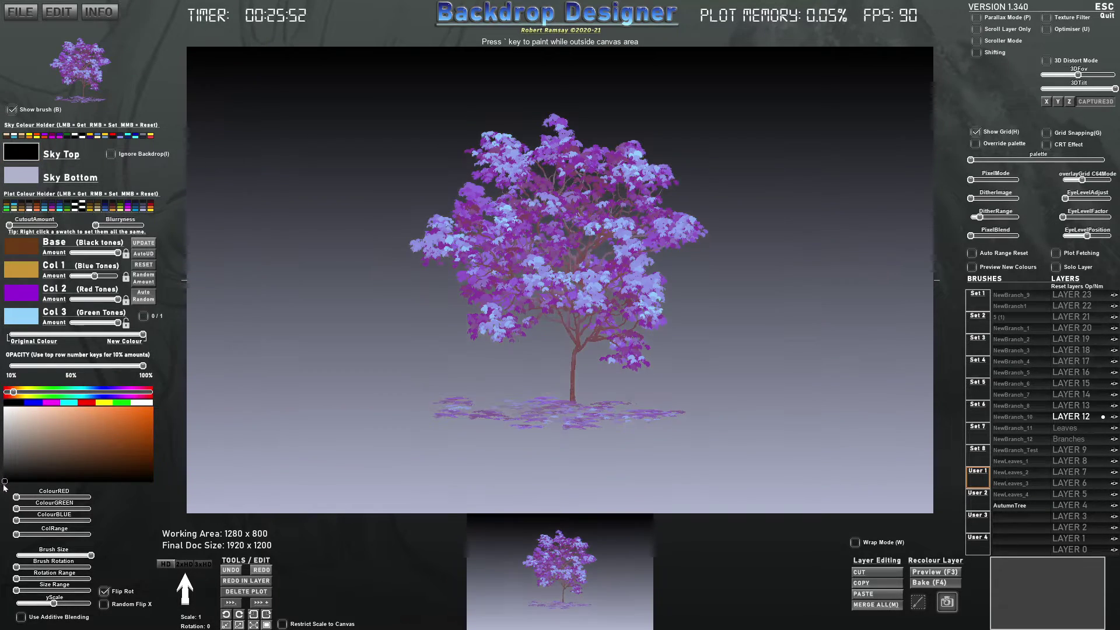
{"action": "left_click", "coordinate": [17, 402]}
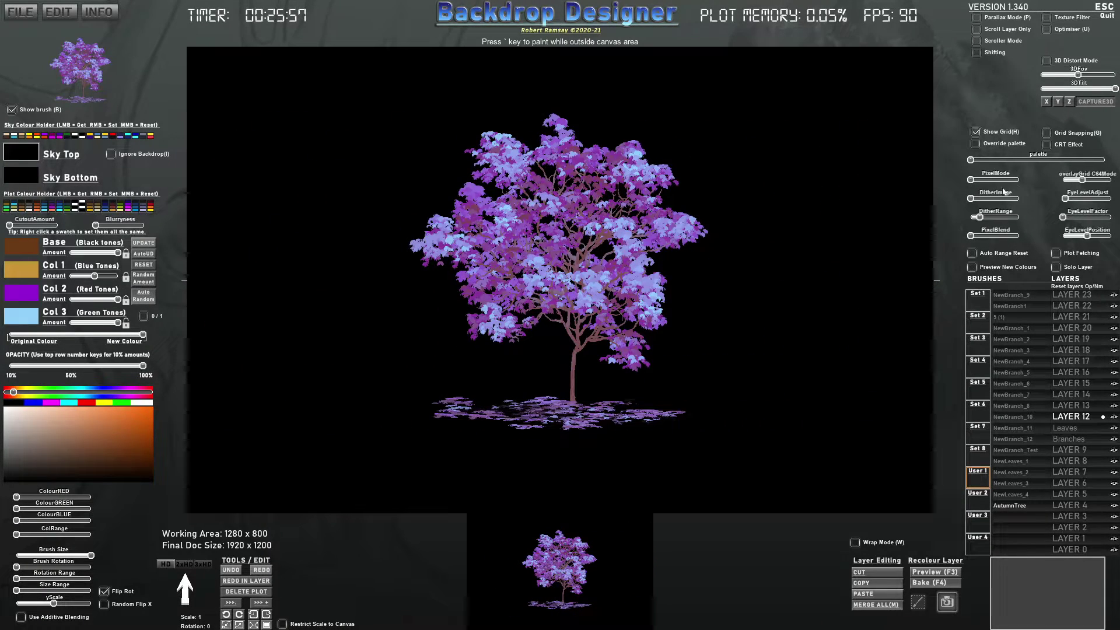
- Switch the canvas to the 320x200px C64 pixel mode with Grid Snapping on, the grid hidden and the C64 overlay grid at minimum
{"action": "key", "text": "Tab"}
{"action": "left_click_drag", "start_coordinate": [971, 180], "coordinate": [976, 180]}
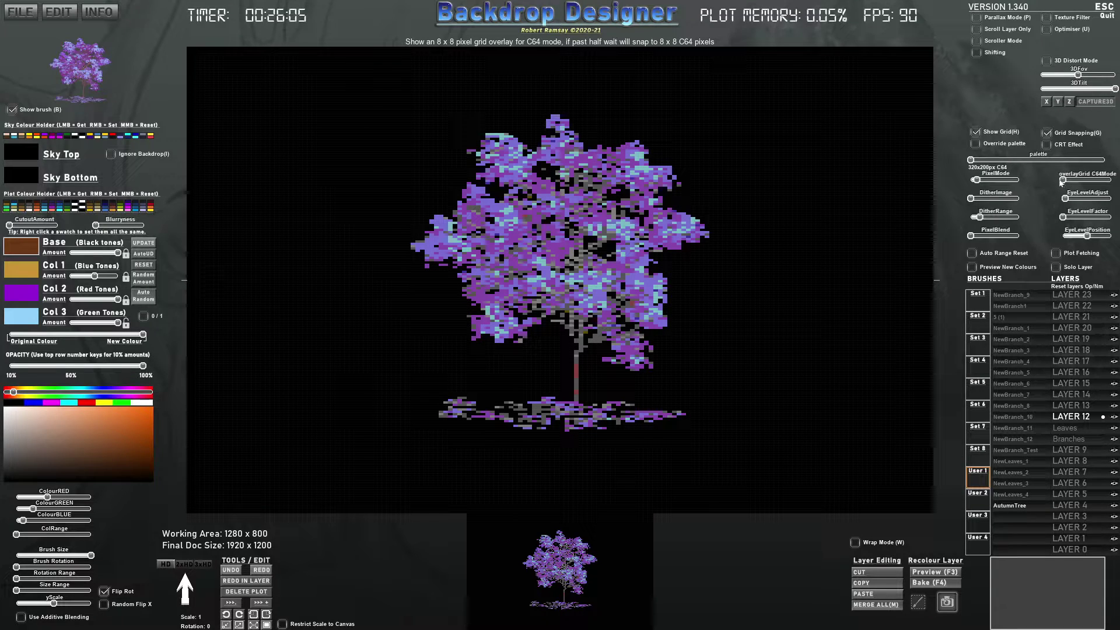
{"action": "left_click", "coordinate": [975, 132]}
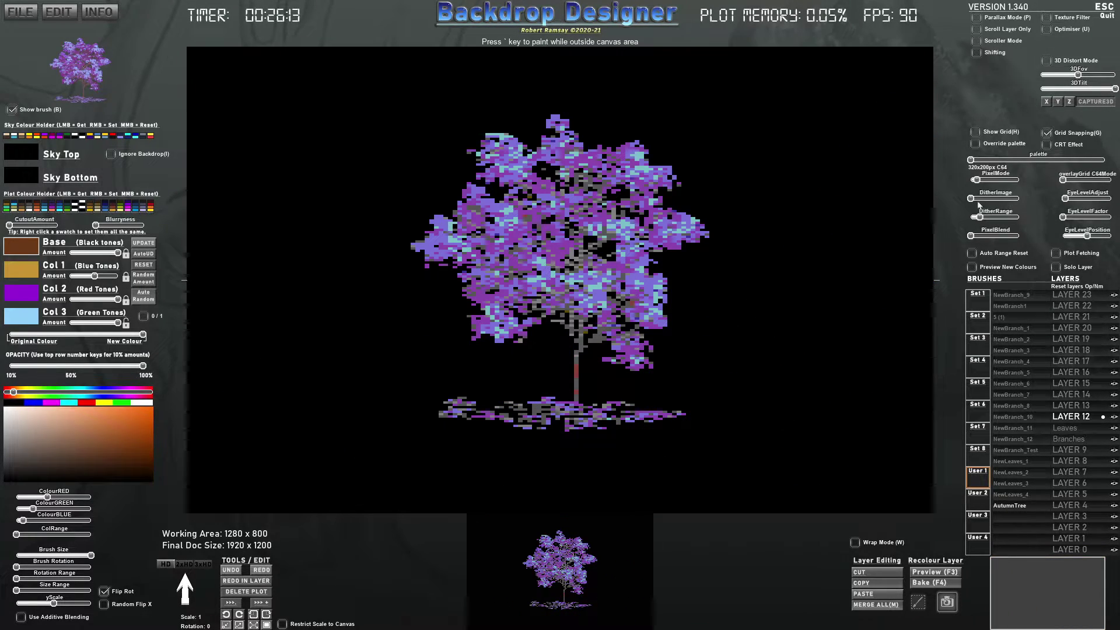
{"action": "left_click_drag", "start_coordinate": [981, 219], "coordinate": [970, 244]}
- Set the pixel mode to 640x400px C64V2, test DitherImage, DitherRange and PixelBlend amounts, and enable the palette override
{"action": "left_click_drag", "start_coordinate": [980, 180], "coordinate": [984, 181]}
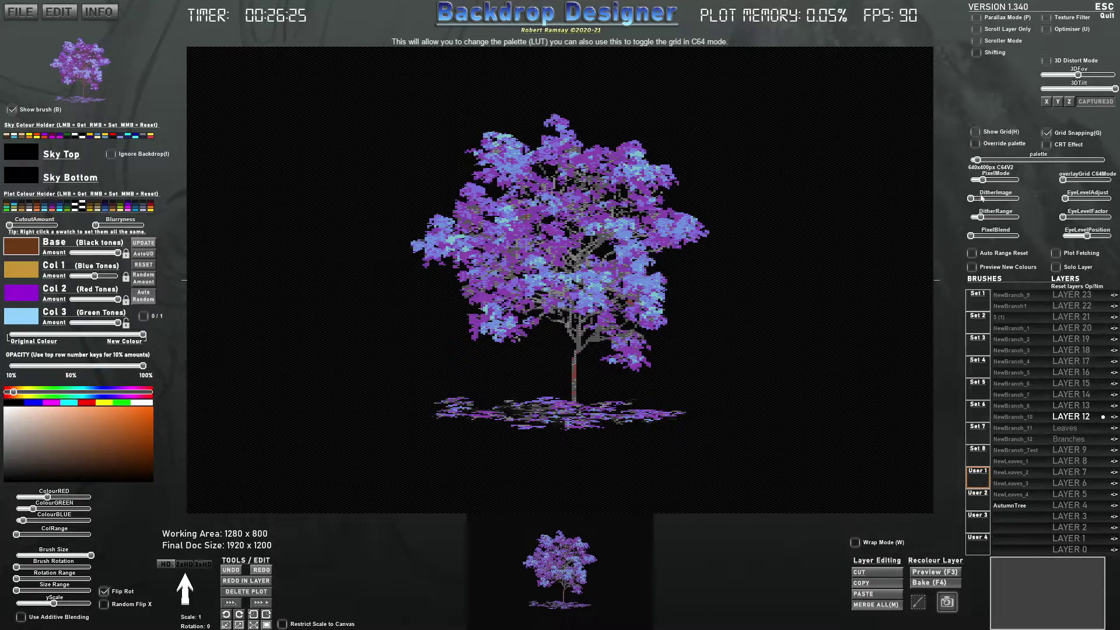
{"action": "mouse_move", "coordinate": [975, 199]}
{"action": "left_mouse_down"}
{"action": "mouse_move", "coordinate": [984, 199]}
{"action": "mouse_move", "coordinate": [970, 200]}
{"action": "mouse_move", "coordinate": [979, 218]}
{"action": "left_mouse_up"}
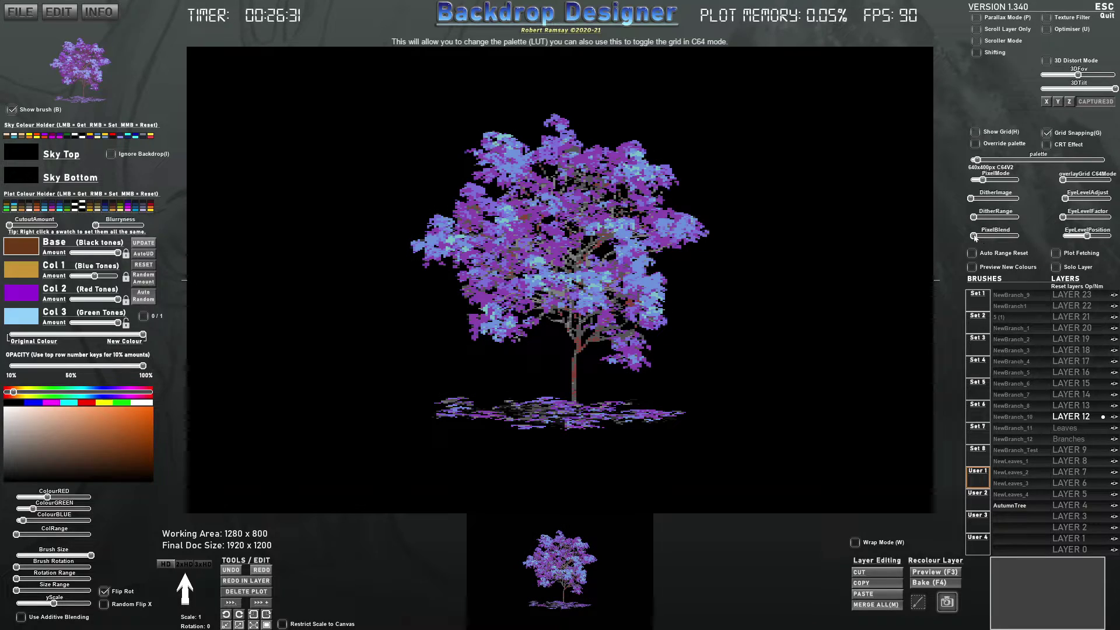
{"action": "left_click", "coordinate": [985, 216]}
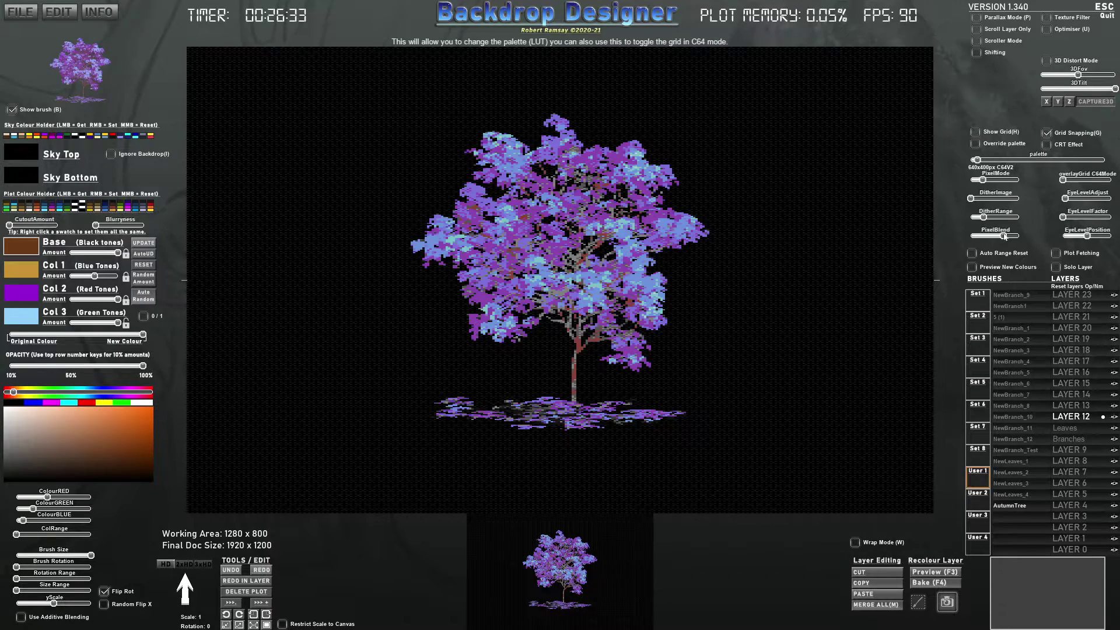
{"action": "left_click_drag", "start_coordinate": [1004, 236], "coordinate": [972, 236]}
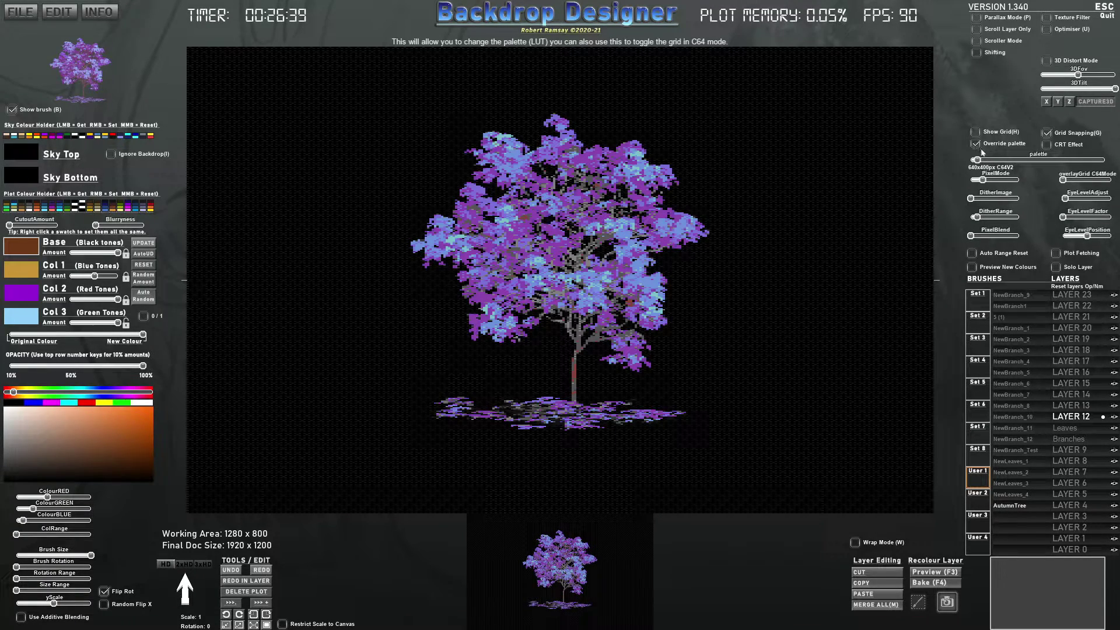
- Try the GBCLASSIC, TELETEXT and ZXSPECCY palettes on the tree with different dithering and pixel mode settings
{"action": "left_click_drag", "start_coordinate": [992, 160], "coordinate": [1035, 161]}
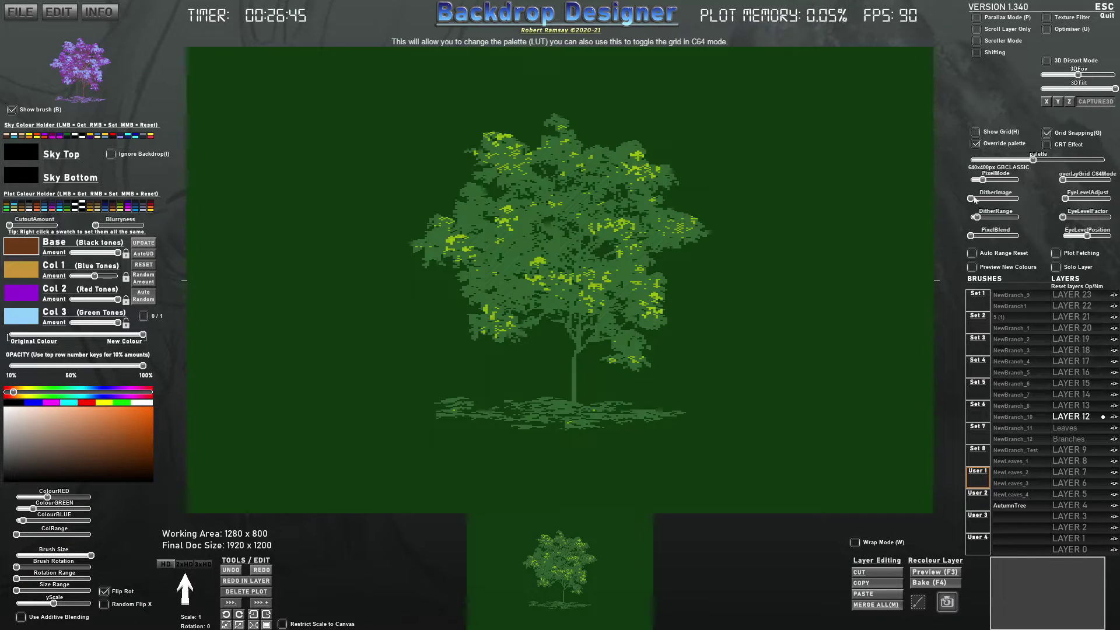
{"action": "left_click_drag", "start_coordinate": [971, 200], "coordinate": [988, 221]}
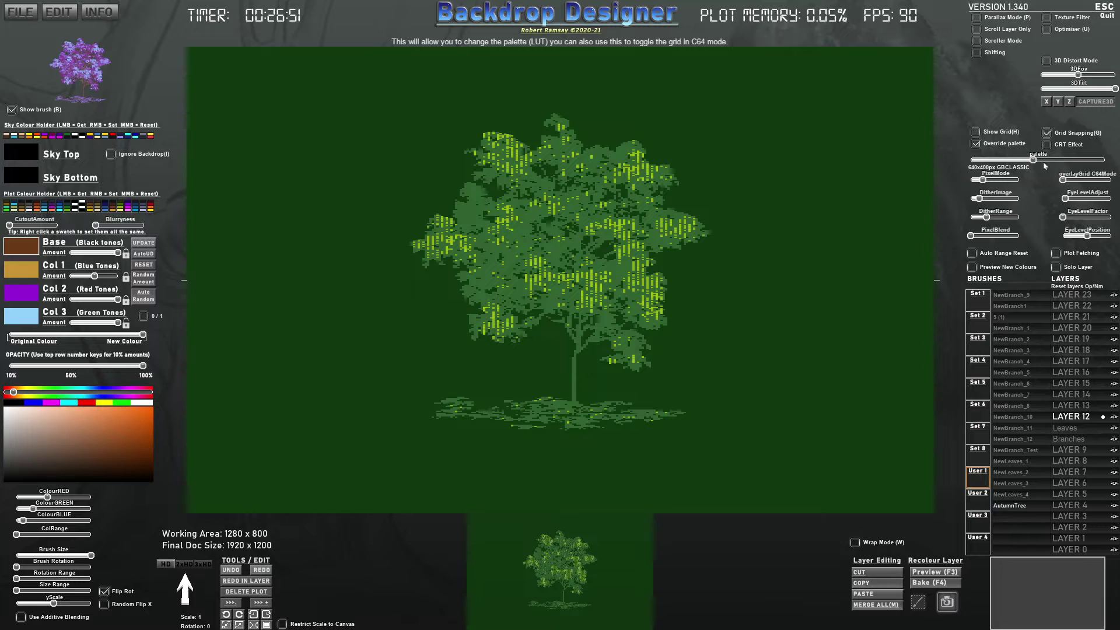
{"action": "left_click_drag", "start_coordinate": [1037, 161], "coordinate": [1056, 161]}
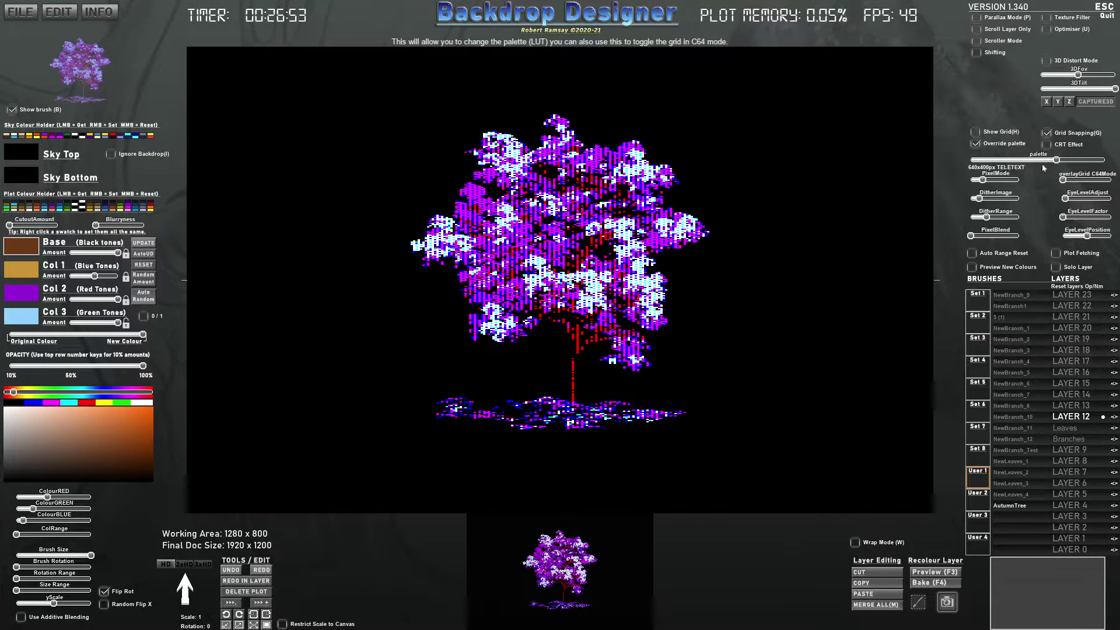
{"action": "left_click_drag", "start_coordinate": [979, 199], "coordinate": [971, 199]}
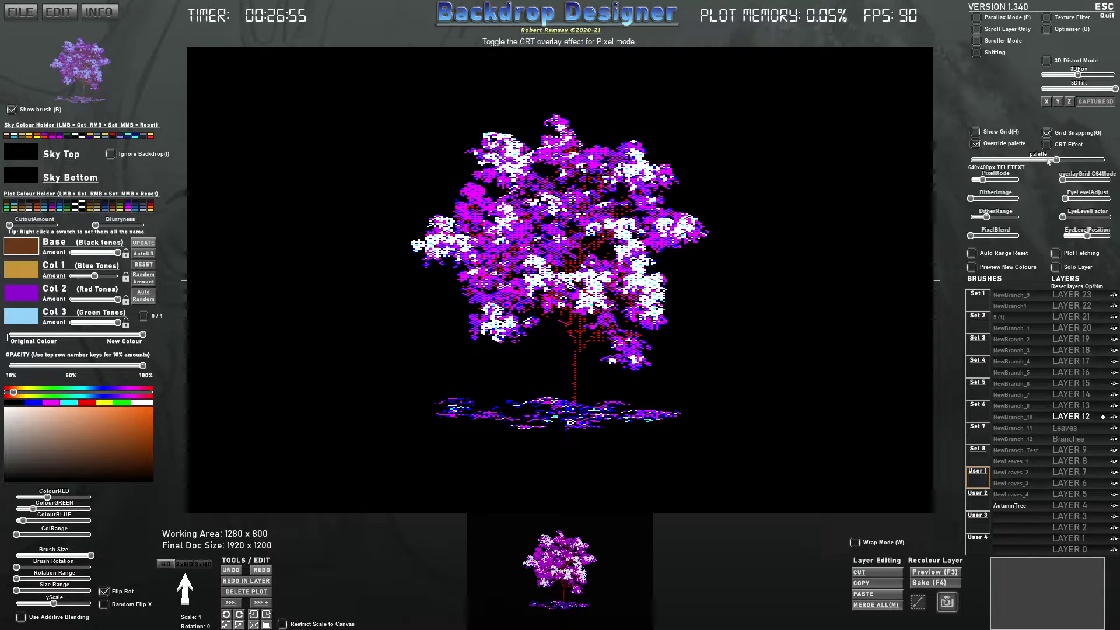
{"action": "left_click_drag", "start_coordinate": [1061, 163], "coordinate": [1064, 160]}
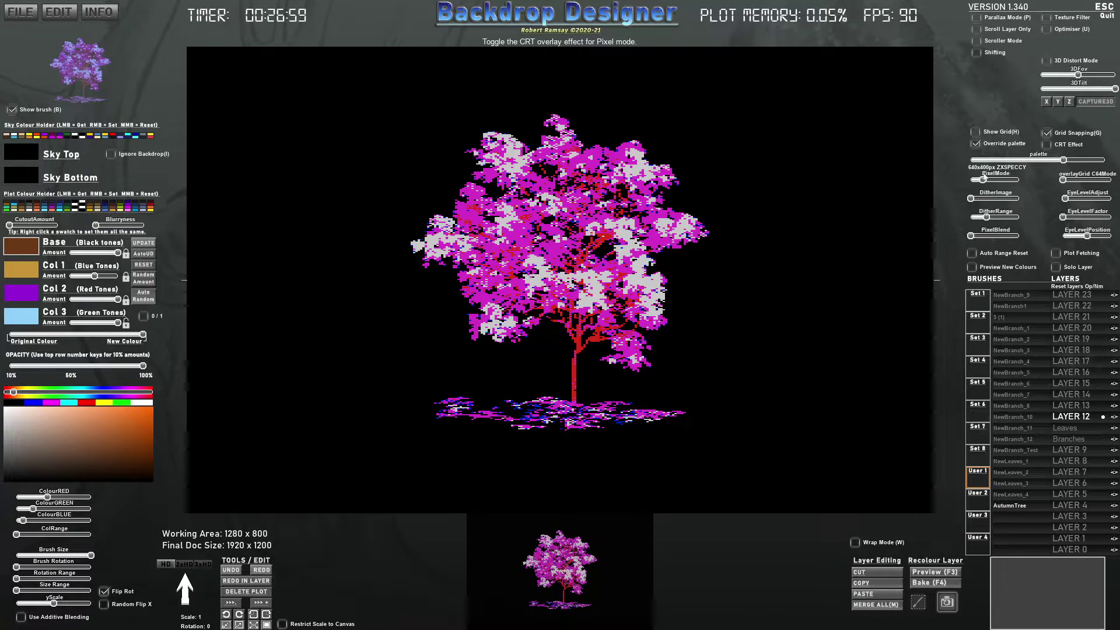
{"action": "left_click_drag", "start_coordinate": [982, 180], "coordinate": [995, 217]}
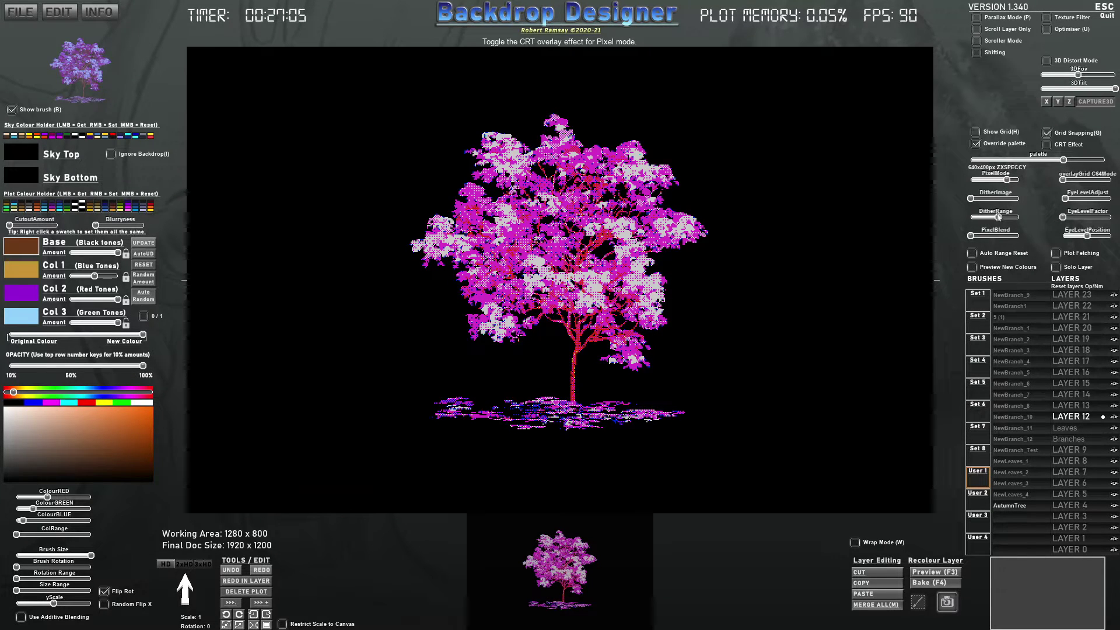
- Apply the CUSTOMRR1 palette at 320x200px, with DitherRange and PixelBlend at minimum
{"action": "left_click_drag", "start_coordinate": [1062, 160], "coordinate": [1000, 166]}
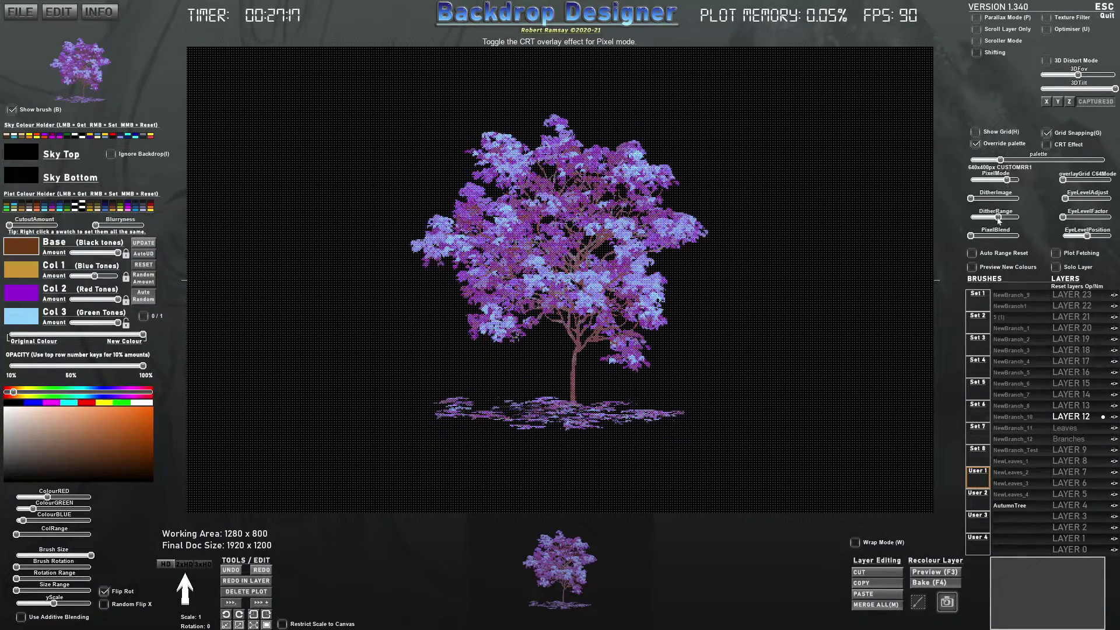
{"action": "left_click_drag", "start_coordinate": [998, 220], "coordinate": [974, 222]}
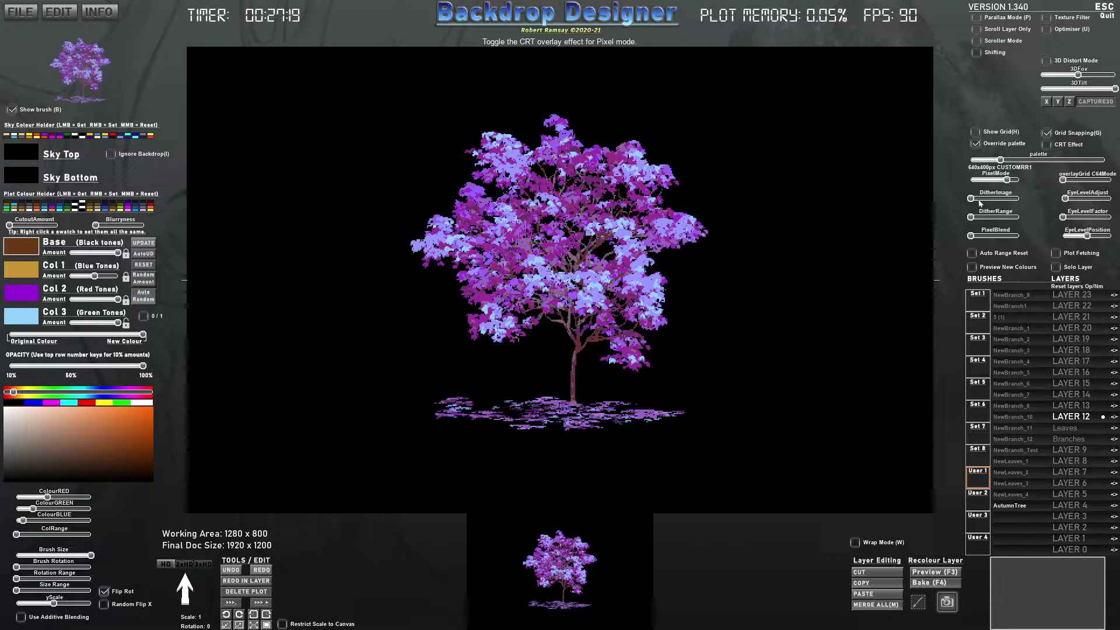
{"action": "left_click_drag", "start_coordinate": [1004, 181], "coordinate": [1002, 186]}
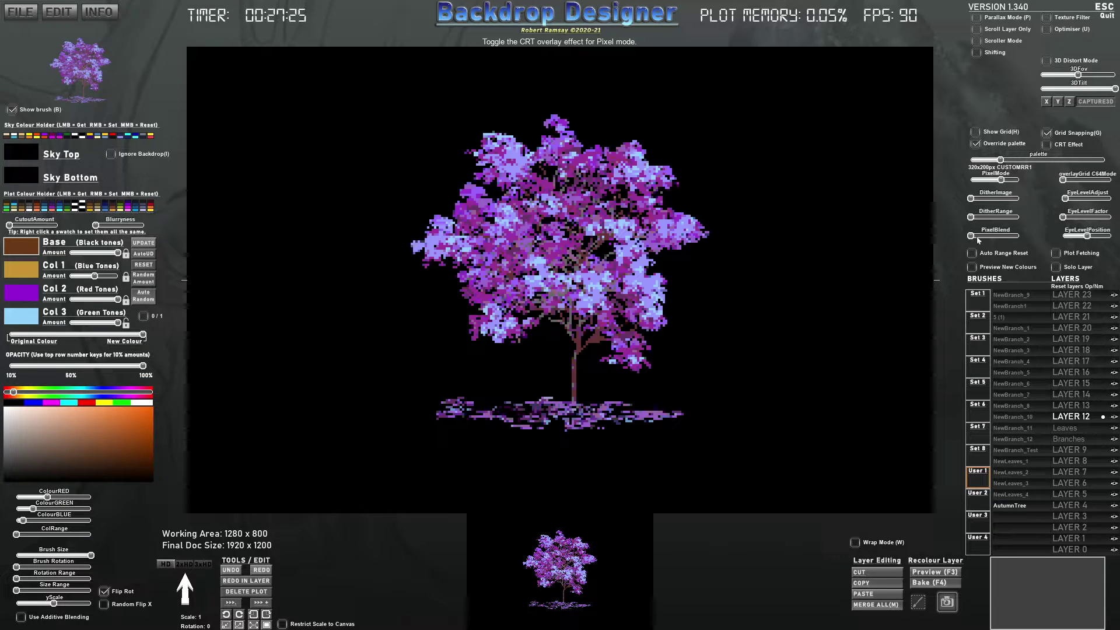
{"action": "mouse_move", "coordinate": [987, 235]}
{"action": "left_mouse_down"}
{"action": "mouse_move", "coordinate": [1015, 235]}
{"action": "mouse_move", "coordinate": [965, 236]}
{"action": "mouse_move", "coordinate": [1022, 238]}
{"action": "mouse_move", "coordinate": [964, 241]}
{"action": "left_mouse_up"}
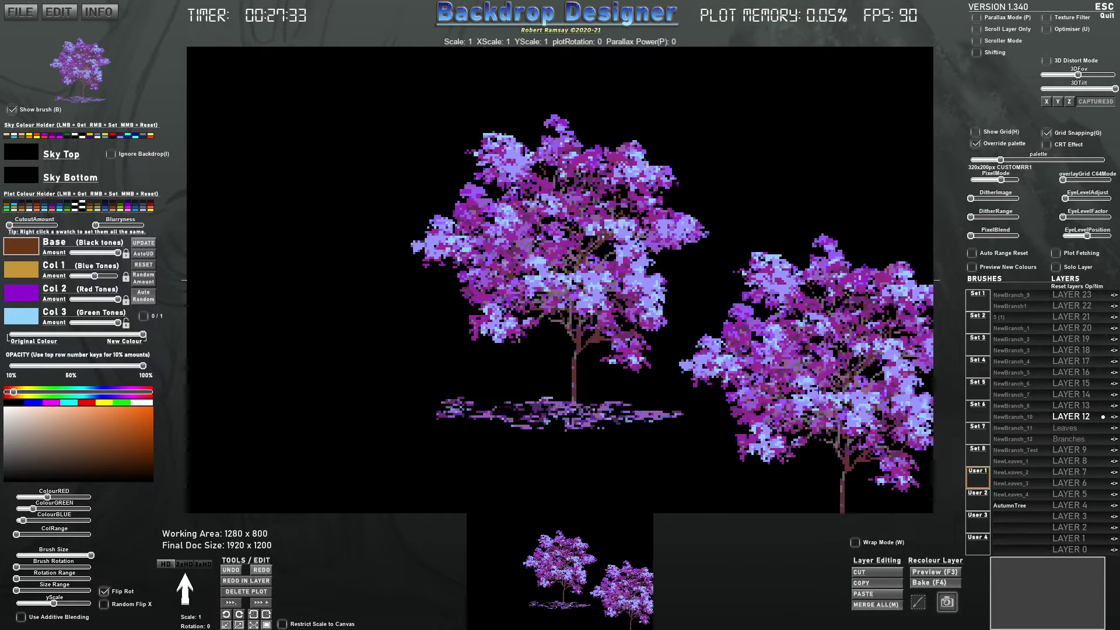
- Start a recolour preview of Layer 12, setting Col 3 green tones to sky blue and Col 2 red tones to deep blue
{"action": "left_click", "coordinate": [940, 573]}
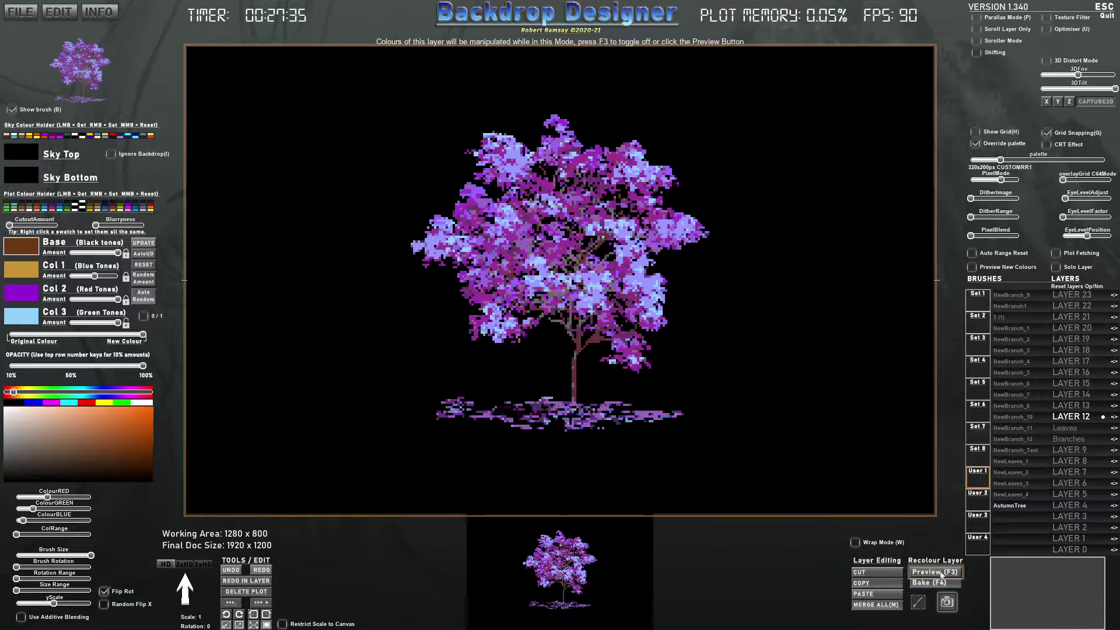
{"action": "left_click", "coordinate": [19, 319]}
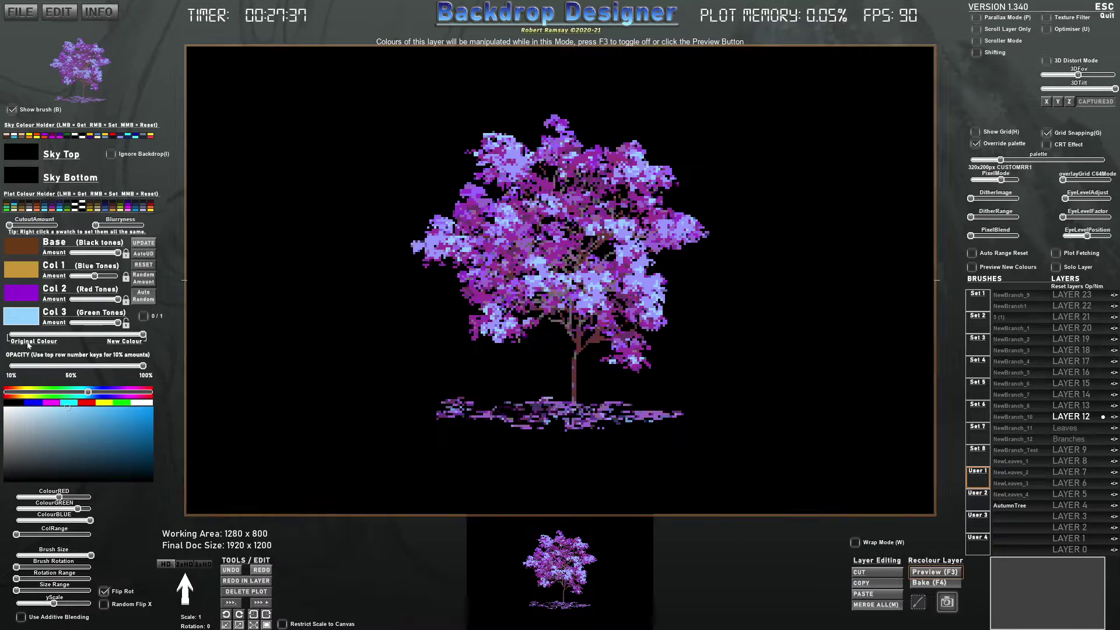
{"action": "left_click_drag", "start_coordinate": [83, 424], "coordinate": [105, 391]}
{"action": "left_click", "coordinate": [19, 294]}
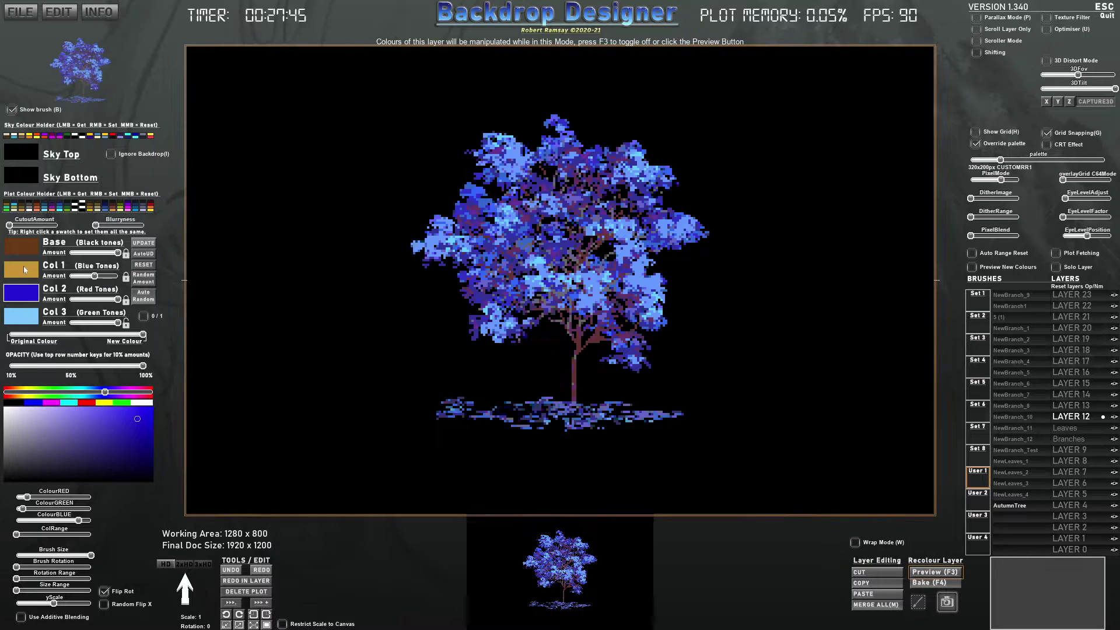
- Recolour the tree's Col 1 blue tones to dark navy blue
{"action": "left_click", "coordinate": [25, 270]}
{"action": "mouse_move", "coordinate": [65, 431]}
{"action": "left_mouse_down"}
{"action": "mouse_move", "coordinate": [106, 464]}
{"action": "mouse_move", "coordinate": [127, 456]}
{"action": "left_mouse_up"}
{"action": "left_click_drag", "start_coordinate": [82, 393], "coordinate": [91, 393]}
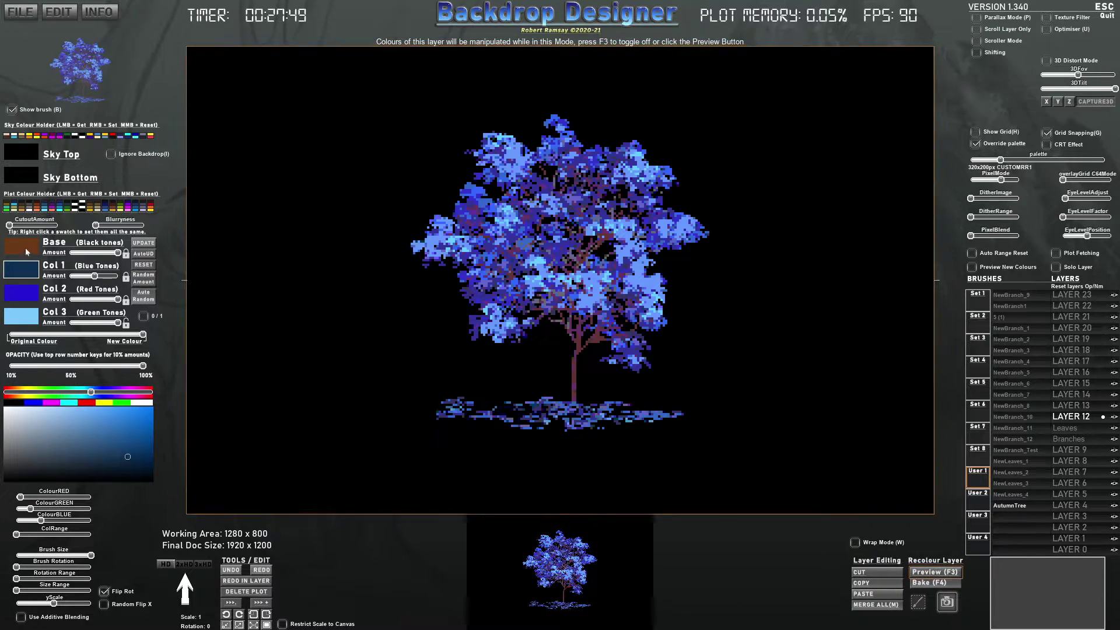
- Recolour the tree's Base black tones to dark magenta and bake the new colours into Layer 12
{"action": "left_click", "coordinate": [26, 252]}
{"action": "mouse_move", "coordinate": [110, 449]}
{"action": "left_mouse_down"}
{"action": "mouse_move", "coordinate": [117, 473]}
{"action": "mouse_move", "coordinate": [64, 435]}
{"action": "mouse_move", "coordinate": [76, 460]}
{"action": "mouse_move", "coordinate": [23, 412]}
{"action": "mouse_move", "coordinate": [87, 458]}
{"action": "mouse_move", "coordinate": [81, 441]}
{"action": "mouse_move", "coordinate": [145, 437]}
{"action": "left_mouse_up"}
{"action": "mouse_move", "coordinate": [14, 392]}
{"action": "left_mouse_down"}
{"action": "mouse_move", "coordinate": [138, 392]}
{"action": "mouse_move", "coordinate": [147, 433]}
{"action": "left_mouse_up"}
{"action": "left_click", "coordinate": [145, 430]}
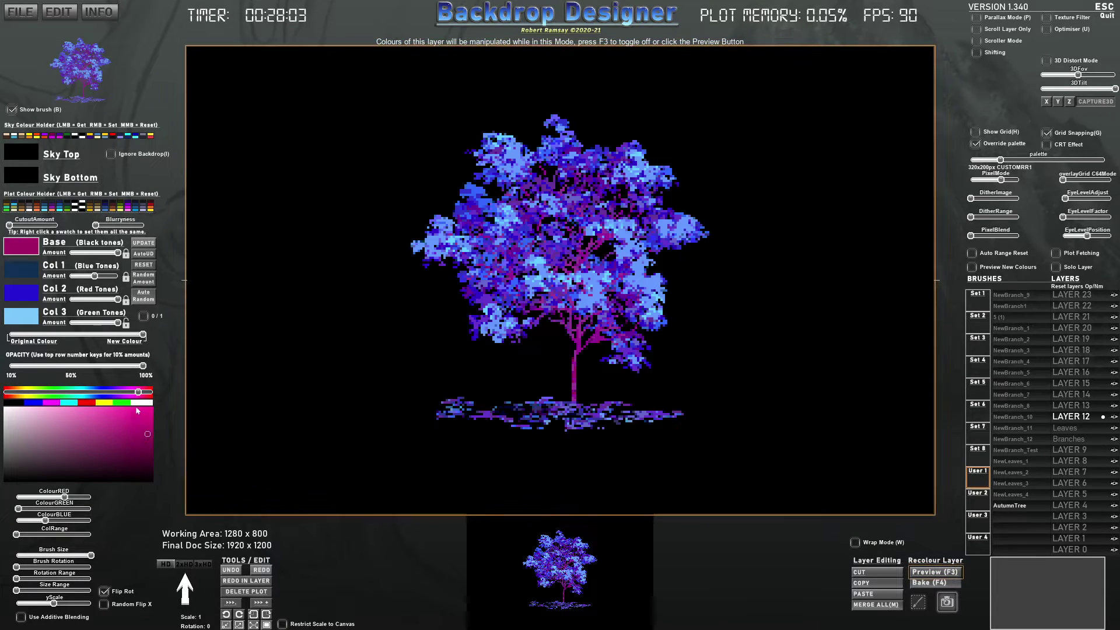
{"action": "left_click", "coordinate": [938, 586]}
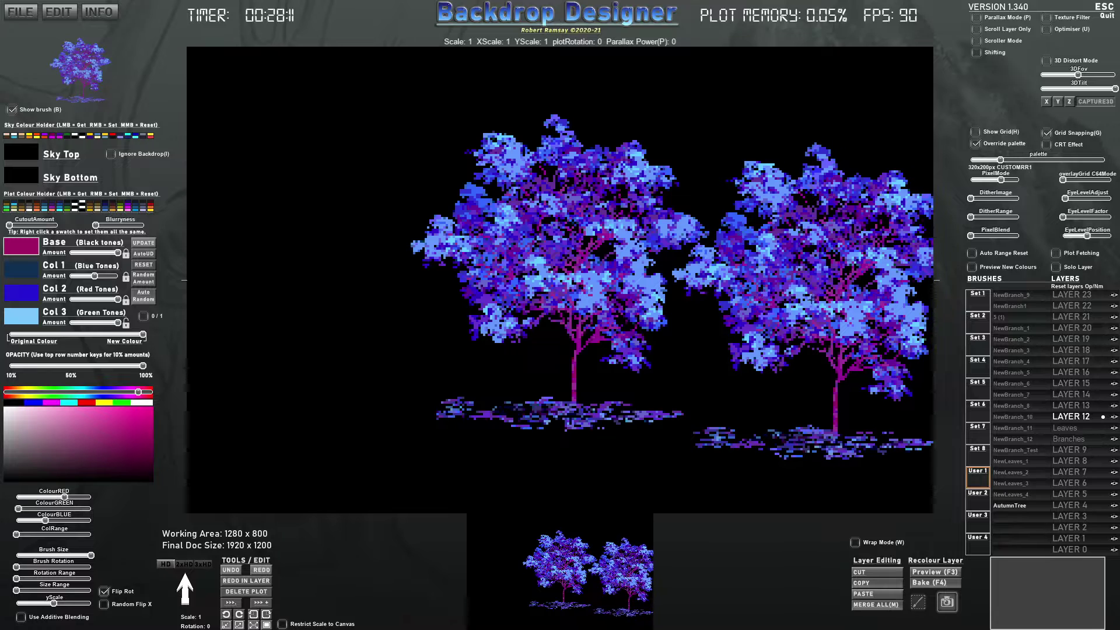
- Raise Blurriness slightly and CutoutAmount to about mid-range in the recolour preview, and bake the result into Layer 12
{"action": "left_click", "coordinate": [936, 570]}
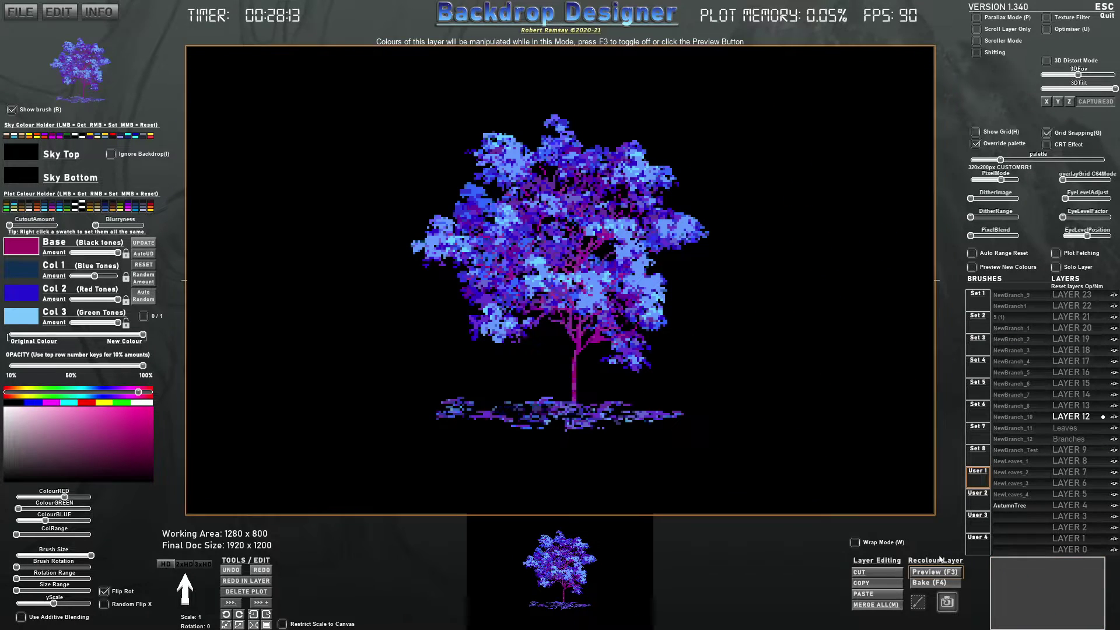
{"action": "left_click_drag", "start_coordinate": [96, 225], "coordinate": [104, 227]}
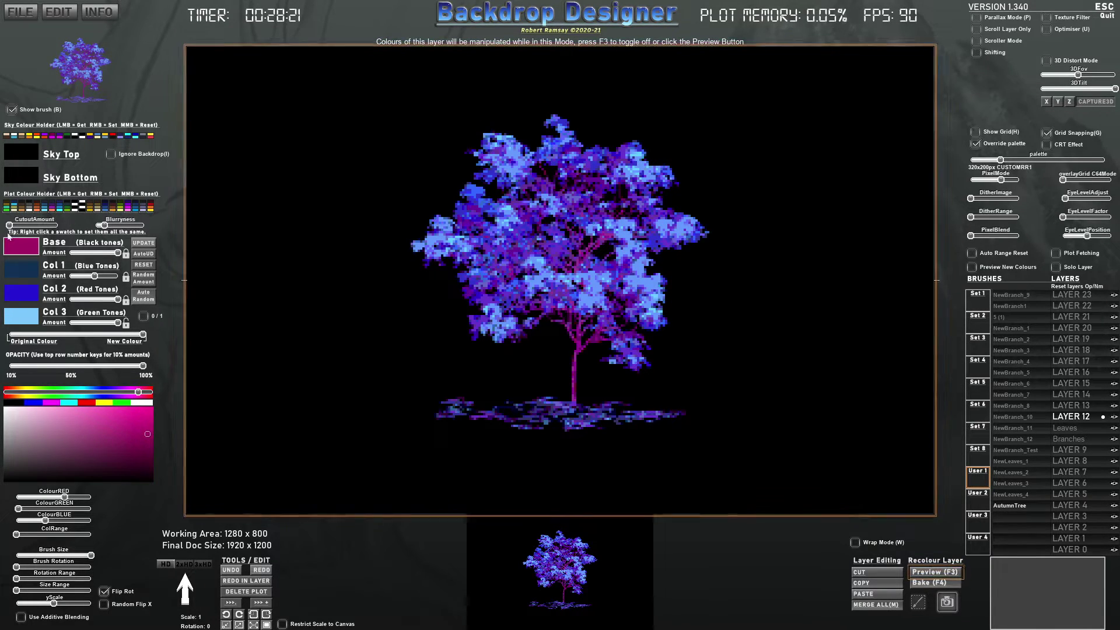
{"action": "left_click_drag", "start_coordinate": [8, 225], "coordinate": [105, 227]}
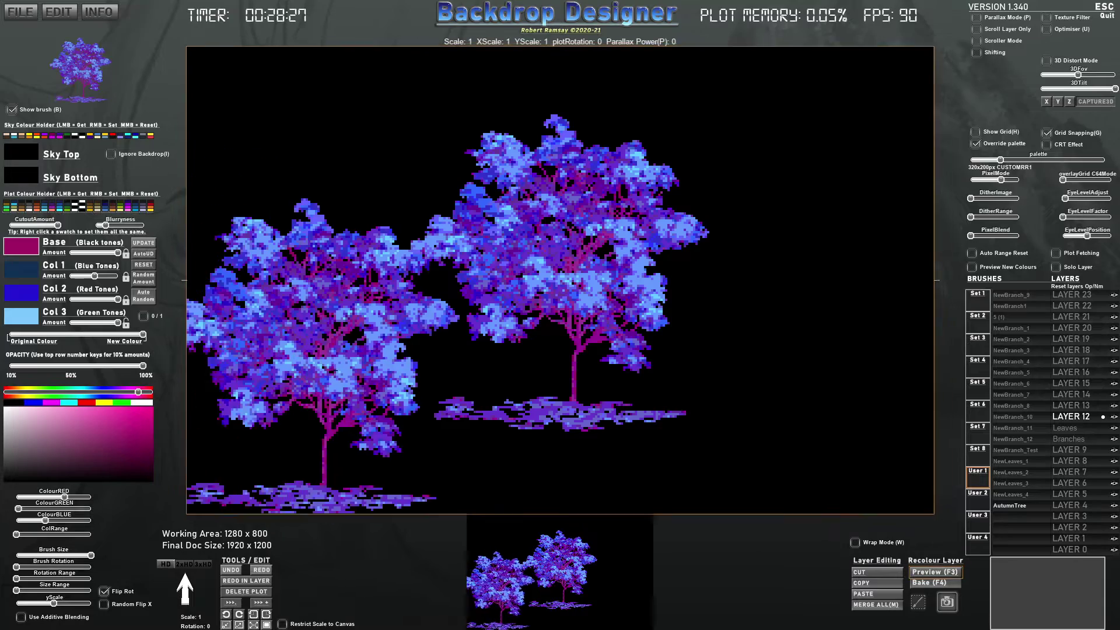
{"action": "left_click", "coordinate": [954, 584]}
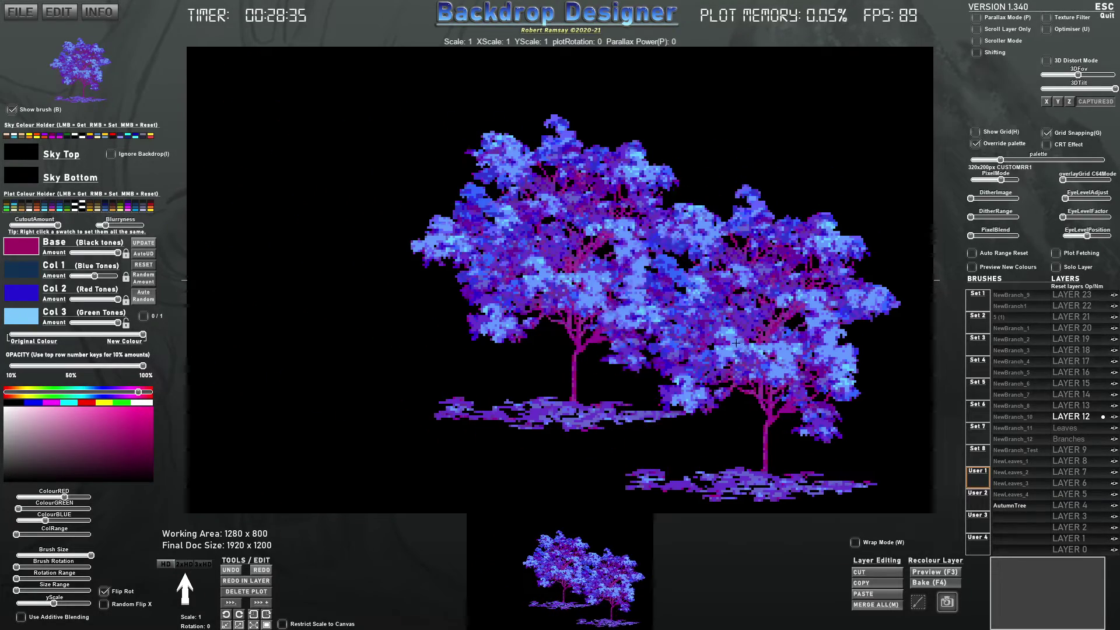
- Stamp three AutumnTree copies at scale 1 across Layer 12, plus two larger ones with the brush scaled up towards 2.05
{"action": "left_click", "coordinate": [754, 349]}
{"action": "left_click", "coordinate": [403, 365]}
{"action": "left_click", "coordinate": [516, 387]}
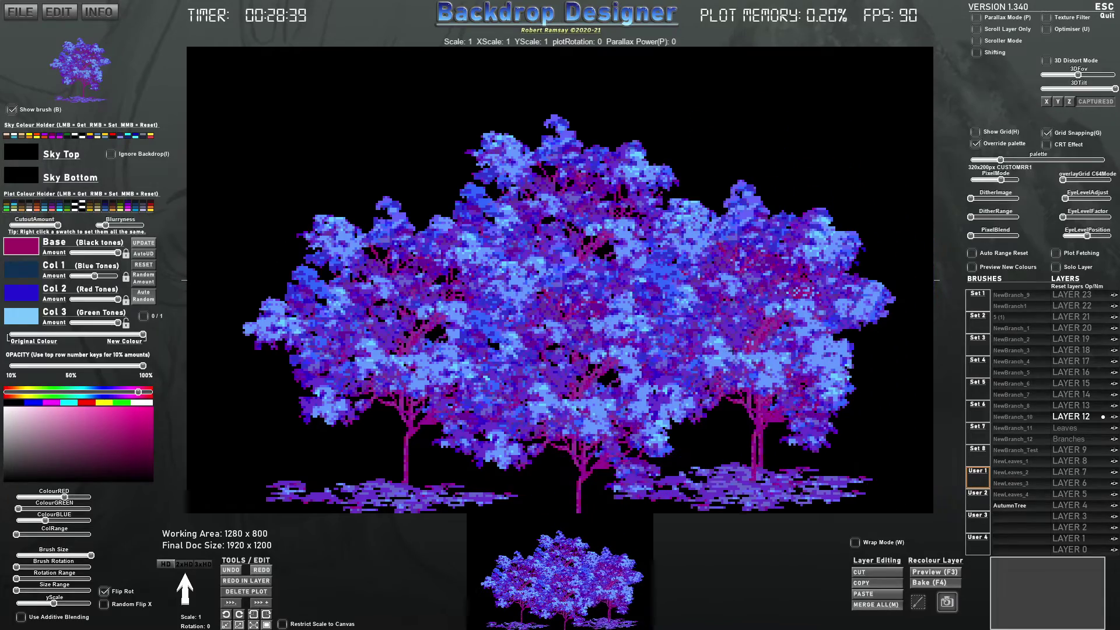
{"action": "scroll", "coordinate": [738, 332], "scroll_direction": "up", "scroll_amount": 10}
{"action": "scroll", "coordinate": [817, 280], "scroll_direction": "down", "scroll_amount": 5}
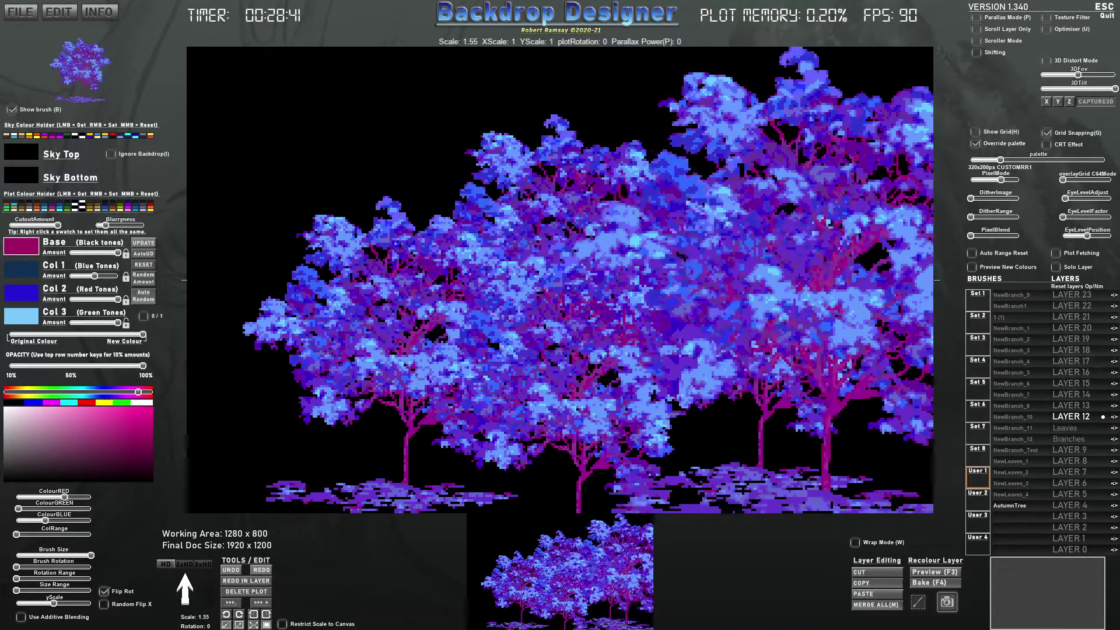
{"action": "left_click", "coordinate": [821, 239]}
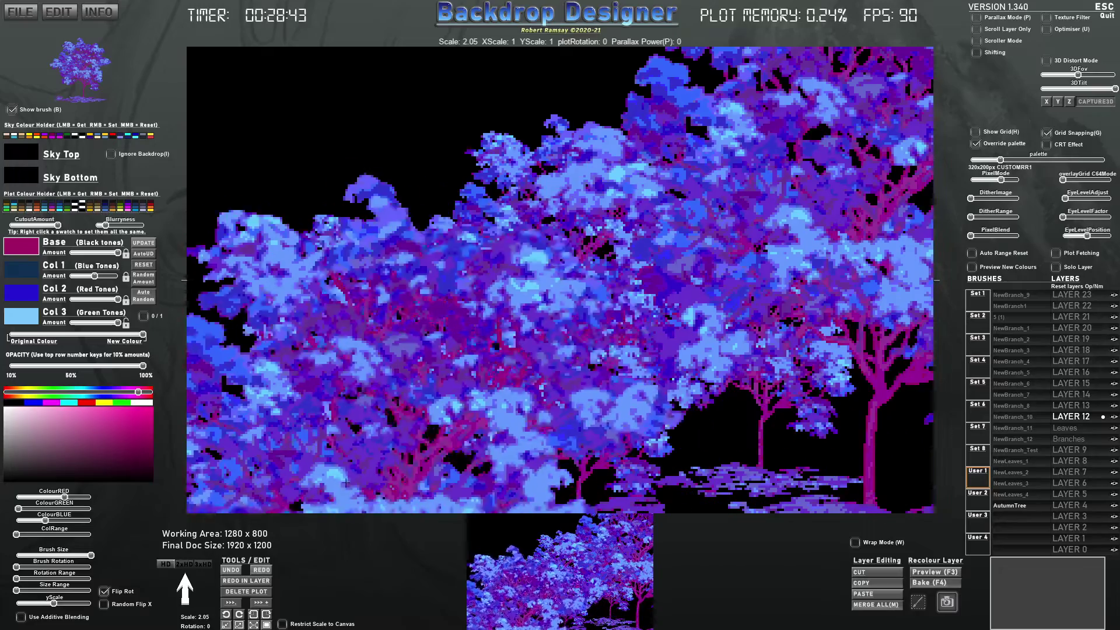
{"action": "left_click", "coordinate": [271, 296]}
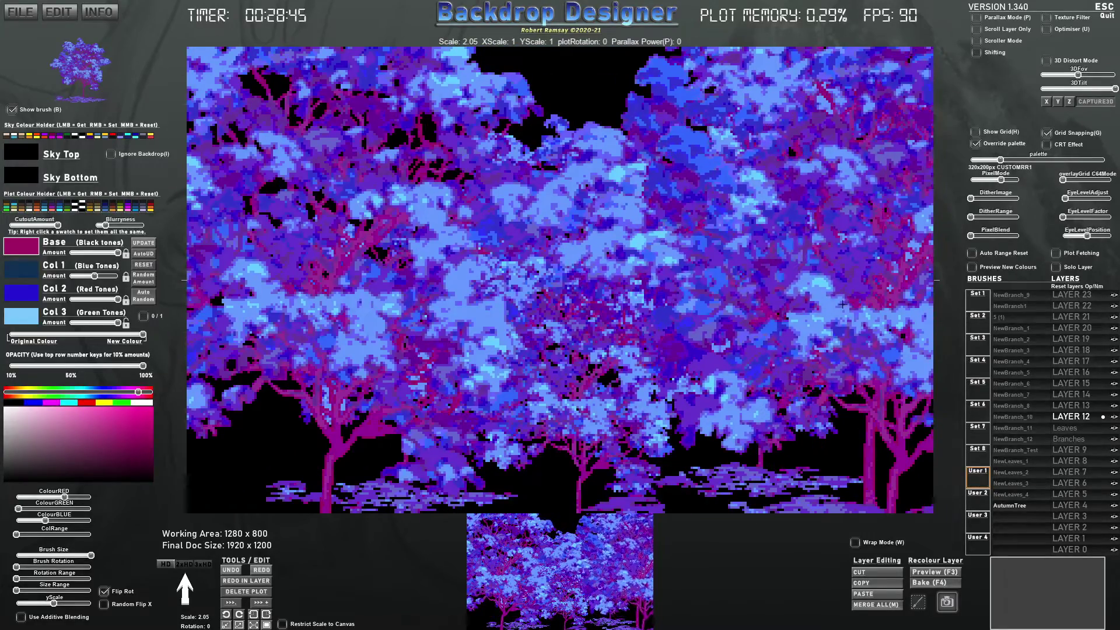
- Clear all trees from Layer 12 and stamp three overlapping AutumnTree copies at scale 0.85 around the canvas centre
{"action": "key", "text": "Delete"}
{"action": "left_click", "coordinate": [511, 318]}
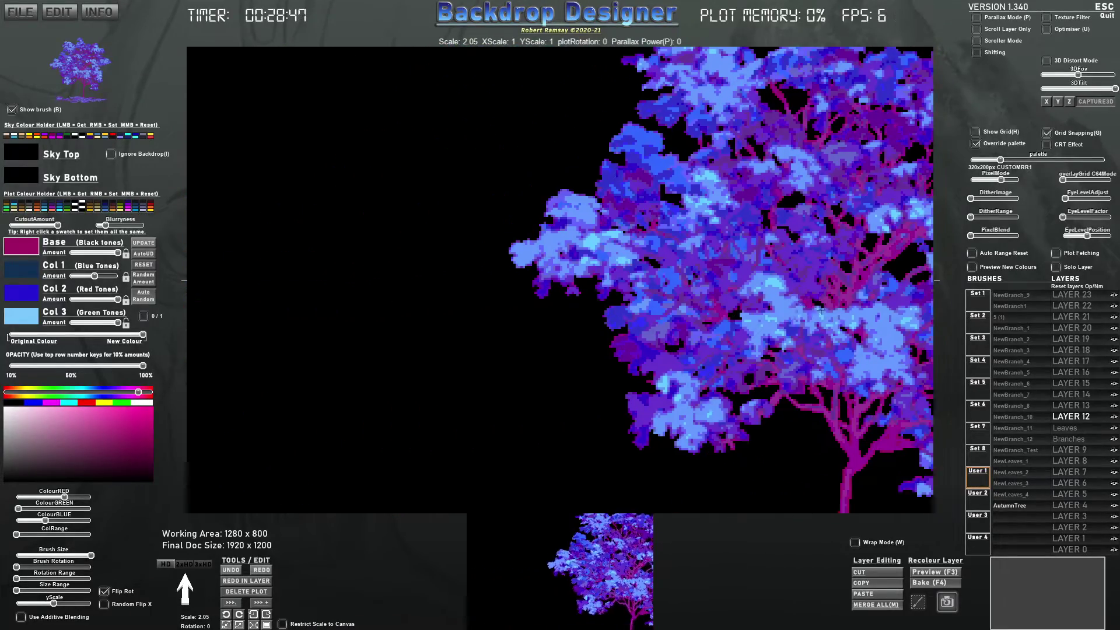
{"action": "mouse_move", "coordinate": [1021, 506]}
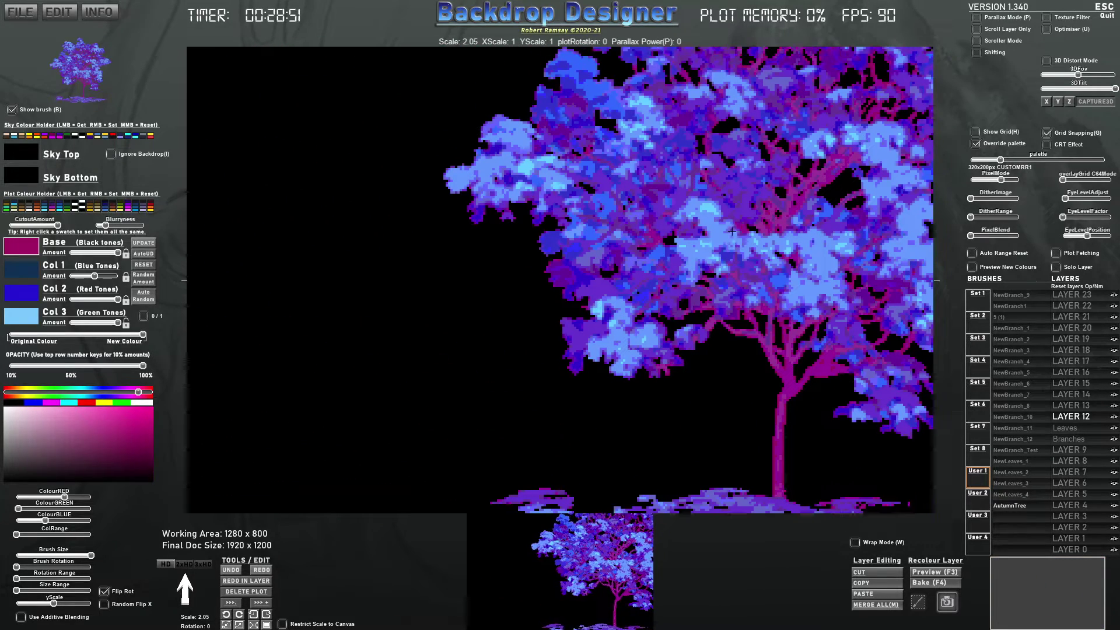
{"action": "scroll", "coordinate": [738, 267], "scroll_direction": "down", "scroll_amount": 6}
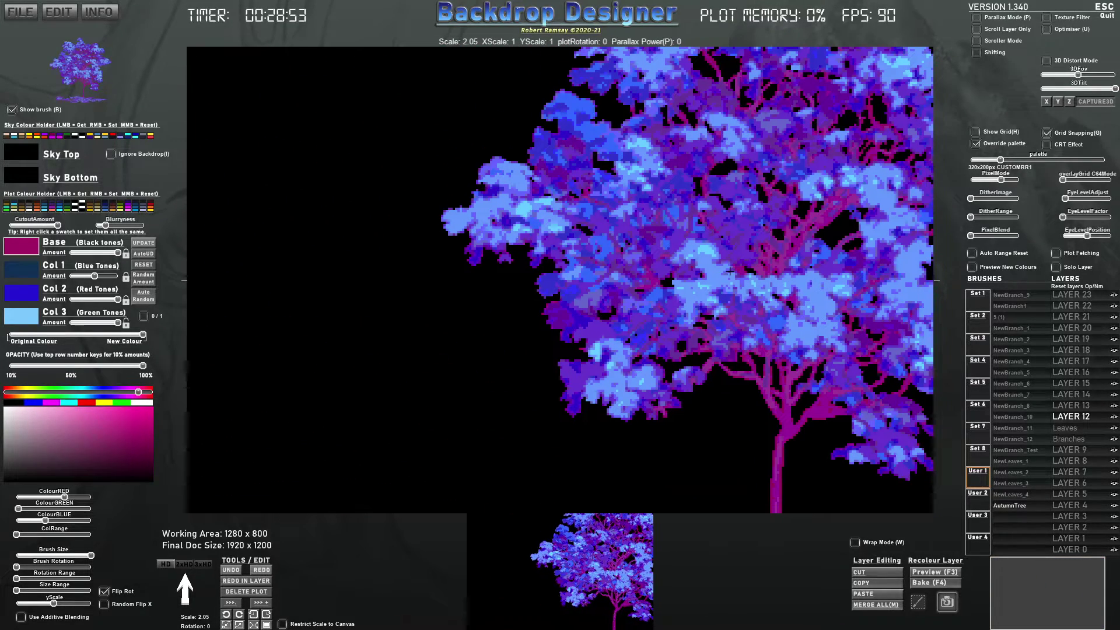
{"action": "scroll", "coordinate": [729, 271], "scroll_direction": "up", "scroll_amount": 1}
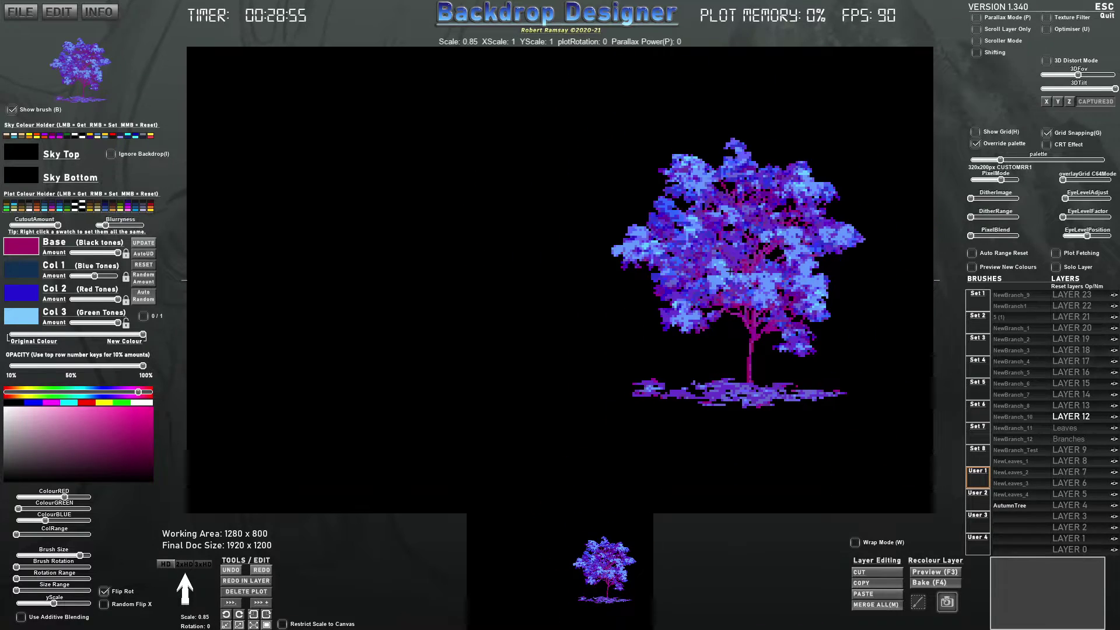
{"action": "left_click", "coordinate": [439, 268]}
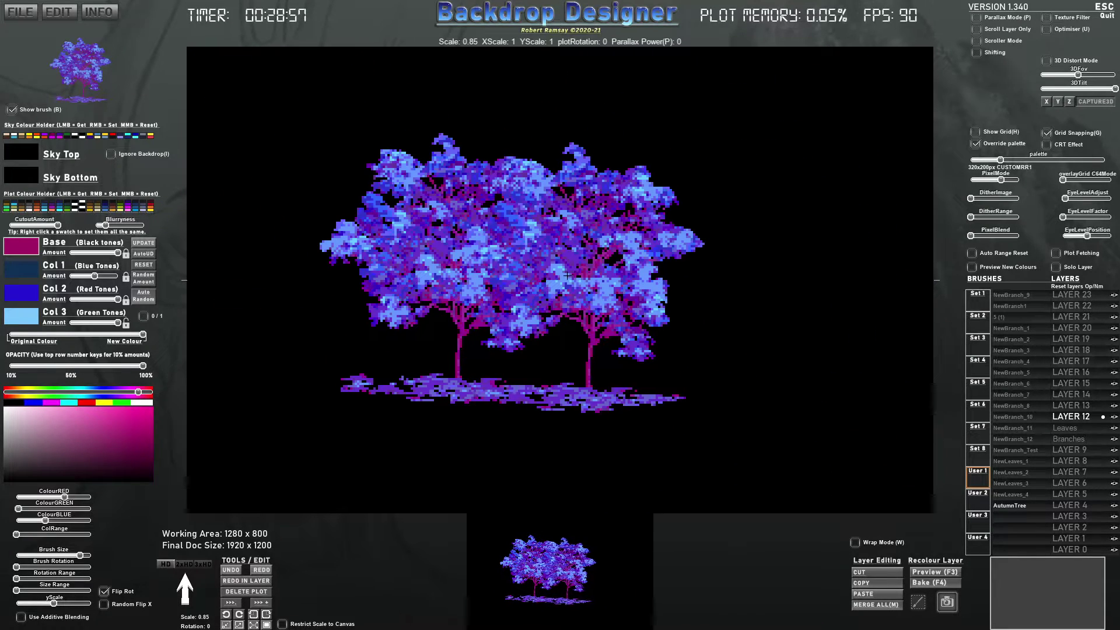
{"action": "left_click", "coordinate": [566, 278]}
{"action": "left_click", "coordinate": [645, 321]}
- Look at the image export options and try a final document size of 5760 x 3600
{"action": "left_click", "coordinate": [26, 15]}
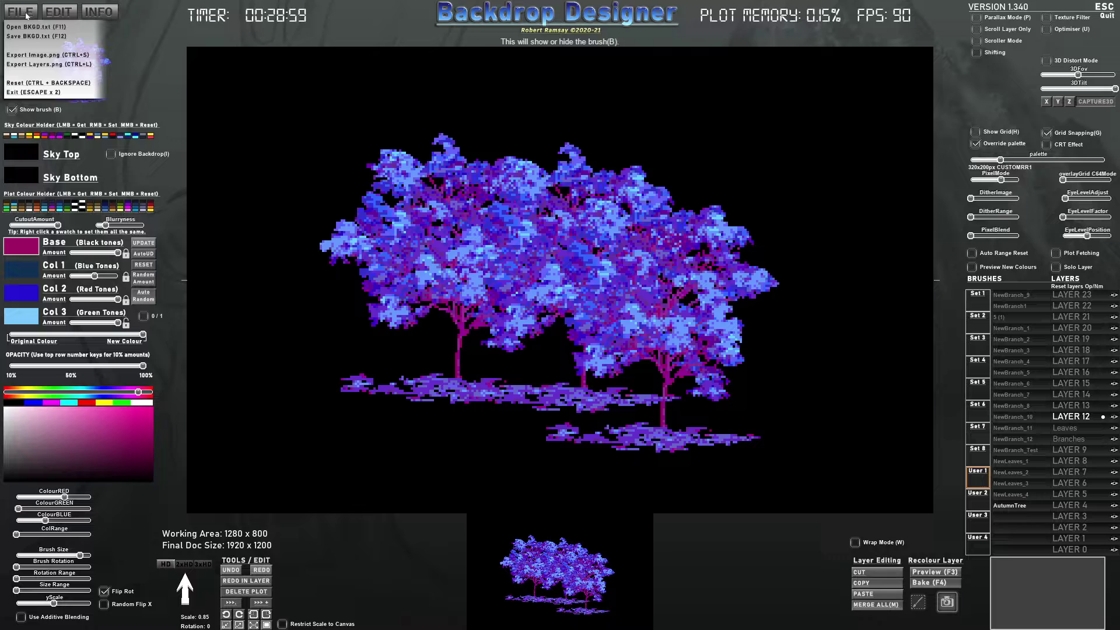
{"action": "left_click", "coordinate": [42, 56]}
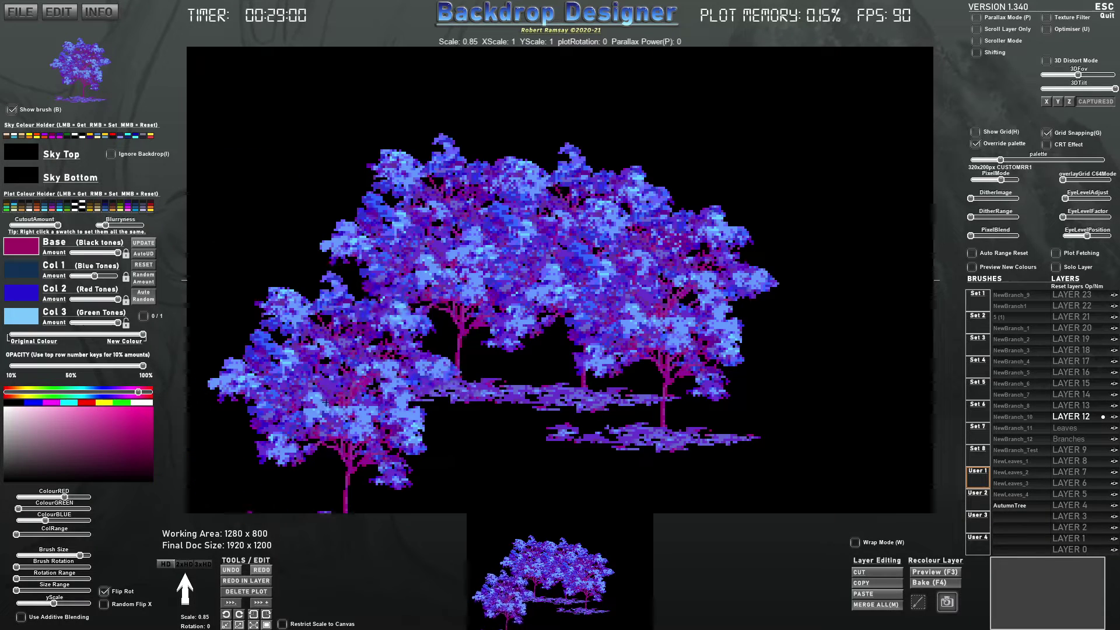
{"action": "left_click", "coordinate": [184, 564]}
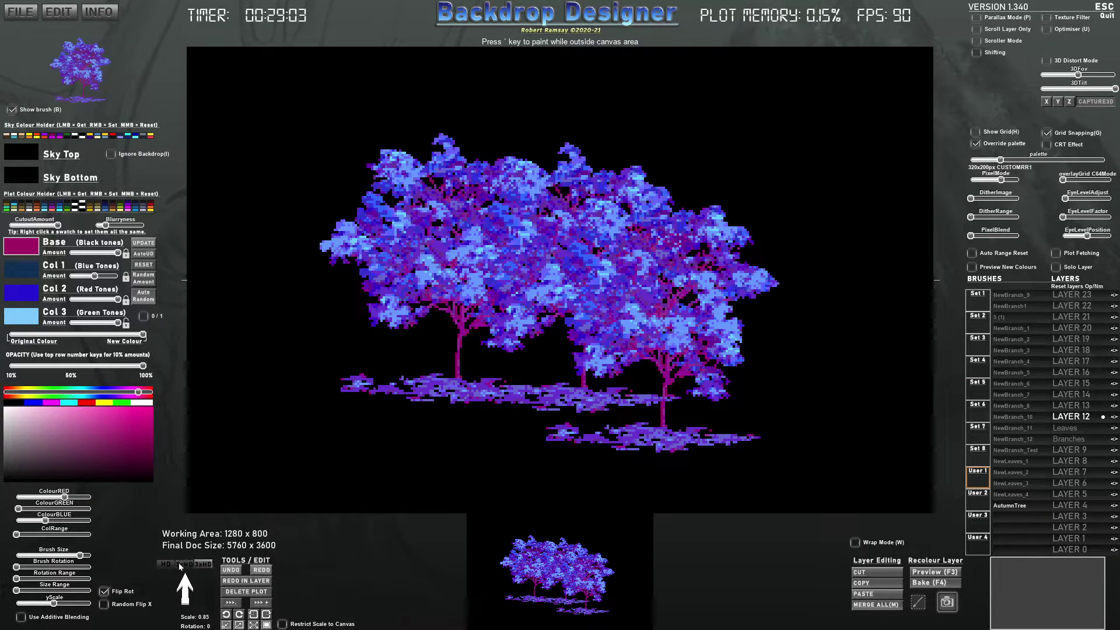
- Stamp two more AutumnTree copies at scale 0.85 over the existing tree group
{"action": "left_click", "coordinate": [684, 247]}
{"action": "left_click", "coordinate": [455, 323]}
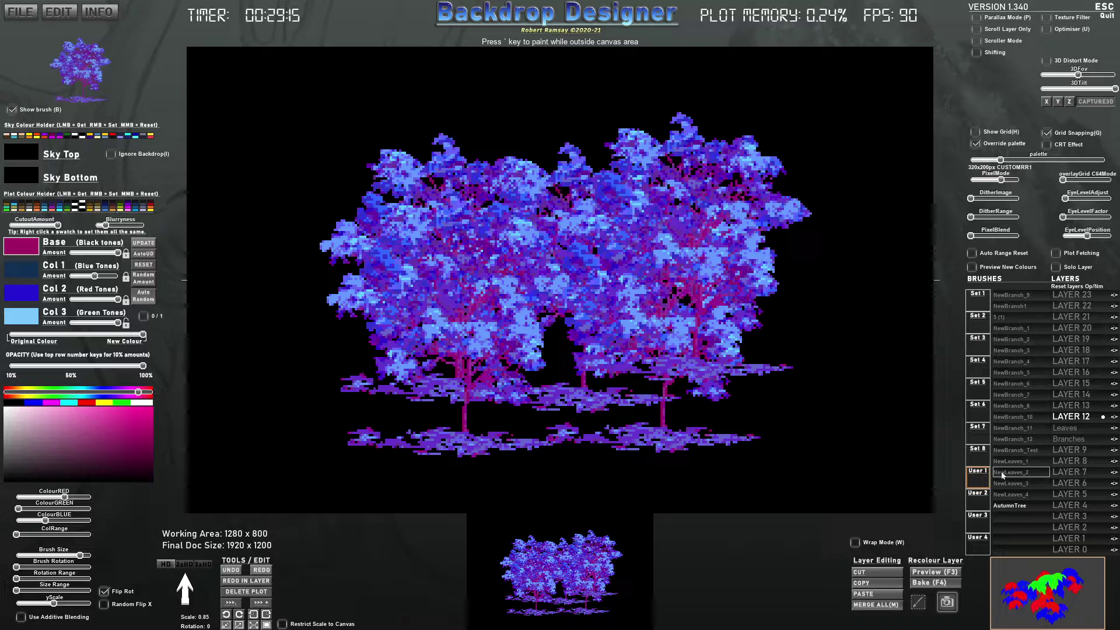
- Switch to File Explorer, open the CUSTOM_BRUSHES folder inside BackdropDesigner on SAM (F:), and refresh it
{"action": "key", "text": "super"}
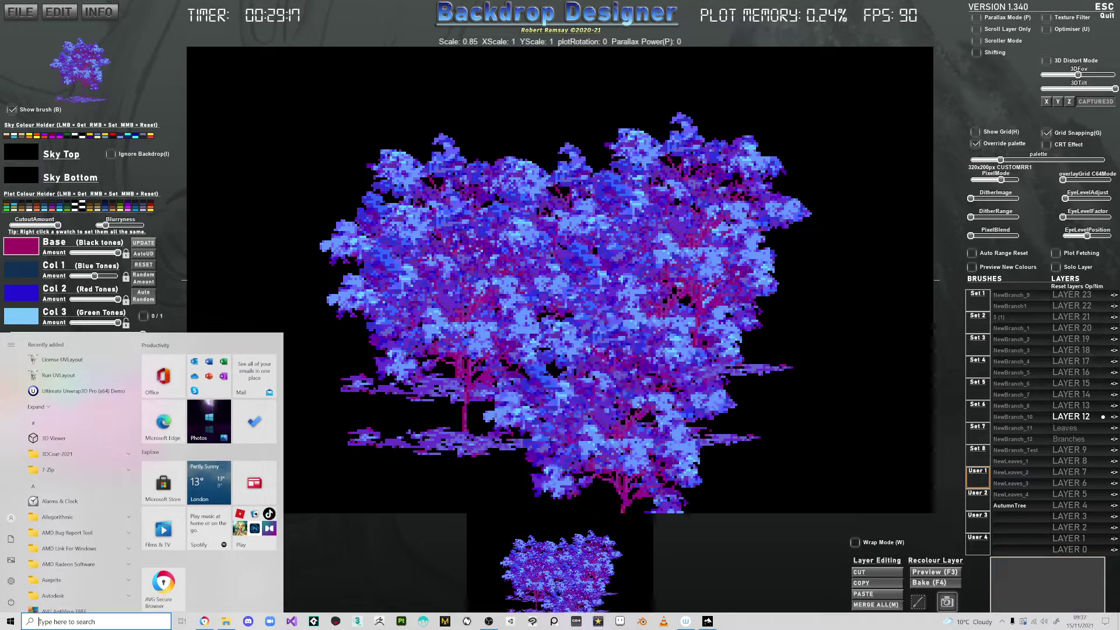
{"action": "left_click", "coordinate": [226, 622]}
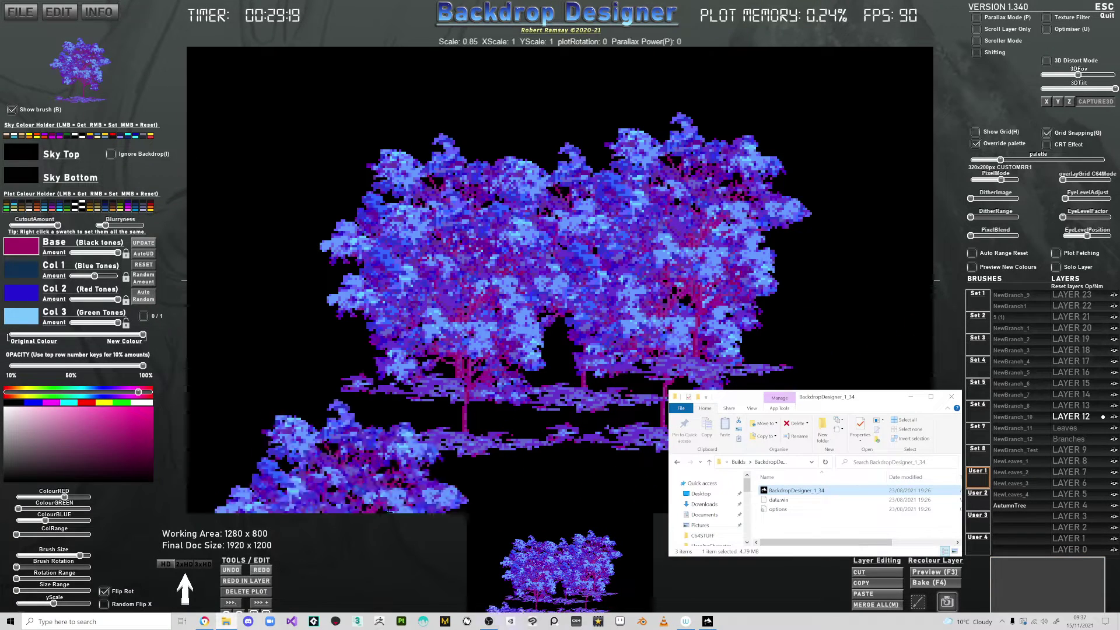
{"action": "left_click", "coordinate": [774, 462]}
{"action": "left_click", "coordinate": [930, 396]}
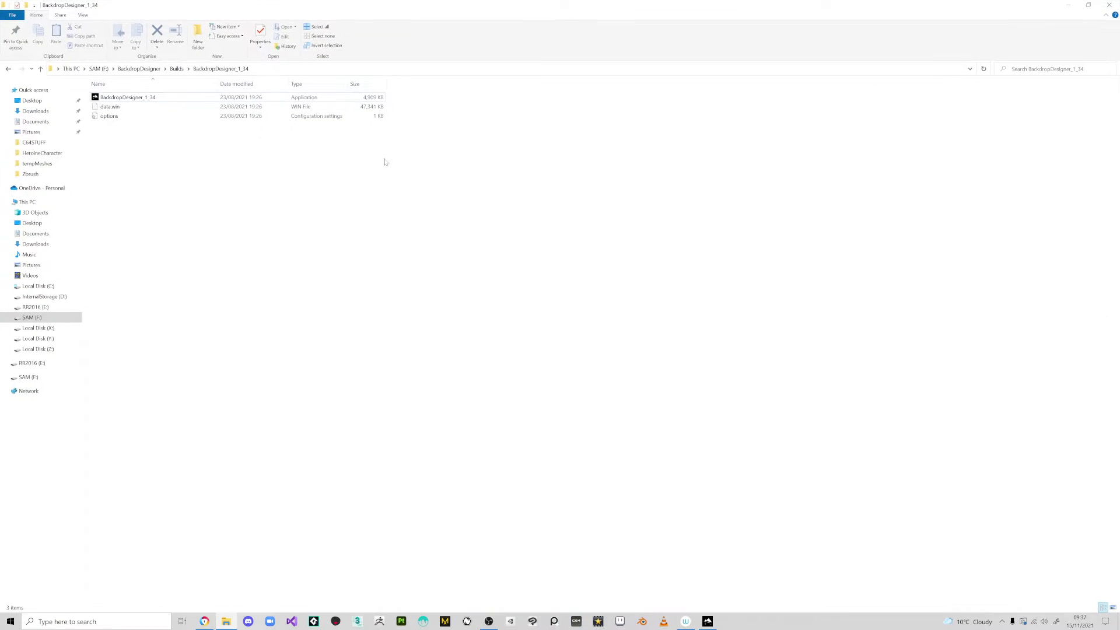
{"action": "left_click", "coordinate": [159, 70]}
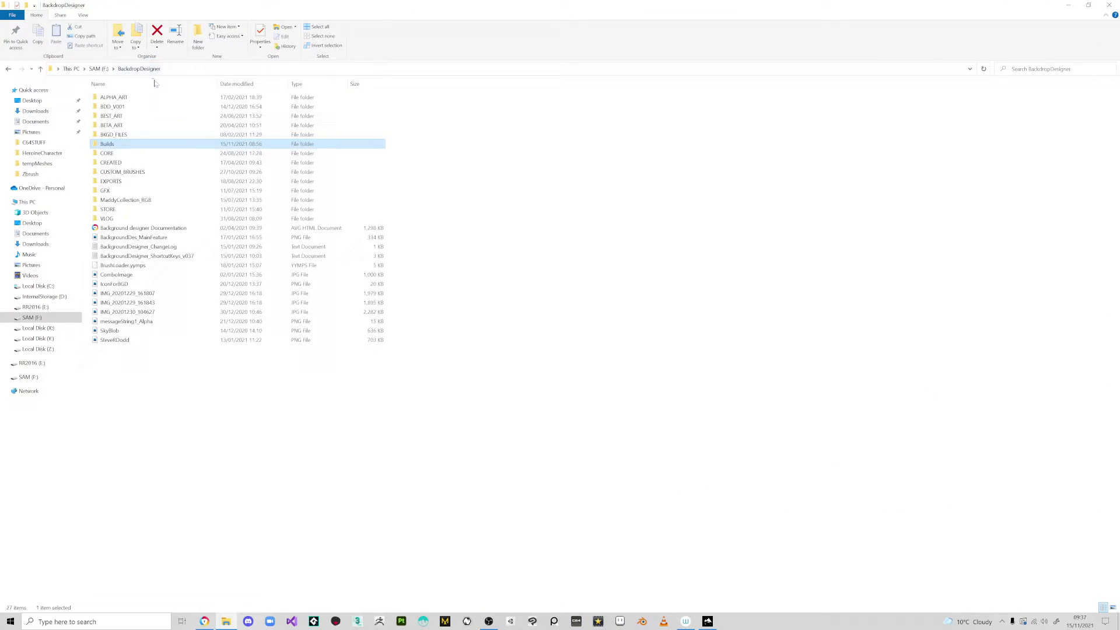
{"action": "double_click", "coordinate": [132, 182]}
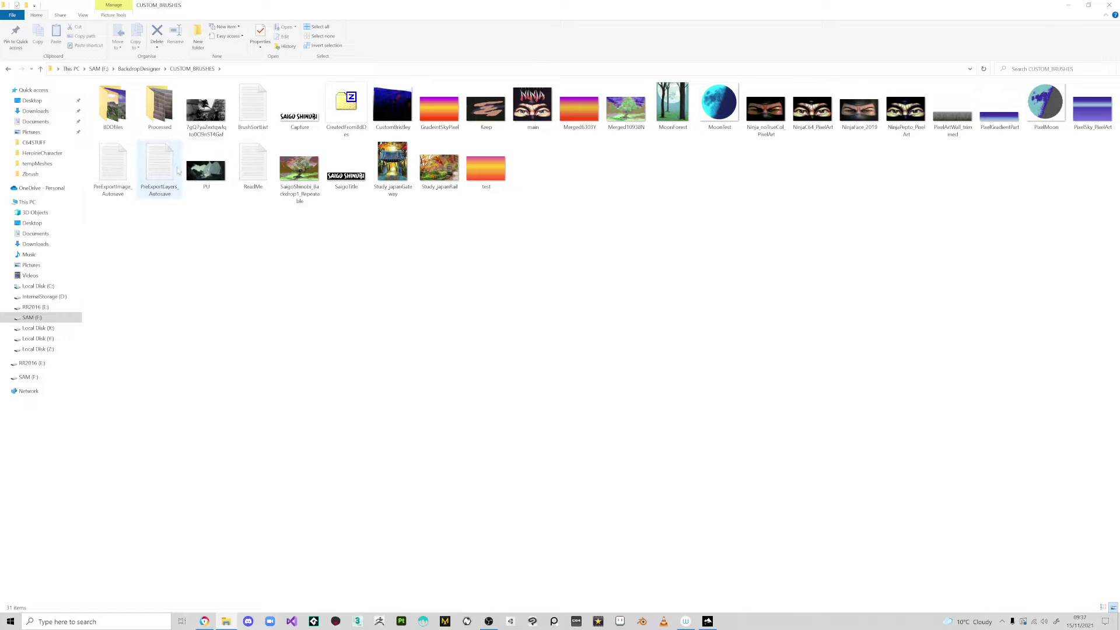
{"action": "right_click", "coordinate": [336, 280]}
{"action": "left_click", "coordinate": [373, 325]}
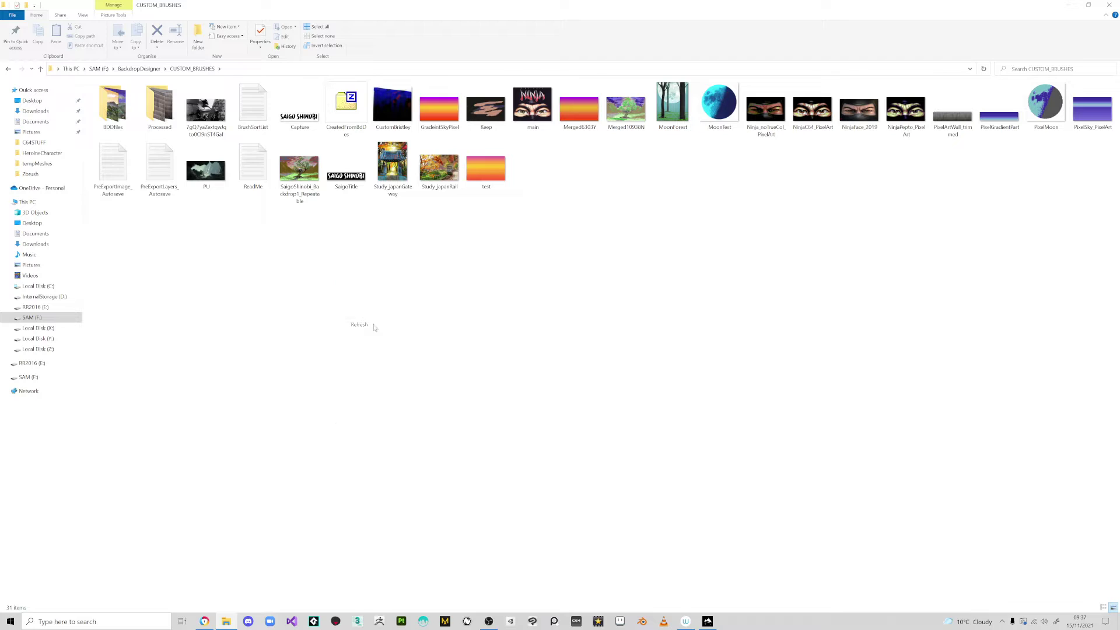
- Search SAM (F:), the Desktop, C64STUFF and the GMS_PROJECTS folder on InternalStorage (D:) for the image files
{"action": "left_click", "coordinate": [48, 309]}
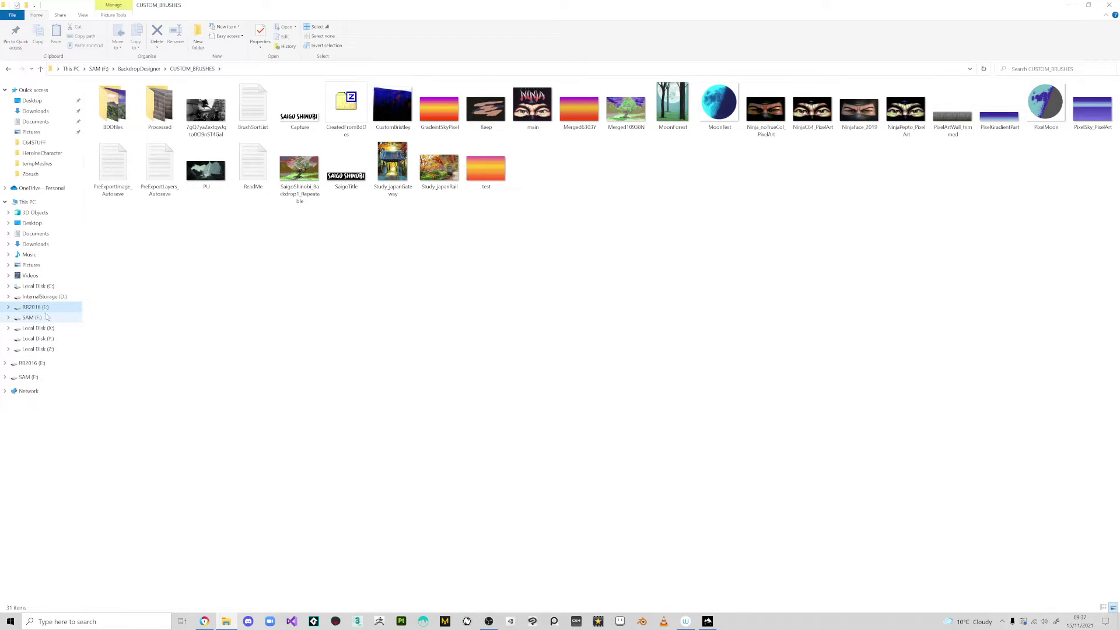
{"action": "left_click", "coordinate": [47, 317]}
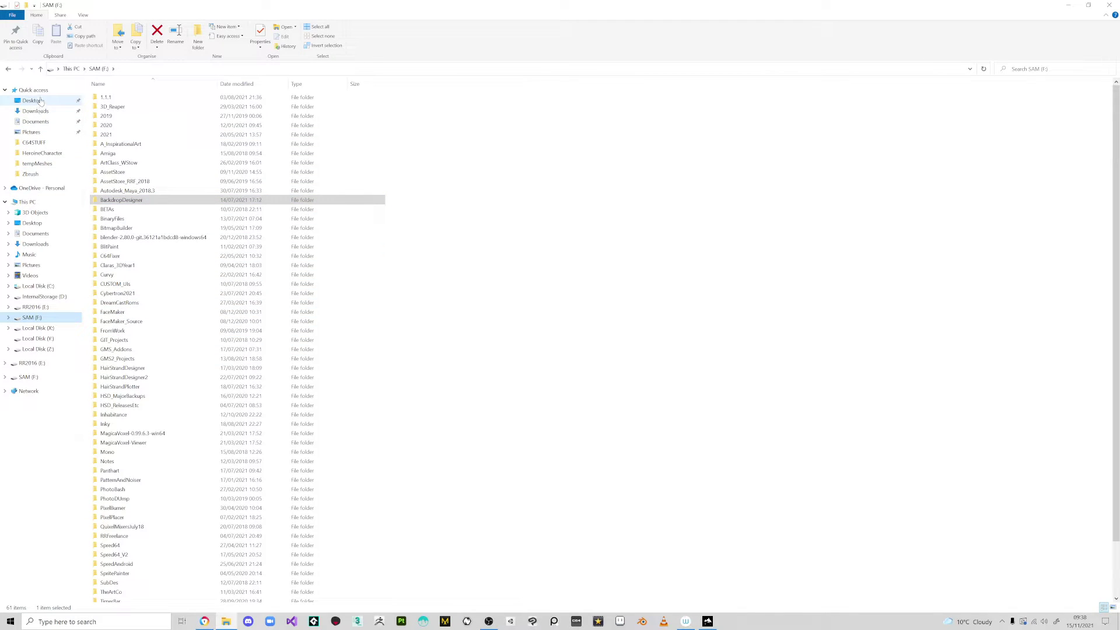
{"action": "left_click", "coordinate": [42, 103]}
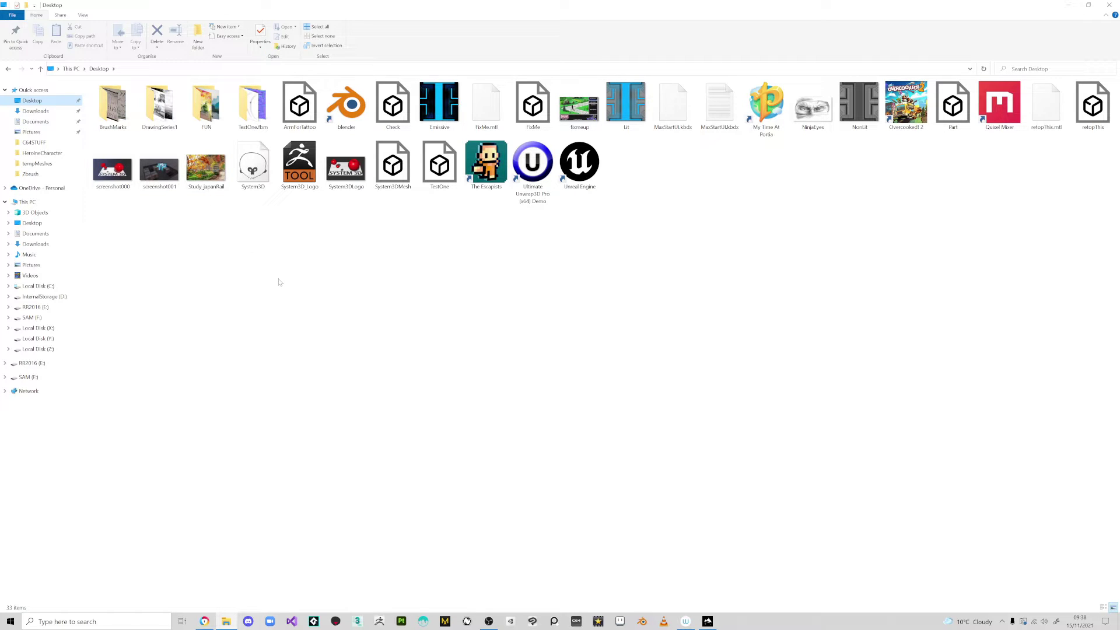
{"action": "left_click", "coordinate": [35, 144]}
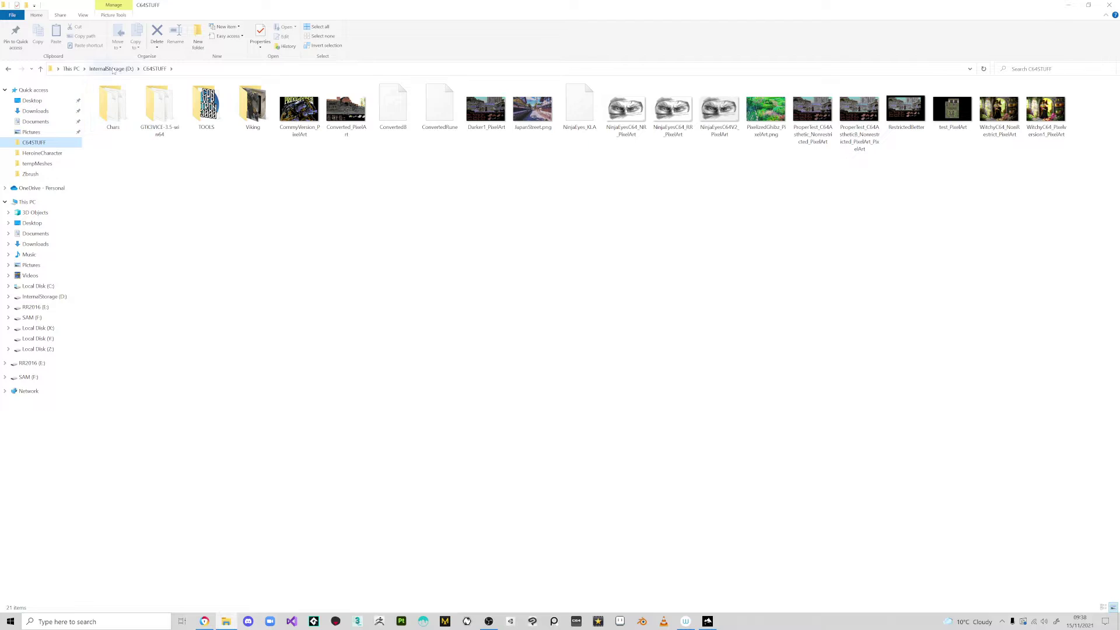
{"action": "left_click", "coordinate": [112, 69]}
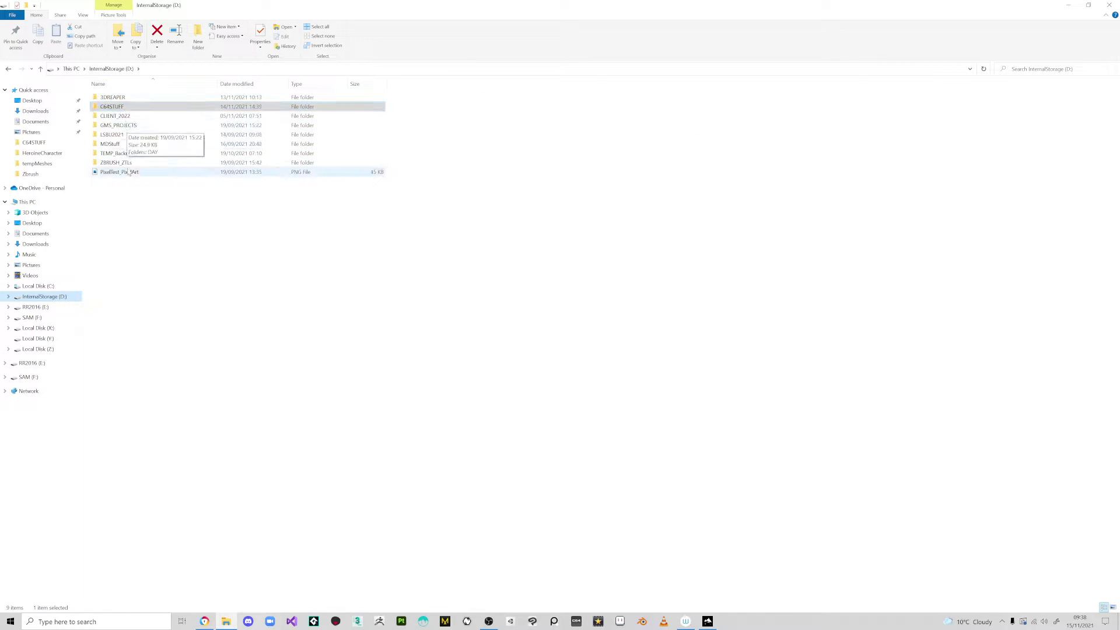
{"action": "double_click", "coordinate": [119, 125]}
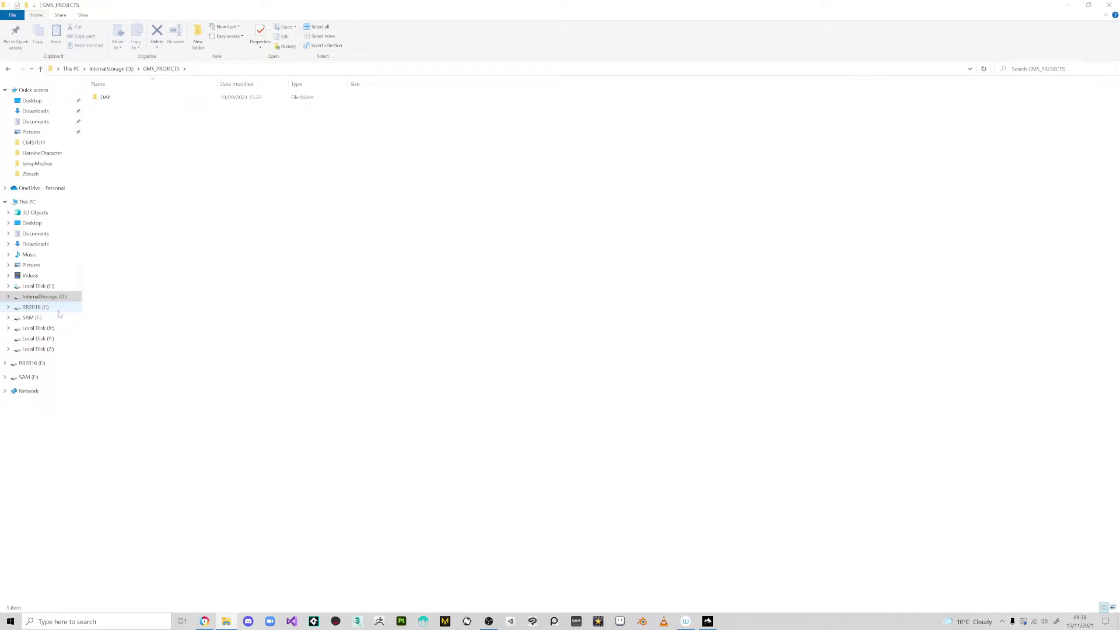
- Check RR2016 (E:), return to BackdropDesigner on SAM (F:), and open the Processed folder inside CUSTOM_BRUSHES
{"action": "left_click", "coordinate": [36, 307]}
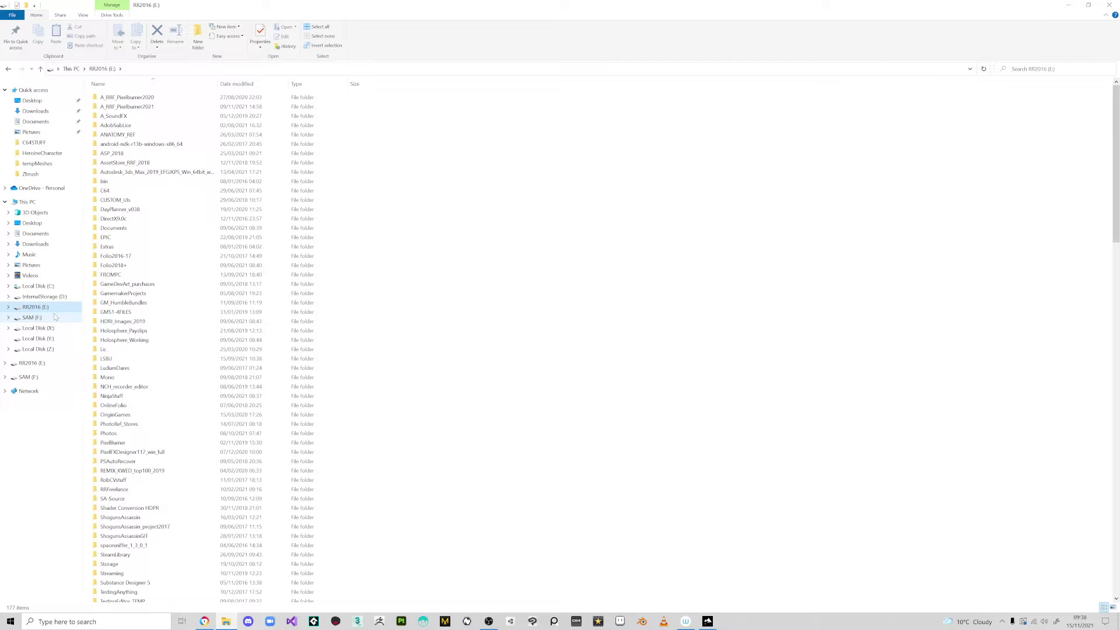
{"action": "left_click", "coordinate": [32, 317]}
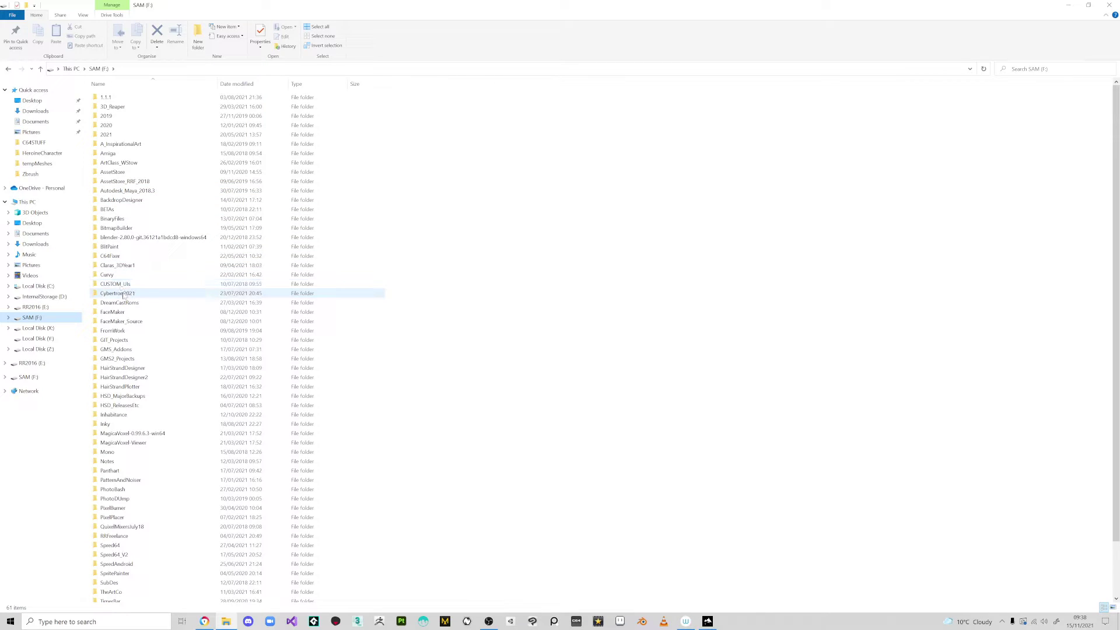
{"action": "left_click", "coordinate": [128, 209]}
{"action": "double_click", "coordinate": [130, 200]}
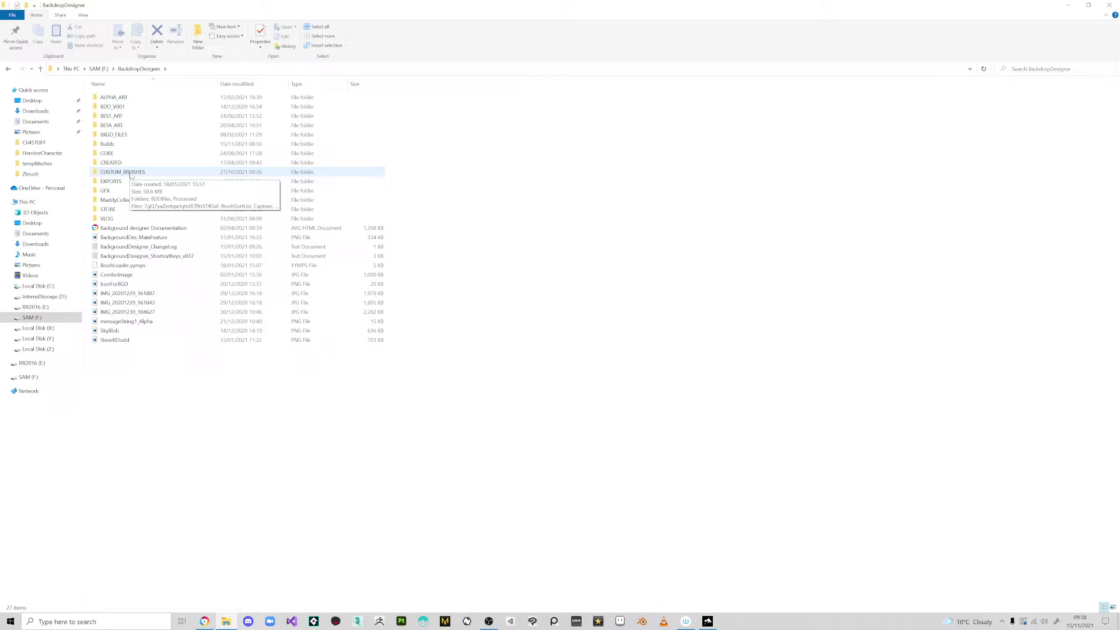
{"action": "double_click", "coordinate": [125, 172]}
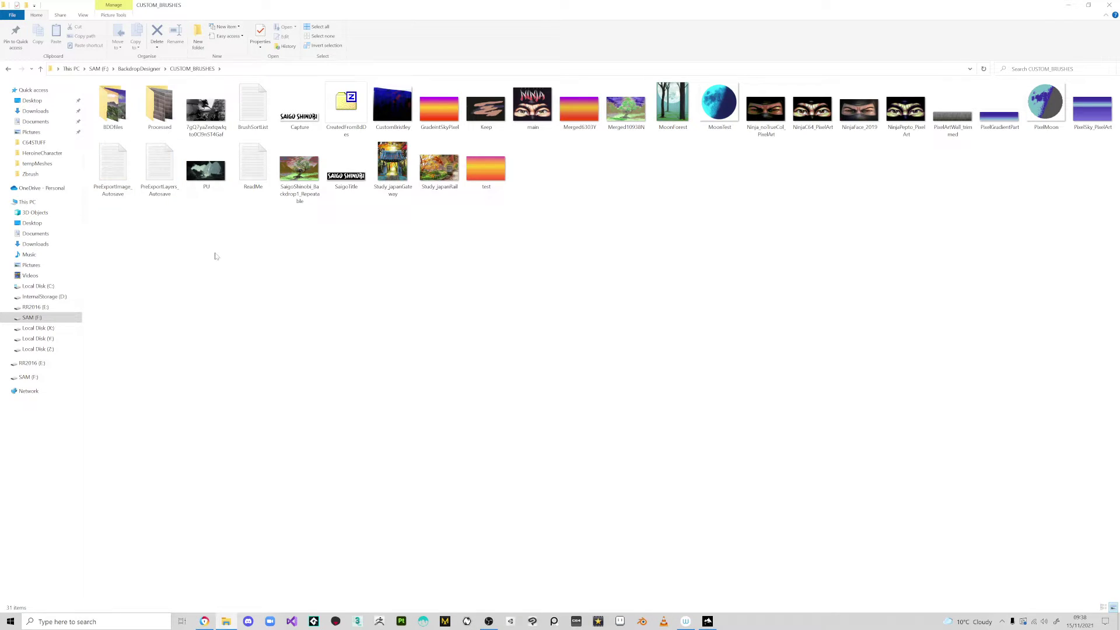
{"action": "left_click", "coordinate": [113, 107]}
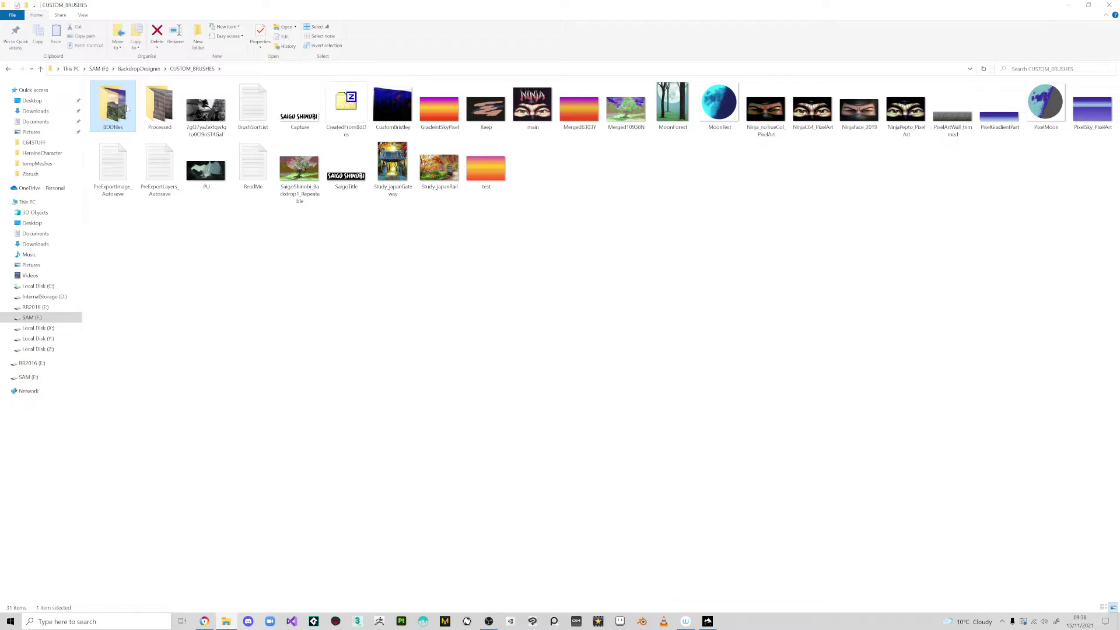
{"action": "double_click", "coordinate": [155, 111]}
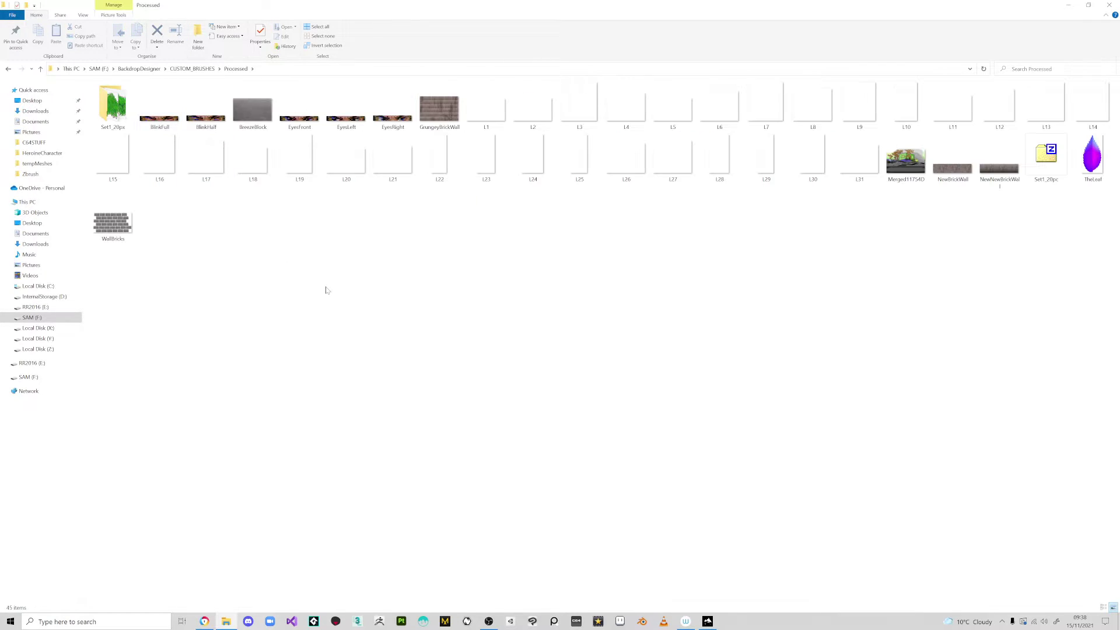
- Check the L1 and L2 images in the Processed folder, then switch back to Backdrop Designer
{"action": "left_click", "coordinate": [486, 108]}
{"action": "left_click", "coordinate": [540, 116]}
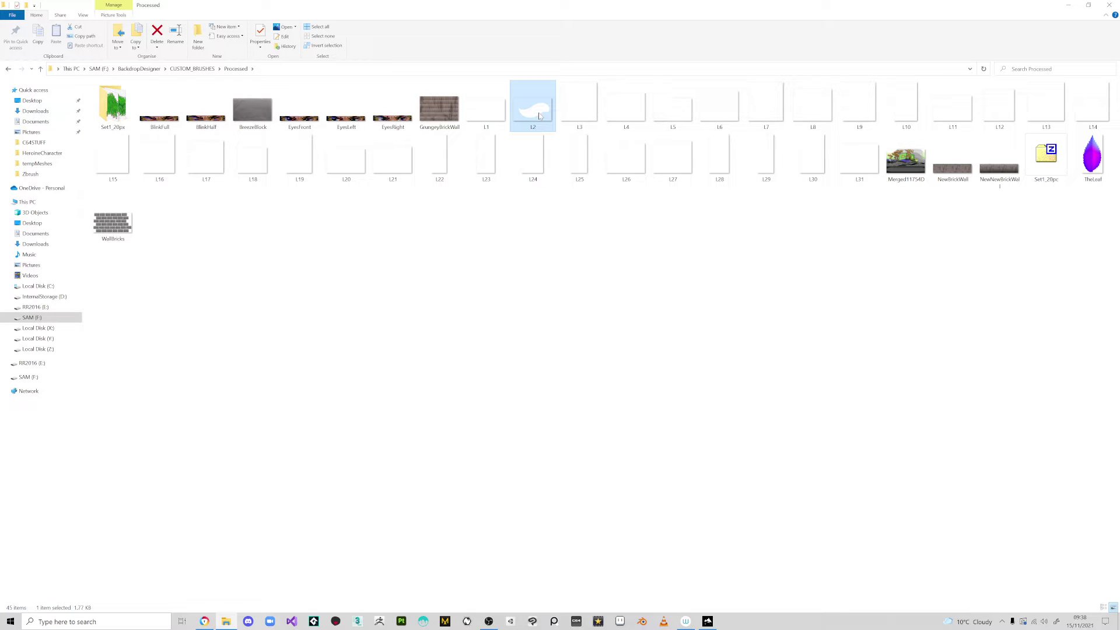
{"action": "left_click", "coordinate": [712, 241]}
{"action": "left_click", "coordinate": [1070, 7]}
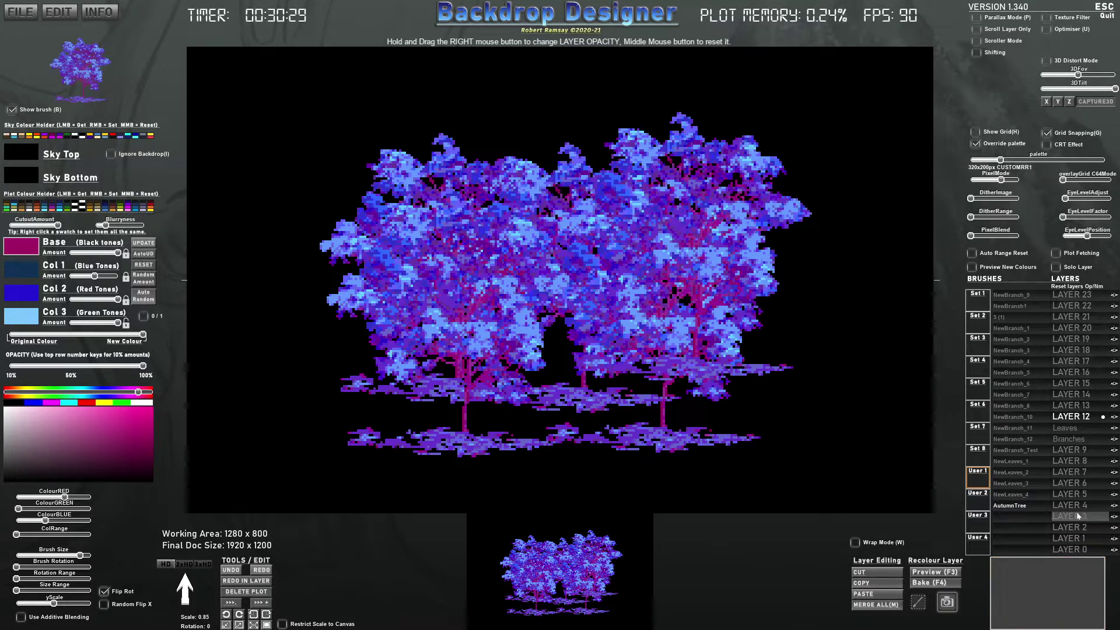
{"action": "key", "text": "super"}
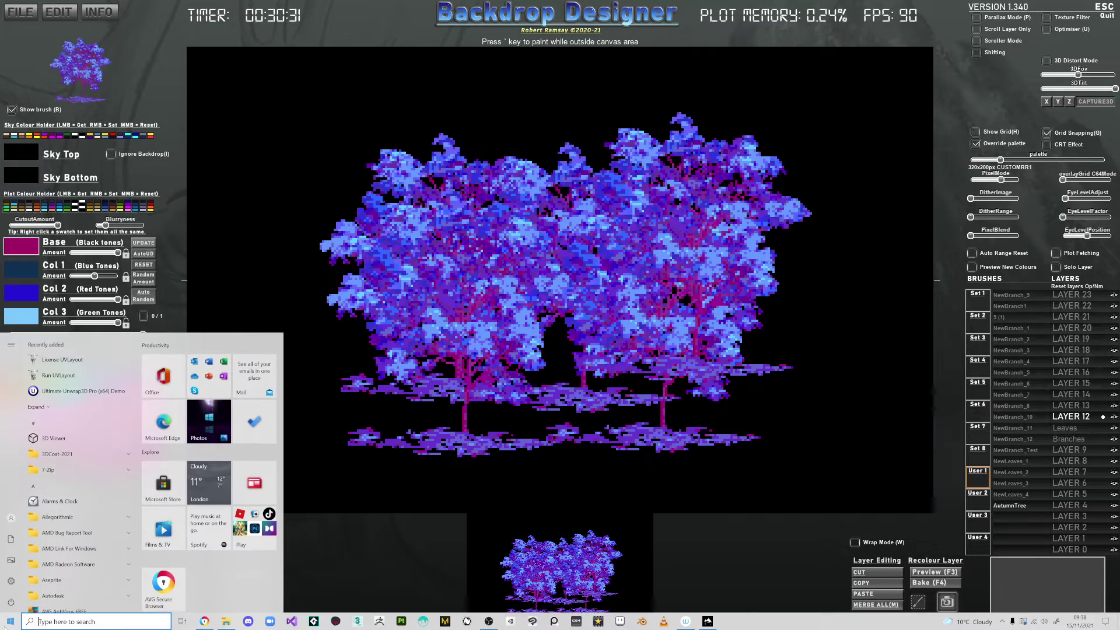
{"action": "left_click", "coordinate": [2, 624]}
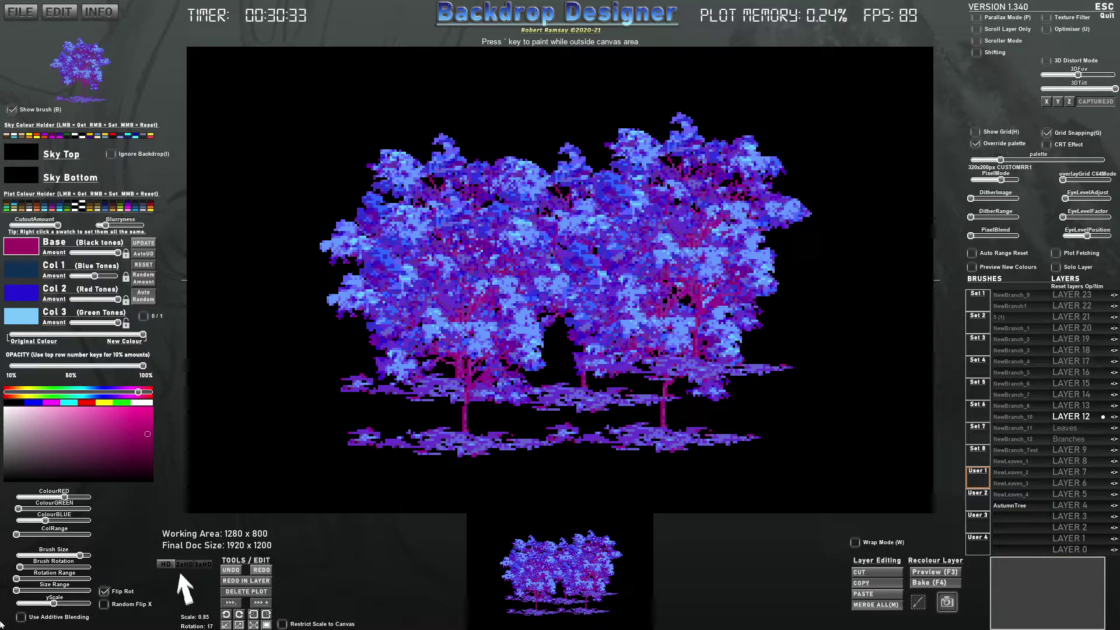
{"action": "left_click", "coordinate": [5, 626]}
{"action": "left_click", "coordinate": [5, 625]}
{"action": "key", "text": "super"}
{"action": "key", "text": "super"}
{"action": "key", "text": "super"}
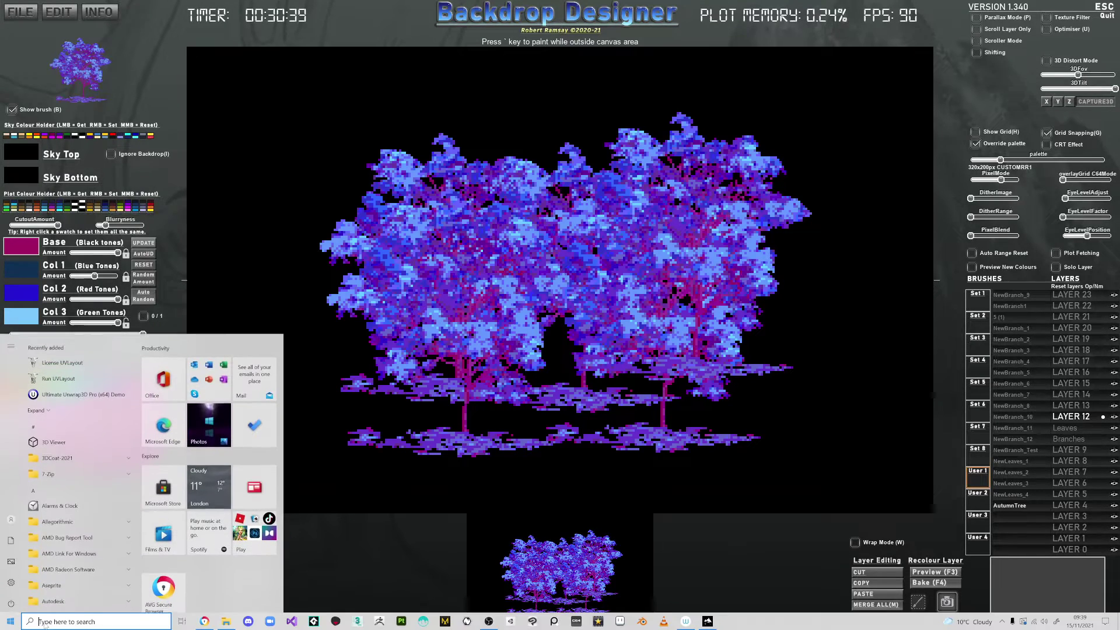
{"action": "type", "text": "ever"}
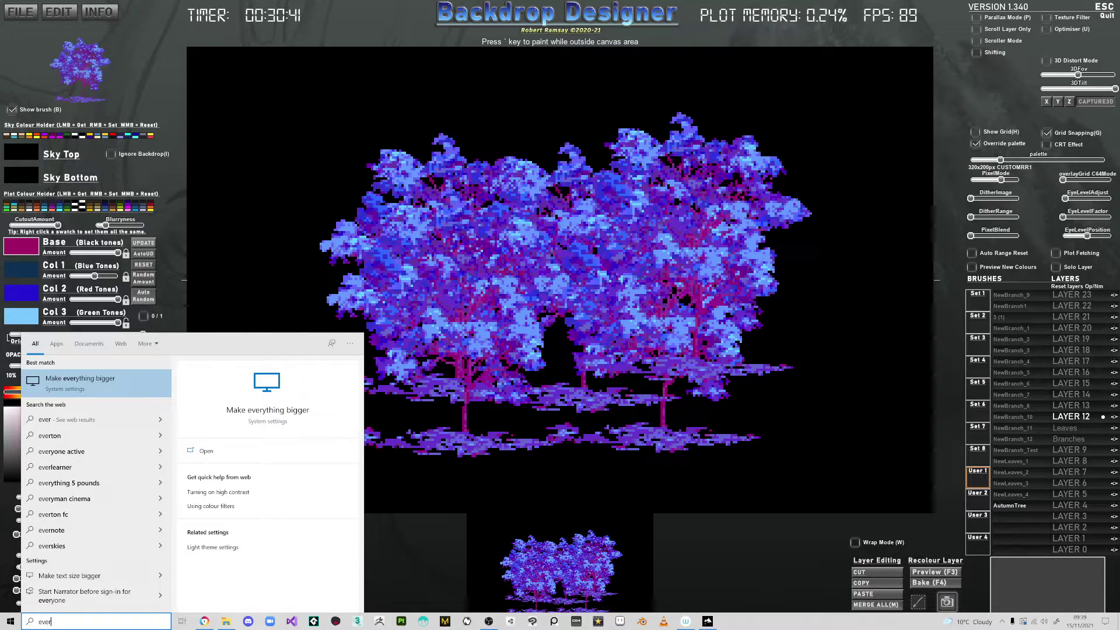
- Switch to File Explorer and search This PC for "autumn", then narrow the search to "AutumnTree"
{"action": "left_click", "coordinate": [224, 621]}
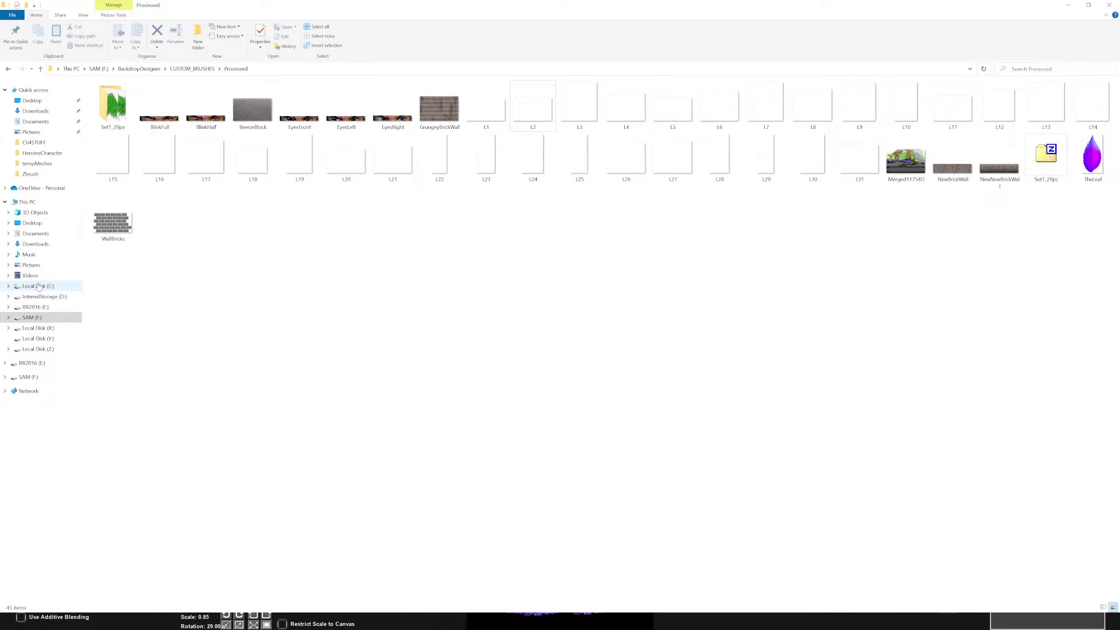
{"action": "left_click", "coordinate": [27, 202]}
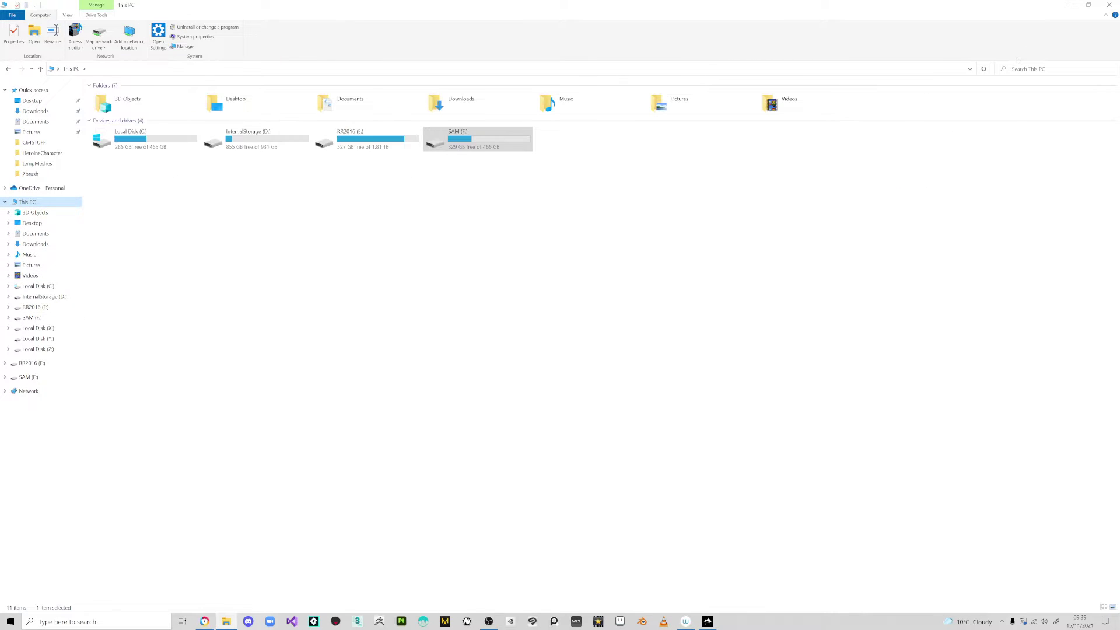
{"action": "type", "text": "autumn"}
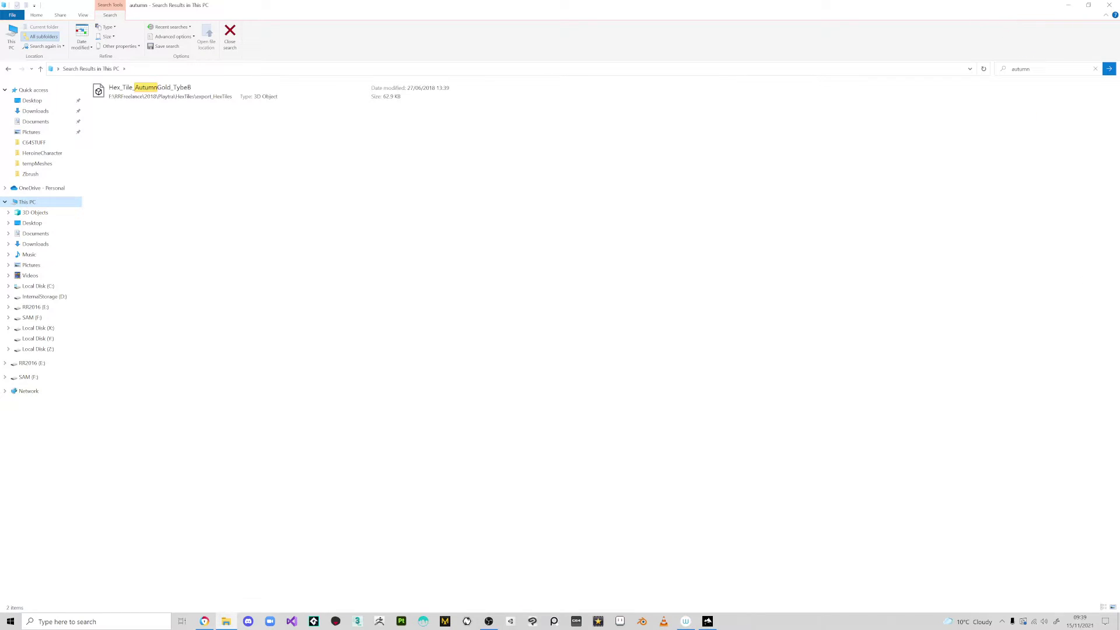
{"action": "left_click", "coordinate": [1038, 69]}
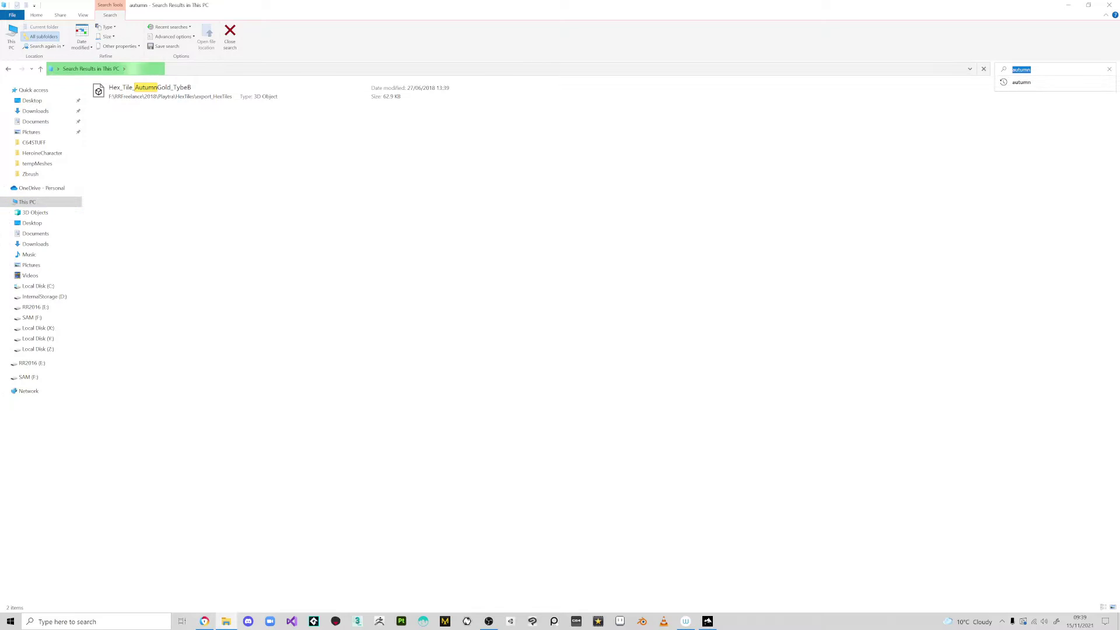
{"action": "type", "text": "Tree"}
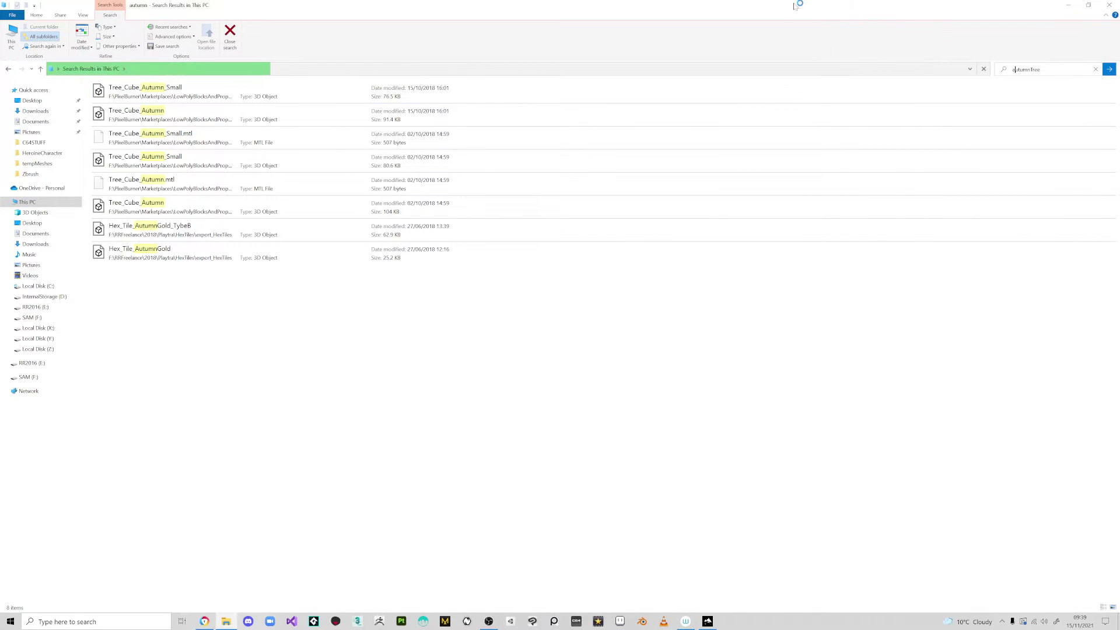
{"action": "type", "text": "AutumnTree"}
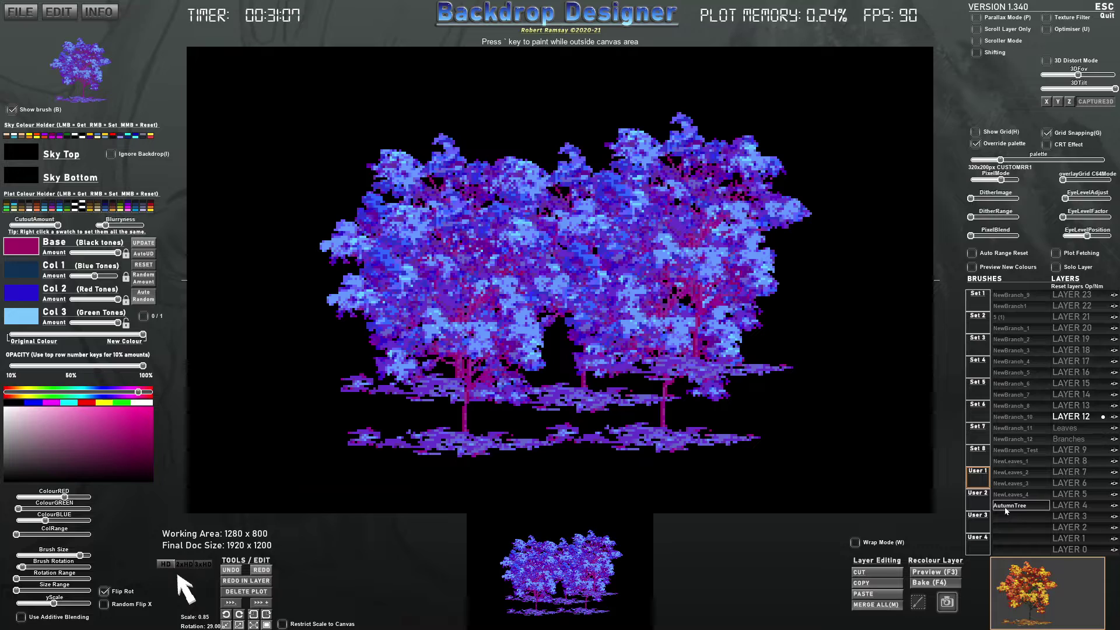
{"action": "key", "text": "alt+Tab"}
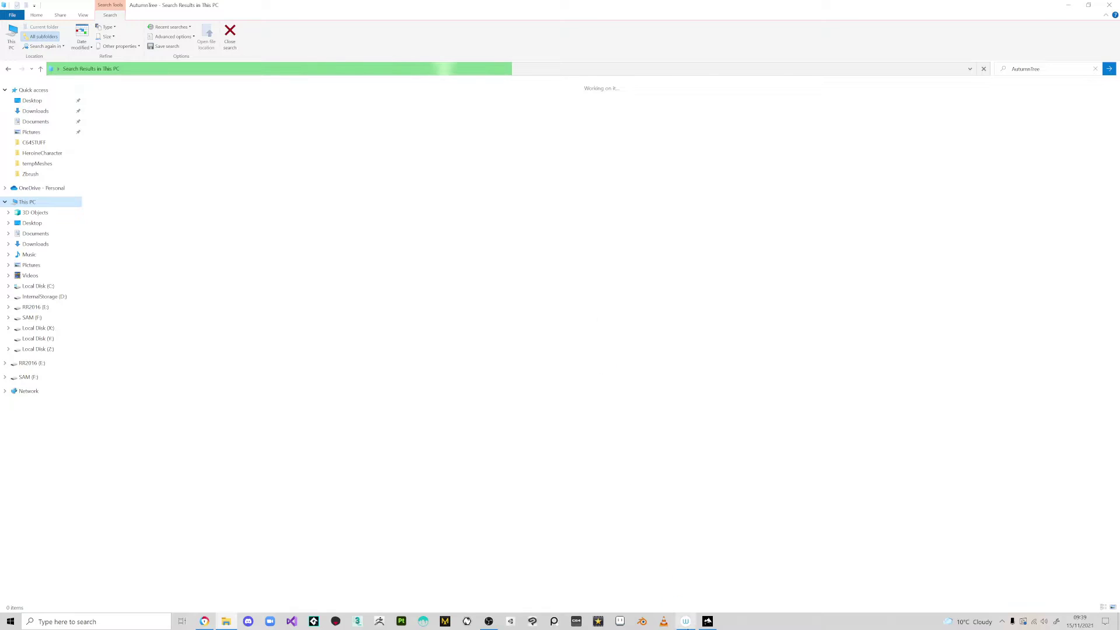
- Switch to Backdrop Designer, reselect the AutumnTree brush, and set its colour blend fully to Original Colour
{"action": "left_click", "coordinate": [707, 622]}
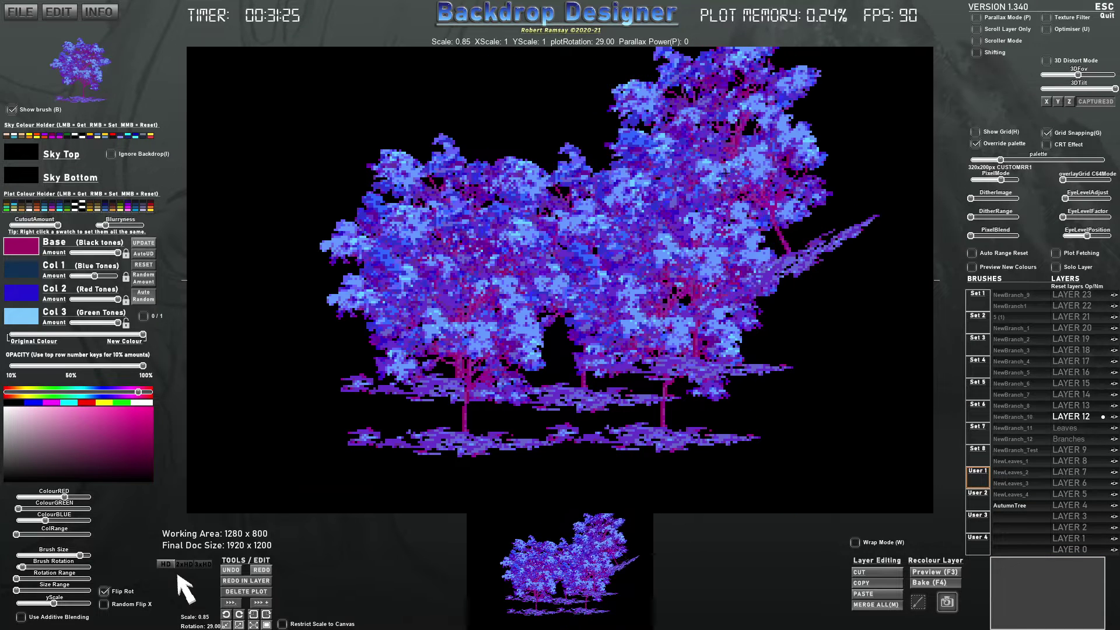
{"action": "left_click", "coordinate": [1010, 494]}
{"action": "left_click", "coordinate": [1010, 505]}
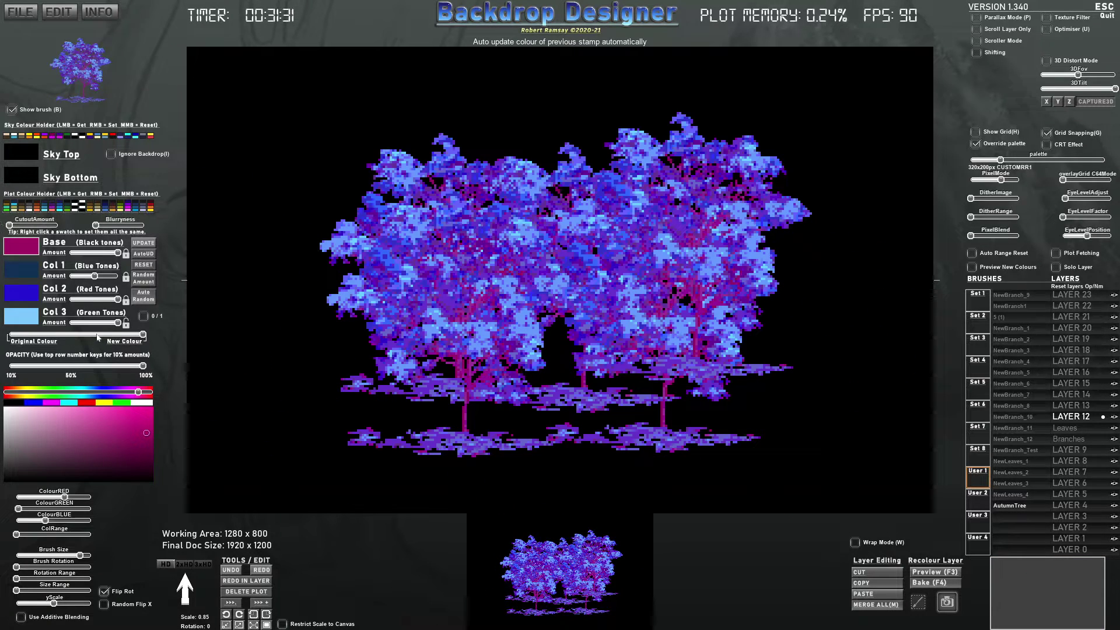
{"action": "left_click_drag", "start_coordinate": [98, 337], "coordinate": [8, 337]}
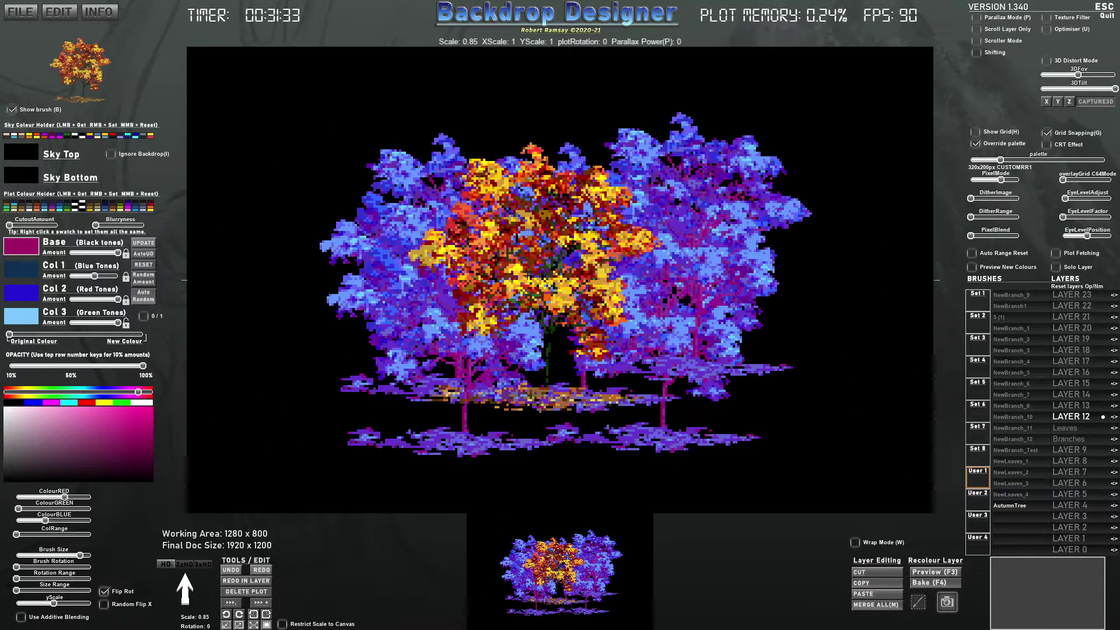
- Enlarge the AutumnTree brush to scale 1.30 and stamp two copies flanking the blue trees, with one mirrored
{"action": "scroll", "coordinate": [542, 274], "scroll_direction": "up", "scroll_amount": 6}
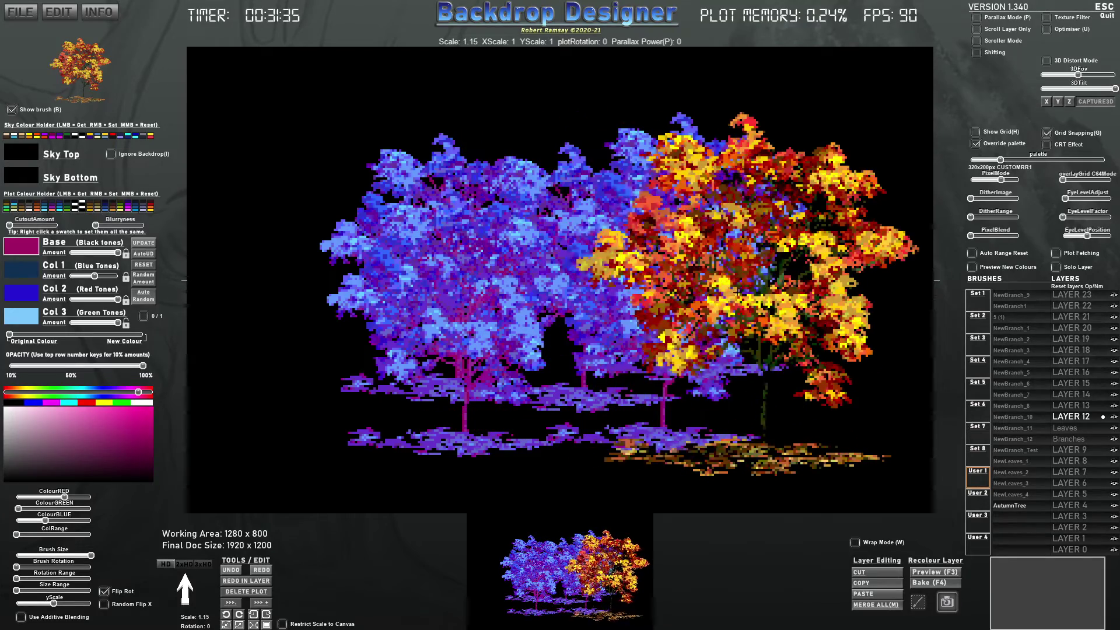
{"action": "scroll", "coordinate": [746, 262], "scroll_direction": "up", "scroll_amount": 3}
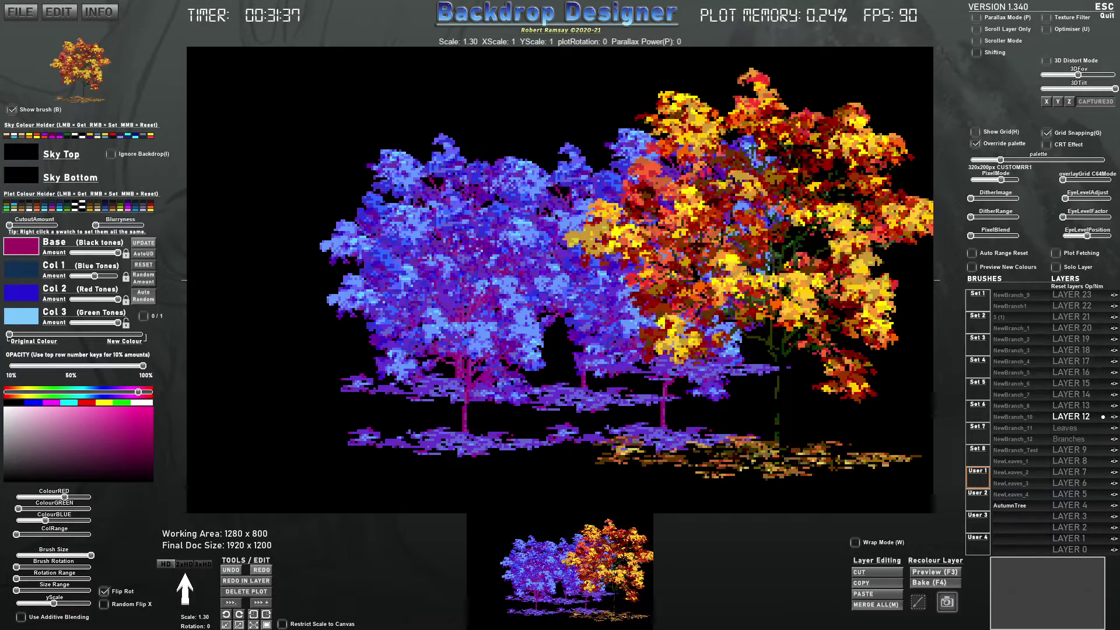
{"action": "mouse_move", "coordinate": [755, 234]}
{"action": "left_mouse_down"}
{"action": "mouse_move", "coordinate": [315, 222]}
{"action": "mouse_move", "coordinate": [616, 213]}
{"action": "left_mouse_up"}
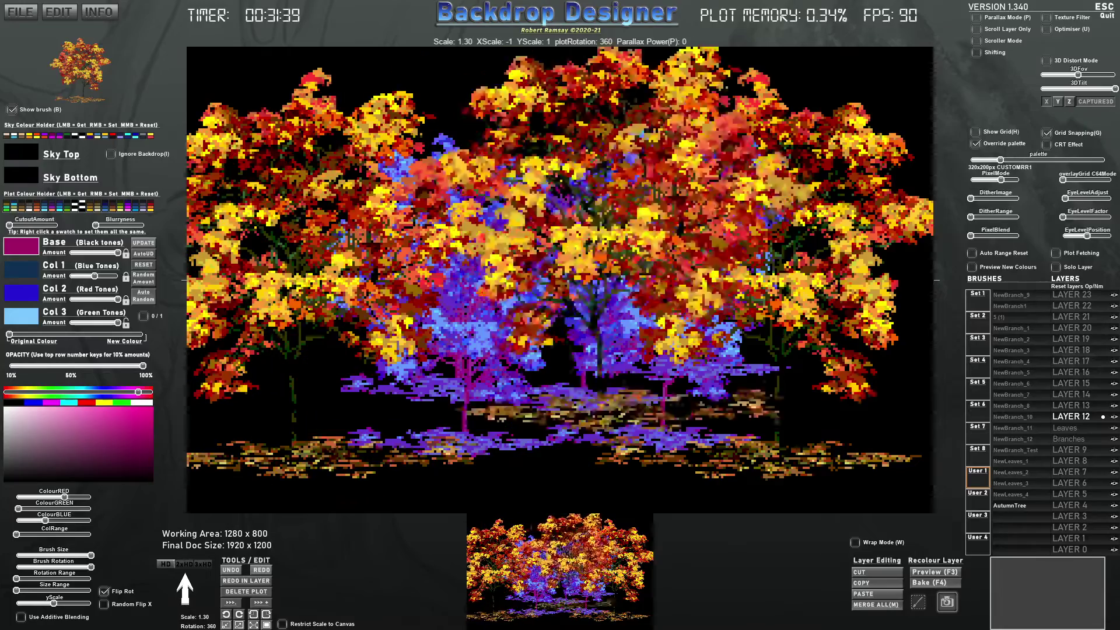
- Switch the pixel mode to 320x200px C64 and give the sky bottom a dark red colour with some dither range
{"action": "left_click_drag", "start_coordinate": [1001, 179], "coordinate": [975, 163]}
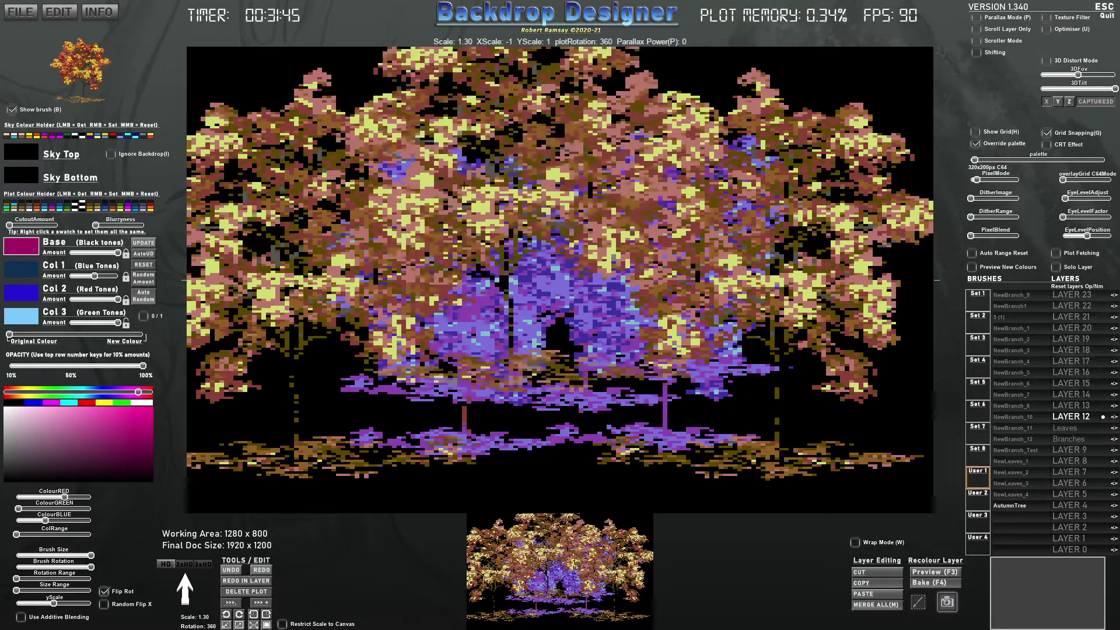
{"action": "left_click", "coordinate": [15, 176]}
{"action": "mouse_move", "coordinate": [115, 442]}
{"action": "left_mouse_down"}
{"action": "mouse_move", "coordinate": [115, 426]}
{"action": "mouse_move", "coordinate": [116, 438]}
{"action": "left_mouse_up"}
{"action": "left_click_drag", "start_coordinate": [980, 218], "coordinate": [984, 218]}
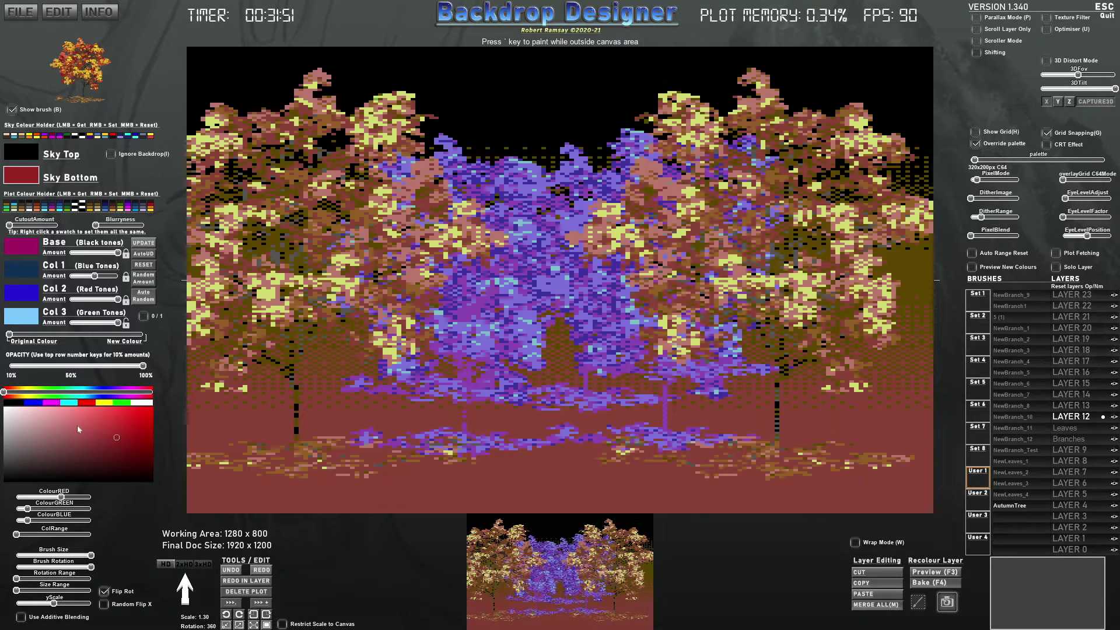
{"action": "left_click_drag", "start_coordinate": [120, 447], "coordinate": [130, 457]}
- Set the sky top to cyan and raise the dither image, dither range and pixel blend amounts
{"action": "left_click", "coordinate": [25, 155]}
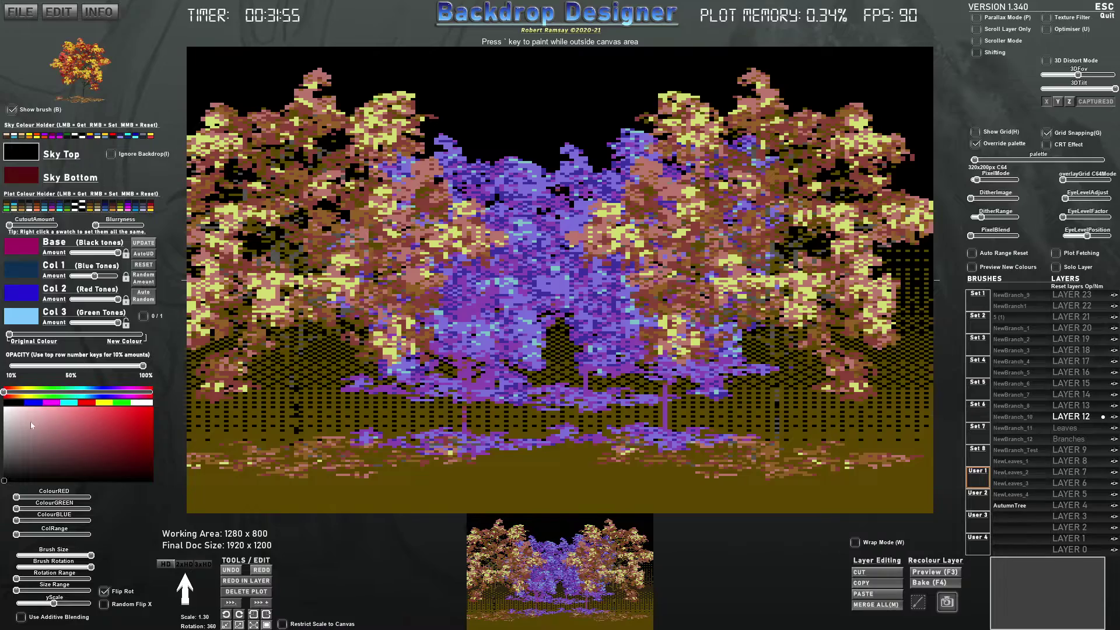
{"action": "mouse_move", "coordinate": [32, 425]}
{"action": "left_mouse_down"}
{"action": "mouse_move", "coordinate": [4, 407]}
{"action": "mouse_move", "coordinate": [153, 407]}
{"action": "mouse_move", "coordinate": [120, 425]}
{"action": "mouse_move", "coordinate": [128, 412]}
{"action": "left_mouse_up"}
{"action": "left_click", "coordinate": [81, 392]}
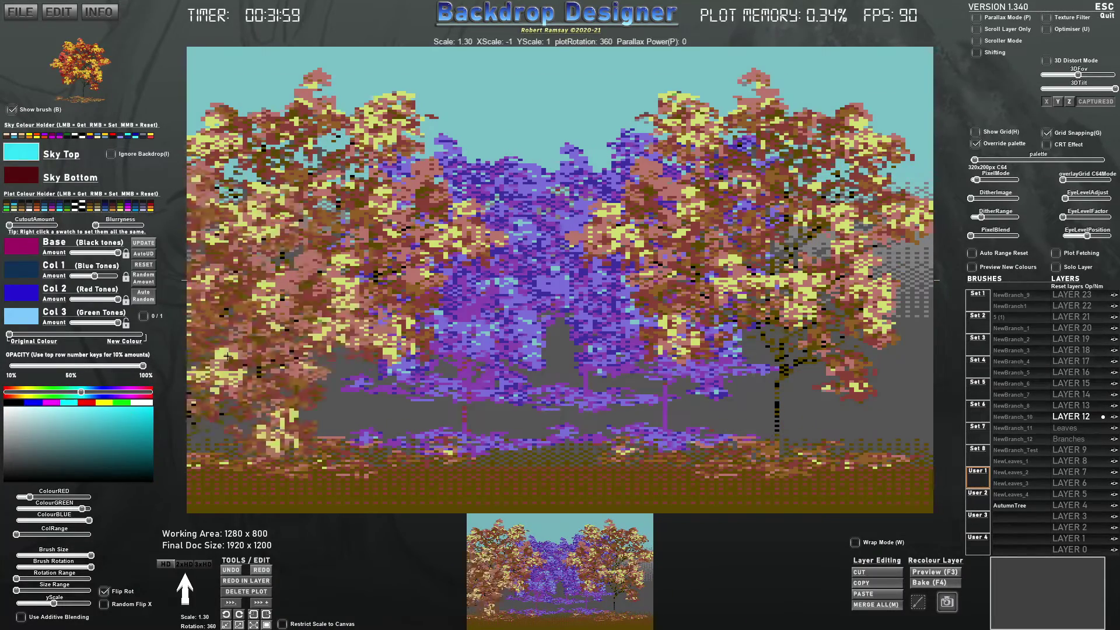
{"action": "mouse_move", "coordinate": [980, 217]}
{"action": "left_mouse_down"}
{"action": "mouse_move", "coordinate": [993, 219]}
{"action": "mouse_move", "coordinate": [973, 198]}
{"action": "mouse_move", "coordinate": [982, 238]}
{"action": "left_mouse_up"}
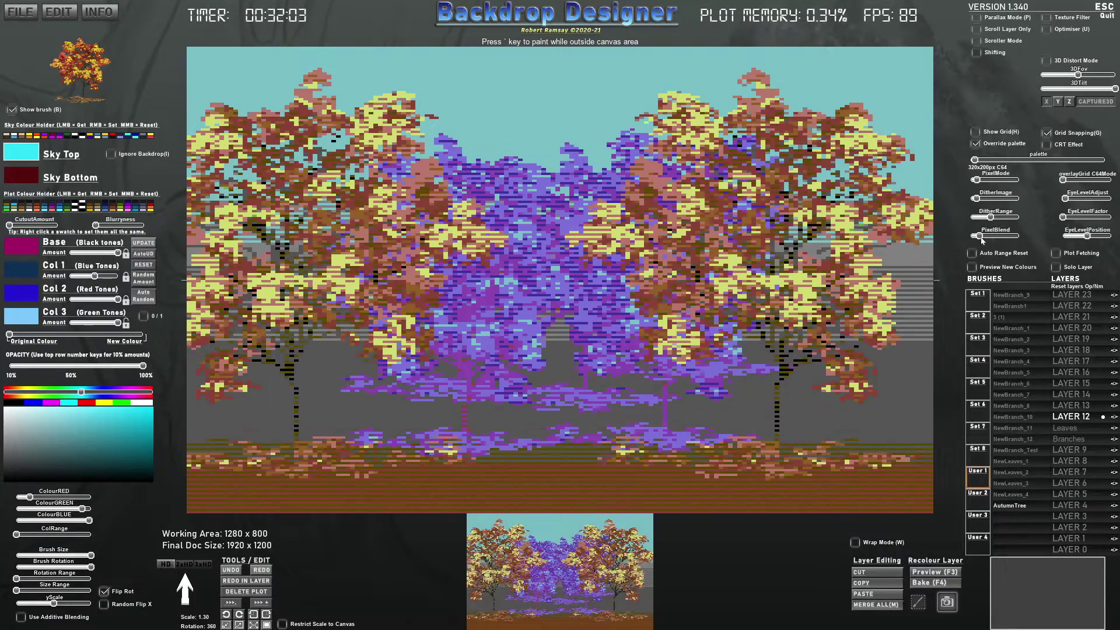
- Browse the brush sets, choose the s_Square brush from Set 5, and turn off the pixel mode
{"action": "left_click", "coordinate": [977, 318]}
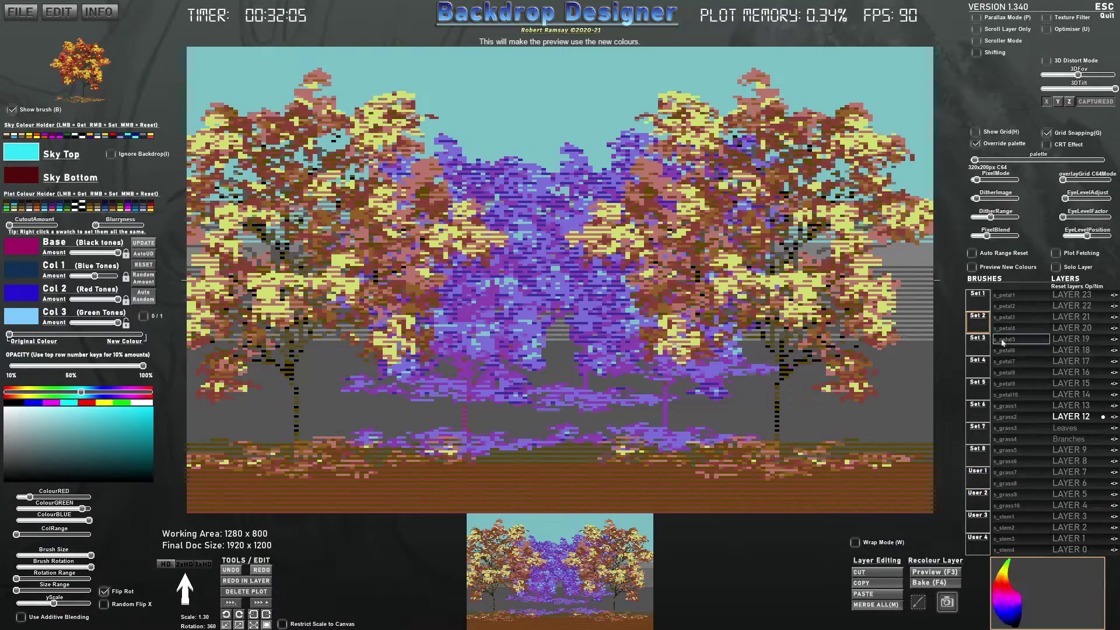
{"action": "left_click", "coordinate": [979, 344]}
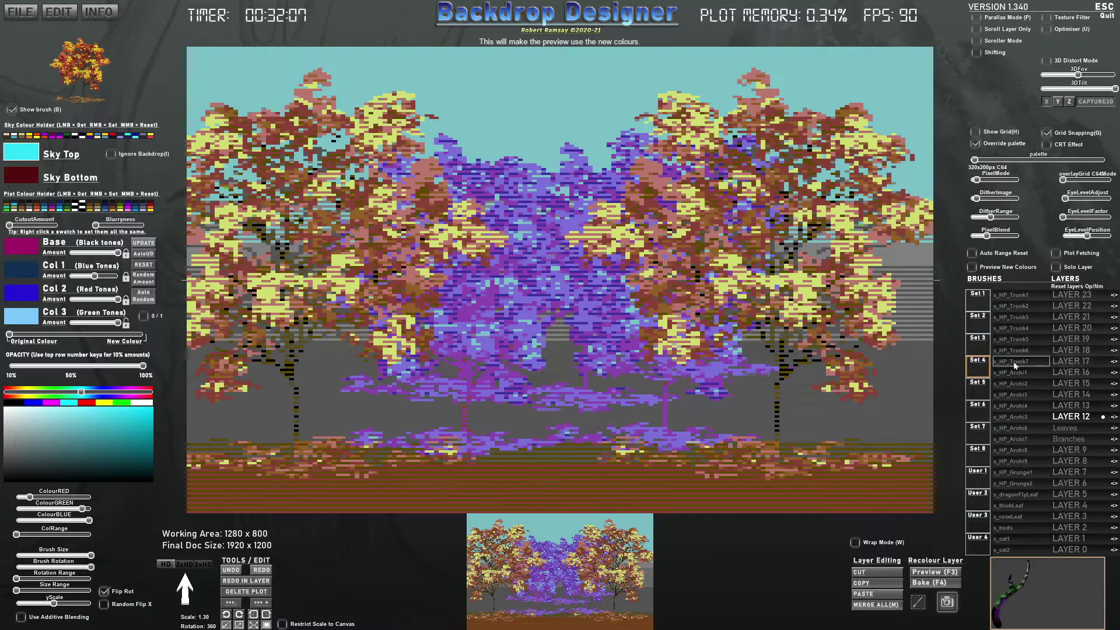
{"action": "left_click", "coordinate": [978, 393]}
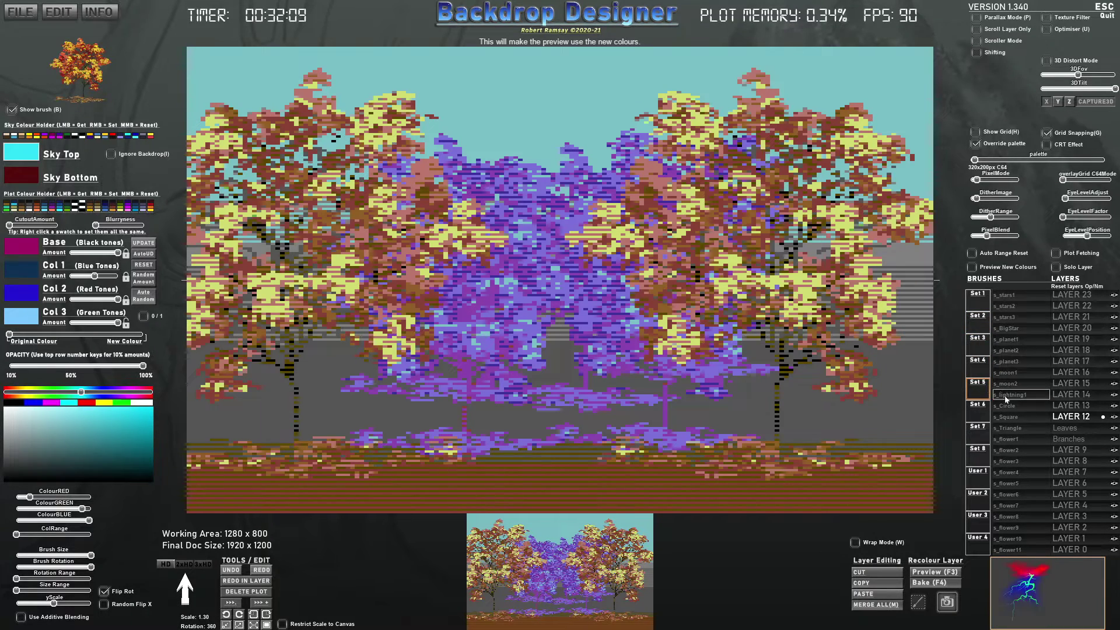
{"action": "left_click", "coordinate": [1007, 416]}
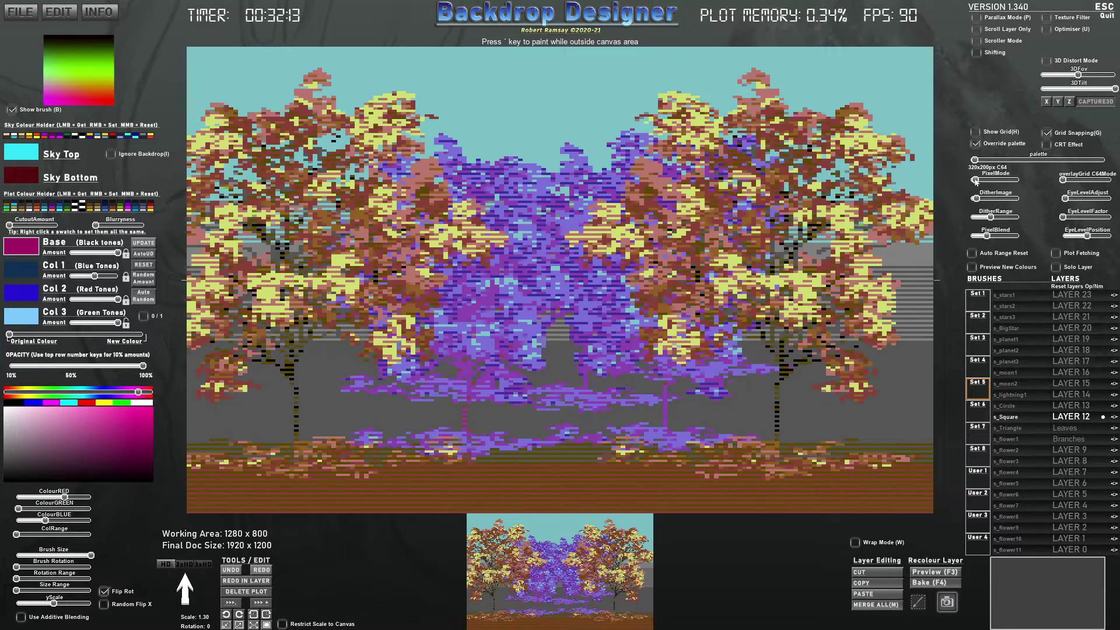
{"action": "left_click_drag", "start_coordinate": [975, 181], "coordinate": [970, 180]}
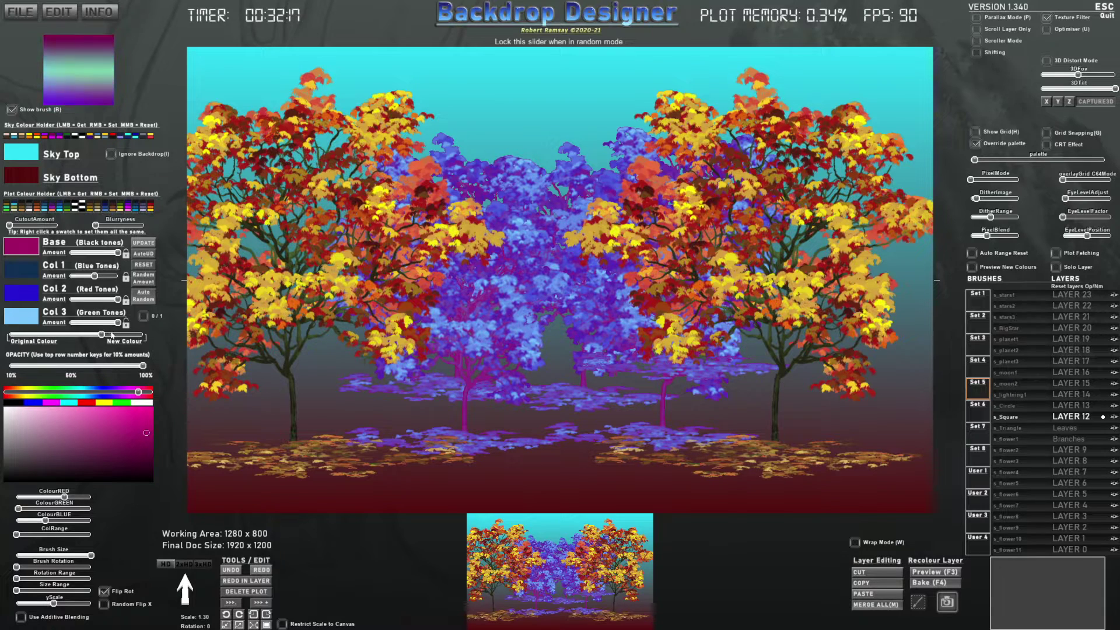
- Reduce the Base, Col 1 and Col 2 amounts of the s_Square brush to minimum and set Col 3 to maximum
{"action": "left_click_drag", "start_coordinate": [118, 252], "coordinate": [72, 260]}
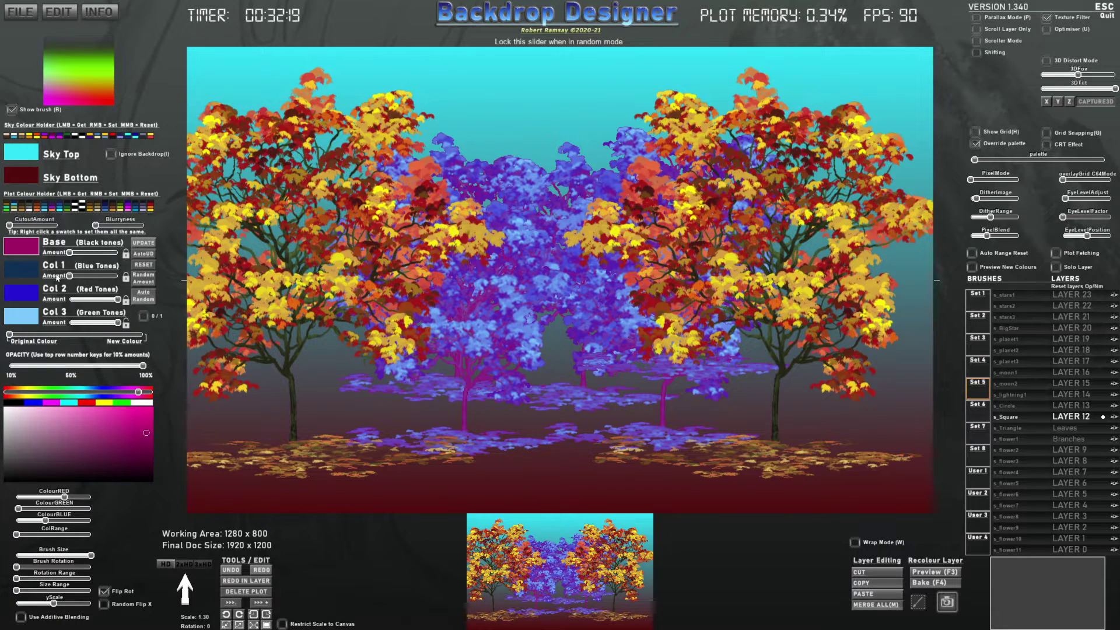
{"action": "left_click_drag", "start_coordinate": [118, 298], "coordinate": [59, 300]}
{"action": "left_click_drag", "start_coordinate": [118, 322], "coordinate": [57, 320]}
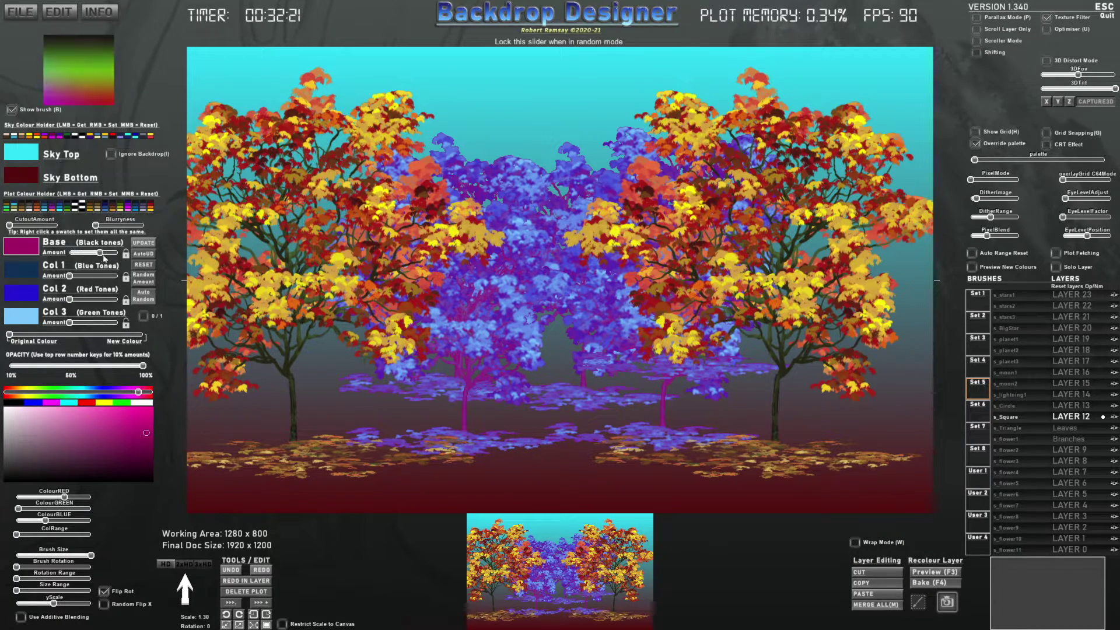
{"action": "left_click_drag", "start_coordinate": [70, 252], "coordinate": [120, 276]}
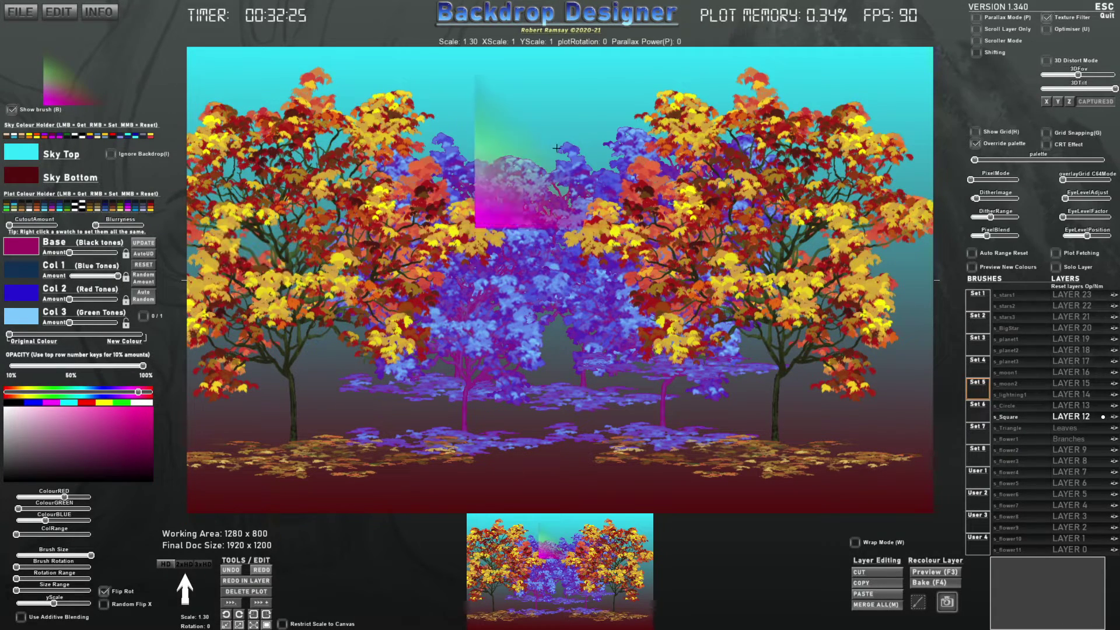
{"action": "left_click_drag", "start_coordinate": [101, 277], "coordinate": [125, 324]}
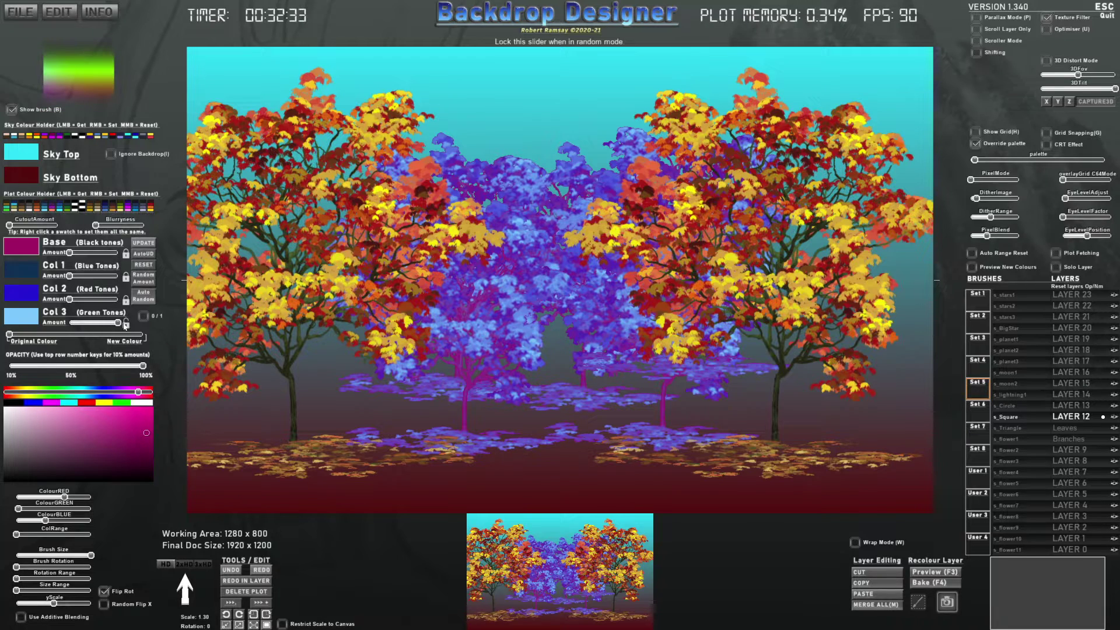
- Set all four plot colours to cyan and move the square brush's colour blend fully to New Colour
{"action": "right_click", "coordinate": [74, 403]}
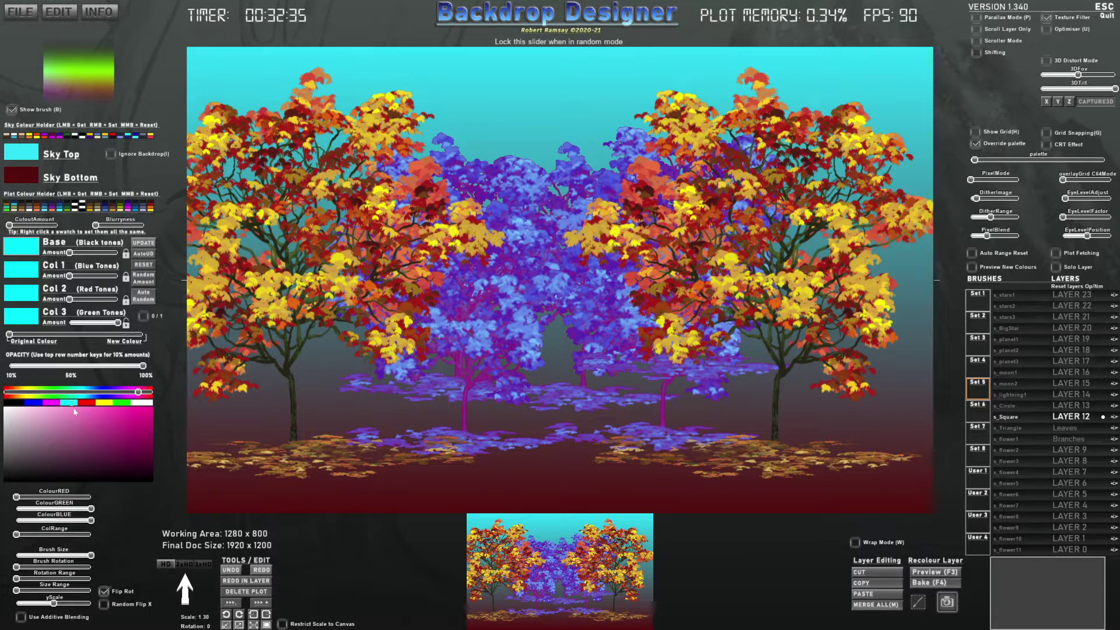
{"action": "left_click_drag", "start_coordinate": [34, 337], "coordinate": [143, 336]}
{"action": "left_click", "coordinate": [245, 302]}
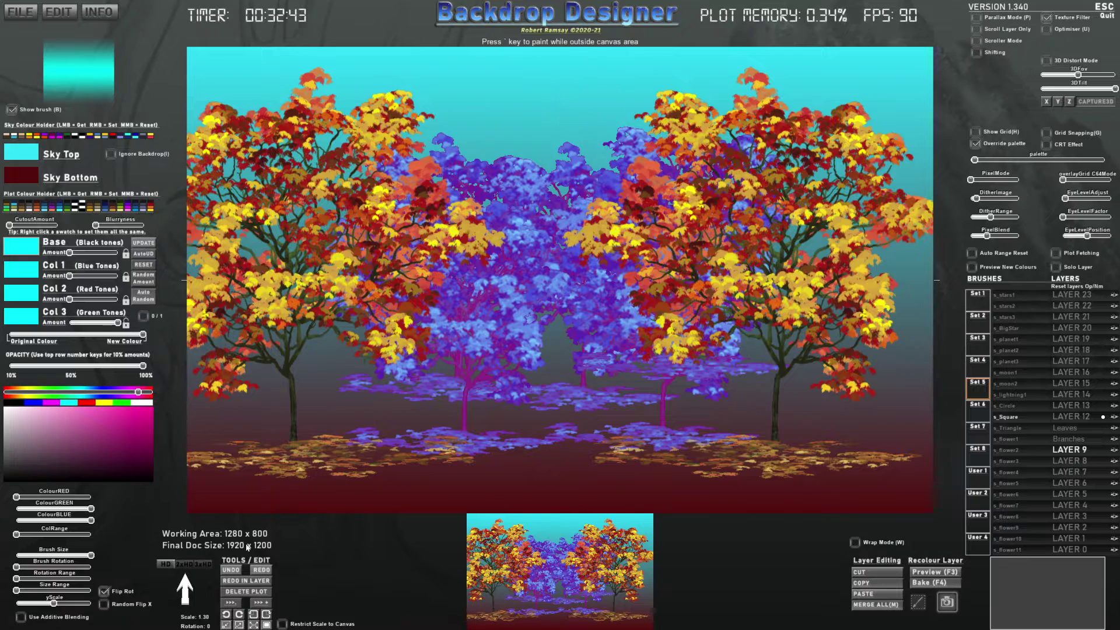
- Lower the square brush's vertical scale, enlarge it to about 7.92 and stamp a cyan glow across the sky on Layer 9
{"action": "left_click_drag", "start_coordinate": [58, 602], "coordinate": [35, 601]}
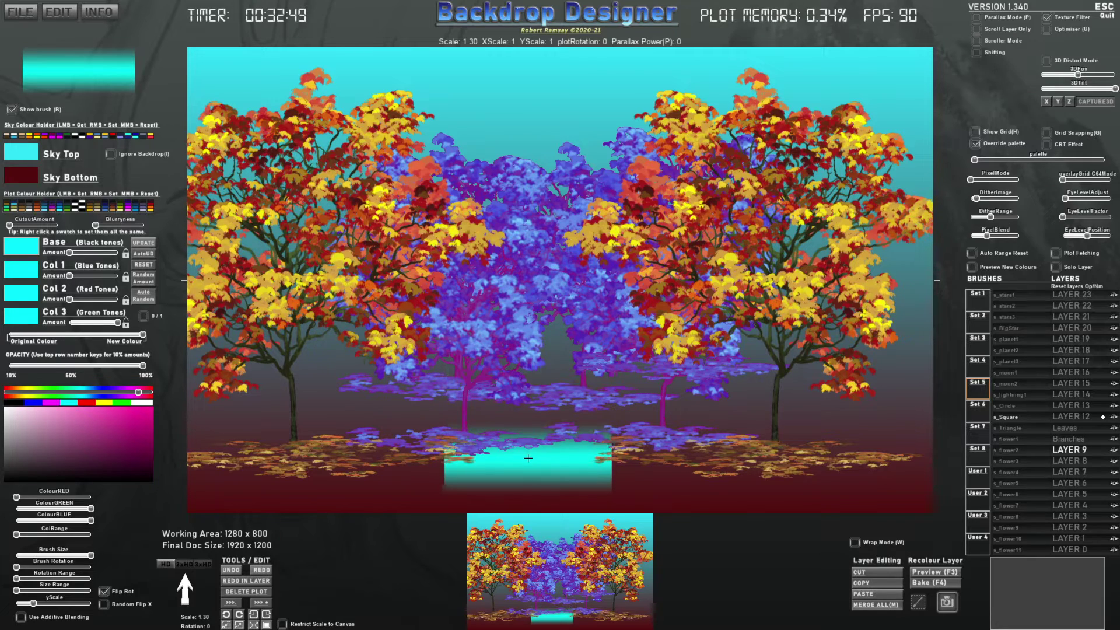
{"action": "right_click", "coordinate": [548, 453]}
{"action": "left_click_drag", "start_coordinate": [548, 453], "coordinate": [555, 455]}
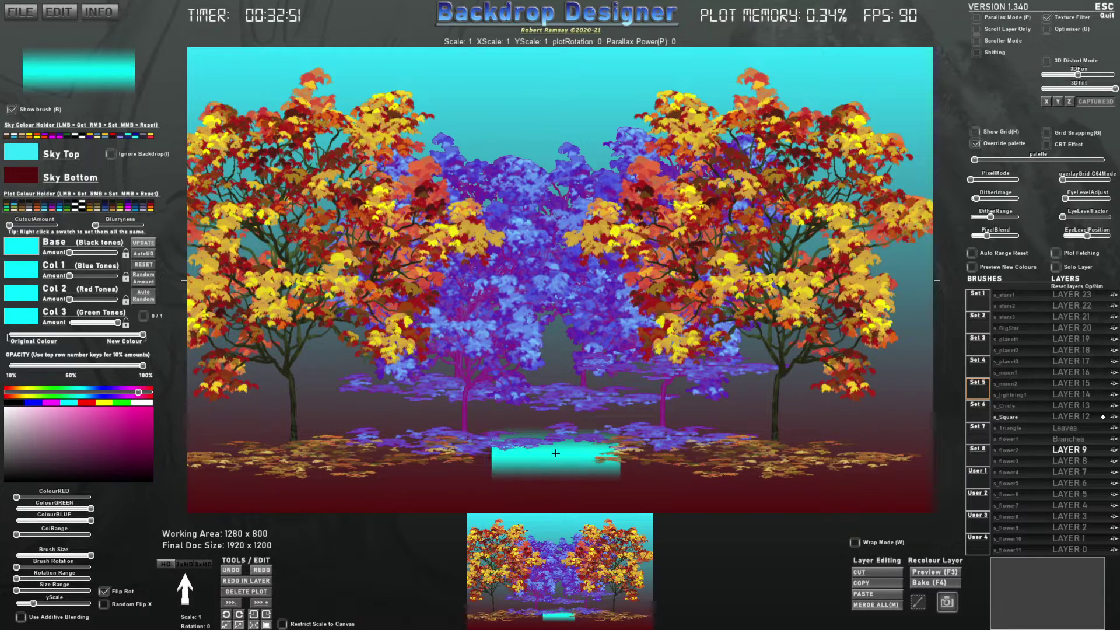
{"action": "scroll", "coordinate": [557, 446], "scroll_direction": "up", "scroll_amount": 10}
{"action": "scroll", "coordinate": [557, 446], "scroll_direction": "up", "scroll_amount": 14}
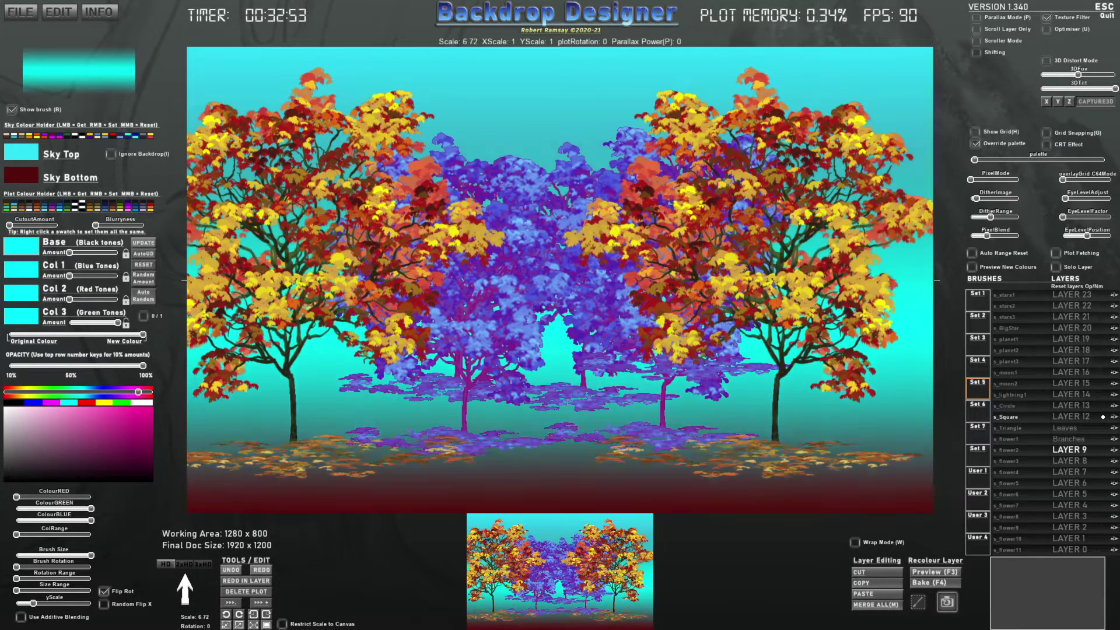
{"action": "scroll", "coordinate": [550, 253], "scroll_direction": "up", "scroll_amount": 1}
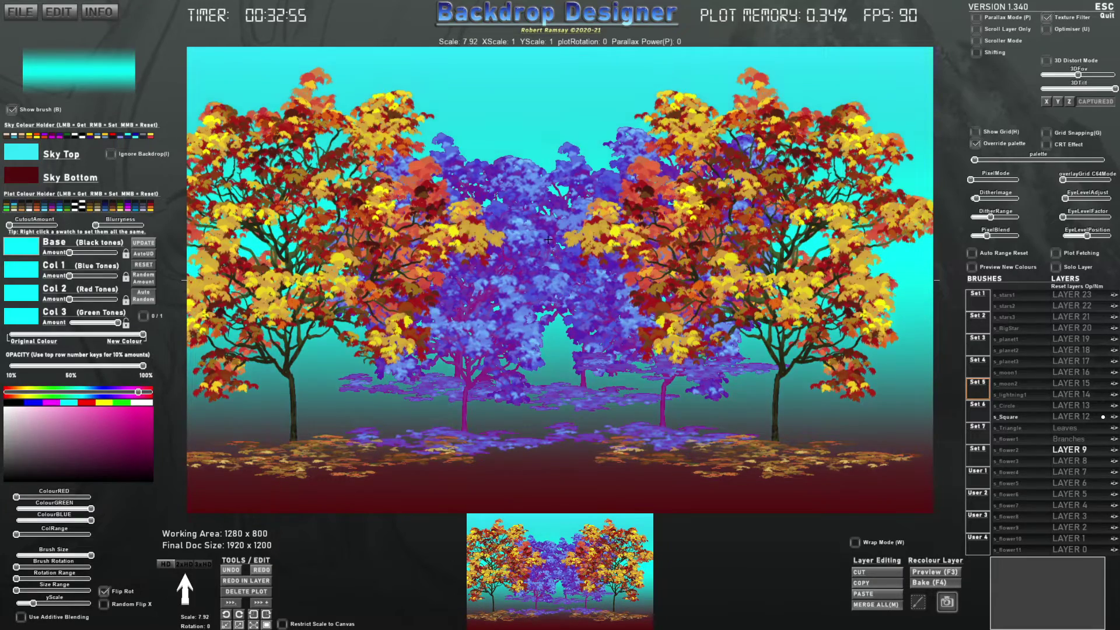
{"action": "left_click", "coordinate": [548, 239]}
- Turn on the pixel mode at 640x400px and try the CUSTOM48COL palette
{"action": "left_click_drag", "start_coordinate": [971, 180], "coordinate": [984, 217]}
{"action": "left_click", "coordinate": [980, 181]}
{"action": "left_click", "coordinate": [986, 160]}
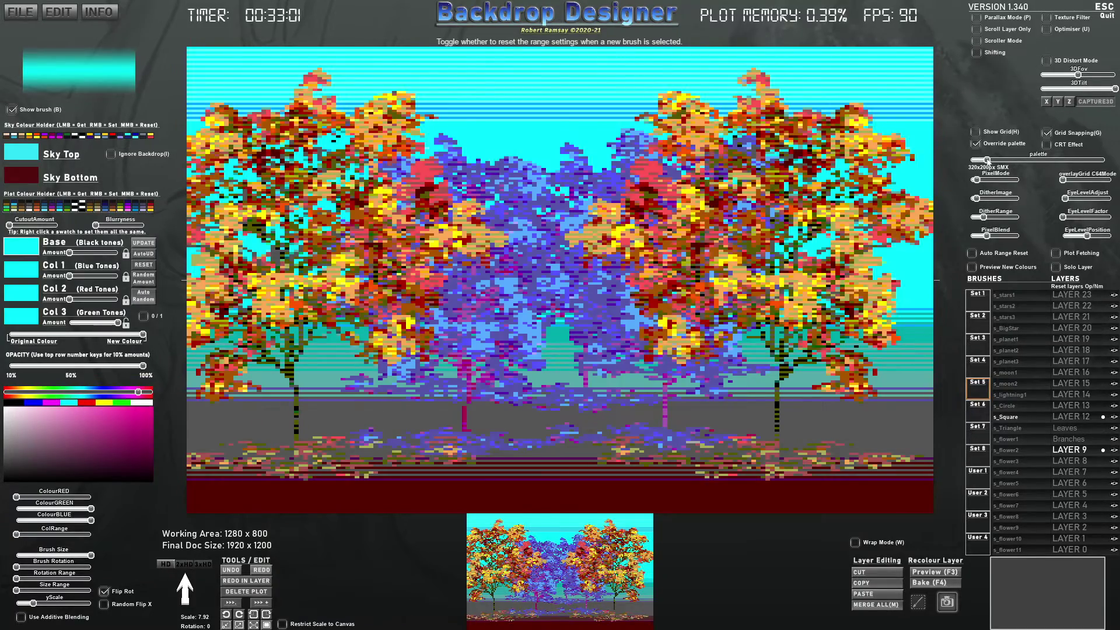
{"action": "left_click", "coordinate": [982, 180]}
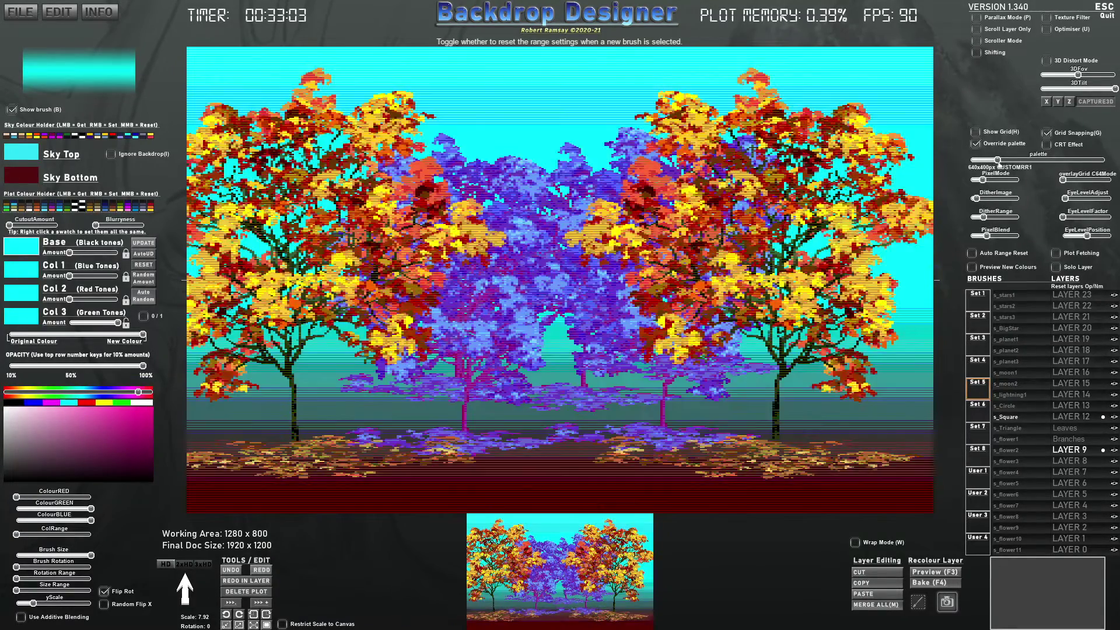
{"action": "left_click", "coordinate": [994, 161]}
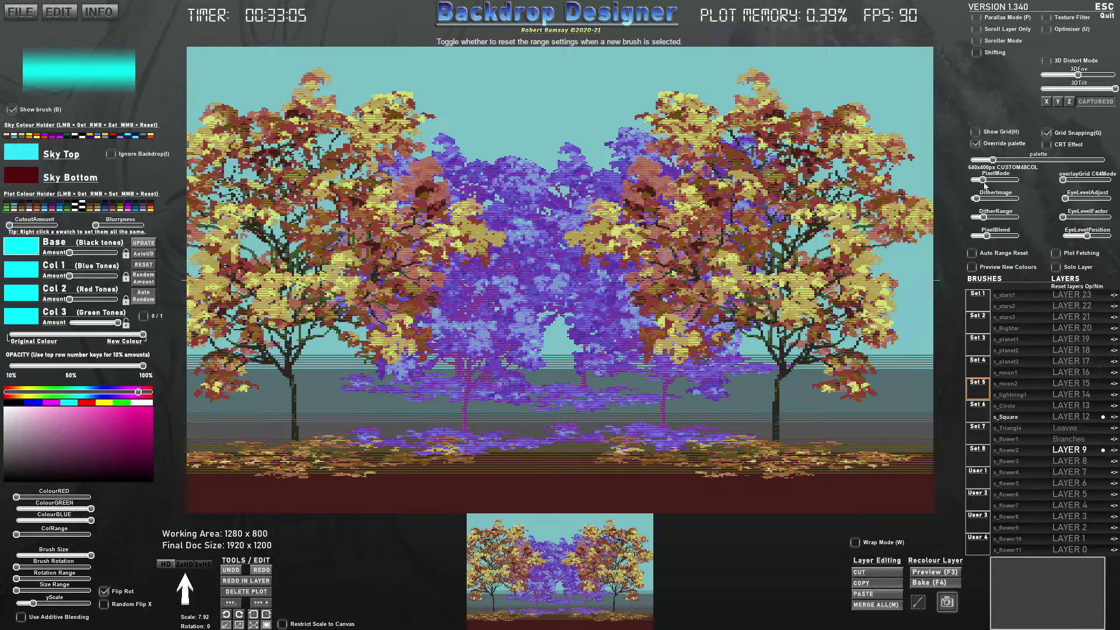
- Raise the dither image and dither range amounts and switch the palette to CUSTOMRR1
{"action": "left_click", "coordinate": [983, 198]}
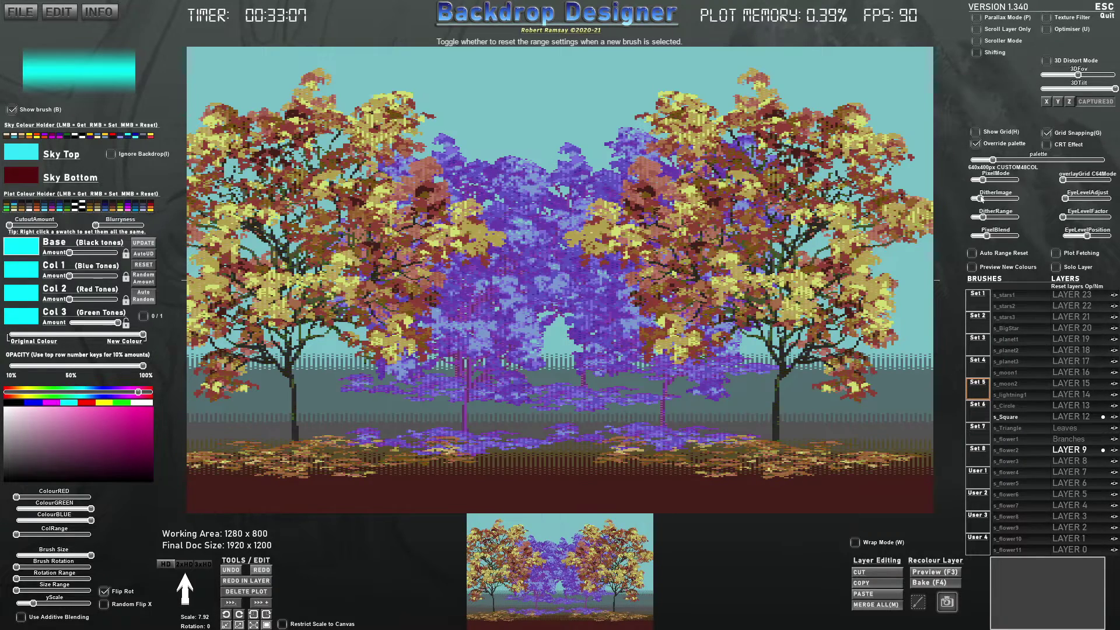
{"action": "left_click", "coordinate": [997, 217]}
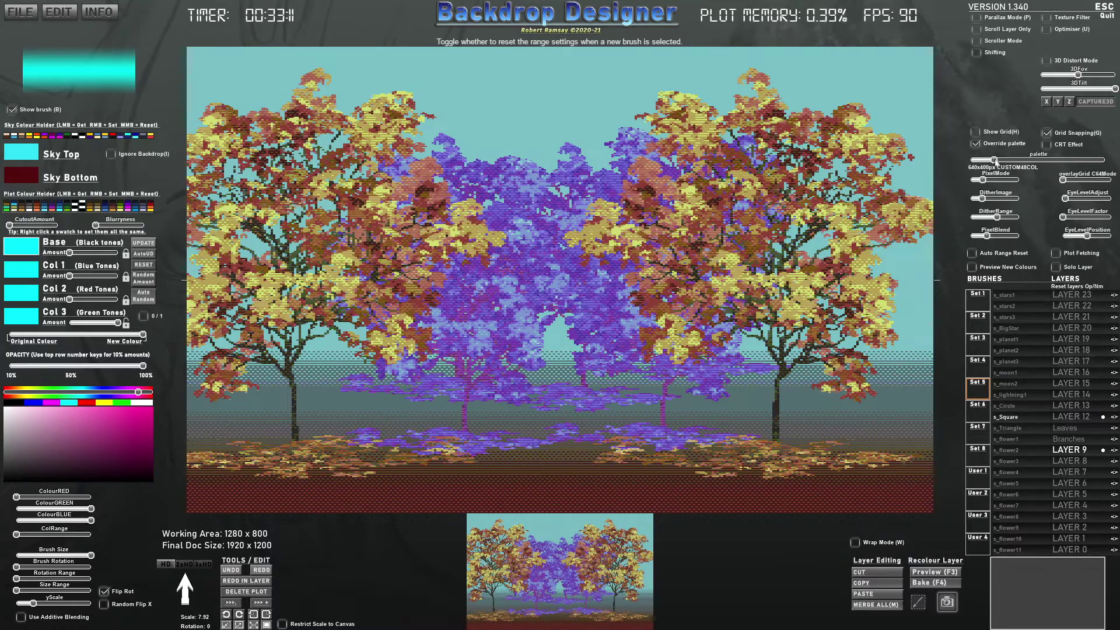
{"action": "left_click_drag", "start_coordinate": [995, 160], "coordinate": [1004, 160]}
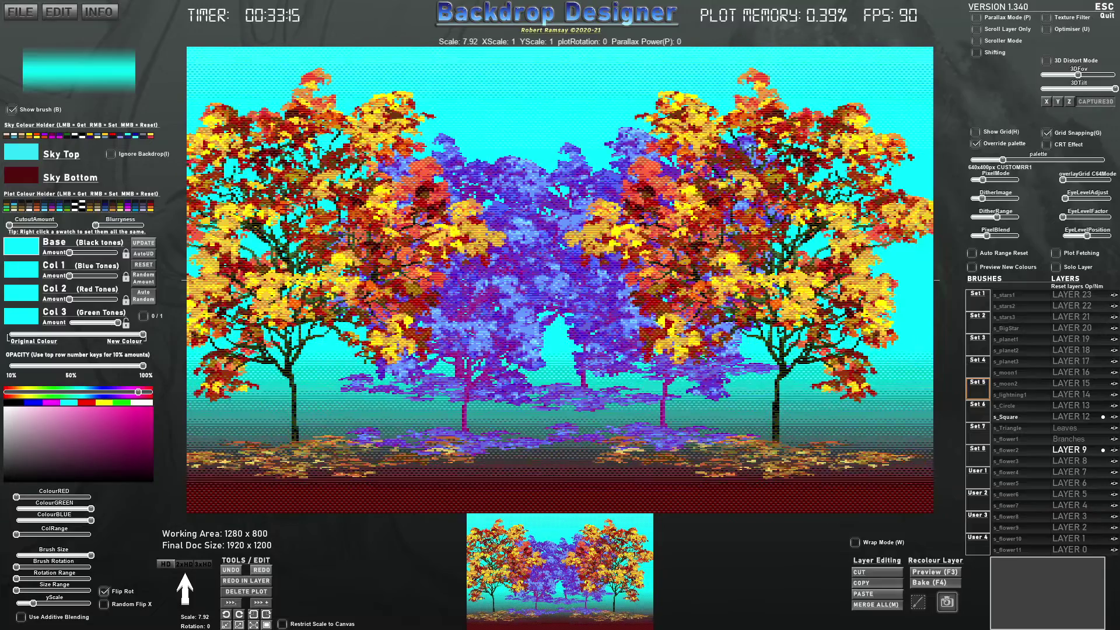
- Choose the s_flower6 brush, make Layer 14 active and shrink the brush to about 0.13
{"action": "left_click", "coordinate": [1009, 494]}
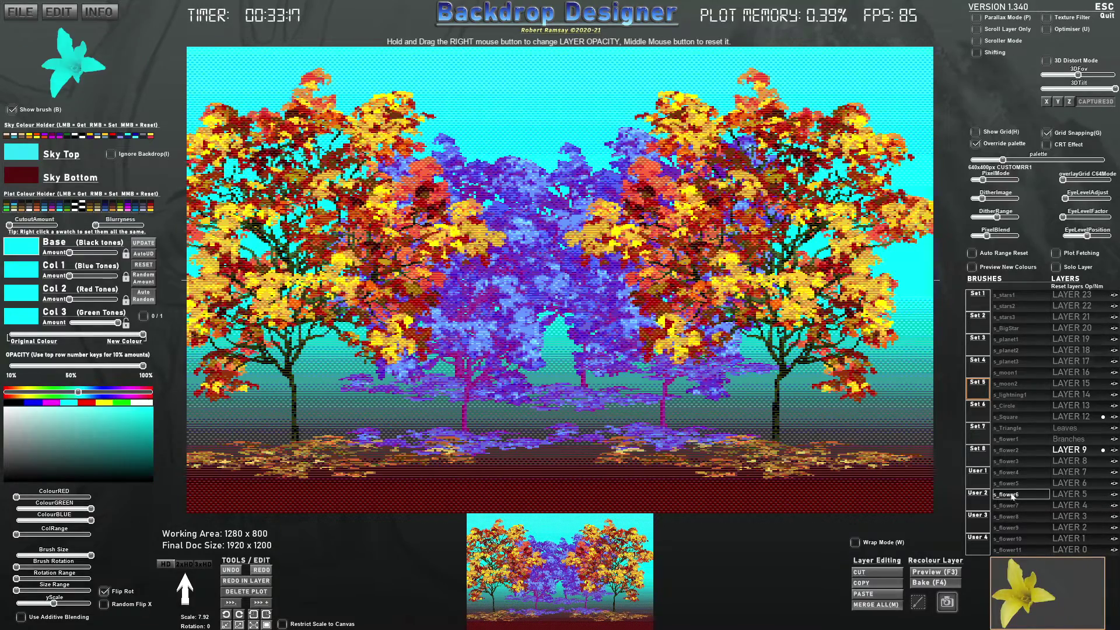
{"action": "left_click", "coordinate": [1072, 395]}
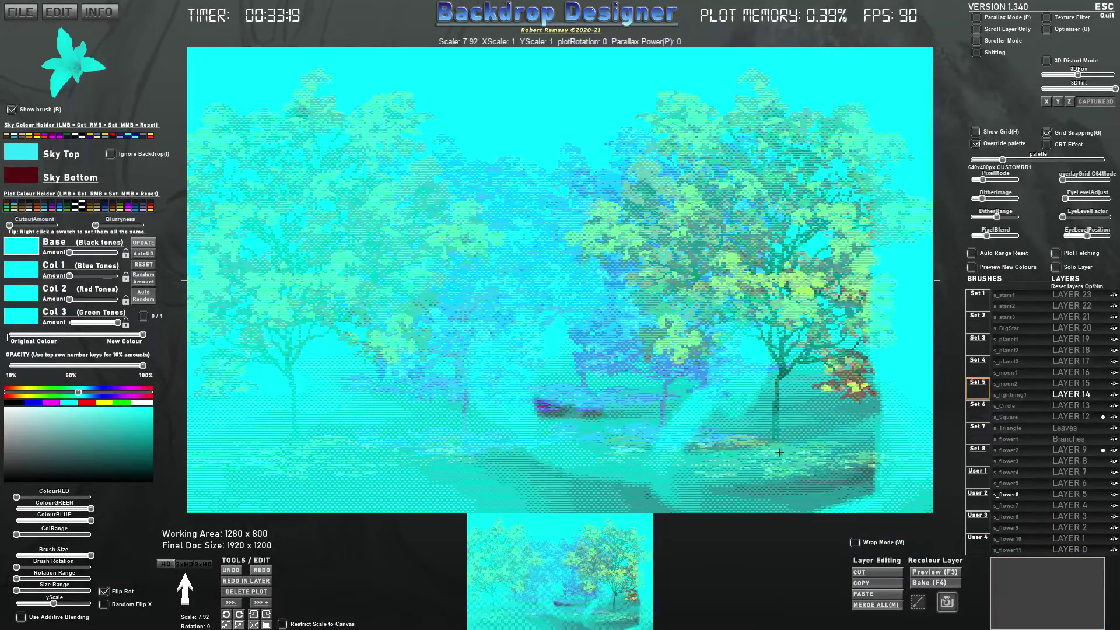
{"action": "scroll", "coordinate": [723, 435], "scroll_direction": "down", "scroll_amount": 10}
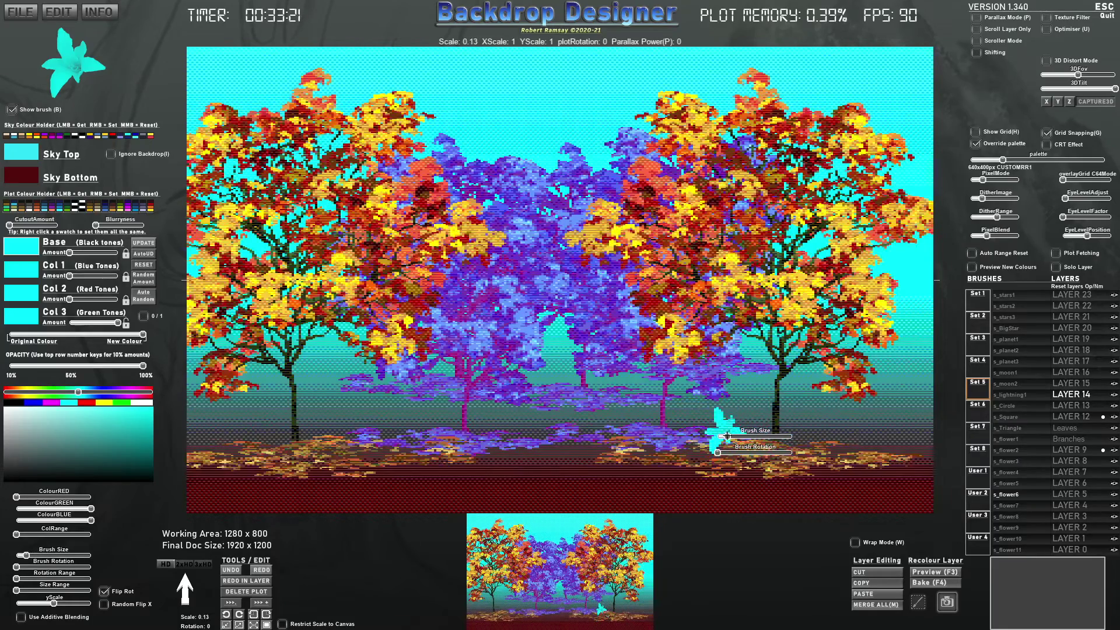
- Colour the flower brush yellow, reduce its scale to about 0.06, add some rotation range and enable random horizontal flipping
{"action": "left_click", "coordinate": [106, 402]}
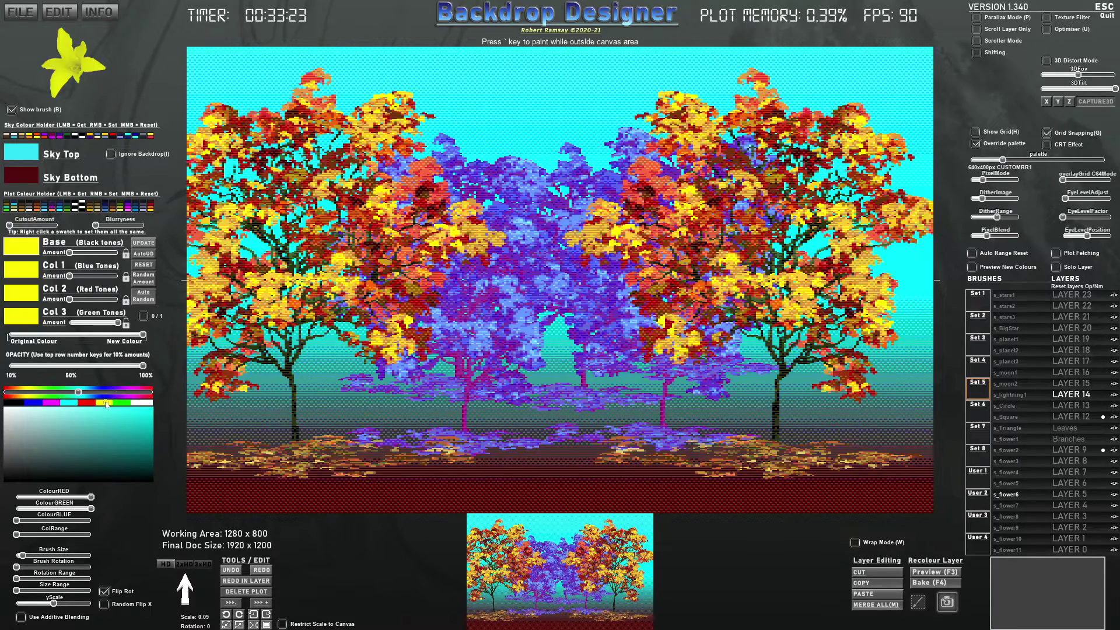
{"action": "left_click", "coordinate": [634, 455]}
{"action": "left_click", "coordinate": [103, 604]}
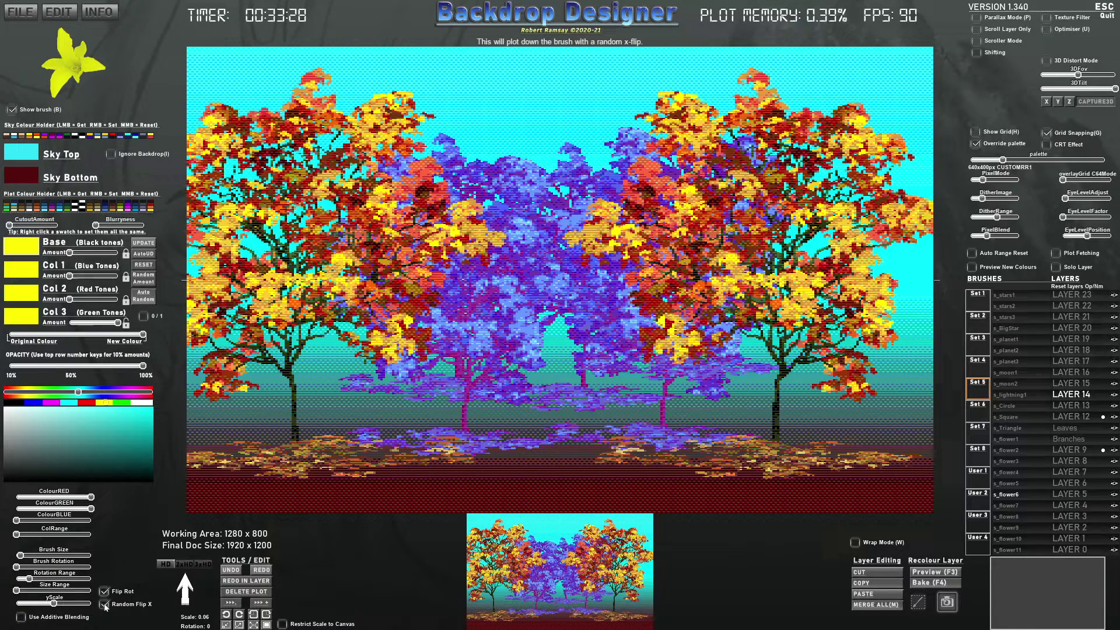
{"action": "left_click", "coordinate": [757, 446]}
{"action": "left_click", "coordinate": [780, 453]}
{"action": "left_click", "coordinate": [801, 455]}
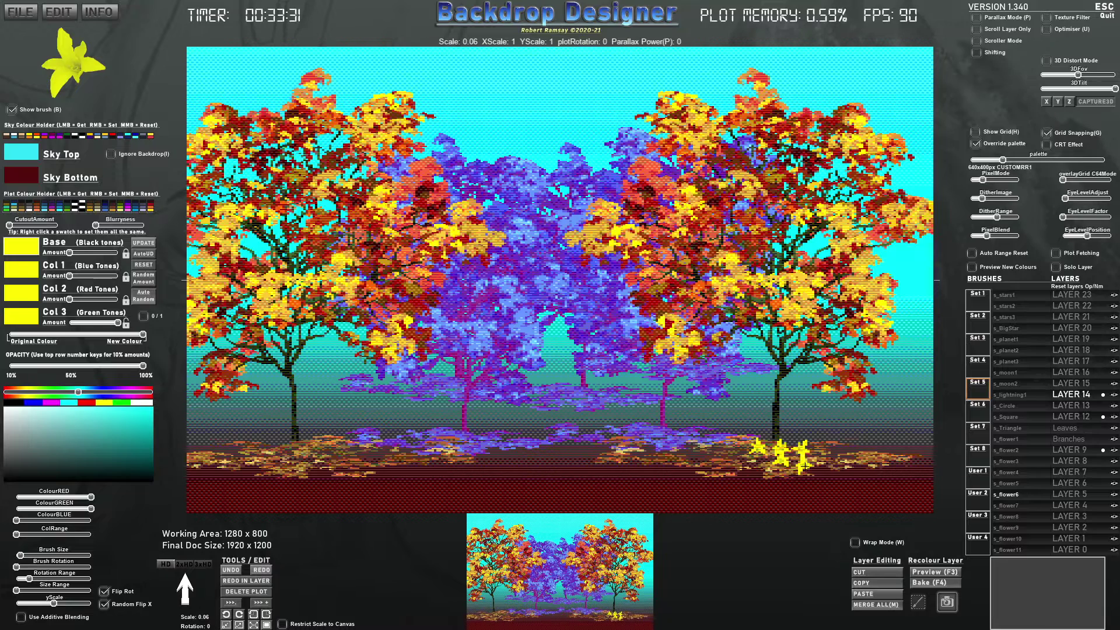
{"action": "left_click", "coordinate": [808, 464]}
{"action": "left_click", "coordinate": [822, 472]}
{"action": "left_click", "coordinate": [852, 454]}
- Scatter small yellow flowers at about 0.03 scale over the dark ground below the foreground tree on the right
{"action": "left_click", "coordinate": [842, 467]}
{"action": "left_click", "coordinate": [871, 456]}
{"action": "left_click", "coordinate": [871, 473]}
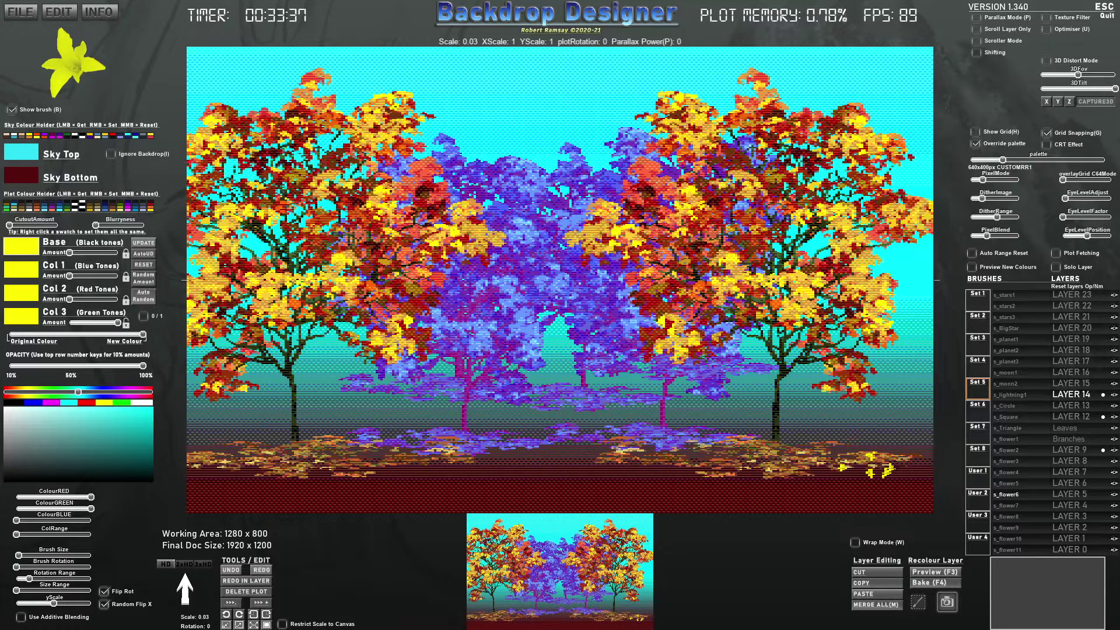
{"action": "left_click", "coordinate": [886, 472]}
{"action": "left_click", "coordinate": [912, 472]}
{"action": "left_click", "coordinate": [848, 481]}
{"action": "left_click", "coordinate": [891, 498]}
{"action": "left_click", "coordinate": [851, 509]}
{"action": "left_click", "coordinate": [811, 497]}
{"action": "left_click", "coordinate": [802, 507]}
{"action": "left_click", "coordinate": [794, 511]}
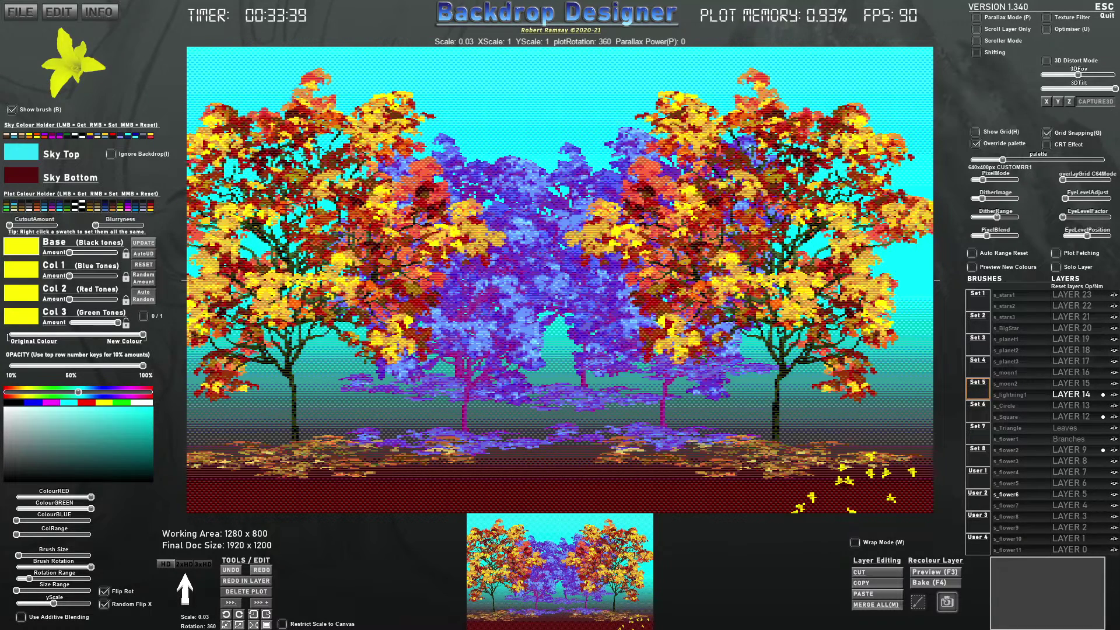
{"action": "left_click", "coordinate": [856, 505]}
{"action": "left_click", "coordinate": [870, 500]}
{"action": "left_click", "coordinate": [888, 510]}
{"action": "left_click", "coordinate": [903, 494]}
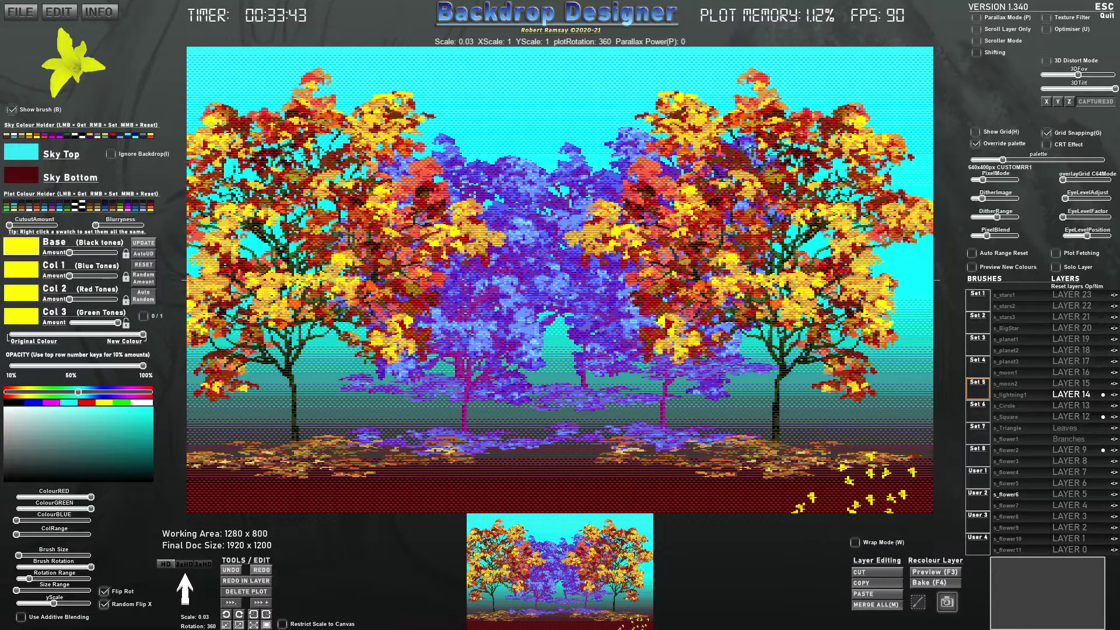
- Switch to File Explorer, open the file location of AutumnTree1 and examine the saved images in the BKGD_FILES folder
{"action": "key", "text": "alt+Tab"}
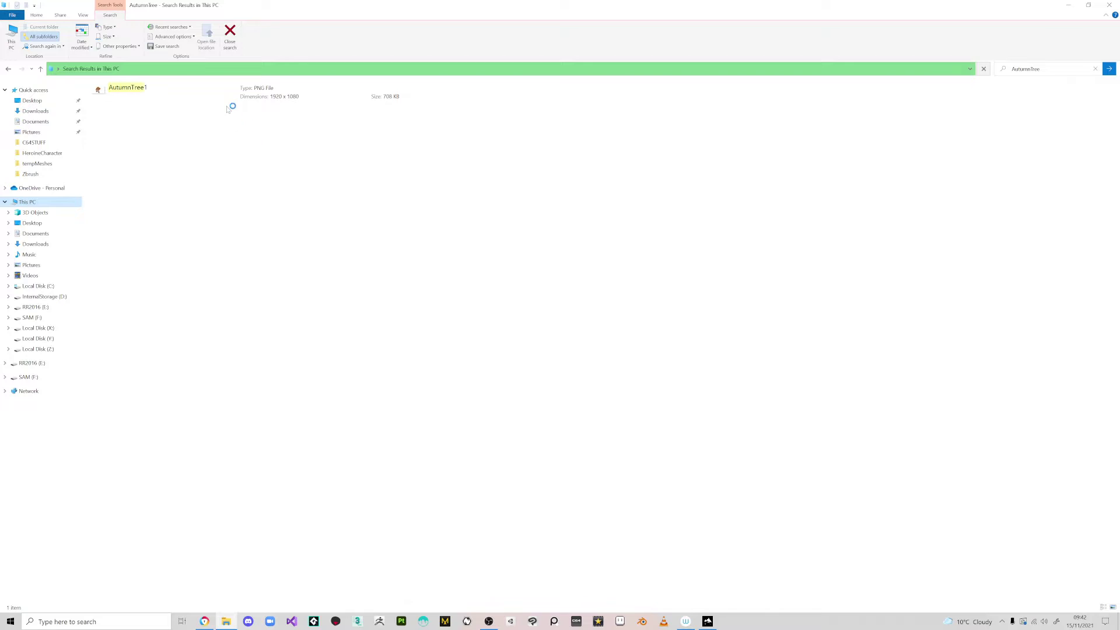
{"action": "left_click", "coordinate": [161, 88]}
{"action": "right_click", "coordinate": [159, 88]}
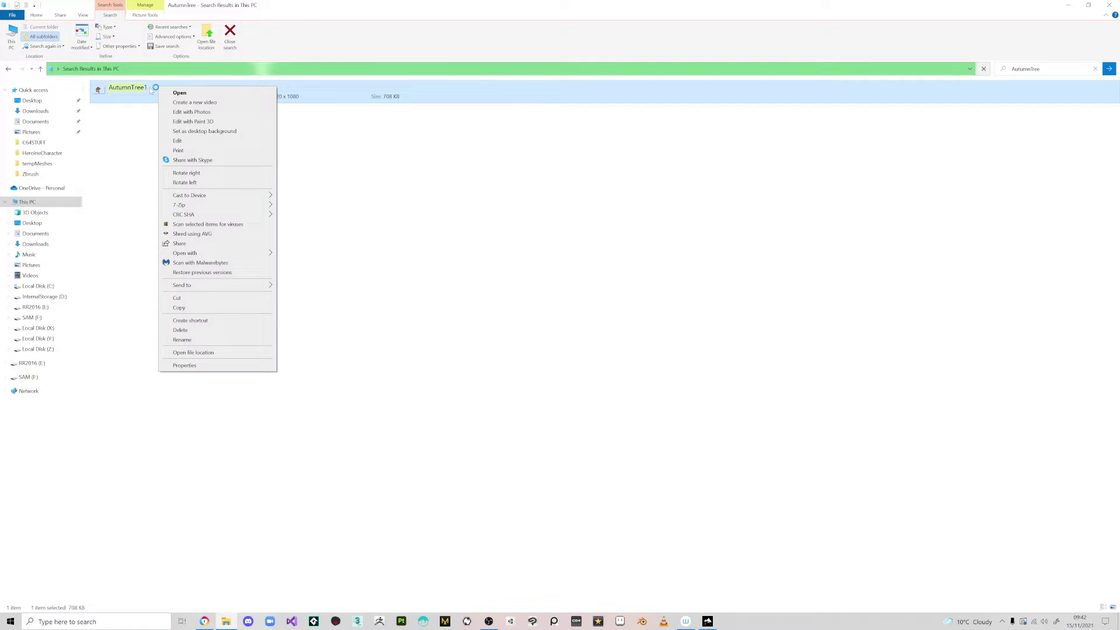
{"action": "left_click", "coordinate": [210, 352]}
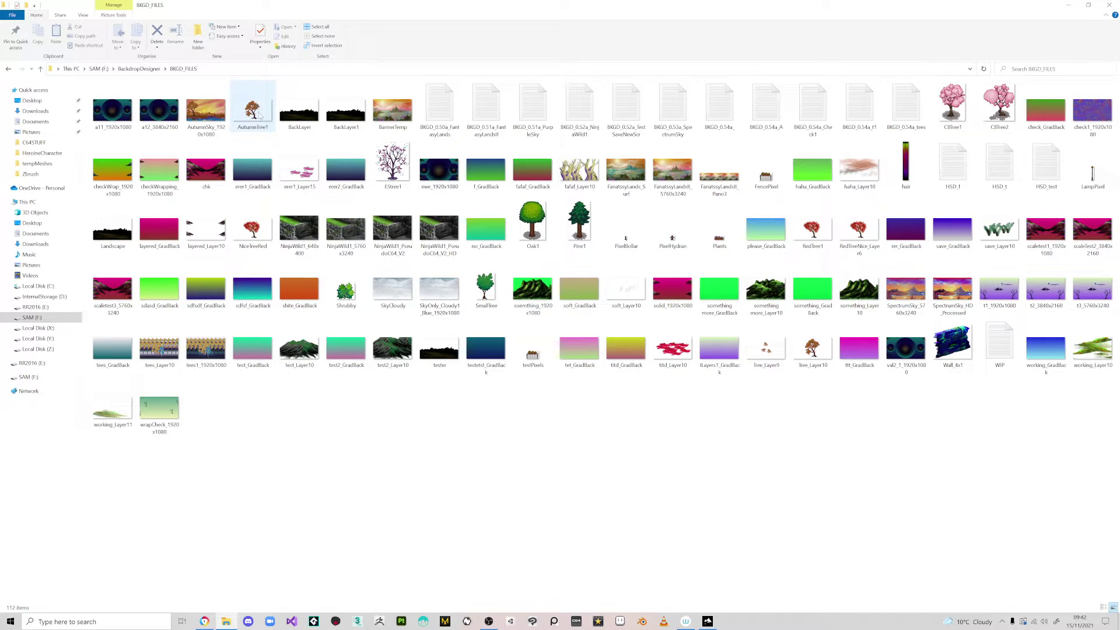
{"action": "left_click", "coordinate": [8, 69]}
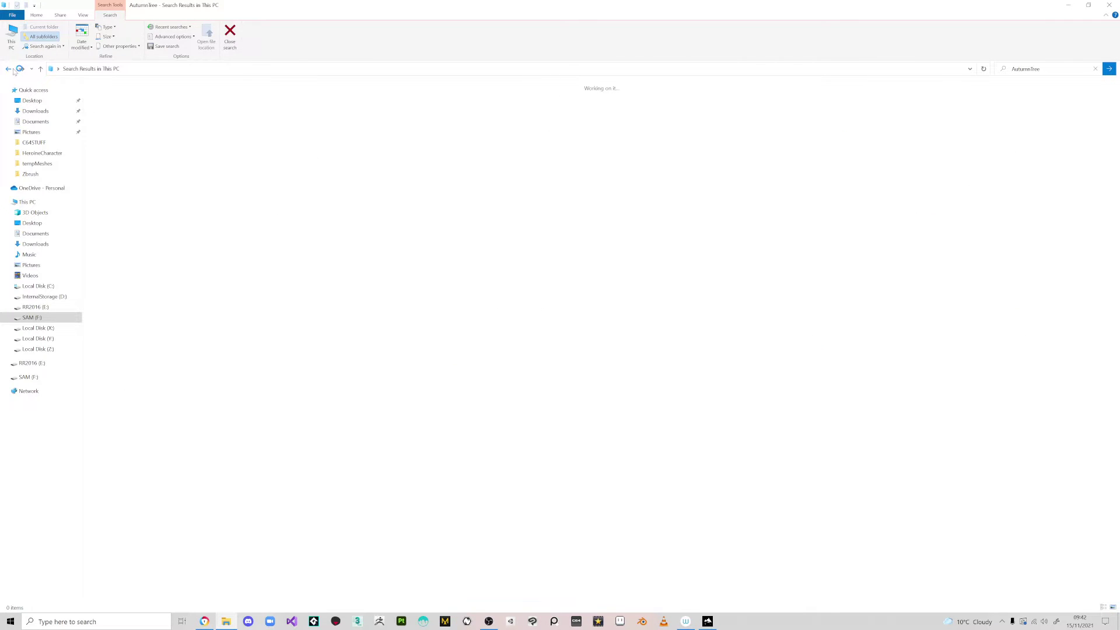
{"action": "left_click", "coordinate": [21, 69]}
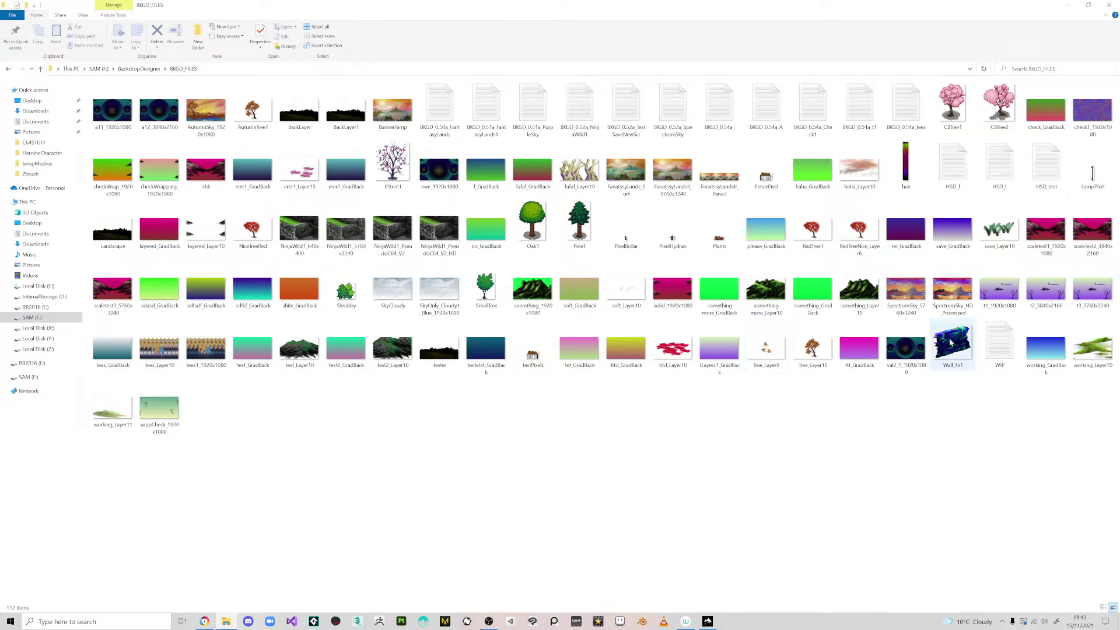
- Leave the BKGD_FILES folder, close the AutumnTree search window and return to Backdrop Designer
{"action": "left_click", "coordinate": [9, 69]}
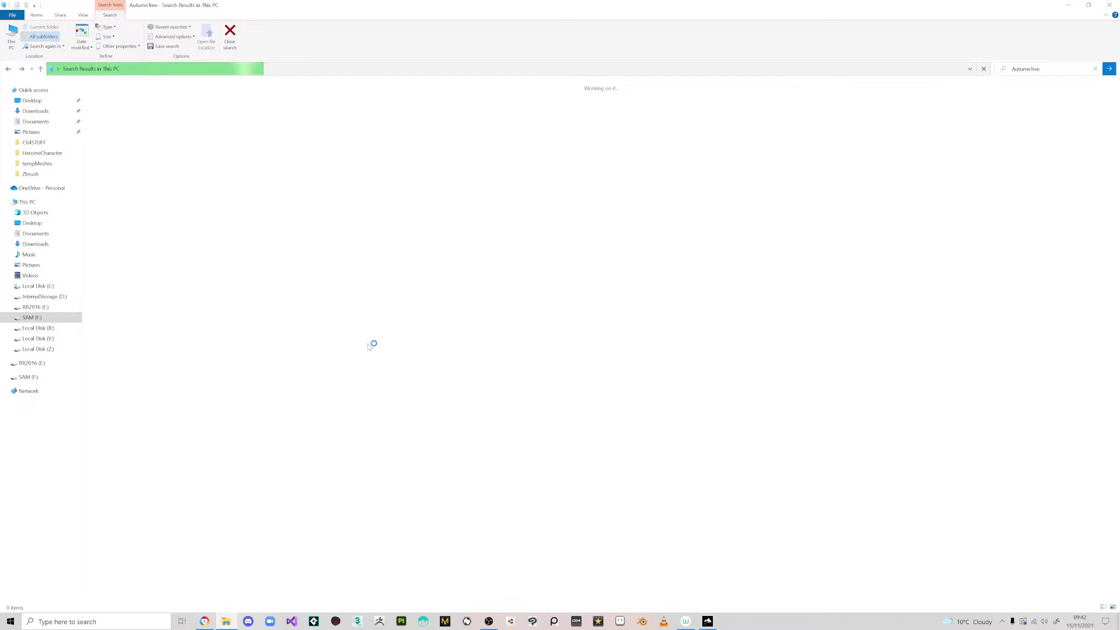
{"action": "left_click", "coordinate": [1075, 12]}
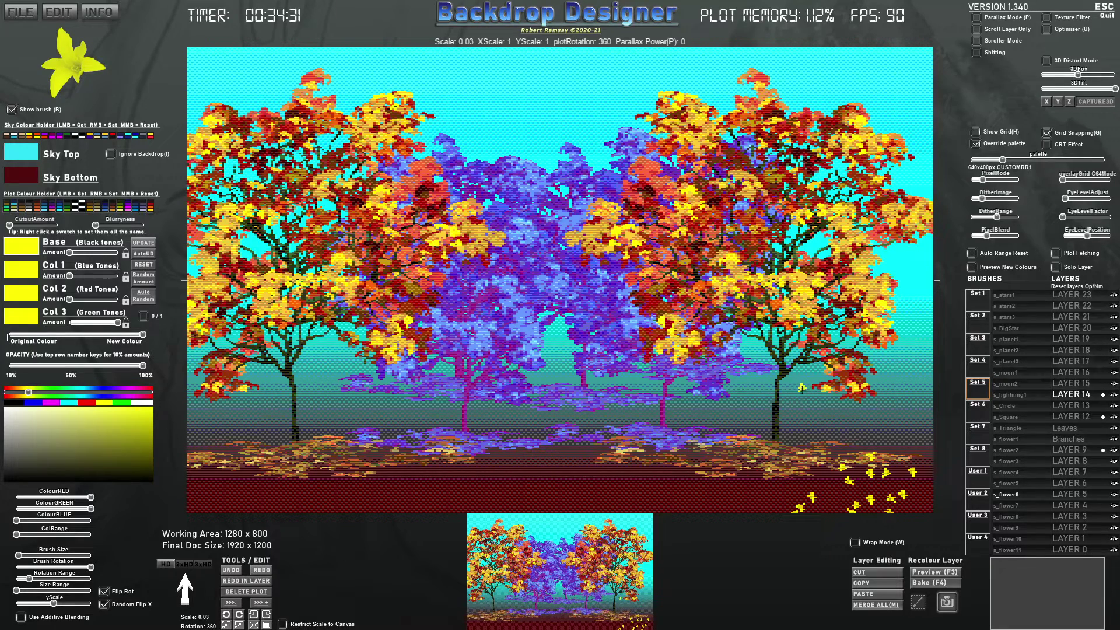
{"action": "key", "text": "alt+Tab"}
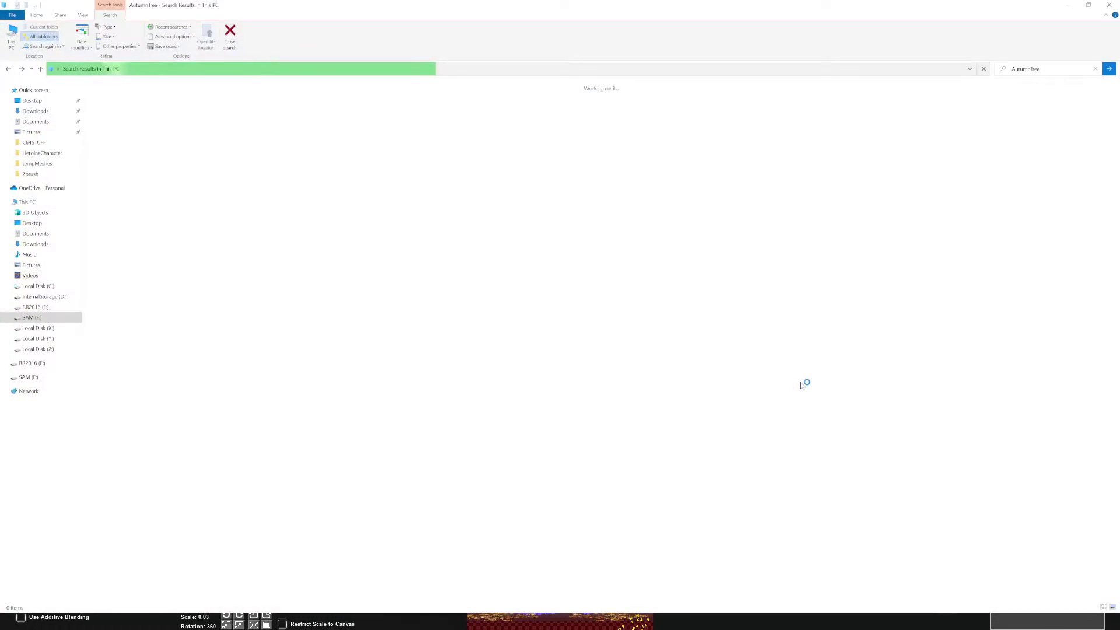
{"action": "key", "text": "super"}
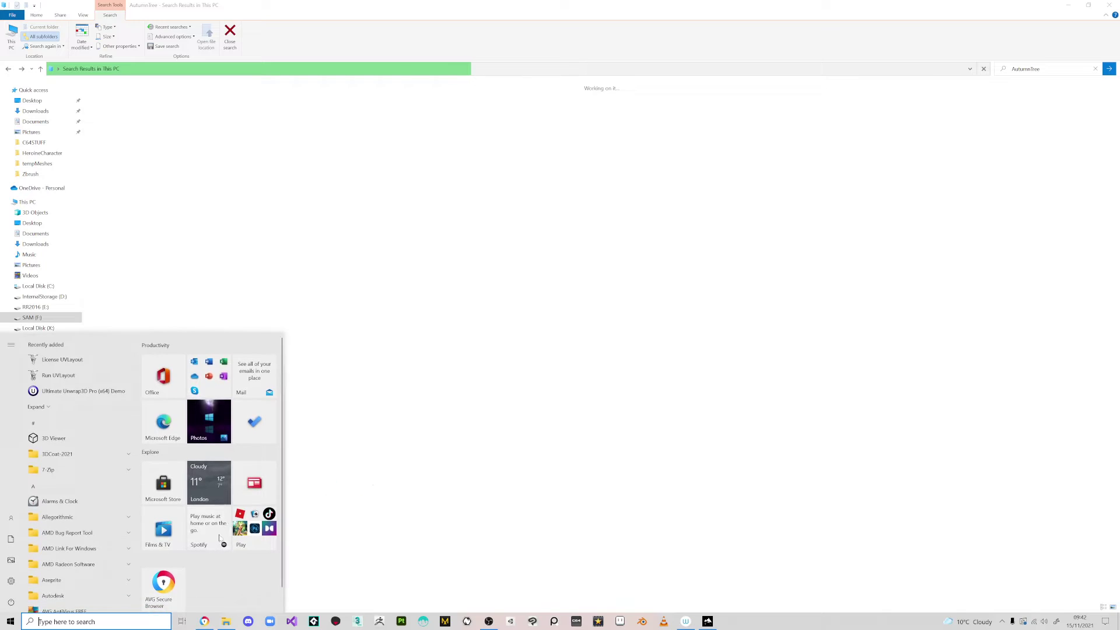
{"action": "left_click", "coordinate": [235, 622]}
{"action": "left_click", "coordinate": [227, 623]}
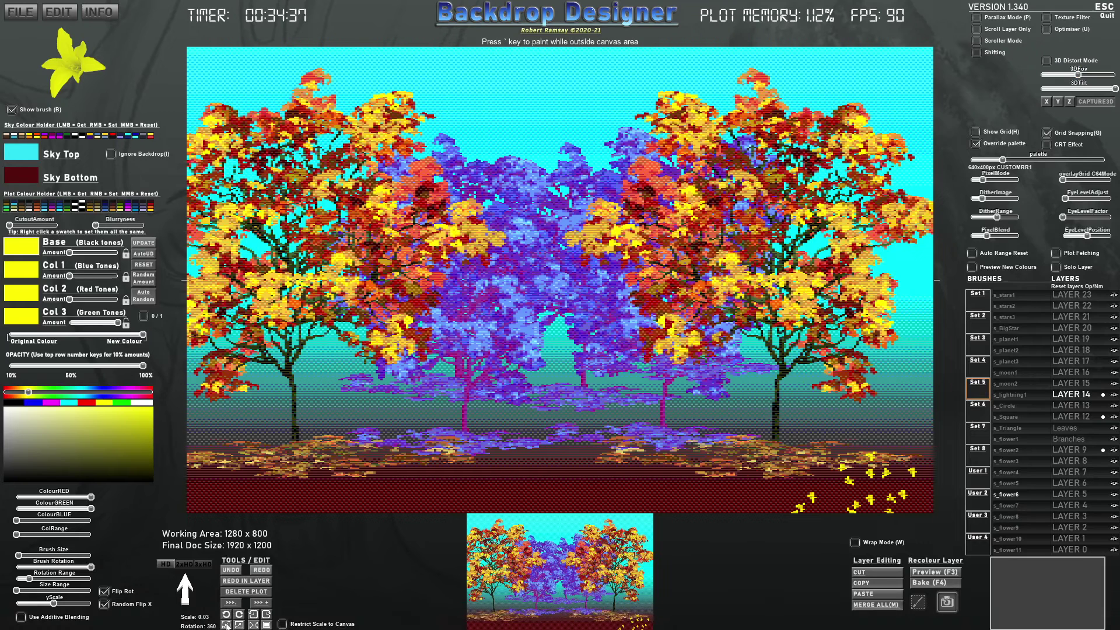
{"action": "key", "text": "alt+Tab"}
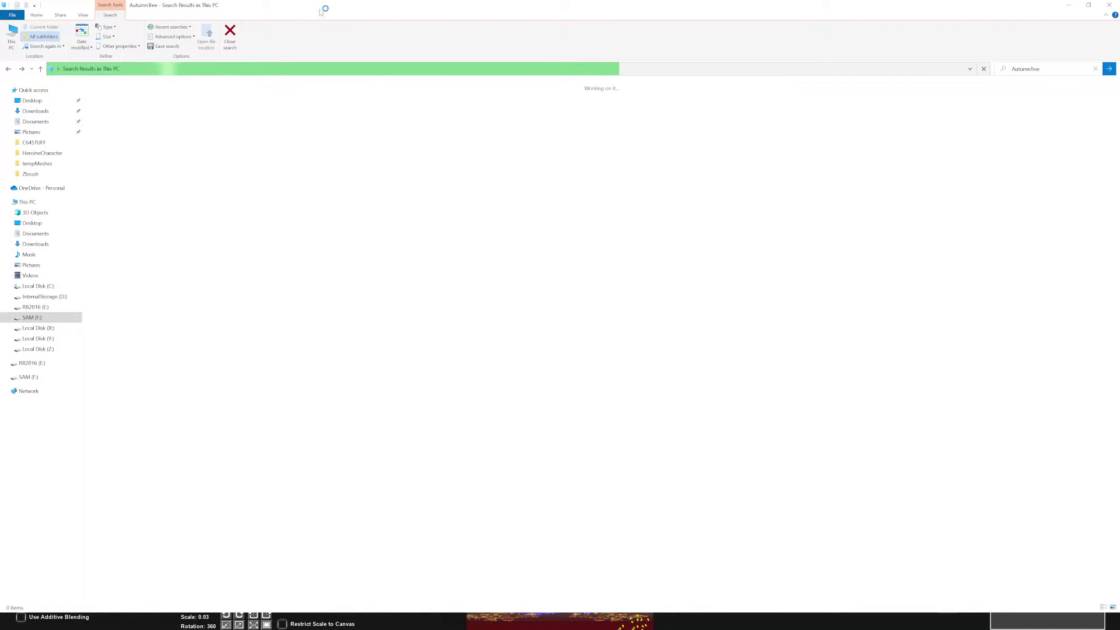
{"action": "left_click", "coordinate": [1110, 4]}
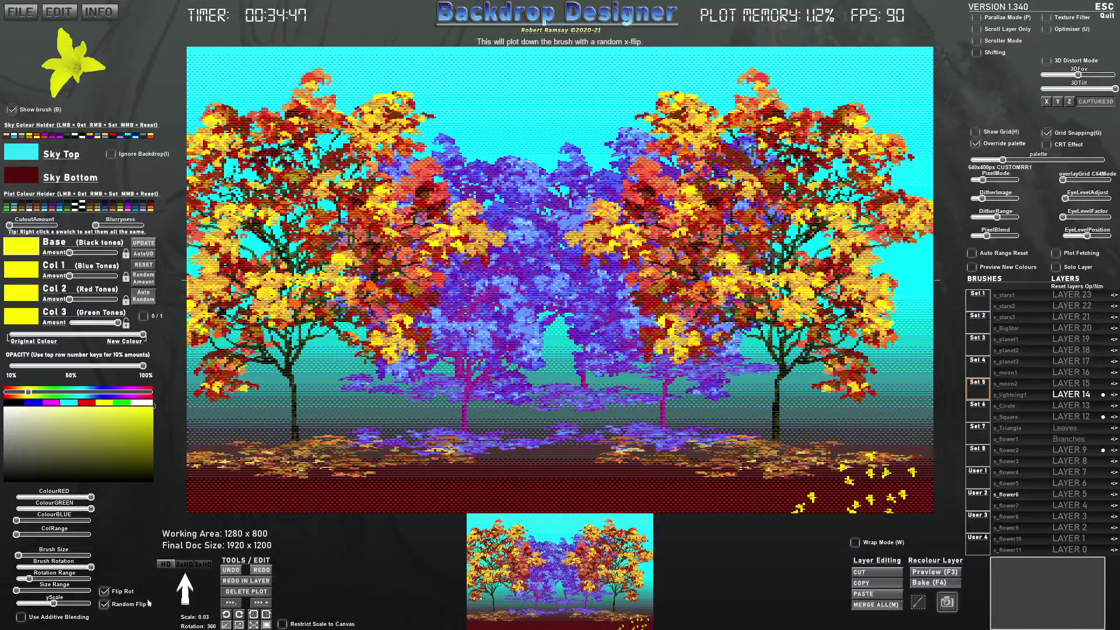
- Open a new File Explorer window, go to %appdata% and move up to the AppData folder
{"action": "key", "text": "super"}
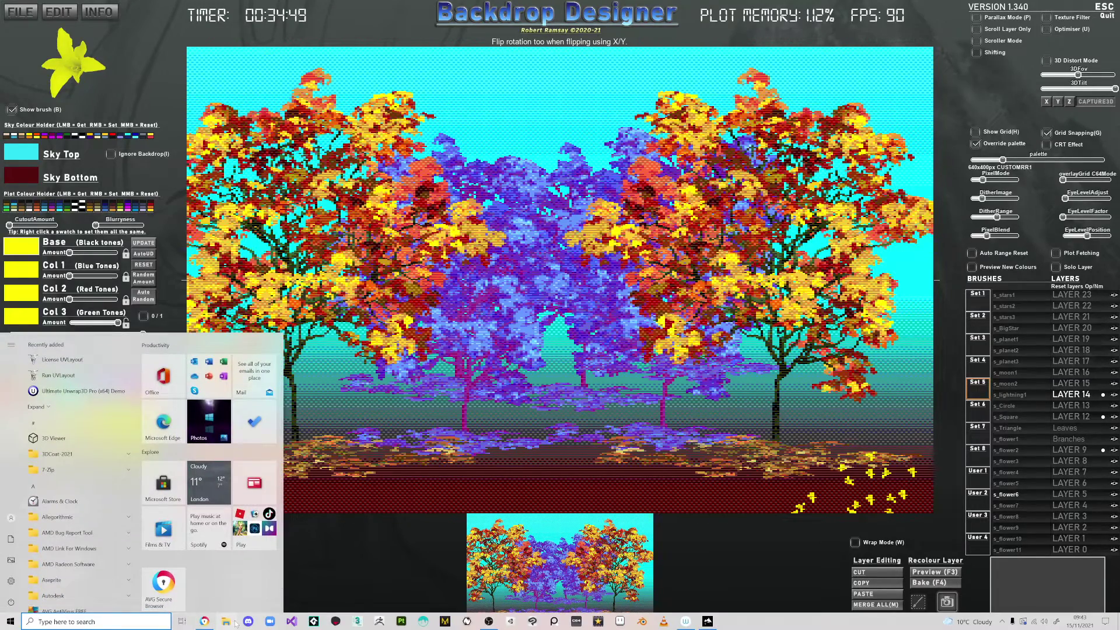
{"action": "left_click", "coordinate": [225, 621]}
{"action": "left_click", "coordinate": [228, 70]}
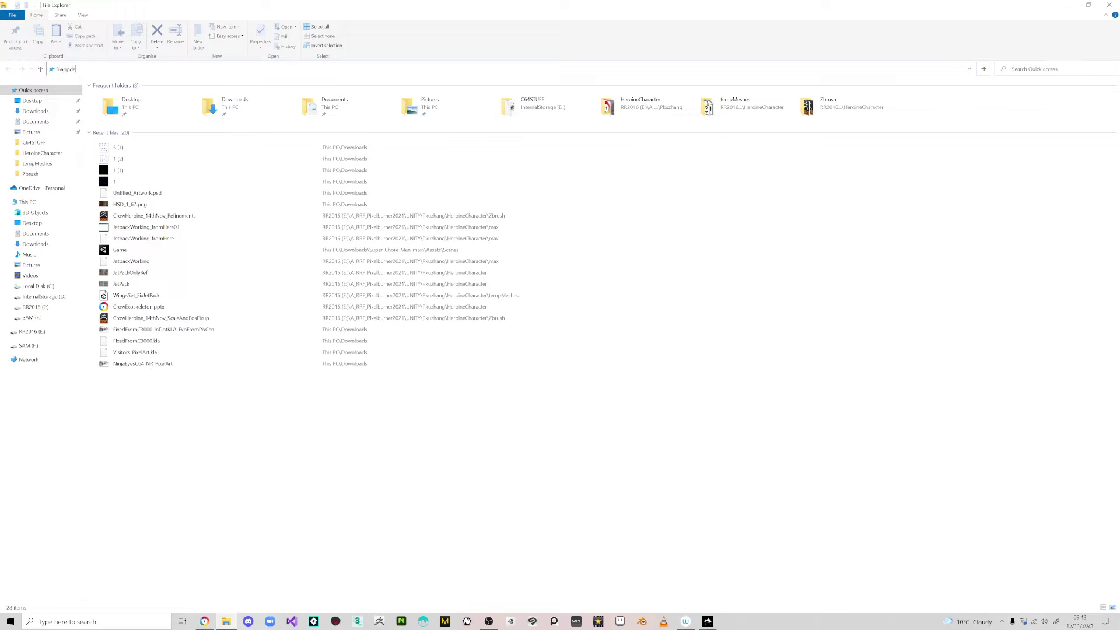
{"action": "key", "text": "Return"}
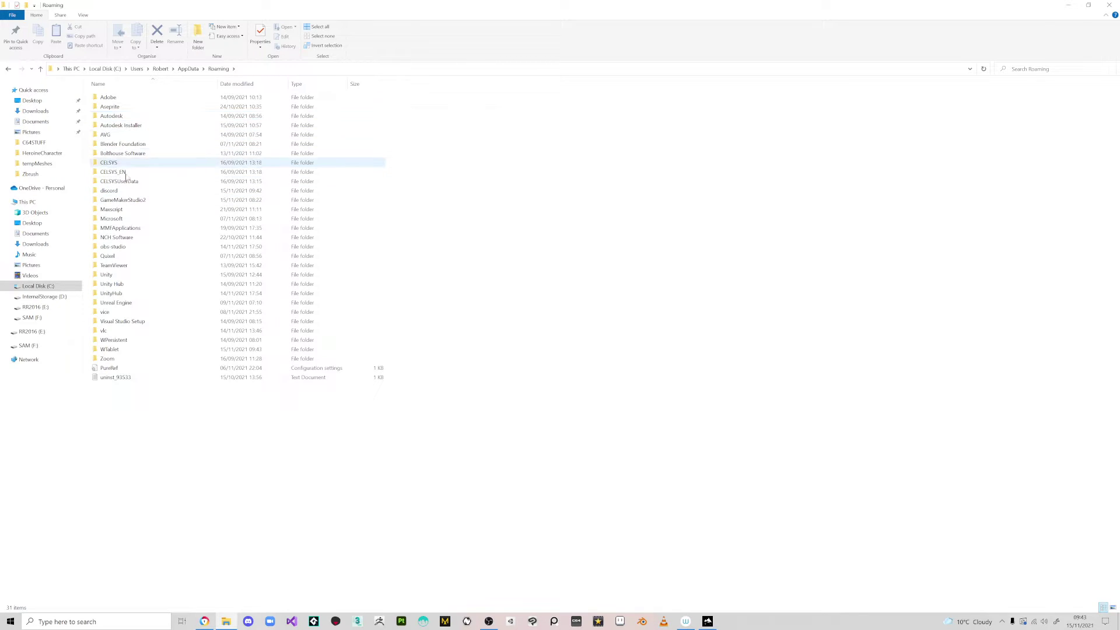
{"action": "left_click", "coordinate": [188, 68]}
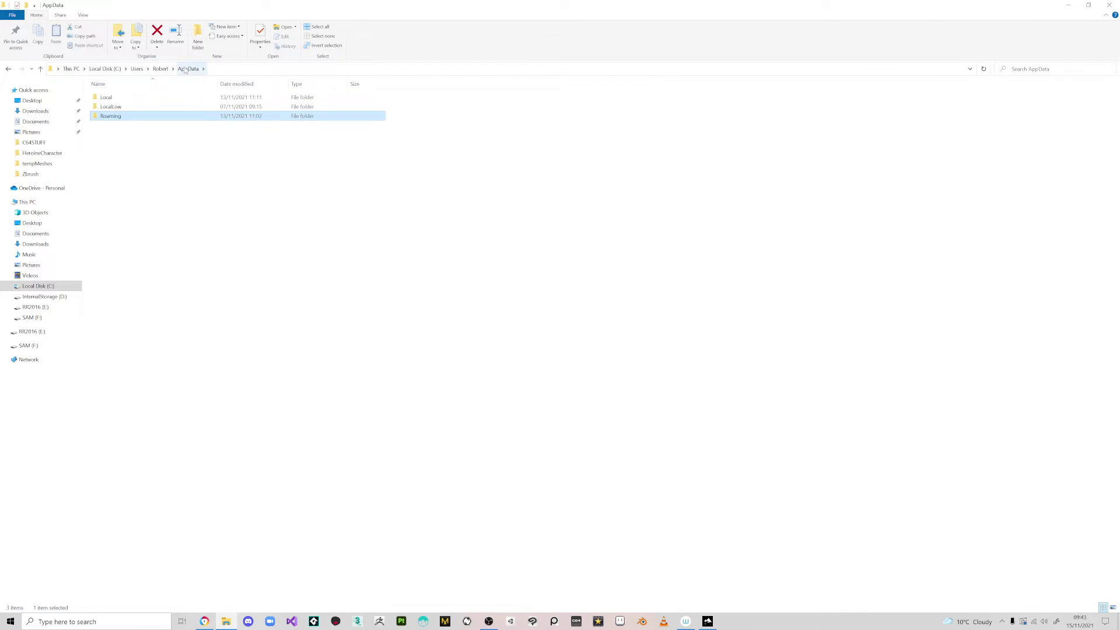
- Open the Paths text file in the Local\BackdropDesigner_1_34 folder and copy the brush folder path from it
{"action": "double_click", "coordinate": [131, 97]}
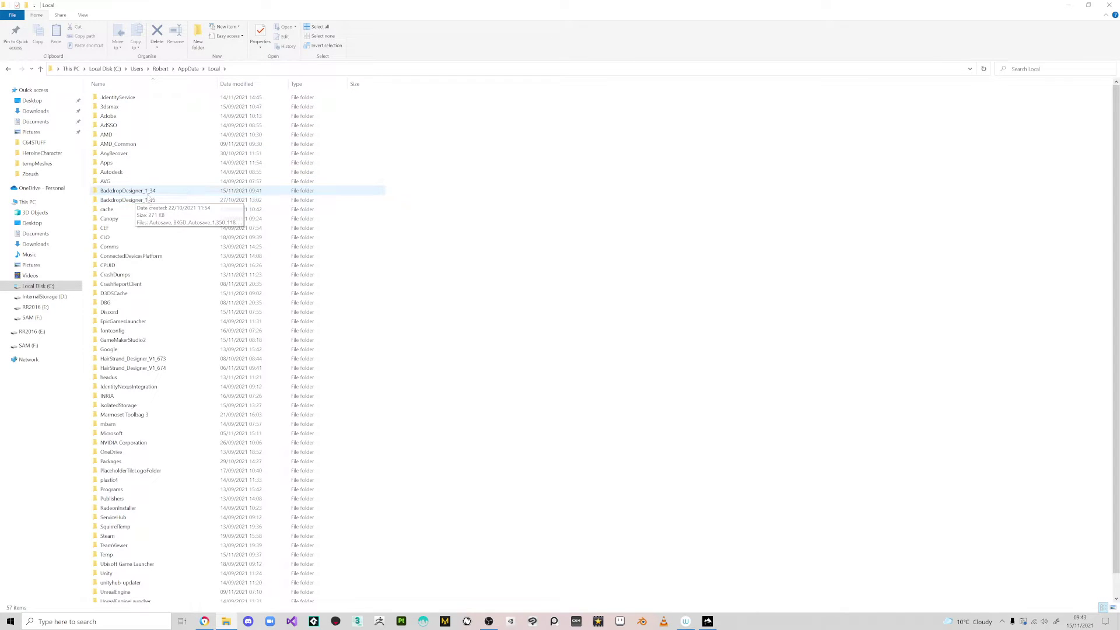
{"action": "double_click", "coordinate": [220, 191]}
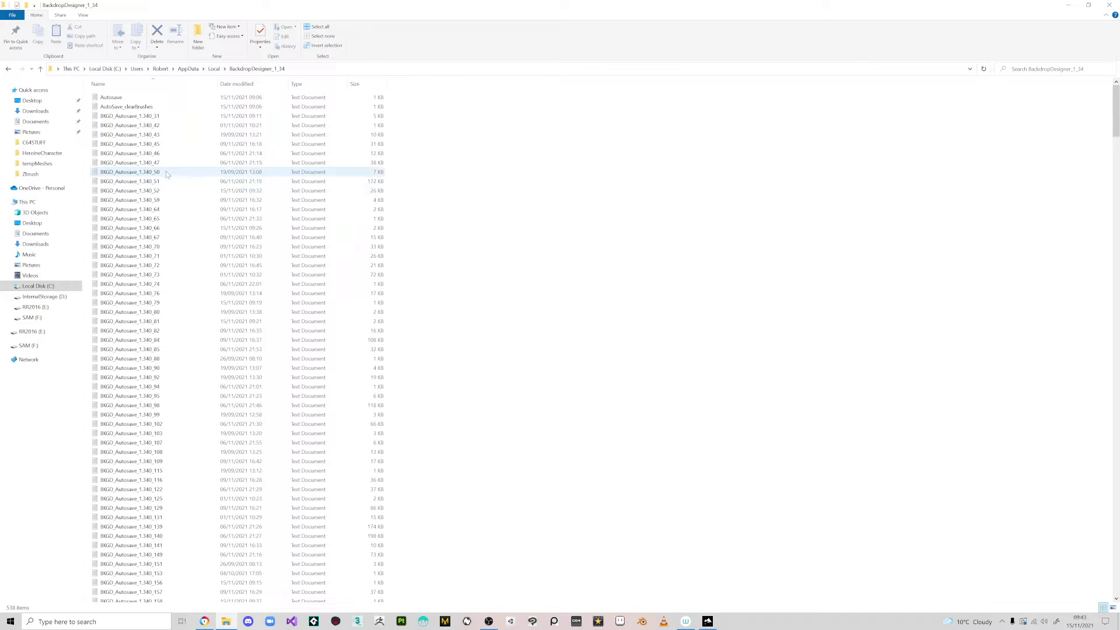
{"action": "scroll", "coordinate": [147, 115], "scroll_direction": "down", "scroll_amount": 16}
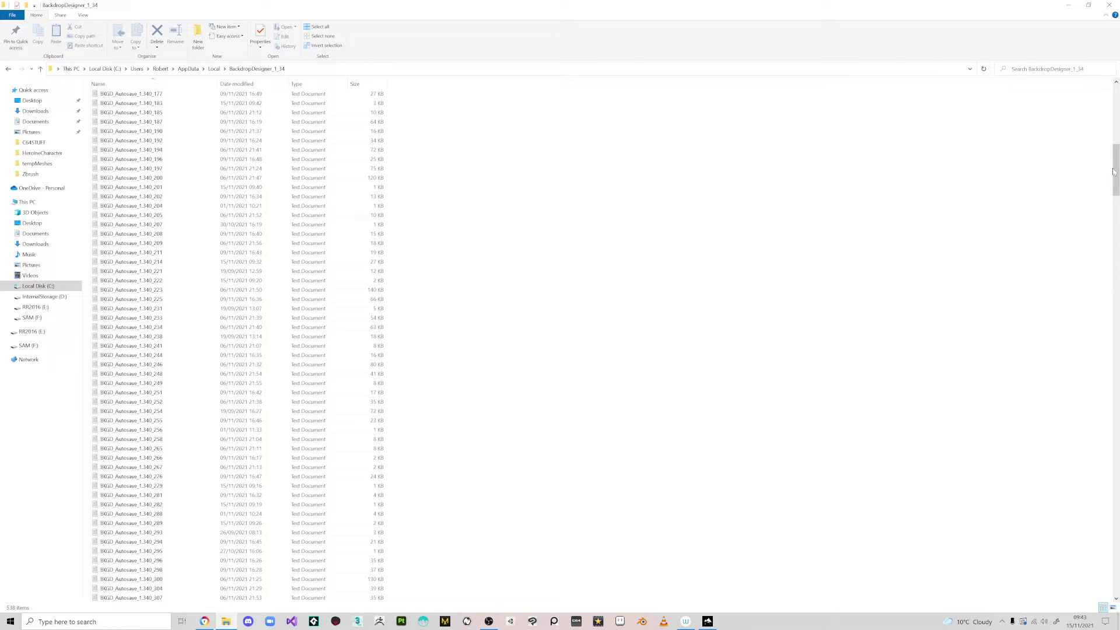
{"action": "left_click_drag", "start_coordinate": [1113, 171], "coordinate": [1100, 595]}
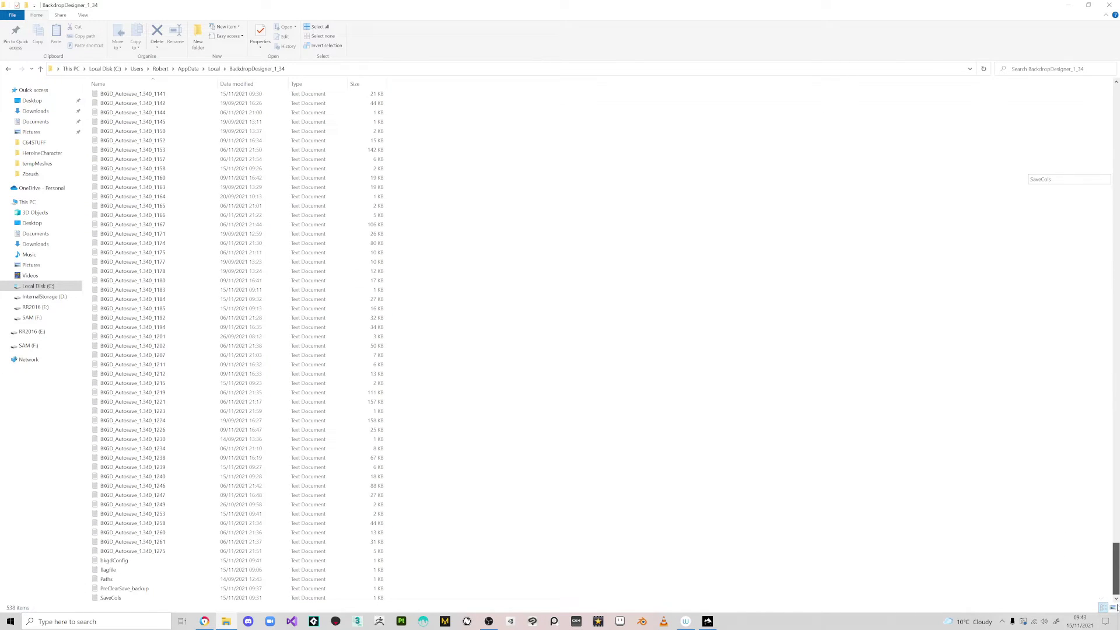
{"action": "double_click", "coordinate": [113, 581]}
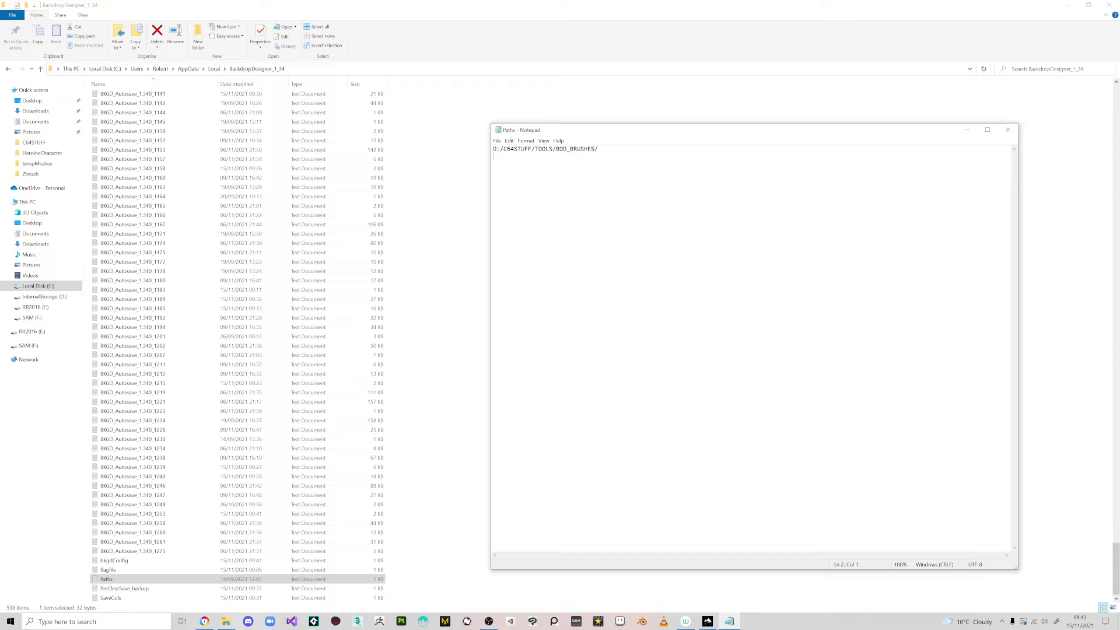
{"action": "key", "text": "ctrl+a"}
{"action": "key", "text": "ctrl+c"}
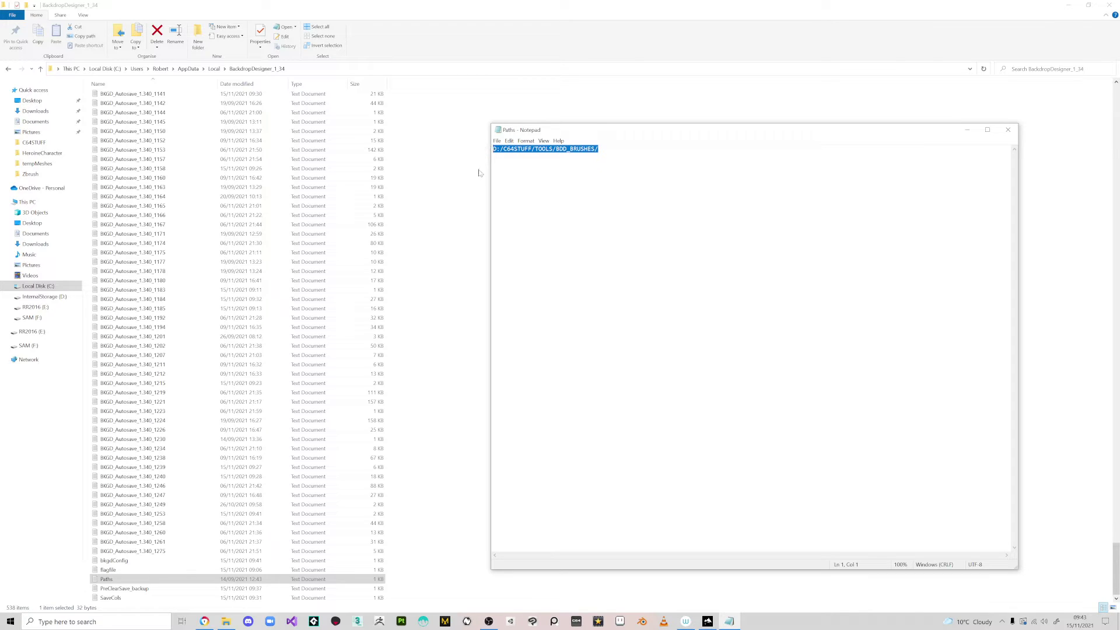
- Return to File Explorer and go to the copied brush folder path, D:/C64STUFF/TOOLS/BDD_BRUSHES/
{"action": "left_click", "coordinate": [227, 622]}
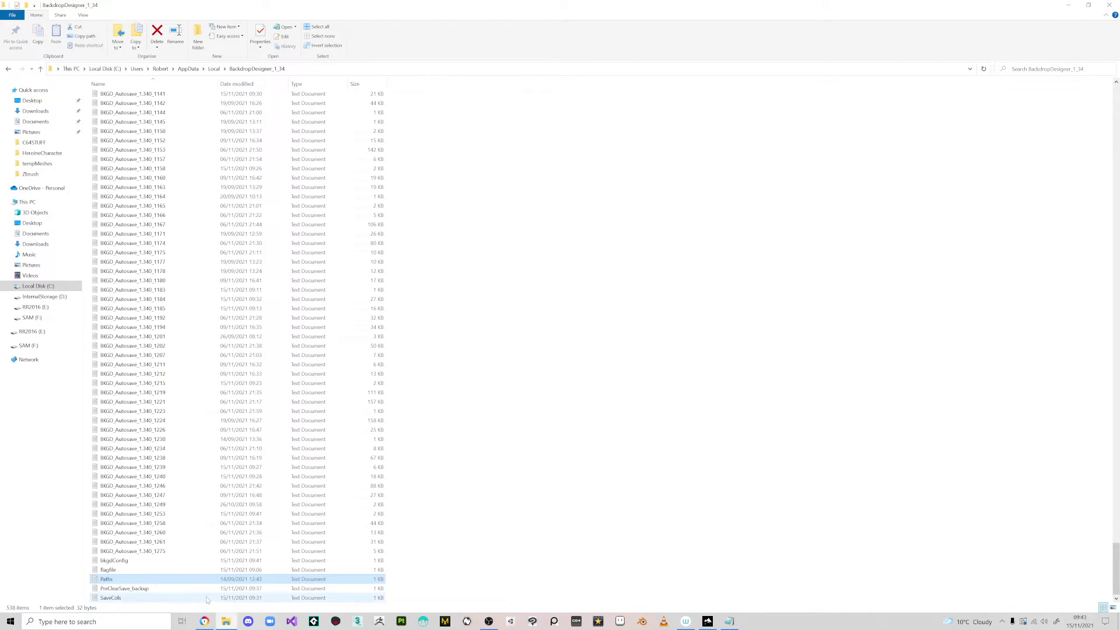
{"action": "left_click", "coordinate": [360, 68]}
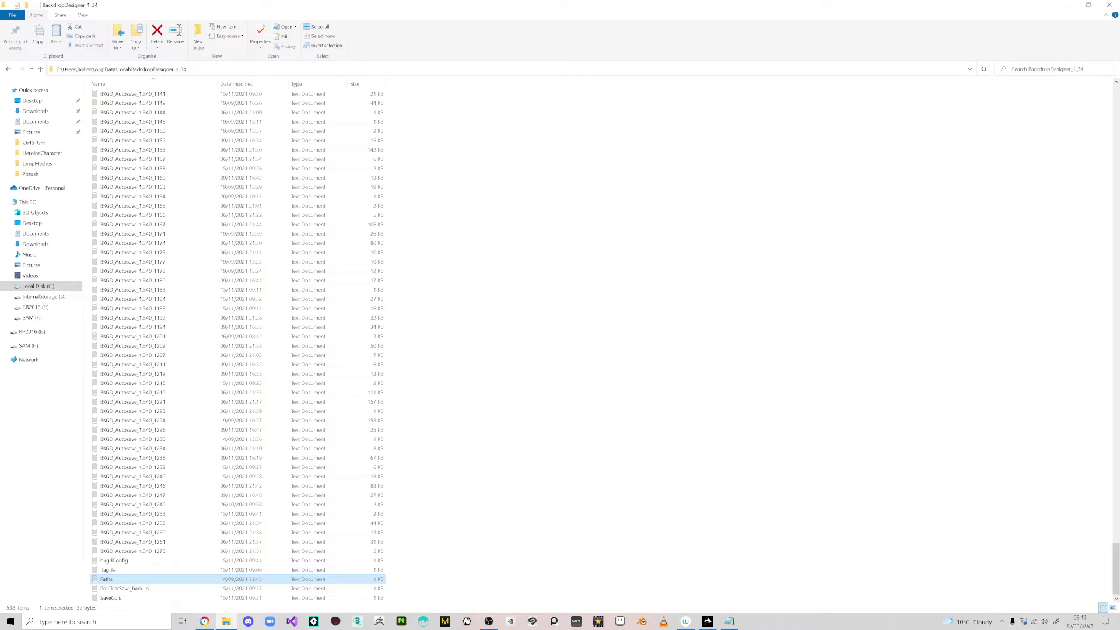
{"action": "key", "text": "ctrl+v"}
{"action": "key", "text": "ctrl+a"}
{"action": "key", "text": "Return"}
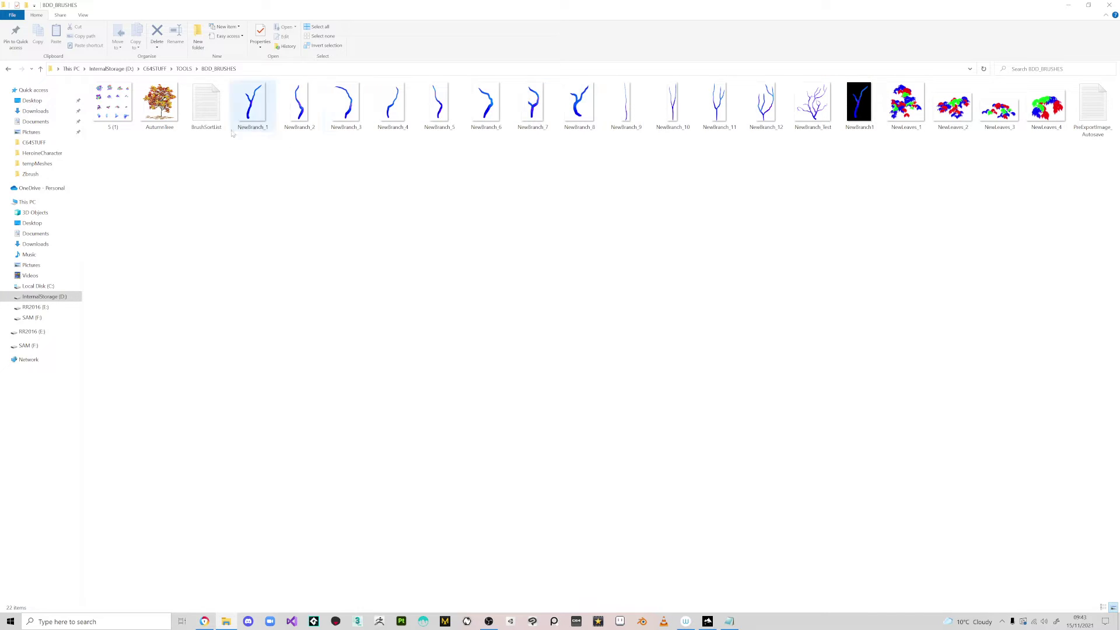
- View the AutumnTree image from the brushes folder at full size and close it again
{"action": "left_click", "coordinate": [163, 124]}
{"action": "double_click", "coordinate": [164, 124]}
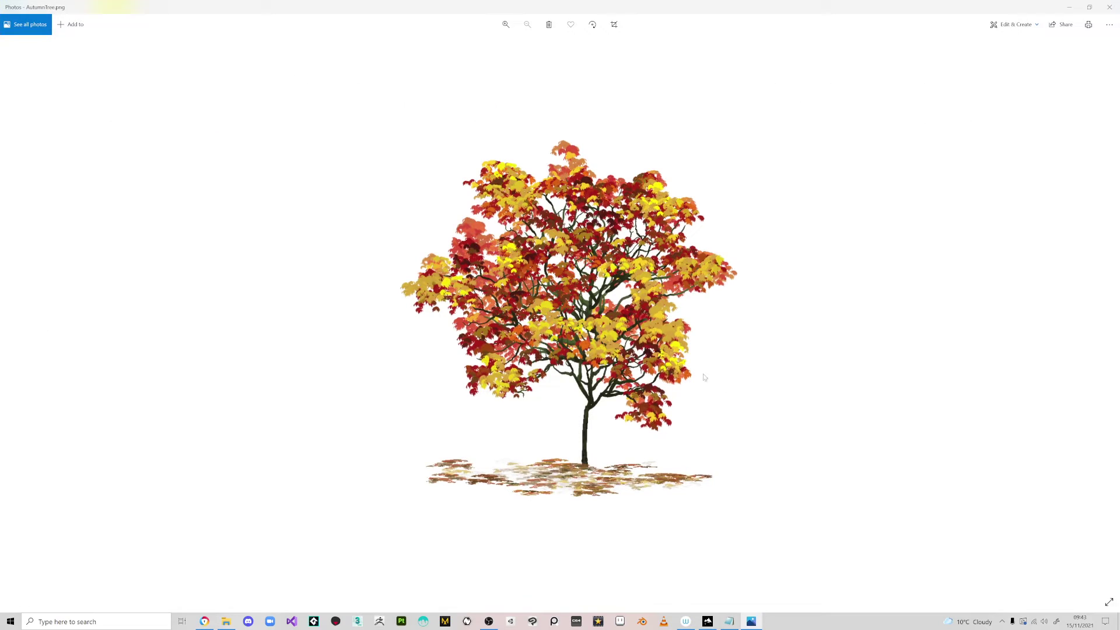
{"action": "left_click", "coordinate": [1112, 7]}
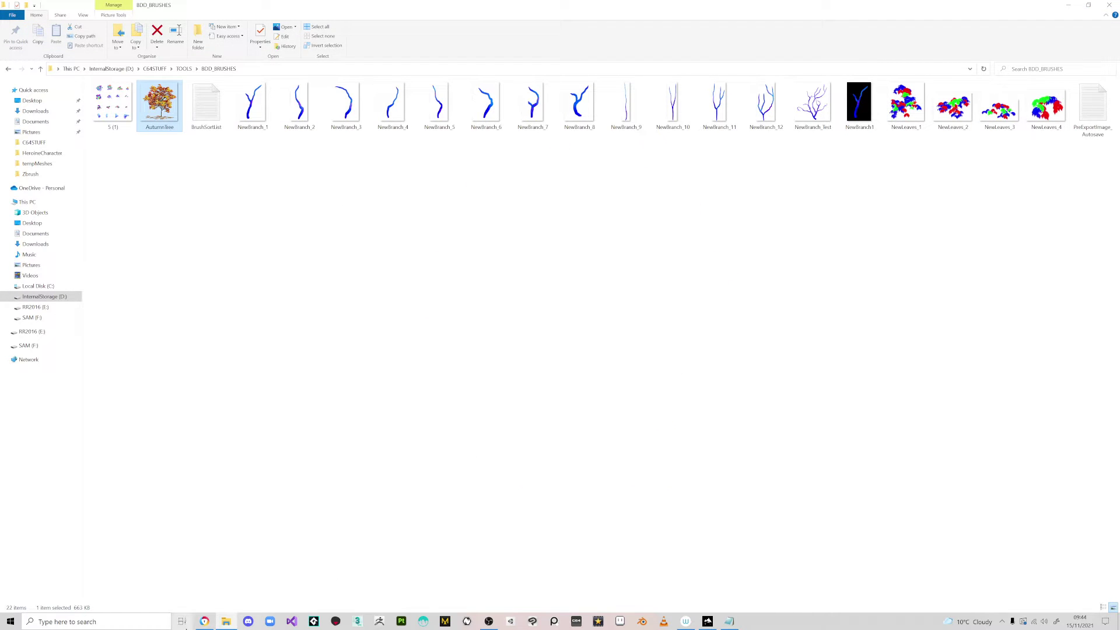
- Switch to Photopea in the browser, open the AutumnTree image and inspect the tree's detail
{"action": "left_click", "coordinate": [204, 621]}
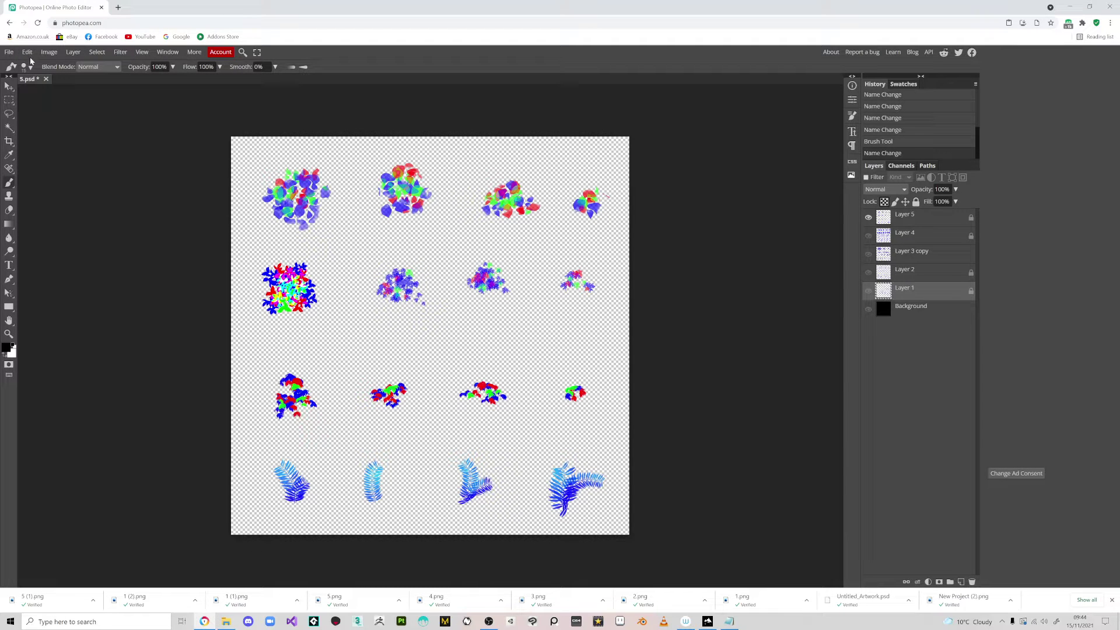
{"action": "left_click", "coordinate": [9, 52]}
{"action": "left_click", "coordinate": [28, 78]}
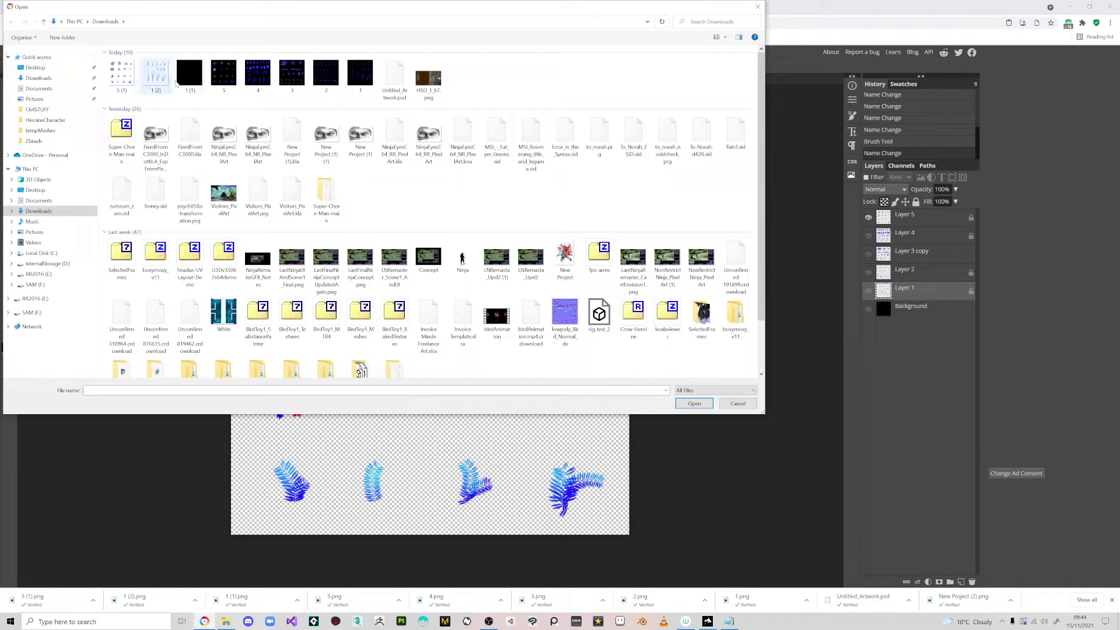
{"action": "left_click", "coordinate": [36, 57]}
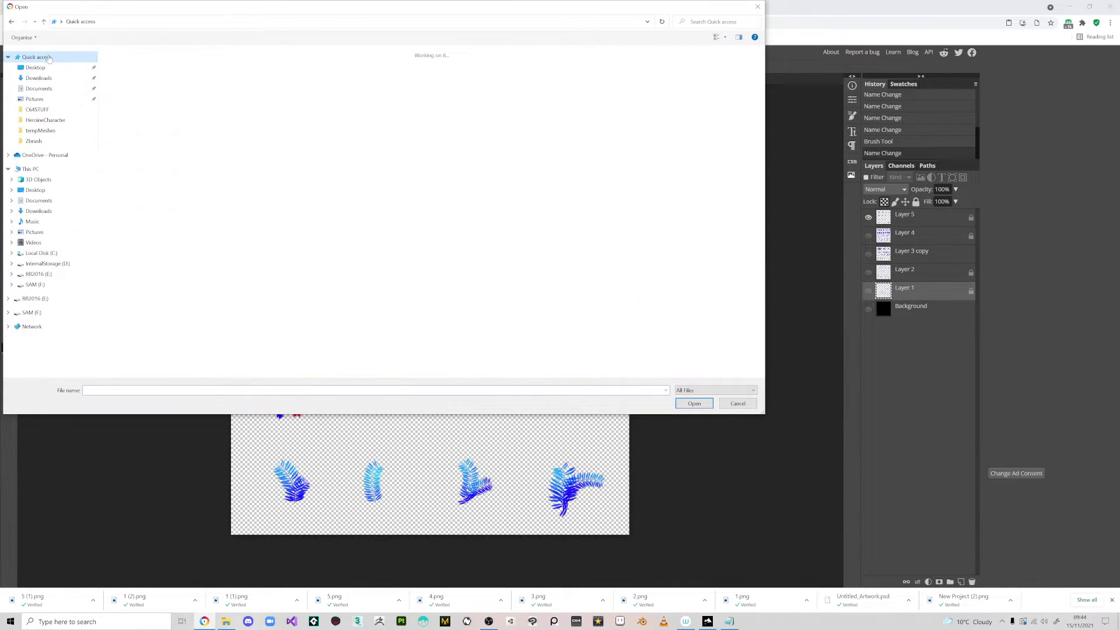
{"action": "double_click", "coordinate": [161, 144]}
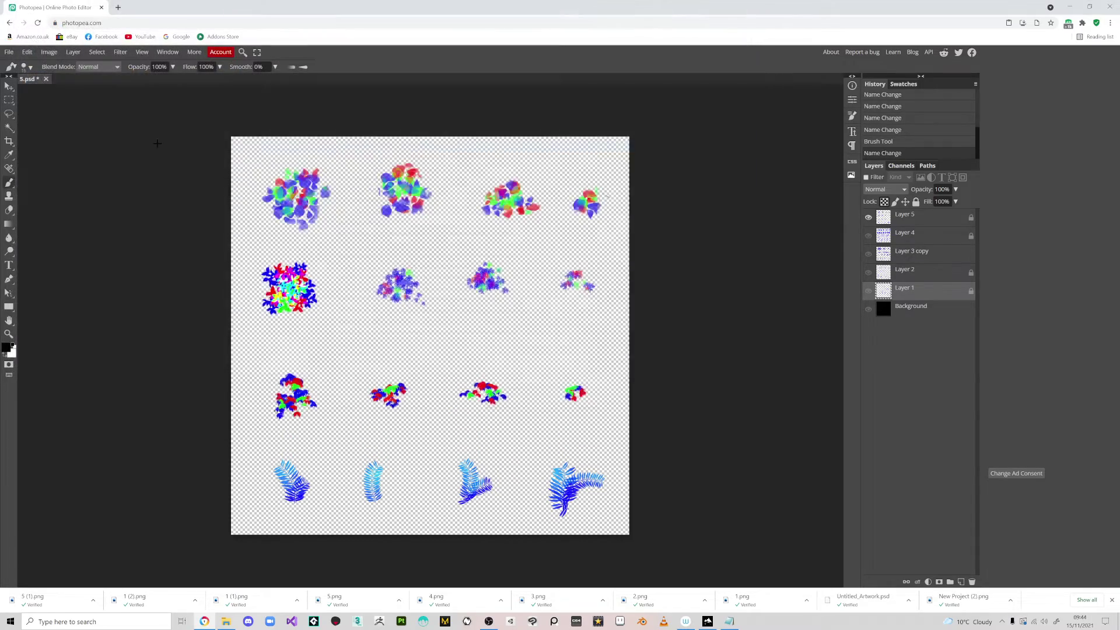
{"action": "scroll", "coordinate": [412, 418], "scroll_direction": "up", "scroll_amount": 5}
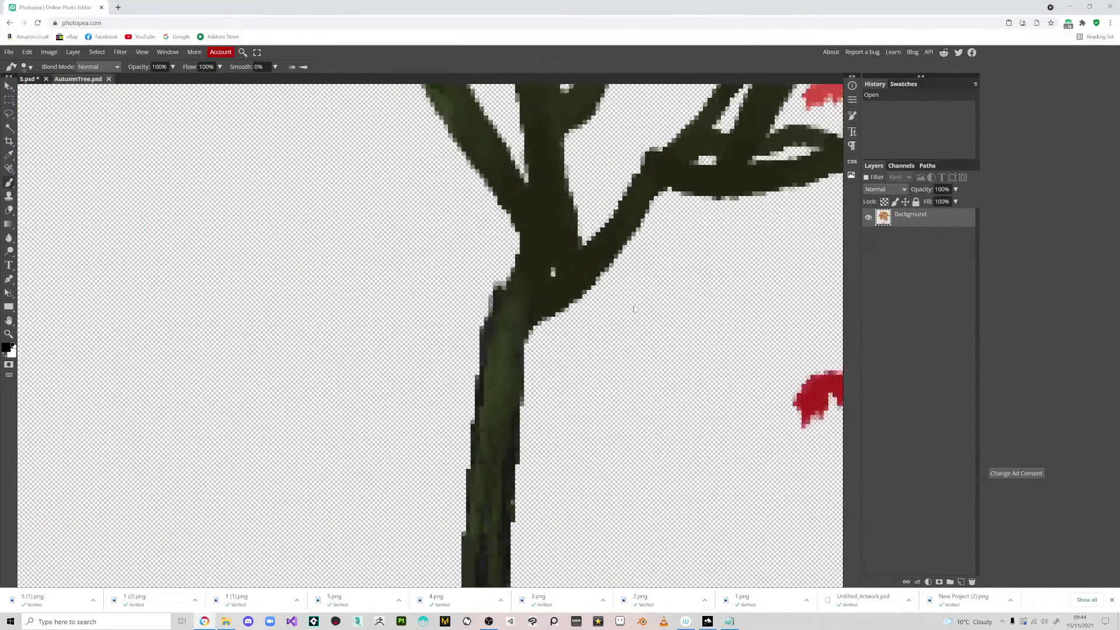
{"action": "scroll", "coordinate": [636, 303], "scroll_direction": "down", "scroll_amount": 4}
{"action": "scroll", "coordinate": [642, 304], "scroll_direction": "down", "scroll_amount": 5}
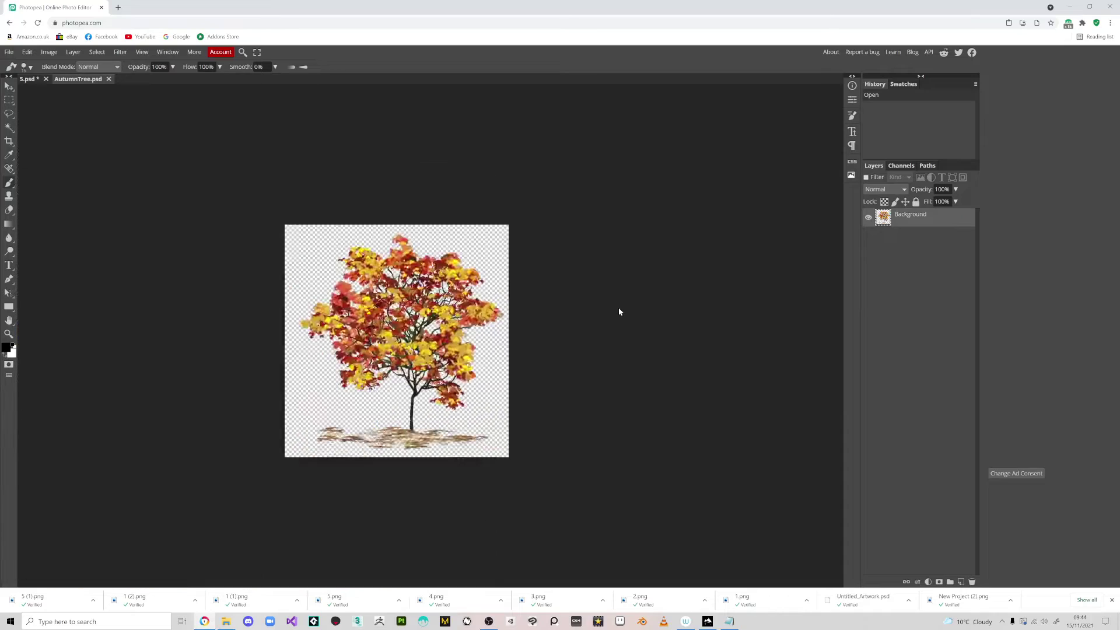
{"action": "scroll", "coordinate": [617, 307], "scroll_direction": "up", "scroll_amount": 2}
{"action": "scroll", "coordinate": [560, 315], "scroll_direction": "up", "scroll_amount": 2}
{"action": "scroll", "coordinate": [558, 315], "scroll_direction": "down", "scroll_amount": 2}
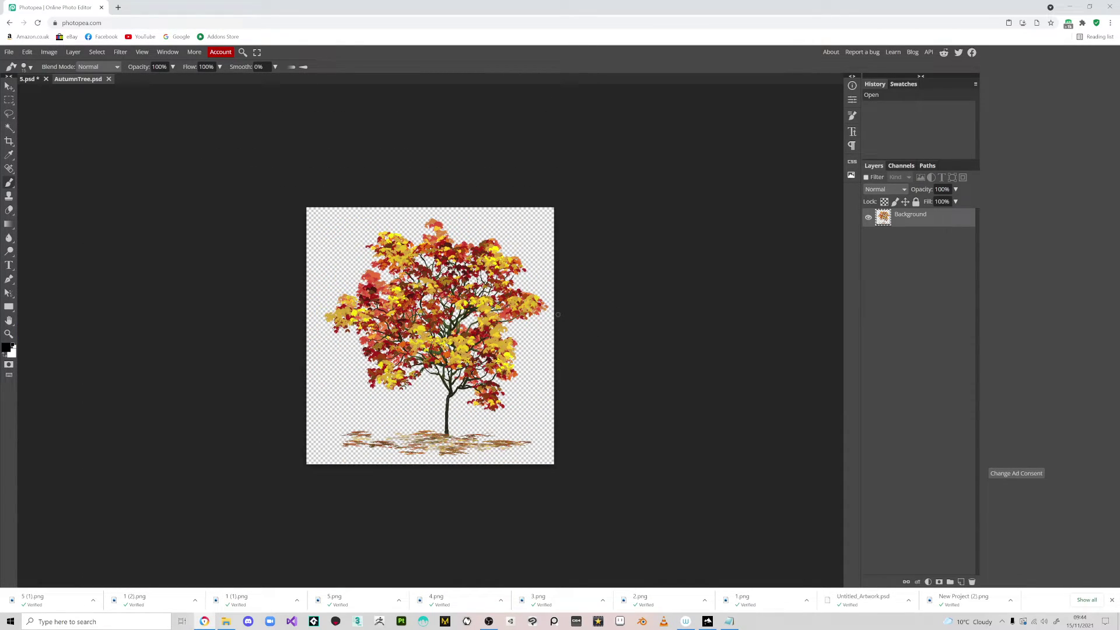
- Clear the selection and resize the AutumnTree image to 600 pixels wide, keeping its proportions
{"action": "key", "text": "ctrl+a"}
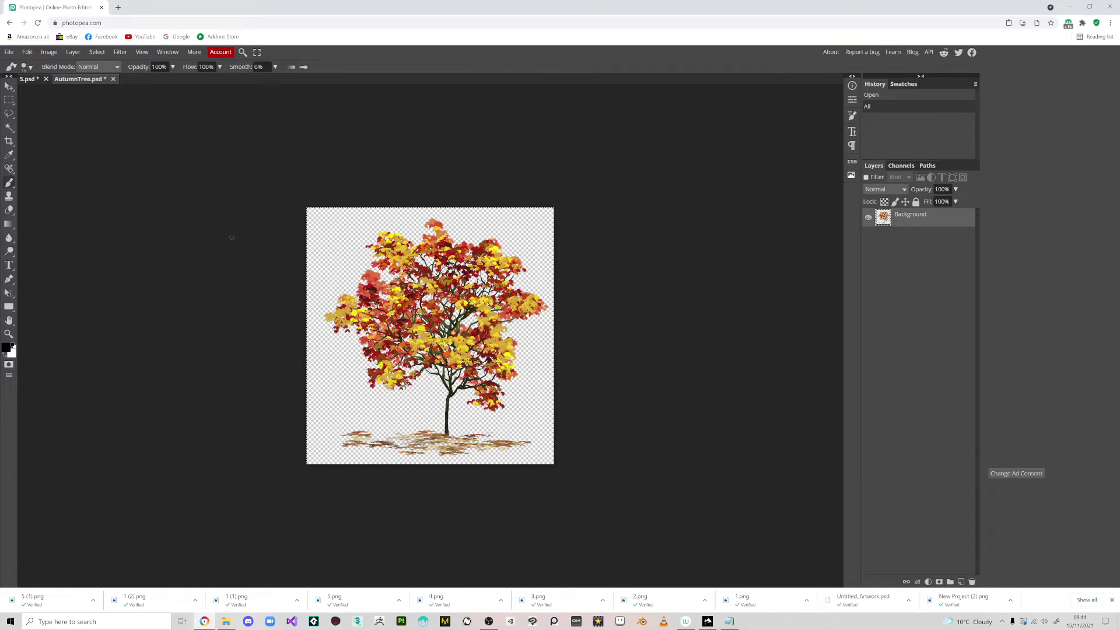
{"action": "key", "text": "ctrl+d"}
{"action": "key", "text": "ctrl+alt+i"}
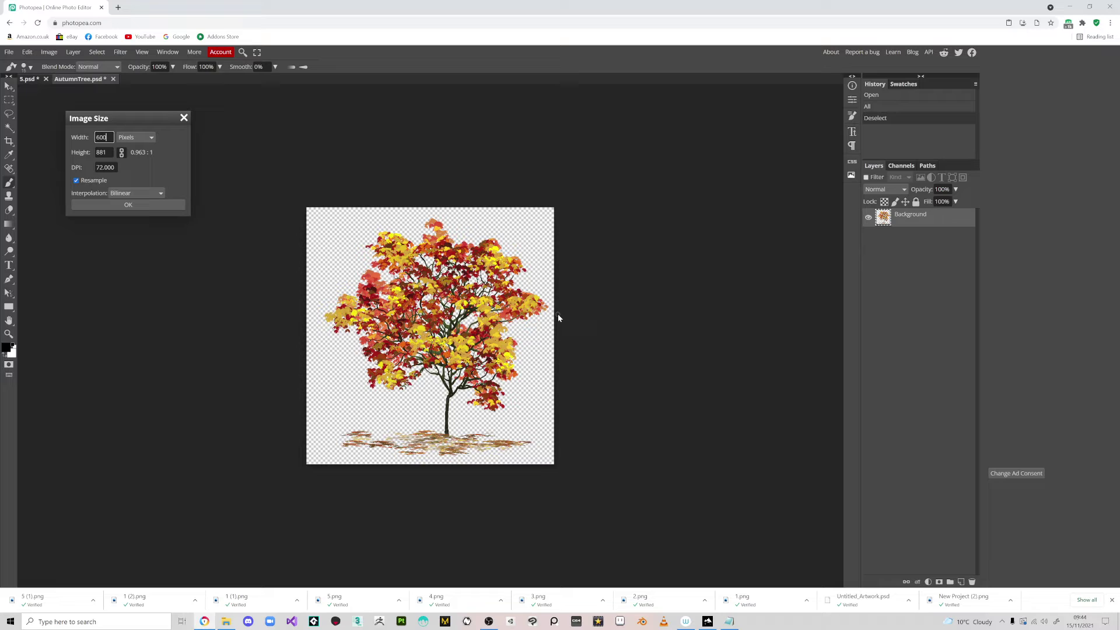
{"action": "key", "text": "Return"}
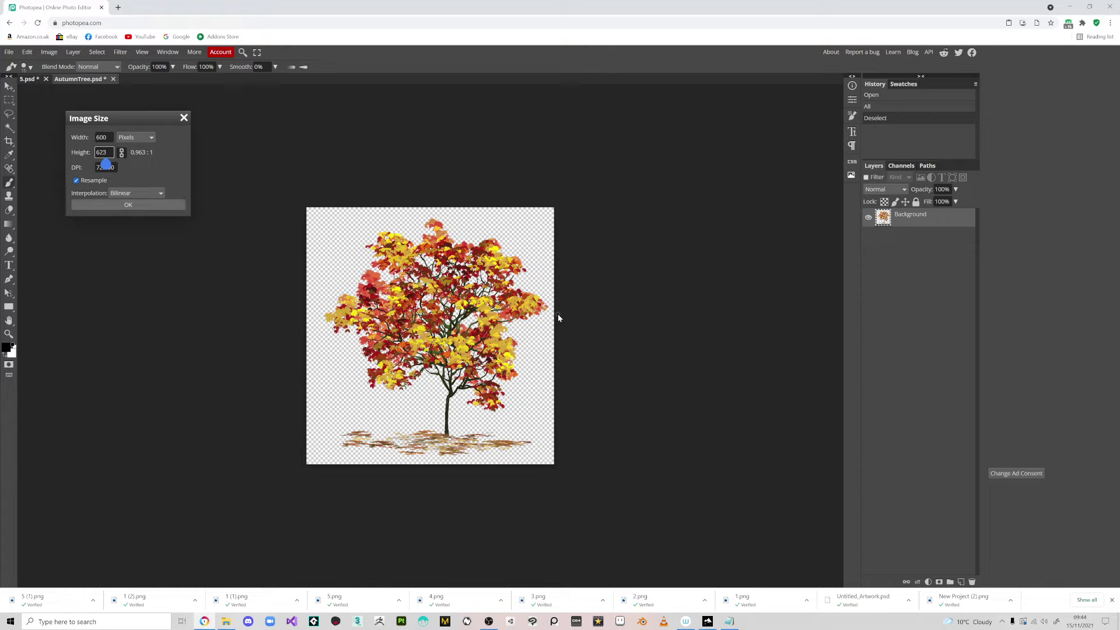
- Colorize the tree bright green using Hue/Saturation with hue 129, saturation 70 and lightness -2
{"action": "scroll", "coordinate": [394, 307], "scroll_direction": "up", "scroll_amount": 10}
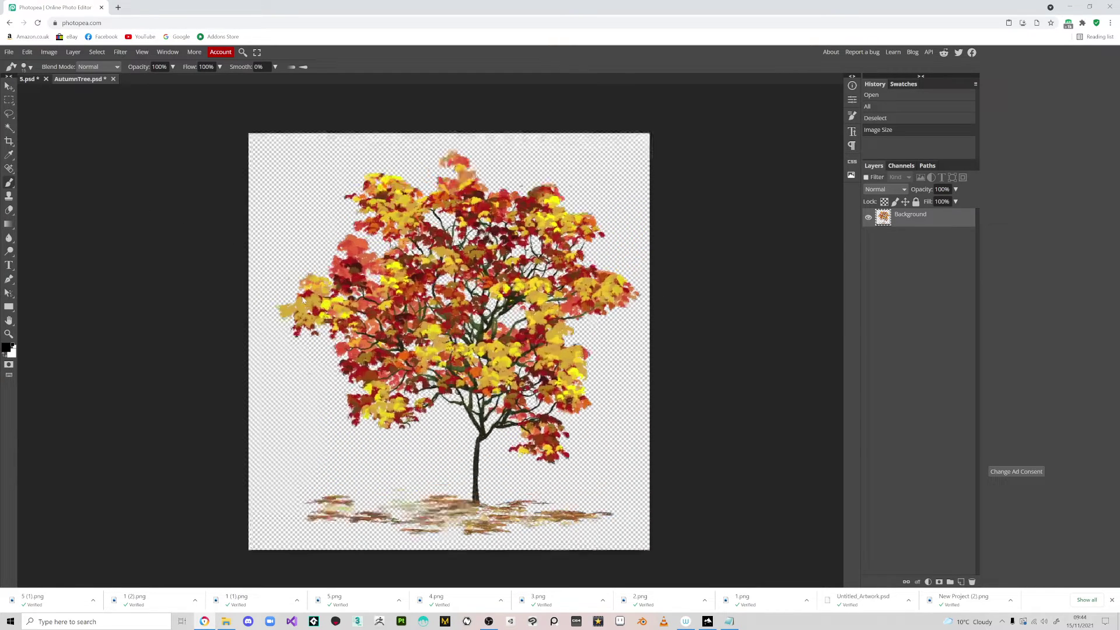
{"action": "scroll", "coordinate": [394, 307], "scroll_direction": "down", "scroll_amount": 10}
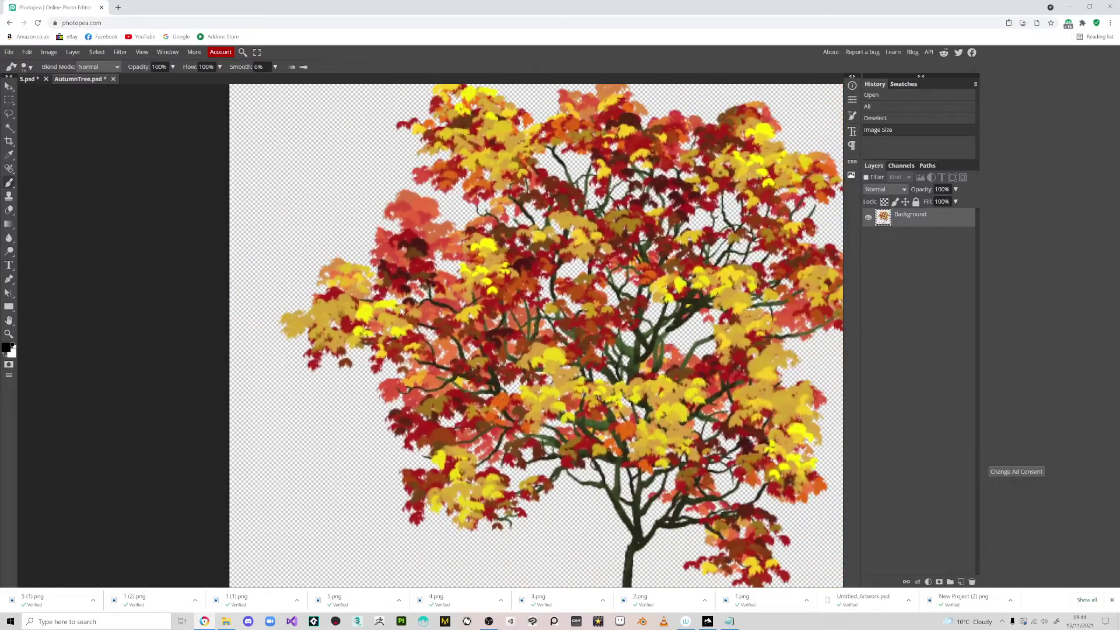
{"action": "scroll", "coordinate": [402, 310], "scroll_direction": "up", "scroll_amount": 3}
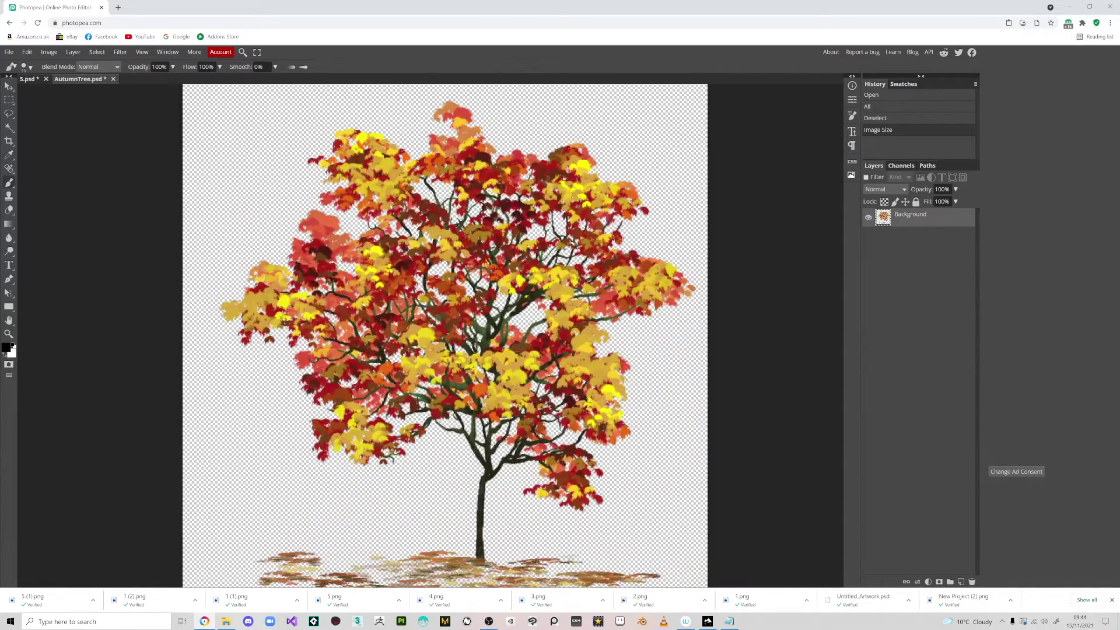
{"action": "scroll", "coordinate": [401, 311], "scroll_direction": "down", "scroll_amount": 3}
{"action": "key", "text": "ctrl+u"}
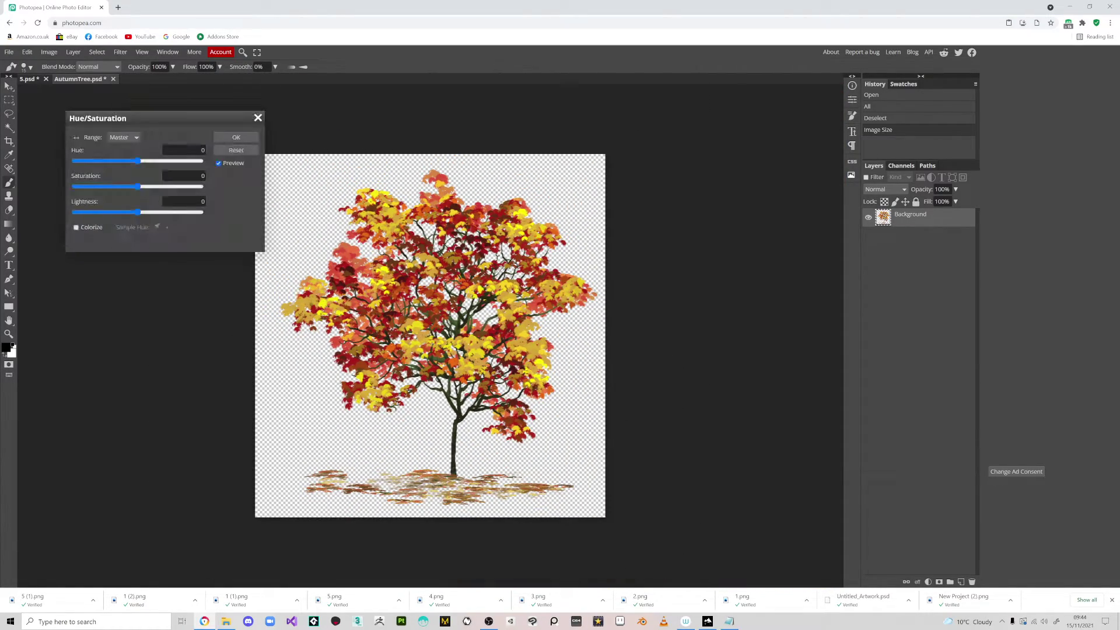
{"action": "mouse_move", "coordinate": [137, 160]}
{"action": "left_mouse_down"}
{"action": "mouse_move", "coordinate": [94, 160]}
{"action": "mouse_move", "coordinate": [201, 160]}
{"action": "mouse_move", "coordinate": [82, 161]}
{"action": "left_mouse_up"}
{"action": "left_click", "coordinate": [77, 228]}
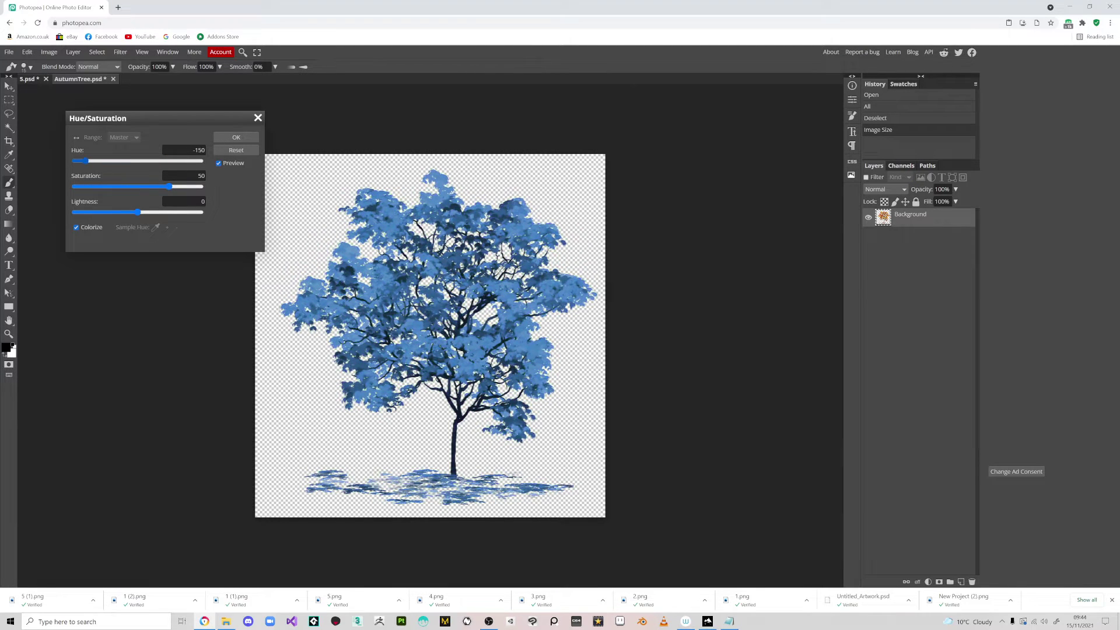
{"action": "mouse_move", "coordinate": [170, 186]}
{"action": "left_mouse_down"}
{"action": "mouse_move", "coordinate": [76, 186]}
{"action": "mouse_move", "coordinate": [198, 186]}
{"action": "mouse_move", "coordinate": [182, 186]}
{"action": "left_mouse_up"}
{"action": "left_click_drag", "start_coordinate": [87, 160], "coordinate": [183, 160]}
{"action": "left_click_drag", "start_coordinate": [138, 212], "coordinate": [137, 212]}
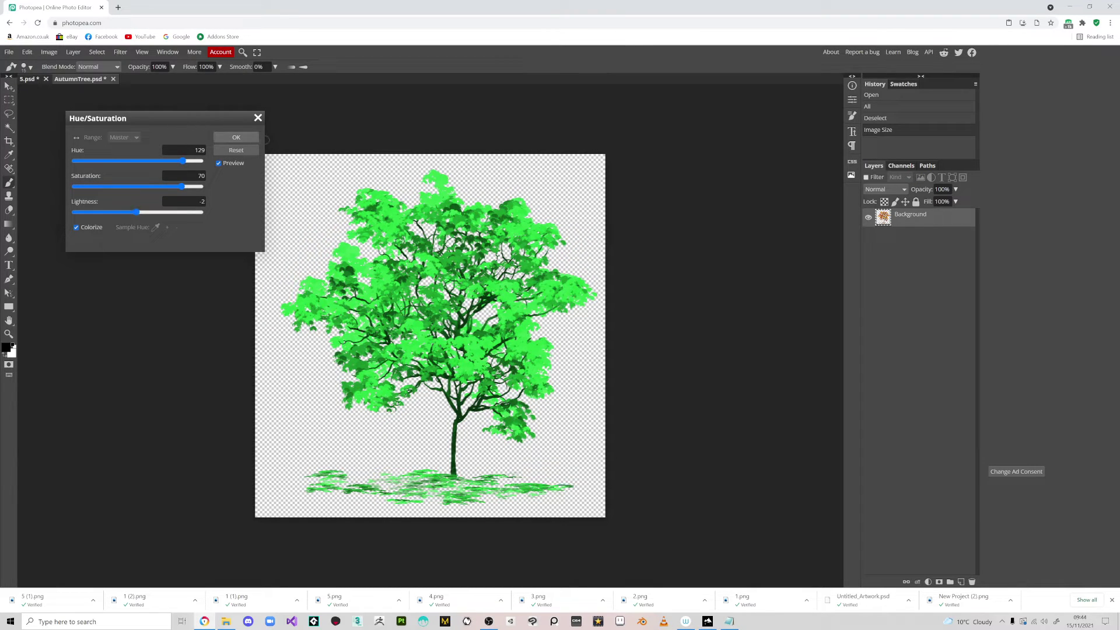
{"action": "left_click", "coordinate": [236, 137]}
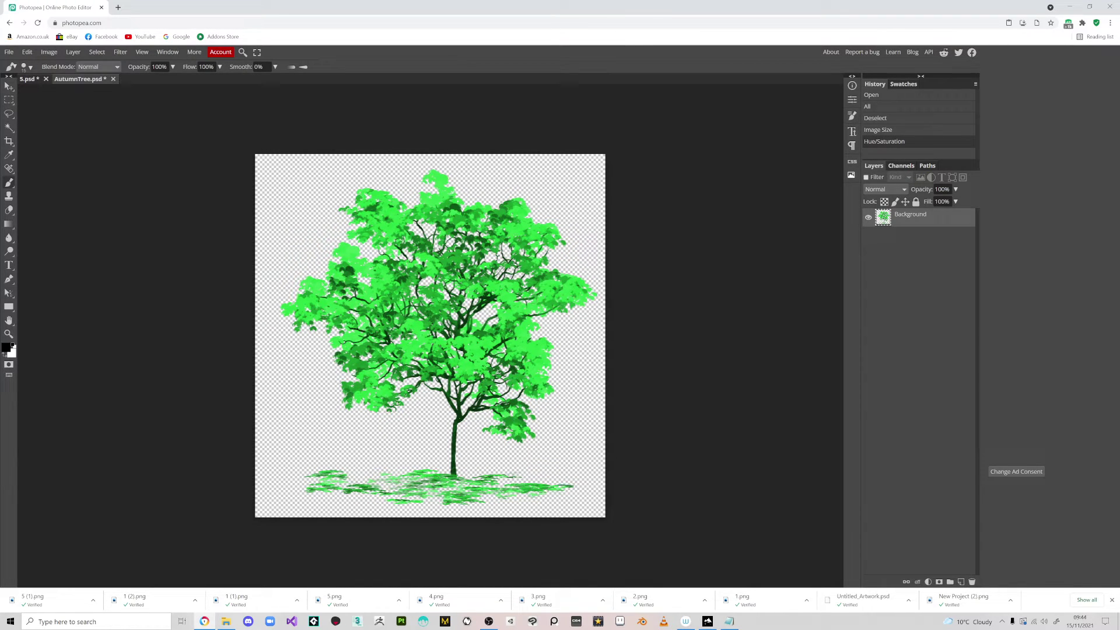
- Switch back to Backdrop Designer and turn the CRT effect on and off again to compare the backdrop
{"action": "left_click", "coordinate": [708, 620]}
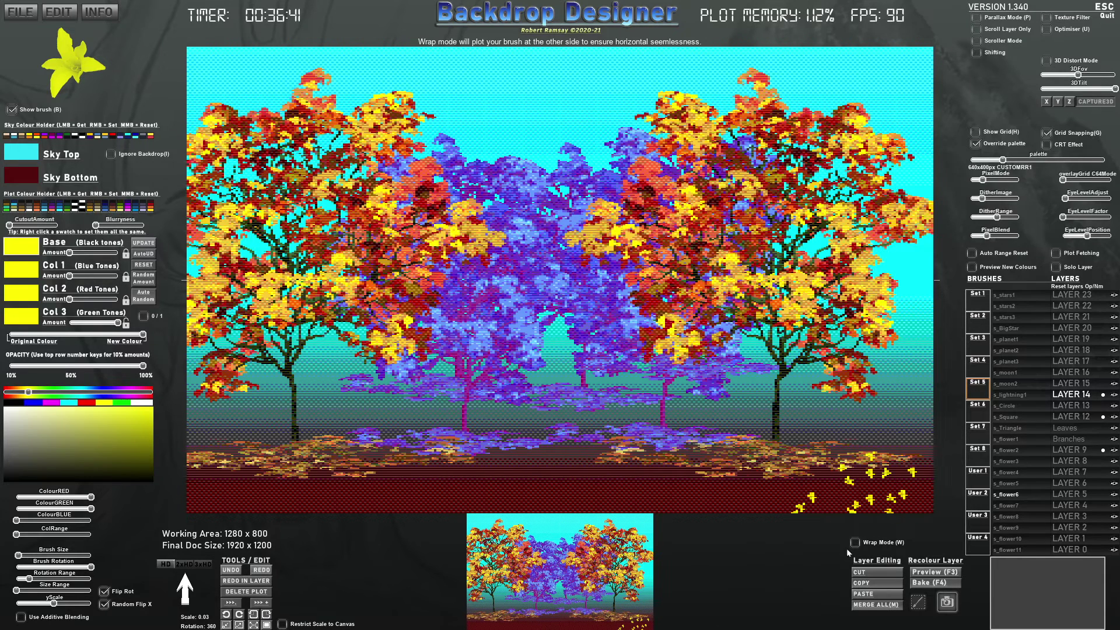
{"action": "left_click", "coordinate": [1047, 145]}
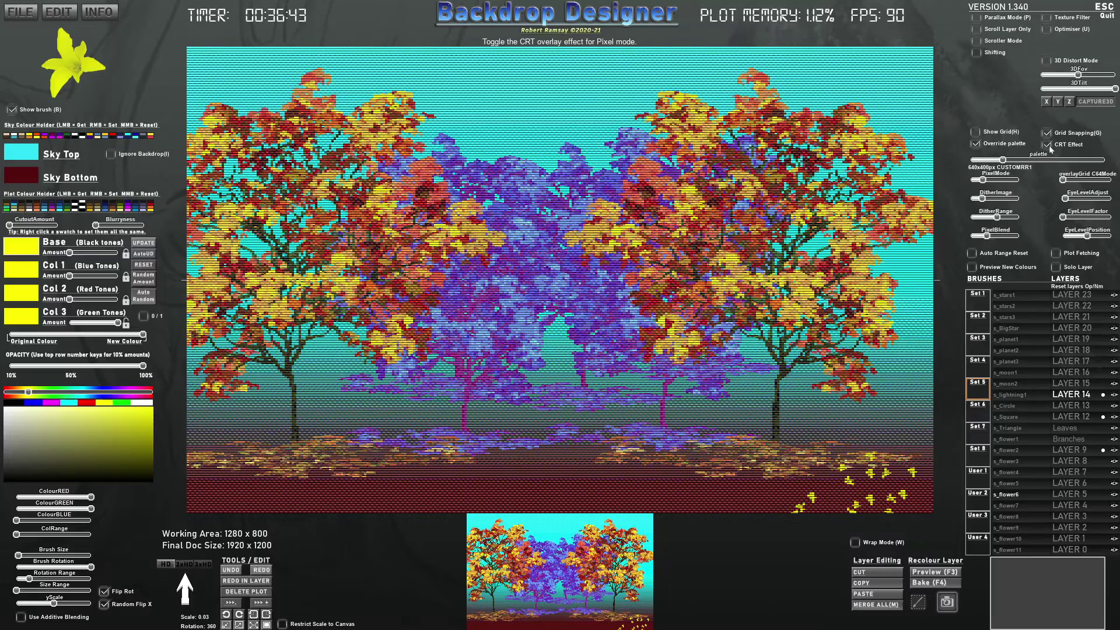
{"action": "left_click", "coordinate": [1047, 145]}
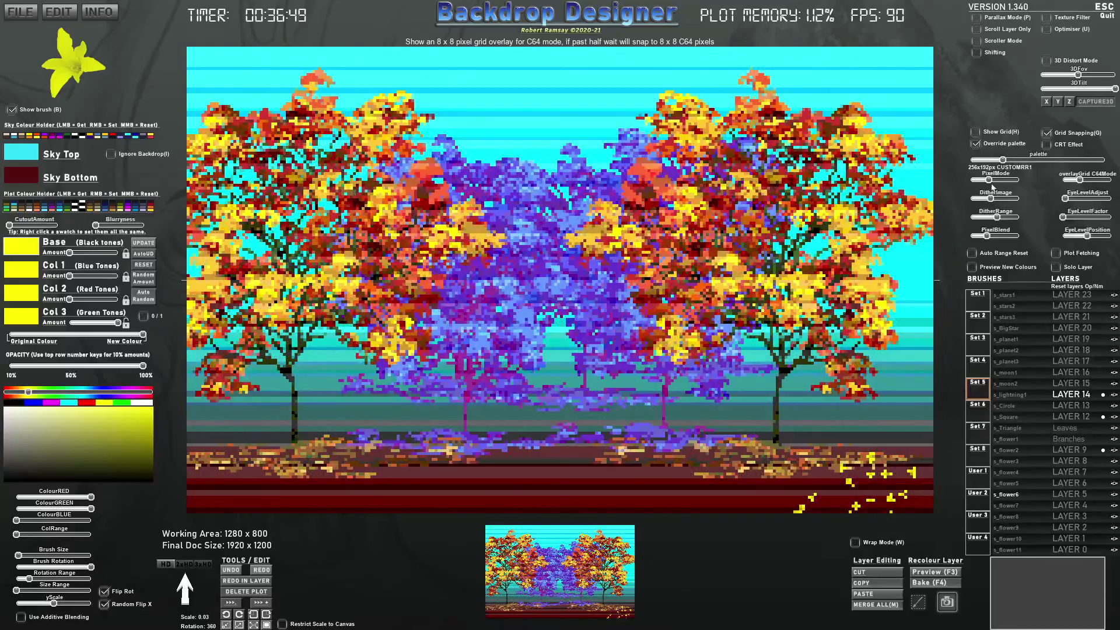
- Set the backdrop to the 320x200 pixel mode with the C64 overlay grid, and adjust the dither image and dither range
{"action": "left_click_drag", "start_coordinate": [983, 180], "coordinate": [982, 181]}
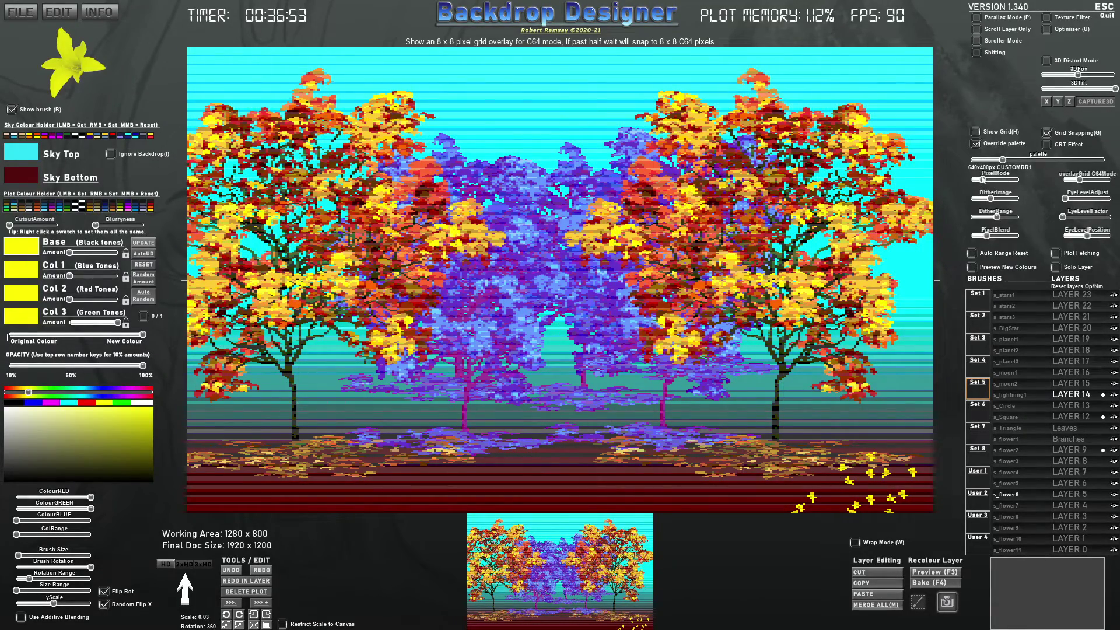
{"action": "left_click_drag", "start_coordinate": [979, 180], "coordinate": [975, 181]}
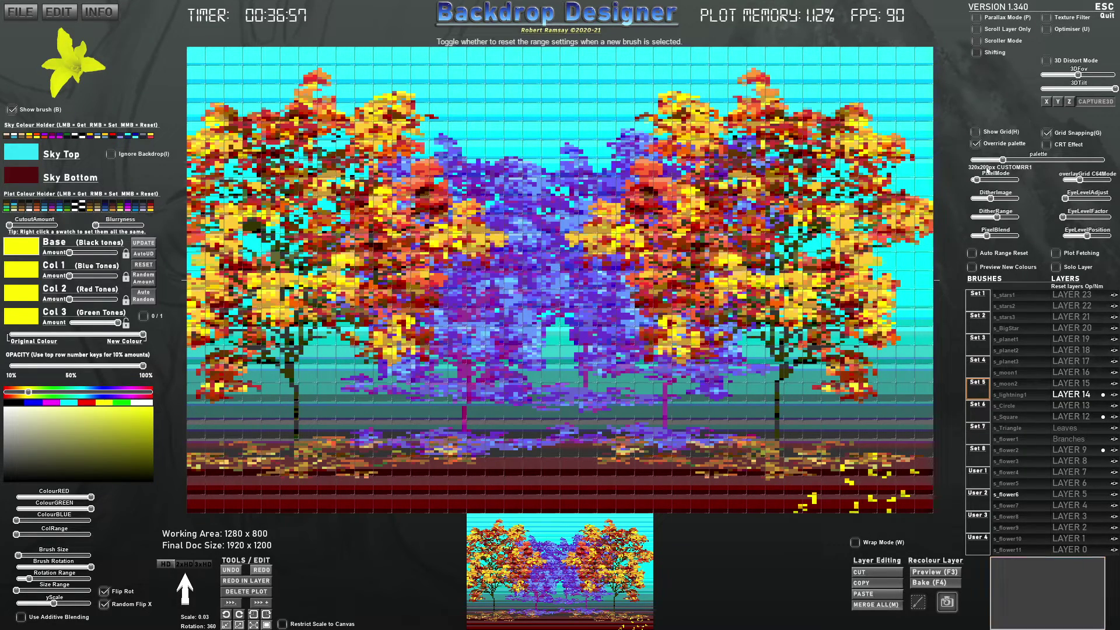
{"action": "left_click", "coordinate": [998, 199]}
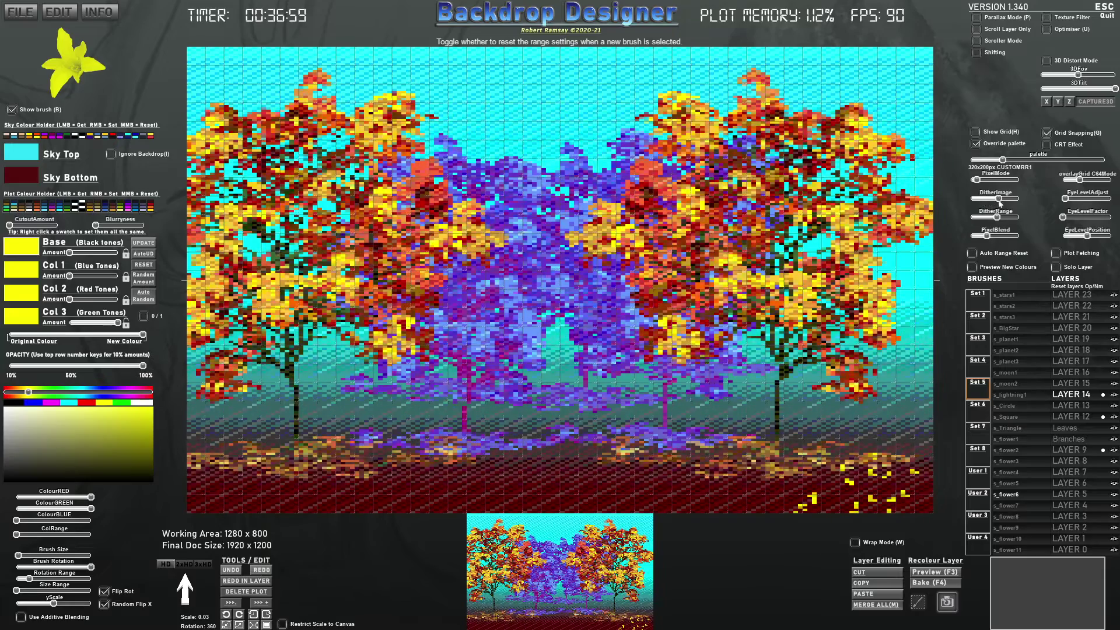
{"action": "left_click_drag", "start_coordinate": [997, 218], "coordinate": [1000, 217]}
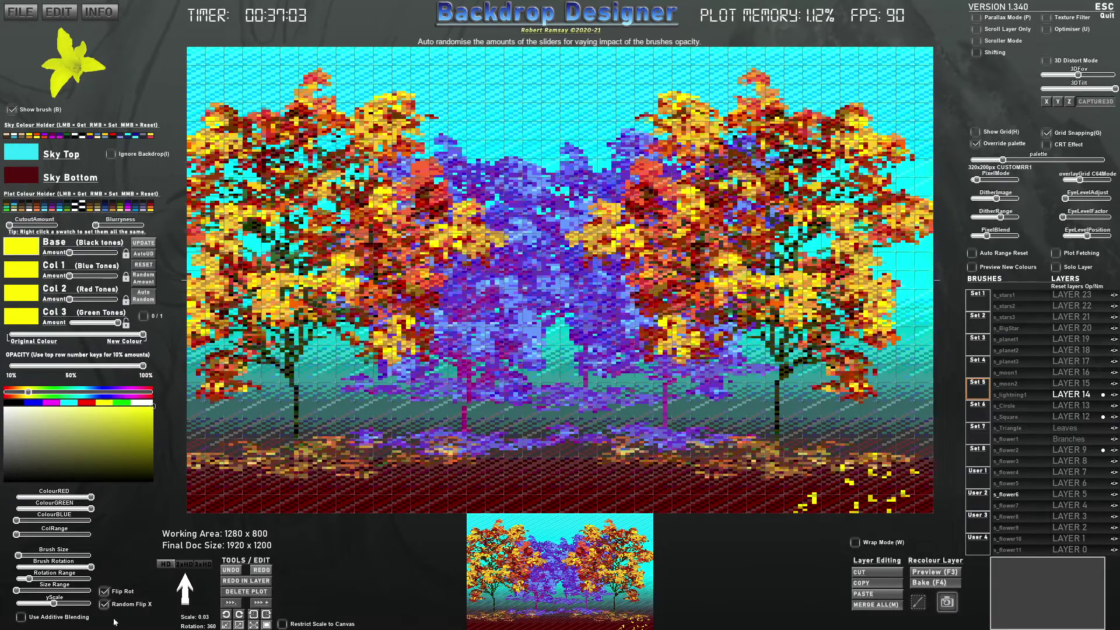
- Lower the dither image and dither range settings and remove the C64 overlay grid from the backdrop
{"action": "left_click_drag", "start_coordinate": [986, 236], "coordinate": [987, 199]}
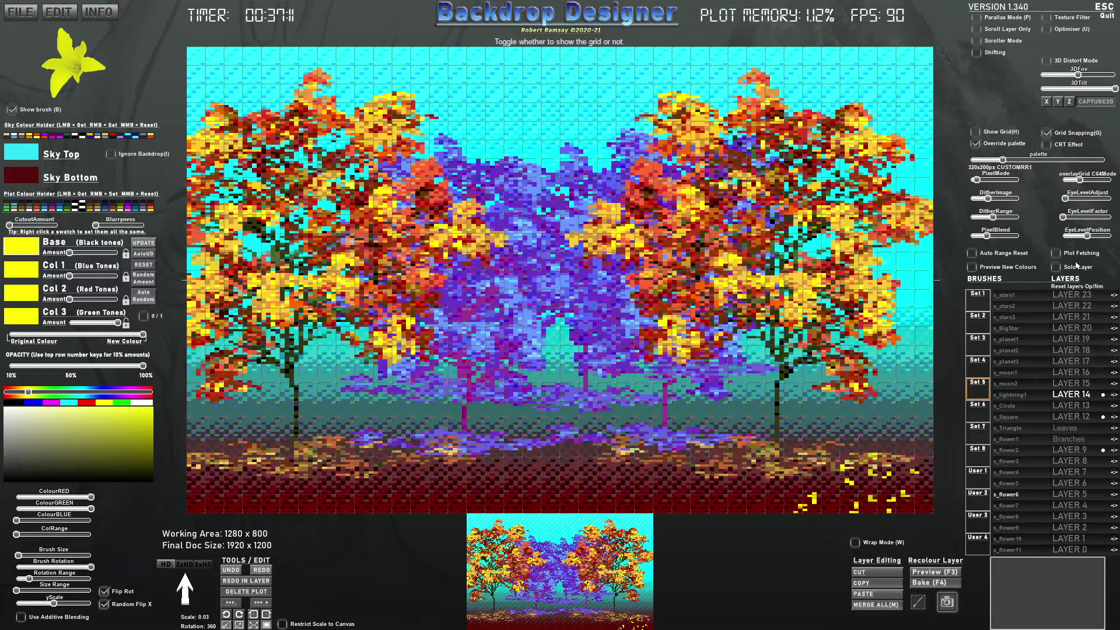
{"action": "left_click_drag", "start_coordinate": [1079, 179], "coordinate": [1062, 180]}
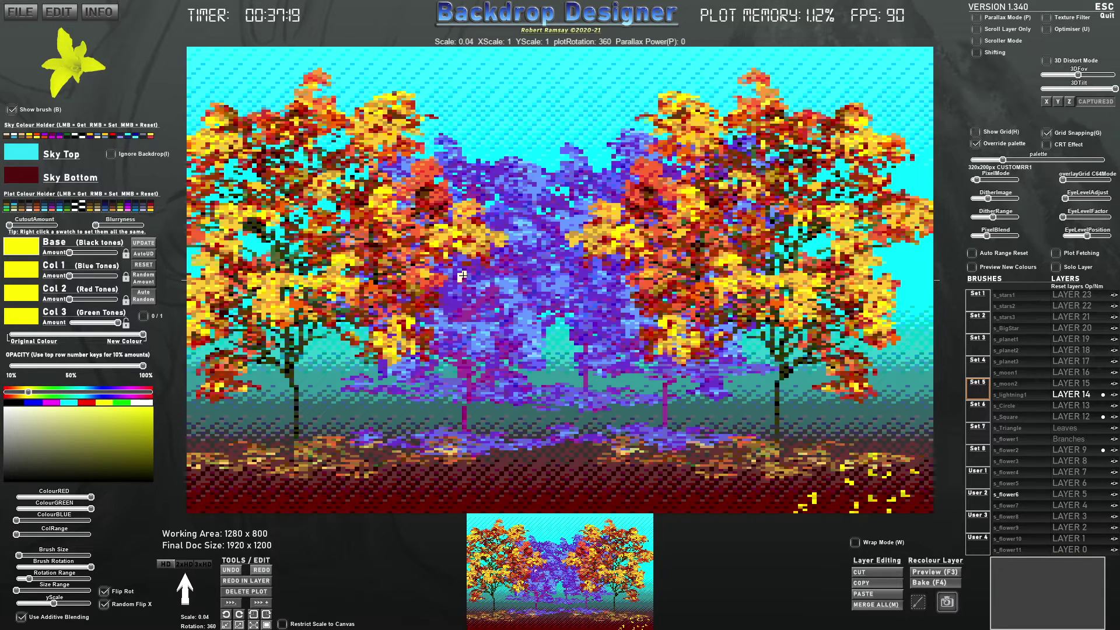
- Enlarge the yellow flower brush to a scale of 0.54, reduce its opacity to 30%, and paint additive flowers over the backdrop's centre
{"action": "scroll", "coordinate": [463, 275], "scroll_direction": "up", "scroll_amount": 20}
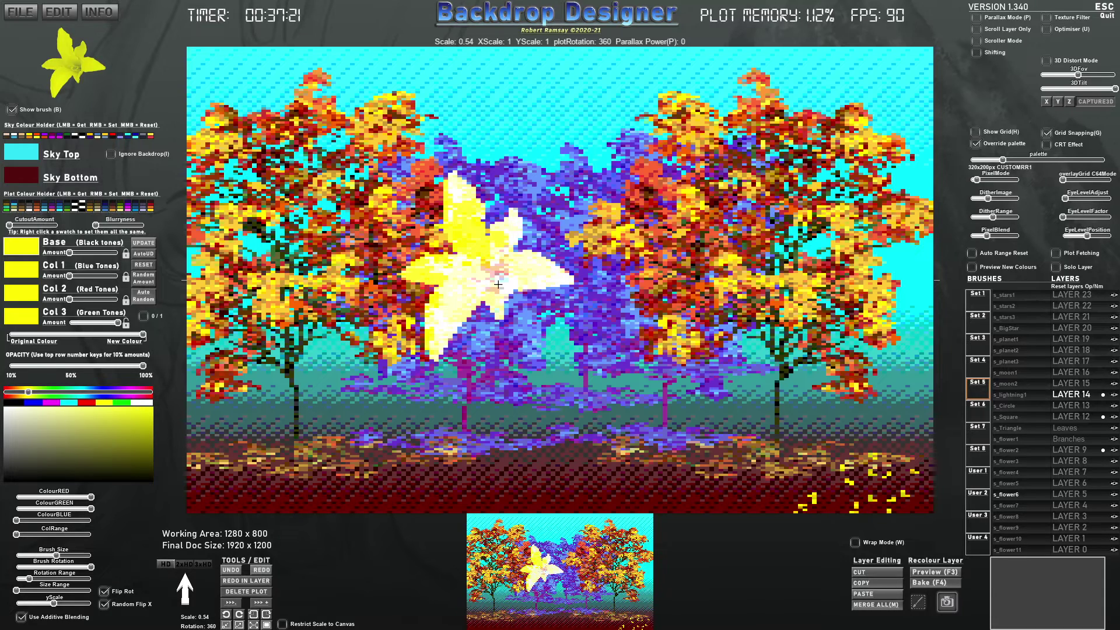
{"action": "key", "text": "1"}
{"action": "key", "text": "3"}
{"action": "mouse_move", "coordinate": [542, 266]}
{"action": "left_mouse_down"}
{"action": "mouse_move", "coordinate": [585, 349]}
{"action": "mouse_move", "coordinate": [488, 273]}
{"action": "mouse_move", "coordinate": [542, 201]}
{"action": "left_mouse_up"}
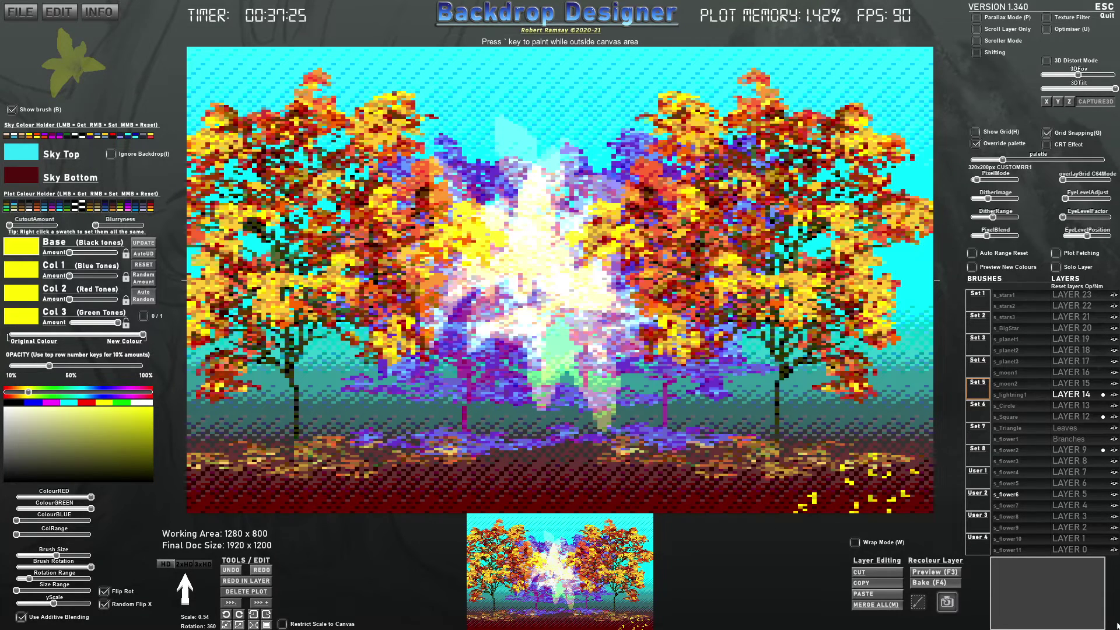
- Capture the whole backdrop as a brush and make Layer 19 the active layer
{"action": "left_click", "coordinate": [941, 606]}
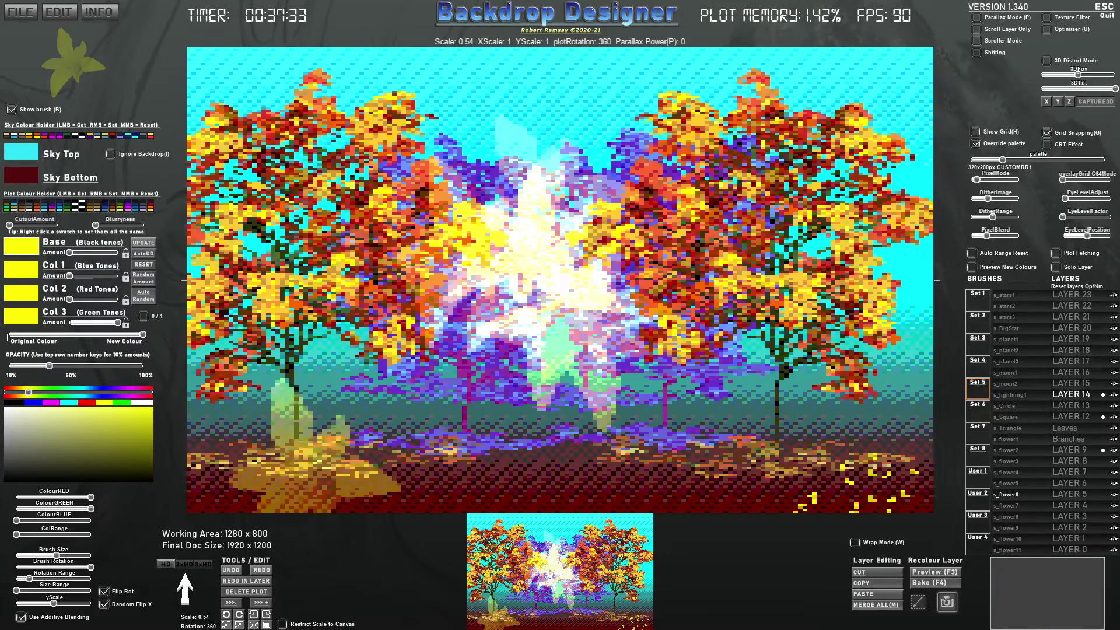
{"action": "left_click", "coordinate": [861, 497]}
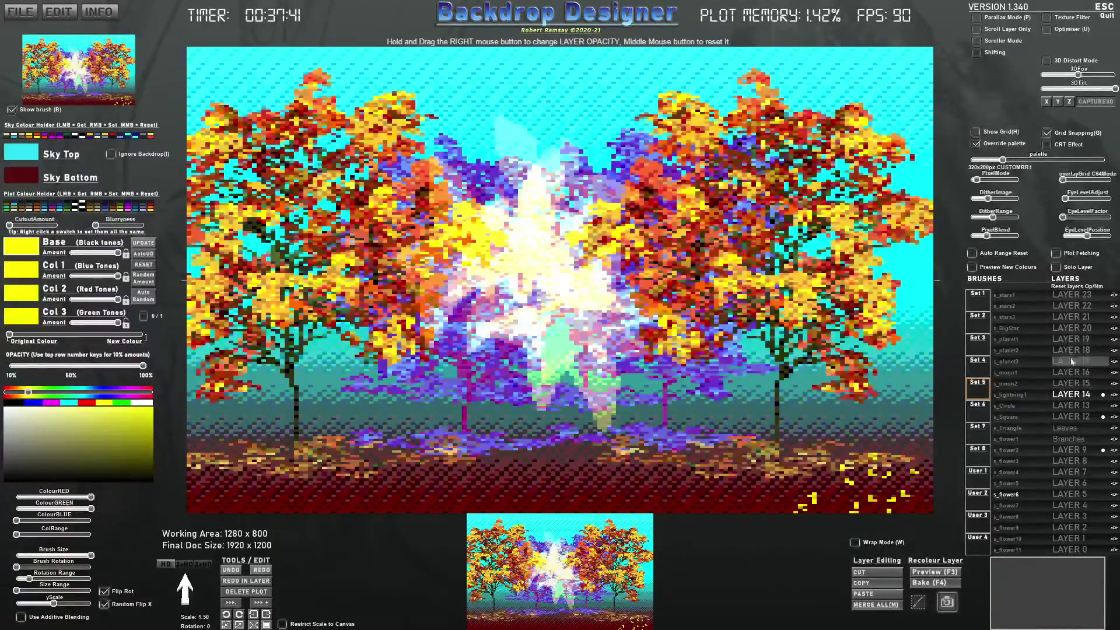
{"action": "left_click", "coordinate": [1071, 339]}
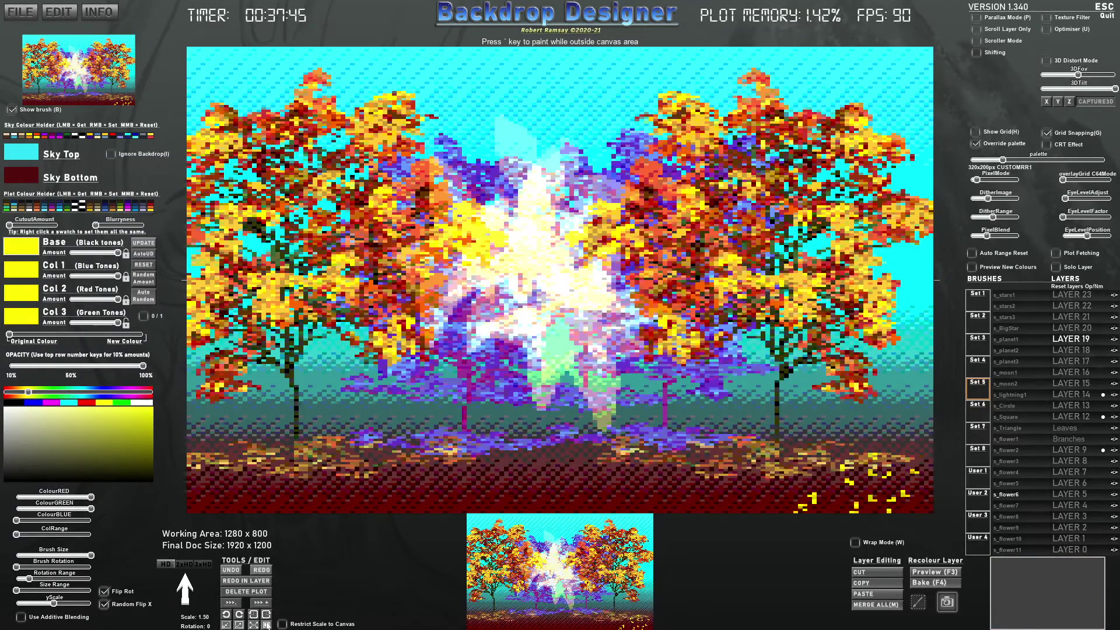
- Stamp the captured backdrop brush centred on Layer 19, undoing the first attempt, and reduce the layer's opacity
{"action": "key", "text": "grave"}
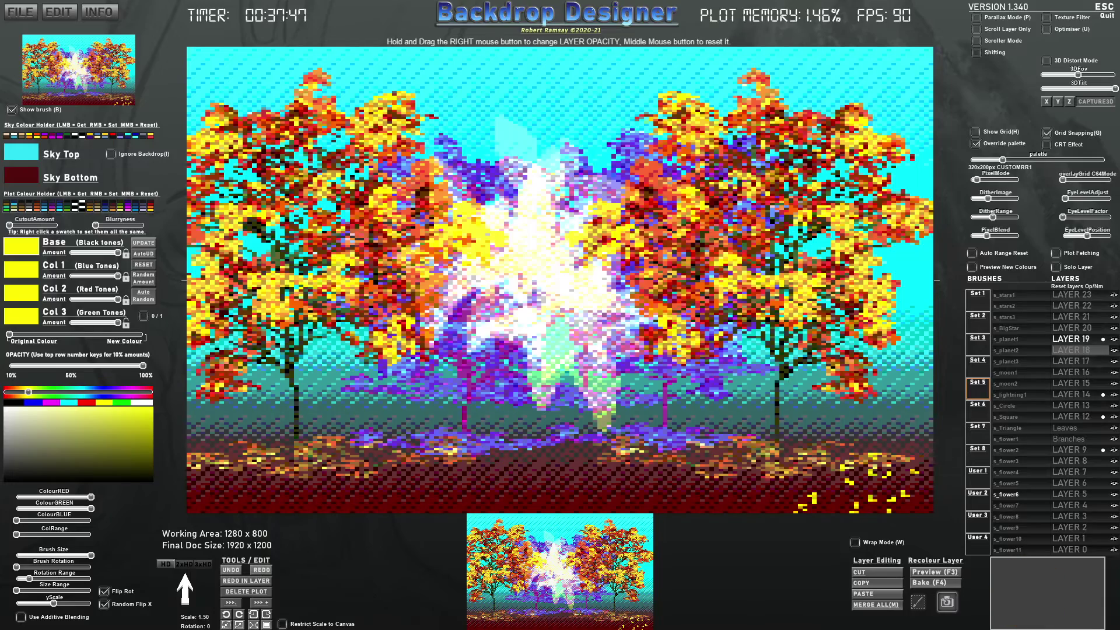
{"action": "key", "text": "ctrl+z"}
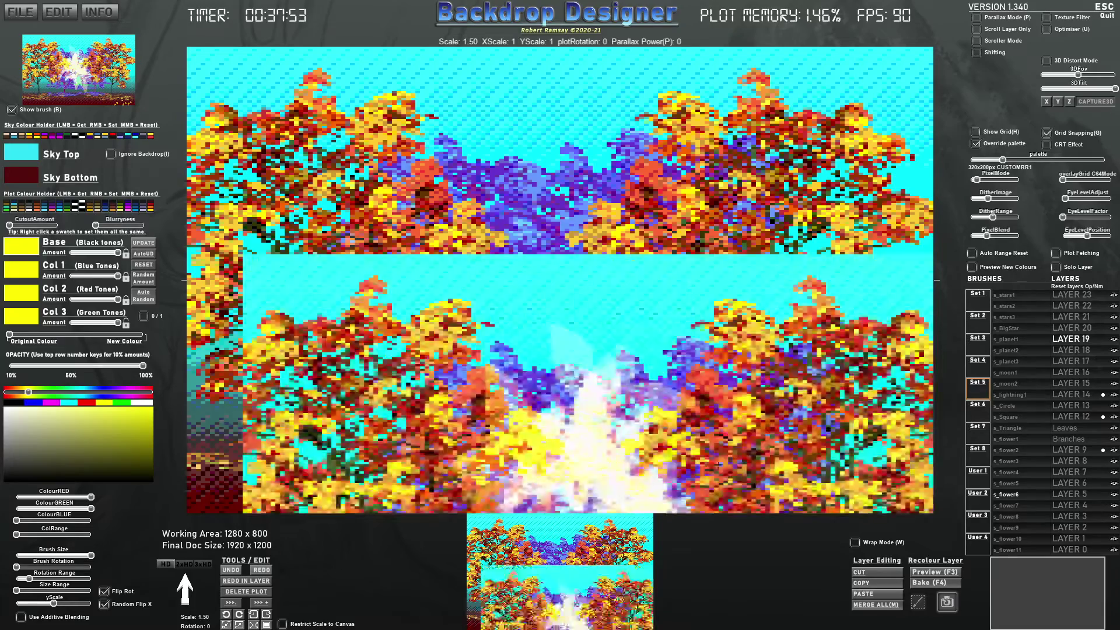
{"action": "left_click", "coordinate": [267, 624]}
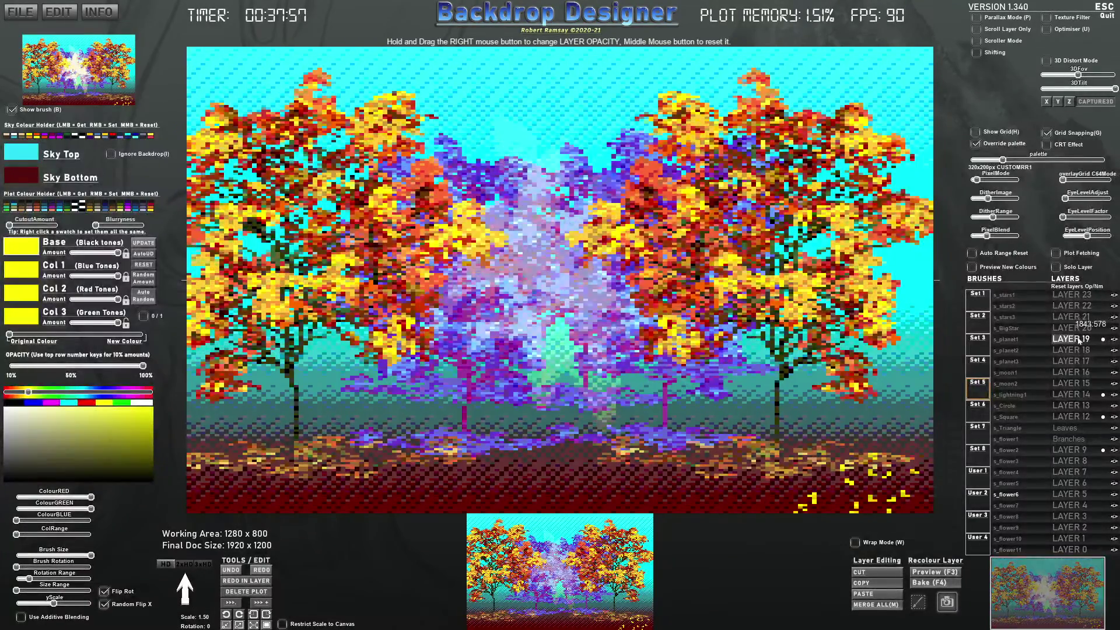
{"action": "mouse_move", "coordinate": [1085, 336]}
{"action": "left_mouse_down"}
{"action": "mouse_move", "coordinate": [1054, 336]}
{"action": "mouse_move", "coordinate": [1090, 338]}
{"action": "mouse_move", "coordinate": [1078, 338]}
{"action": "left_mouse_up"}
- Set the Sky Top colour to black and adjust the opacity of Layer 19
{"action": "left_click", "coordinate": [21, 153]}
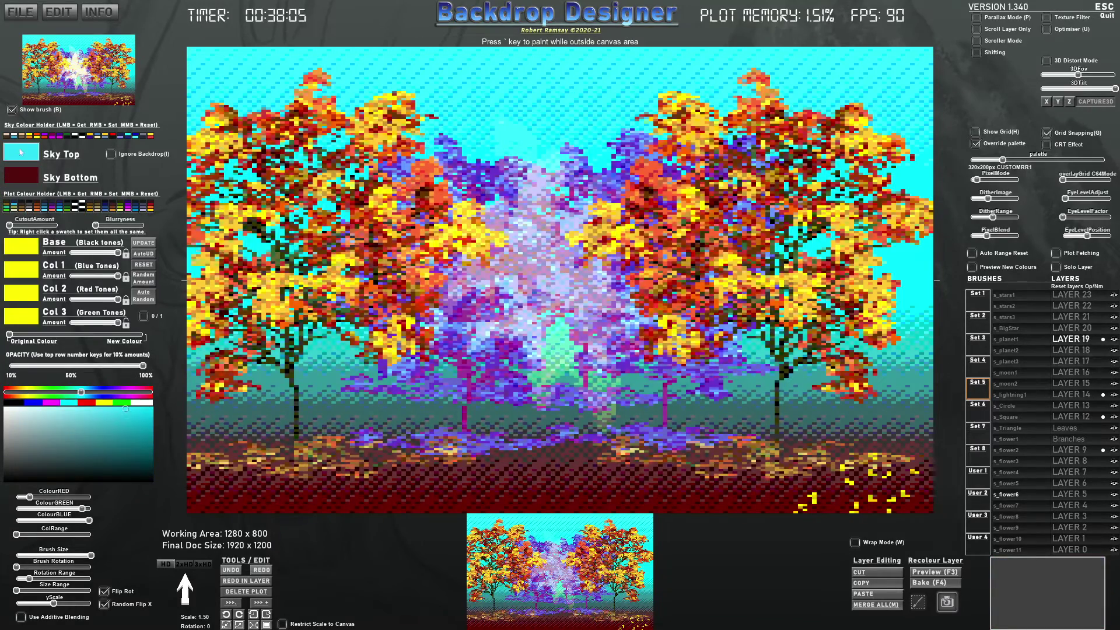
{"action": "left_click_drag", "start_coordinate": [66, 448], "coordinate": [111, 476]}
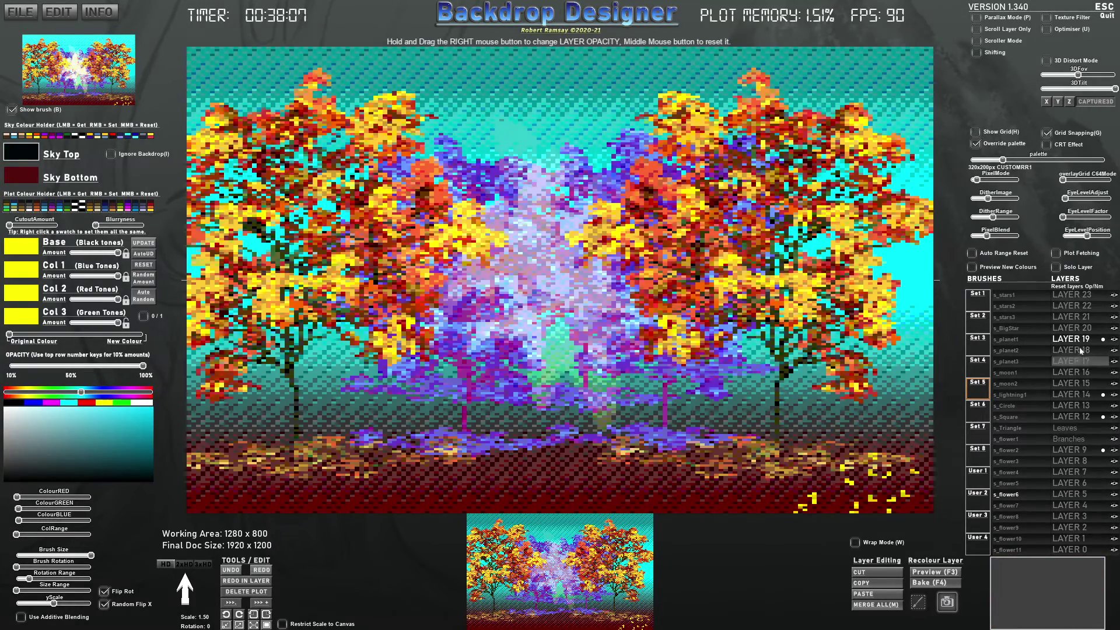
{"action": "mouse_move", "coordinate": [1075, 340]}
{"action": "left_mouse_down"}
{"action": "mouse_move", "coordinate": [1092, 342]}
{"action": "mouse_move", "coordinate": [1082, 342]}
{"action": "left_mouse_up"}
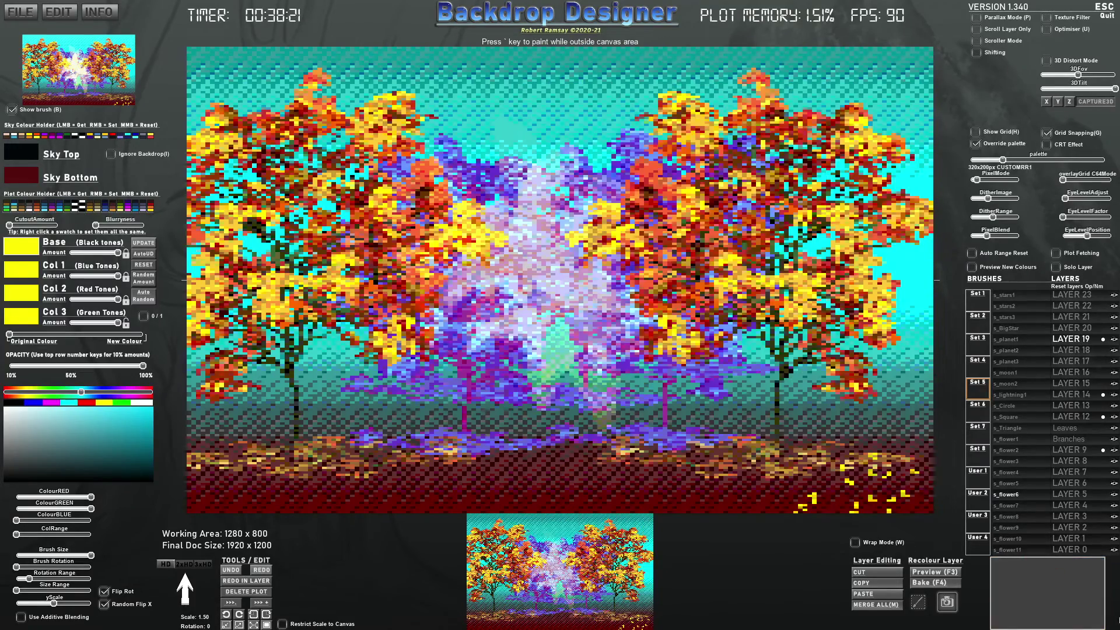
- Set the 256x192 pixel mode with adjusted dithering, and try the larger document sizes before returning to 1920 x 1200
{"action": "mouse_move", "coordinate": [989, 199]}
{"action": "left_mouse_down"}
{"action": "mouse_move", "coordinate": [1000, 200]}
{"action": "mouse_move", "coordinate": [981, 217]}
{"action": "mouse_move", "coordinate": [1002, 183]}
{"action": "mouse_move", "coordinate": [993, 185]}
{"action": "left_mouse_up"}
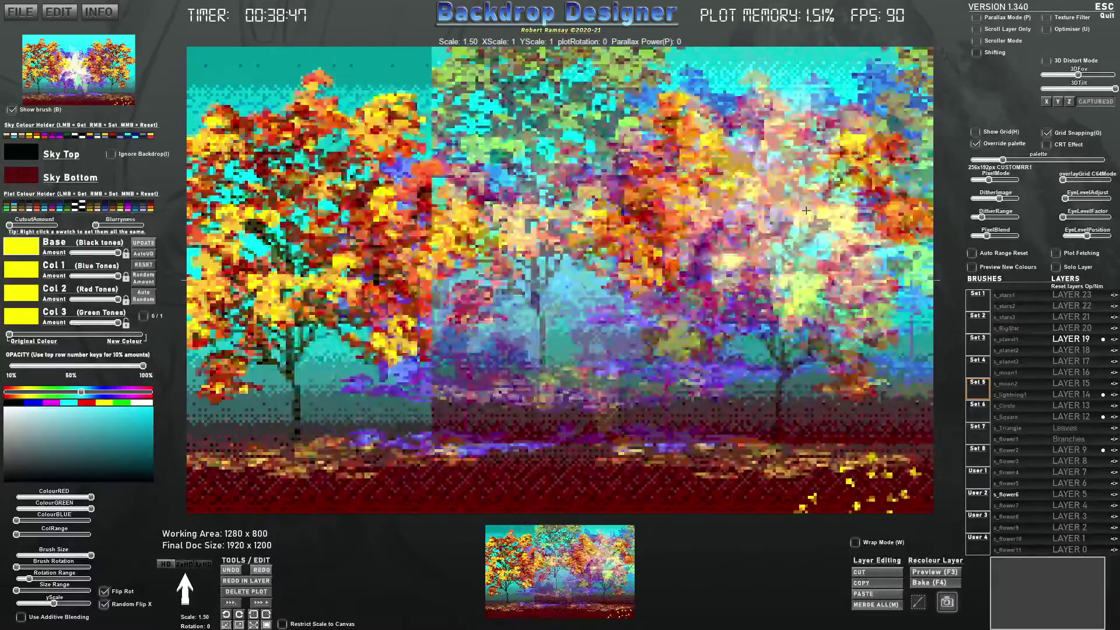
{"action": "left_click", "coordinate": [185, 563]}
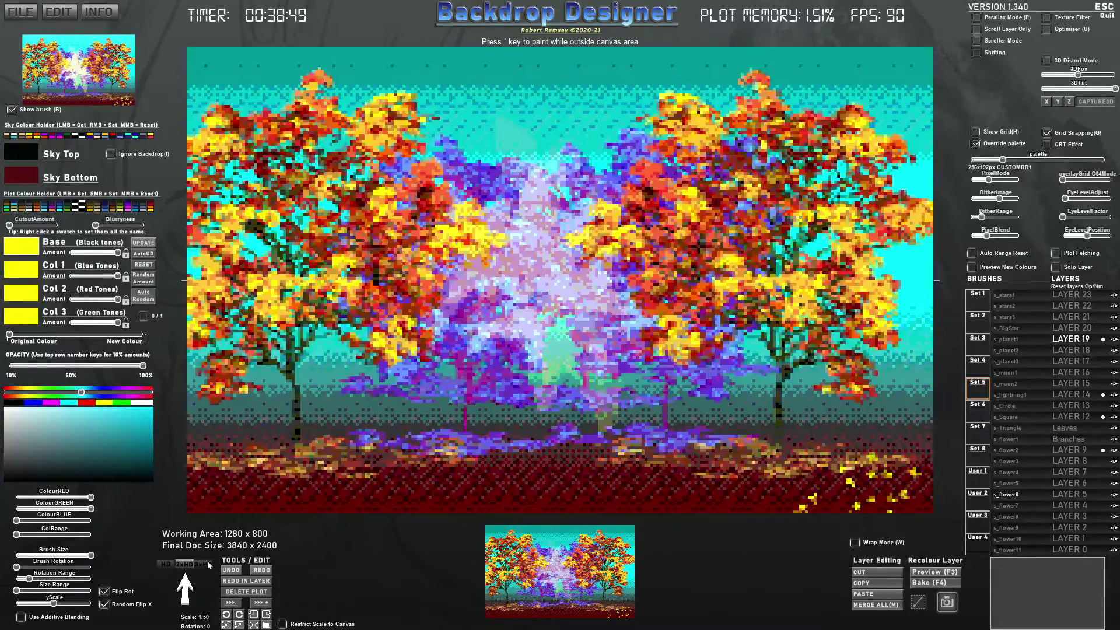
{"action": "left_click", "coordinate": [207, 562]}
{"action": "left_click", "coordinate": [169, 564]}
{"action": "left_click", "coordinate": [21, 12]}
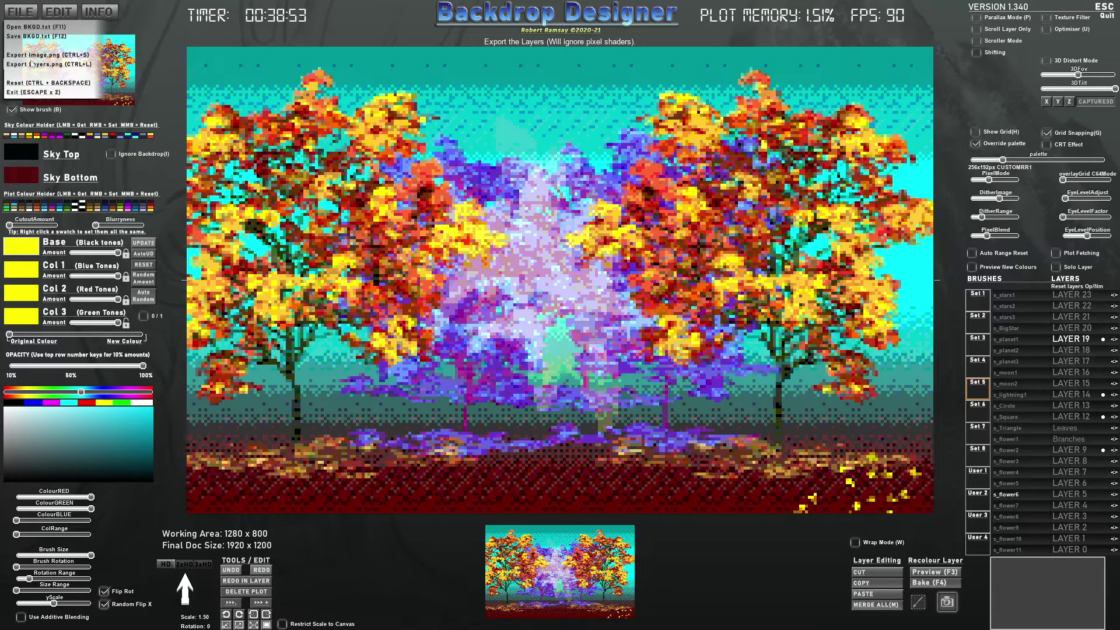
{"action": "left_click", "coordinate": [17, 26]}
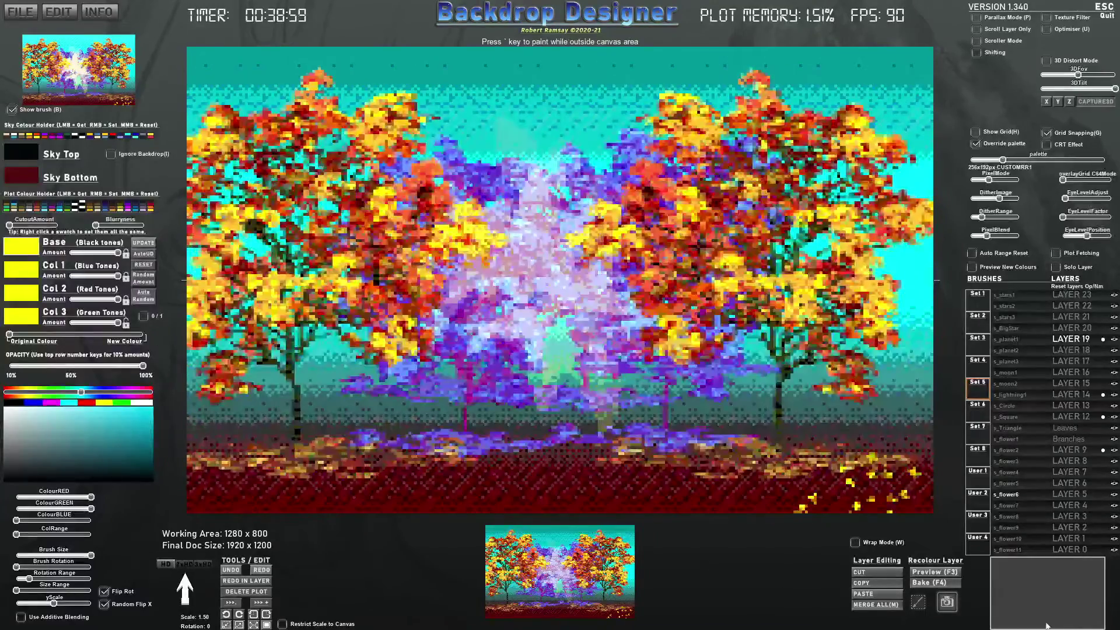
- Try to capture the backdrop as a new user brush named "sfsfes"
{"action": "left_click", "coordinate": [917, 602]}
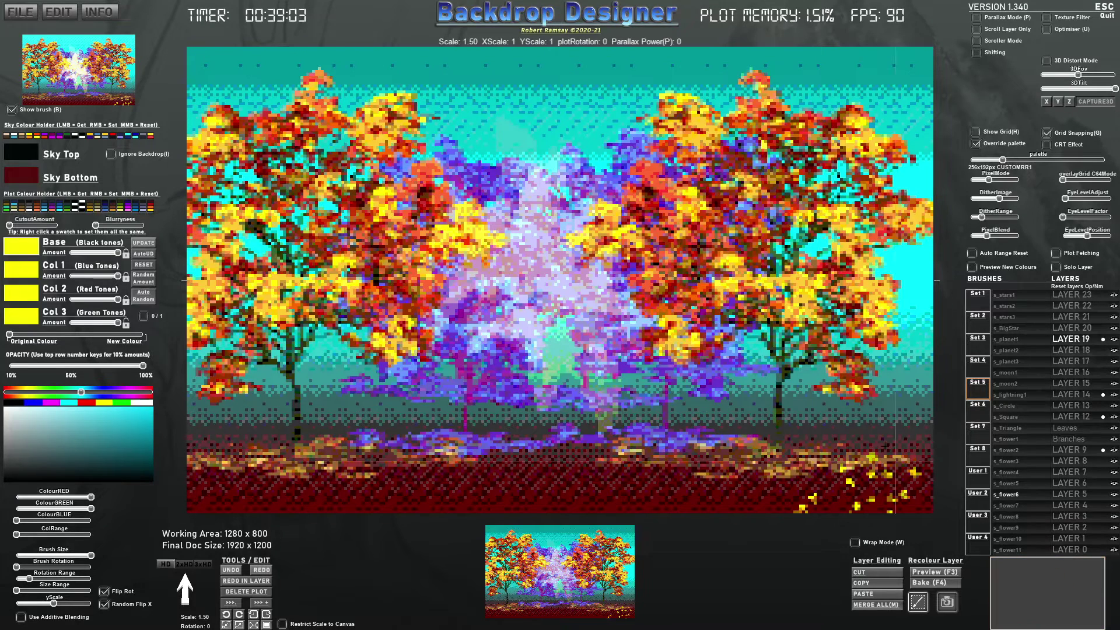
{"action": "mouse_move", "coordinate": [885, 446]}
{"action": "left_mouse_down"}
{"action": "mouse_move", "coordinate": [904, 408]}
{"action": "mouse_move", "coordinate": [931, 508]}
{"action": "mouse_move", "coordinate": [944, 516]}
{"action": "left_mouse_up"}
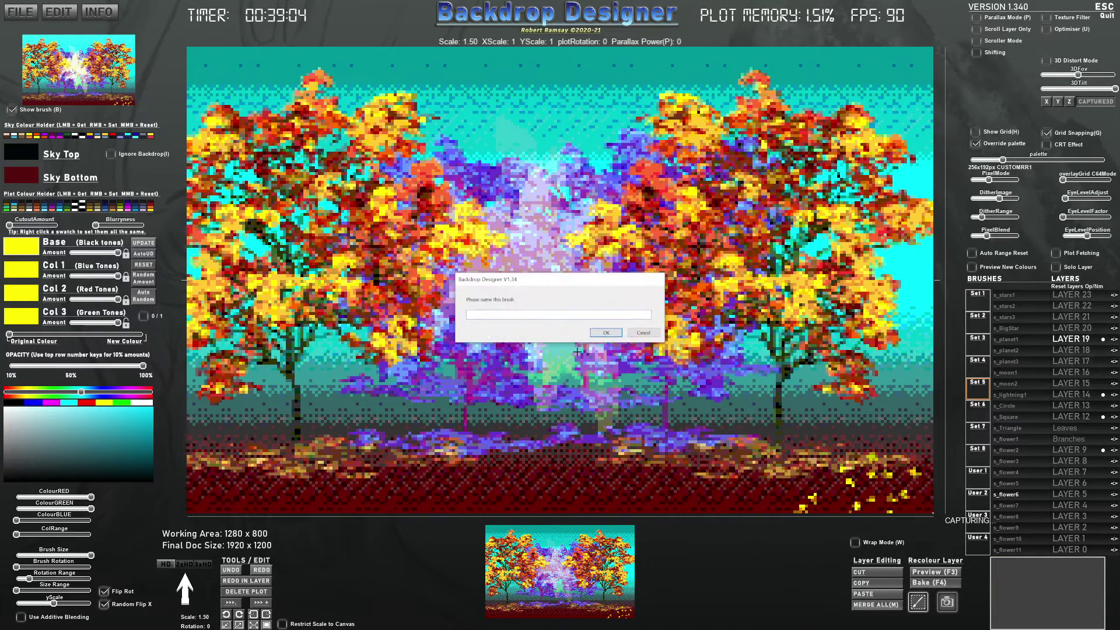
{"action": "type", "text": "sl"}
{"action": "left_click", "coordinate": [607, 333]}
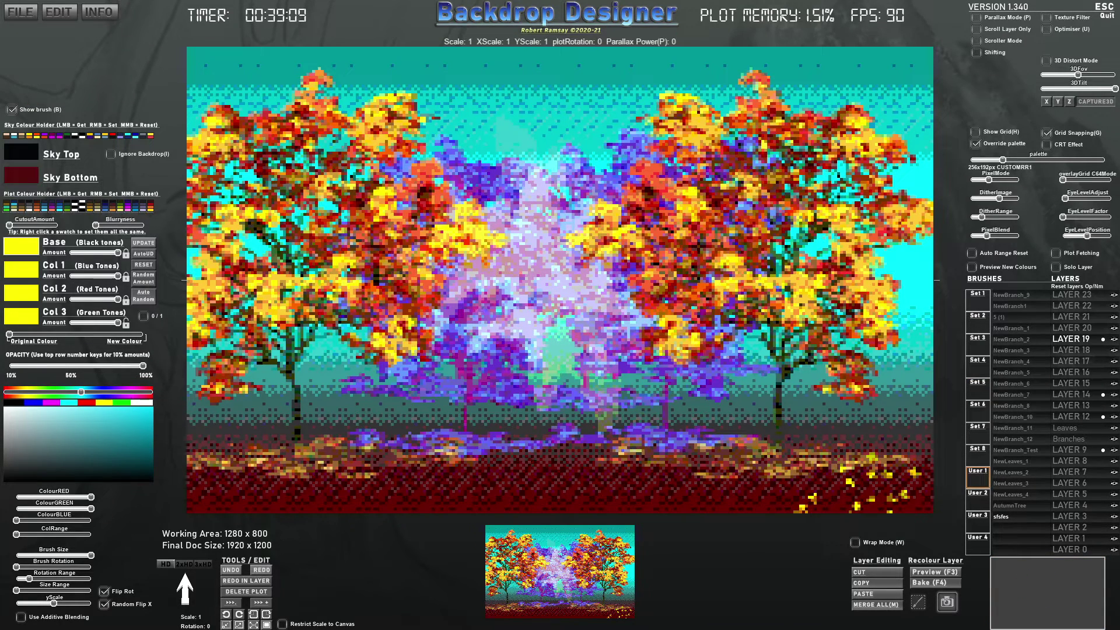
- Switch to File Explorer, refresh the brushes folder to look for the new brush file, and return to Backdrop Designer
{"action": "key", "text": "alt+Tab"}
{"action": "key", "text": "alt+Tab"}
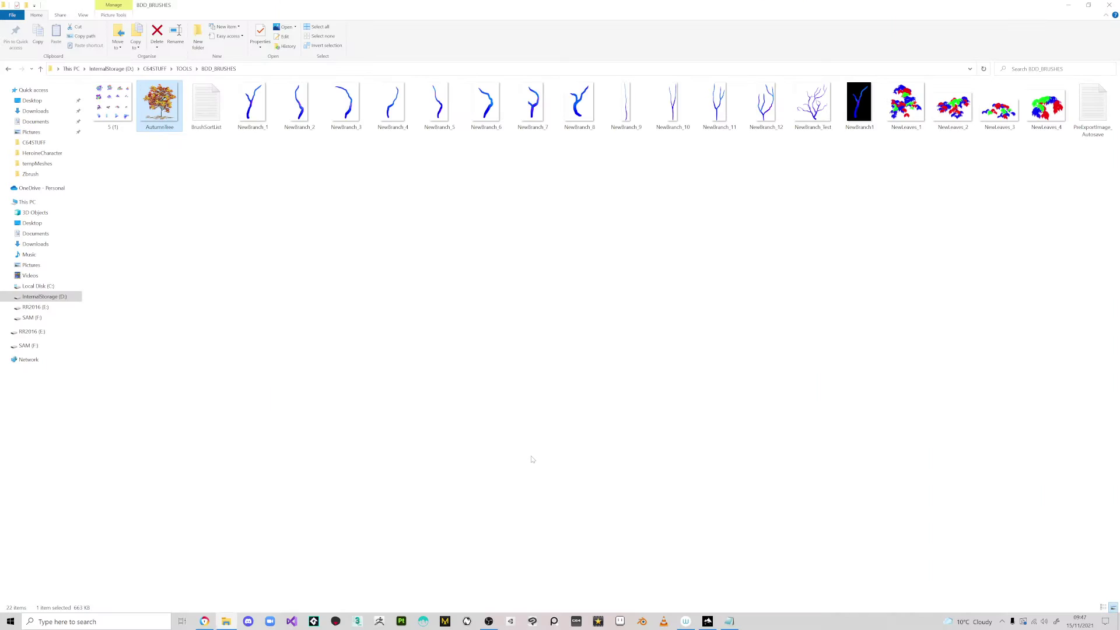
{"action": "right_click", "coordinate": [282, 224]}
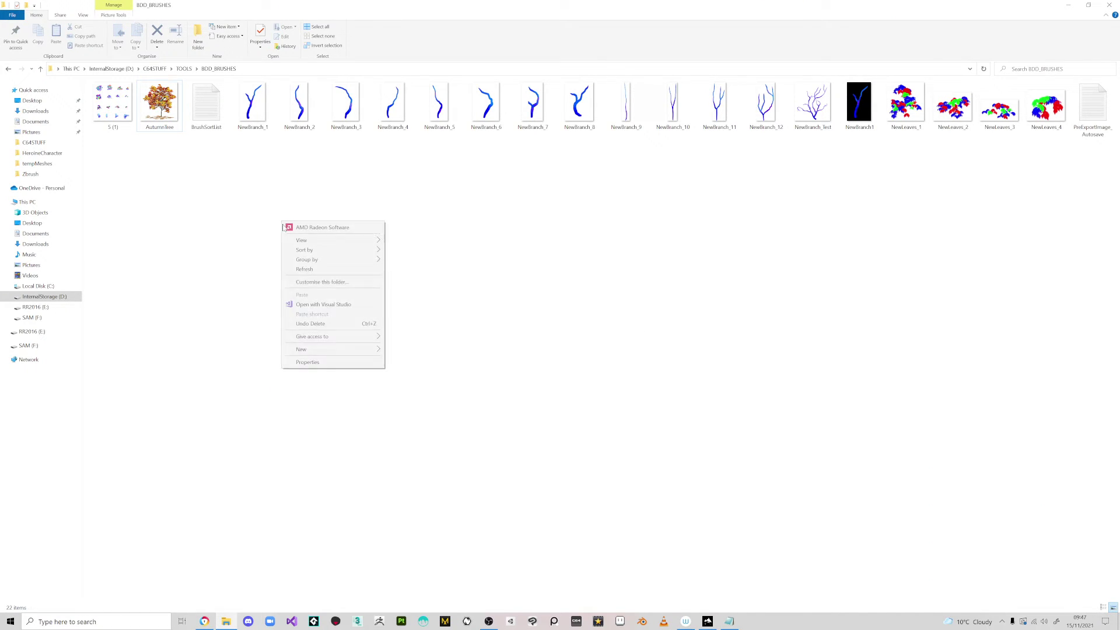
{"action": "left_click", "coordinate": [320, 272]}
{"action": "key", "text": "alt+Tab"}
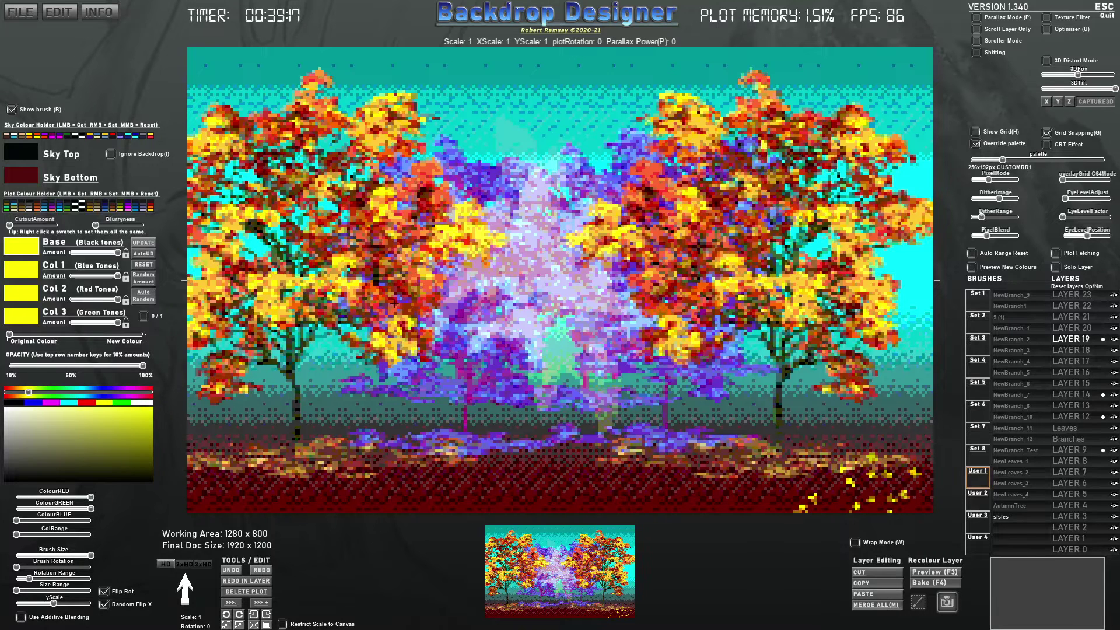
- Capture the entire canvas from corner to corner as a brush named "testetst" and select it in the brush list
{"action": "left_click", "coordinate": [917, 601]}
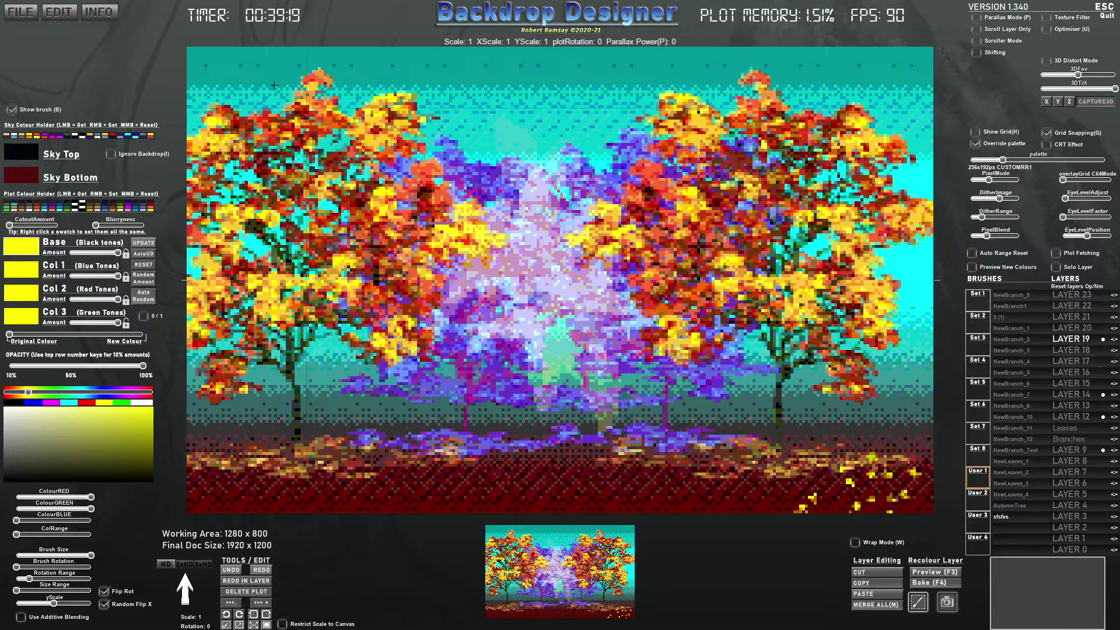
{"action": "mouse_move", "coordinate": [186, 46]}
{"action": "left_mouse_down"}
{"action": "mouse_move", "coordinate": [917, 487]}
{"action": "mouse_move", "coordinate": [933, 513]}
{"action": "left_mouse_up"}
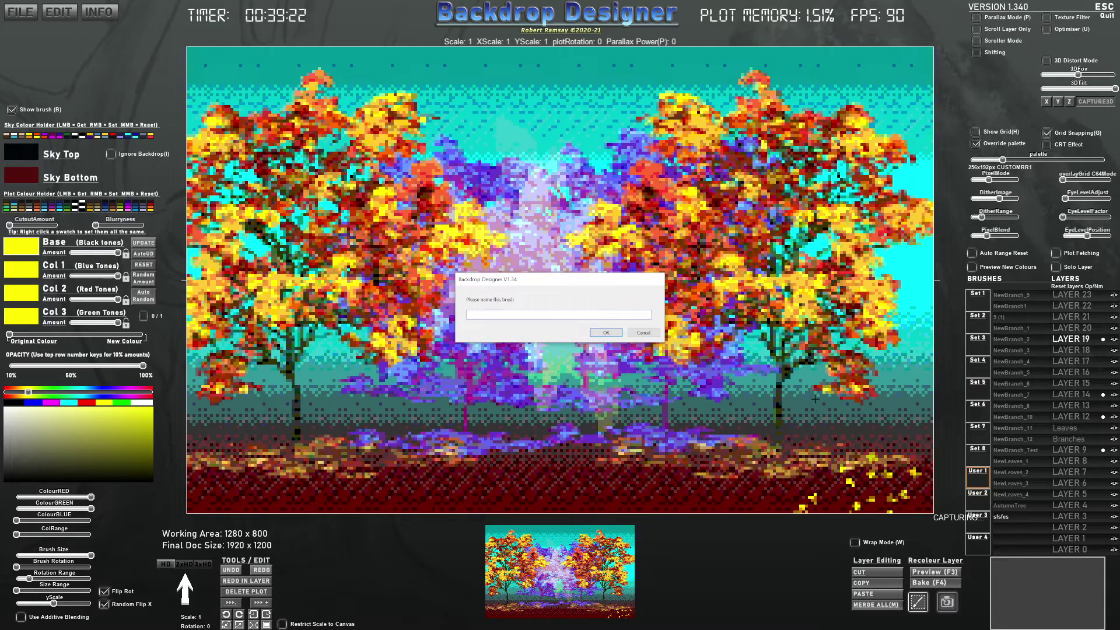
{"action": "left_click", "coordinate": [606, 334]}
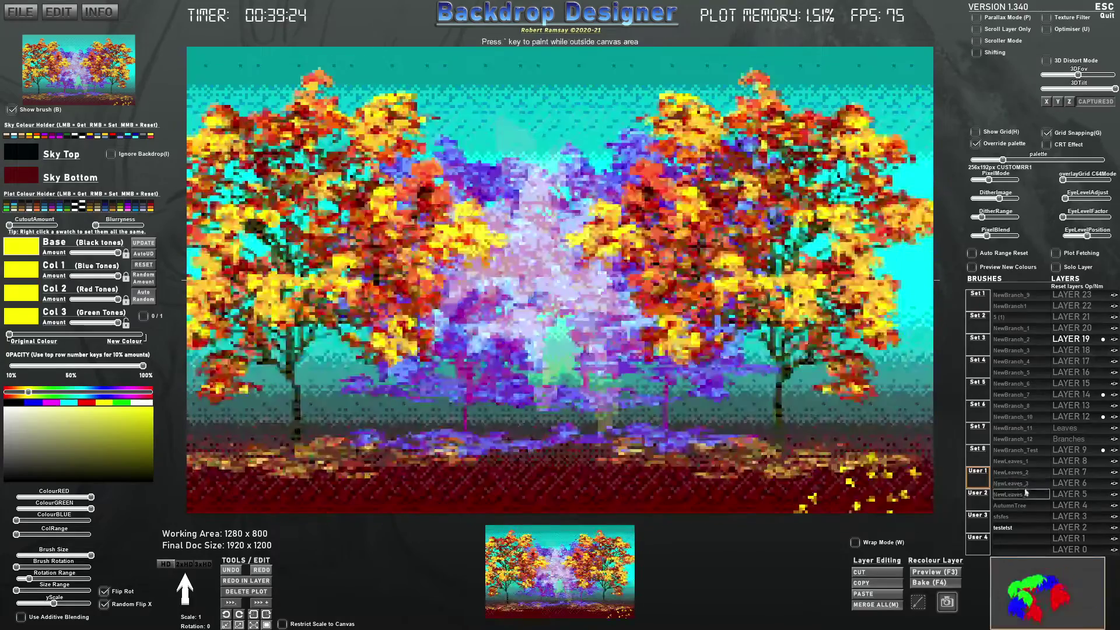
{"action": "left_click", "coordinate": [1021, 528]}
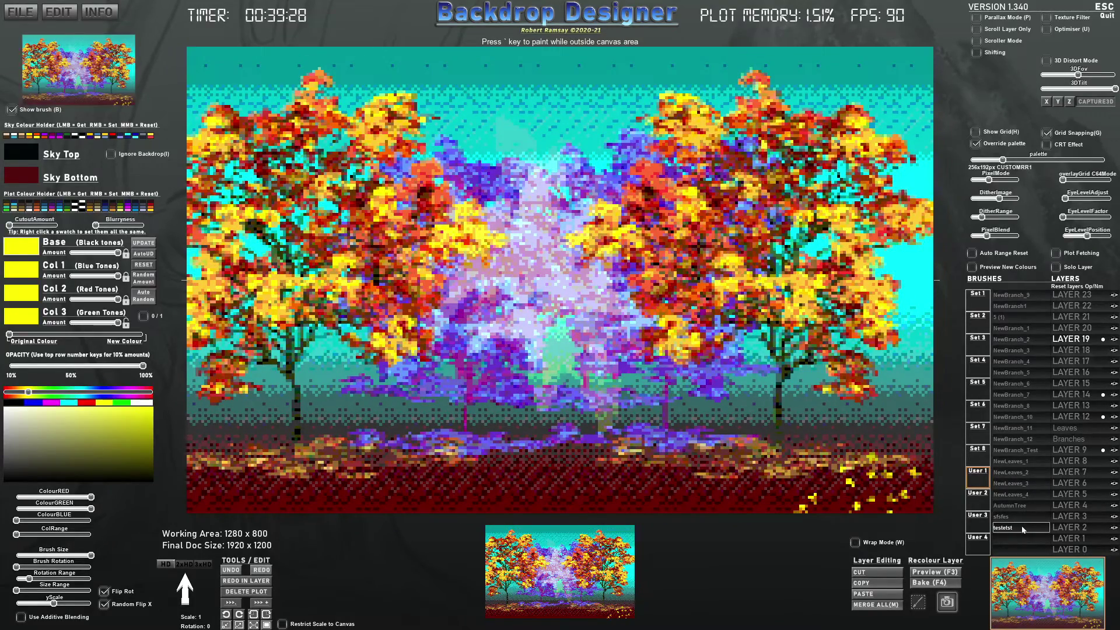
- Switch to the brushes folder, view the testetst image in Photos, and return to Backdrop Designer
{"action": "key", "text": "alt+Tab"}
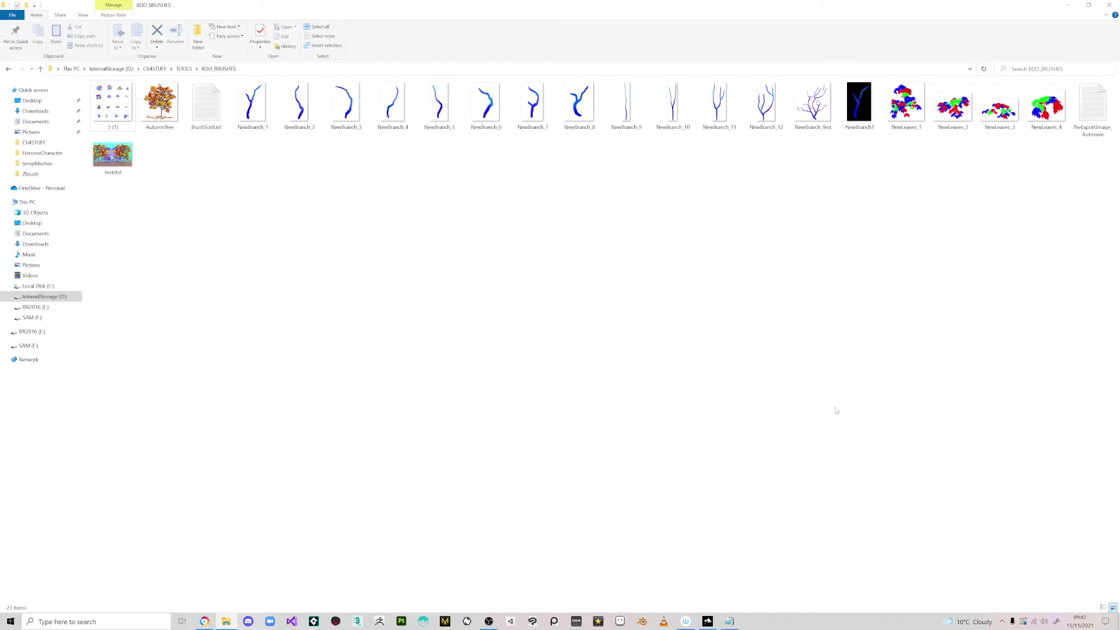
{"action": "double_click", "coordinate": [119, 159]}
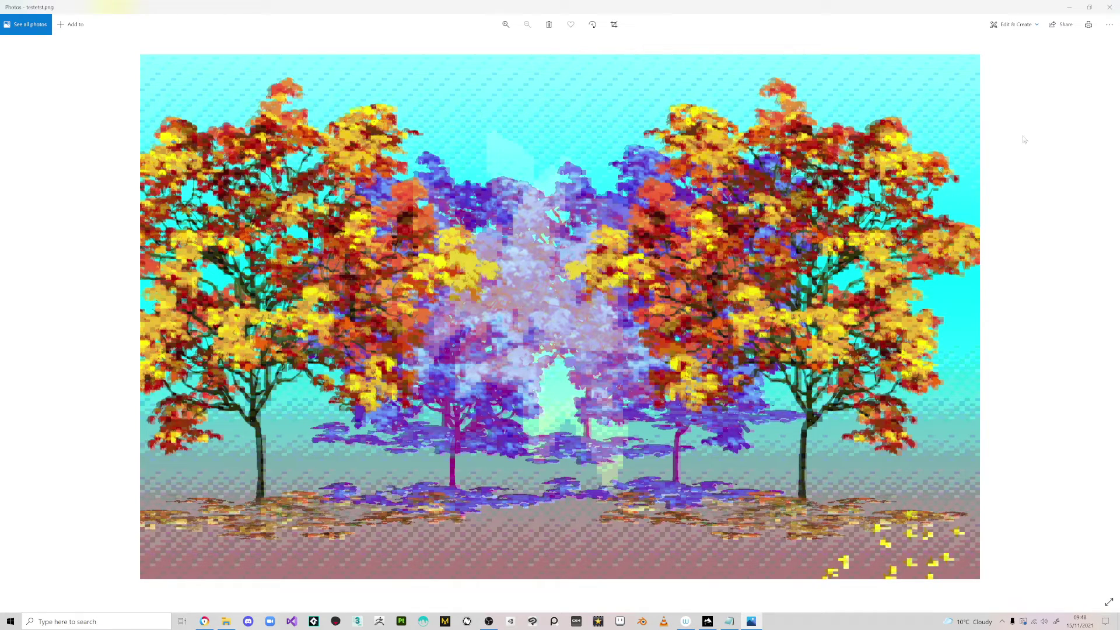
{"action": "left_click", "coordinate": [1109, 7]}
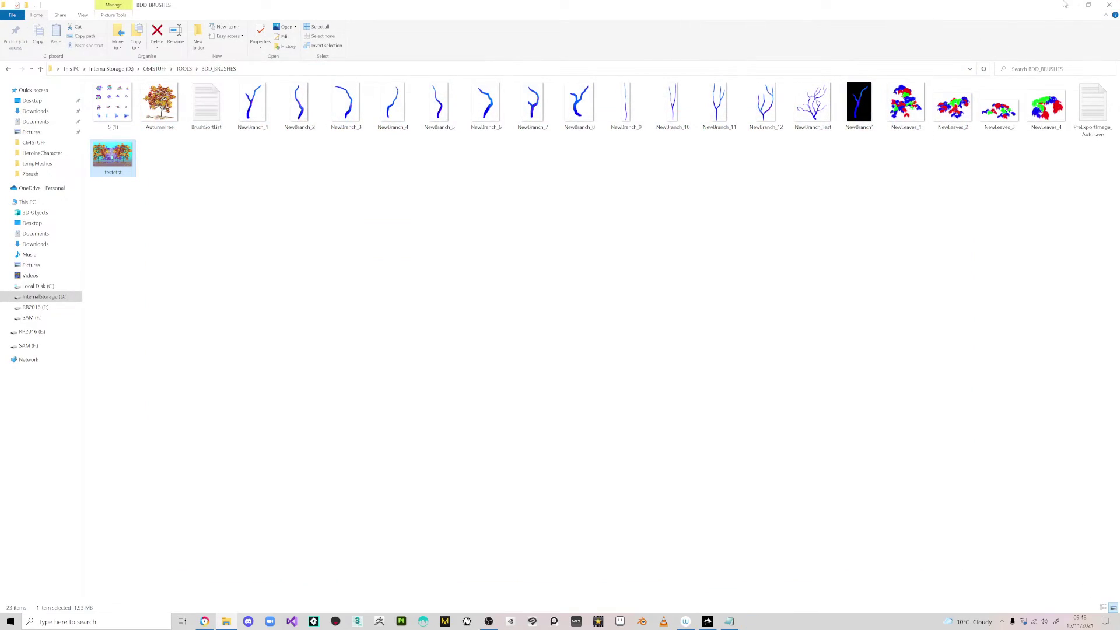
{"action": "left_click", "coordinate": [1066, 5]}
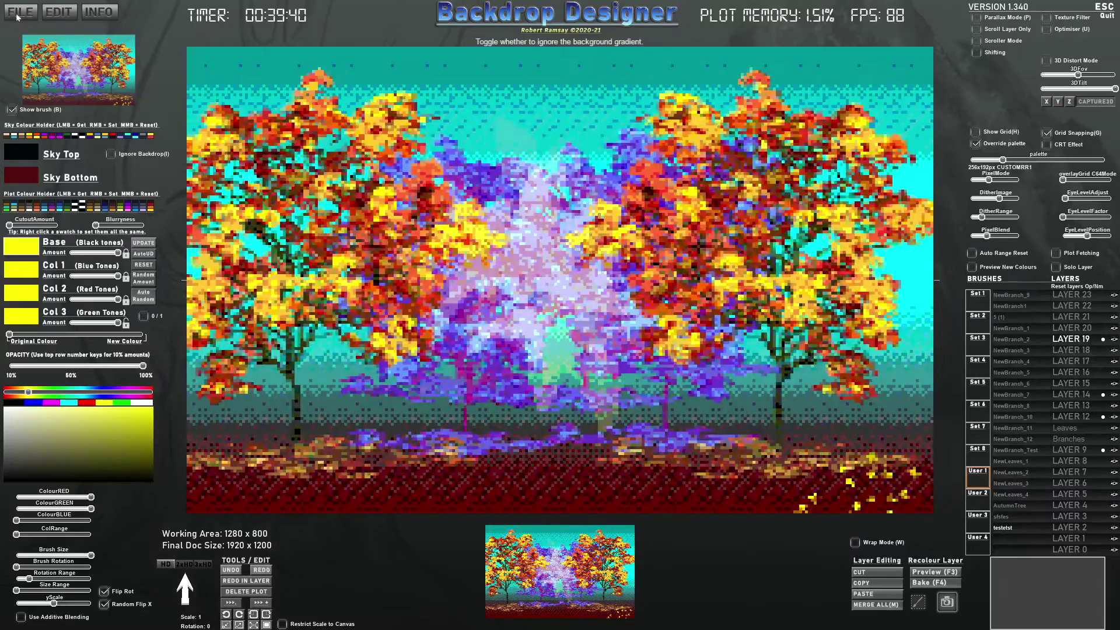
- Change the override palette to 8BITPC and increase the dither range
{"action": "left_click", "coordinate": [881, 594]}
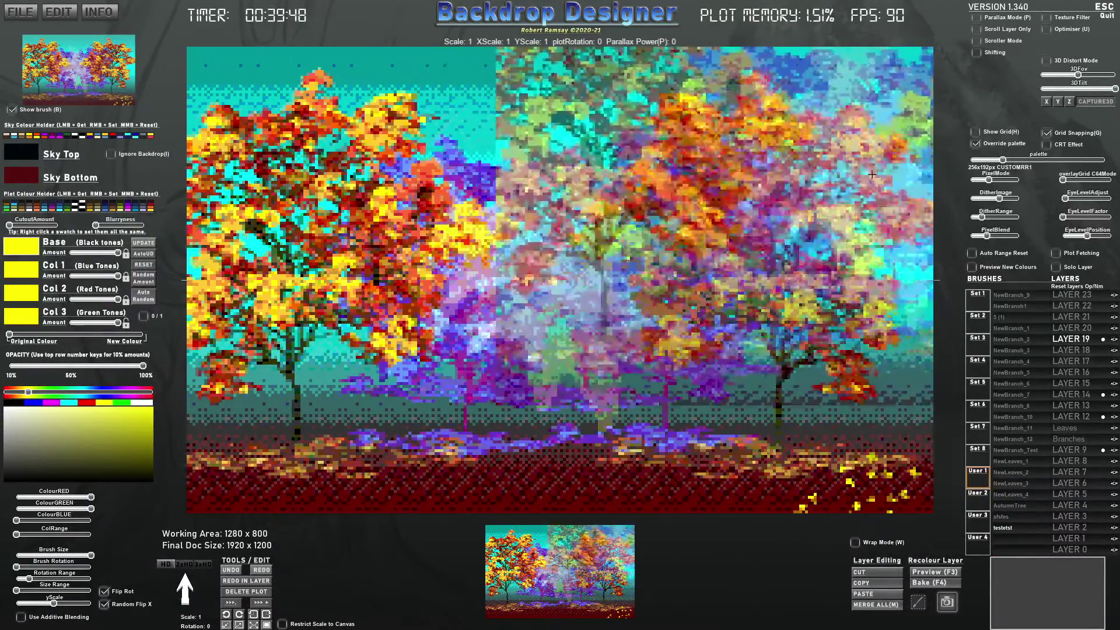
{"action": "mouse_move", "coordinate": [1005, 160]}
{"action": "left_mouse_down"}
{"action": "mouse_move", "coordinate": [1038, 160]}
{"action": "mouse_move", "coordinate": [1025, 161]}
{"action": "left_mouse_up"}
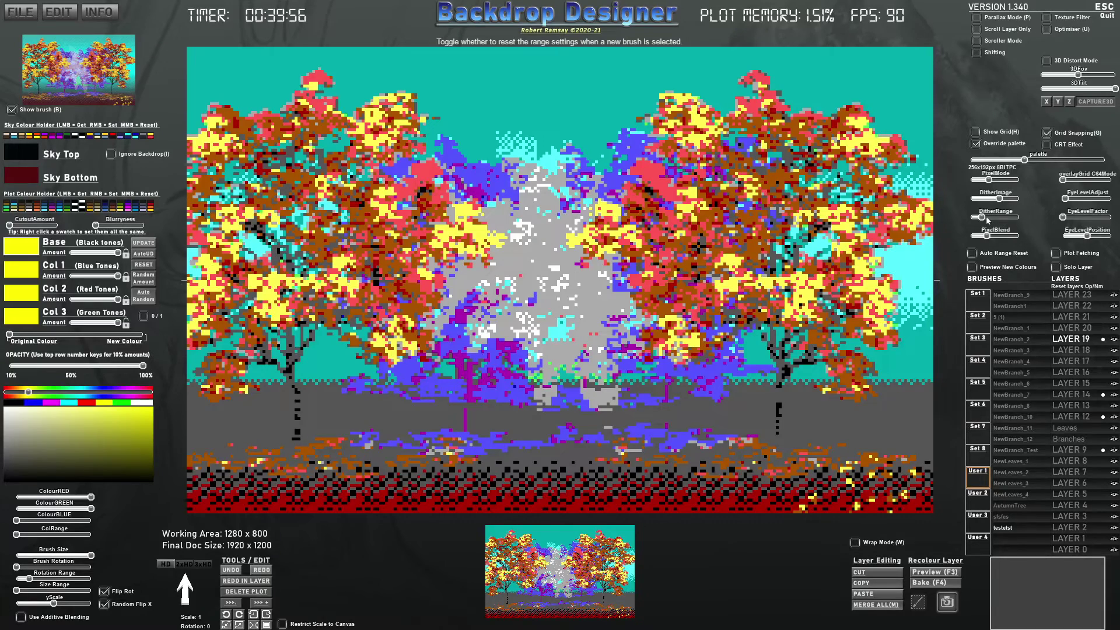
{"action": "left_click_drag", "start_coordinate": [983, 217], "coordinate": [996, 218]}
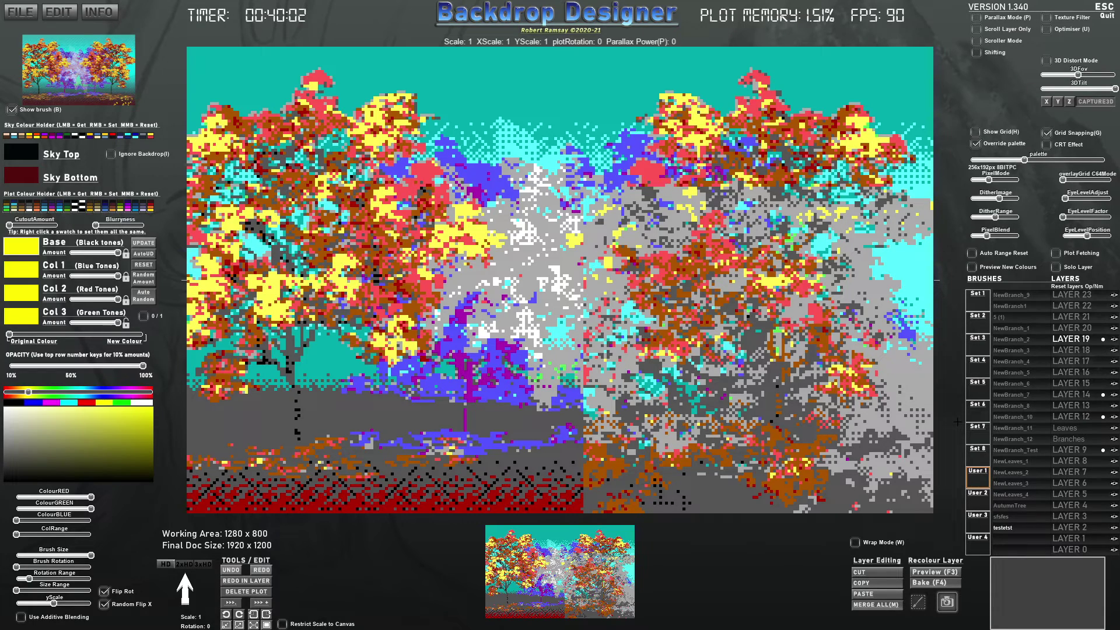
{"action": "key", "text": "super"}
{"action": "key", "text": "super"}
{"action": "key", "text": "alt"}
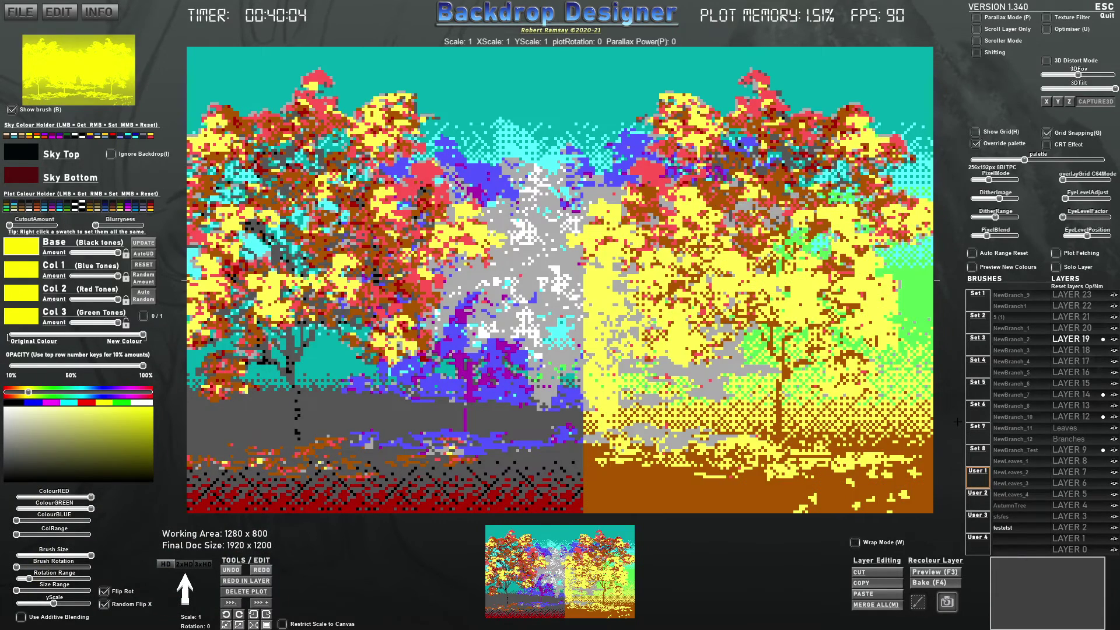
{"action": "key", "text": "alt+Tab"}
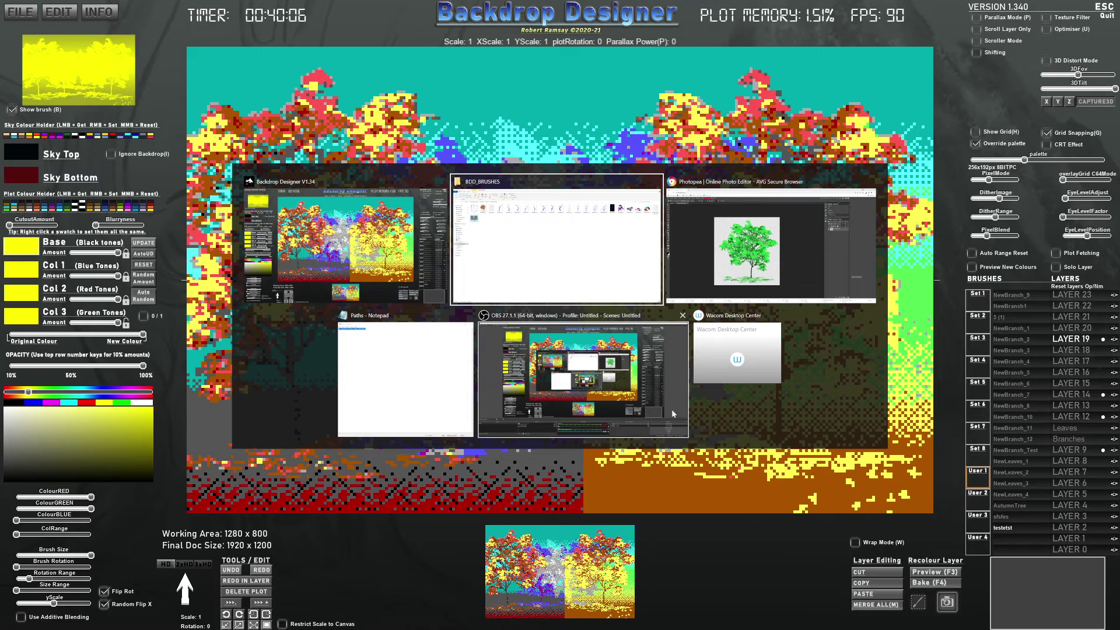